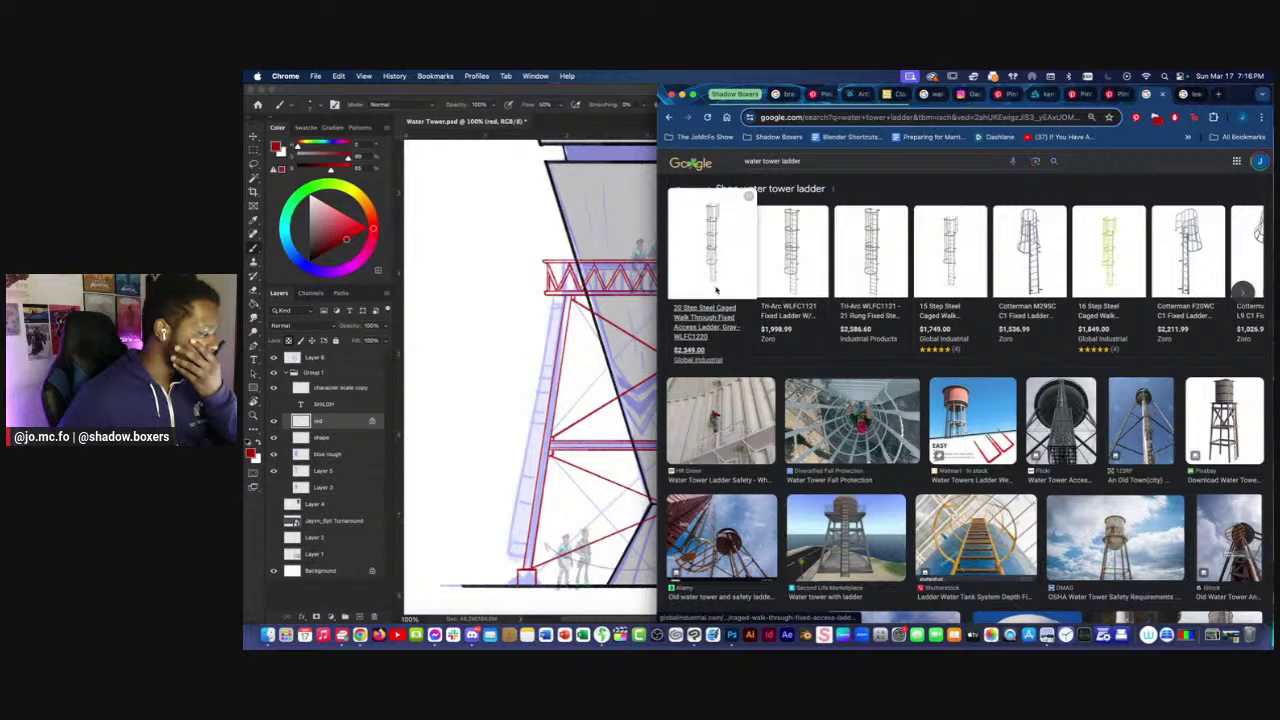
Browse the water tower ladder image results and examine the caged ladder in the 123RF old town water tower photo.
{"action": "scroll", "coordinate": [967, 292], "scroll_direction": "down", "scroll_amount": 2}
{"action": "scroll", "coordinate": [858, 383], "scroll_direction": "down", "scroll_amount": 1}
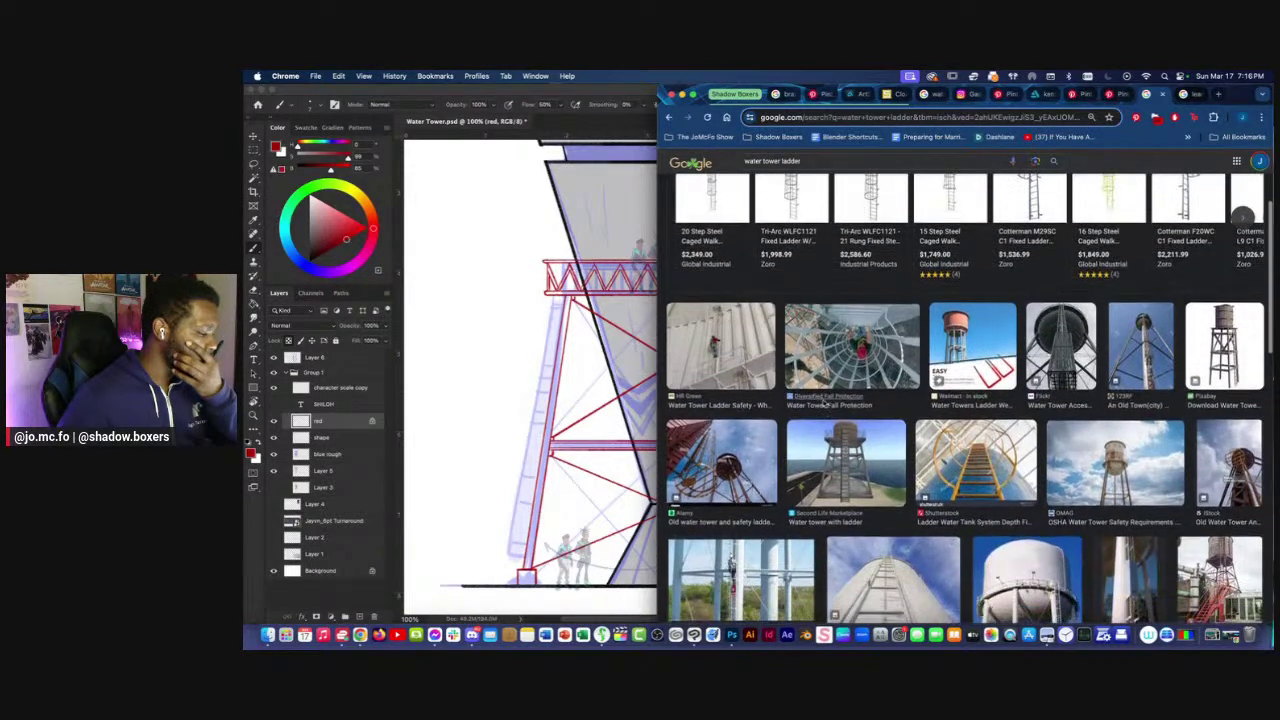
{"action": "left_click", "coordinate": [846, 478]}
{"action": "left_click", "coordinate": [880, 340]}
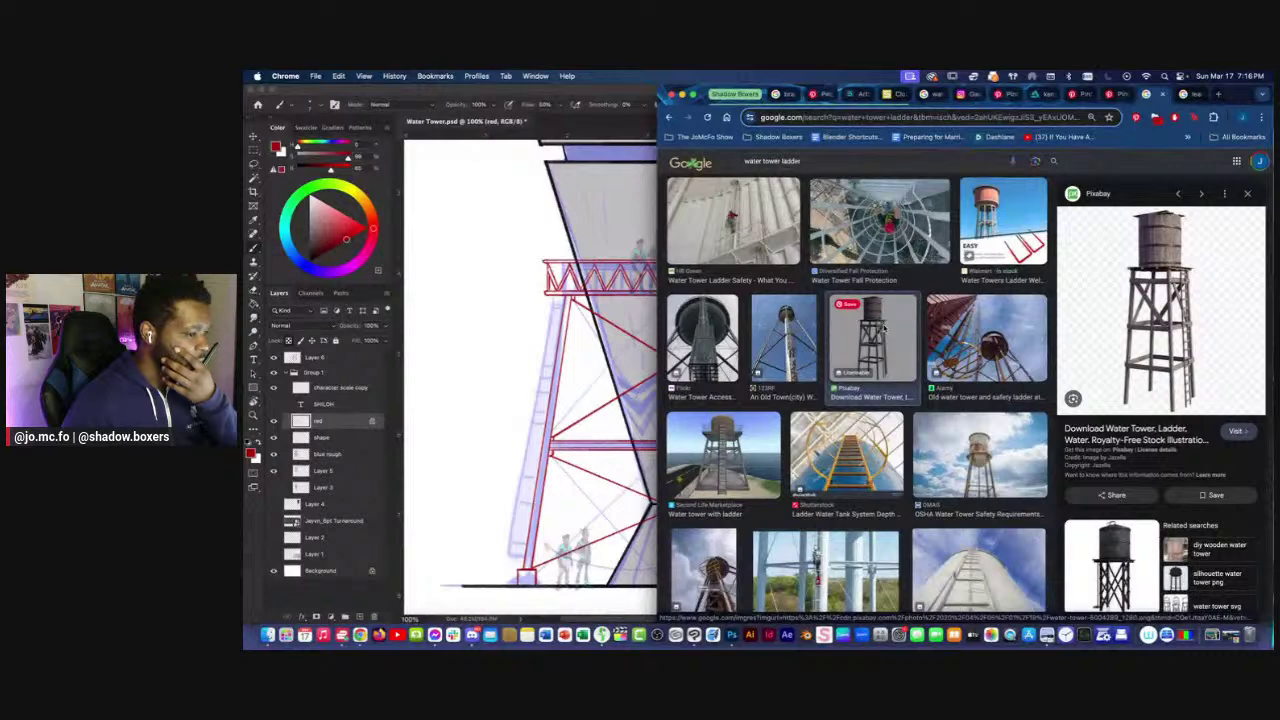
{"action": "key", "text": "Left"}
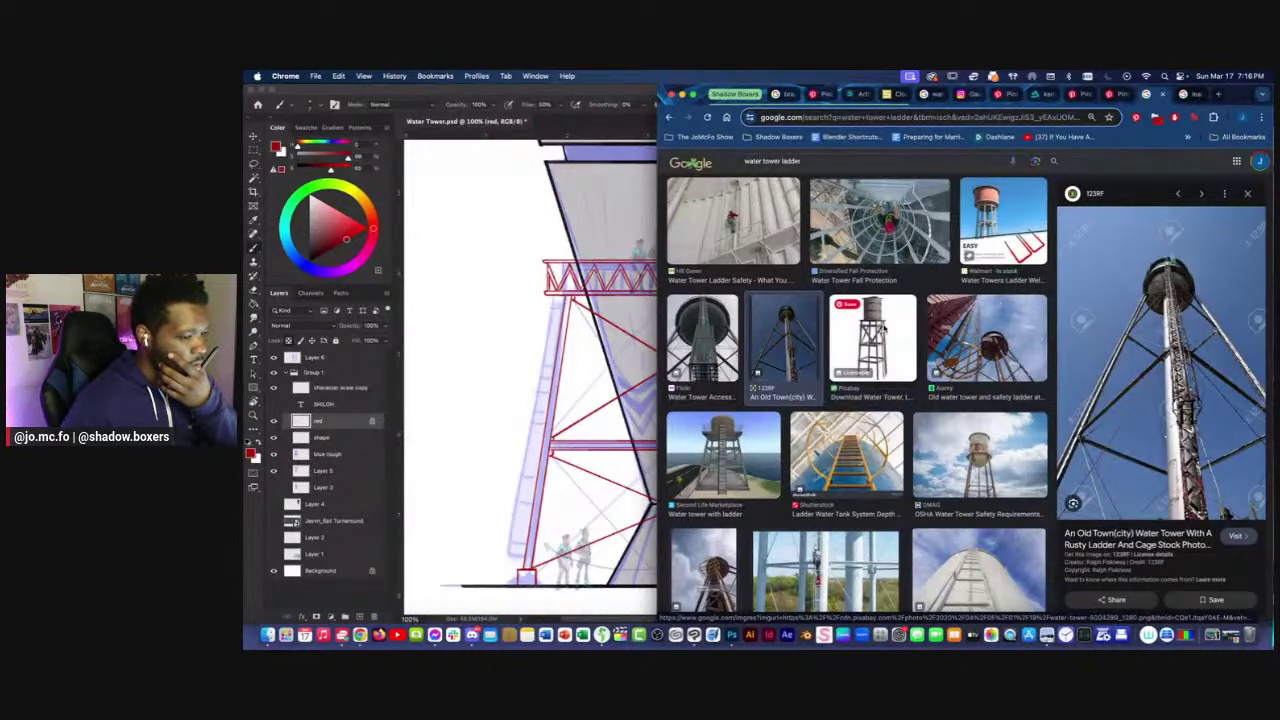
{"action": "scroll", "coordinate": [1195, 343], "scroll_direction": "up", "scroll_amount": 2}
{"action": "scroll", "coordinate": [1195, 343], "scroll_direction": "up", "scroll_amount": 5}
{"action": "scroll", "coordinate": [964, 385], "scroll_direction": "down", "scroll_amount": 4}
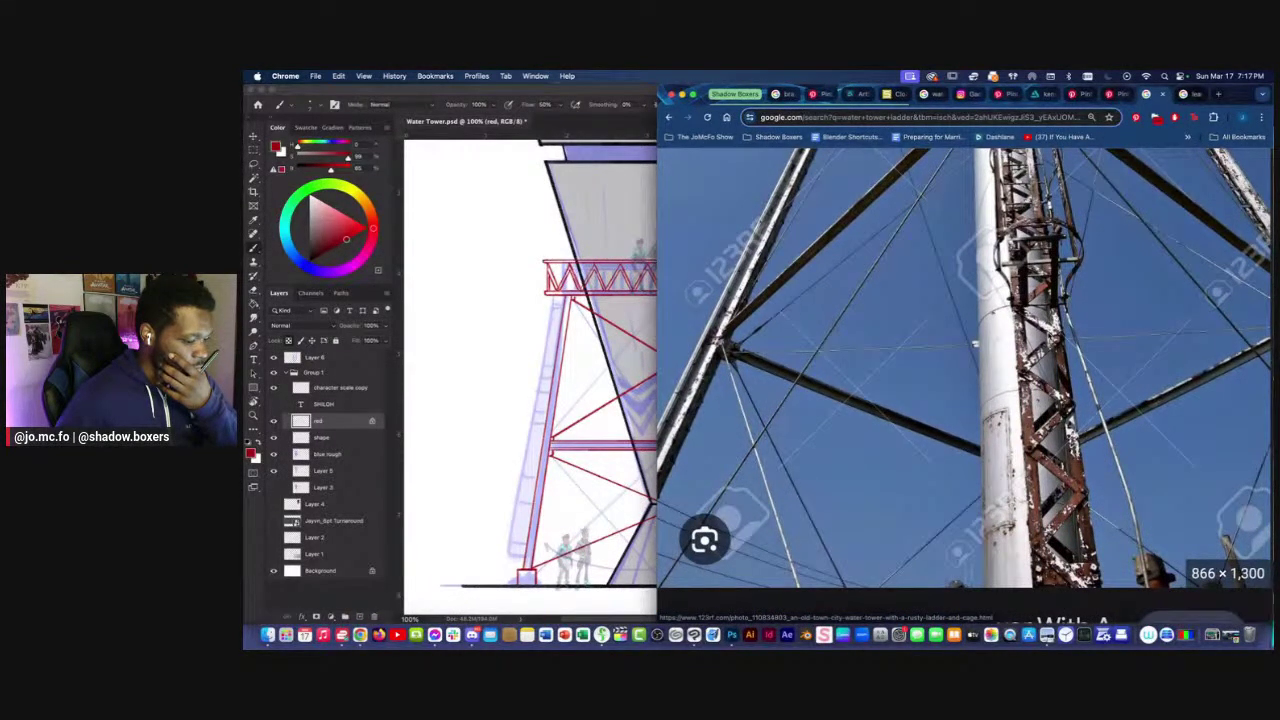
{"action": "scroll", "coordinate": [975, 344], "scroll_direction": "down", "scroll_amount": 1}
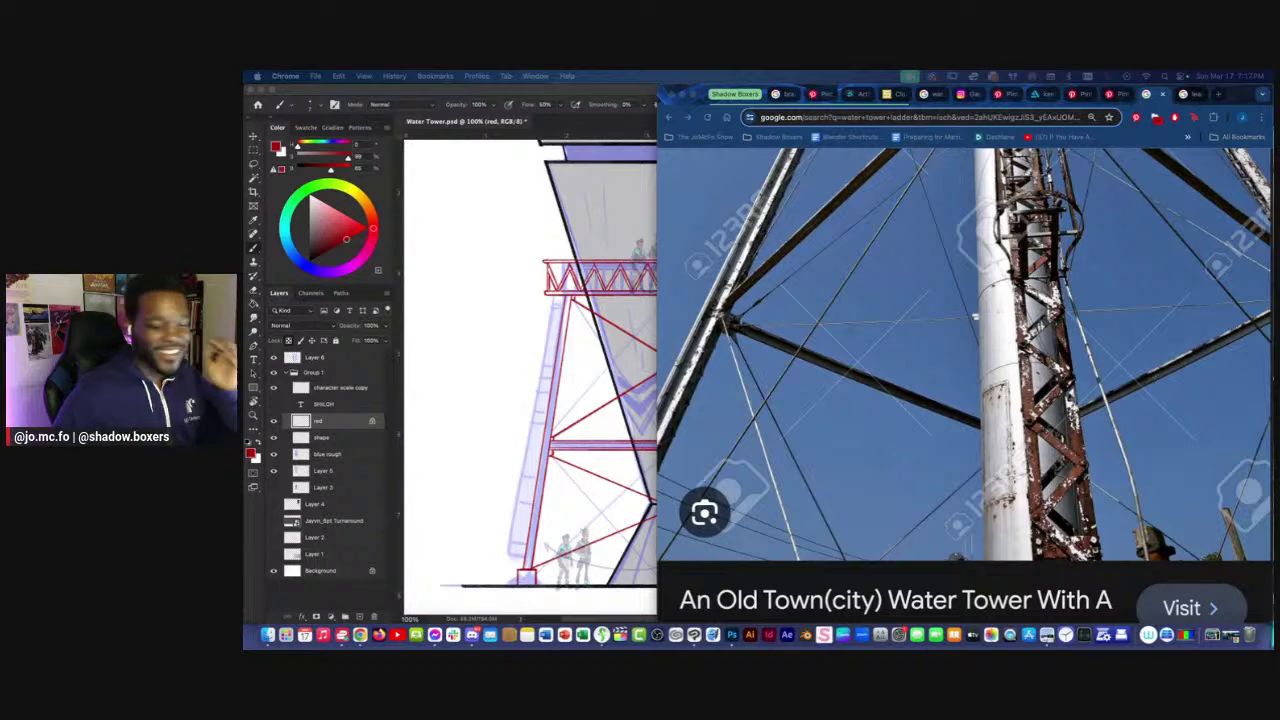
{"action": "left_click", "coordinate": [537, 388]}
{"action": "key", "text": "super+minus"}
{"action": "key", "text": "super+plus"}
{"action": "left_click_drag", "start_coordinate": [529, 360], "coordinate": [580, 457]}
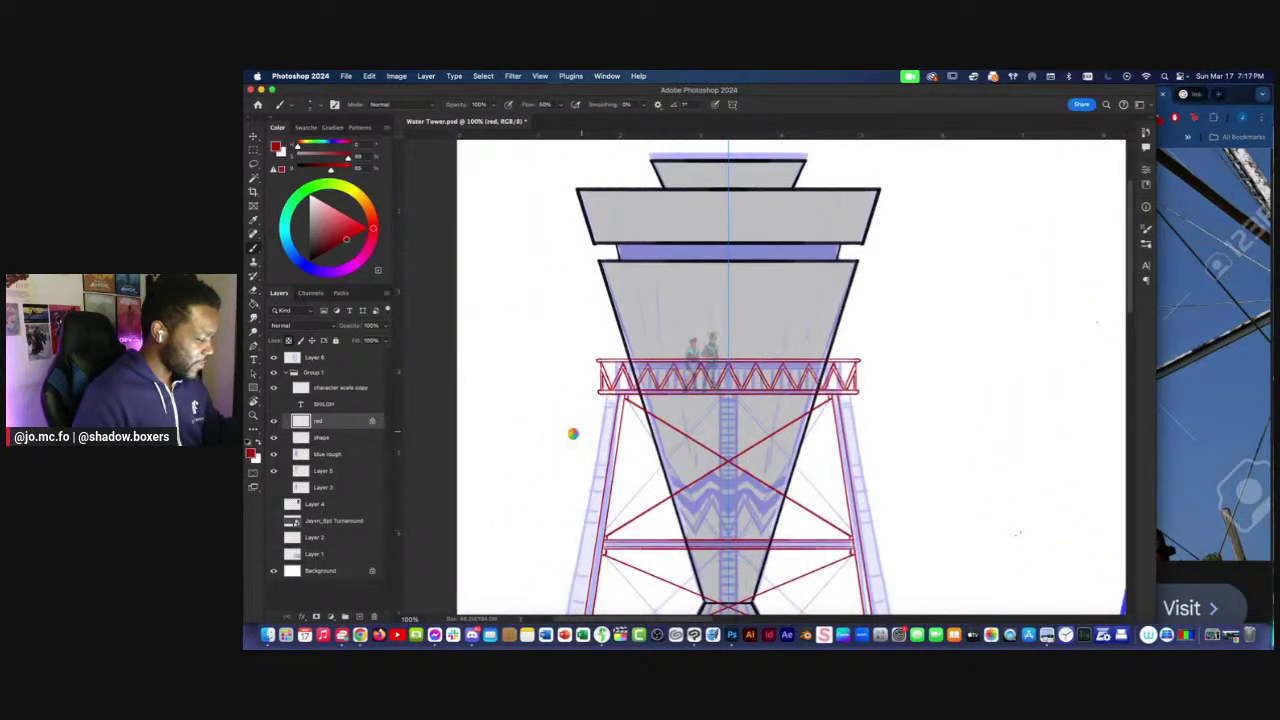
Return to Chrome, find the Adobe Stock photo of a wooden water tank and examine its metal ladder up close.
{"action": "left_click", "coordinate": [1176, 268]}
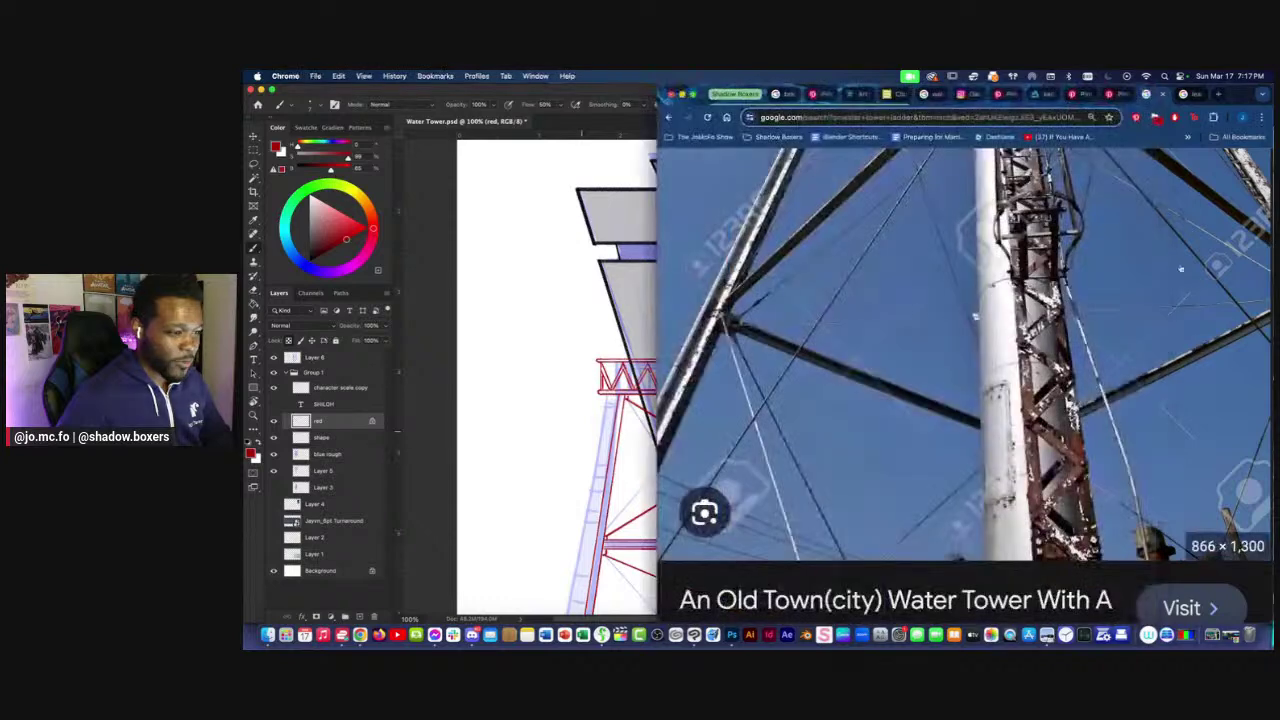
{"action": "scroll", "coordinate": [1166, 258], "scroll_direction": "down", "scroll_amount": 3}
{"action": "scroll", "coordinate": [985, 366], "scroll_direction": "down", "scroll_amount": 3}
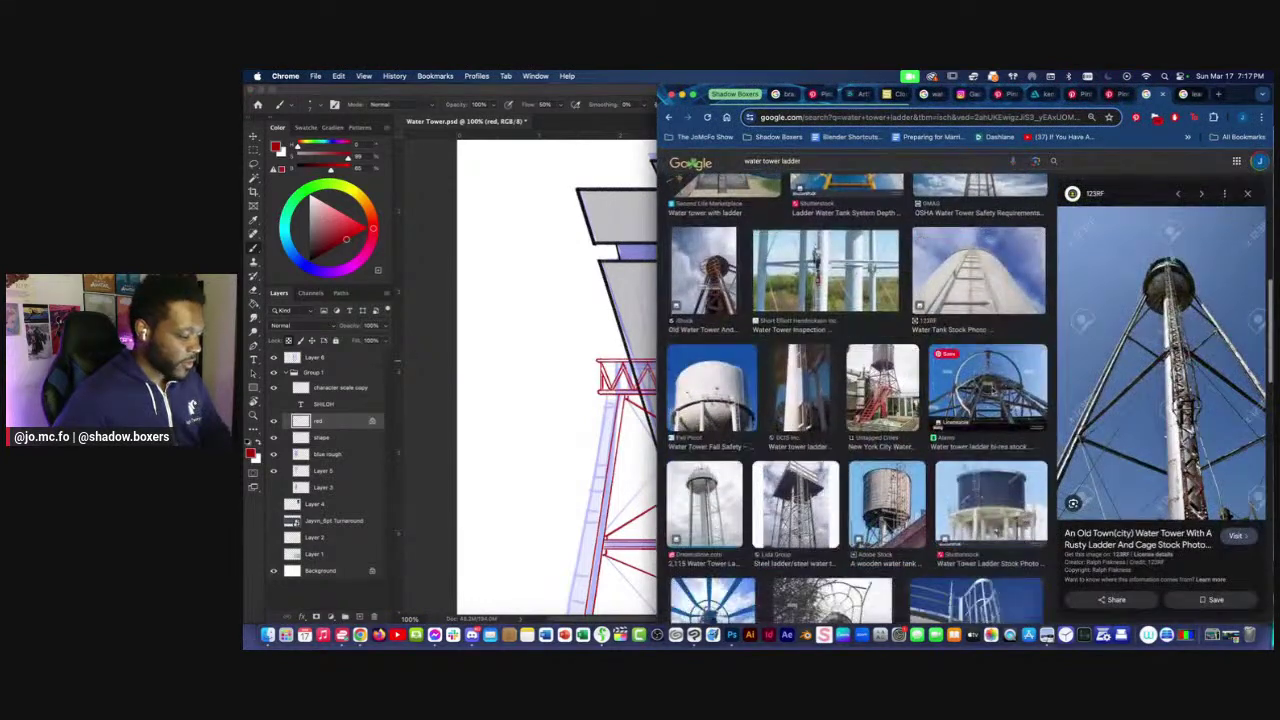
{"action": "scroll", "coordinate": [985, 366], "scroll_direction": "down", "scroll_amount": 1}
{"action": "left_click", "coordinate": [889, 482]}
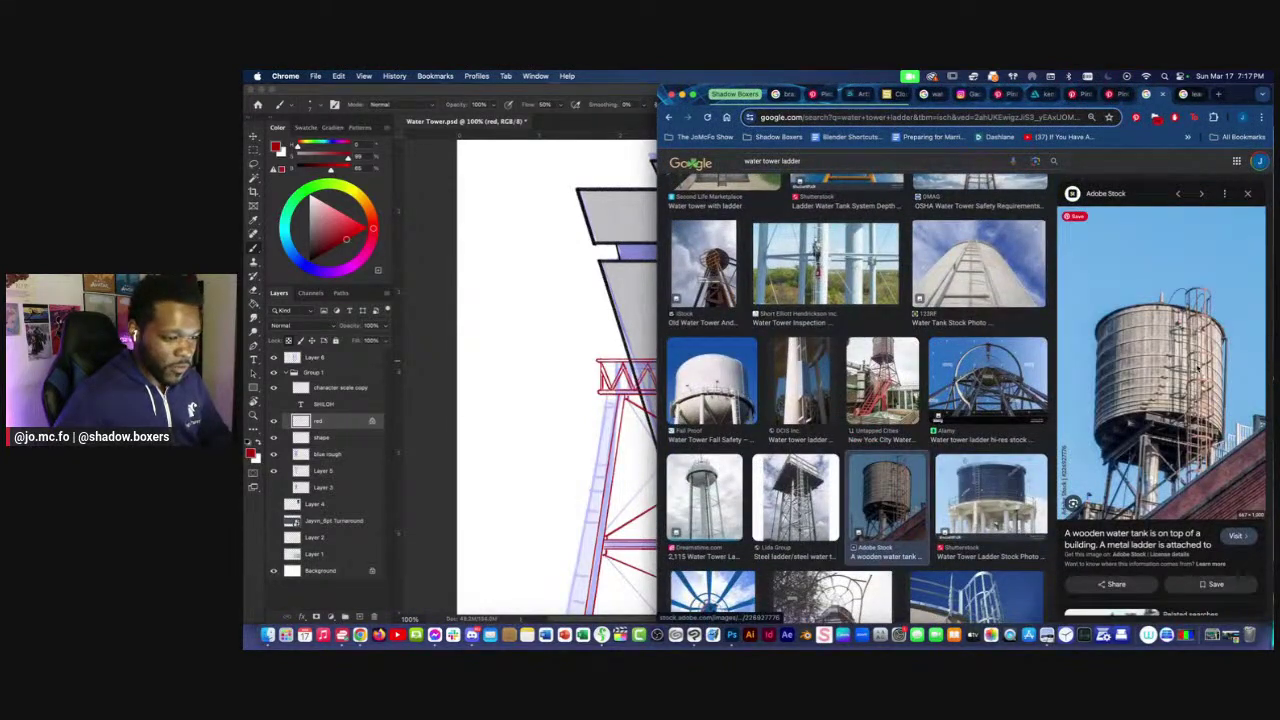
{"action": "scroll", "coordinate": [1198, 368], "scroll_direction": "up", "scroll_amount": 3}
{"action": "scroll", "coordinate": [1198, 368], "scroll_direction": "down", "scroll_amount": 2}
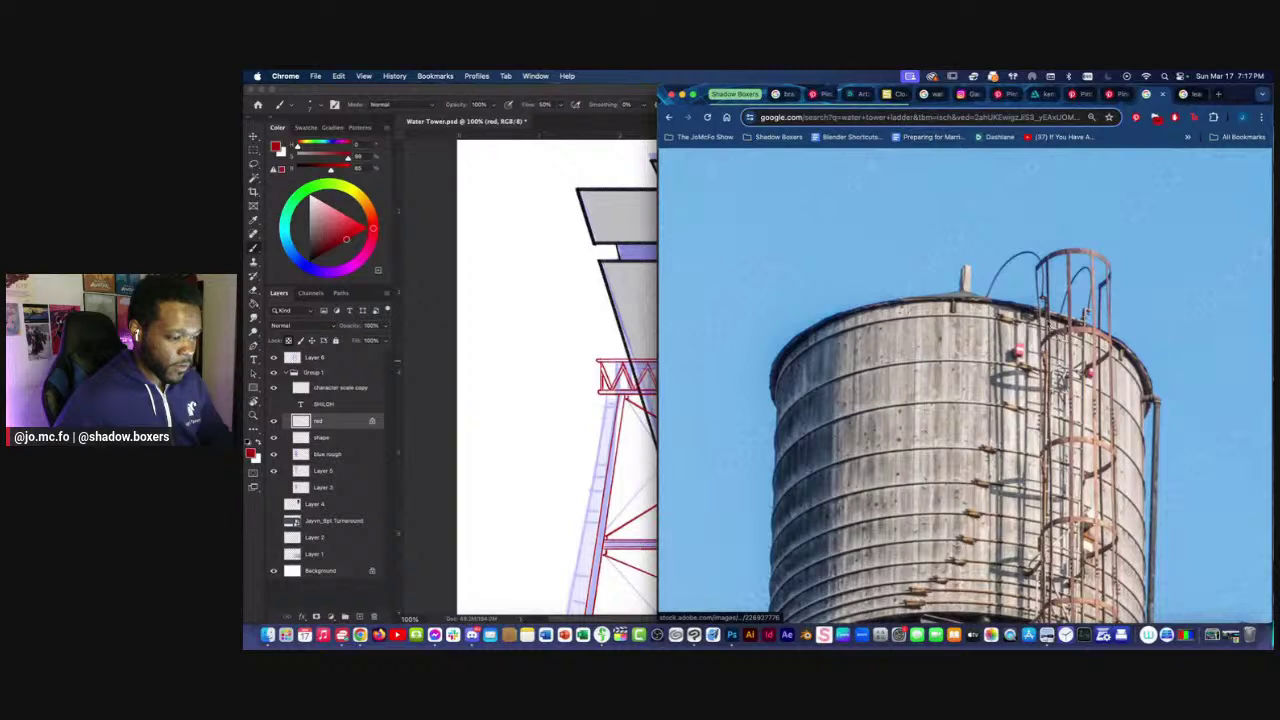
Copy the wooden water tank photo from Chrome and paste it into Water Tower.psd in Photoshop as a reference.
{"action": "left_click", "coordinate": [563, 409]}
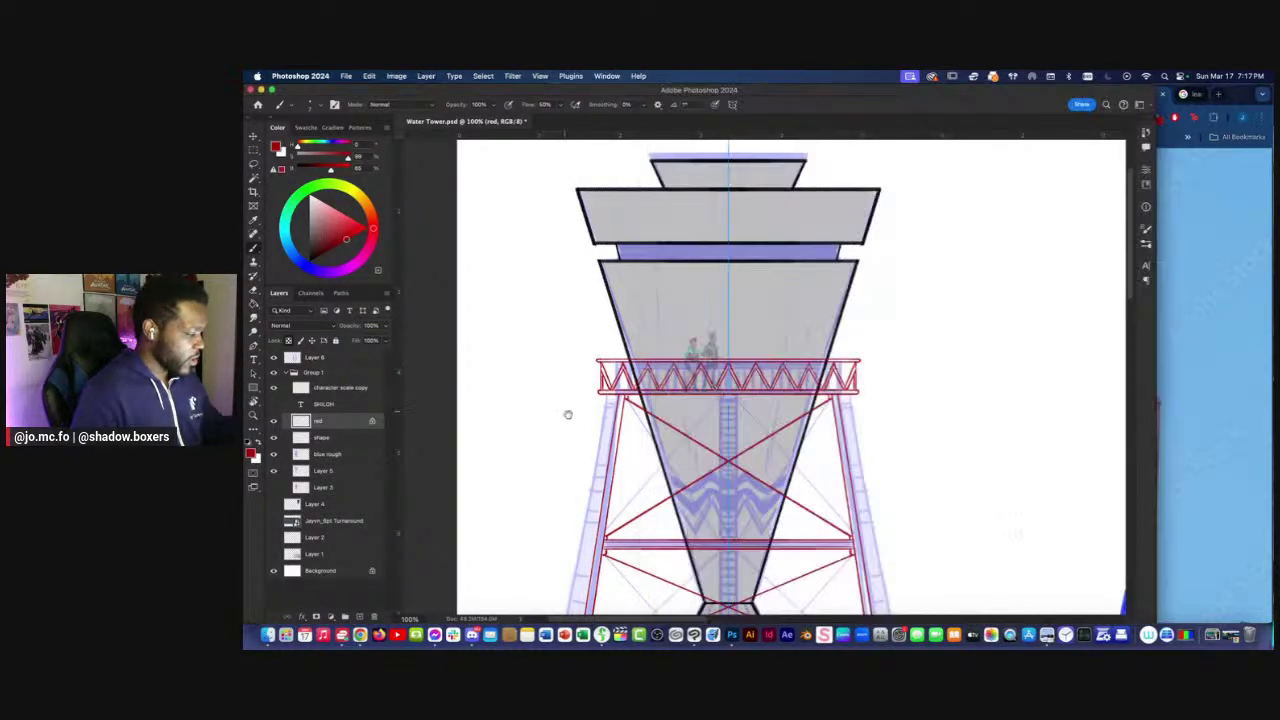
{"action": "scroll", "coordinate": [563, 409], "scroll_direction": "down", "scroll_amount": 3}
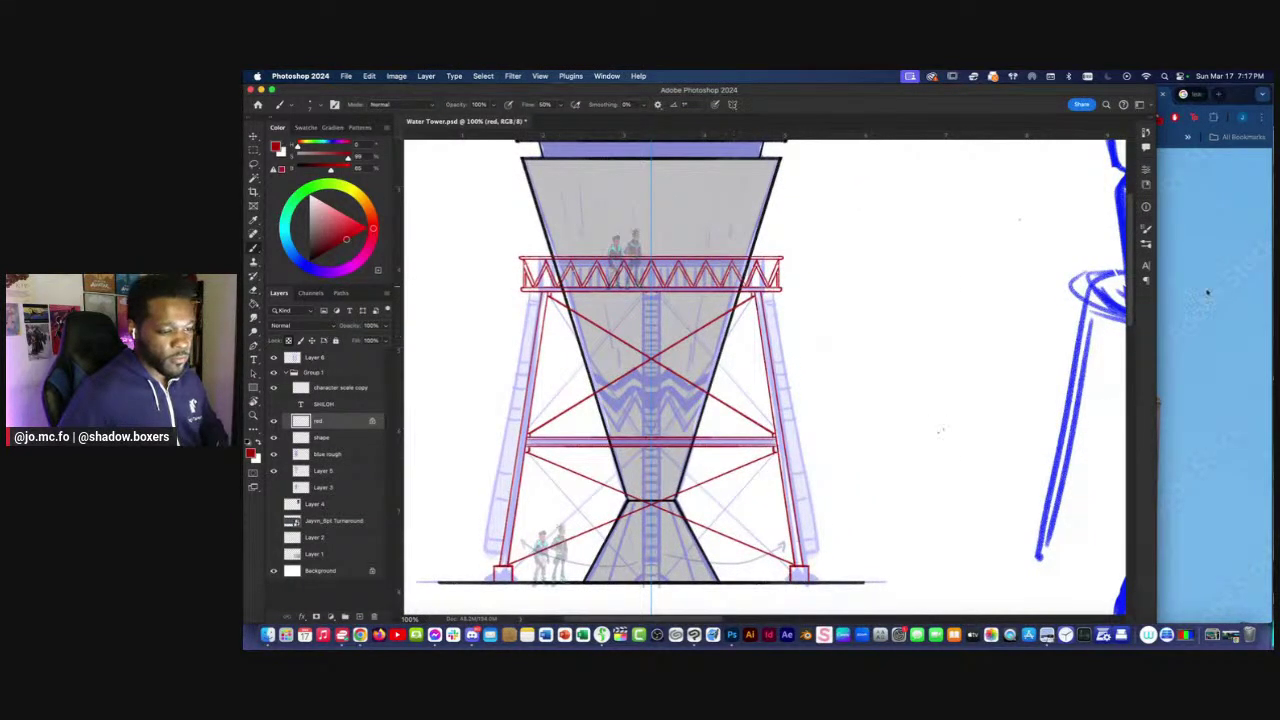
{"action": "left_click", "coordinate": [1187, 290]}
{"action": "right_click", "coordinate": [986, 293]}
{"action": "left_click", "coordinate": [1061, 410]}
{"action": "left_click", "coordinate": [426, 314]}
{"action": "scroll", "coordinate": [449, 349], "scroll_direction": "down", "scroll_amount": 3}
{"action": "key", "text": "super+v"}
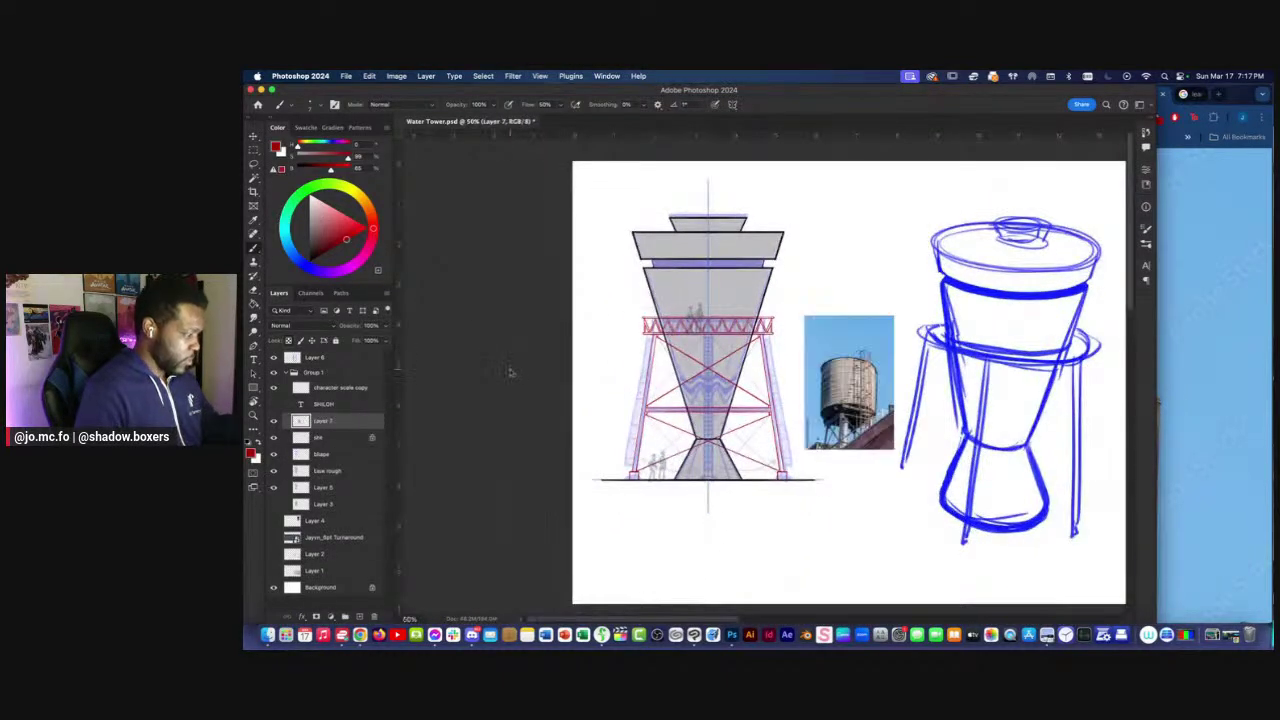
Move the pasted photo's layer above Group 1 and rename it "red".
{"action": "left_click_drag", "start_coordinate": [320, 426], "coordinate": [314, 372]}
{"action": "double_click", "coordinate": [315, 374]}
{"action": "type", "text": "rred"}
{"action": "key", "text": "Return"}
{"action": "scroll", "coordinate": [785, 393], "scroll_direction": "up", "scroll_amount": 5}
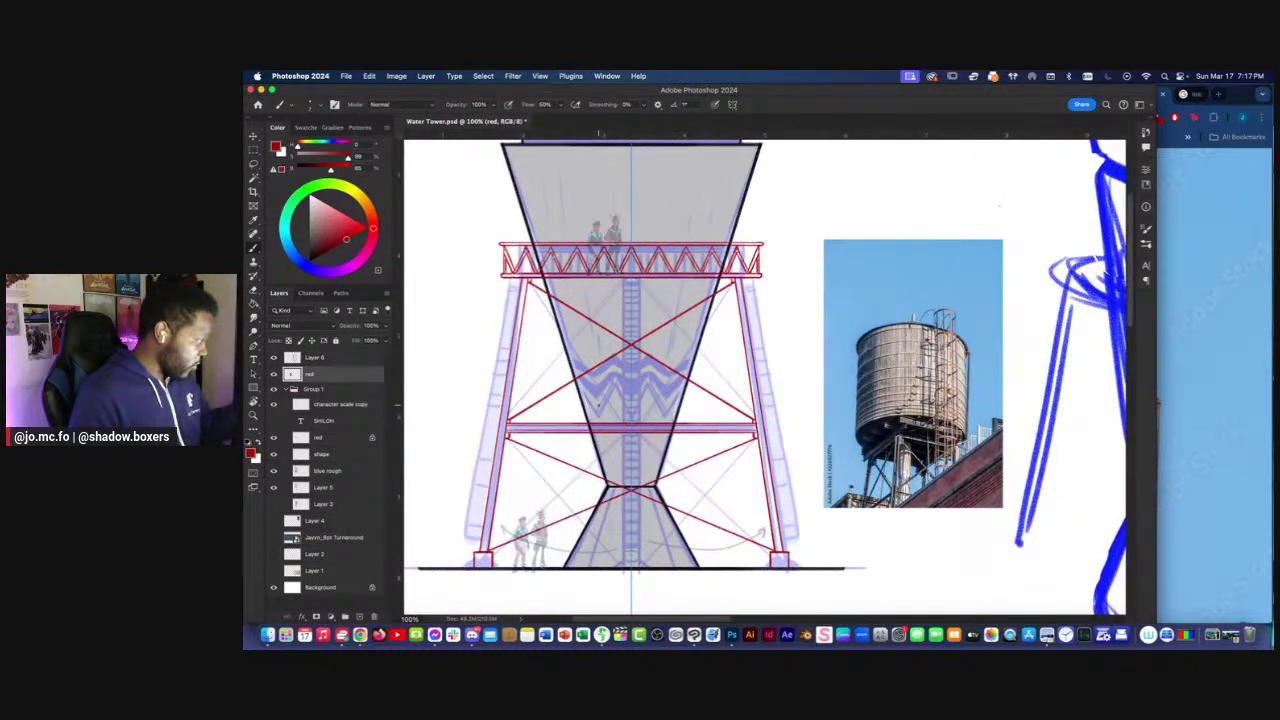
Make the red line-art layer inside Group 1 active and bring the tower's right leg into view beside the reference photo.
{"action": "left_click", "coordinate": [310, 455]}
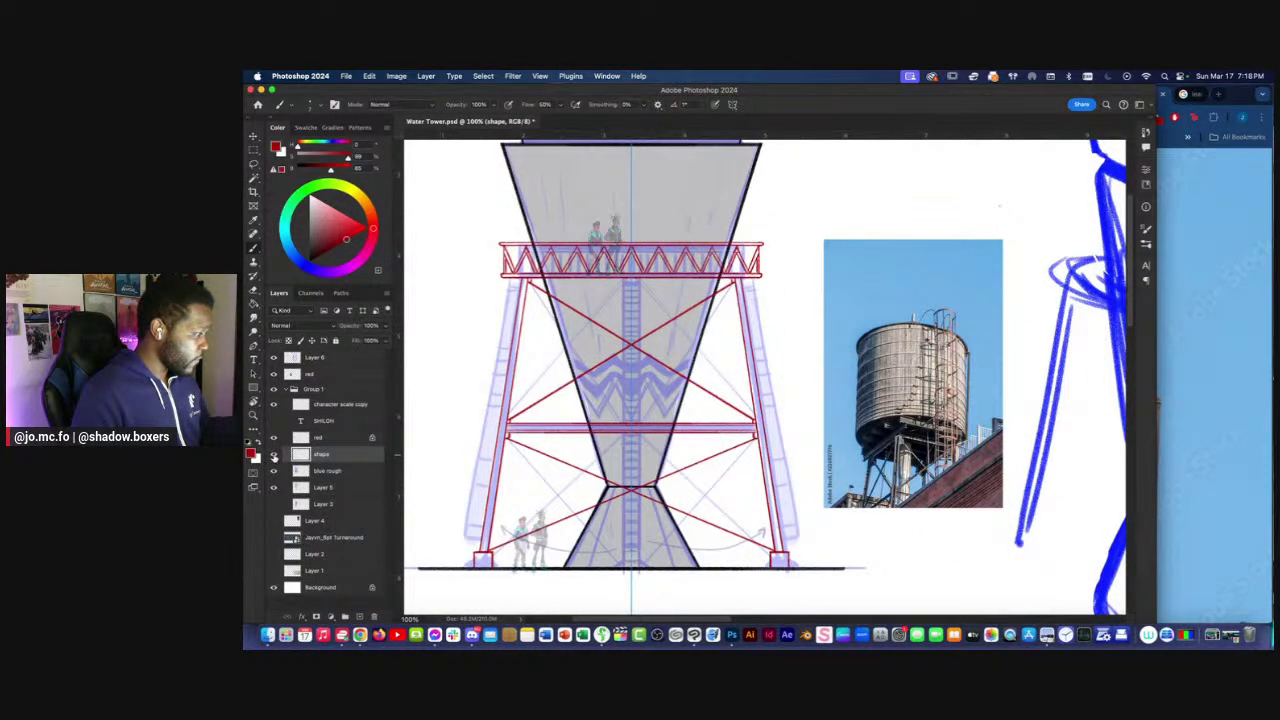
{"action": "left_click", "coordinate": [312, 438]}
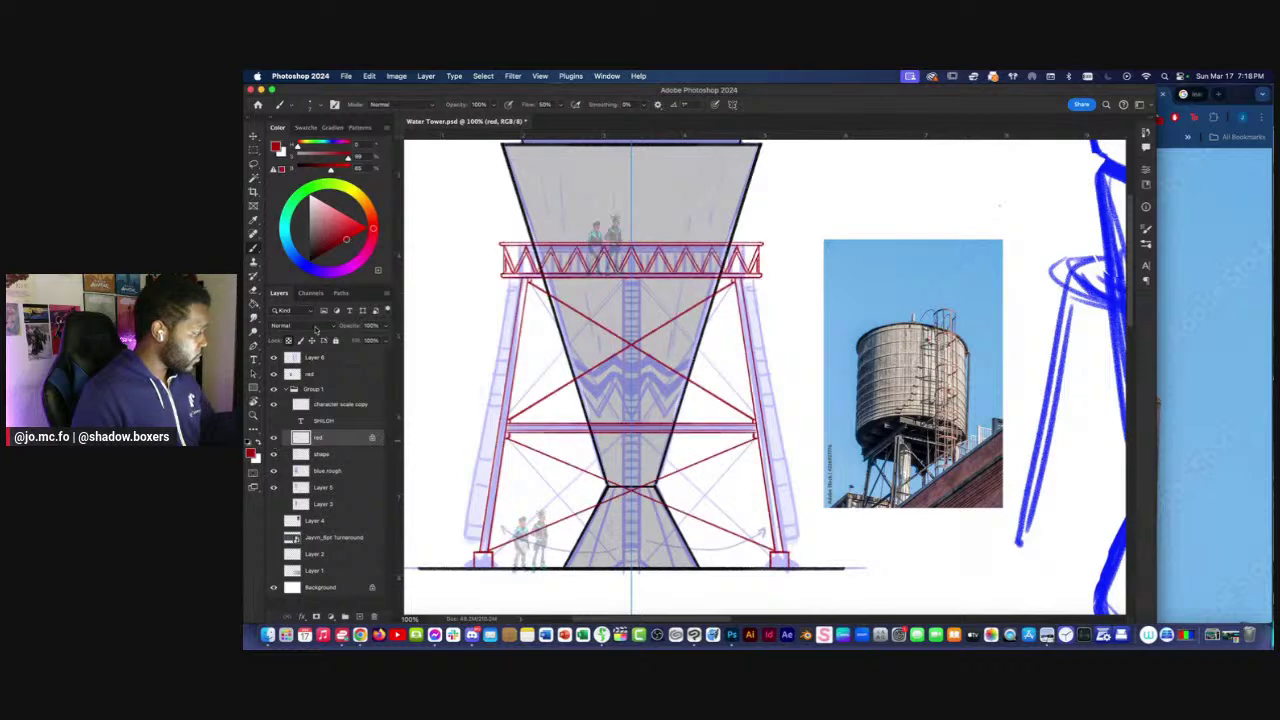
{"action": "scroll", "coordinate": [883, 325], "scroll_direction": "up", "scroll_amount": 5}
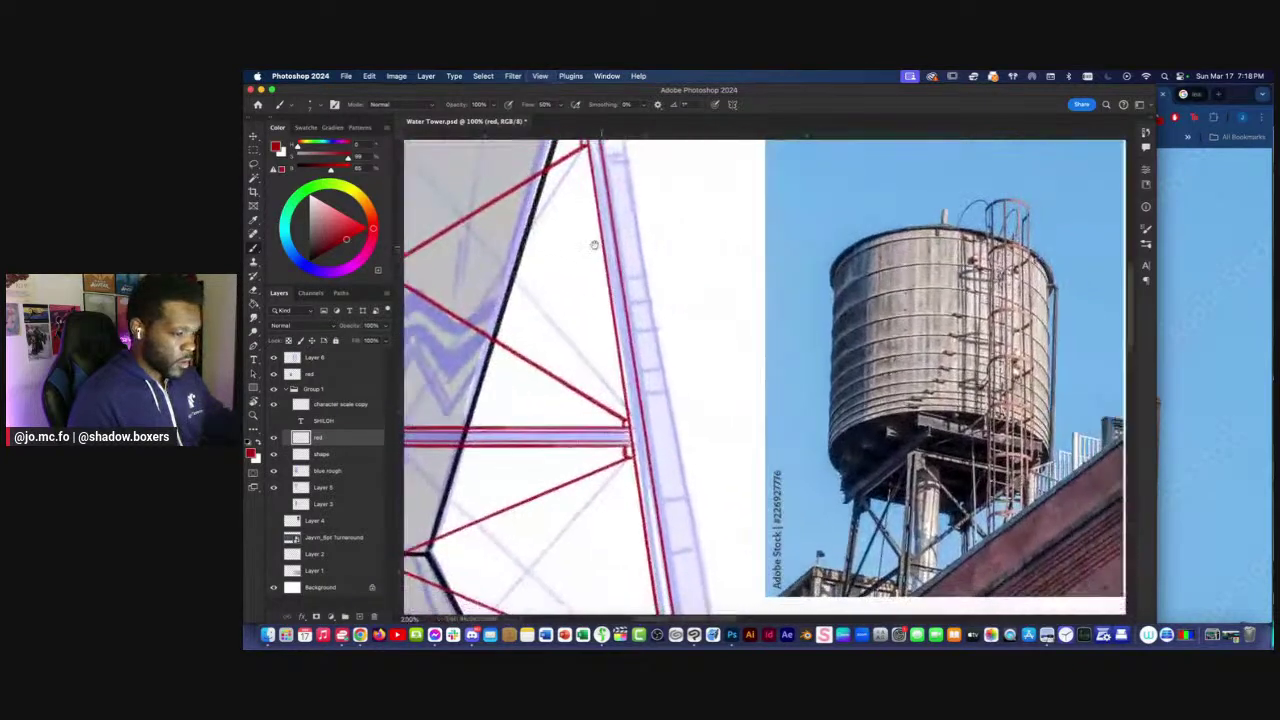
{"action": "scroll", "coordinate": [614, 346], "scroll_direction": "up", "scroll_amount": 3}
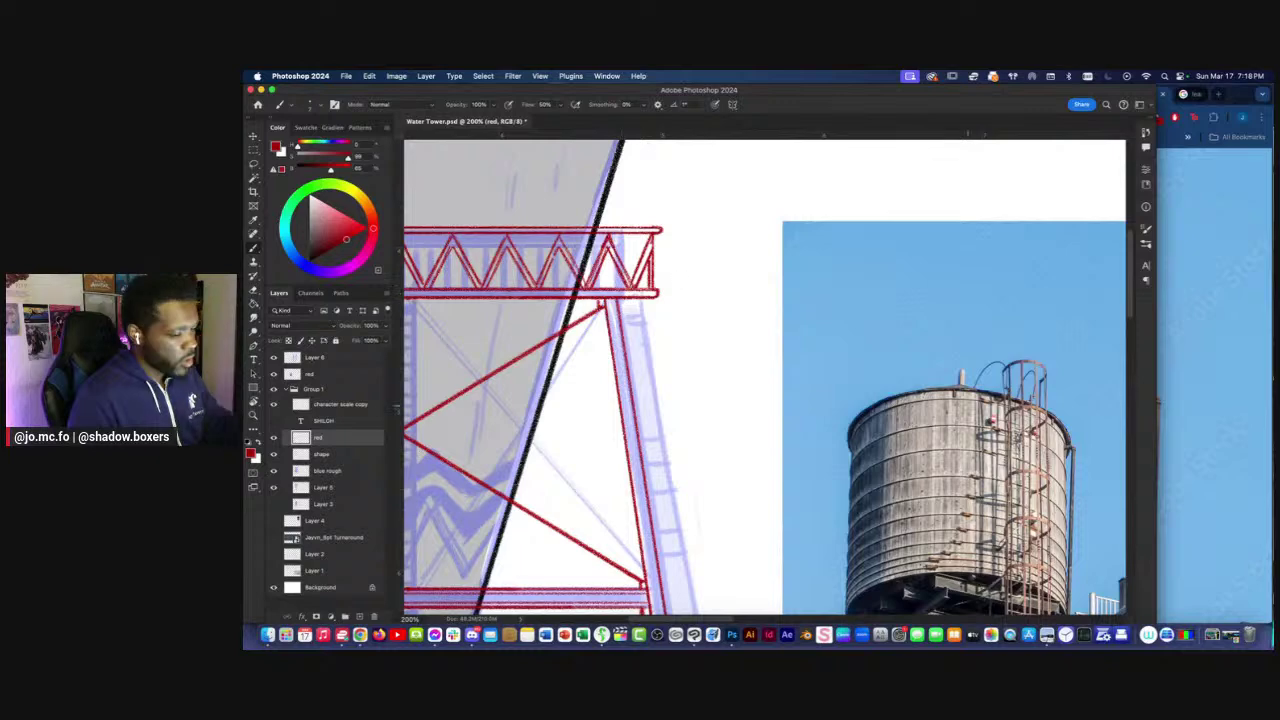
Switch to Chrome and search Google Images for "ladder and trap door" in a new tab.
{"action": "left_click", "coordinate": [1183, 352]}
{"action": "left_click", "coordinate": [1218, 94]}
{"action": "type", "text": "ladder and d"}
{"action": "key", "text": "BackSpace"}
{"action": "type", "text": "trap door"}
{"action": "key", "text": "Return"}
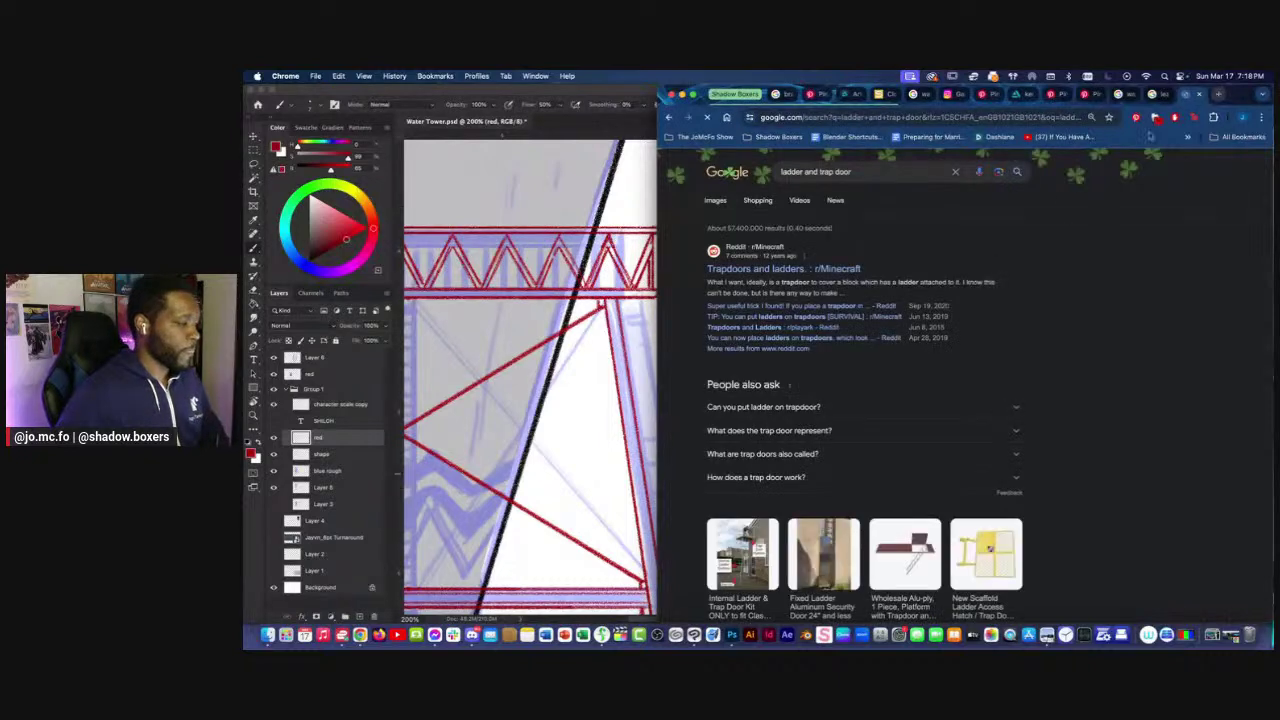
{"action": "left_click", "coordinate": [715, 200]}
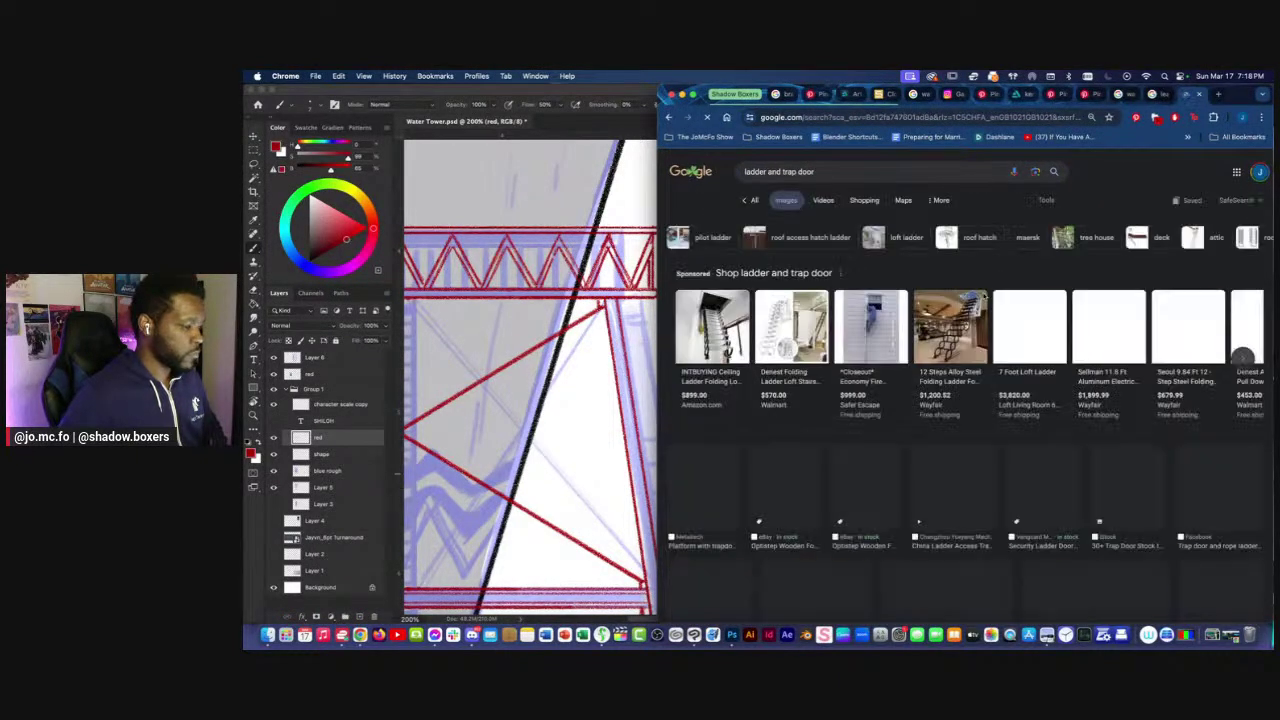
Refine the image search to "ladder and trap door water tower" and look through the results for a platform hatch reference.
{"action": "scroll", "coordinate": [853, 168], "scroll_direction": "down", "scroll_amount": 3}
{"action": "left_click", "coordinate": [853, 165]}
{"action": "type", "text": "ater tower"}
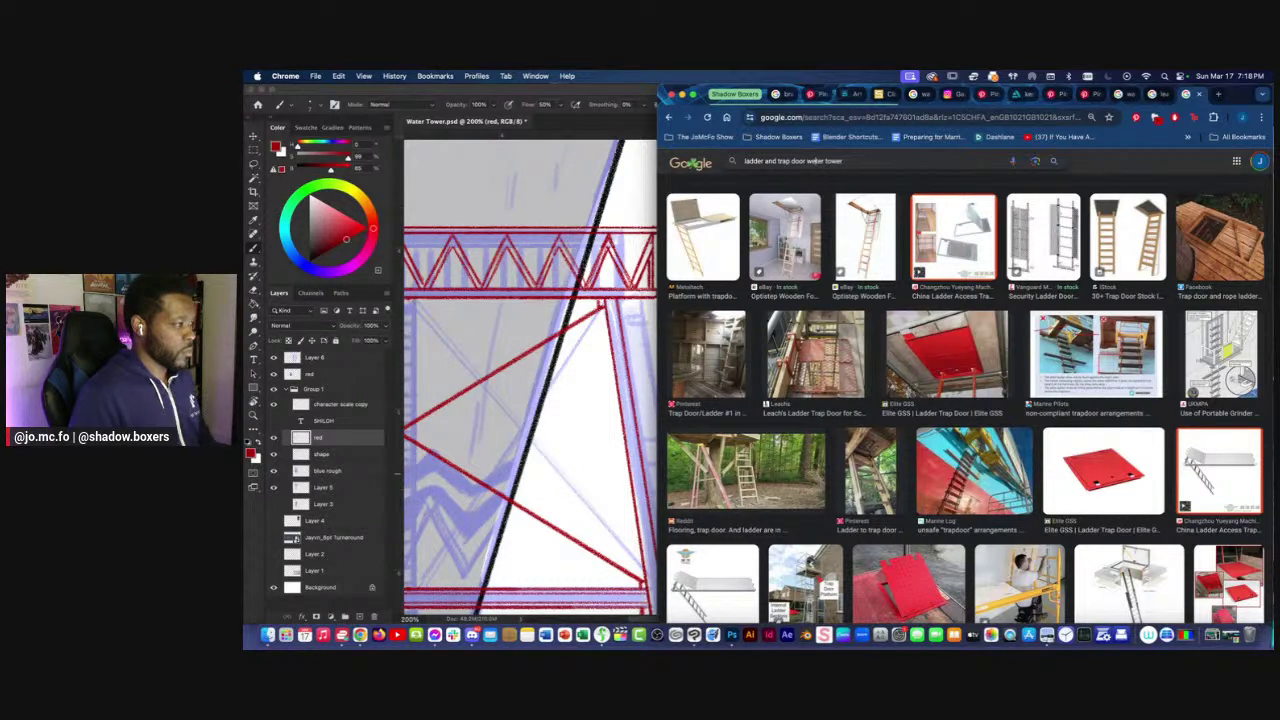
{"action": "key", "text": "Return"}
{"action": "scroll", "coordinate": [1012, 279], "scroll_direction": "down", "scroll_amount": 3}
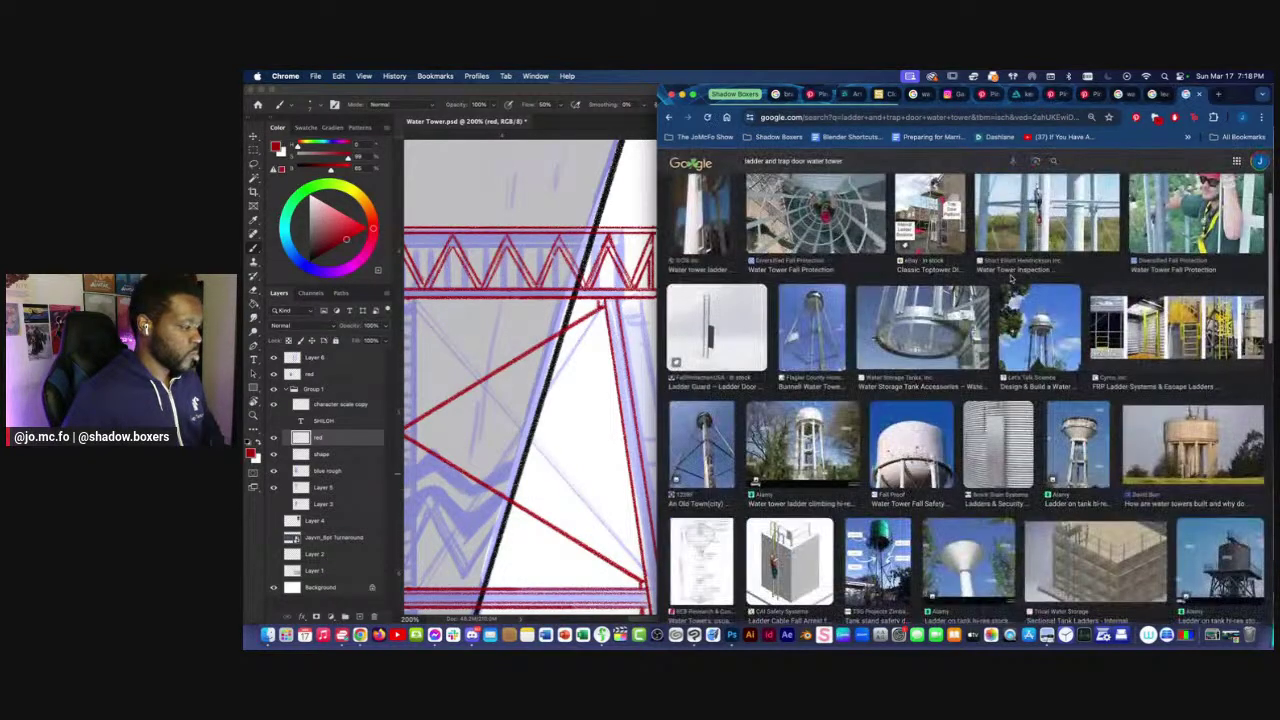
{"action": "scroll", "coordinate": [1009, 278], "scroll_direction": "down", "scroll_amount": 2}
{"action": "scroll", "coordinate": [1009, 290], "scroll_direction": "down", "scroll_amount": 2}
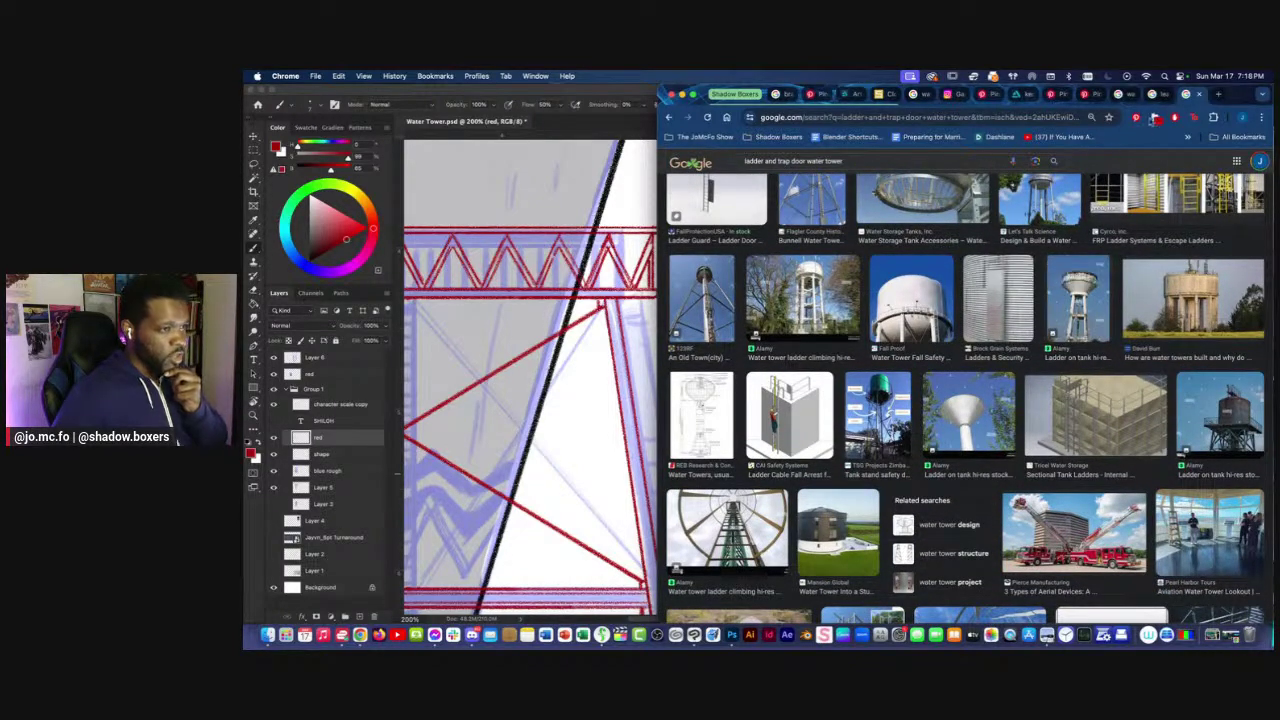
Search Google Images for "rush hour movie ladder" in a new tab.
{"action": "left_click", "coordinate": [1218, 94]}
{"action": "type", "text": "rush hour"}
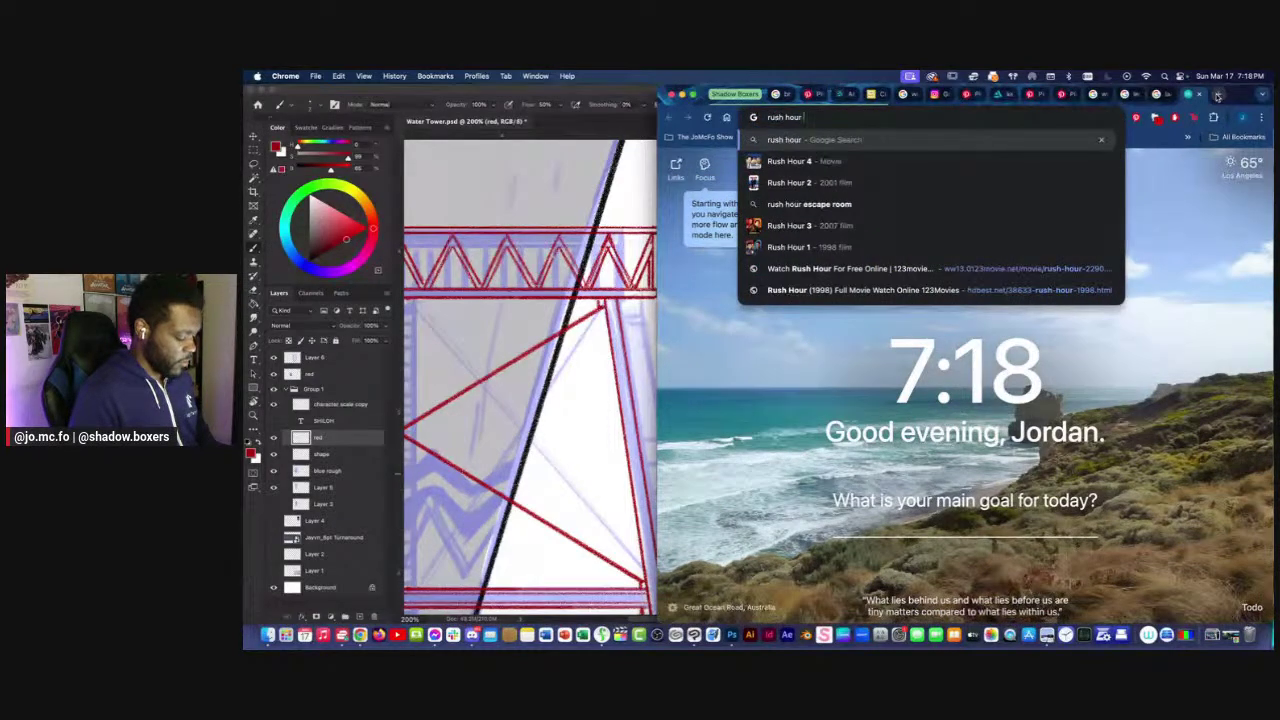
{"action": "type", "text": " ladder"}
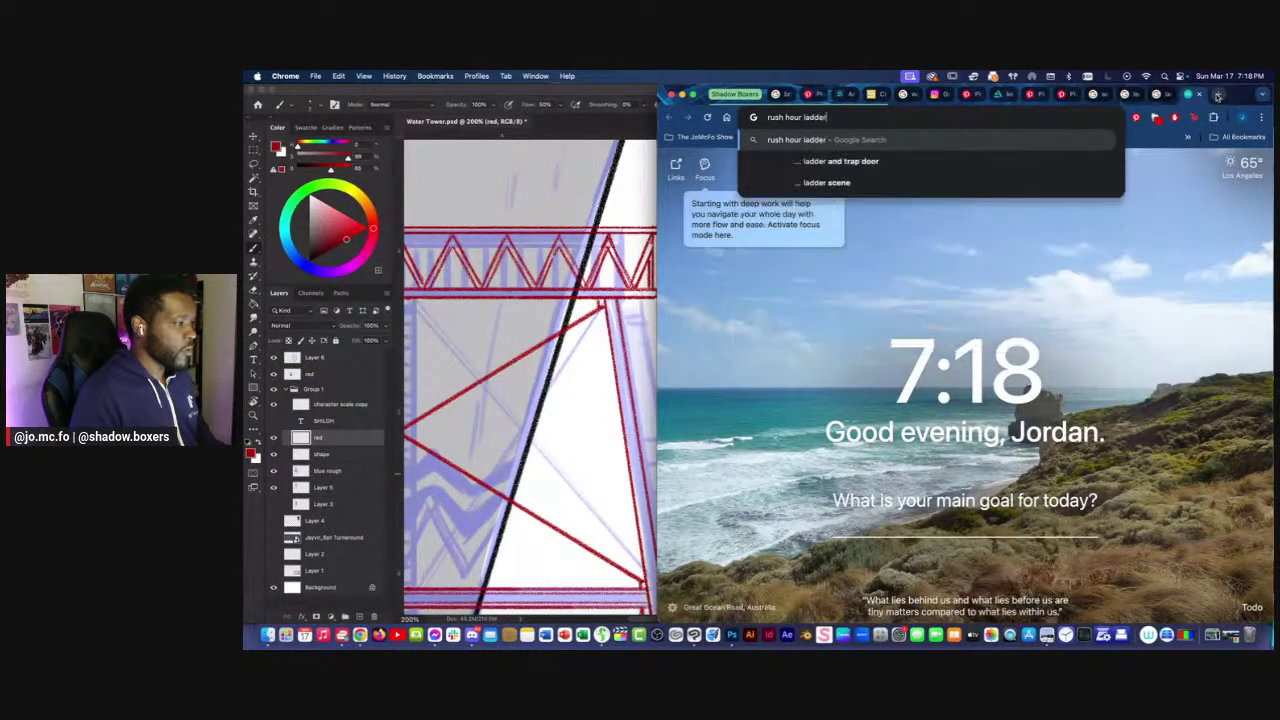
{"action": "type", "text": "movie"}
{"action": "key", "text": "Return"}
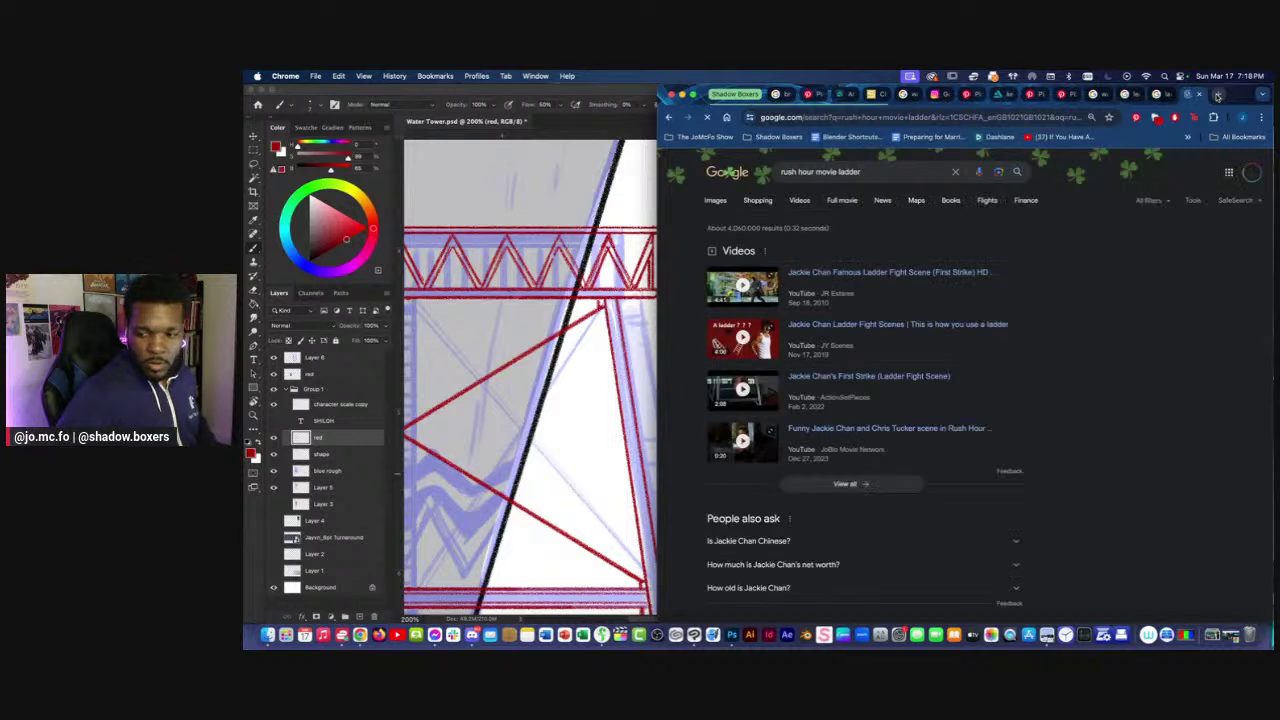
{"action": "left_click", "coordinate": [716, 200]}
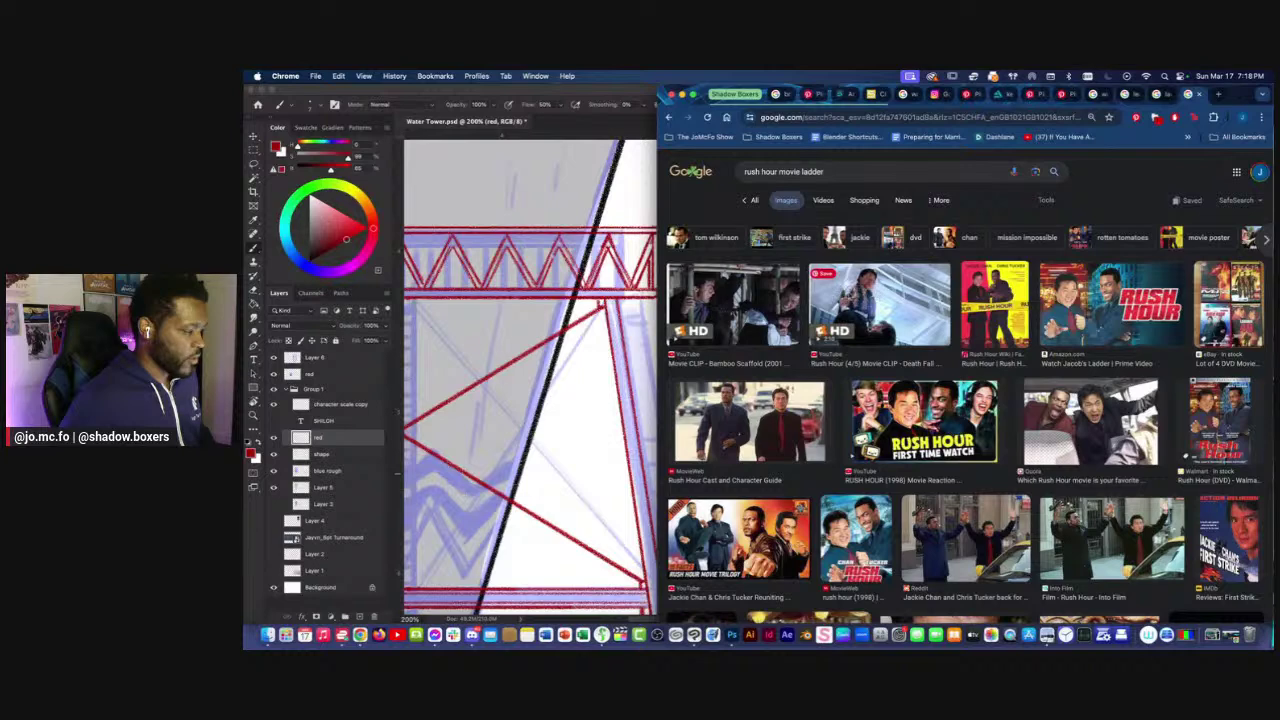
Preview the Rush Hour Death Fall movie clip result and look through the related and remaining images for a ladder scene.
{"action": "left_click", "coordinate": [880, 300]}
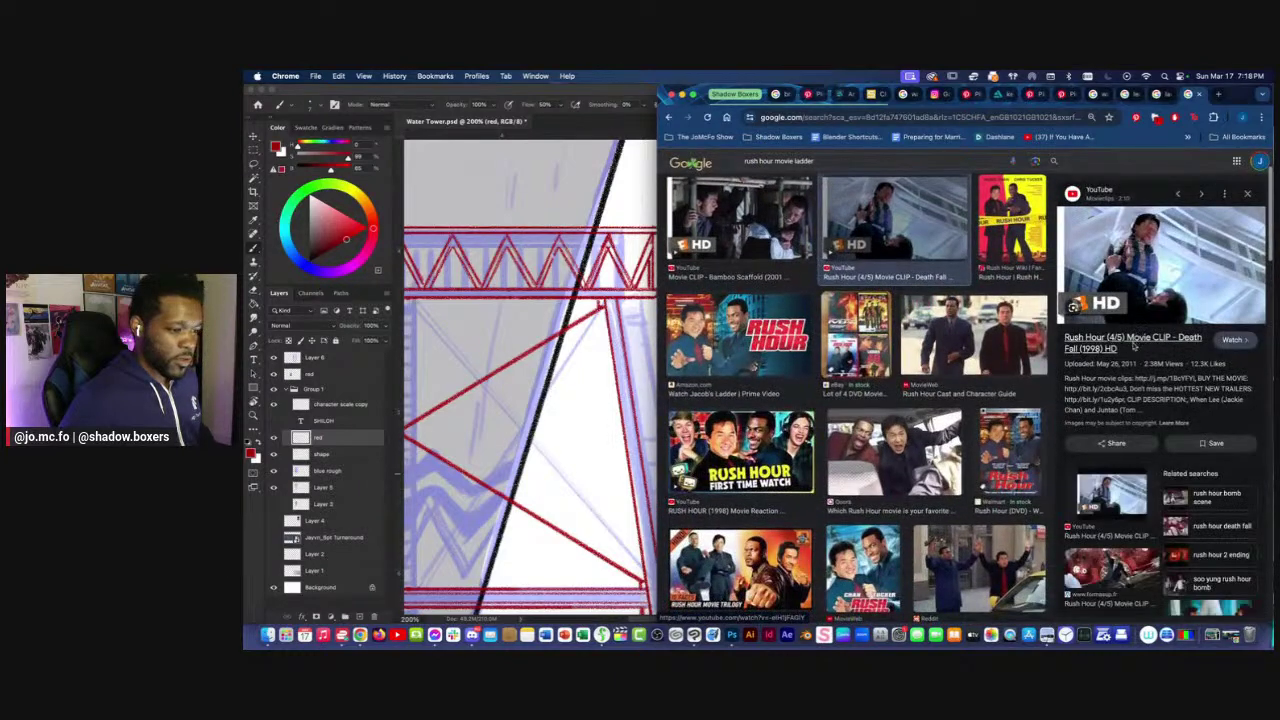
{"action": "scroll", "coordinate": [1134, 345], "scroll_direction": "down", "scroll_amount": 5}
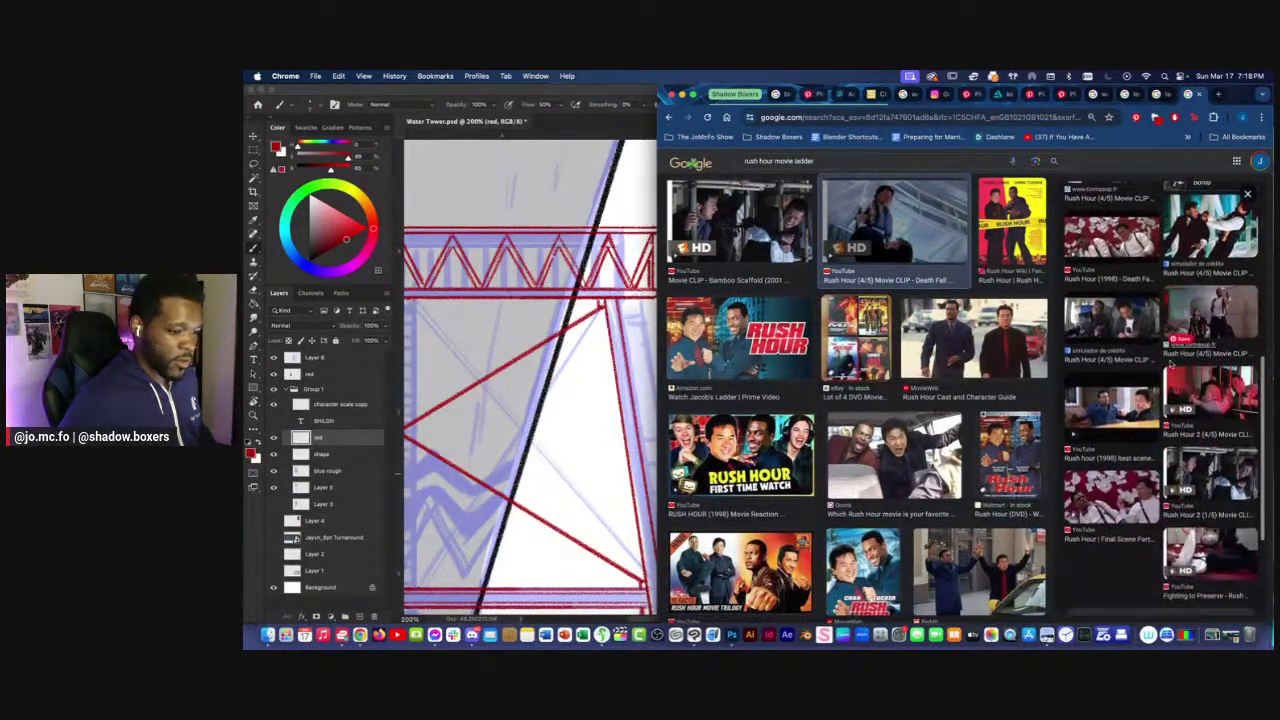
{"action": "scroll", "coordinate": [1160, 400], "scroll_direction": "down", "scroll_amount": 5}
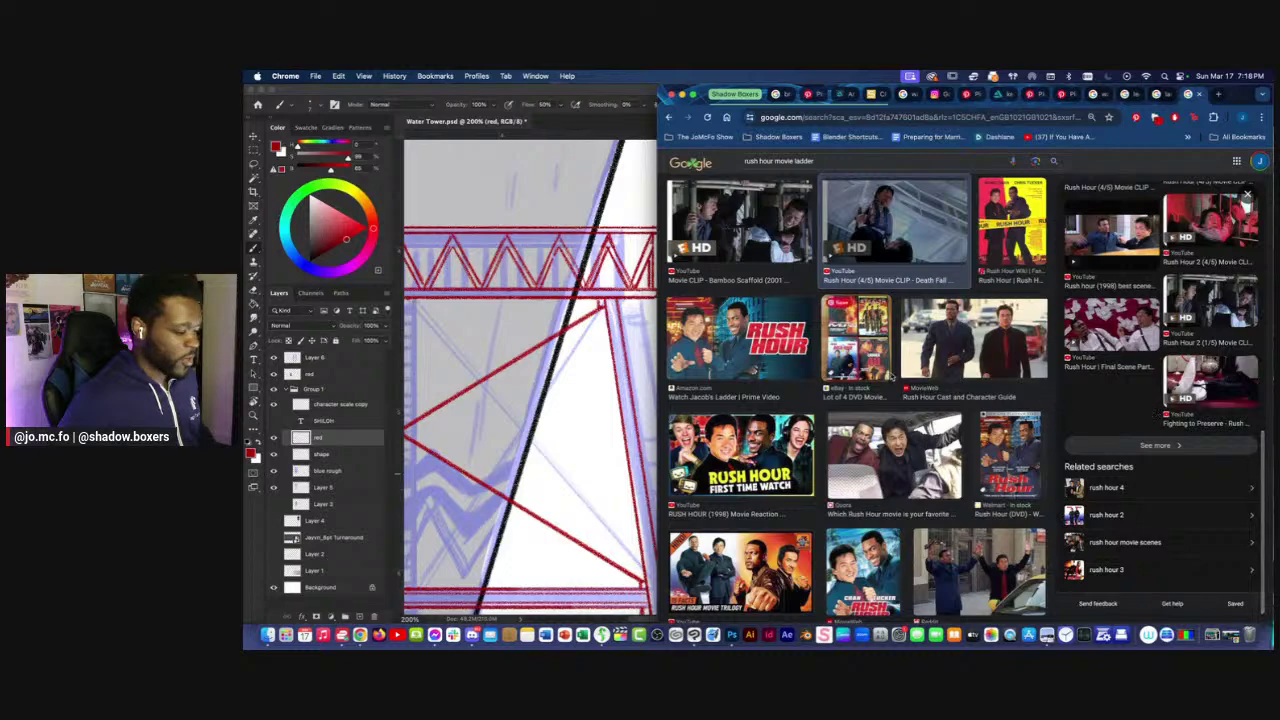
{"action": "scroll", "coordinate": [866, 377], "scroll_direction": "down", "scroll_amount": 10}
{"action": "scroll", "coordinate": [890, 377], "scroll_direction": "down", "scroll_amount": 10}
{"action": "scroll", "coordinate": [890, 377], "scroll_direction": "down", "scroll_amount": 10}
{"action": "scroll", "coordinate": [890, 377], "scroll_direction": "down", "scroll_amount": 10}
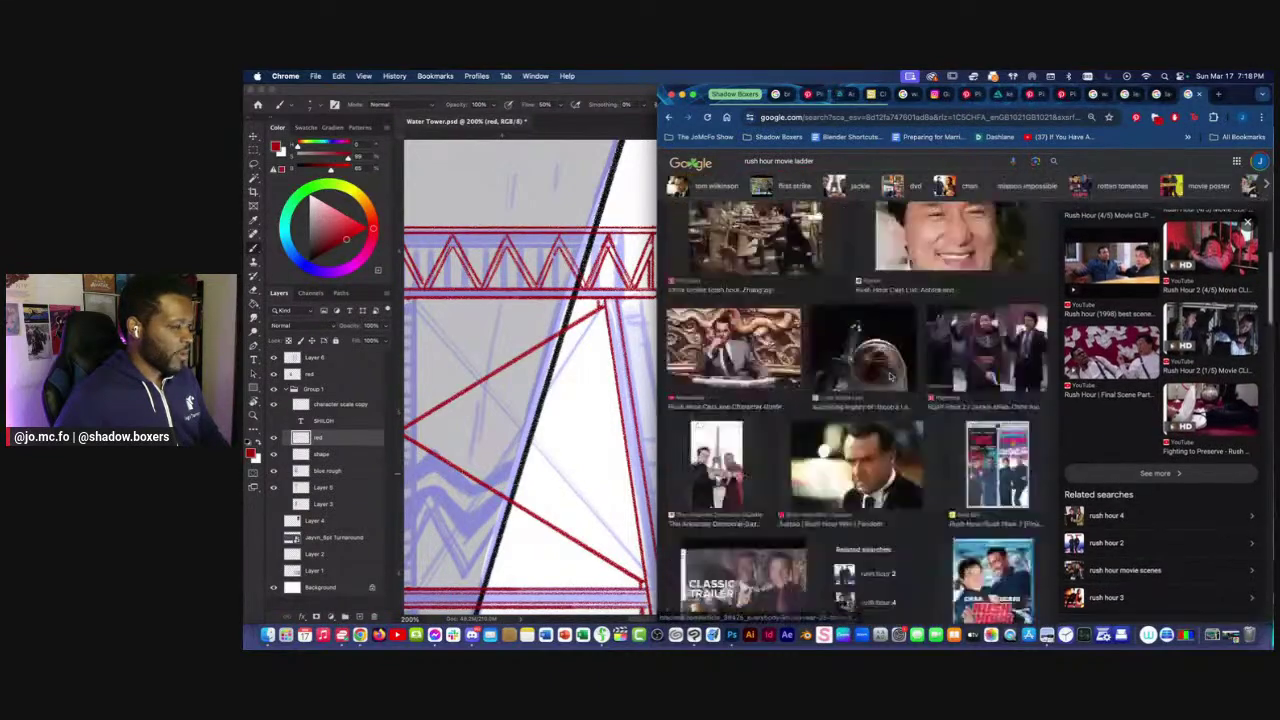
{"action": "scroll", "coordinate": [890, 376], "scroll_direction": "up", "scroll_amount": 15}
Return to Water Tower.psd in Photoshop and check the platform and the whole tower design.
{"action": "left_click", "coordinate": [586, 194]}
{"action": "scroll", "coordinate": [843, 190], "scroll_direction": "left", "scroll_amount": 2}
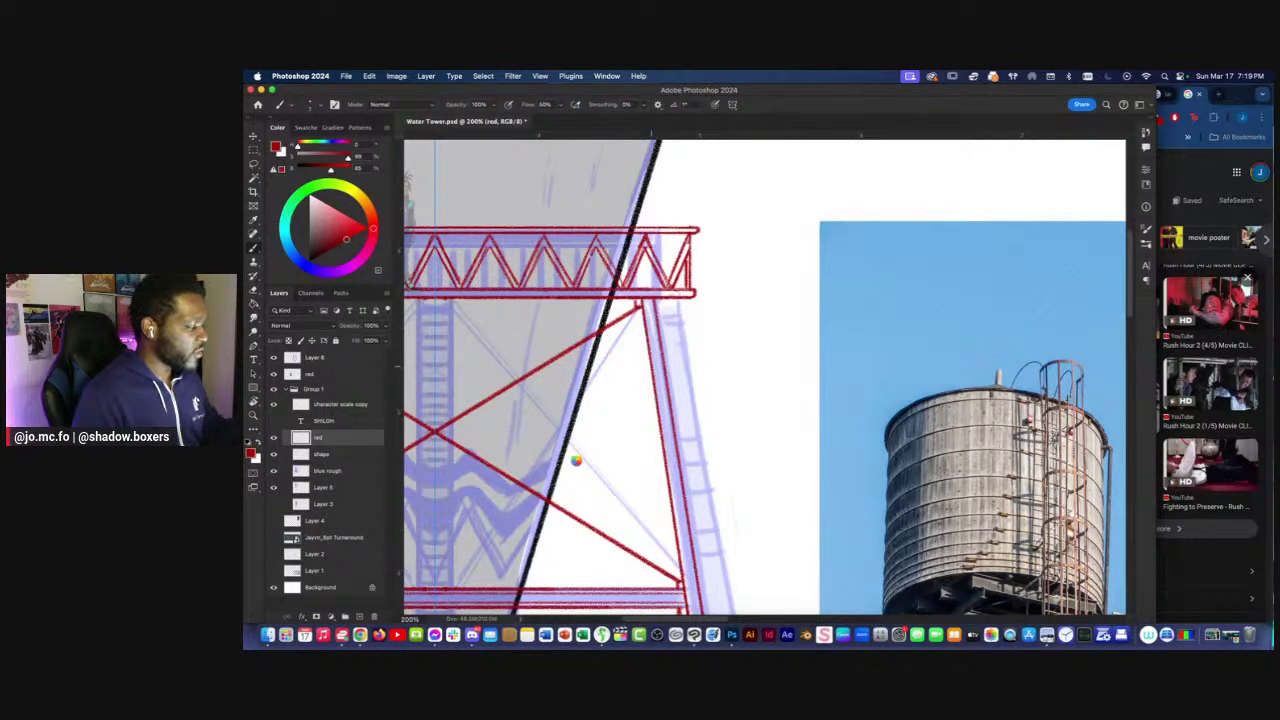
{"action": "key", "text": "super+minus"}
{"action": "key", "text": "super+minus"}
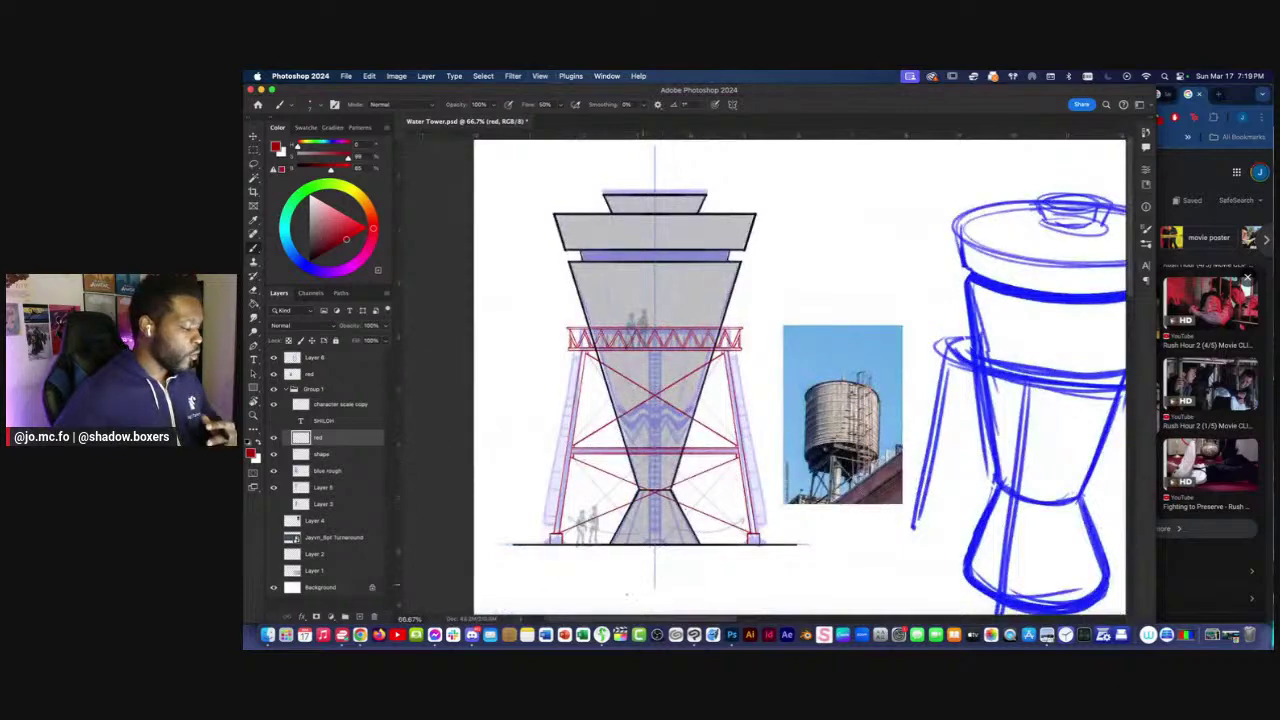
In Finder, browse Industry Projects to Block Tackle (2022) and move the artist's work folder into the Artwork folder.
{"action": "left_click", "coordinate": [262, 610]}
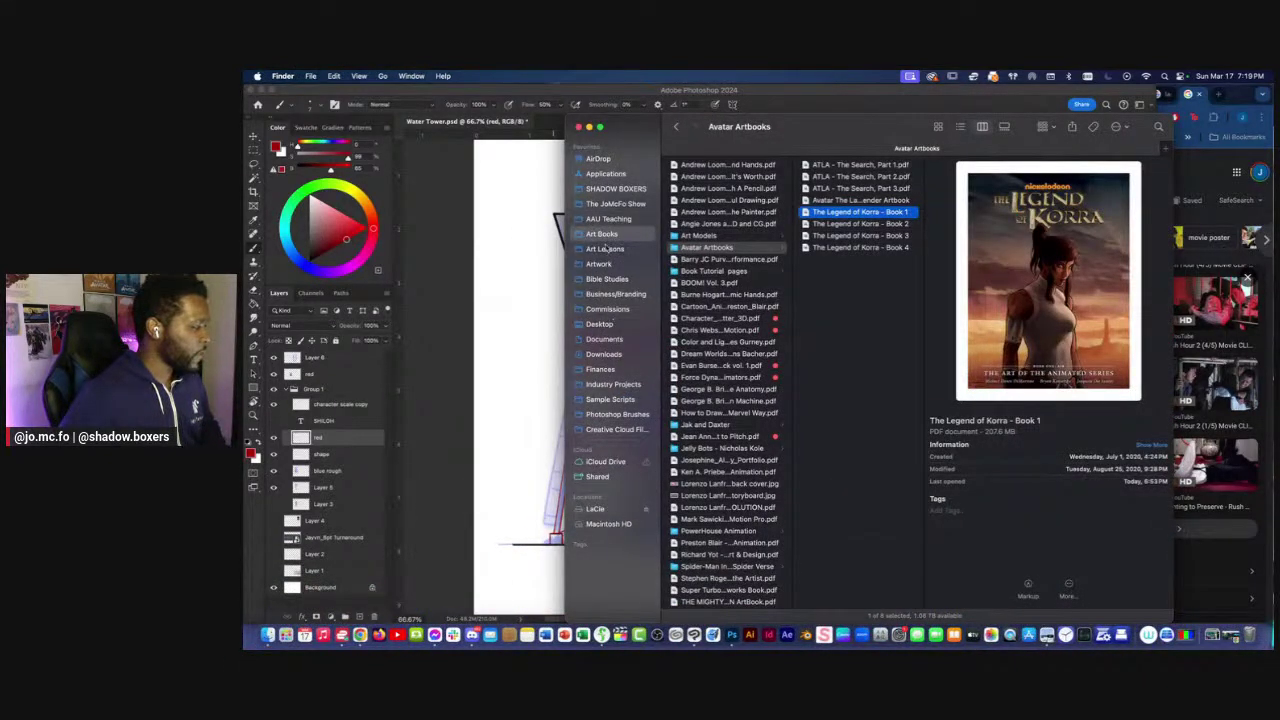
{"action": "left_click", "coordinate": [613, 386]}
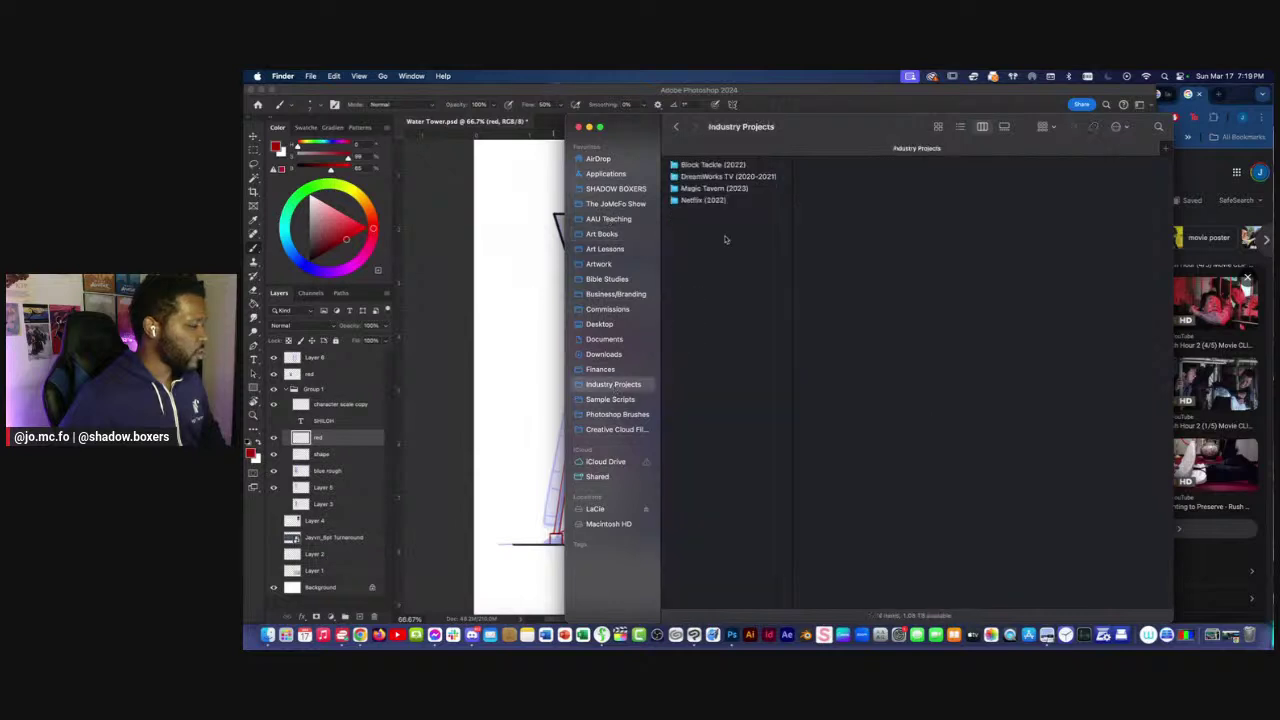
{"action": "left_click", "coordinate": [700, 166]}
{"action": "left_click", "coordinate": [830, 200]}
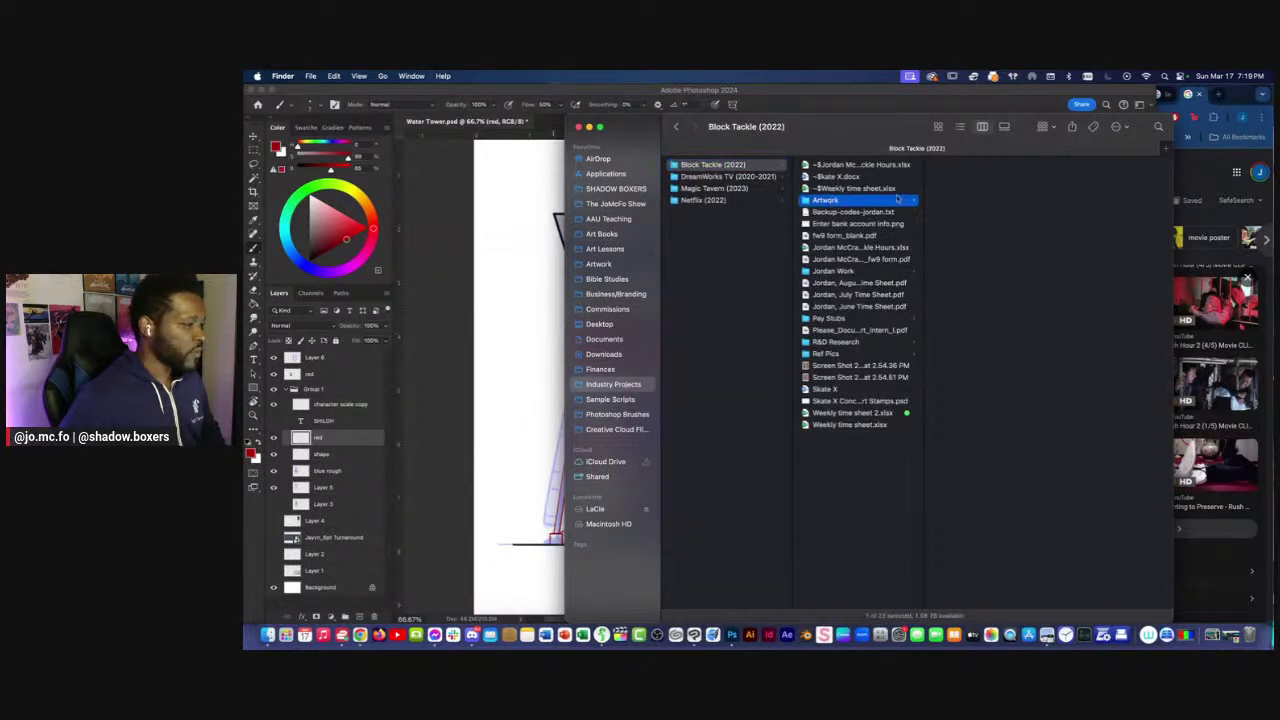
{"action": "left_click", "coordinate": [833, 271]}
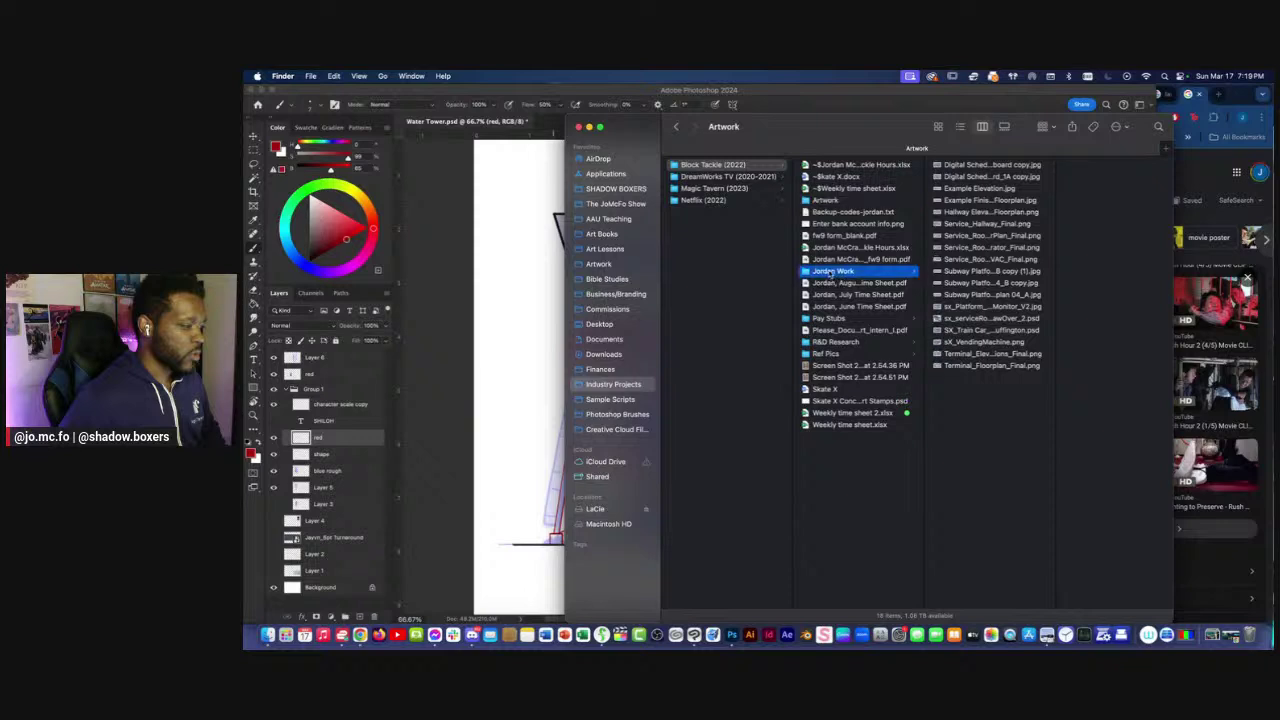
{"action": "left_click_drag", "start_coordinate": [833, 271], "coordinate": [832, 200]}
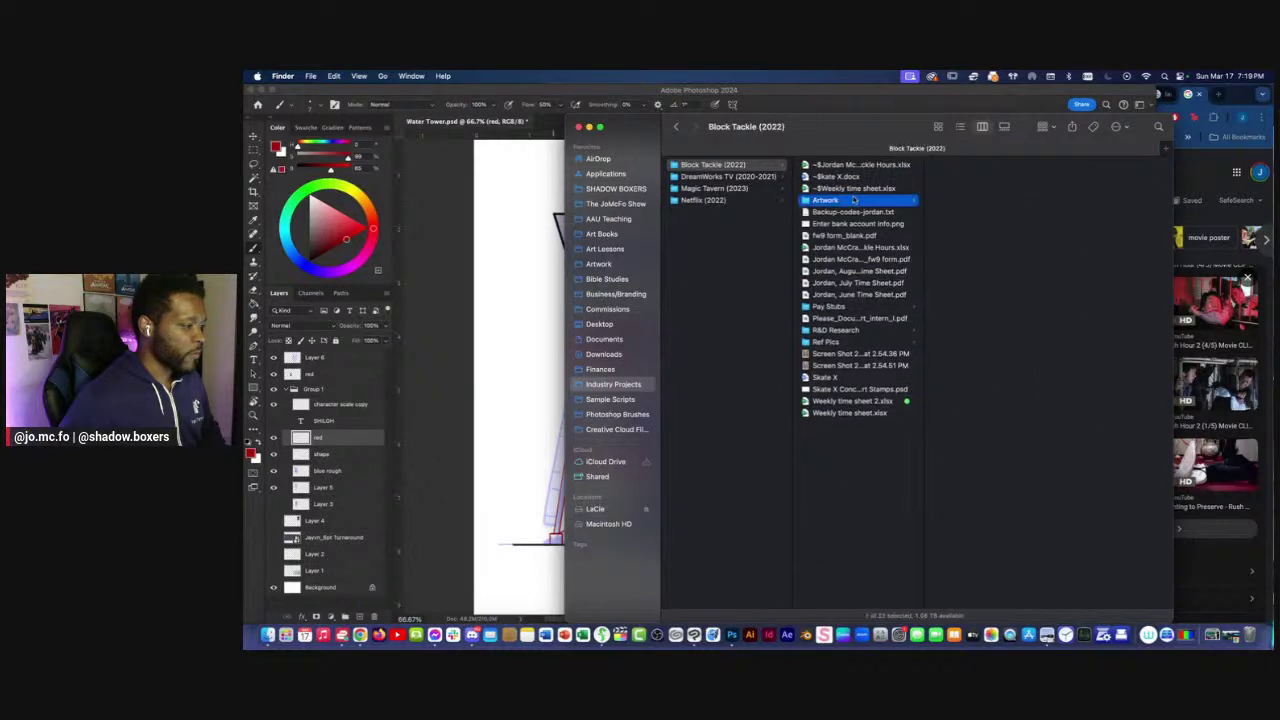
Browse the artist's work subfolders, including sx_Monitors, and open the files in sx_Service Room.
{"action": "left_click", "coordinate": [1066, 235]}
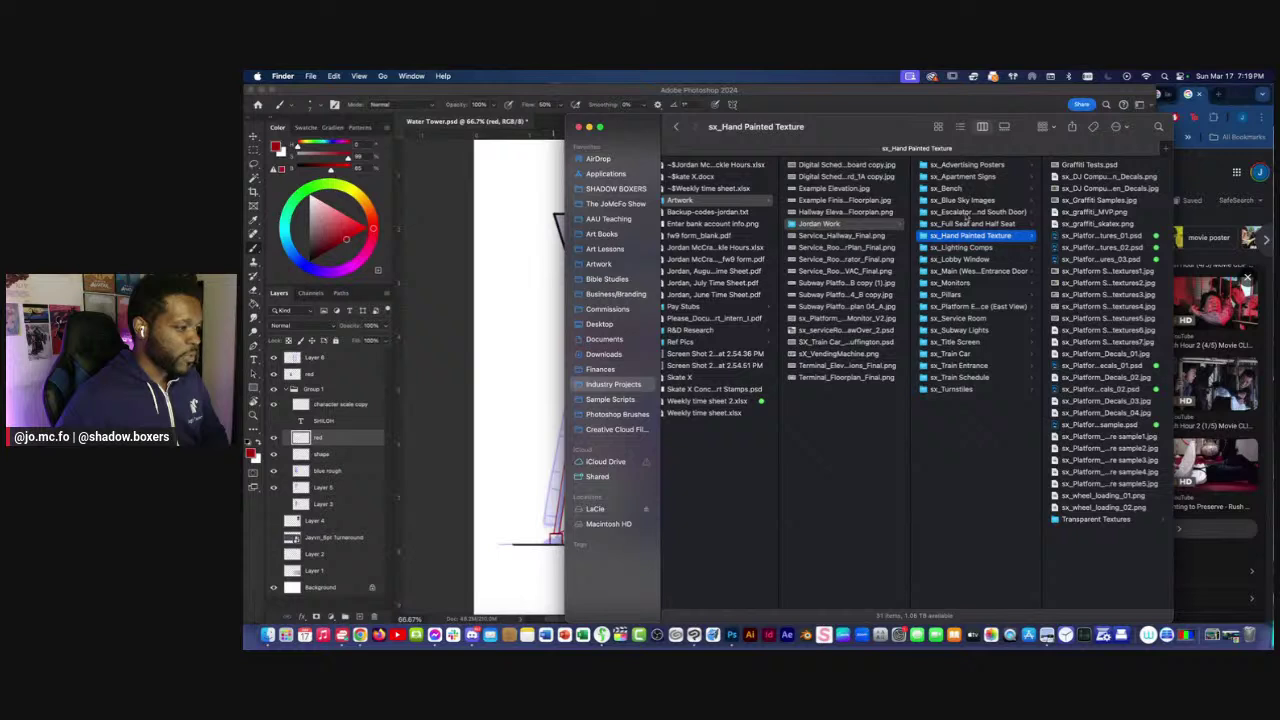
{"action": "left_click", "coordinate": [968, 283]}
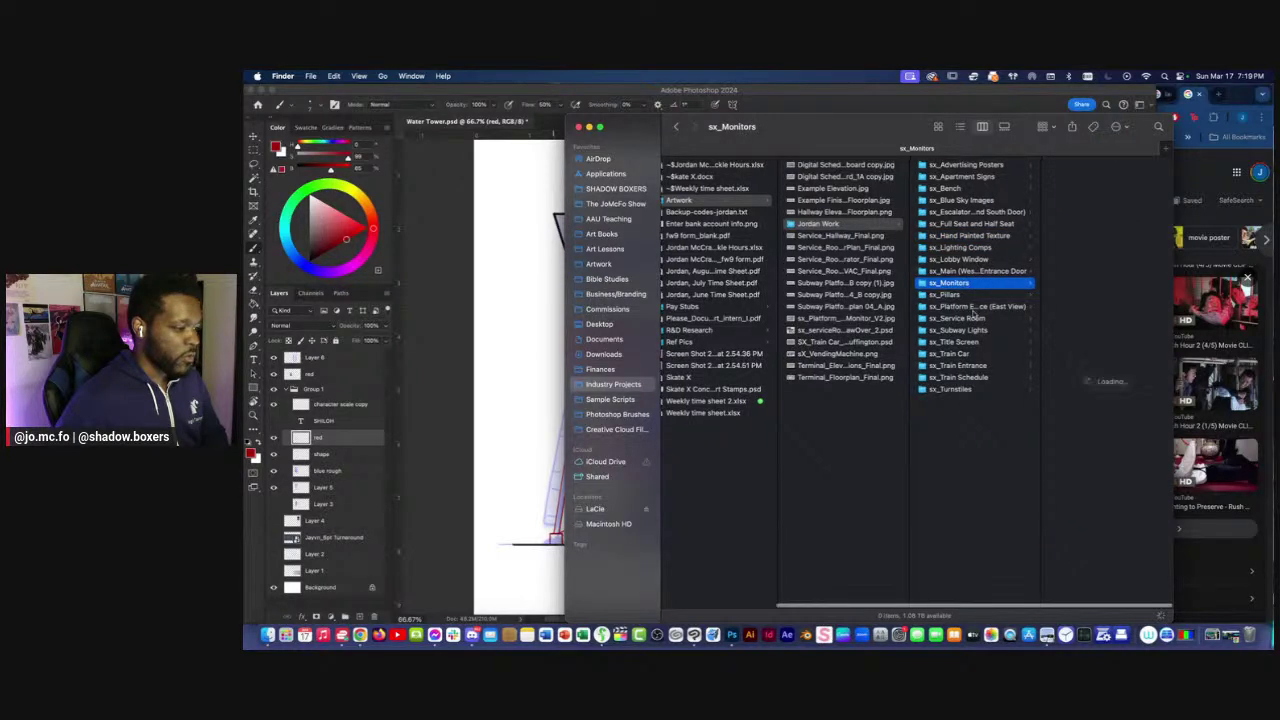
{"action": "left_click", "coordinate": [976, 306]}
{"action": "left_click", "coordinate": [990, 318]}
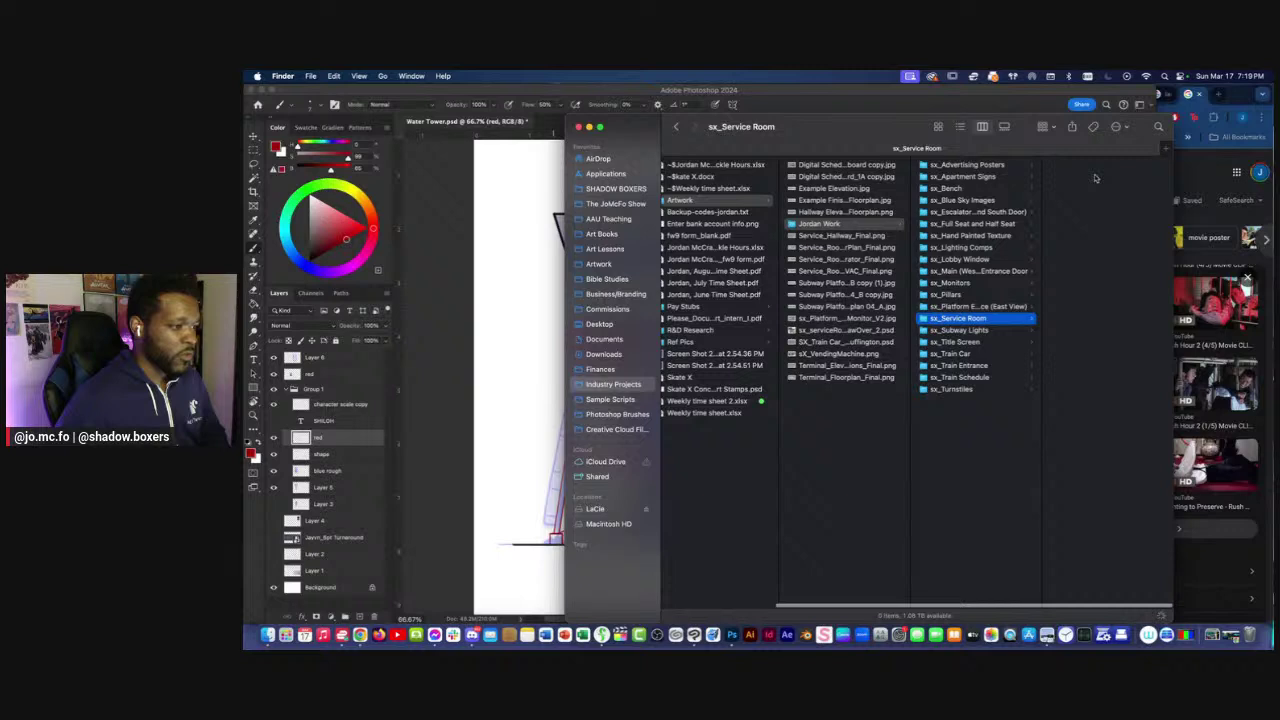
{"action": "key", "text": "Right"}
{"action": "key", "text": "Down"}
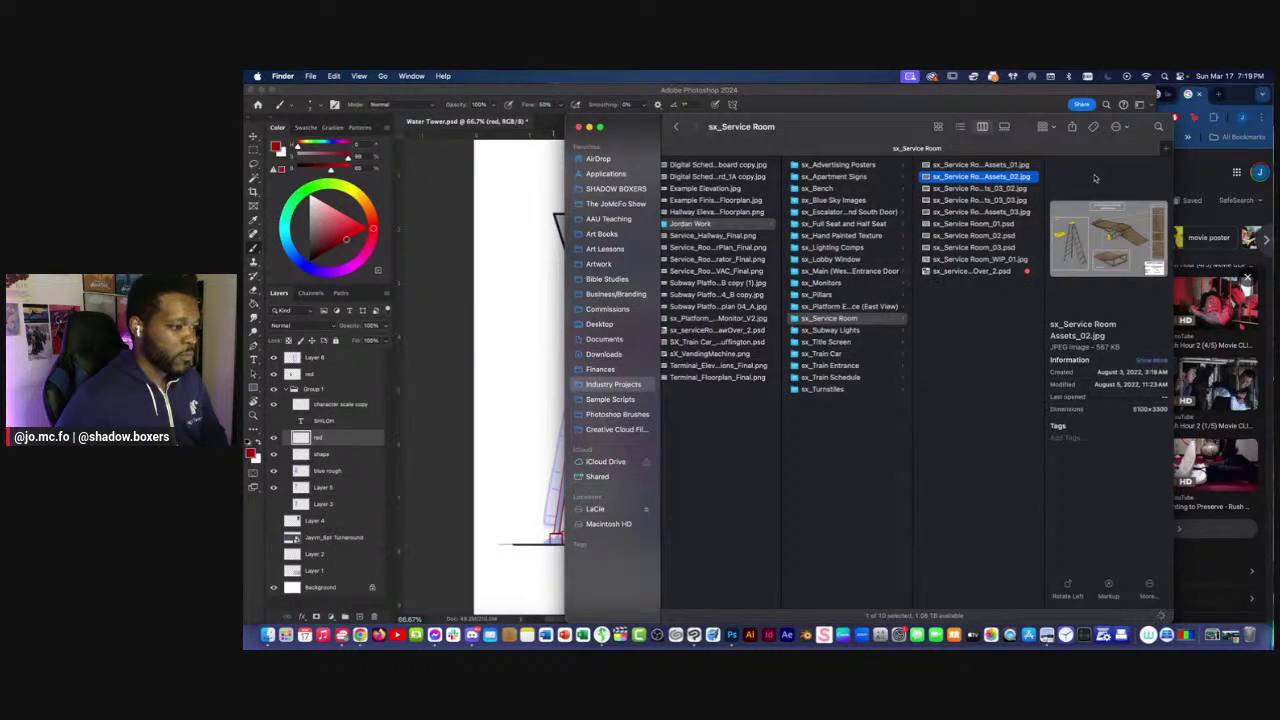
Look through the service room asset sheets, previewing sx_Service Room Assets_03_03.jpg and sx_Service Room_01.psd at large size.
{"action": "left_click", "coordinate": [1017, 227]}
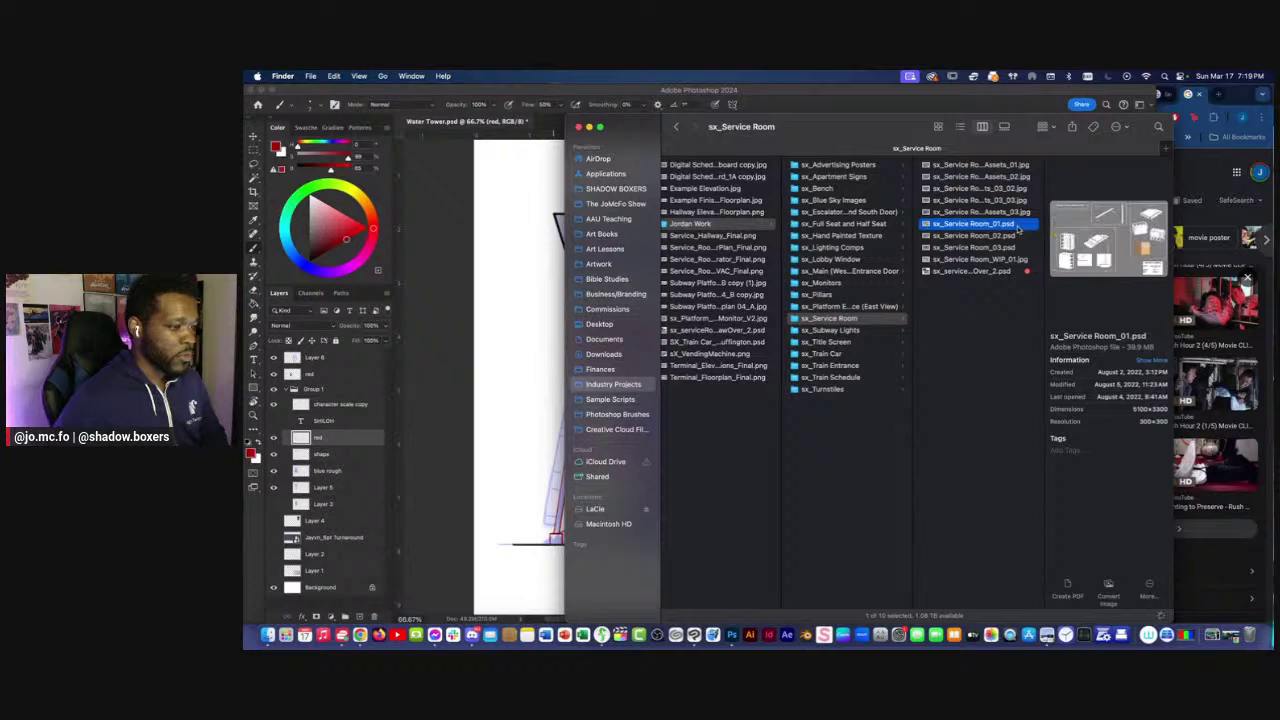
{"action": "key", "text": "Up"}
{"action": "key", "text": "Up"}
{"action": "key", "text": "Up"}
{"action": "key", "text": "Up"}
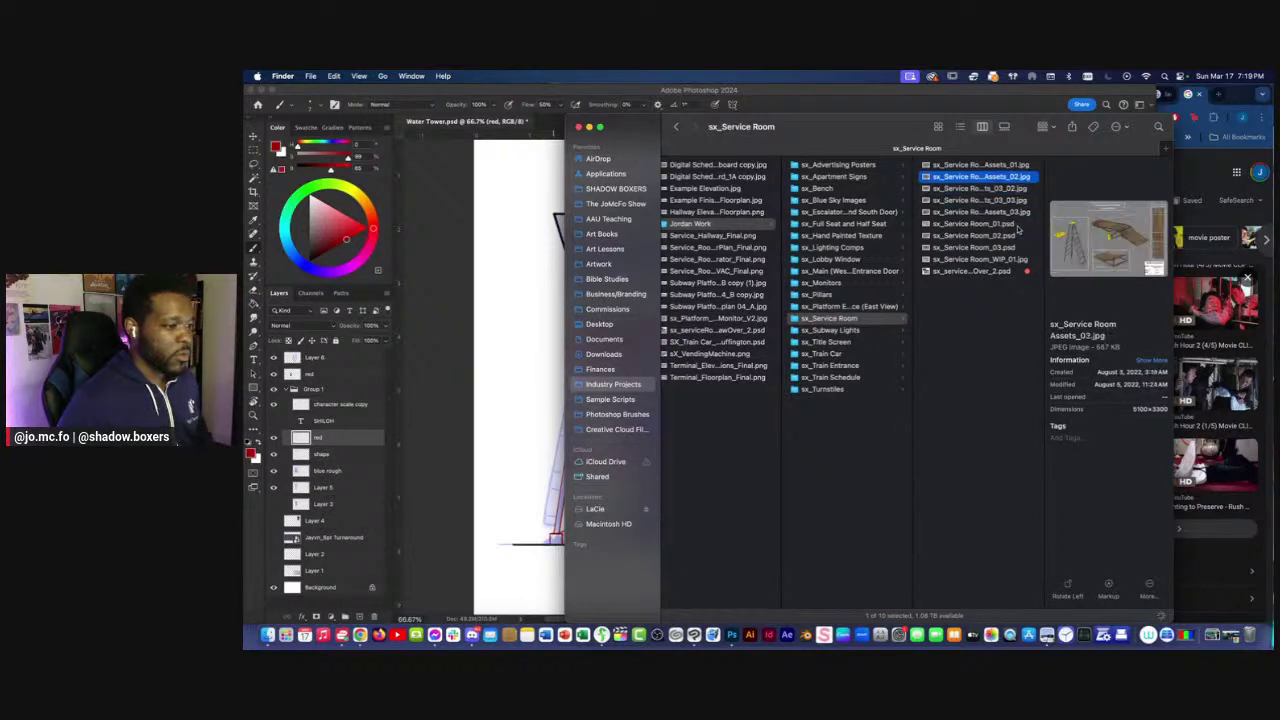
{"action": "key", "text": "Down"}
{"action": "key", "text": "space"}
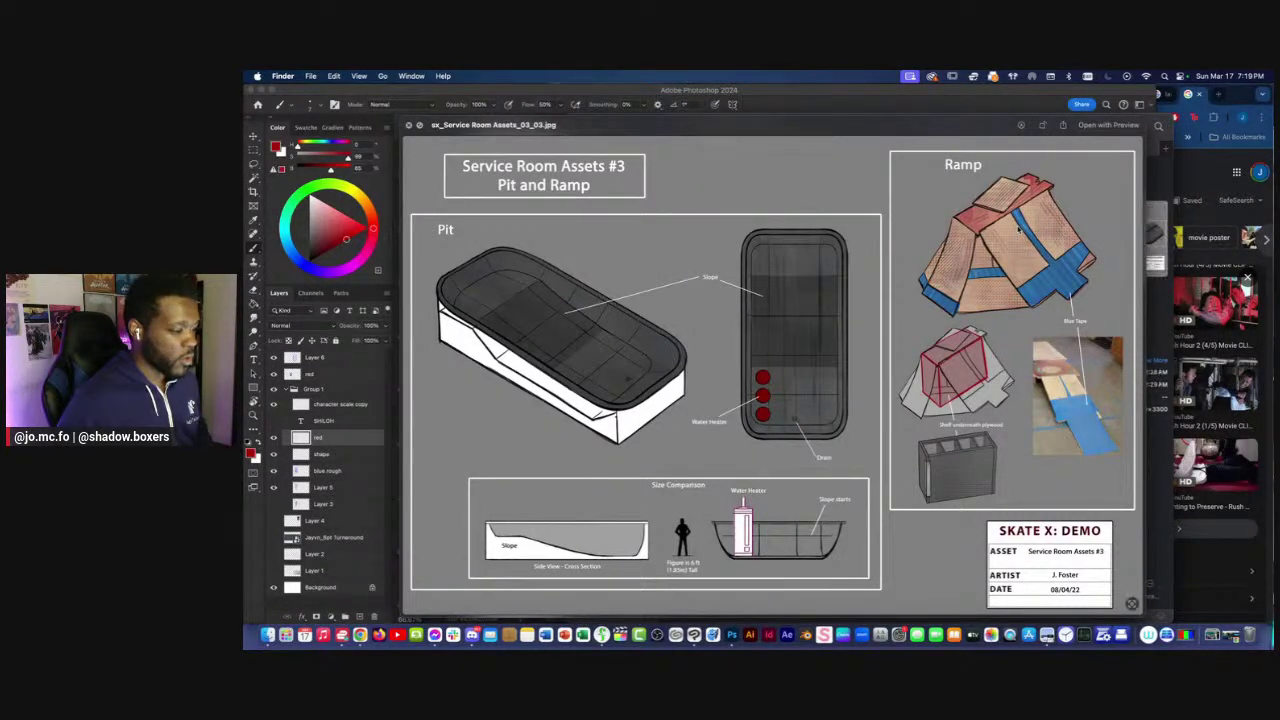
{"action": "key", "text": "Up"}
{"action": "key", "text": "Up"}
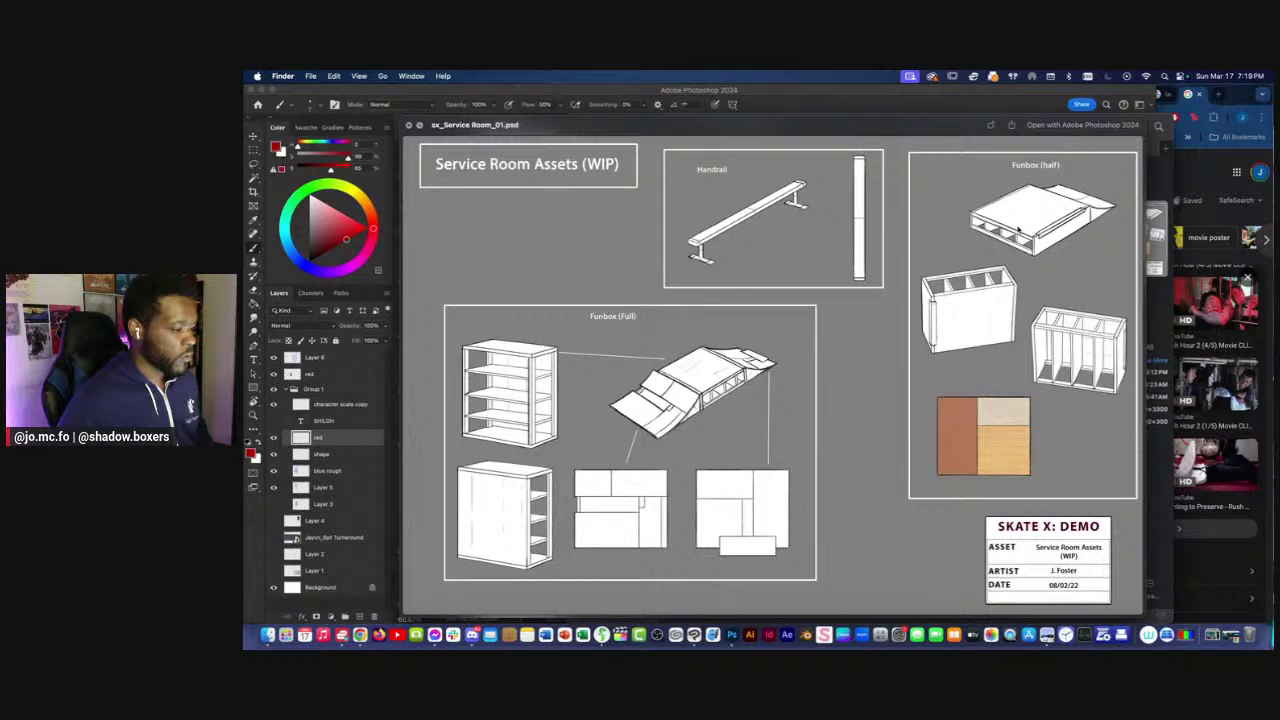
{"action": "key", "text": "Down"}
{"action": "key", "text": "Down"}
{"action": "key", "text": "space"}
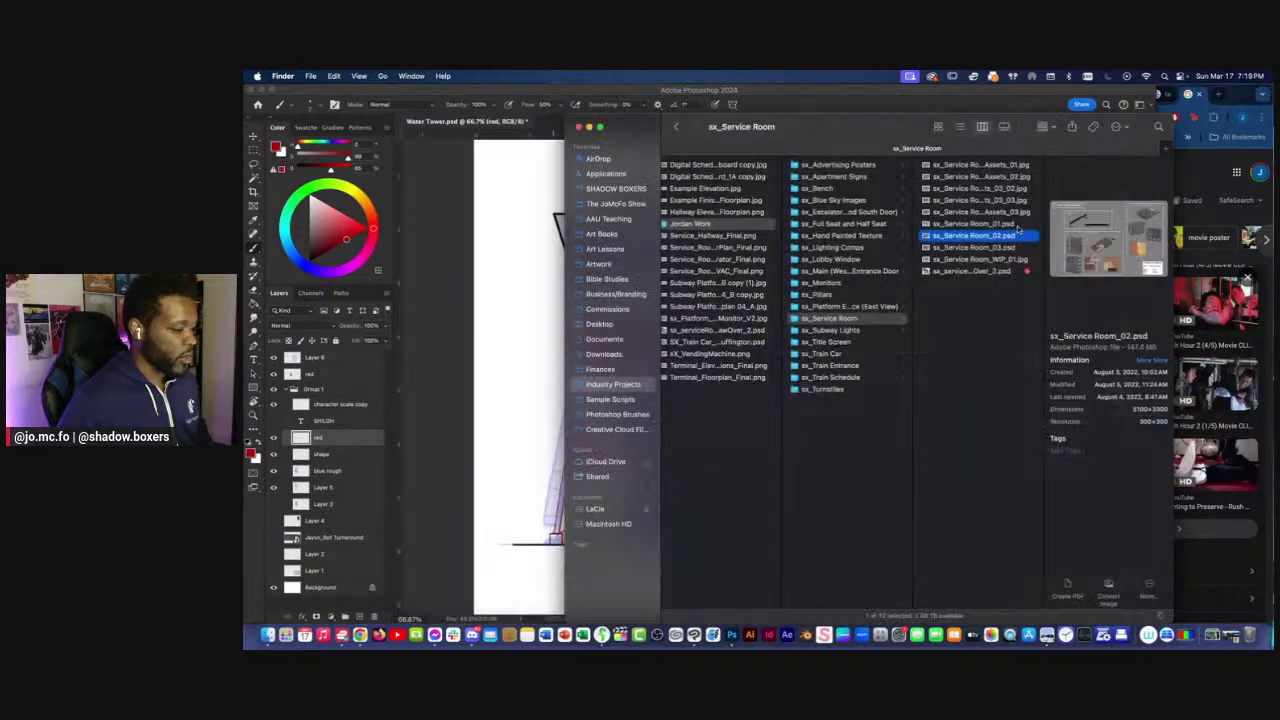
Preview sx_serviceRoom_drawOver_2.psd from the service room folder and close the preview.
{"action": "key", "text": "Down"}
{"action": "key", "text": "Down"}
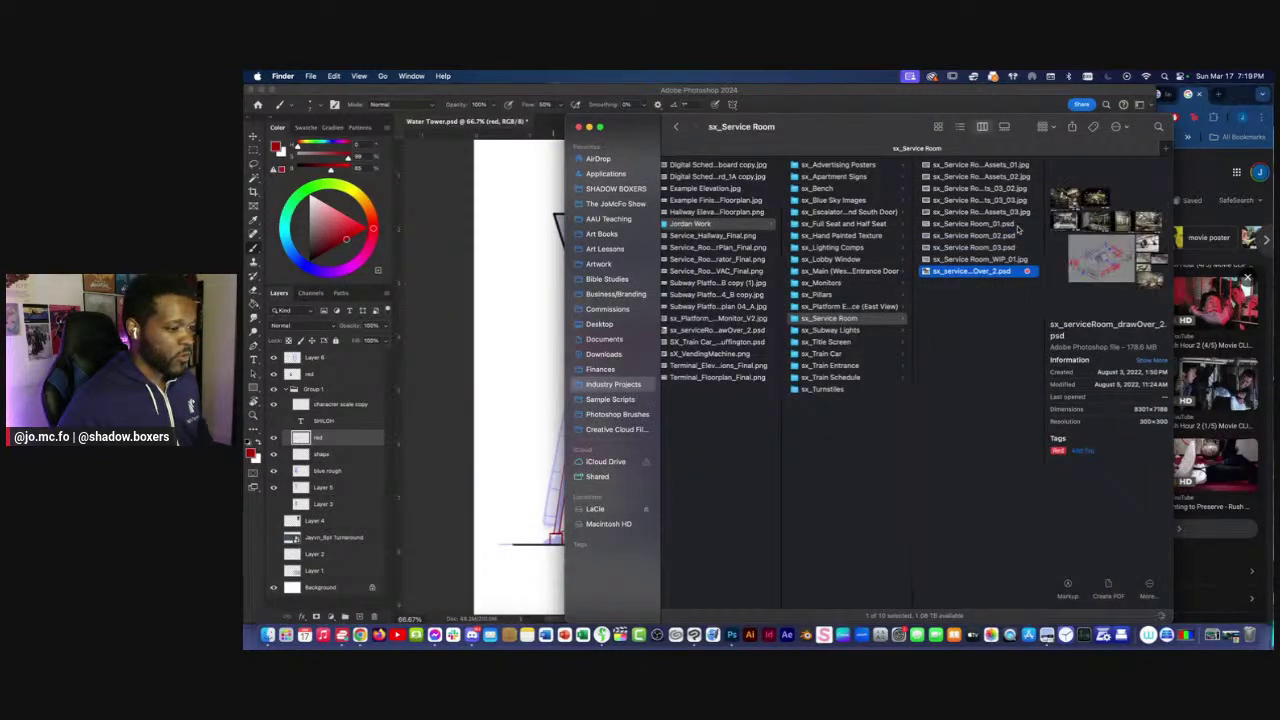
{"action": "key", "text": "space"}
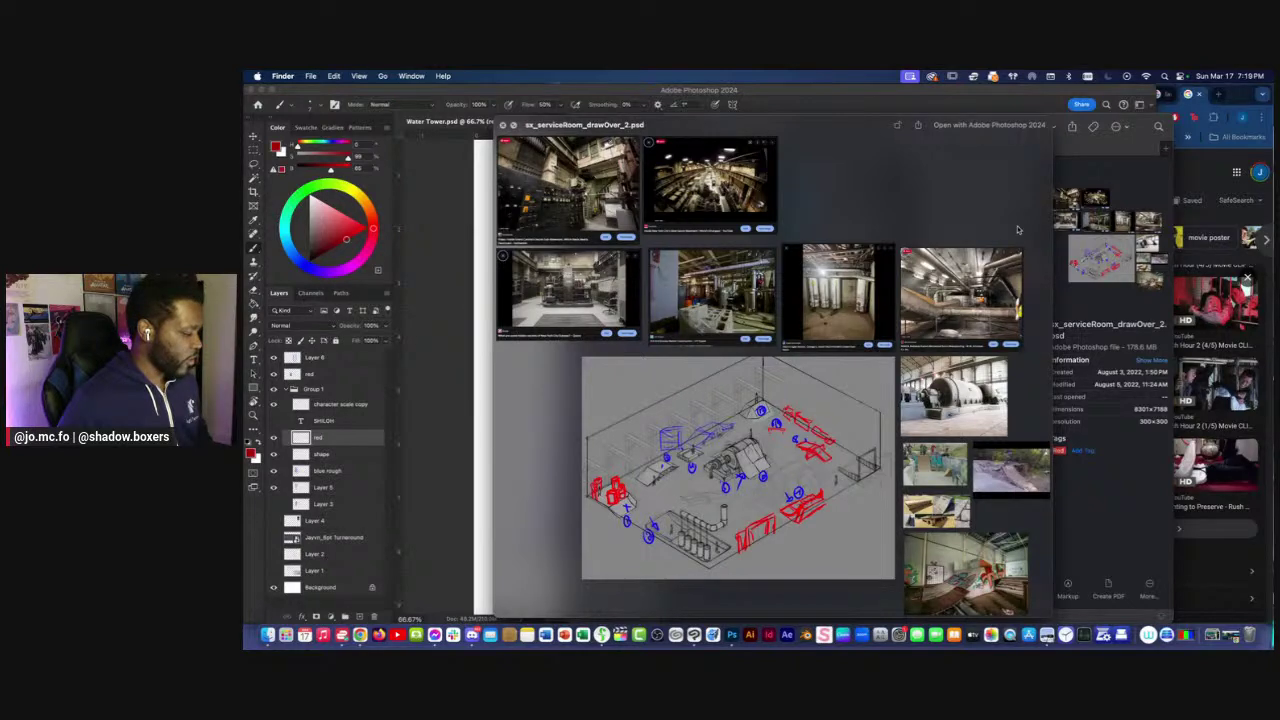
{"action": "key", "text": "space"}
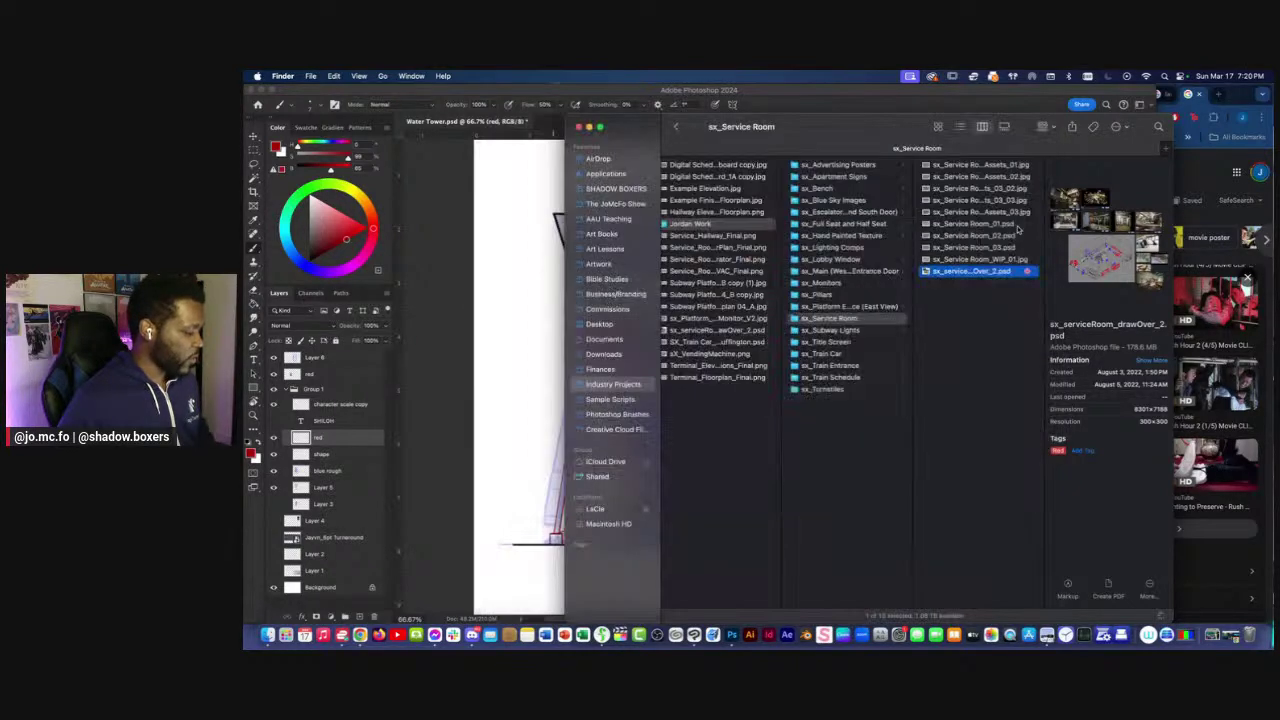
Return to Water Tower.psd in Photoshop and add a new layer named "ladder" above the red line art.
{"action": "left_click", "coordinate": [463, 314]}
{"action": "key", "text": "super+1"}
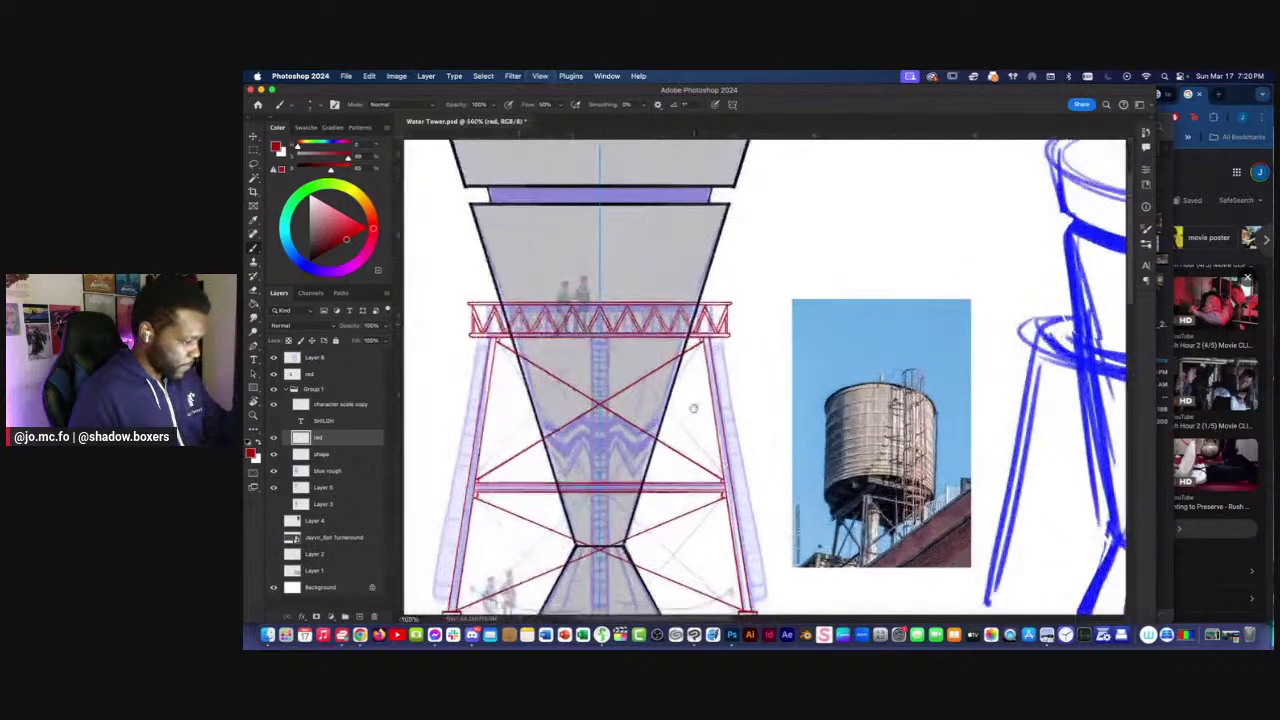
{"action": "scroll", "coordinate": [763, 380], "scroll_direction": "down", "scroll_amount": 2}
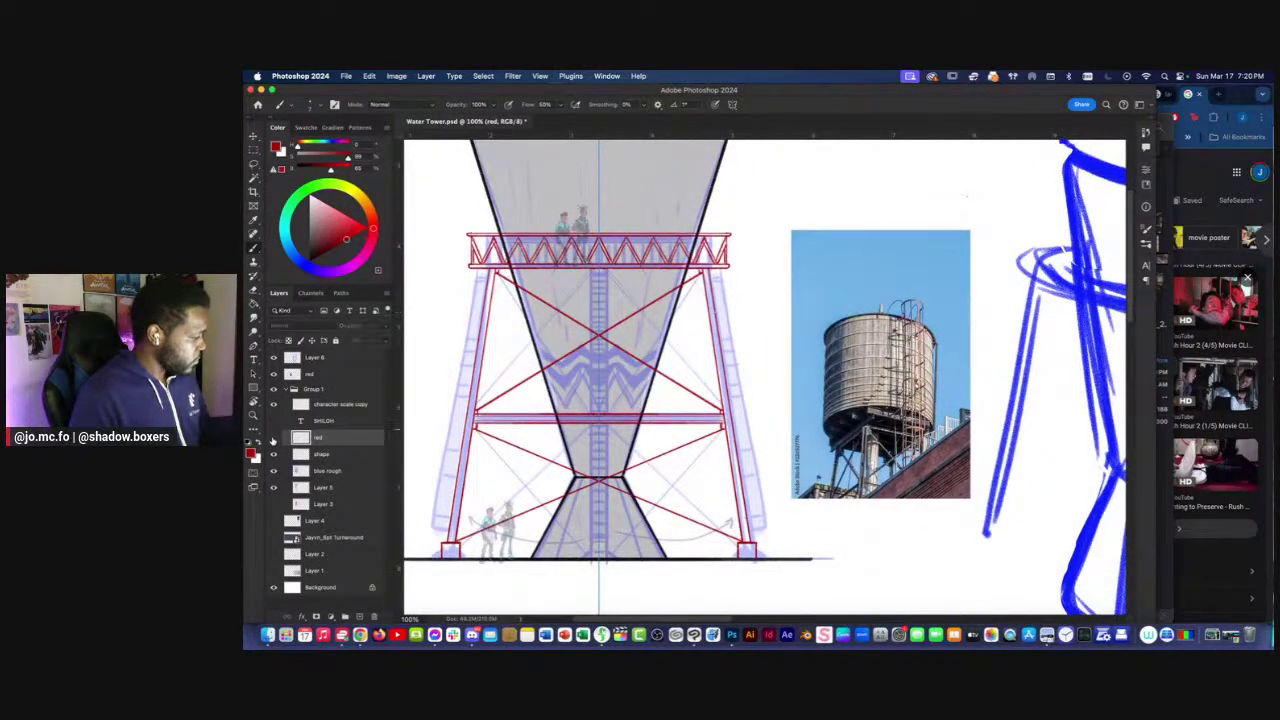
{"action": "left_click", "coordinate": [358, 617]}
{"action": "double_click", "coordinate": [323, 439]}
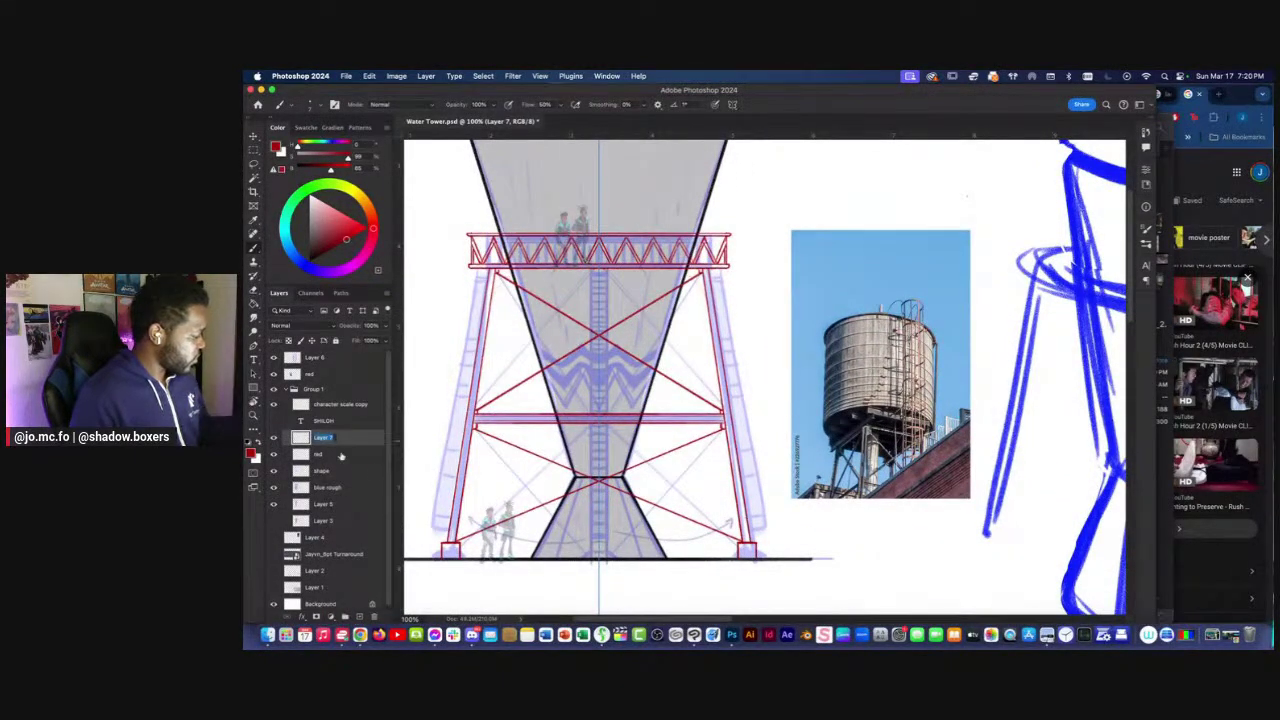
{"action": "type", "text": "li"}
{"action": "key", "text": "Return"}
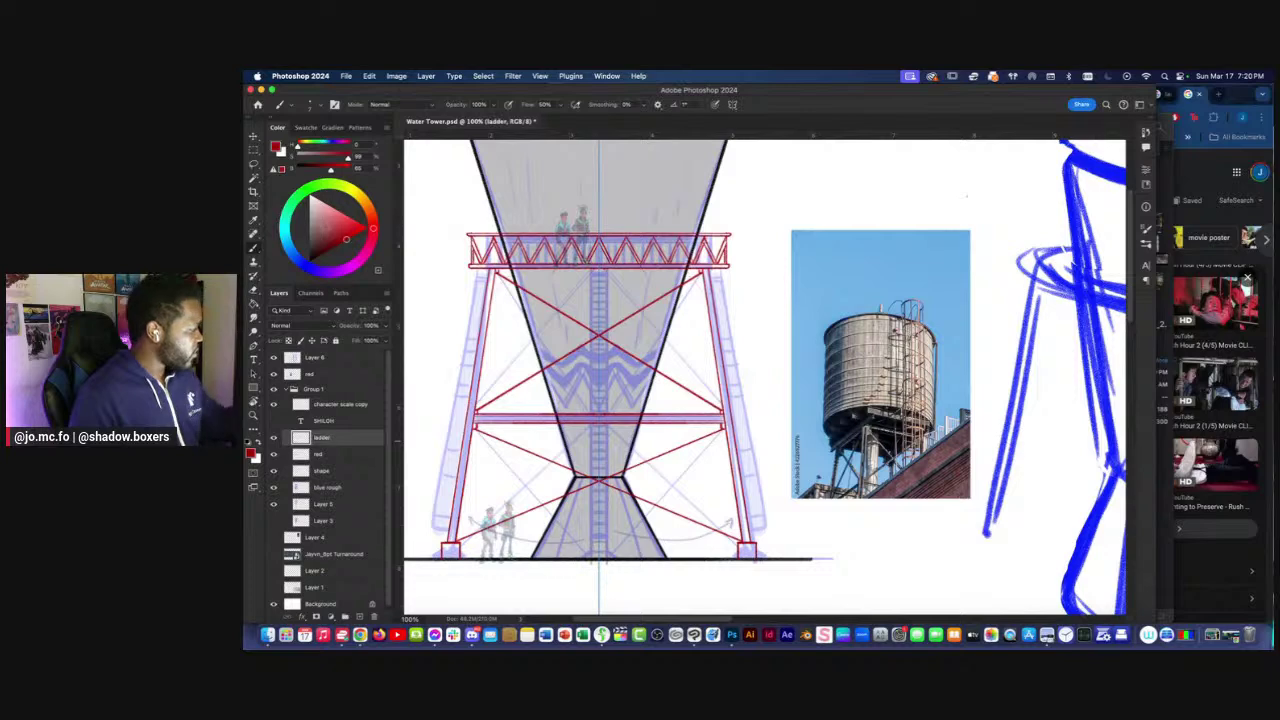
Choose dark blue (H 224, S 100, B 47) and draw a short double crossbar on the tower leg below the platform.
{"action": "left_click", "coordinate": [297, 258]}
{"action": "left_click", "coordinate": [338, 247]}
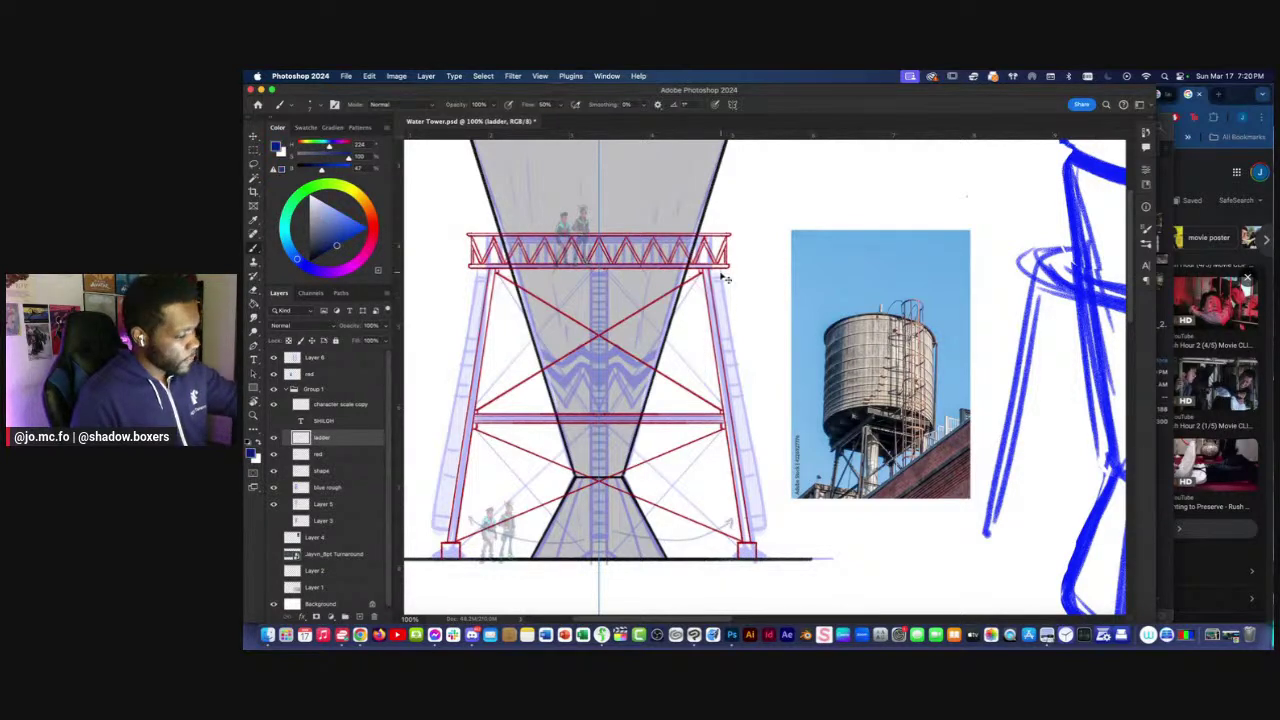
{"action": "key", "text": "super+equal"}
{"action": "left_click_drag", "start_coordinate": [680, 221], "coordinate": [652, 218]}
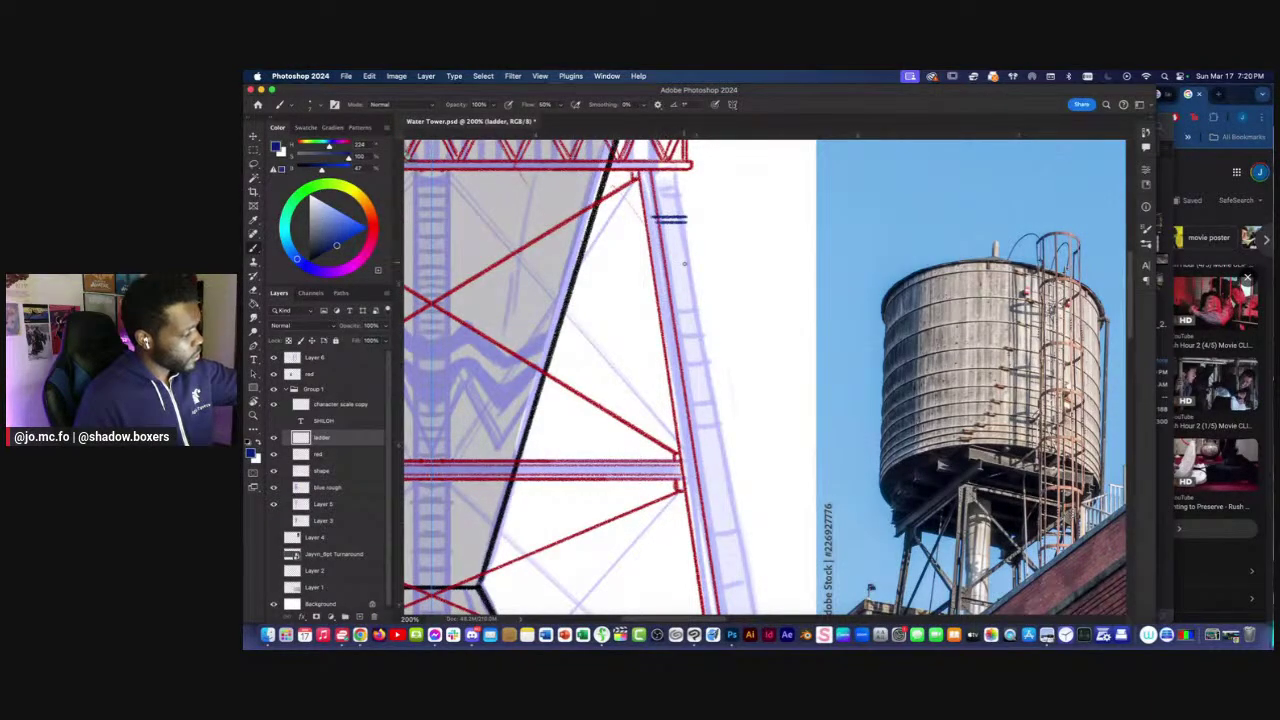
Draw two more short double crossbars farther down the upper part of the tower leg.
{"action": "key", "text": "super+minus"}
{"action": "key", "text": "super+minus"}
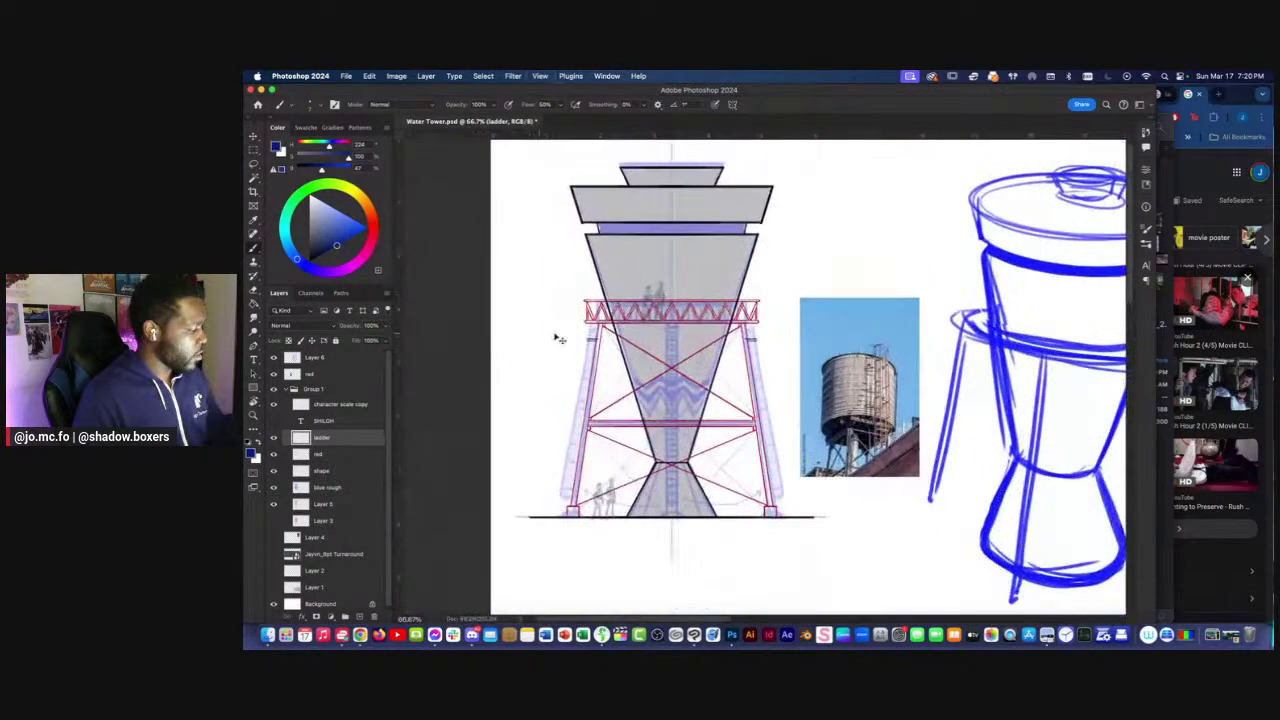
{"action": "key", "text": "super+equal"}
{"action": "key", "text": "super+equal"}
{"action": "left_click_drag", "start_coordinate": [743, 330], "coordinate": [716, 331]}
{"action": "scroll", "coordinate": [744, 335], "scroll_direction": "down", "scroll_amount": 2}
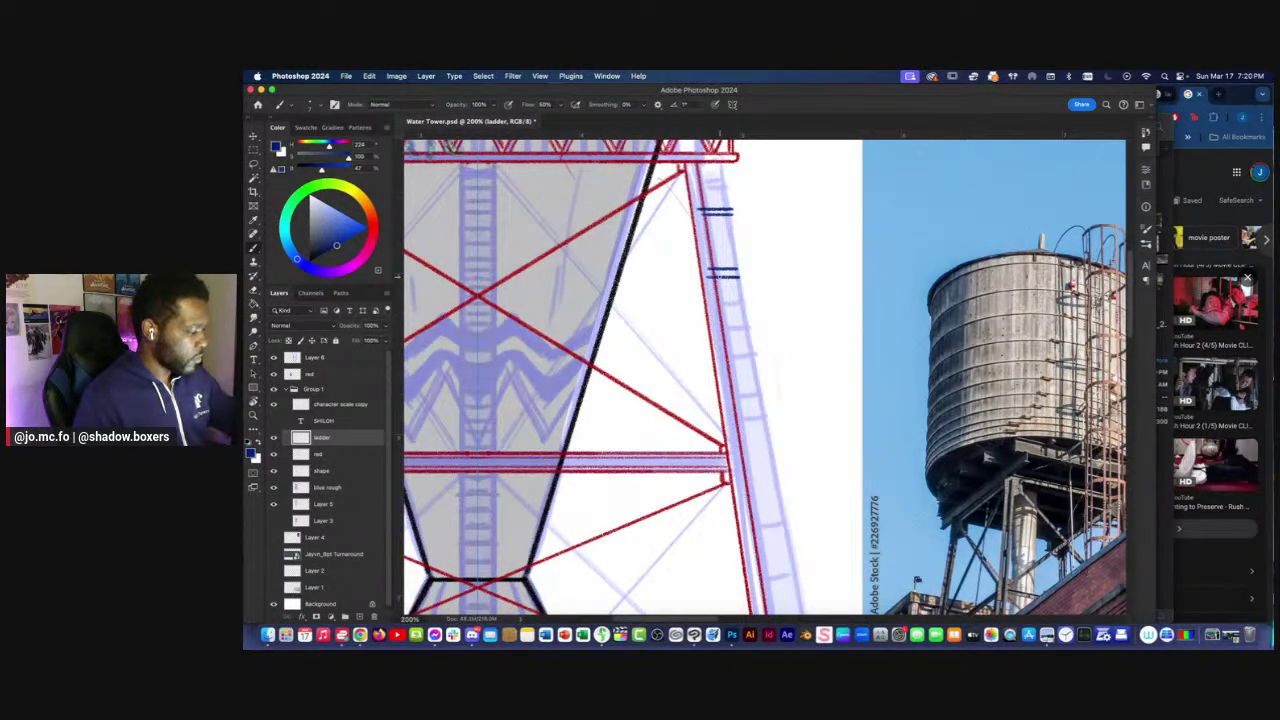
{"action": "left_click_drag", "start_coordinate": [752, 345], "coordinate": [716, 353]}
{"action": "mouse_move", "coordinate": [667, 274]}
{"action": "left_mouse_down"}
{"action": "mouse_move", "coordinate": [671, 246]}
{"action": "mouse_move", "coordinate": [677, 304]}
{"action": "left_mouse_up"}
Select the lowest double crossbars on both legs and adjust their placement with Free Transform.
{"action": "key", "text": "l"}
{"action": "key", "text": "super+minus"}
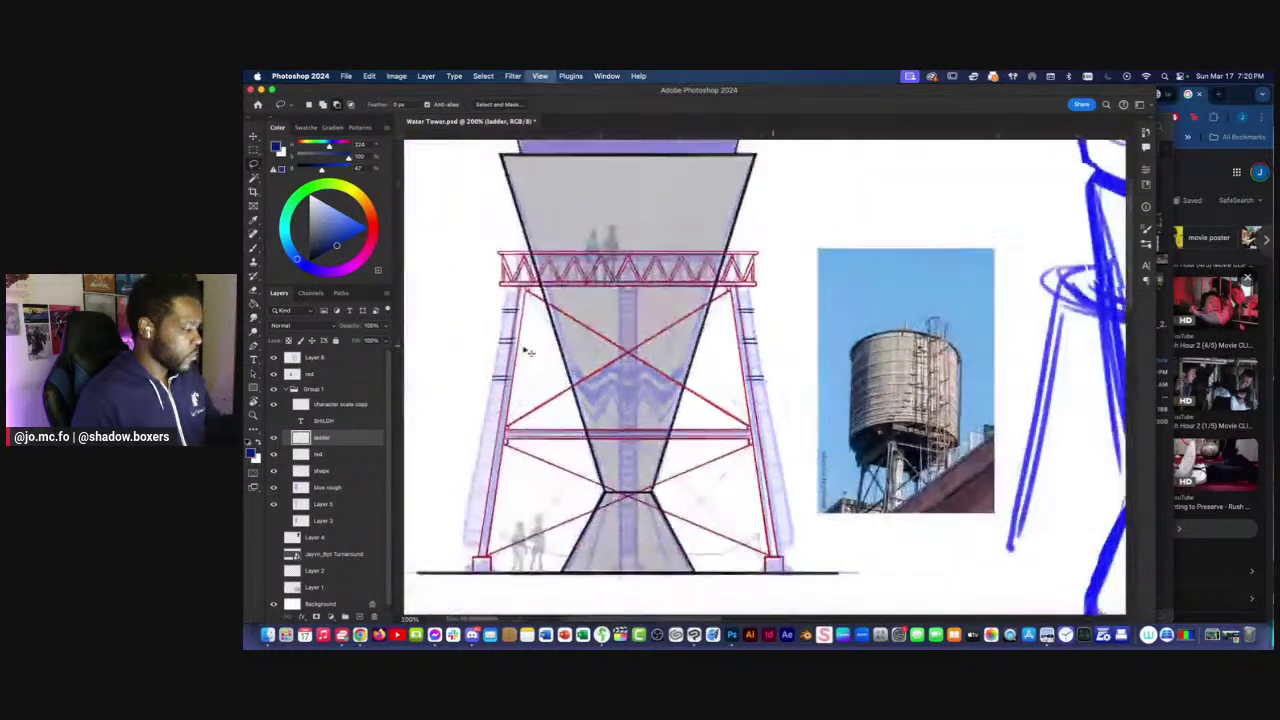
{"action": "key", "text": "super+minus"}
{"action": "key", "text": "m"}
{"action": "left_click_drag", "start_coordinate": [793, 411], "coordinate": [540, 368]}
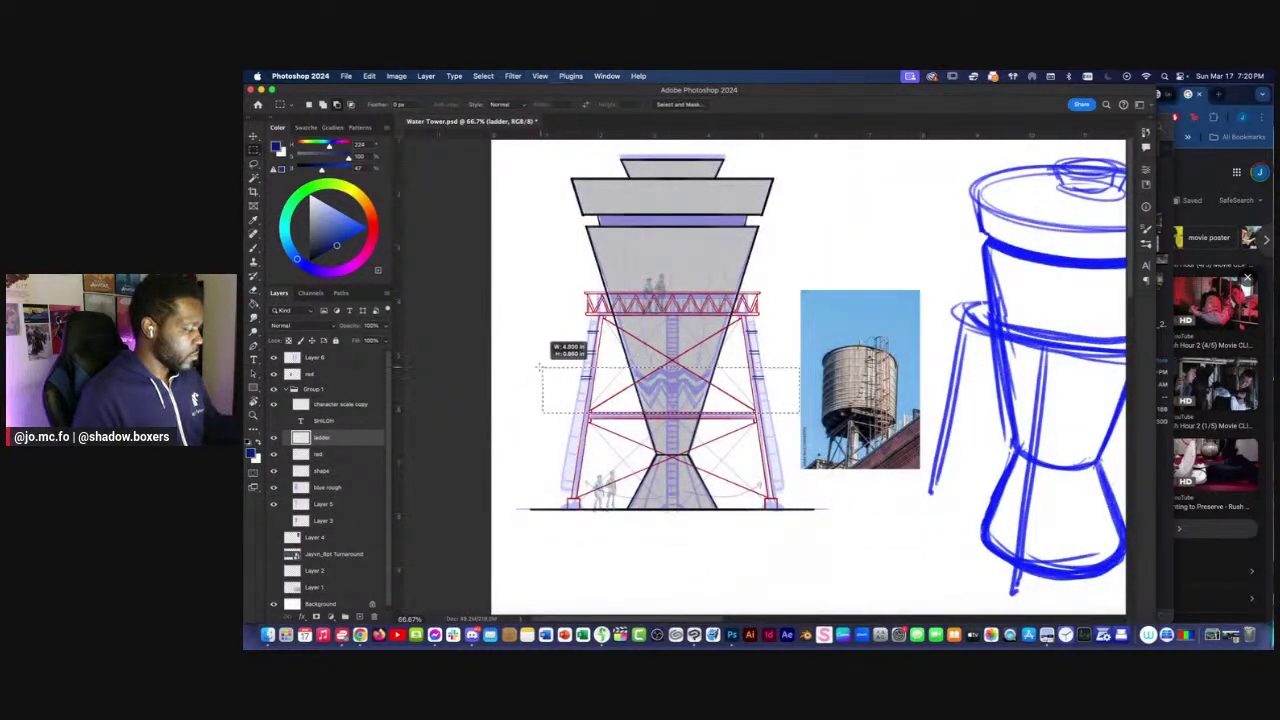
{"action": "key", "text": "super+plus"}
{"action": "key", "text": "super+t"}
{"action": "key", "text": "Return"}
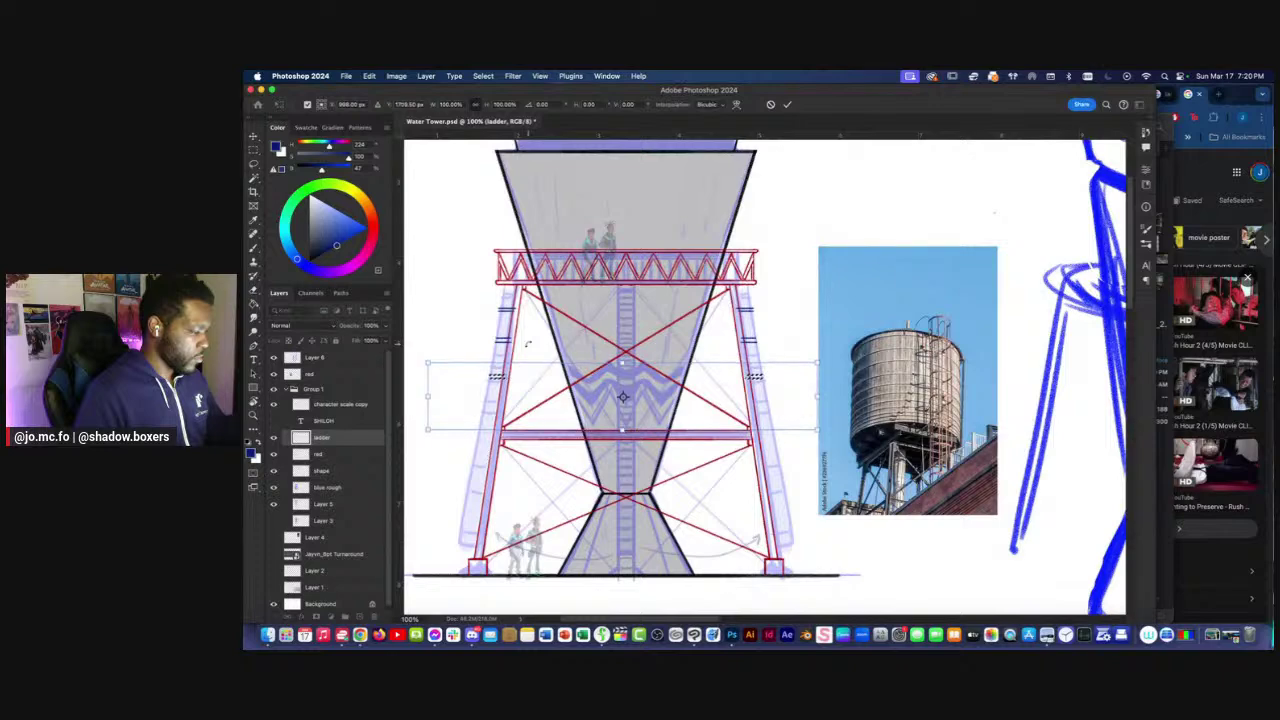
Duplicate the double crossbars of both legs onto a new layer and move the copies farther down the legs.
{"action": "key", "text": "super+d"}
{"action": "mouse_move", "coordinate": [467, 287]}
{"action": "left_mouse_down"}
{"action": "mouse_move", "coordinate": [660, 355]}
{"action": "mouse_move", "coordinate": [815, 440]}
{"action": "left_mouse_up"}
{"action": "key", "text": "super+j"}
{"action": "key", "text": "super+t"}
{"action": "left_click_drag", "start_coordinate": [512, 316], "coordinate": [510, 418]}
{"action": "key", "text": "Return"}
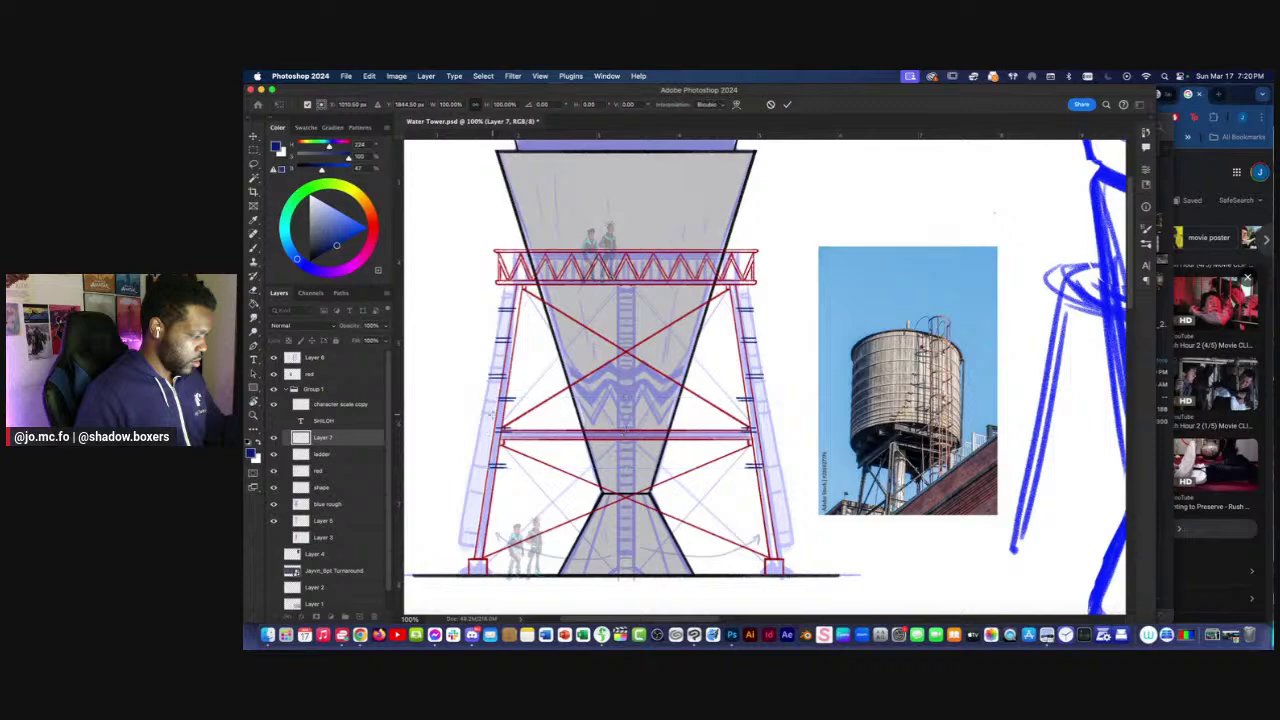
Select copied crossbars near the middle beam with the Lasso tool and shift them down along the legs.
{"action": "key", "text": "l"}
{"action": "mouse_move", "coordinate": [716, 395]}
{"action": "left_mouse_down"}
{"action": "mouse_move", "coordinate": [721, 435]}
{"action": "mouse_move", "coordinate": [791, 451]}
{"action": "mouse_move", "coordinate": [742, 393]}
{"action": "mouse_move", "coordinate": [712, 400]}
{"action": "left_mouse_up"}
{"action": "mouse_move", "coordinate": [519, 396]}
{"action": "left_mouse_down"}
{"action": "mouse_move", "coordinate": [541, 408]}
{"action": "mouse_move", "coordinate": [488, 388]}
{"action": "mouse_move", "coordinate": [508, 392]}
{"action": "left_mouse_up"}
{"action": "key", "text": "super+t"}
{"action": "left_click_drag", "start_coordinate": [500, 438], "coordinate": [504, 455]}
{"action": "key", "text": "Return"}
Reposition the remaining copied crossbars to space them evenly along both legs, and save the document.
{"action": "mouse_move", "coordinate": [756, 408]}
{"action": "left_mouse_down"}
{"action": "mouse_move", "coordinate": [752, 532]}
{"action": "mouse_move", "coordinate": [738, 410]}
{"action": "mouse_move", "coordinate": [755, 428]}
{"action": "left_mouse_up"}
{"action": "key", "text": "super+t"}
{"action": "key", "text": "Return"}
{"action": "left_click_drag", "start_coordinate": [473, 361], "coordinate": [529, 356]}
{"action": "mouse_move", "coordinate": [571, 408]}
{"action": "left_mouse_down"}
{"action": "mouse_move", "coordinate": [567, 503]}
{"action": "mouse_move", "coordinate": [556, 402]}
{"action": "mouse_move", "coordinate": [543, 428]}
{"action": "left_mouse_up"}
{"action": "key", "text": "super+t"}
{"action": "key", "text": "Return"}
{"action": "key", "text": "ctrl+s"}
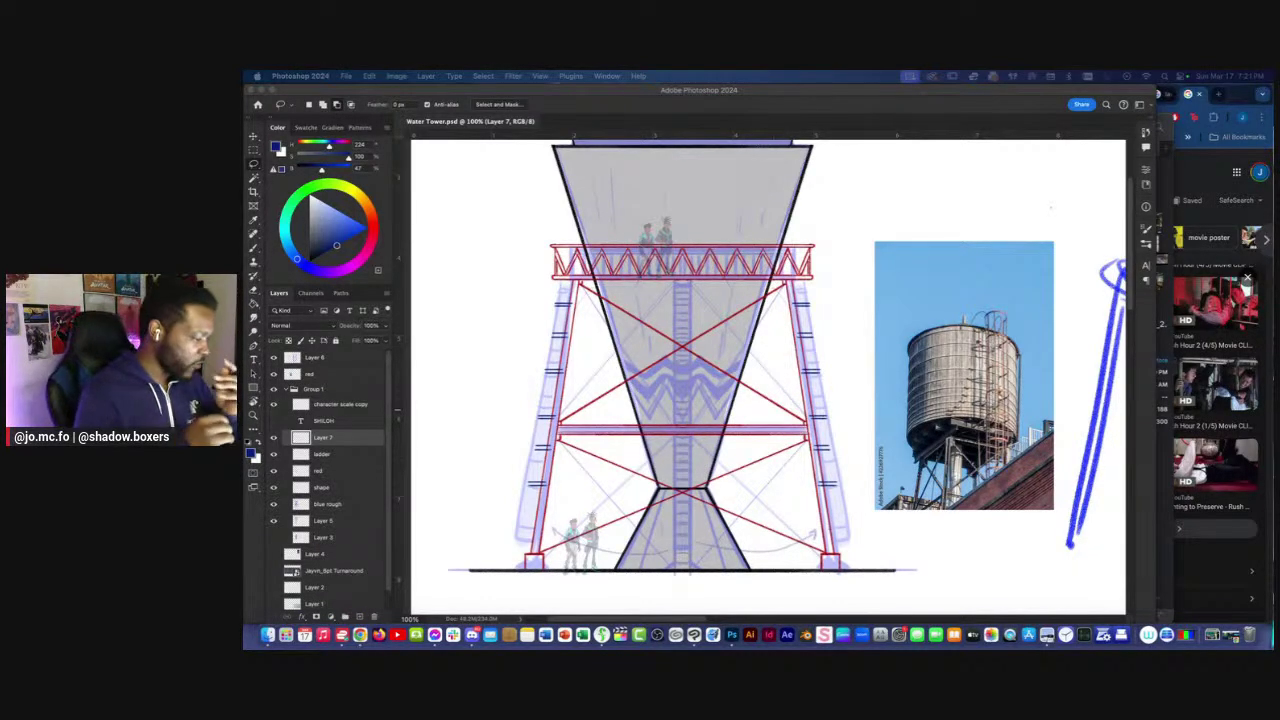
Switch to Clip Studio Paint, open page 13 of The Art of Peer Pressure and examine its top panel.
{"action": "left_click", "coordinate": [694, 634]}
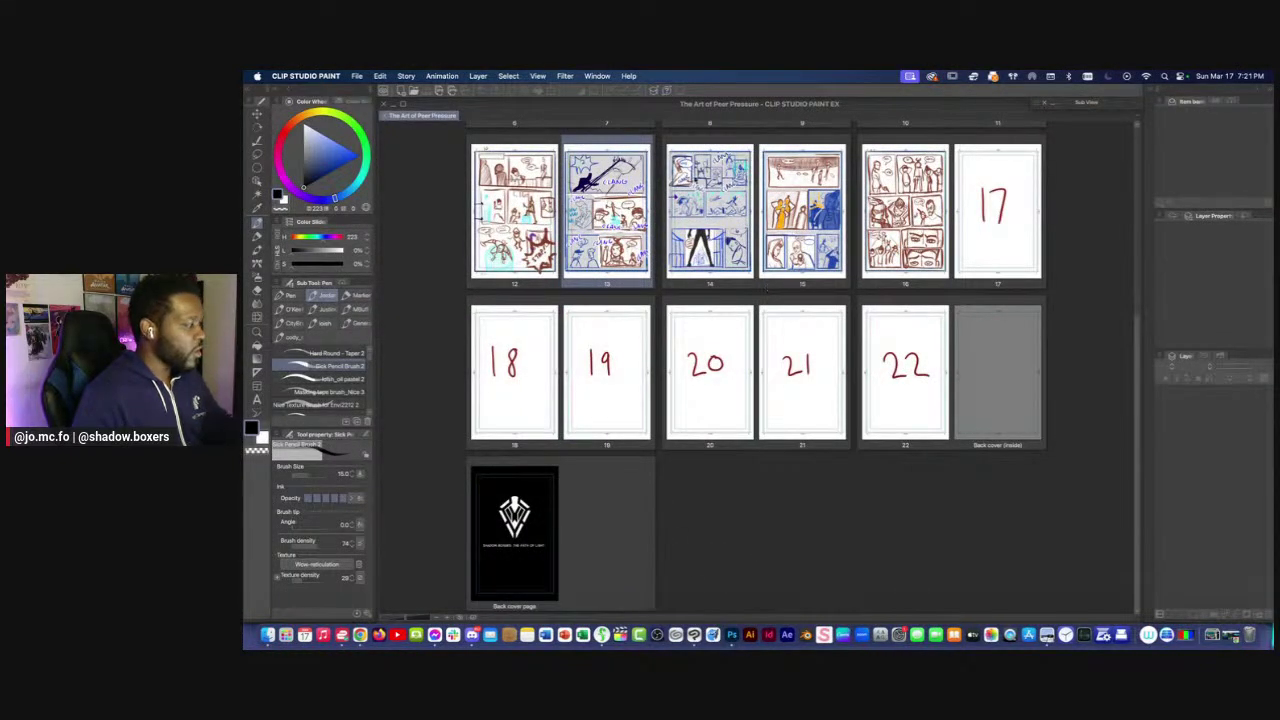
{"action": "double_click", "coordinate": [603, 203]}
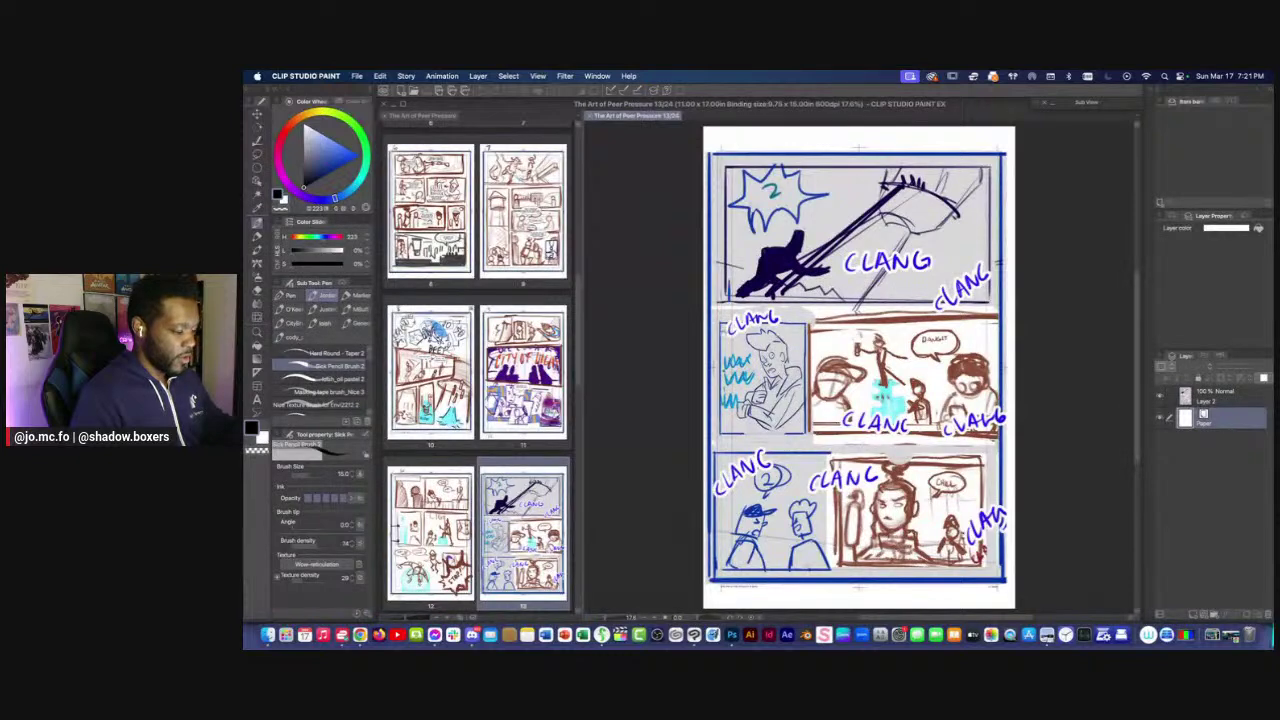
{"action": "scroll", "coordinate": [722, 330], "scroll_direction": "up", "scroll_amount": 2}
{"action": "scroll", "coordinate": [687, 367], "scroll_direction": "up", "scroll_amount": 3}
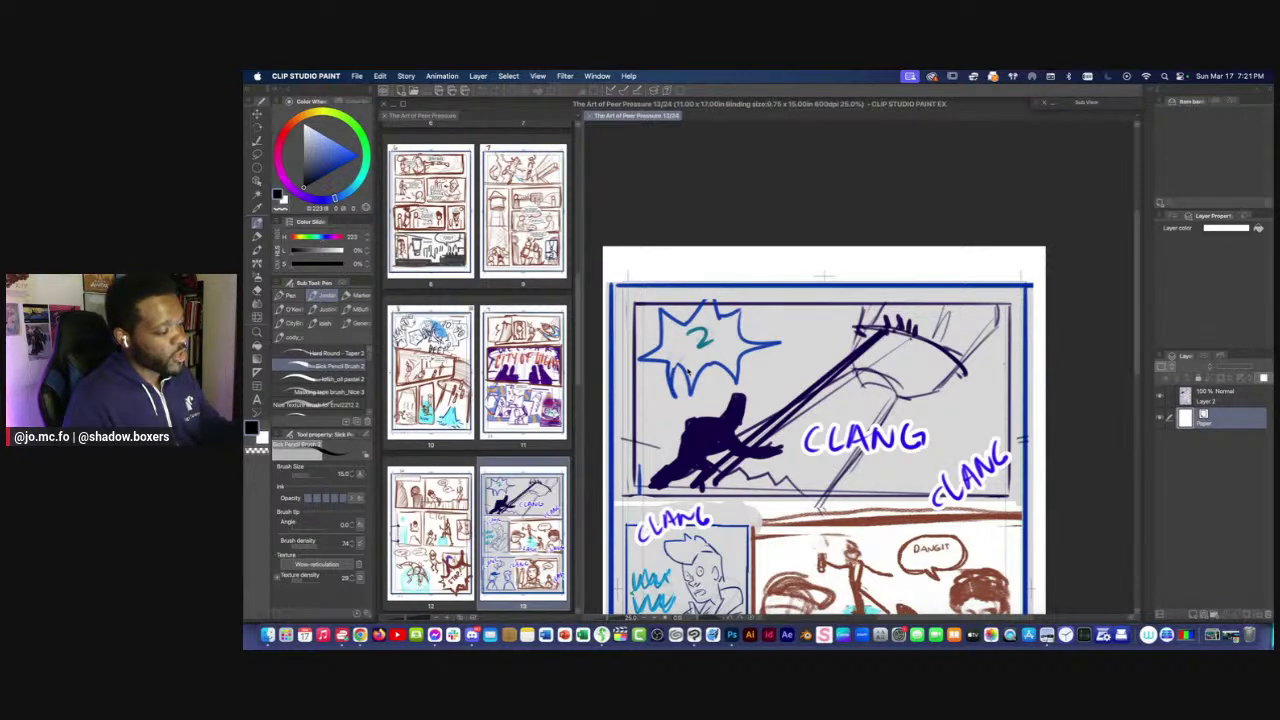
View more of comic page 13, and switch back to Water Tower.psd in Photoshop.
{"action": "key", "text": "super+minus"}
{"action": "key", "text": "super+minus"}
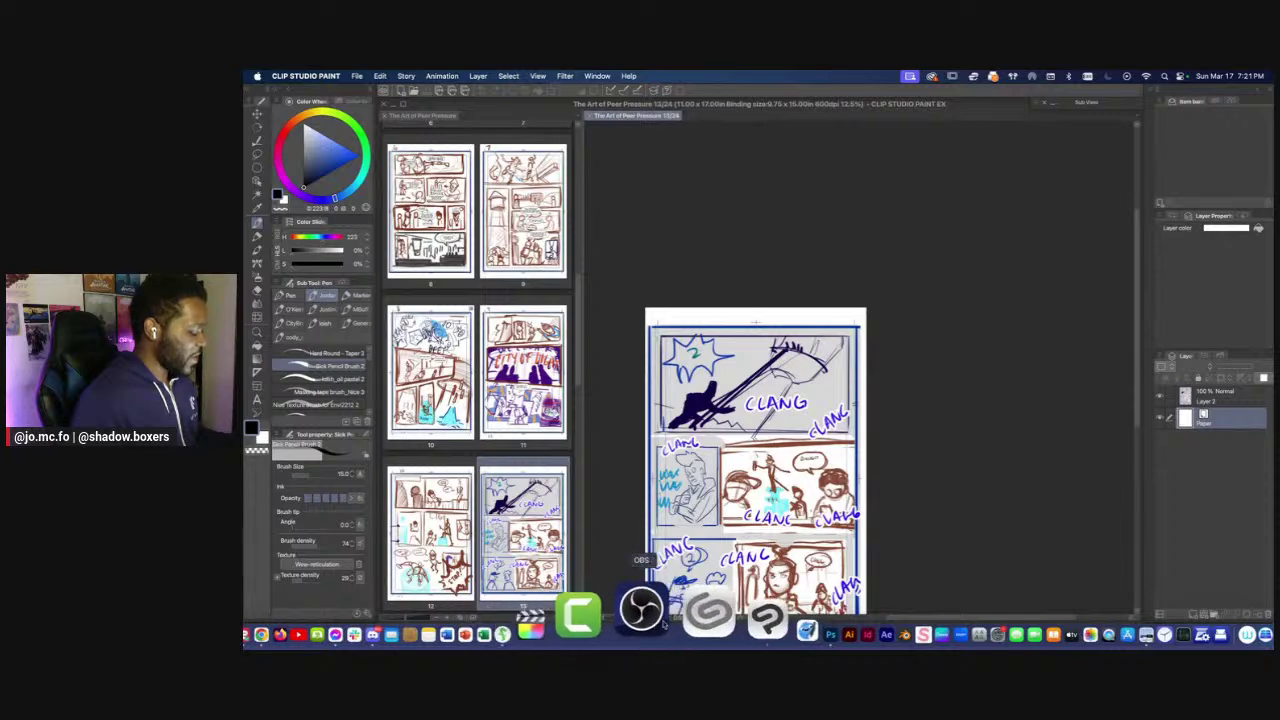
{"action": "left_click", "coordinate": [767, 612]}
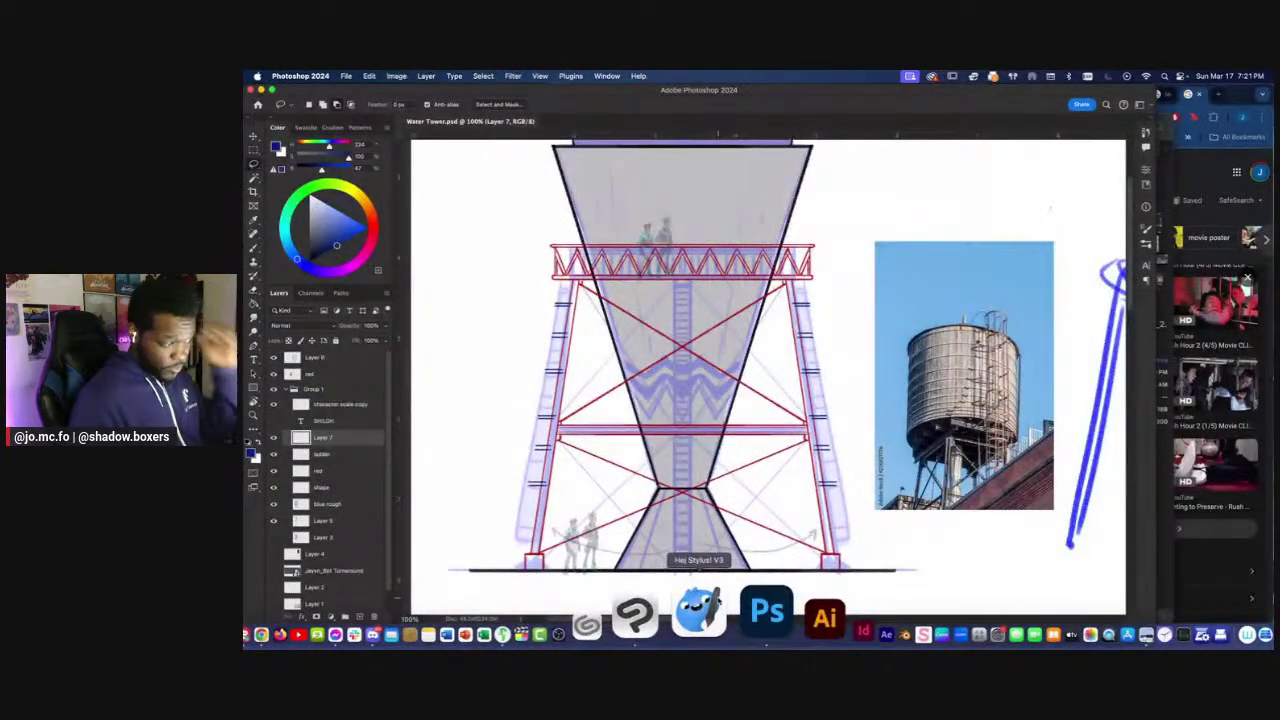
Select individual double crossbars along the legs with the Lasso tool and adjust their positions with Free Transform.
{"action": "mouse_move", "coordinate": [498, 505]}
{"action": "left_mouse_down"}
{"action": "mouse_move", "coordinate": [523, 460]}
{"action": "mouse_move", "coordinate": [568, 475]}
{"action": "mouse_move", "coordinate": [540, 476]}
{"action": "mouse_move", "coordinate": [583, 496]}
{"action": "left_mouse_up"}
{"action": "key", "text": "b"}
{"action": "key", "text": "super+z"}
{"action": "key", "text": "l"}
{"action": "mouse_move", "coordinate": [517, 360]}
{"action": "left_mouse_down"}
{"action": "mouse_move", "coordinate": [892, 388]}
{"action": "mouse_move", "coordinate": [877, 417]}
{"action": "mouse_move", "coordinate": [745, 410]}
{"action": "mouse_move", "coordinate": [576, 372]}
{"action": "left_mouse_up"}
{"action": "key", "text": "ctrl+t"}
{"action": "key", "text": "Return"}
{"action": "key", "text": "ctrl+d"}
{"action": "left_click_drag", "start_coordinate": [566, 354], "coordinate": [563, 412]}
{"action": "key", "text": "super+minus"}
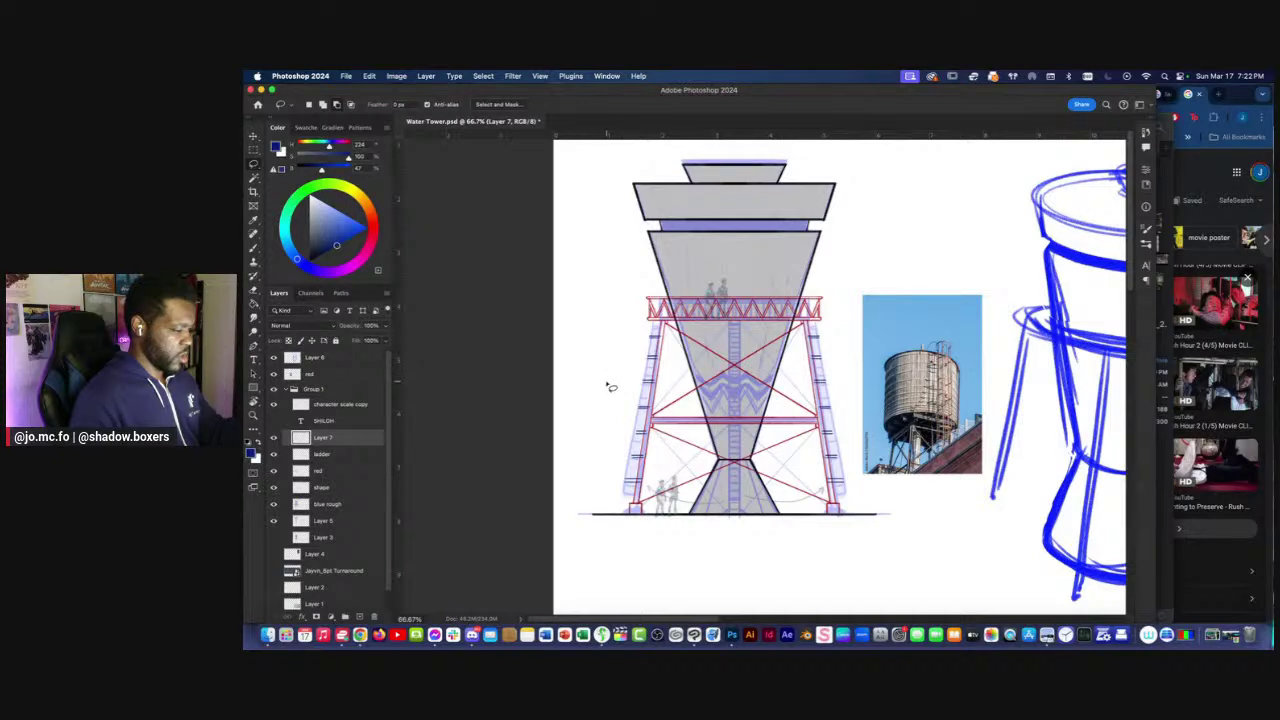
Select bands of crossbars across both legs with the Rectangular Marquee and reposition them with Free Transform to even out the spacing.
{"action": "left_click", "coordinate": [254, 150]}
{"action": "mouse_move", "coordinate": [836, 420]}
{"action": "left_mouse_down"}
{"action": "mouse_move", "coordinate": [616, 397]}
{"action": "mouse_move", "coordinate": [649, 407]}
{"action": "mouse_move", "coordinate": [622, 419]}
{"action": "left_mouse_up"}
{"action": "key", "text": "super+t"}
{"action": "key", "text": "Return"}
{"action": "key", "text": "super+d"}
{"action": "key", "text": "super+t"}
{"action": "key", "text": "Return"}
{"action": "key", "text": "super+d"}
{"action": "key", "text": "super+t"}
{"action": "key", "text": "Return"}
{"action": "key", "text": "super+d"}
Try straight slanted outer rails down both legs, using the Brush with vertical symmetry.
{"action": "key", "text": "super+plus"}
{"action": "key", "text": "b"}
{"action": "left_click_drag", "start_coordinate": [558, 342], "coordinate": [510, 324]}
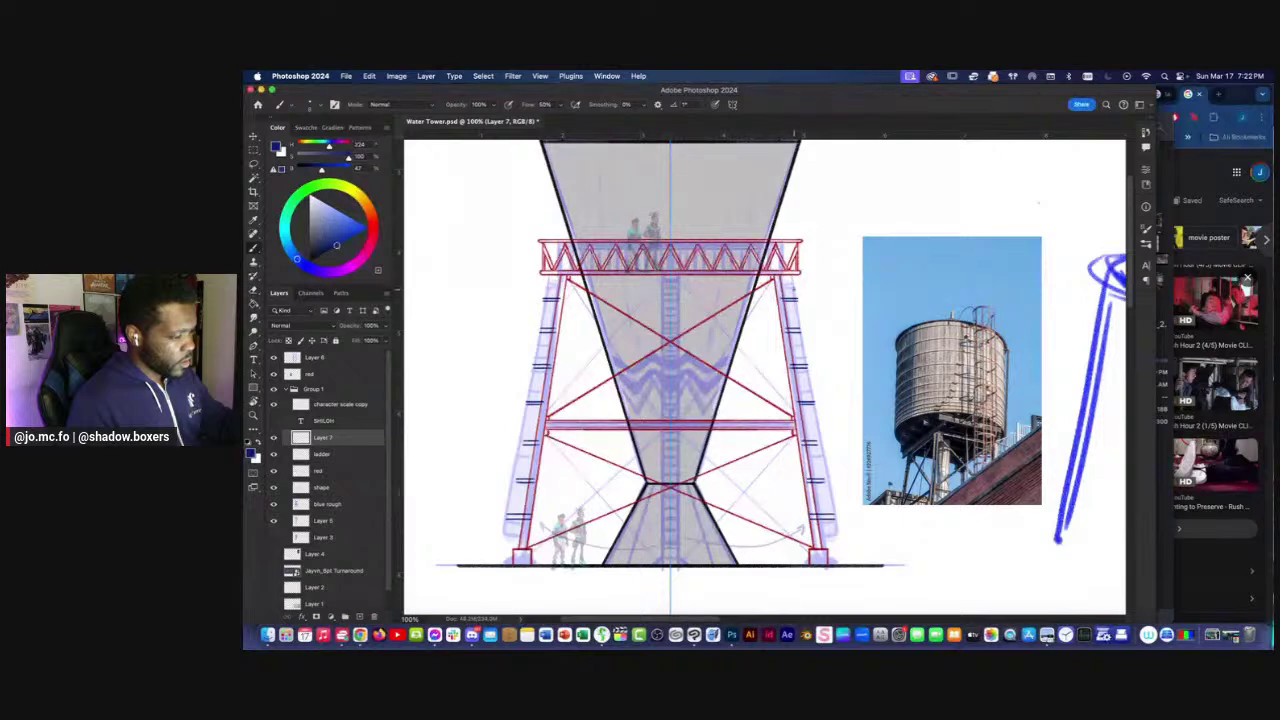
{"action": "left_click_drag", "start_coordinate": [843, 545], "coordinate": [829, 478]}
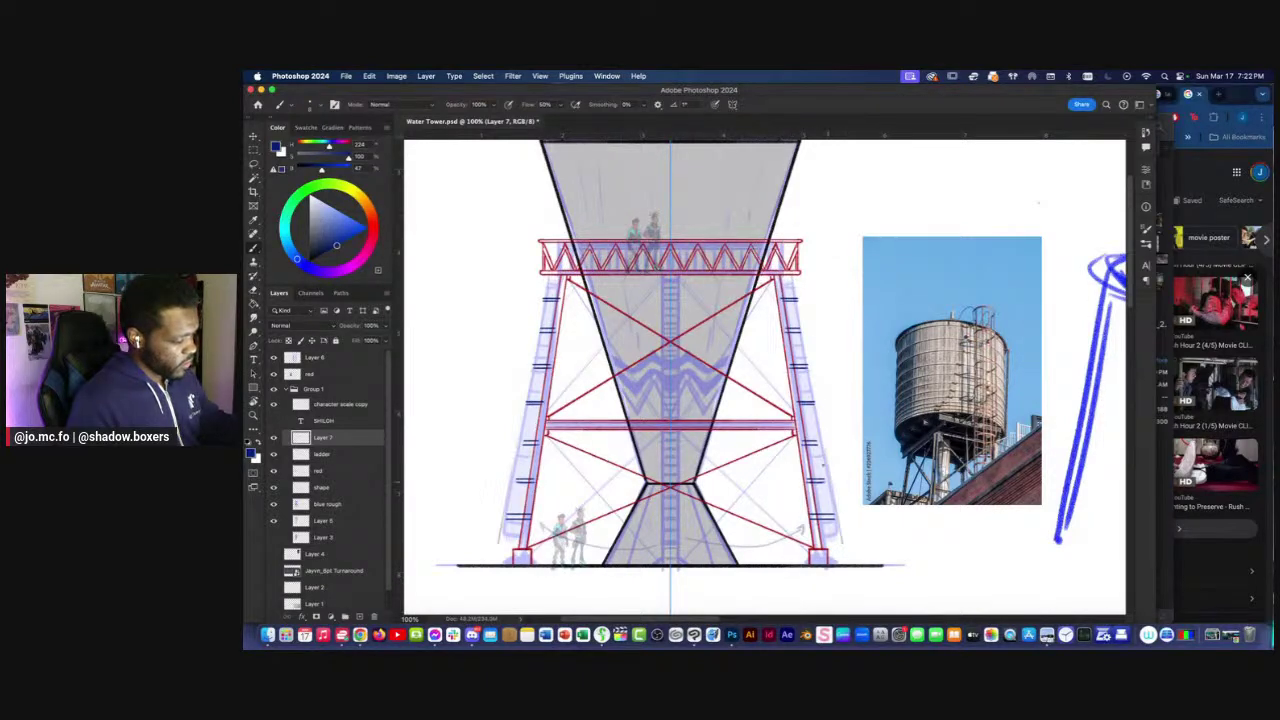
{"action": "left_click_drag", "start_coordinate": [794, 280], "coordinate": [842, 542]}
{"action": "left_click", "coordinate": [842, 541], "text": "shift"}
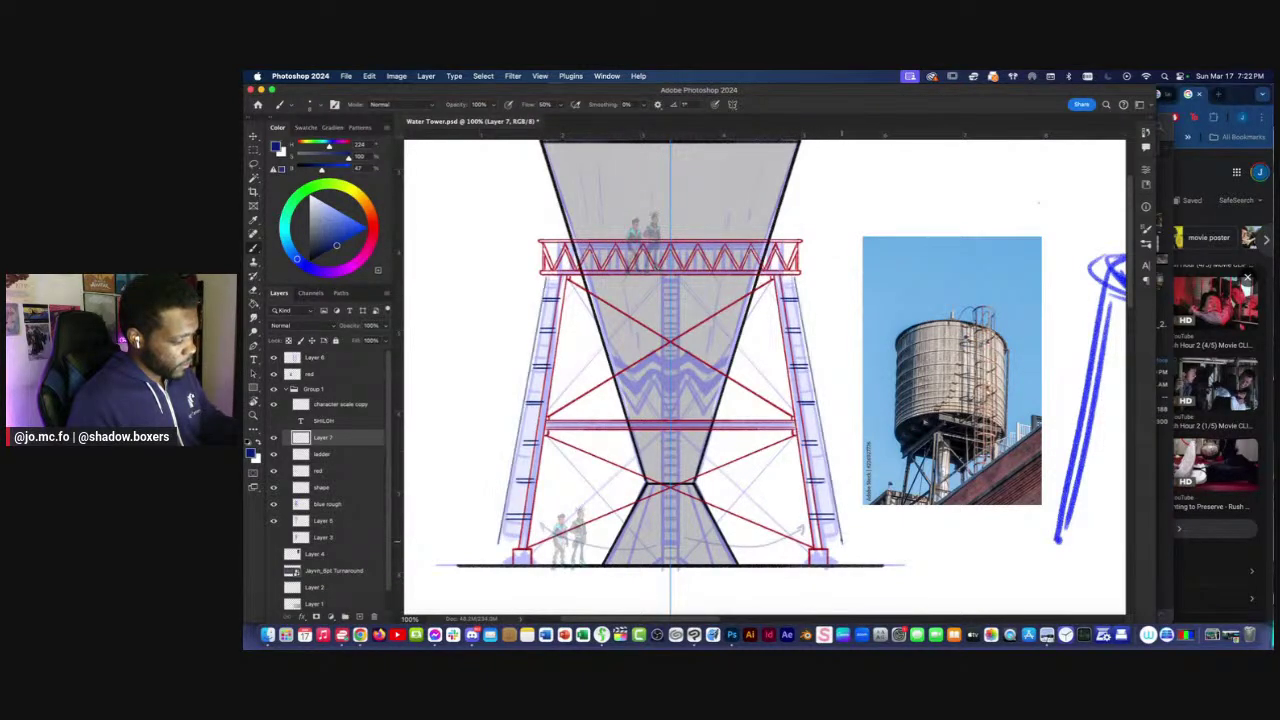
{"action": "left_click_drag", "start_coordinate": [538, 355], "coordinate": [579, 351]}
Examine the rails and crossbars along the right leg down to its base, and compare them with the whole tower.
{"action": "key", "text": "super+plus"}
{"action": "left_click_drag", "start_coordinate": [763, 353], "coordinate": [576, 453]}
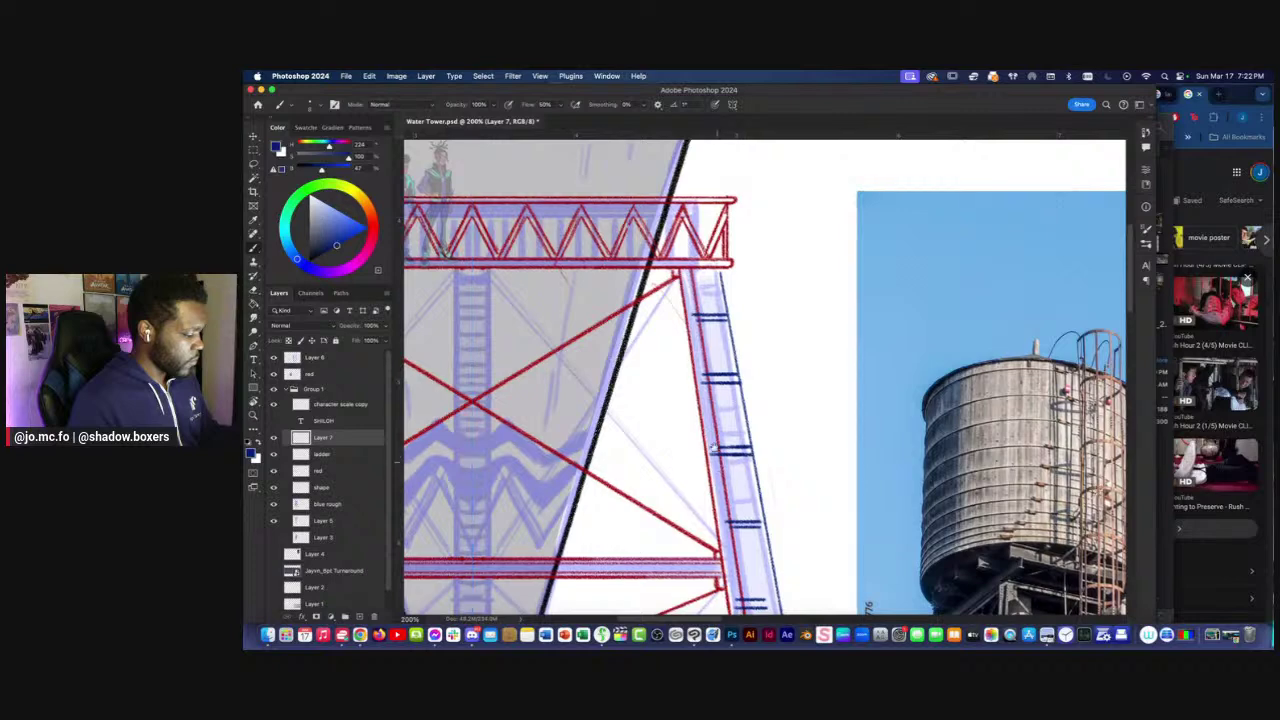
{"action": "scroll", "coordinate": [765, 378], "scroll_direction": "down", "scroll_amount": 3}
{"action": "scroll", "coordinate": [725, 425], "scroll_direction": "down", "scroll_amount": 5}
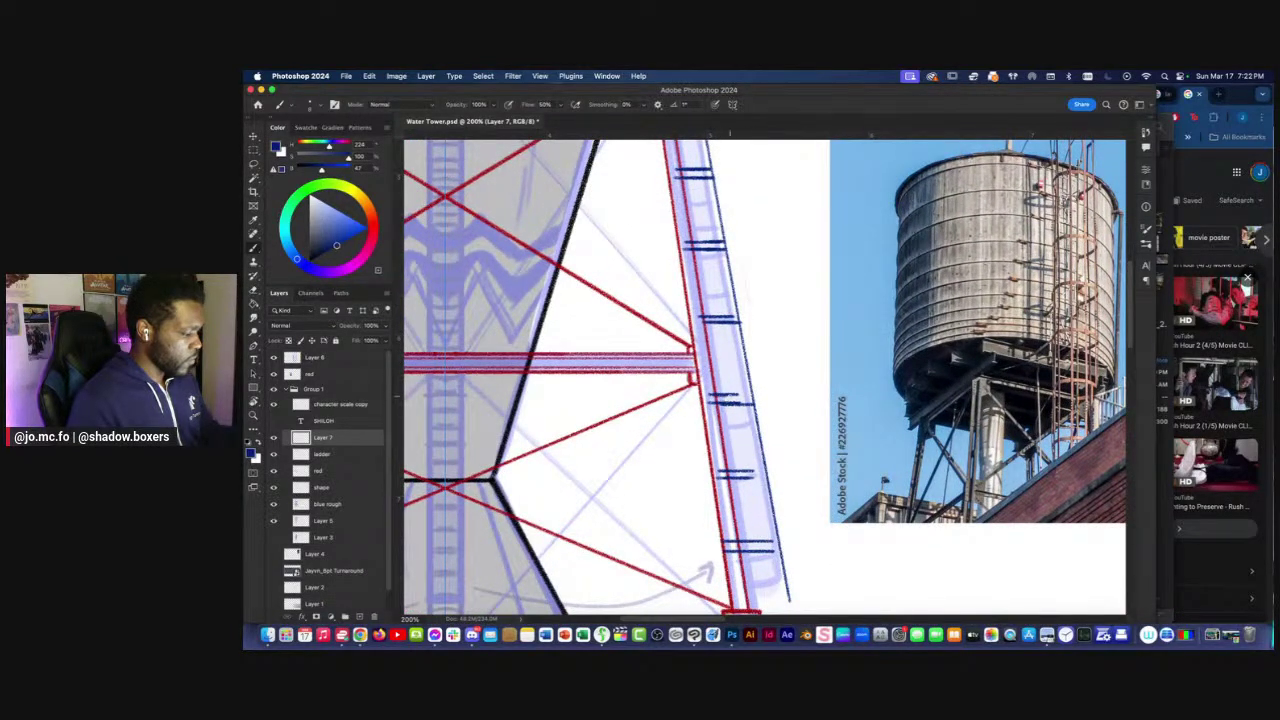
{"action": "scroll", "coordinate": [765, 375], "scroll_direction": "down", "scroll_amount": 2}
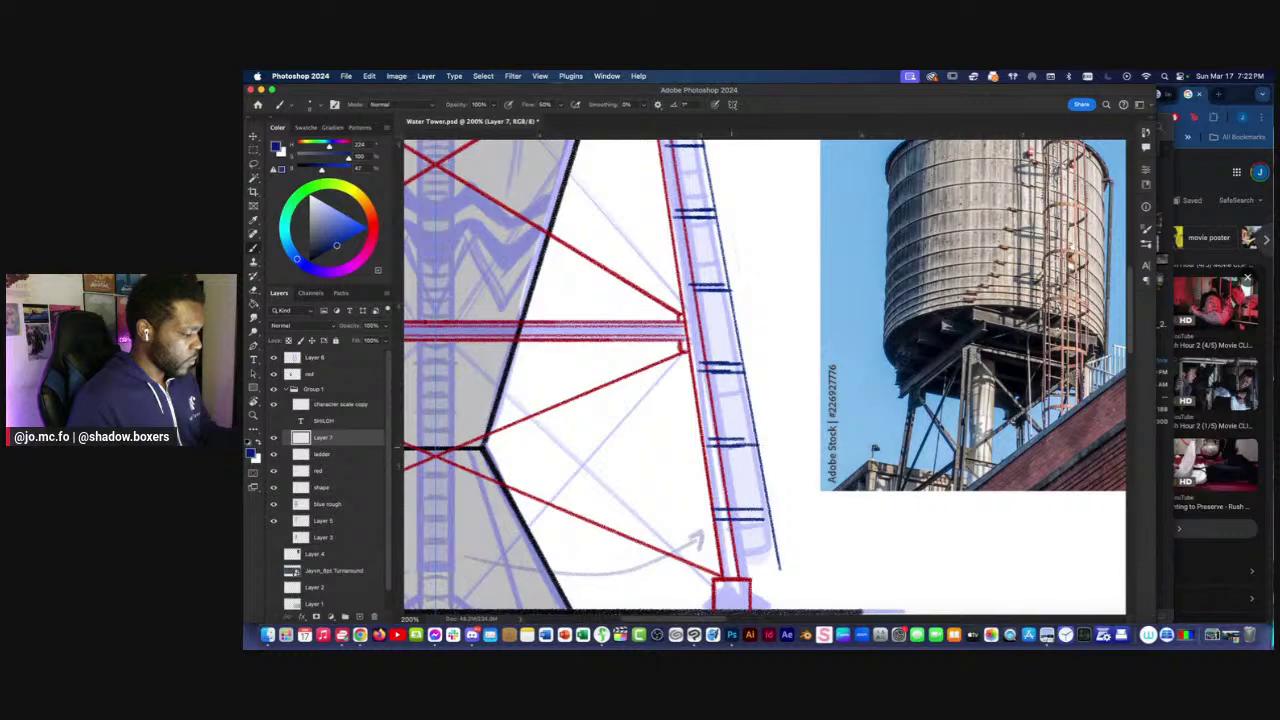
{"action": "scroll", "coordinate": [714, 480], "scroll_direction": "down", "scroll_amount": 2}
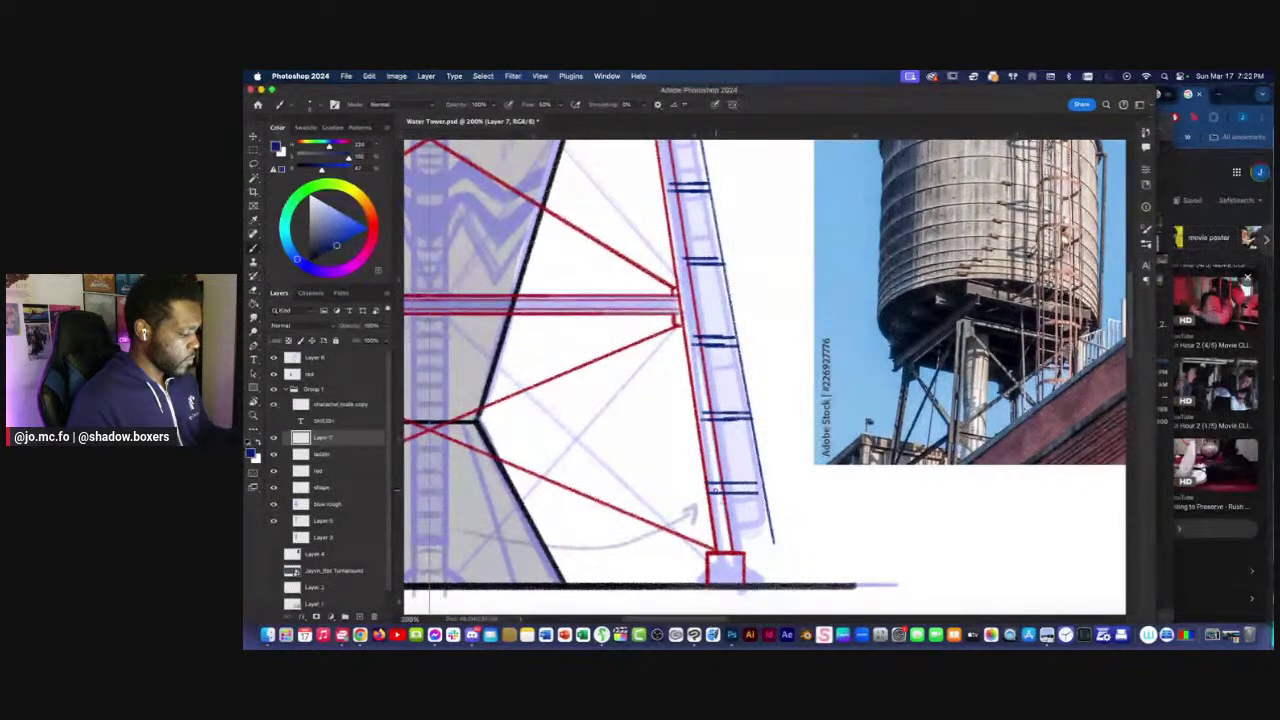
{"action": "key", "text": "super+minus"}
{"action": "key", "text": "super+minus"}
{"action": "scroll", "coordinate": [540, 435], "scroll_direction": "up", "scroll_amount": 3}
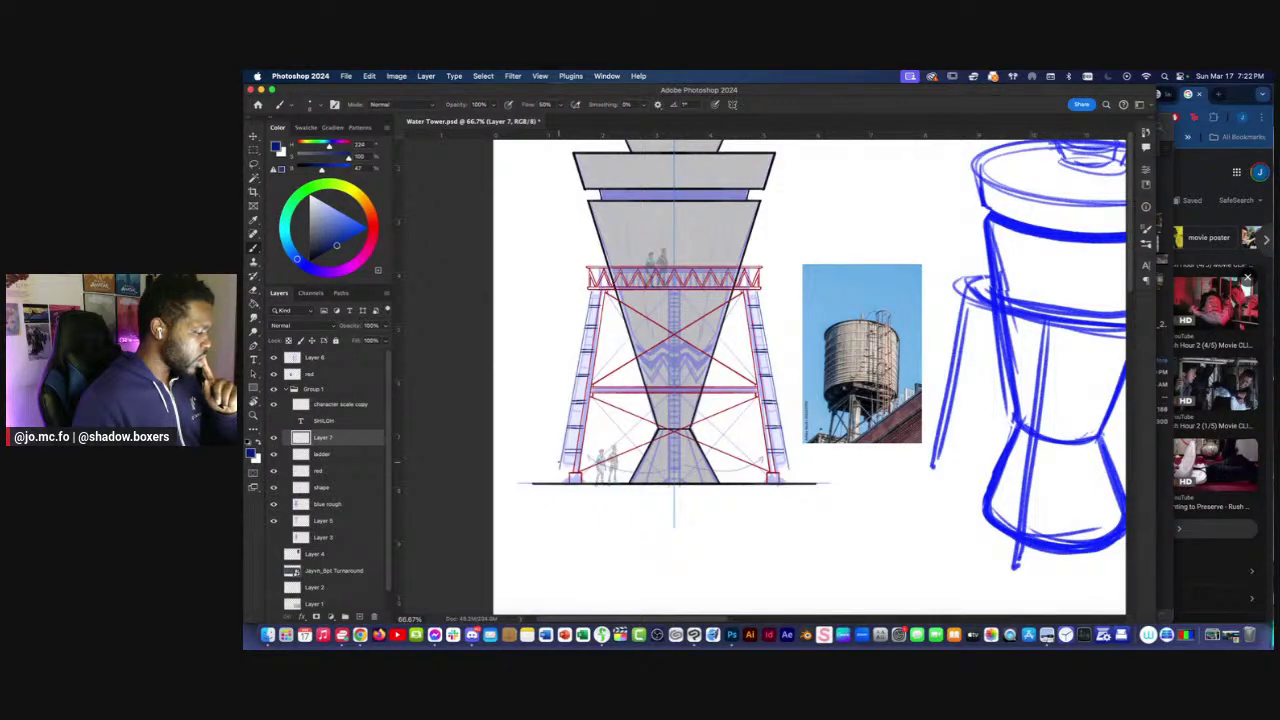
Extend the upper double crossbars inward from both legs with long horizontal Brush strokes, using vertical symmetry.
{"action": "key", "text": "super+equal"}
{"action": "key", "text": "e"}
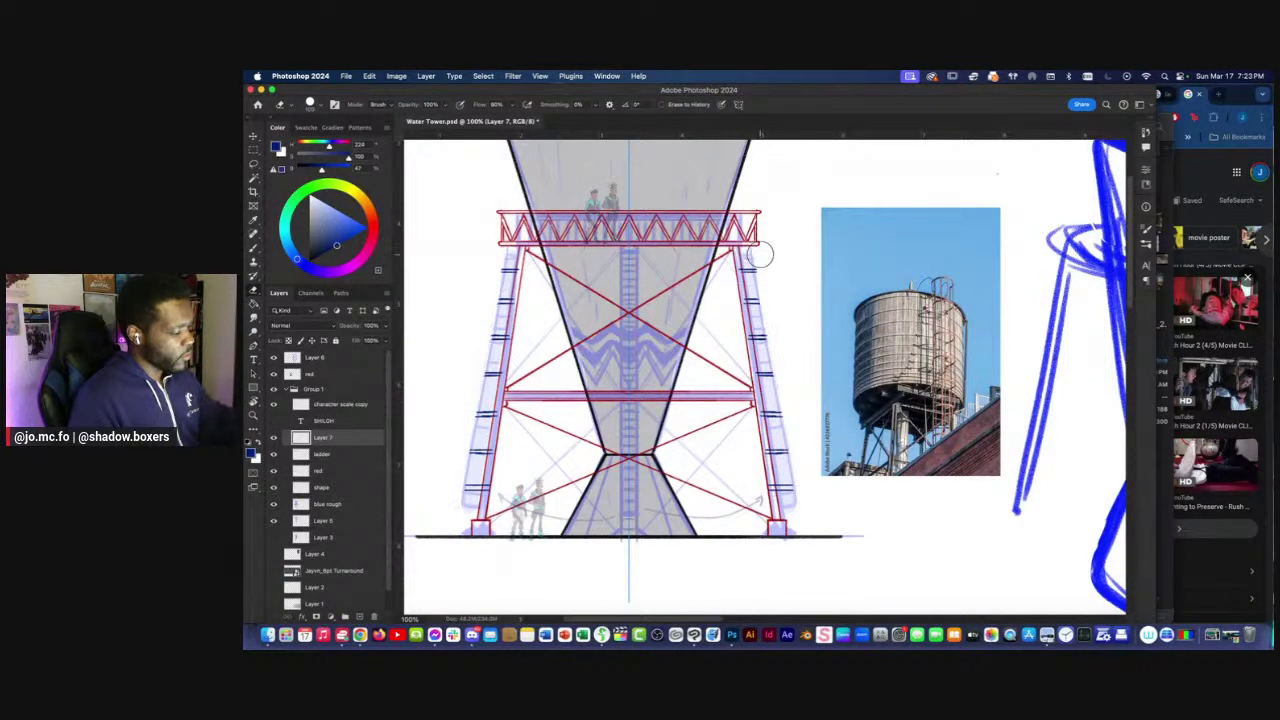
{"action": "key", "text": "super+equal"}
{"action": "key", "text": "b"}
{"action": "left_click_drag", "start_coordinate": [780, 400], "coordinate": [792, 498]}
{"action": "left_click_drag", "start_coordinate": [648, 260], "coordinate": [730, 261]}
{"action": "left_click_drag", "start_coordinate": [634, 264], "coordinate": [740, 262]}
{"action": "left_click_drag", "start_coordinate": [752, 320], "coordinate": [610, 320]}
{"action": "left_click_drag", "start_coordinate": [742, 327], "coordinate": [626, 328]}
{"action": "mouse_move", "coordinate": [758, 393]}
{"action": "left_mouse_down"}
{"action": "mouse_move", "coordinate": [618, 393]}
{"action": "mouse_move", "coordinate": [632, 400]}
{"action": "left_mouse_up"}
{"action": "mouse_move", "coordinate": [788, 468]}
{"action": "left_mouse_down"}
{"action": "mouse_move", "coordinate": [619, 468]}
{"action": "mouse_move", "coordinate": [736, 473]}
{"action": "mouse_move", "coordinate": [628, 473]}
{"action": "left_mouse_up"}
{"action": "left_click_drag", "start_coordinate": [662, 474], "coordinate": [663, 410]}
Extend the lower double crossbars inward in the same way, down to the pairs above the leg bases.
{"action": "scroll", "coordinate": [663, 410], "scroll_direction": "down", "scroll_amount": 2}
{"action": "mouse_move", "coordinate": [808, 420]}
{"action": "left_mouse_down"}
{"action": "mouse_move", "coordinate": [644, 420]}
{"action": "mouse_move", "coordinate": [654, 428]}
{"action": "left_mouse_up"}
{"action": "left_click_drag", "start_coordinate": [806, 494], "coordinate": [656, 494]}
{"action": "left_click_drag", "start_coordinate": [804, 502], "coordinate": [674, 502]}
{"action": "scroll", "coordinate": [674, 502], "scroll_direction": "down", "scroll_amount": 3}
{"action": "mouse_move", "coordinate": [810, 467]}
{"action": "left_mouse_down"}
{"action": "mouse_move", "coordinate": [711, 467]}
{"action": "mouse_move", "coordinate": [750, 478]}
{"action": "mouse_move", "coordinate": [716, 478]}
{"action": "left_mouse_up"}
{"action": "left_click_drag", "start_coordinate": [707, 375], "coordinate": [705, 420]}
{"action": "key", "text": "super+minus"}
{"action": "scroll", "coordinate": [705, 421], "scroll_direction": "up", "scroll_amount": 2}
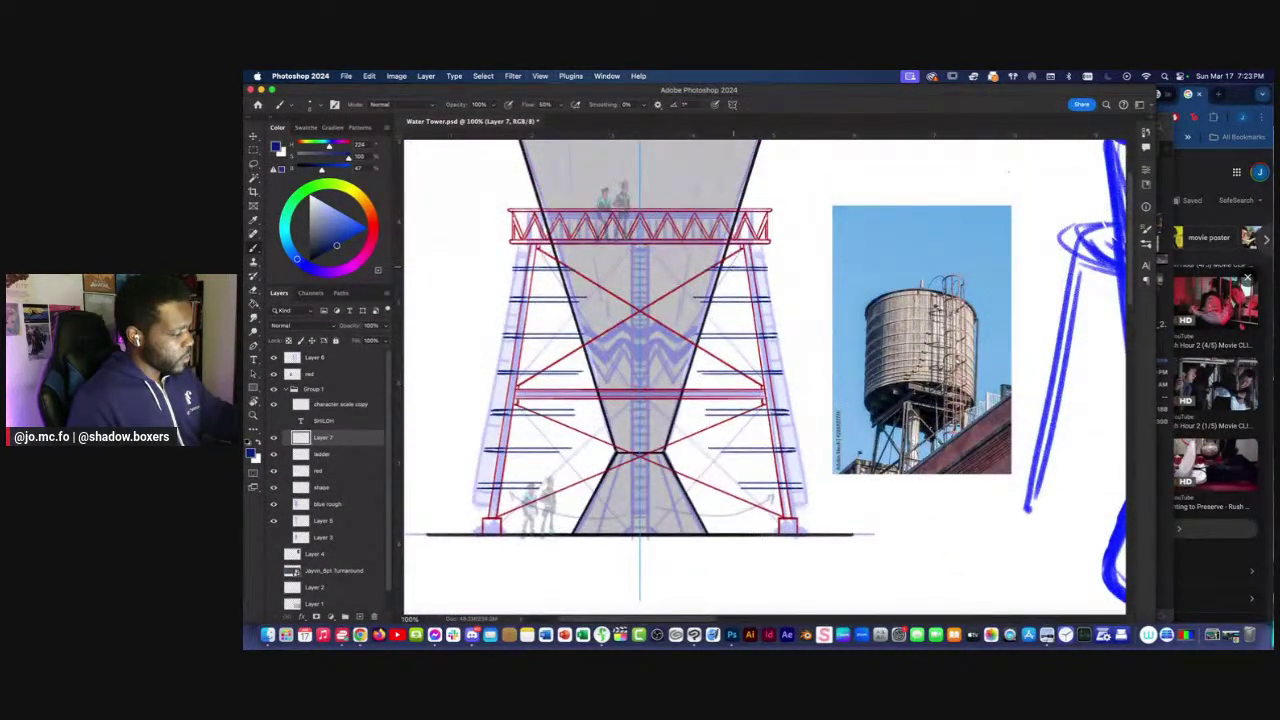
Draw a straight vertical rail through the extended crossbars on the inner side of each leg.
{"action": "mouse_move", "coordinate": [734, 271]}
{"action": "left_mouse_down"}
{"action": "mouse_move", "coordinate": [734, 530]}
{"action": "mouse_move", "coordinate": [723, 275]}
{"action": "mouse_move", "coordinate": [738, 448]}
{"action": "mouse_move", "coordinate": [738, 272]}
{"action": "left_mouse_up"}
{"action": "key", "text": "super+plus"}
{"action": "key", "text": "super+minus"}
{"action": "key", "text": "m"}
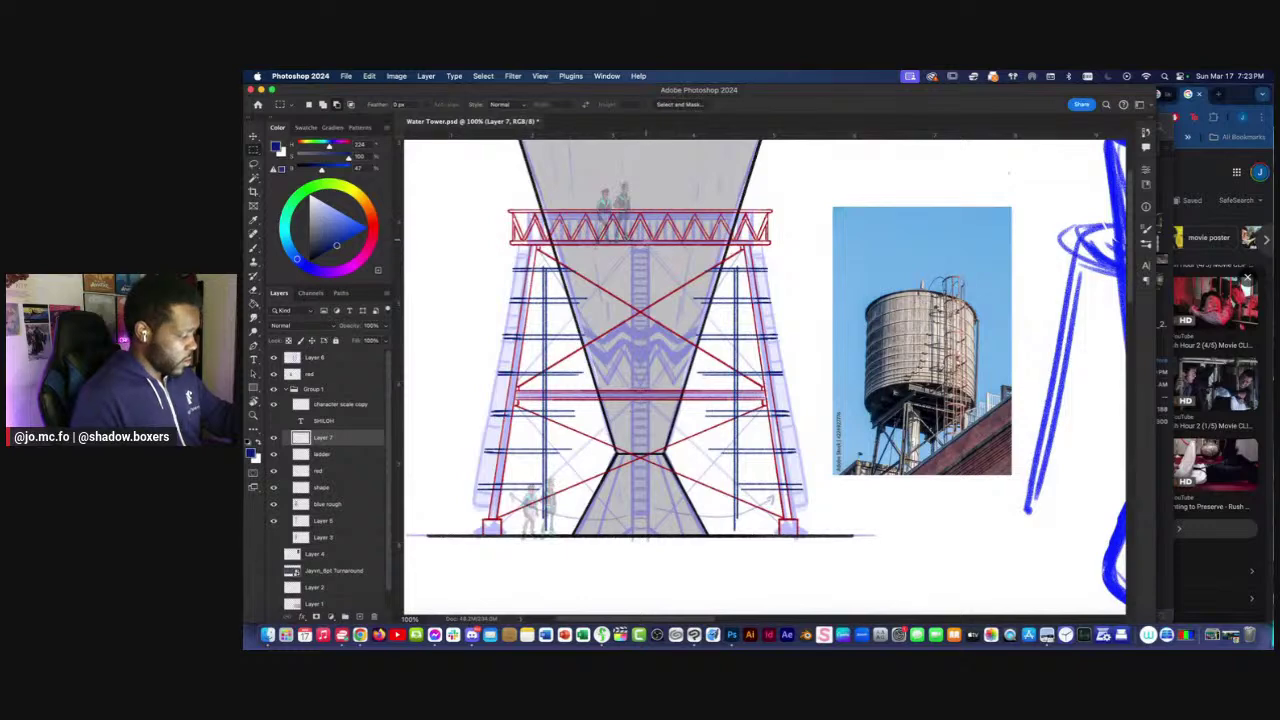
Erase the crossbar ends that overshoot the vertical rails toward the tower body.
{"action": "key", "text": "e"}
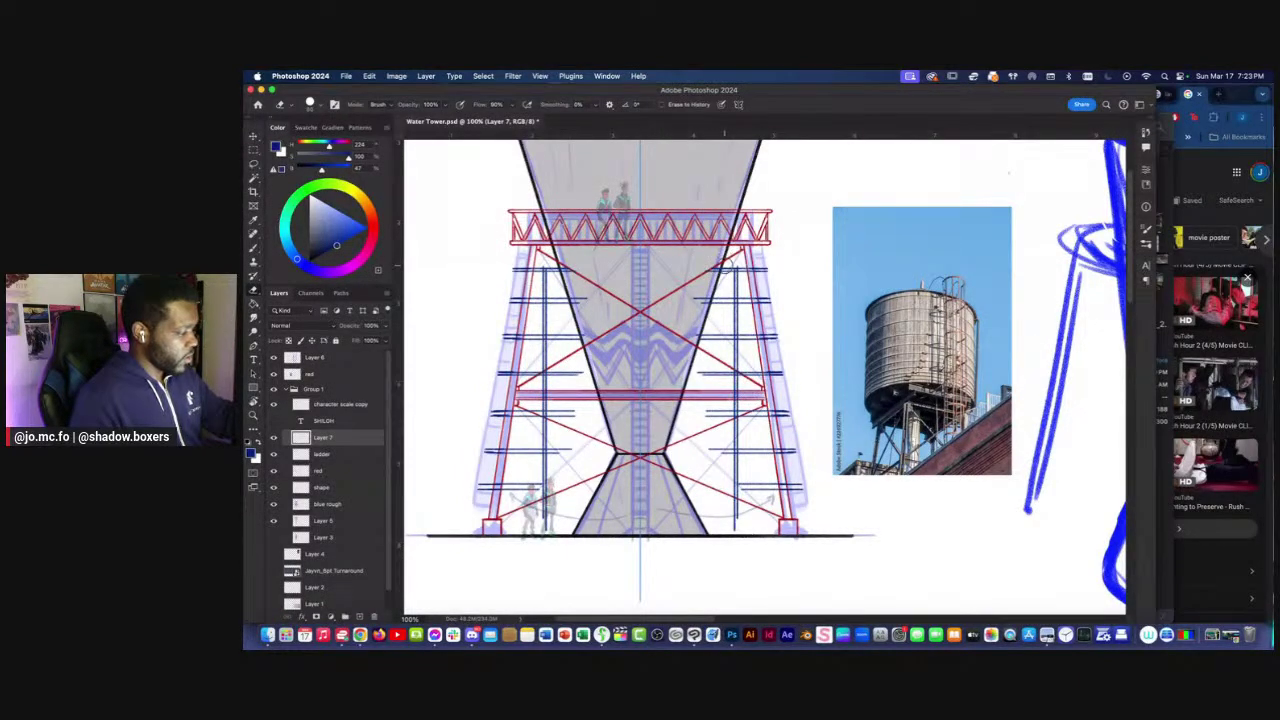
{"action": "mouse_move", "coordinate": [726, 264]}
{"action": "left_mouse_down"}
{"action": "mouse_move", "coordinate": [722, 430]}
{"action": "mouse_move", "coordinate": [700, 526]}
{"action": "left_mouse_up"}
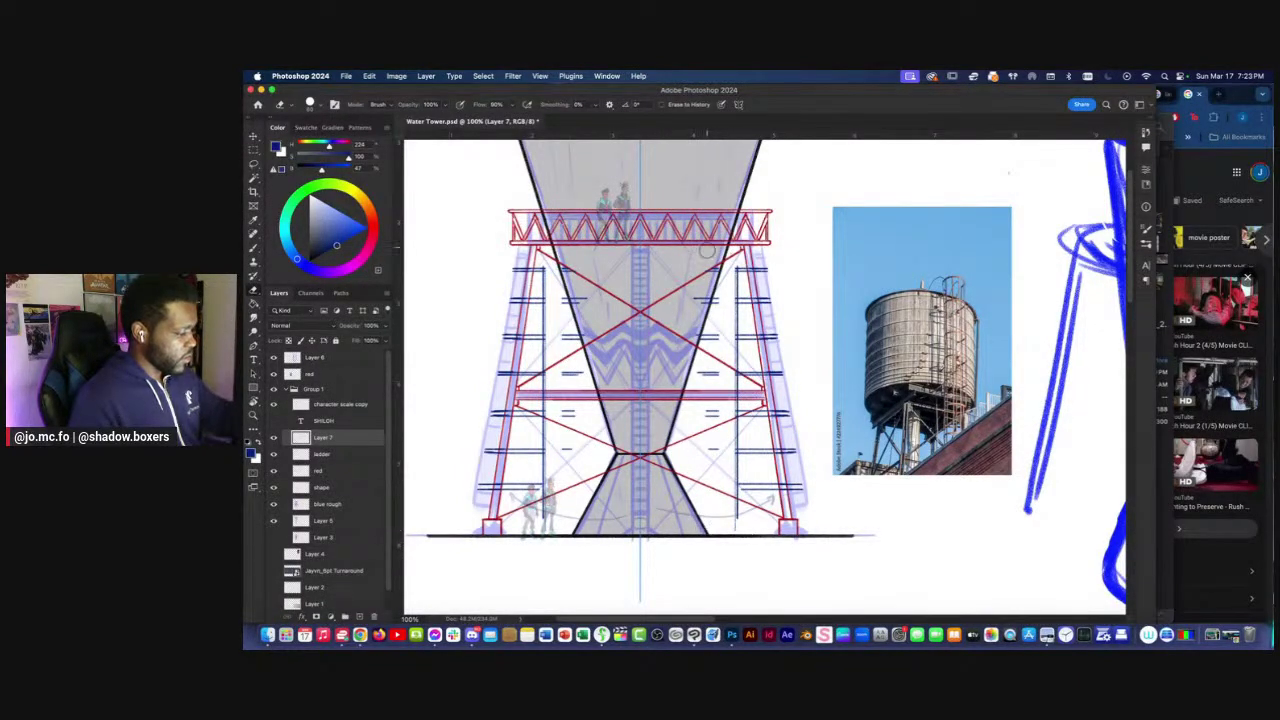
{"action": "key", "text": "super+equal"}
{"action": "key", "text": "b"}
{"action": "key", "text": "super+minus"}
{"action": "left_click_drag", "start_coordinate": [734, 264], "coordinate": [737, 482]}
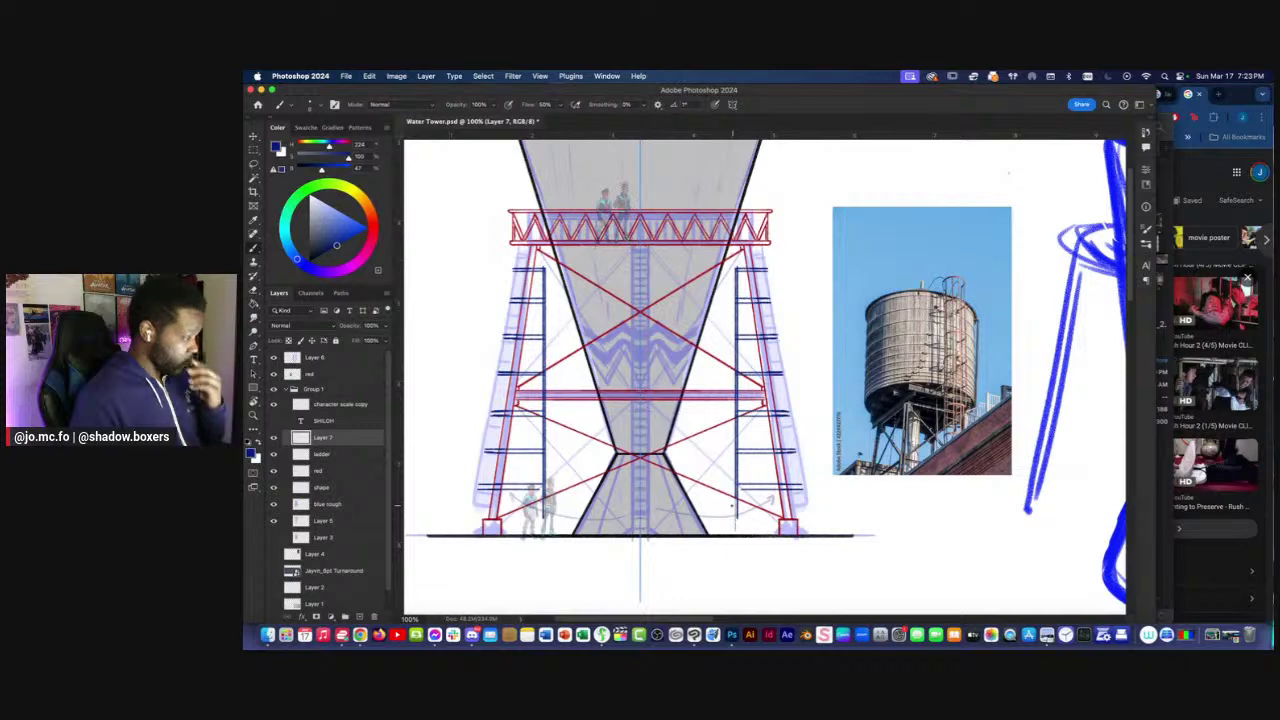
Try to flip Layer 7 horizontally.
{"action": "left_click_drag", "start_coordinate": [494, 379], "coordinate": [513, 389]}
{"action": "left_click", "coordinate": [370, 76]}
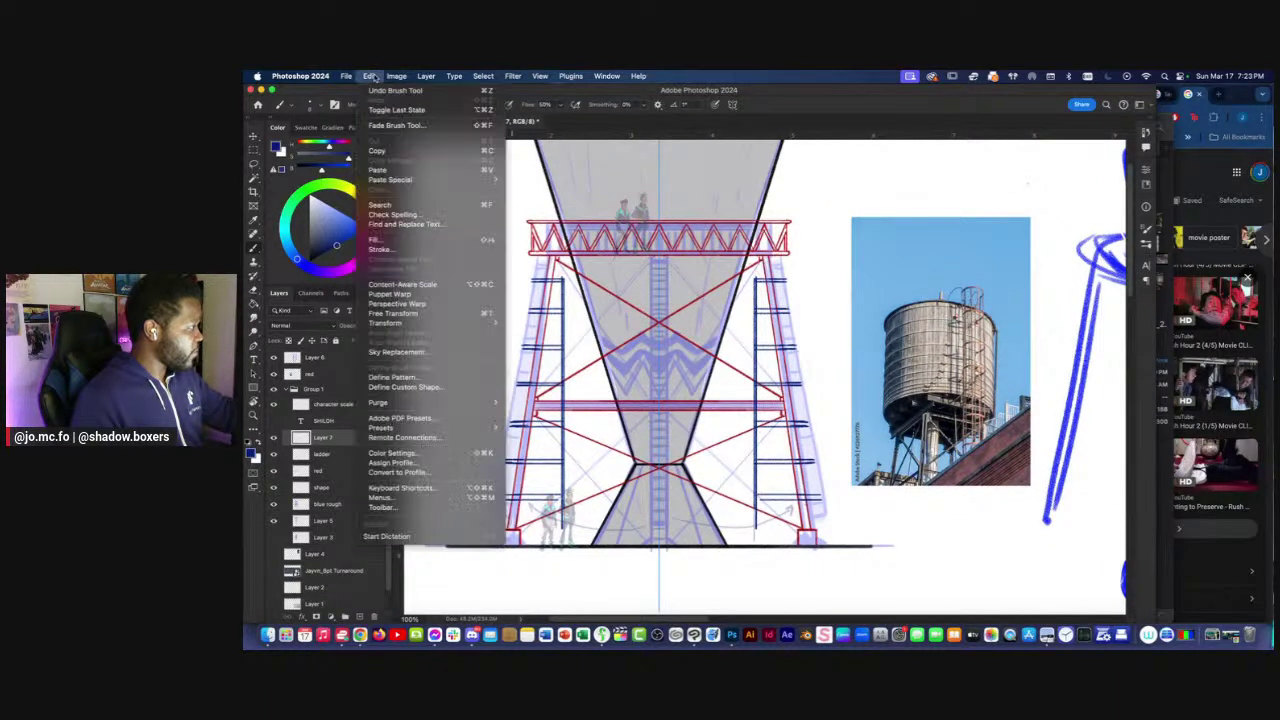
{"action": "mouse_move", "coordinate": [440, 320]}
{"action": "left_click", "coordinate": [552, 514]}
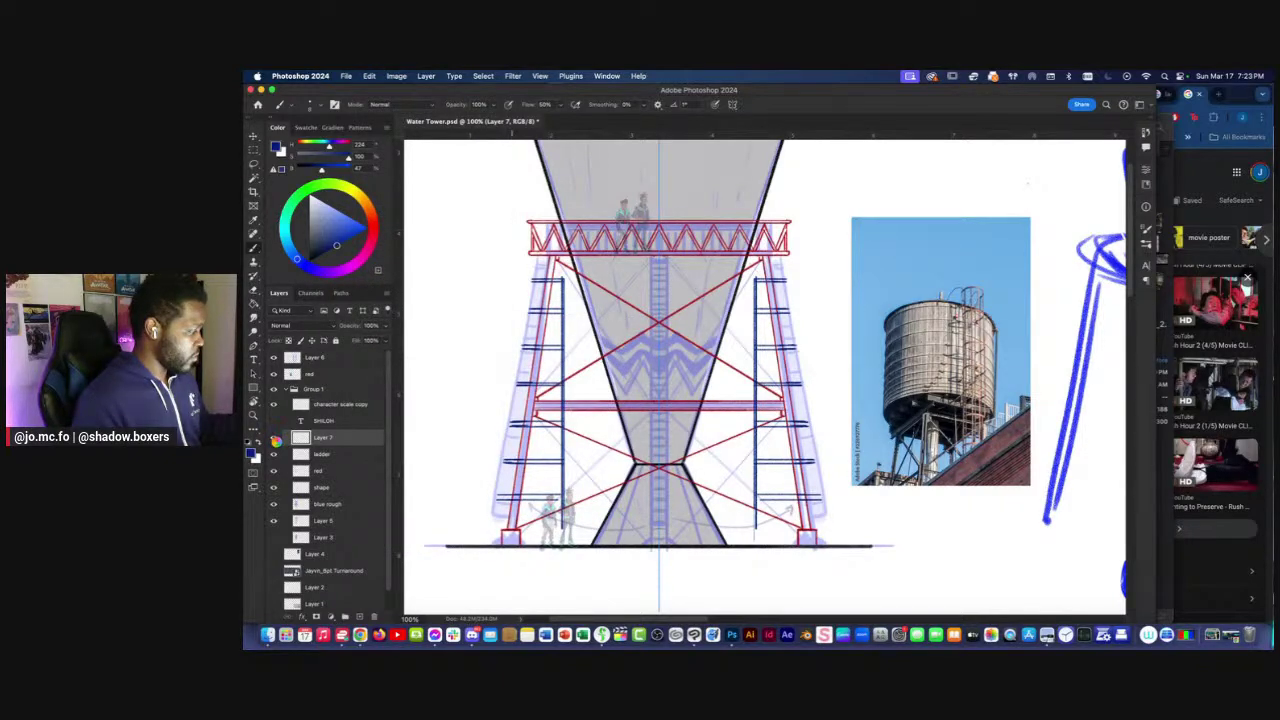
Toggle Layer 7's visibility to check its contents, and merge it down into the ladder layer.
{"action": "left_click", "coordinate": [274, 438]}
{"action": "left_click", "coordinate": [274, 438]}
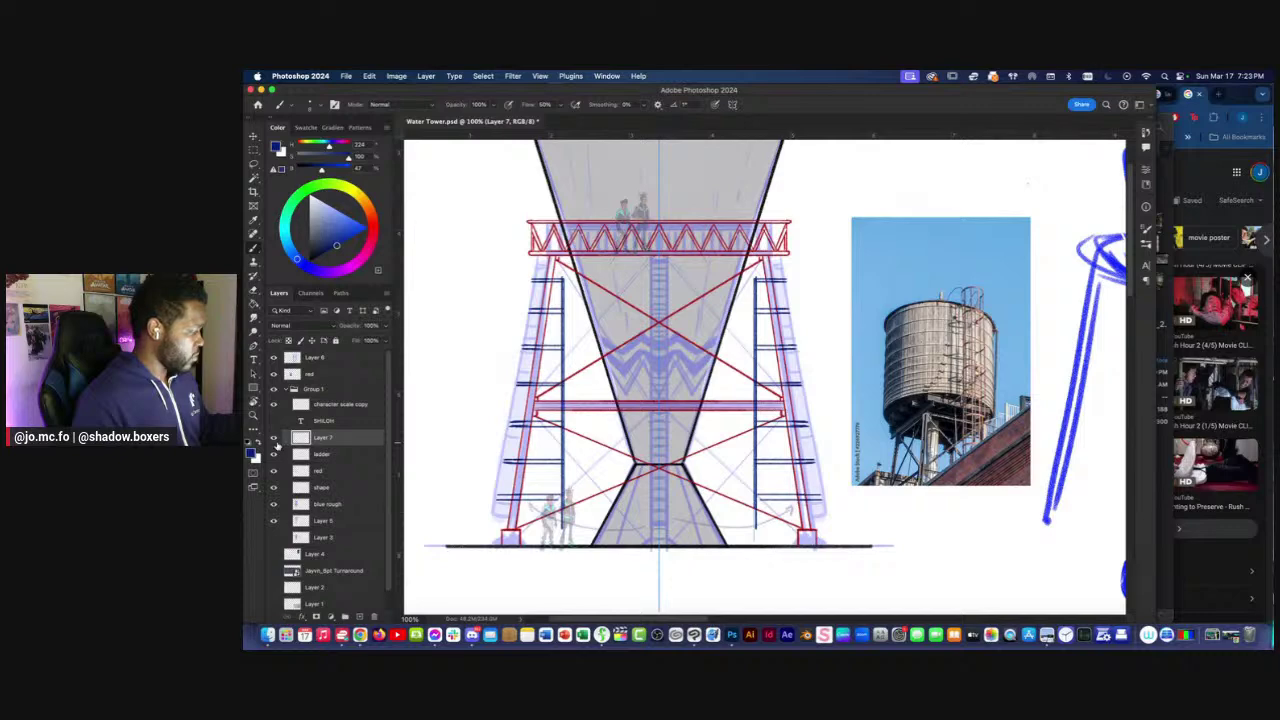
{"action": "left_click", "coordinate": [274, 438]}
{"action": "left_click", "coordinate": [274, 438]}
{"action": "right_click", "coordinate": [320, 439]}
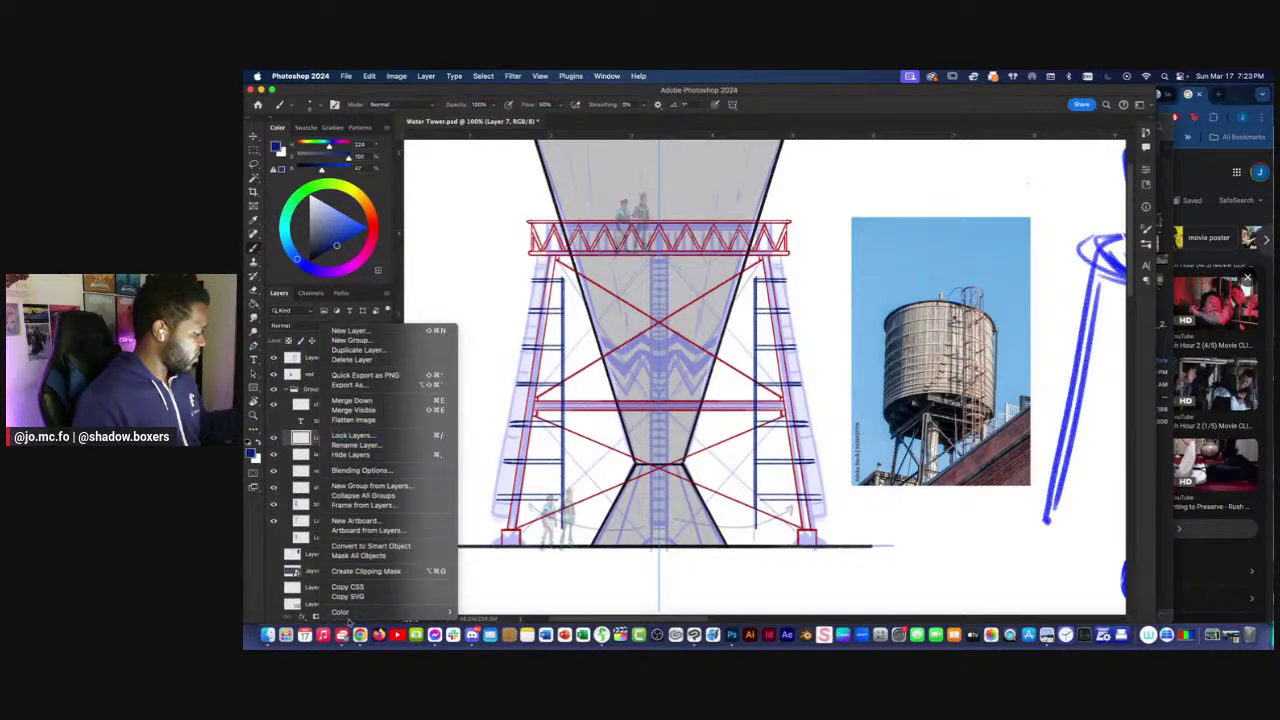
{"action": "left_click", "coordinate": [350, 504]}
{"action": "left_click", "coordinate": [274, 438]}
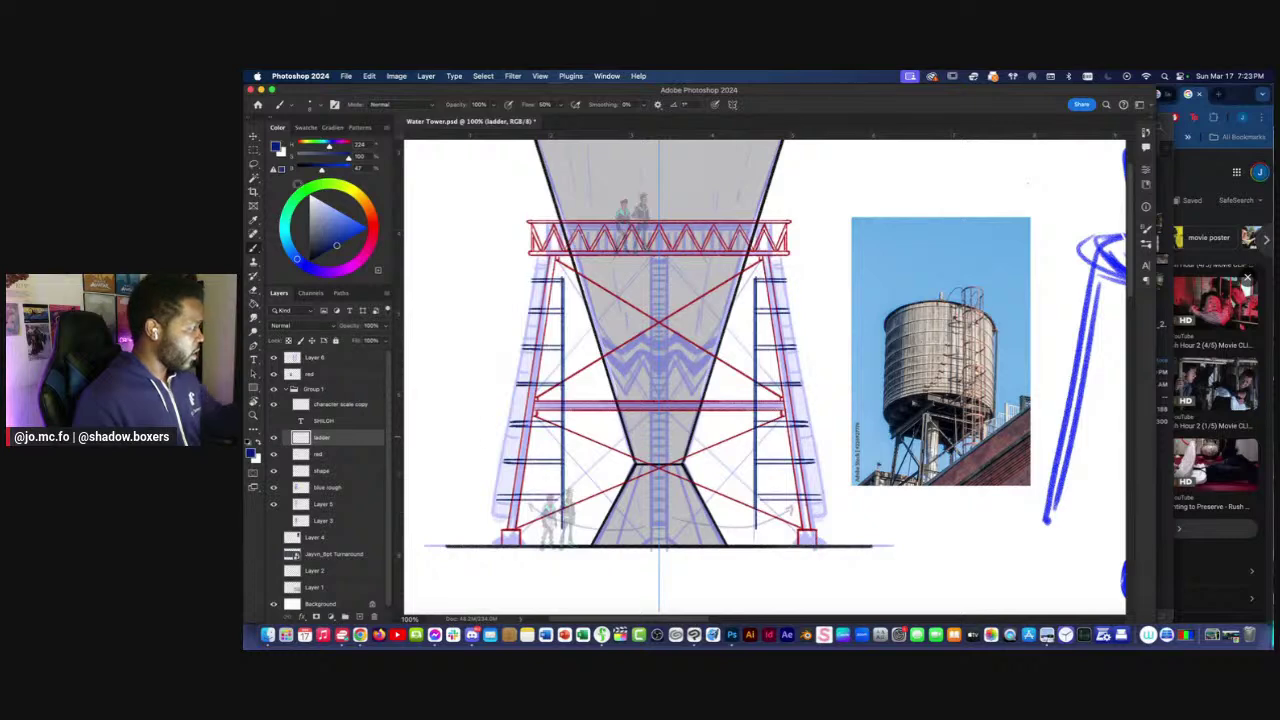
Try to flip the whole ladder layer horizontally.
{"action": "left_click", "coordinate": [369, 76]}
{"action": "mouse_move", "coordinate": [418, 324]}
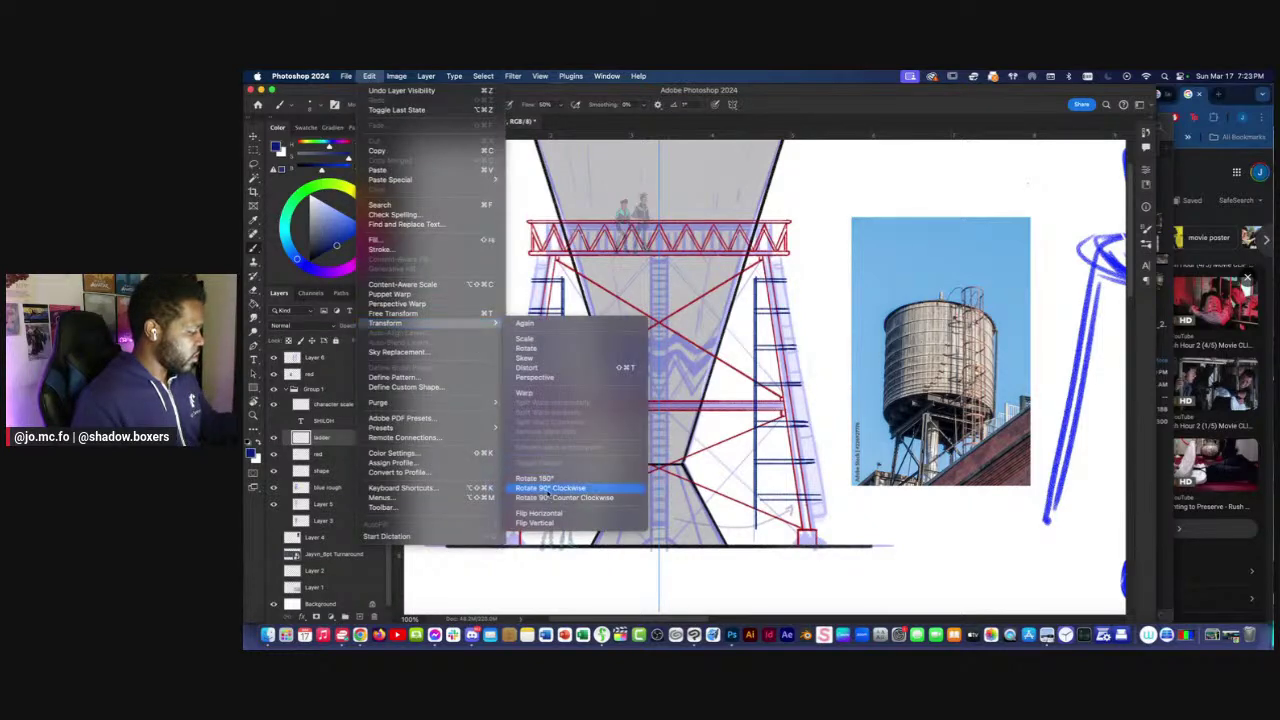
{"action": "left_click", "coordinate": [547, 514]}
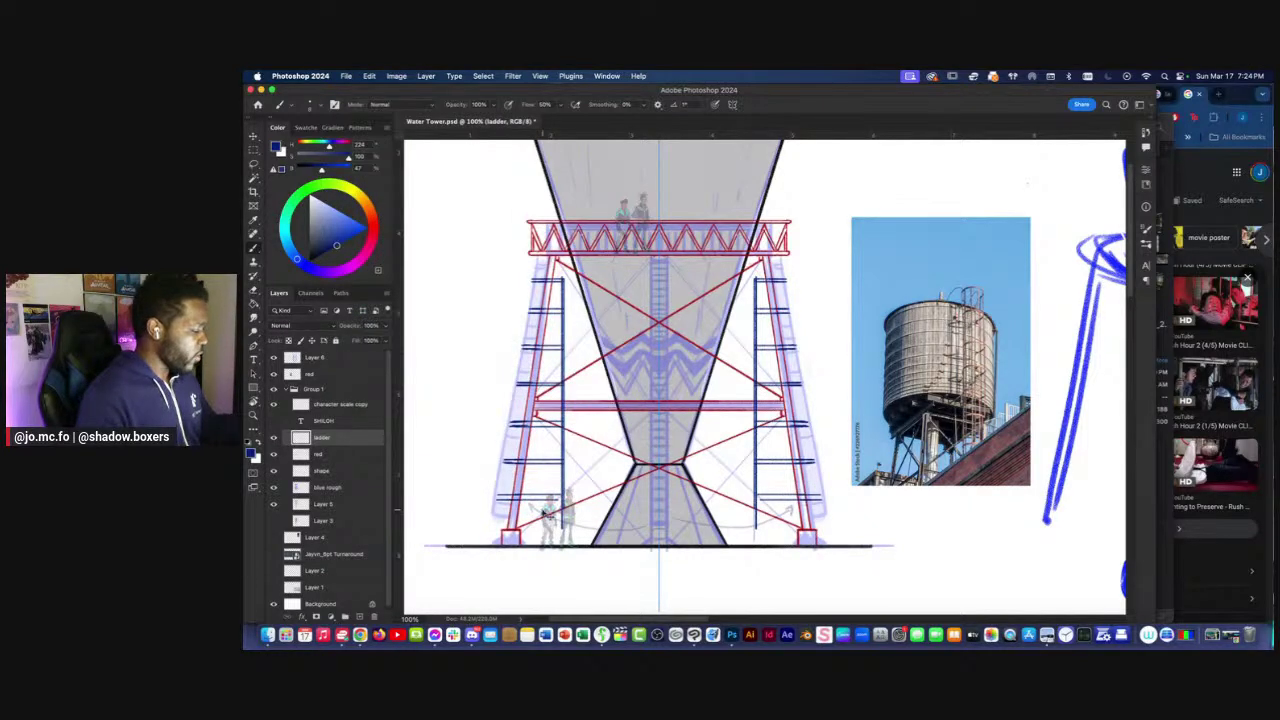
Select only the right leg's ladder with the Lasso tool and flip it horizontally.
{"action": "key", "text": "l"}
{"action": "mouse_move", "coordinate": [788, 258]}
{"action": "left_mouse_down"}
{"action": "mouse_move", "coordinate": [840, 400]}
{"action": "mouse_move", "coordinate": [698, 470]}
{"action": "mouse_move", "coordinate": [694, 432]}
{"action": "left_mouse_up"}
{"action": "left_click", "coordinate": [369, 76]}
{"action": "mouse_move", "coordinate": [418, 324]}
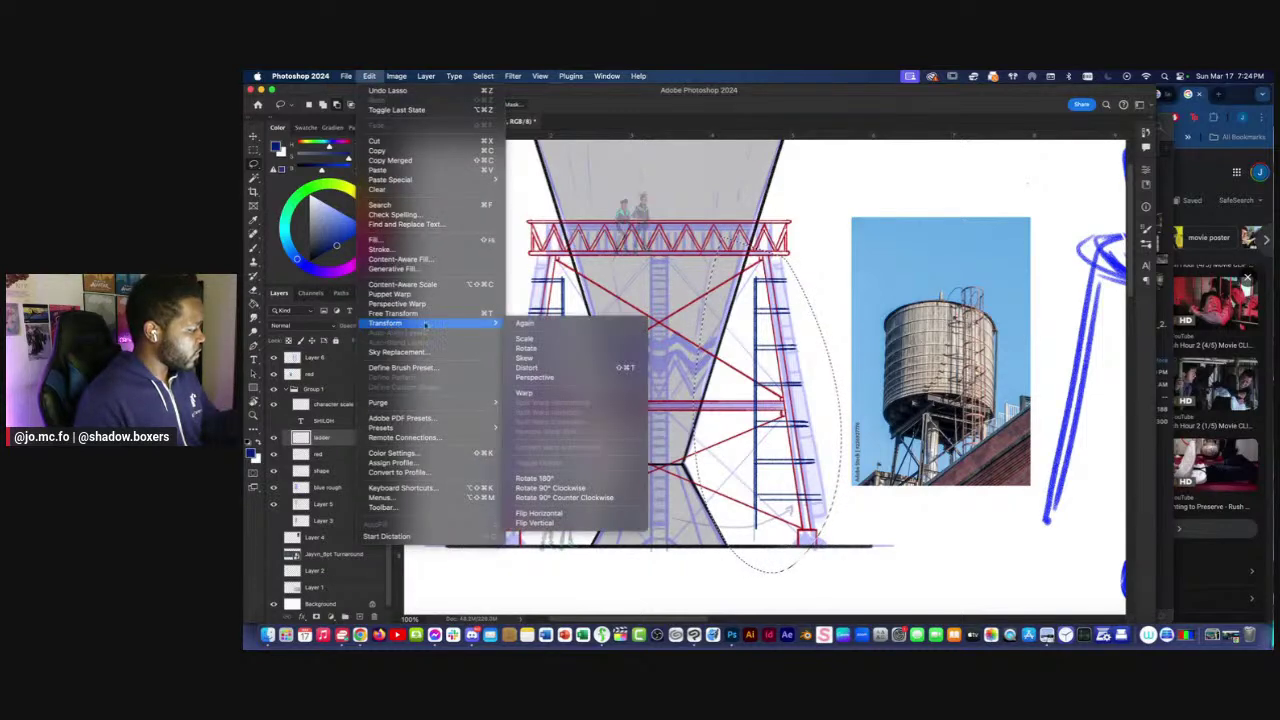
{"action": "left_click", "coordinate": [547, 514]}
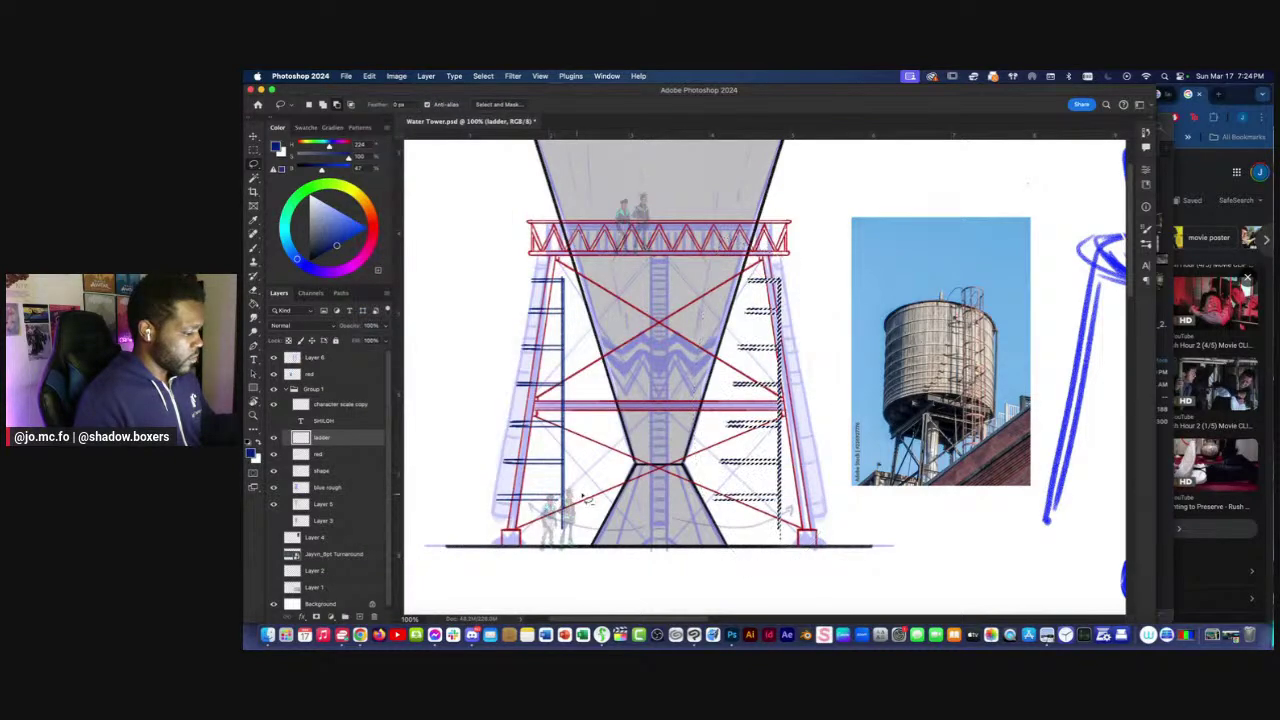
Reselect the flipped right ladder and rotate it with Free Transform to follow the slope of the right leg.
{"action": "left_click", "coordinate": [614, 424]}
{"action": "key", "text": "super+t"}
{"action": "key", "text": "Escape"}
{"action": "left_click_drag", "start_coordinate": [828, 433], "coordinate": [722, 252]}
{"action": "key", "text": "super+t"}
{"action": "left_click_drag", "start_coordinate": [739, 444], "coordinate": [767, 444]}
{"action": "left_click_drag", "start_coordinate": [676, 292], "coordinate": [688, 316]}
{"action": "key", "text": "super+equal"}
{"action": "scroll", "coordinate": [700, 340], "scroll_direction": "up", "scroll_amount": 2}
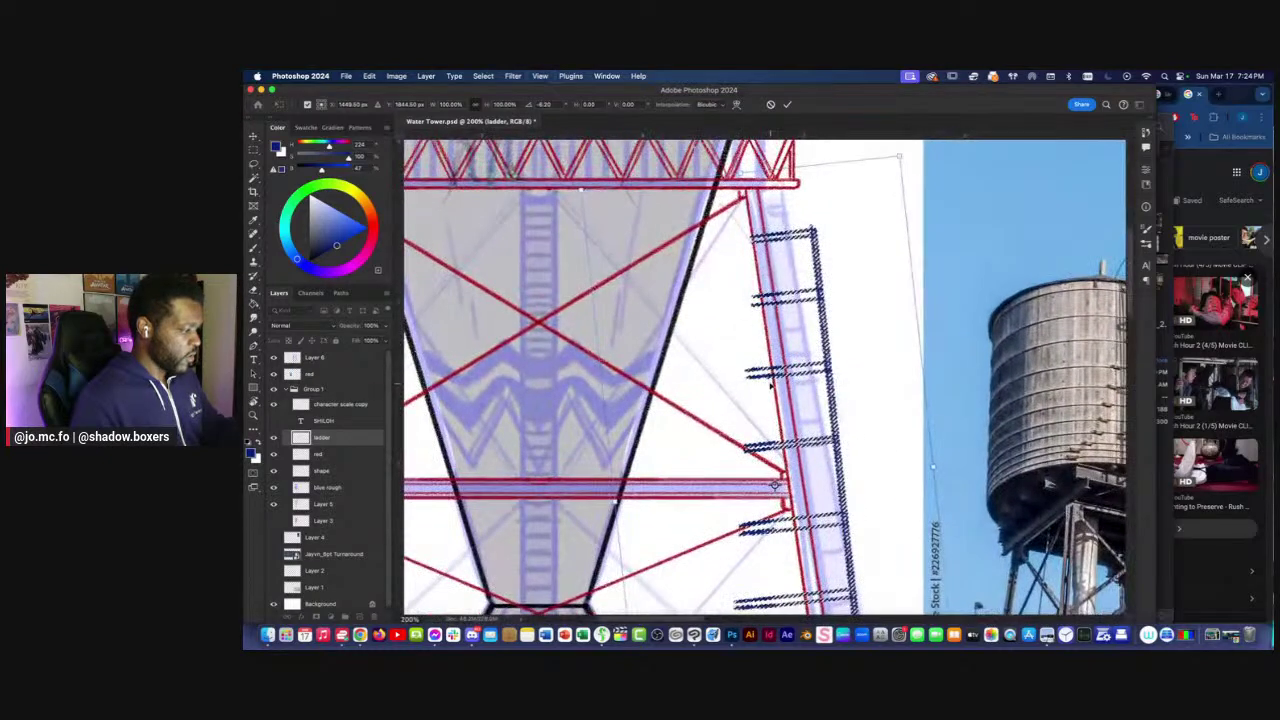
Fine-tune the rotated ladder's position along the outside of the right leg and apply the transform.
{"action": "left_click_drag", "start_coordinate": [545, 314], "coordinate": [545, 312]}
{"action": "scroll", "coordinate": [604, 388], "scroll_direction": "down", "scroll_amount": 5}
{"action": "scroll", "coordinate": [604, 388], "scroll_direction": "left", "scroll_amount": 3}
{"action": "scroll", "coordinate": [604, 390], "scroll_direction": "up", "scroll_amount": 2}
{"action": "scroll", "coordinate": [604, 390], "scroll_direction": "right", "scroll_amount": 4}
{"action": "left_click_drag", "start_coordinate": [605, 397], "coordinate": [612, 397]}
{"action": "key", "text": "super+minus"}
{"action": "key", "text": "Return"}
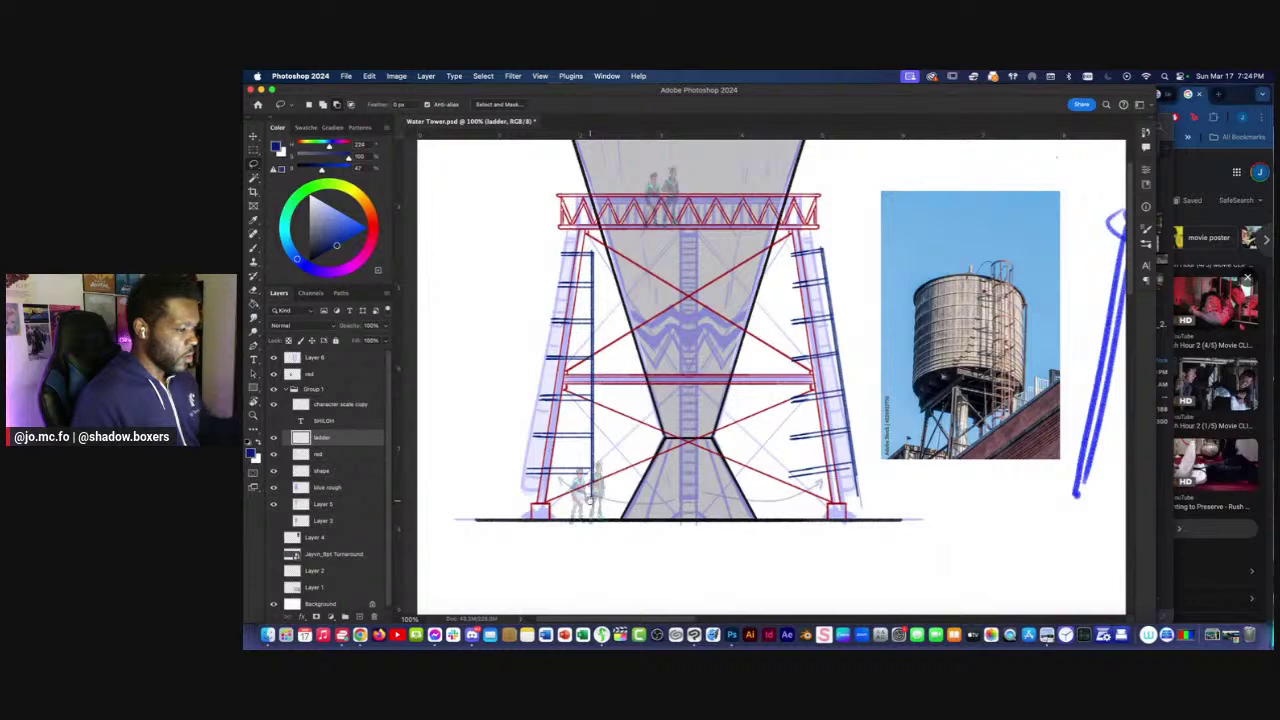
Erase the crossbar ends that stick out on the inner side of the right leg.
{"action": "scroll", "coordinate": [590, 500], "scroll_direction": "right", "scroll_amount": 3}
{"action": "scroll", "coordinate": [590, 500], "scroll_direction": "up", "scroll_amount": 2}
{"action": "key", "text": "e"}
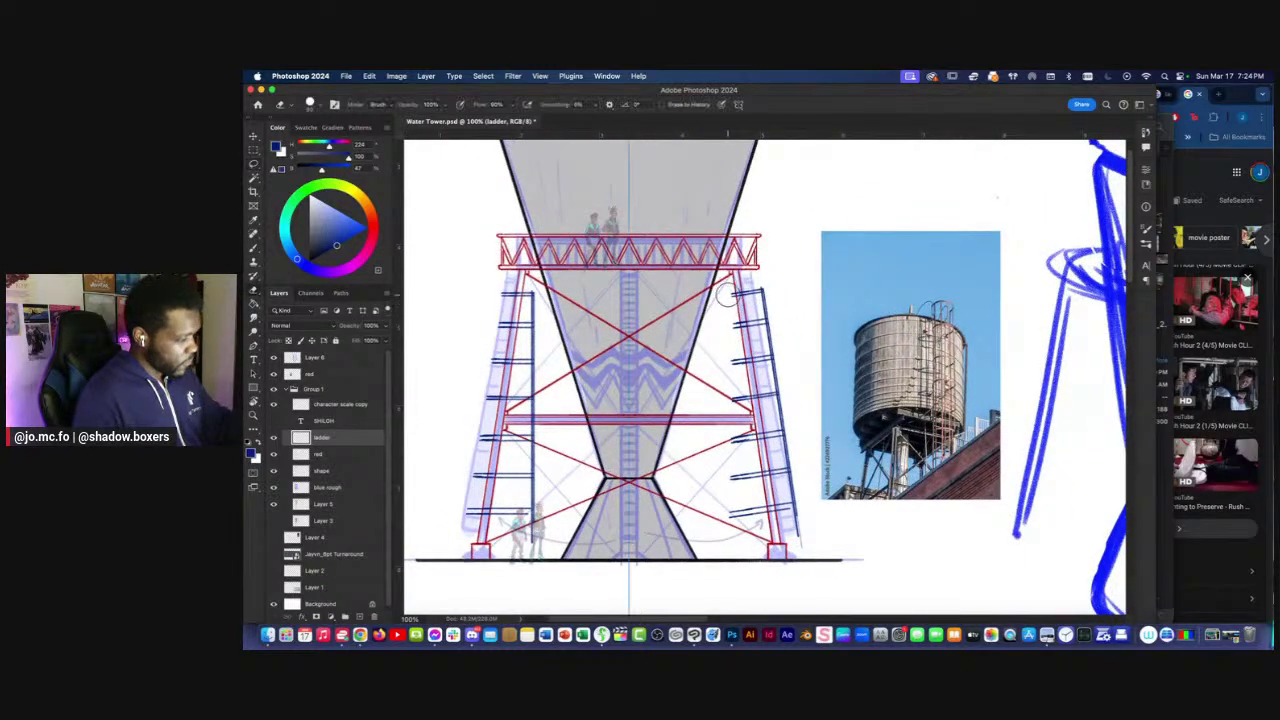
{"action": "mouse_move", "coordinate": [728, 292]}
{"action": "left_mouse_down"}
{"action": "mouse_move", "coordinate": [728, 333]}
{"action": "mouse_move", "coordinate": [730, 296]}
{"action": "left_mouse_up"}
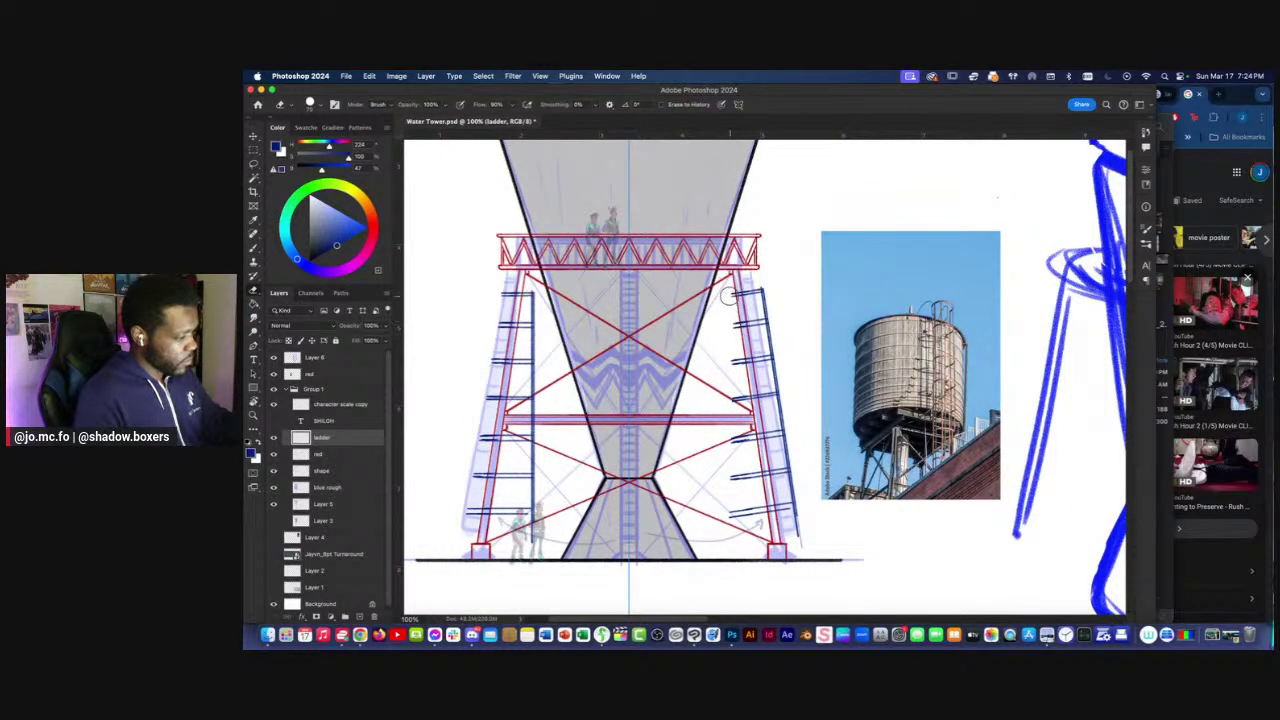
{"action": "key", "text": "["}
{"action": "key", "text": "["}
{"action": "key", "text": "["}
{"action": "left_click", "coordinate": [761, 524], "text": "shift"}
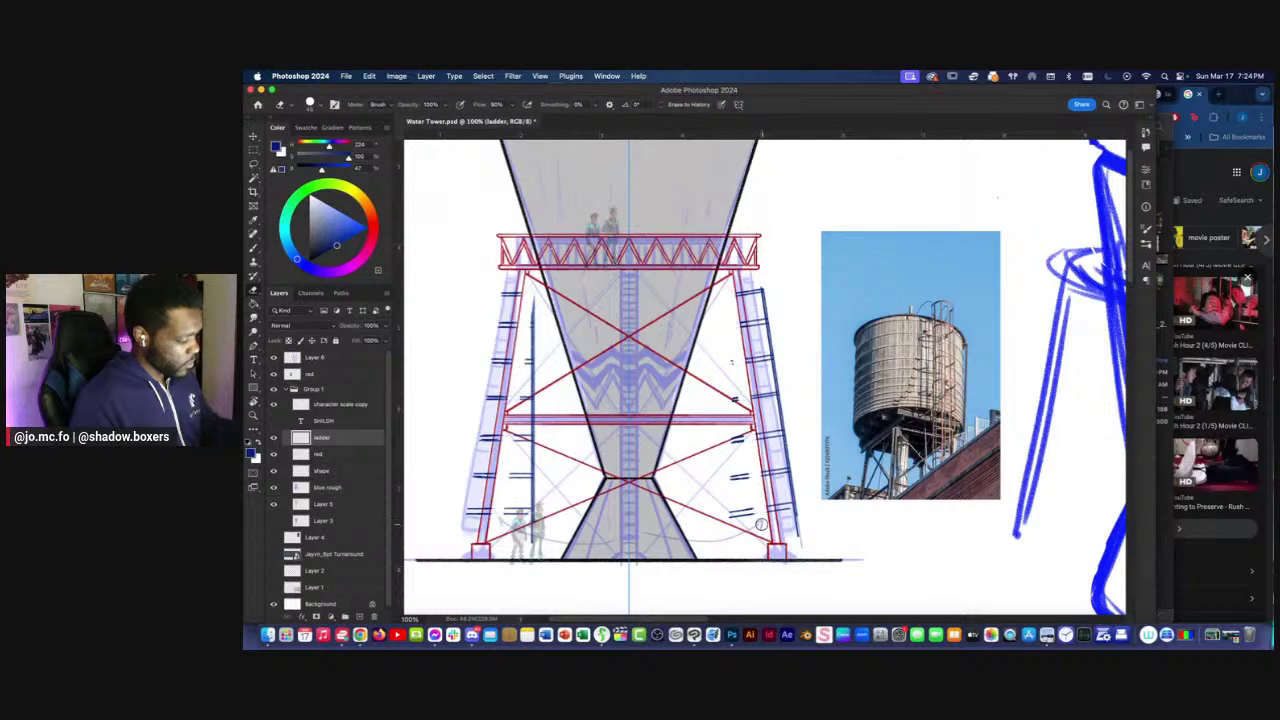
Erase the remaining crossbar stubs with a larger Eraser, and remove the leftover vertical rail beside the left leg.
{"action": "key", "text": "]"}
{"action": "key", "text": "]"}
{"action": "key", "text": "]"}
{"action": "mouse_move", "coordinate": [727, 333]}
{"action": "left_mouse_down"}
{"action": "mouse_move", "coordinate": [738, 498]}
{"action": "mouse_move", "coordinate": [743, 466]}
{"action": "left_mouse_up"}
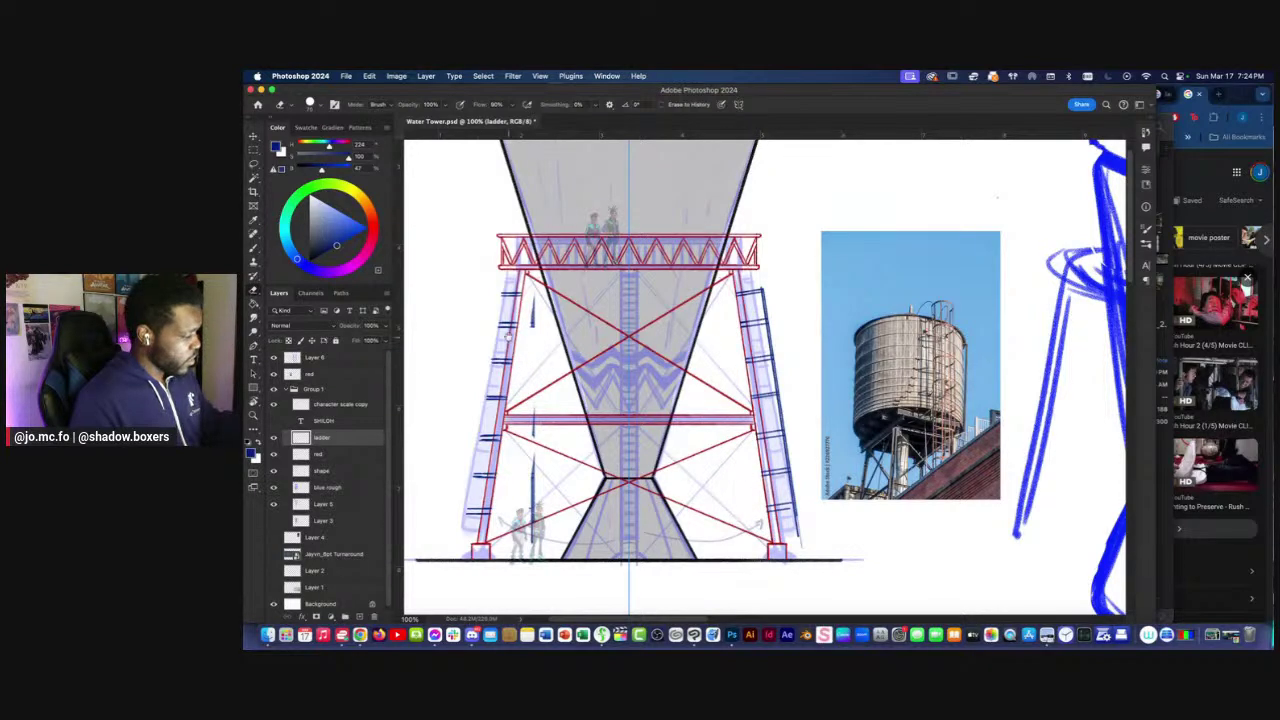
{"action": "left_click_drag", "start_coordinate": [520, 326], "coordinate": [565, 330]}
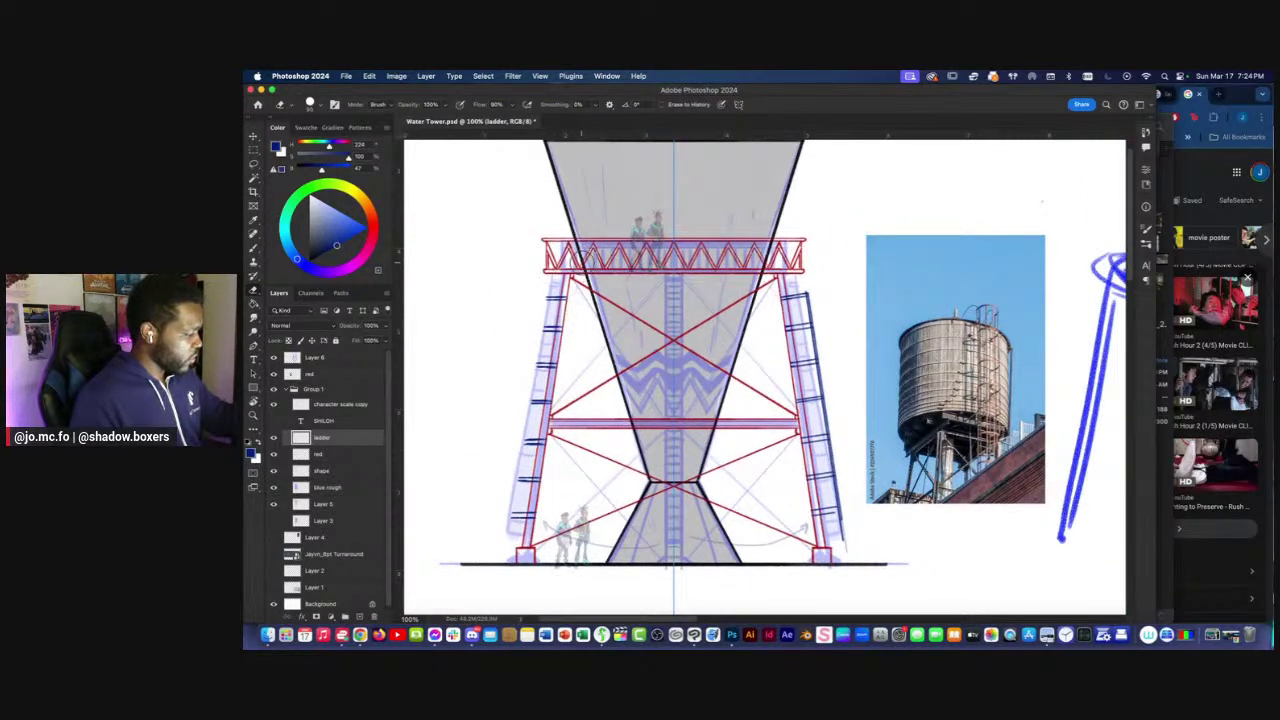
Duplicate the right ladder onto a new layer, flip it horizontally and place it along the outside of the left leg.
{"action": "left_click", "coordinate": [253, 163]}
{"action": "mouse_move", "coordinate": [803, 233]}
{"action": "left_mouse_down"}
{"action": "mouse_move", "coordinate": [775, 560]}
{"action": "mouse_move", "coordinate": [728, 386]}
{"action": "mouse_move", "coordinate": [578, 357]}
{"action": "left_mouse_up"}
{"action": "key", "text": "super+j"}
{"action": "key", "text": "ctrl+t"}
{"action": "left_click", "coordinate": [369, 76]}
{"action": "mouse_move", "coordinate": [430, 326]}
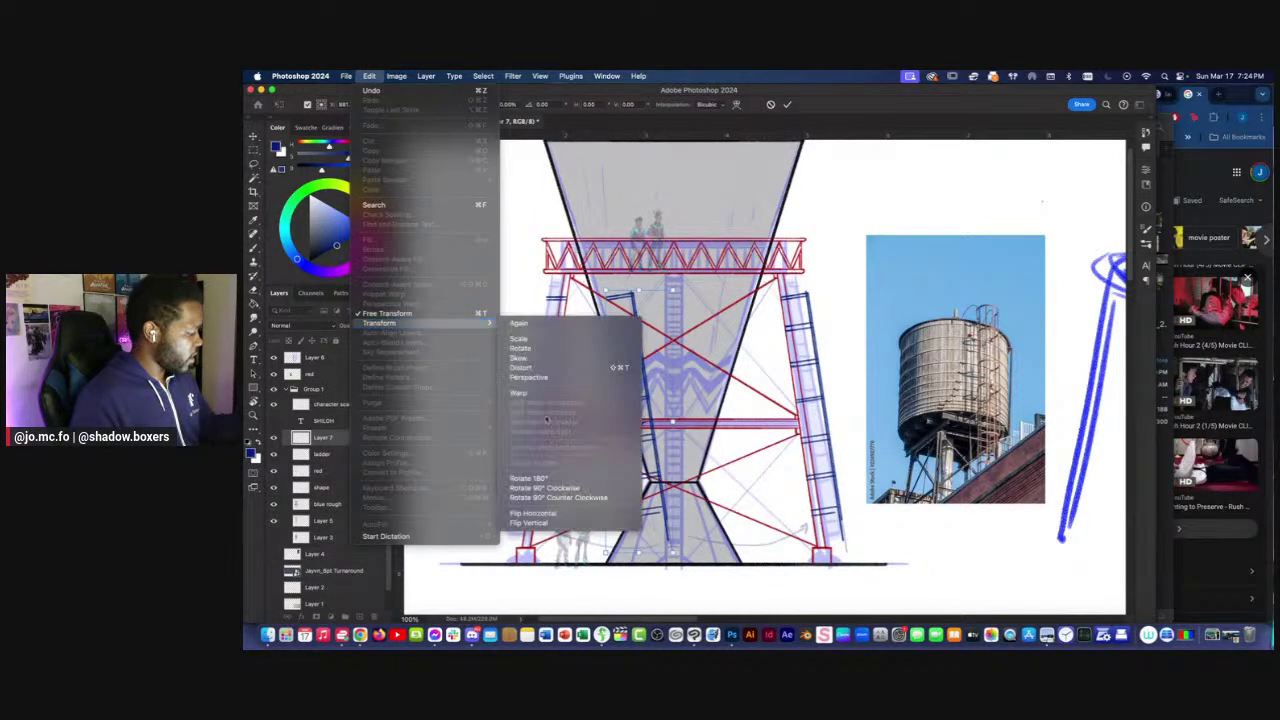
{"action": "left_click", "coordinate": [578, 511]}
{"action": "left_click_drag", "start_coordinate": [630, 481], "coordinate": [525, 468]}
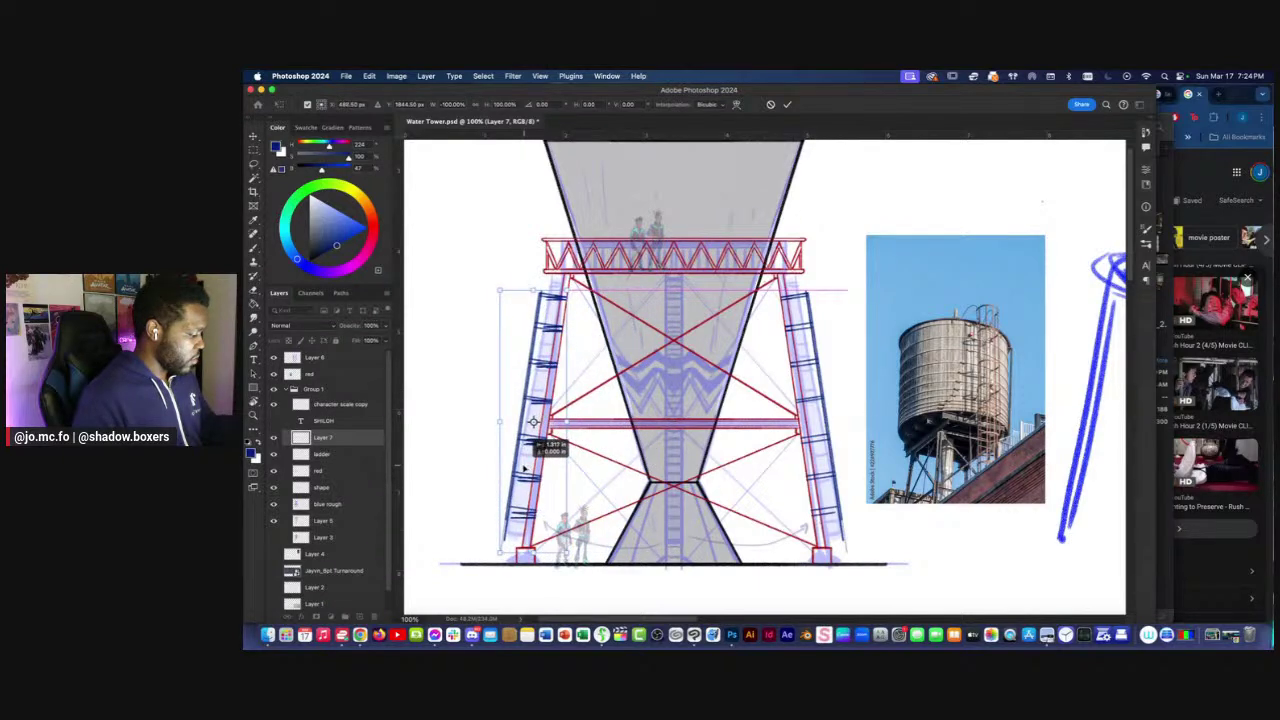
{"action": "key", "text": "Return"}
Compare the two ladder layers and merge the flipped copy on Layer 7 down into the ladder layer.
{"action": "left_click", "coordinate": [320, 454]}
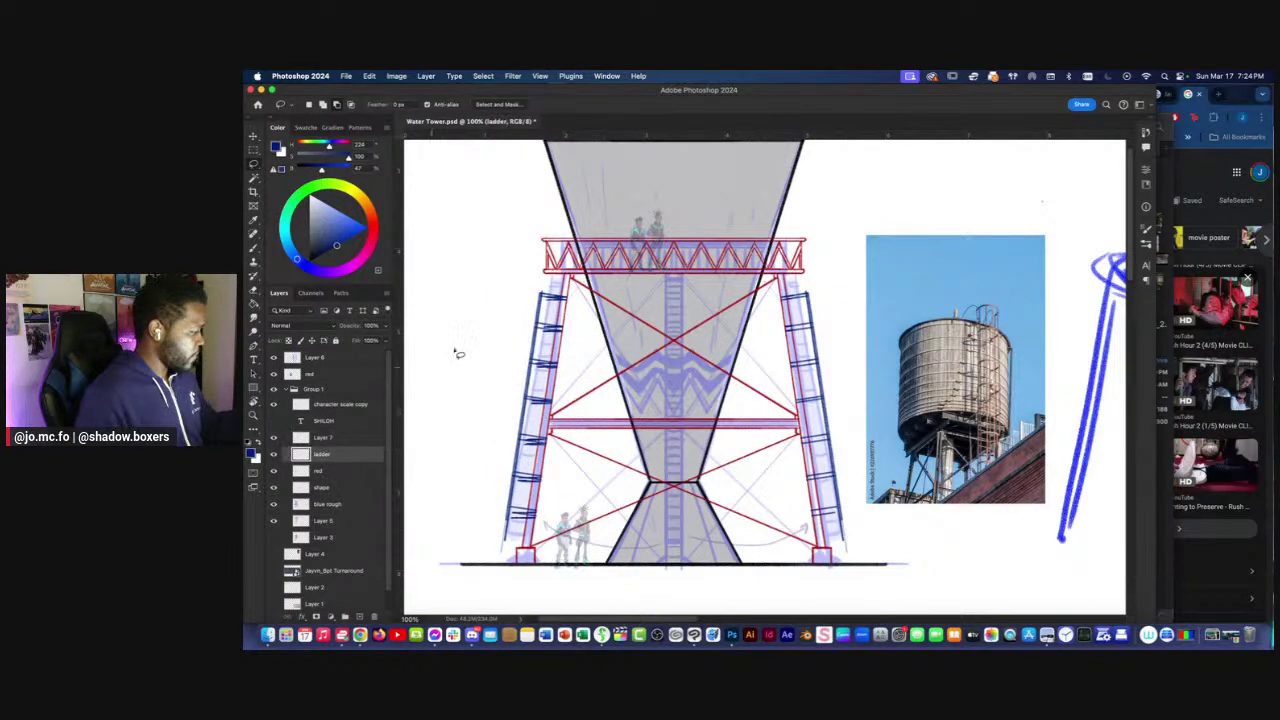
{"action": "key", "text": "super+minus"}
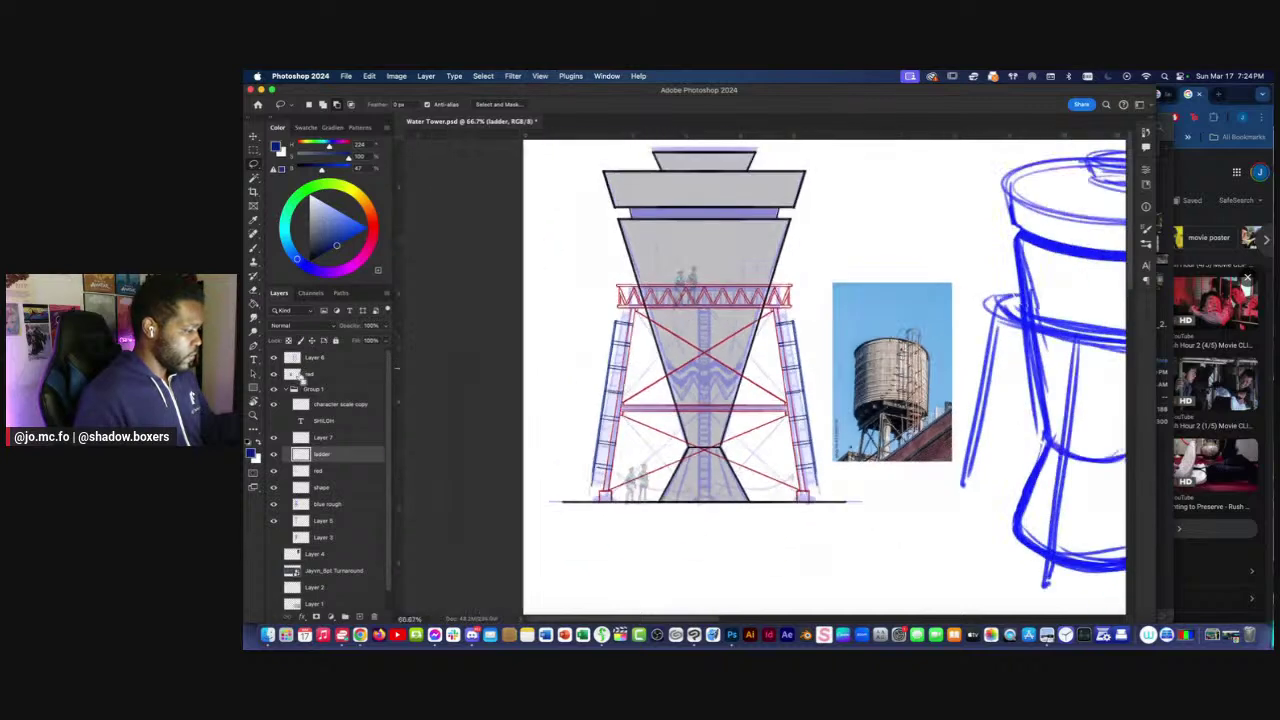
{"action": "key", "text": "super+plus"}
{"action": "scroll", "coordinate": [505, 477], "scroll_direction": "up", "scroll_amount": 2}
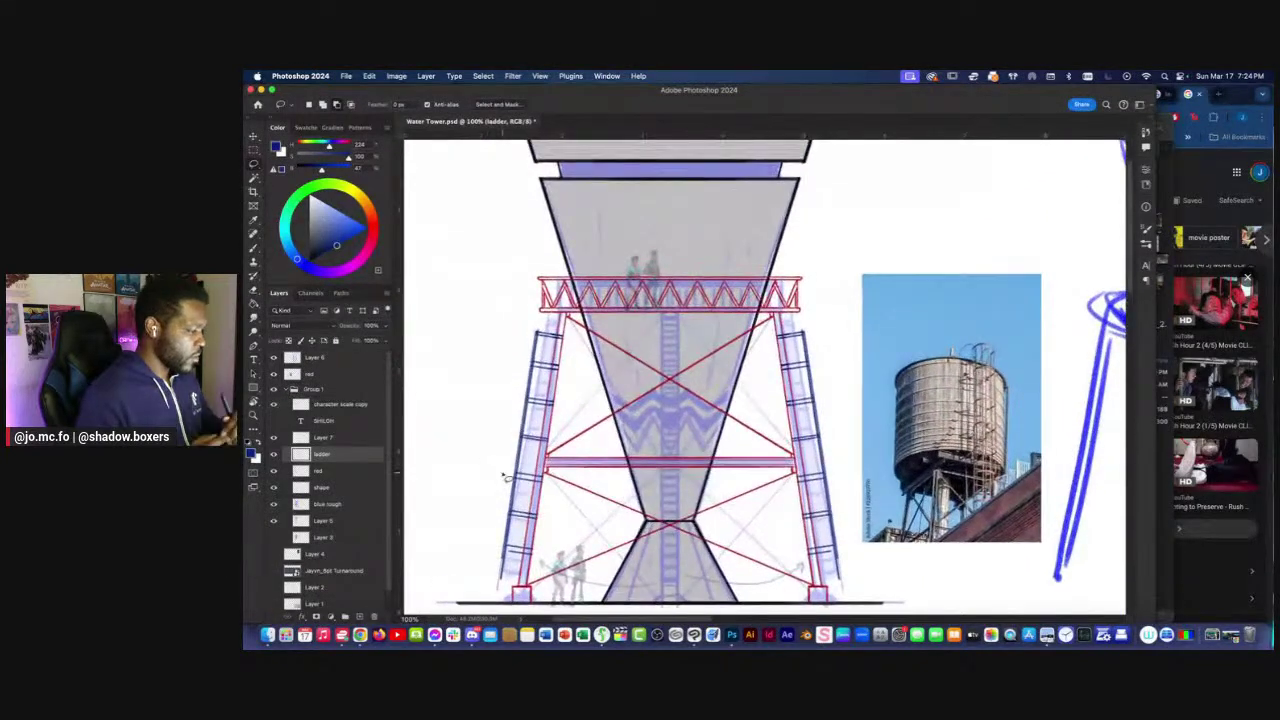
{"action": "left_click", "coordinate": [273, 455]}
{"action": "left_click", "coordinate": [273, 455]}
{"action": "left_click", "coordinate": [315, 438]}
{"action": "left_click", "coordinate": [274, 438]}
{"action": "left_click", "coordinate": [274, 438]}
{"action": "right_click", "coordinate": [326, 438]}
{"action": "left_click", "coordinate": [344, 400]}
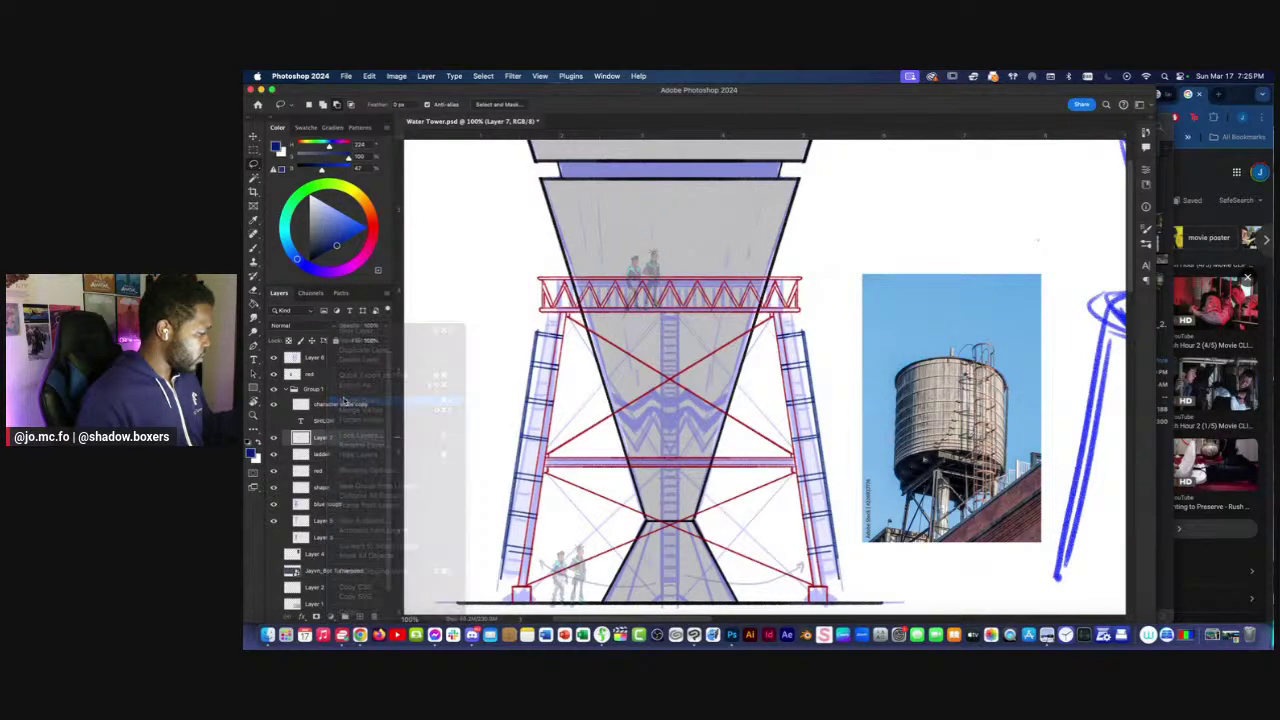
Hide the blue rough and Layer 5 sketch layers so only the clean tower linework shows.
{"action": "key", "text": "super+minus"}
{"action": "key", "text": "super+minus"}
{"action": "left_click", "coordinate": [274, 438]}
{"action": "left_click", "coordinate": [274, 438]}
{"action": "key", "text": "super+plus"}
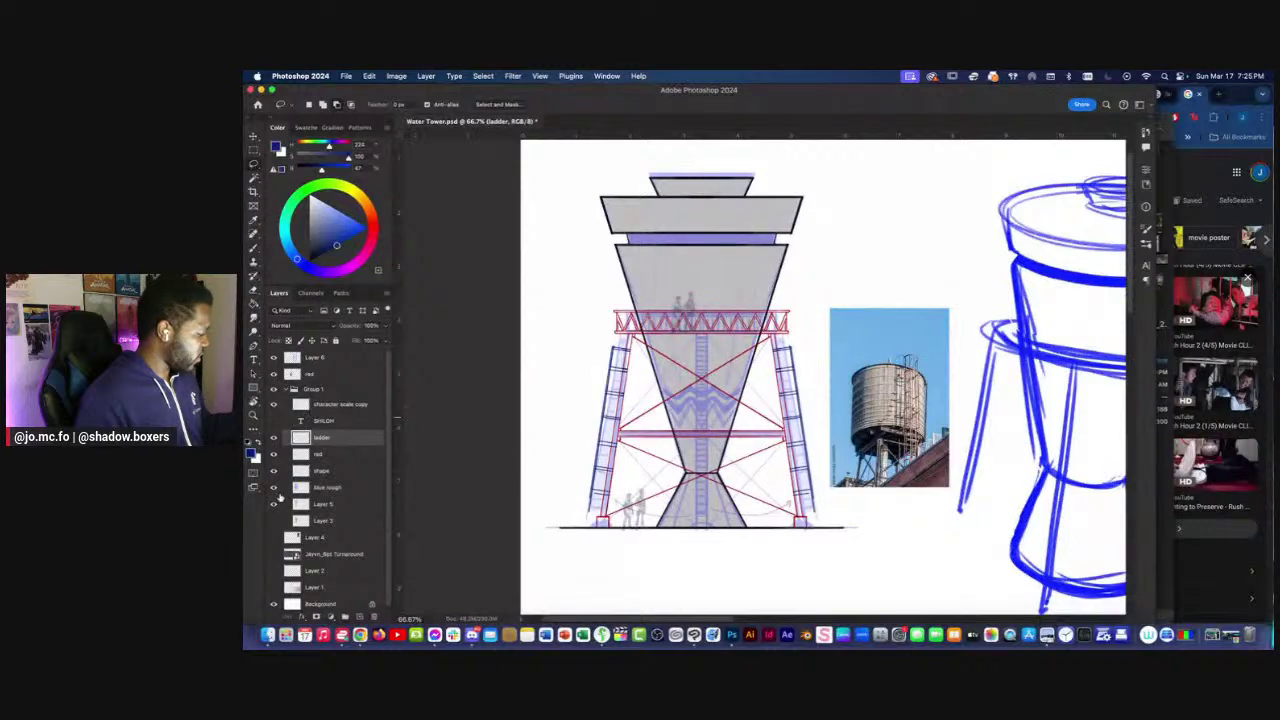
{"action": "left_click", "coordinate": [274, 503]}
{"action": "key", "text": "super+minus"}
{"action": "key", "text": "super+minus"}
{"action": "key", "text": "super+plus"}
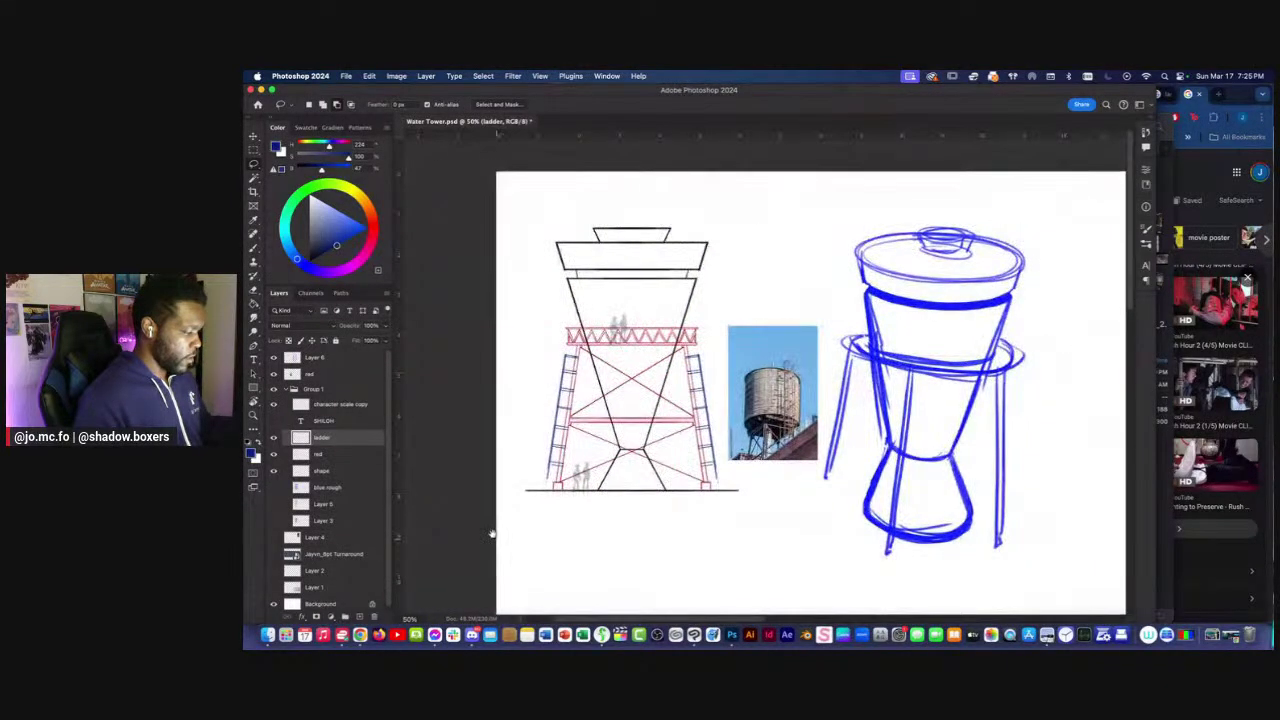
{"action": "left_click_drag", "start_coordinate": [492, 534], "coordinate": [504, 540]}
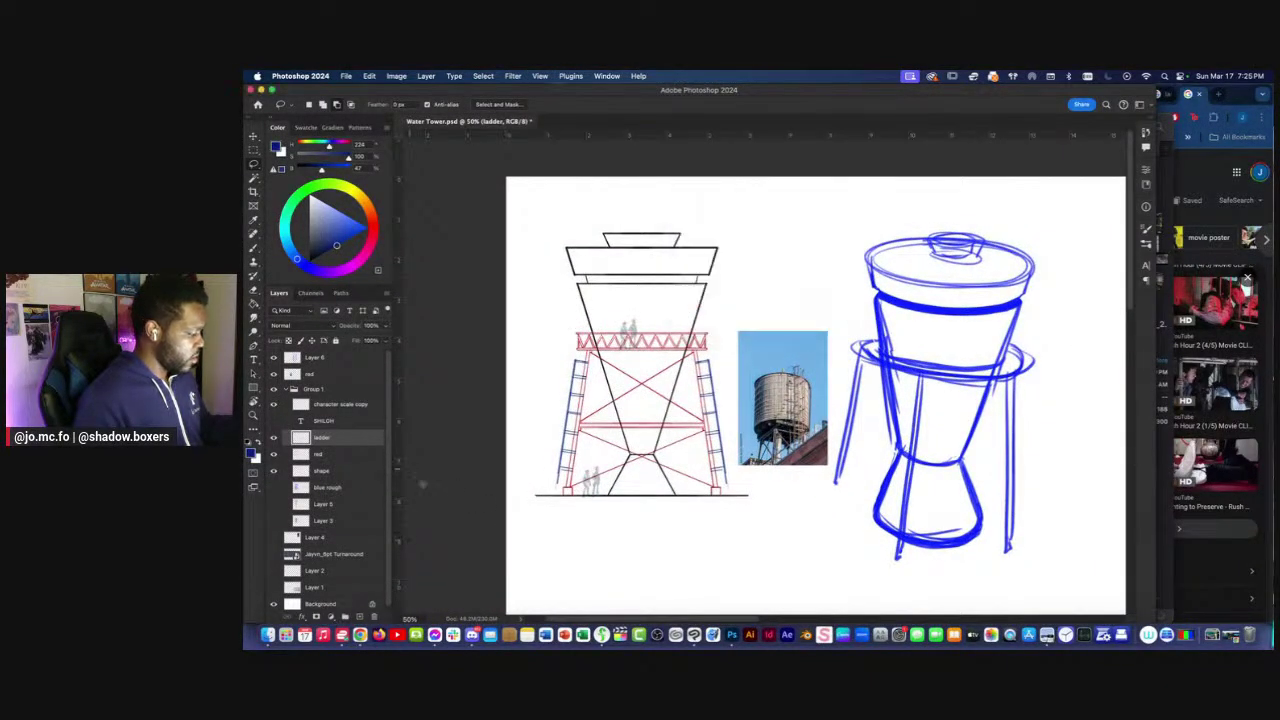
Erase the stray line below the lower end of the right ladder's outer rail.
{"action": "key", "text": "super+plus"}
{"action": "key", "text": "super+plus"}
{"action": "key", "text": "b"}
{"action": "key", "text": "super+plus"}
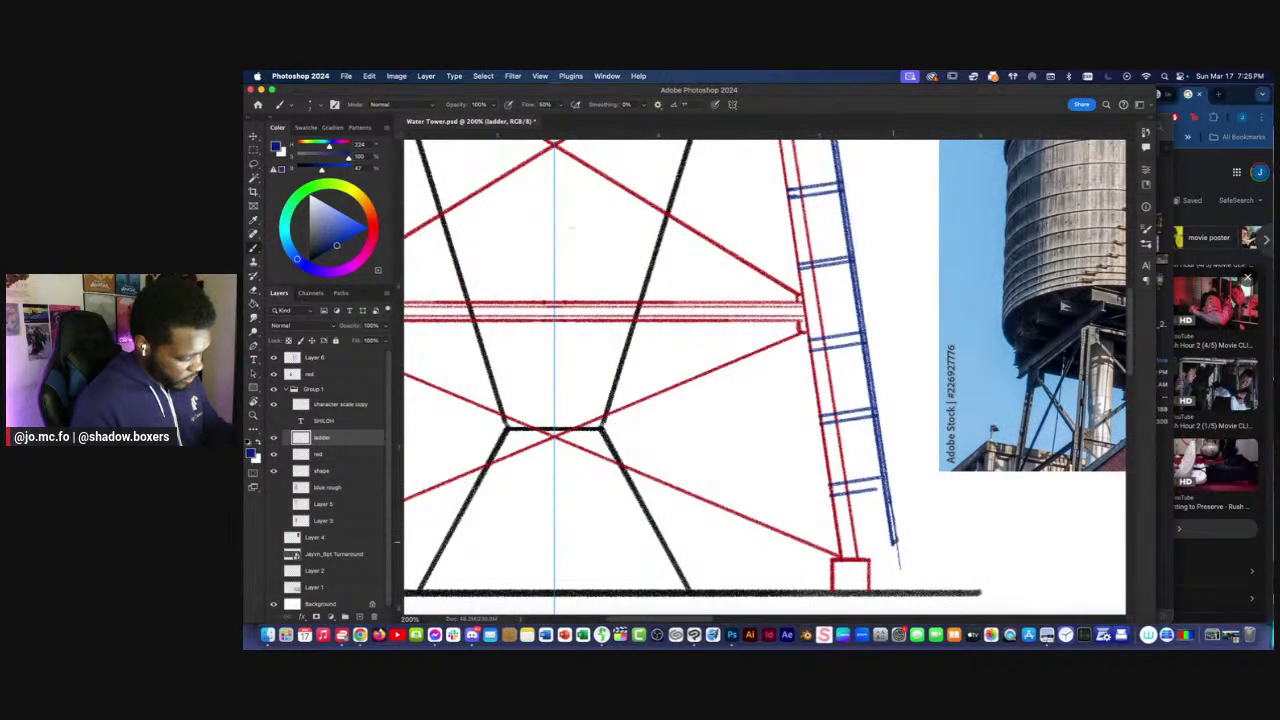
{"action": "key", "text": "e"}
{"action": "left_click_drag", "start_coordinate": [900, 564], "coordinate": [897, 560]}
{"action": "left_click_drag", "start_coordinate": [795, 502], "coordinate": [788, 470]}
{"action": "key", "text": "super+minus"}
{"action": "left_click_drag", "start_coordinate": [634, 531], "coordinate": [704, 531]}
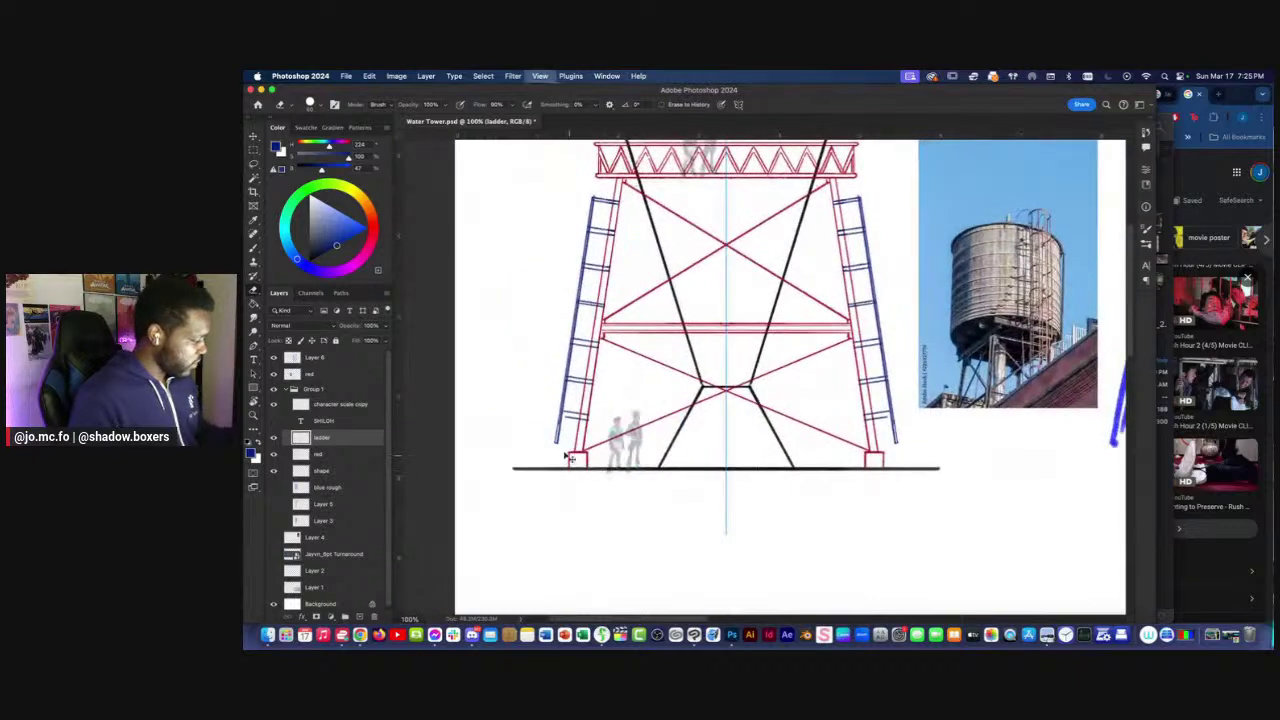
Trim the ladders' outer rails at their lower ends and close them off with brushed bottom crossbars.
{"action": "key", "text": "super+plus"}
{"action": "scroll", "coordinate": [515, 470], "scroll_direction": "left", "scroll_amount": 3}
{"action": "left_click_drag", "start_coordinate": [505, 461], "coordinate": [543, 451]}
{"action": "key", "text": "b"}
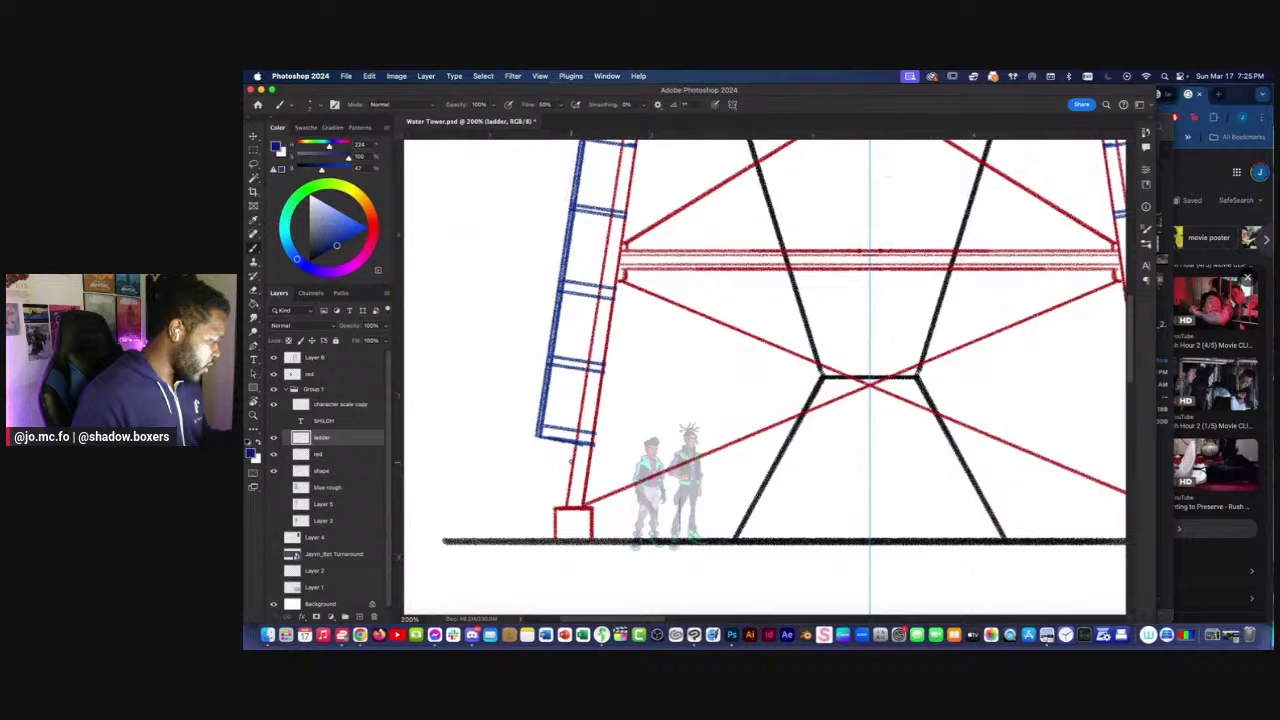
{"action": "key", "text": "super+minus"}
{"action": "scroll", "coordinate": [840, 380], "scroll_direction": "up", "scroll_amount": 1}
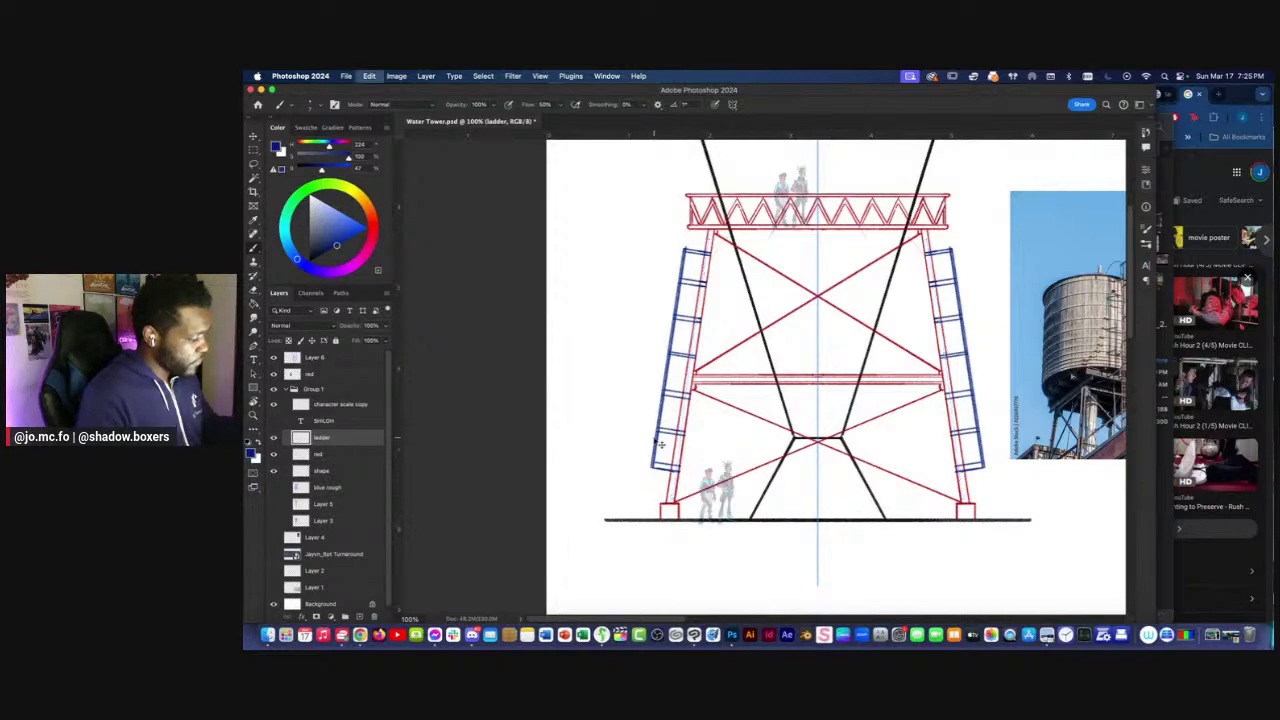
{"action": "left_click_drag", "start_coordinate": [645, 436], "coordinate": [597, 466]}
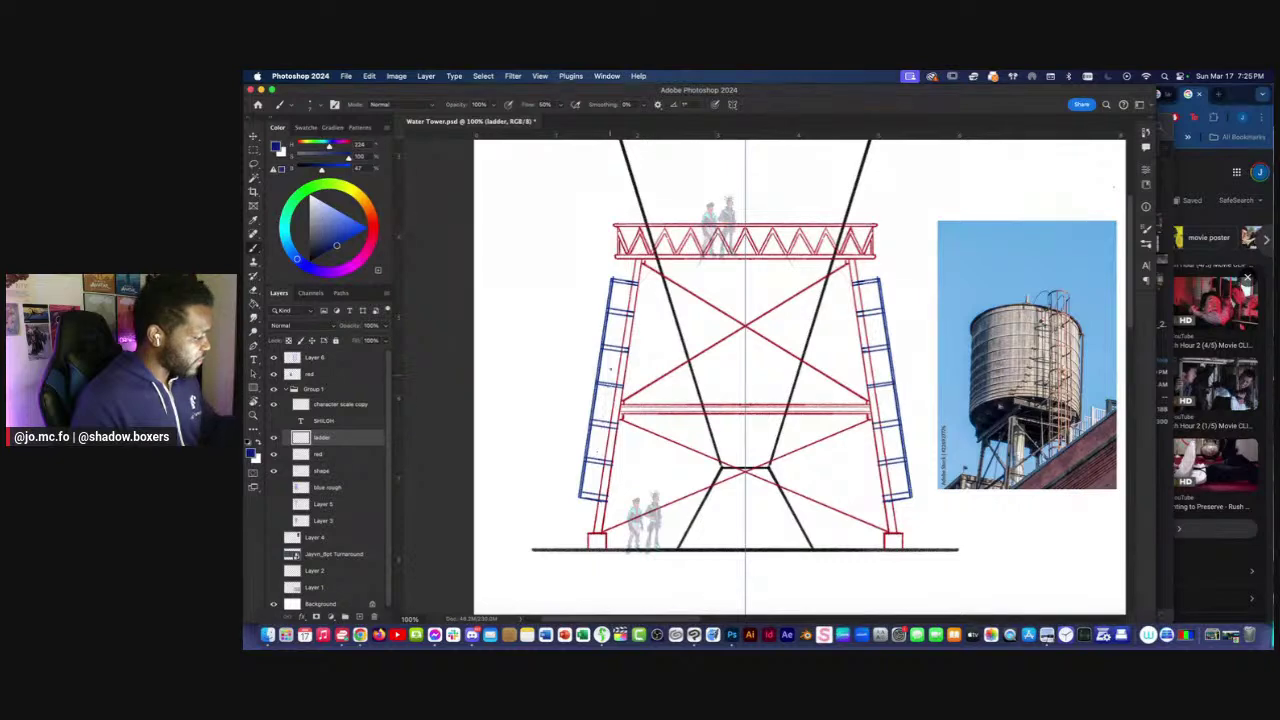
Draw mirrored blue circles at both lower corners of the platform truss, above the ladders.
{"action": "key", "text": "super+plus"}
{"action": "left_click_drag", "start_coordinate": [609, 274], "coordinate": [693, 452]}
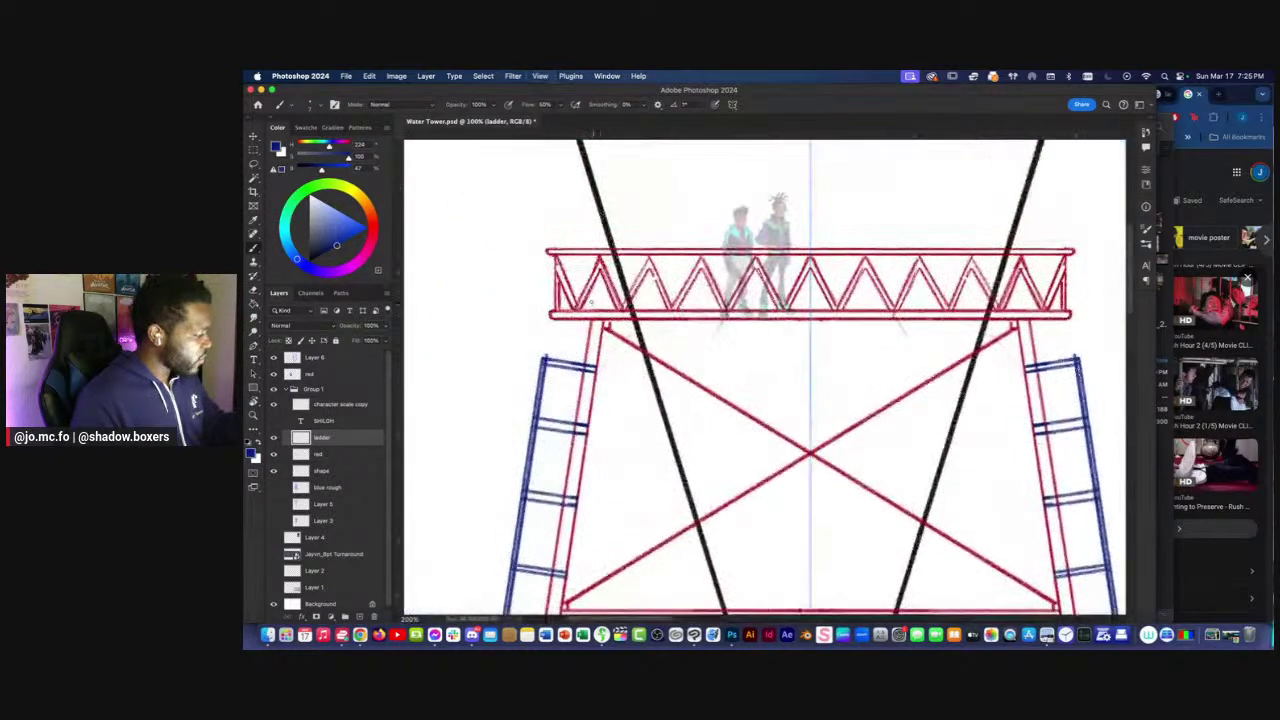
{"action": "left_click_drag", "start_coordinate": [594, 317], "coordinate": [581, 331]}
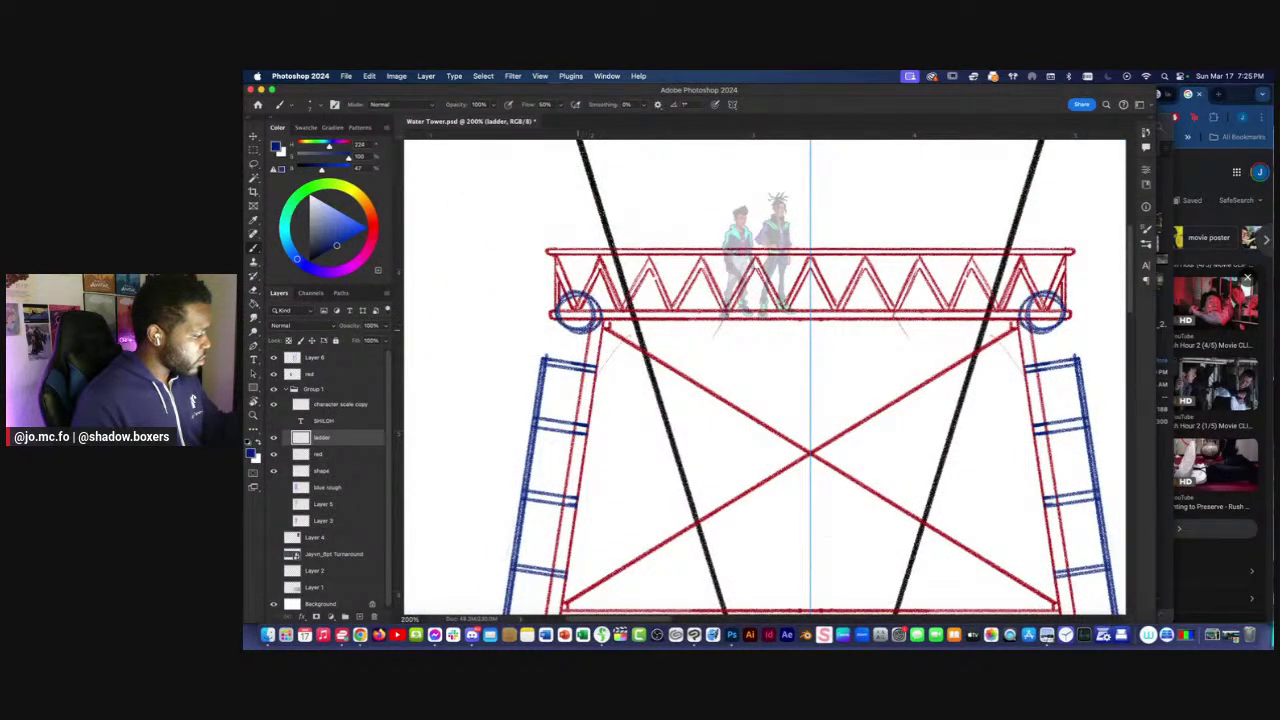
{"action": "key", "text": "super+minus"}
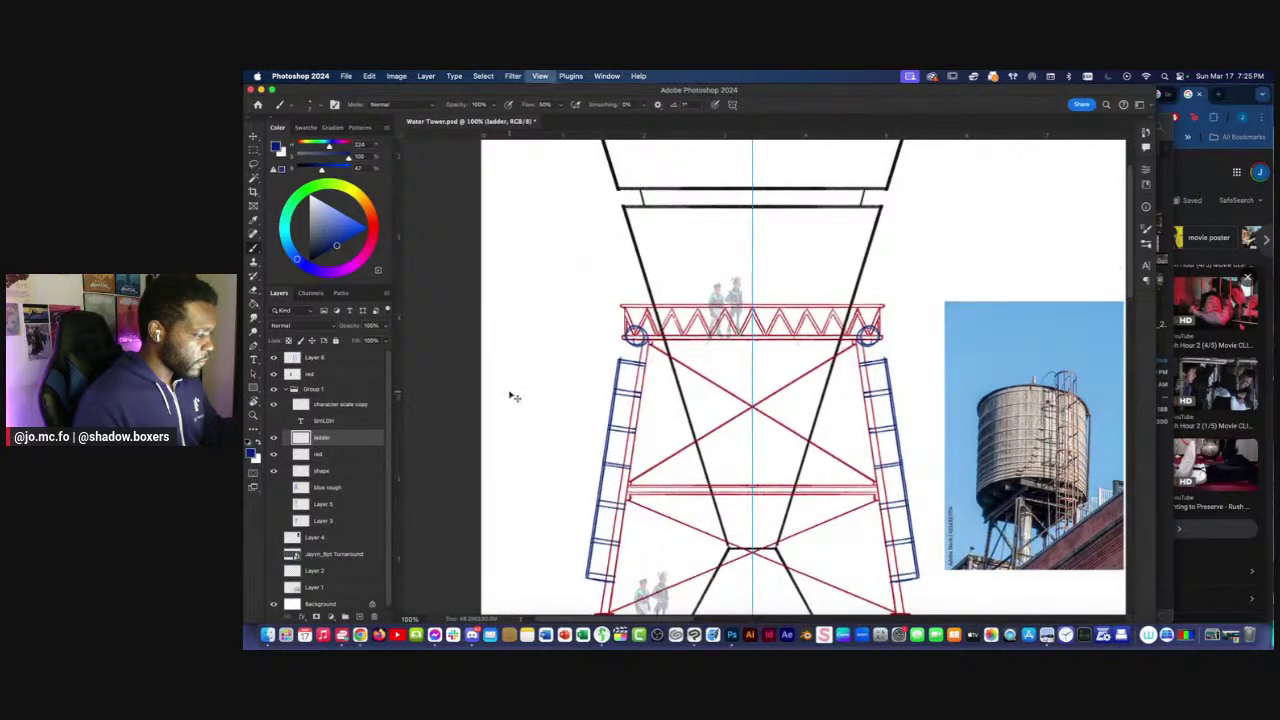
Mark both ends of the platform ring in the perspective sketch with small dark circles on Layer 6.
{"action": "key", "text": "super+minus"}
{"action": "left_click_drag", "start_coordinate": [520, 393], "coordinate": [501, 414]}
{"action": "key", "text": "super+plus"}
{"action": "key", "text": "super+minus"}
{"action": "left_click_drag", "start_coordinate": [600, 428], "coordinate": [412, 427]}
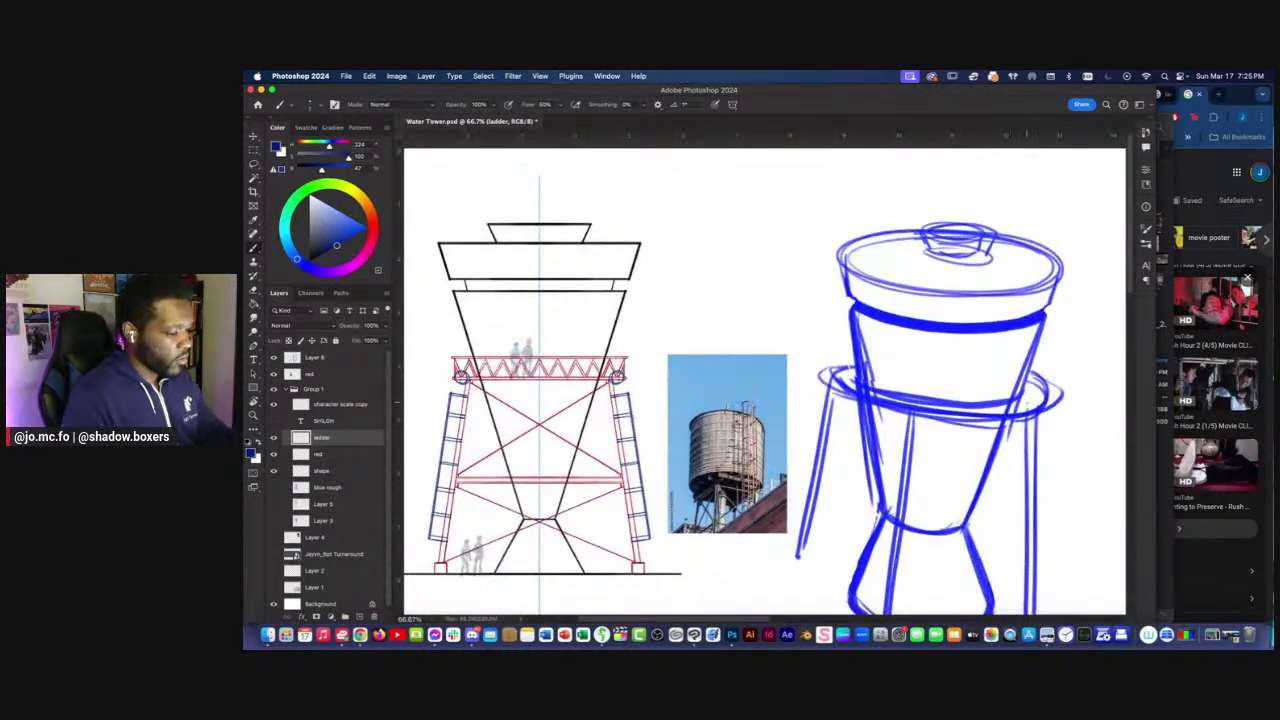
{"action": "left_click", "coordinate": [325, 357]}
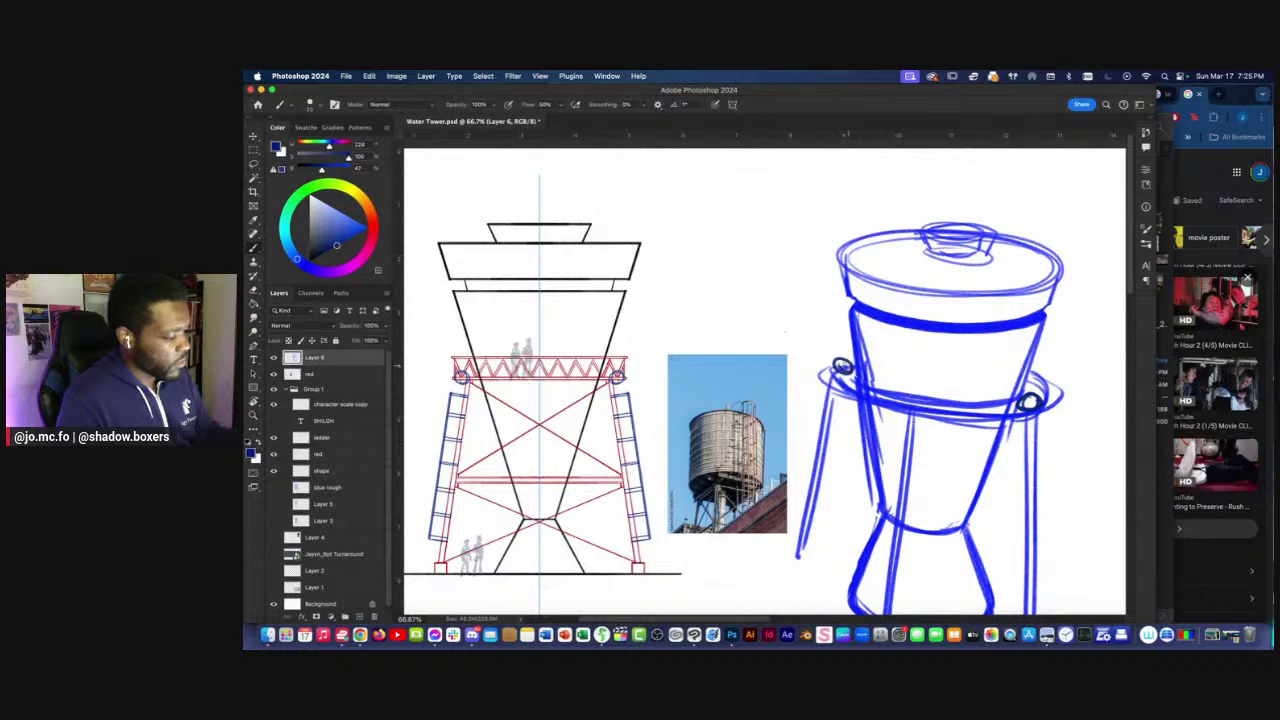
{"action": "key", "text": "super+minus"}
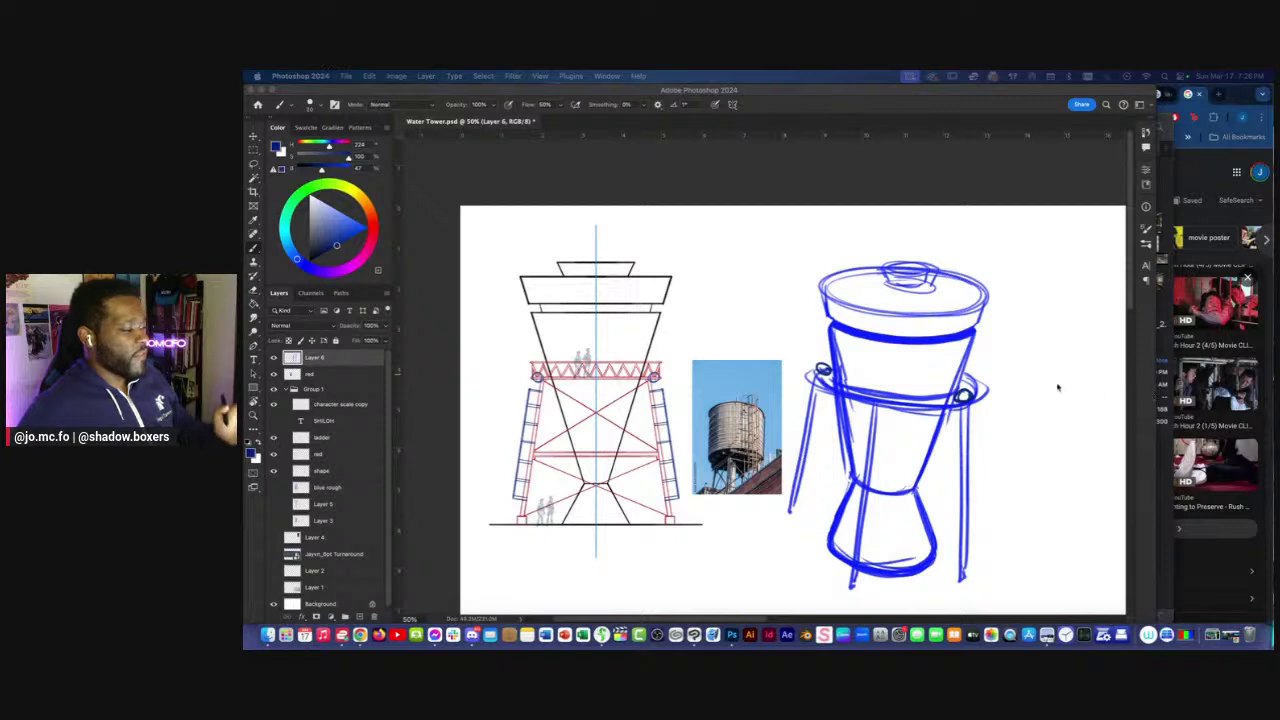
{"action": "scroll", "coordinate": [1057, 386], "scroll_direction": "left", "scroll_amount": 3}
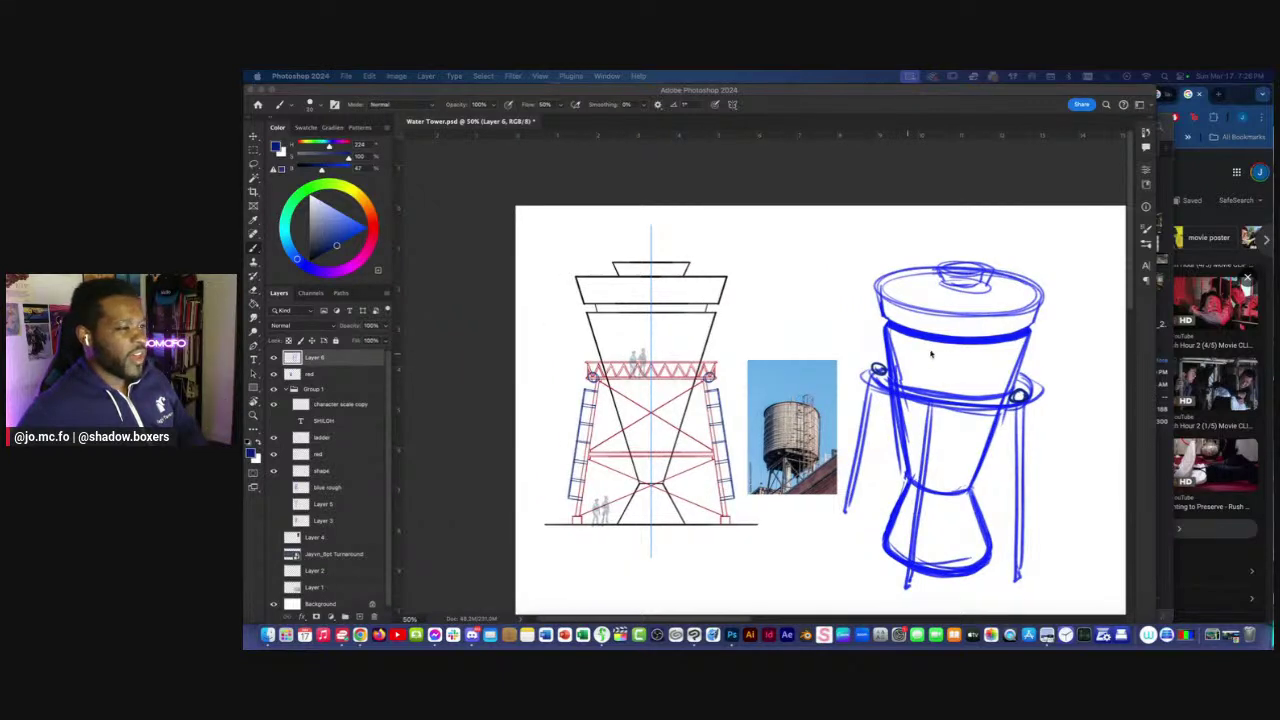
{"action": "scroll", "coordinate": [930, 354], "scroll_direction": "left", "scroll_amount": 2}
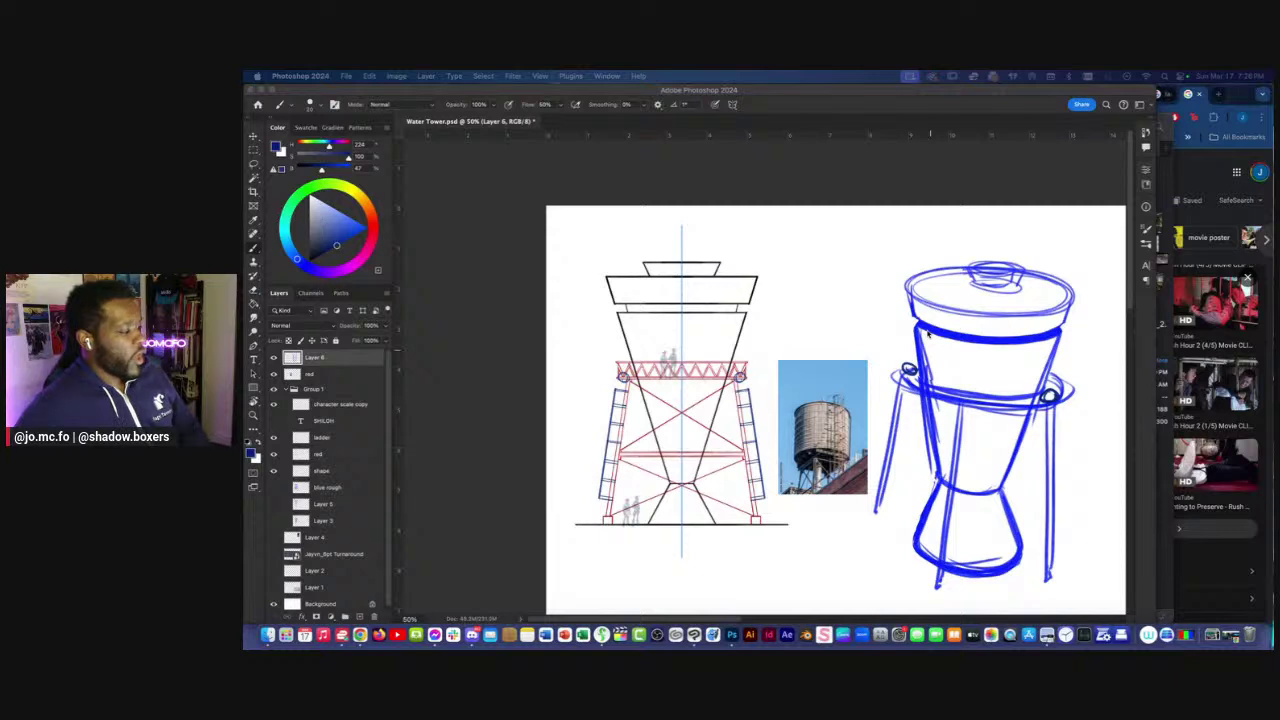
Lasso the right ladder and its circle on the ladder layer, delete them and deselect.
{"action": "left_click", "coordinate": [289, 440]}
{"action": "key", "text": "l"}
{"action": "left_click_drag", "start_coordinate": [760, 370], "coordinate": [685, 318]}
{"action": "key", "text": "BackSpace"}
{"action": "key", "text": "super+d"}
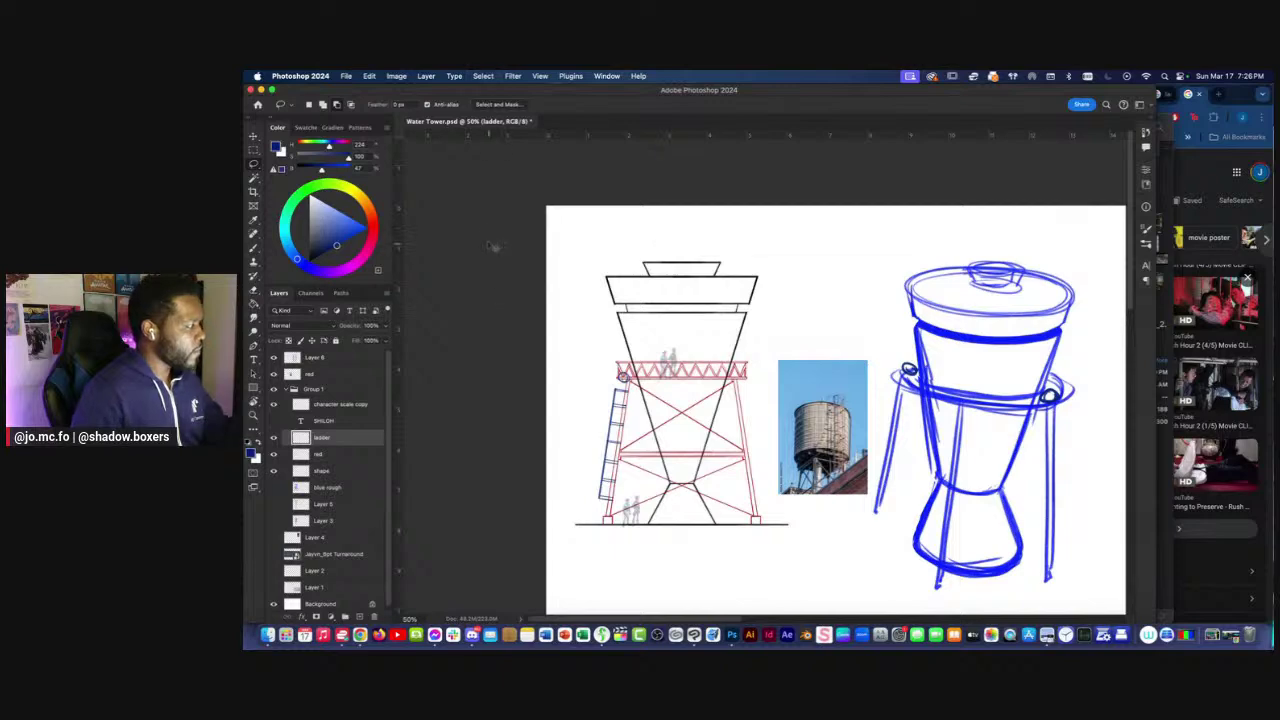
Turn off the Brush tool's paint symmetry.
{"action": "key", "text": "super+="}
{"action": "key", "text": "b"}
{"action": "left_click_drag", "start_coordinate": [574, 275], "coordinate": [660, 262]}
{"action": "left_click", "coordinate": [732, 105]}
{"action": "left_click", "coordinate": [750, 111]}
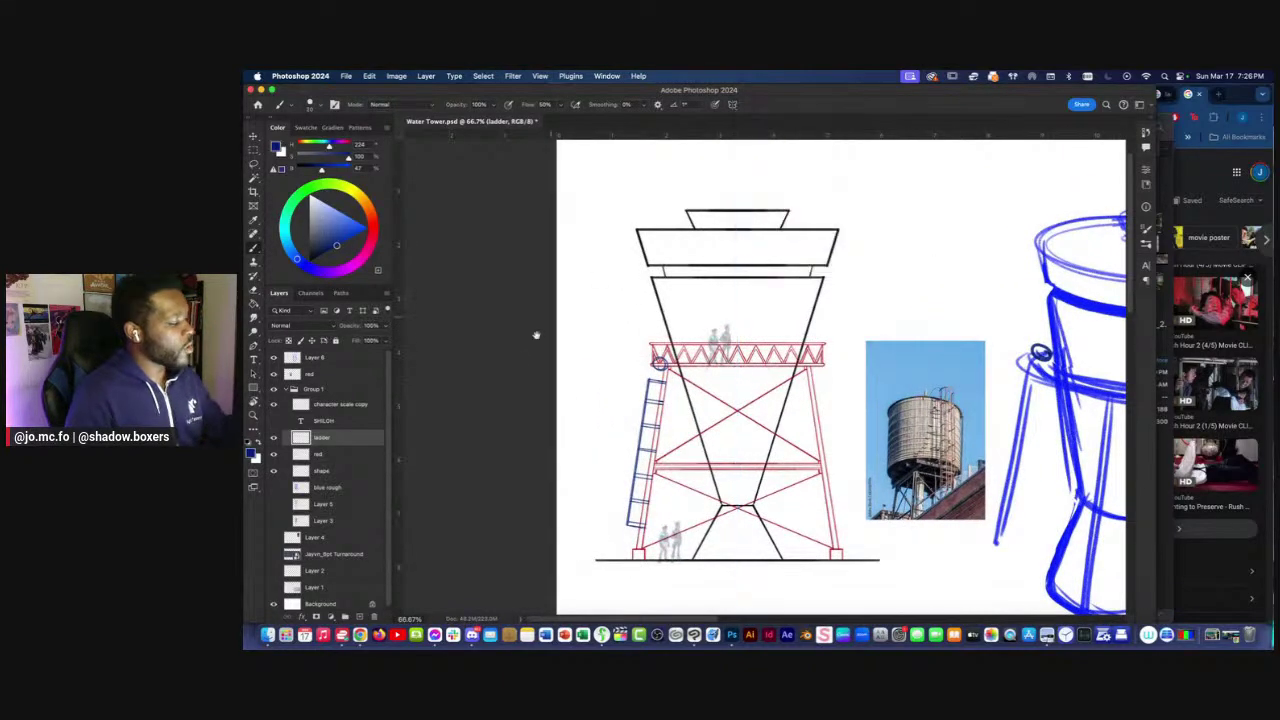
Lasso and delete the remaining circle at the platform's left corner, then clear the selection.
{"action": "key", "text": "super+plus"}
{"action": "key", "text": "l"}
{"action": "left_click_drag", "start_coordinate": [608, 368], "coordinate": [591, 340]}
{"action": "key", "text": "BackSpace"}
{"action": "left_click_drag", "start_coordinate": [507, 362], "coordinate": [557, 305]}
{"action": "key", "text": "super+d"}
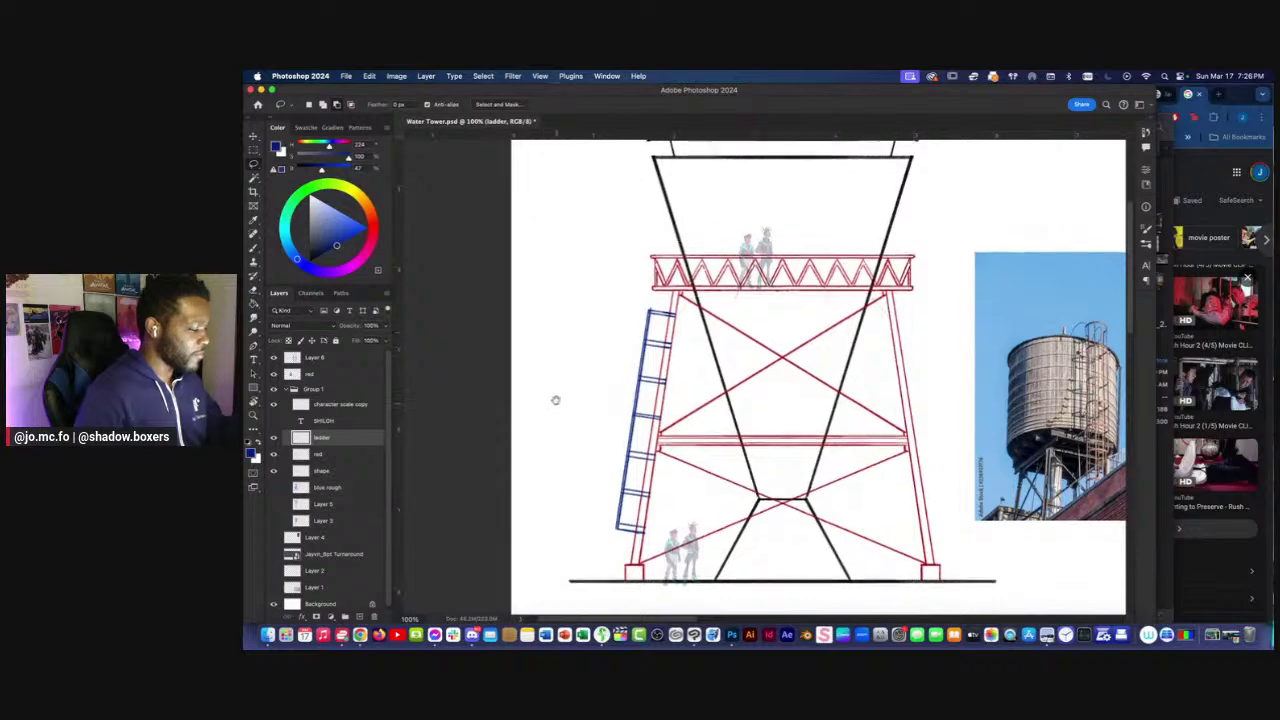
Save the water tower document.
{"action": "key", "text": "b"}
{"action": "scroll", "coordinate": [565, 400], "scroll_direction": "right", "scroll_amount": 2}
{"action": "key", "text": "super+minus"}
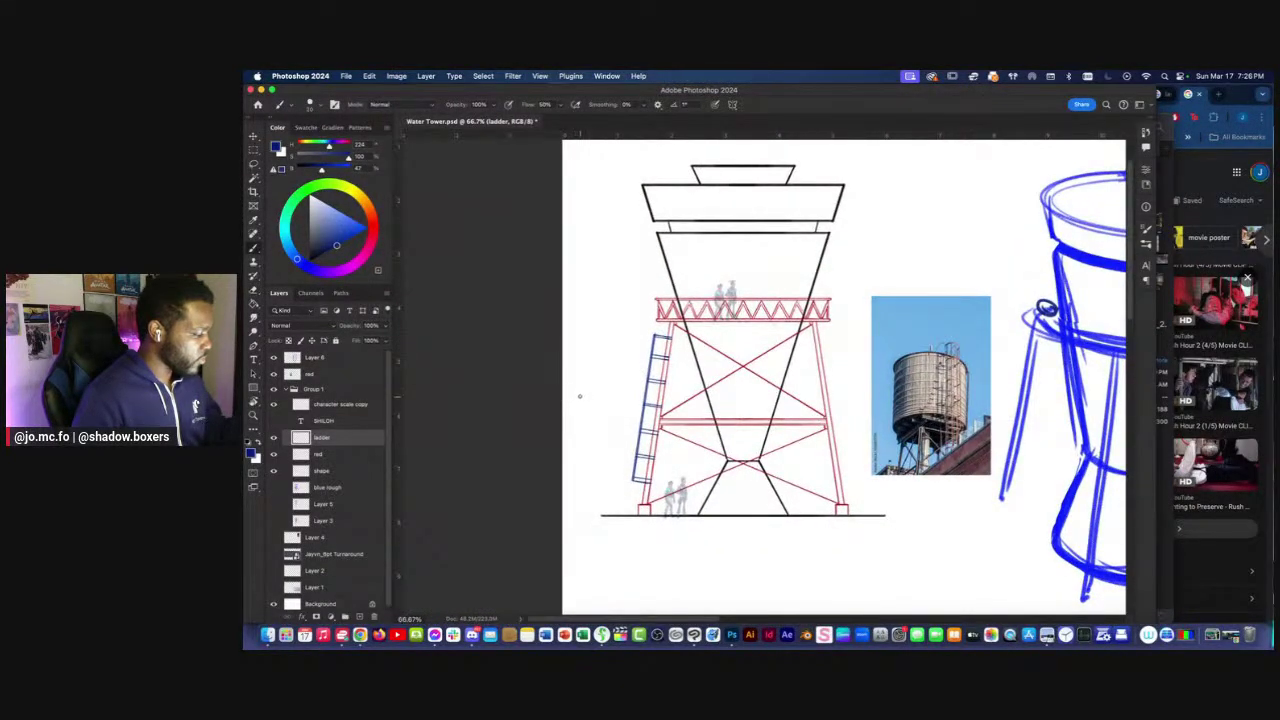
{"action": "left_click_drag", "start_coordinate": [594, 393], "coordinate": [576, 411]}
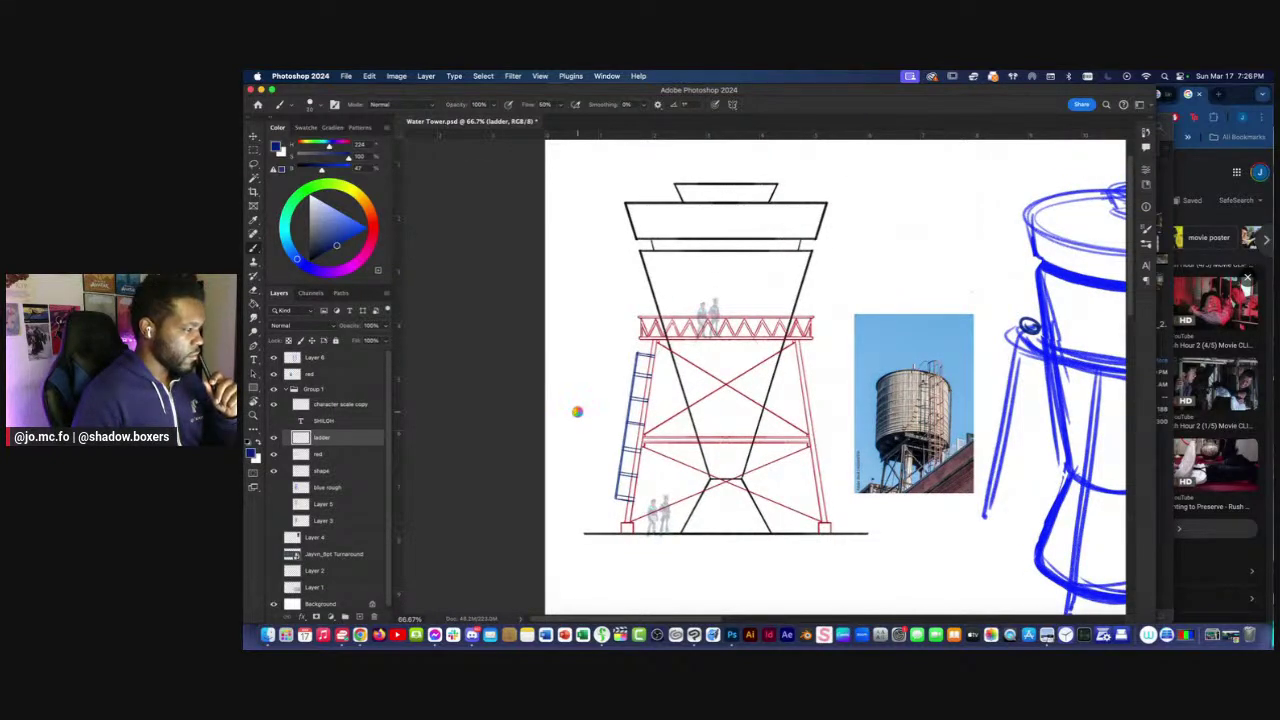
{"action": "key", "text": "super+s"}
{"action": "key", "text": "super+minus"}
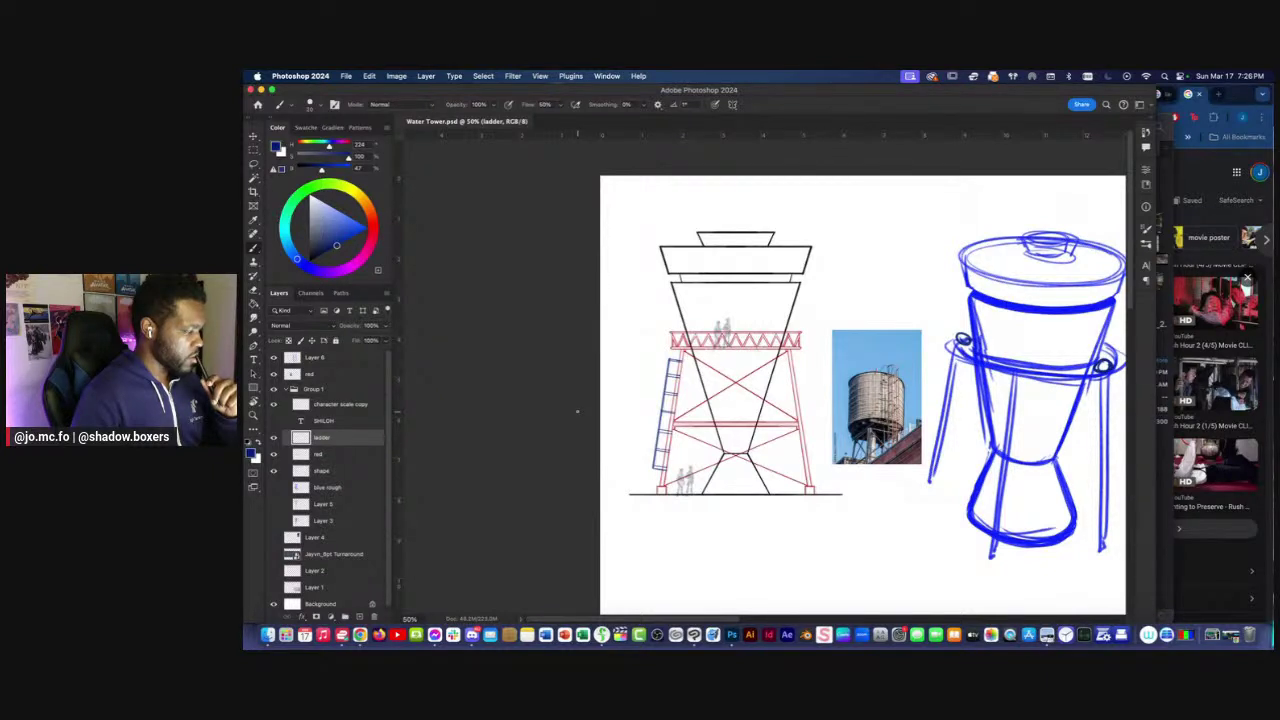
Select the platform railing on the red layer with a rectangular marquee, adjust its height with Free Transform, apply it and deselect.
{"action": "key", "text": "super+equal"}
{"action": "key", "text": "super+equal"}
{"action": "key", "text": "super+equal"}
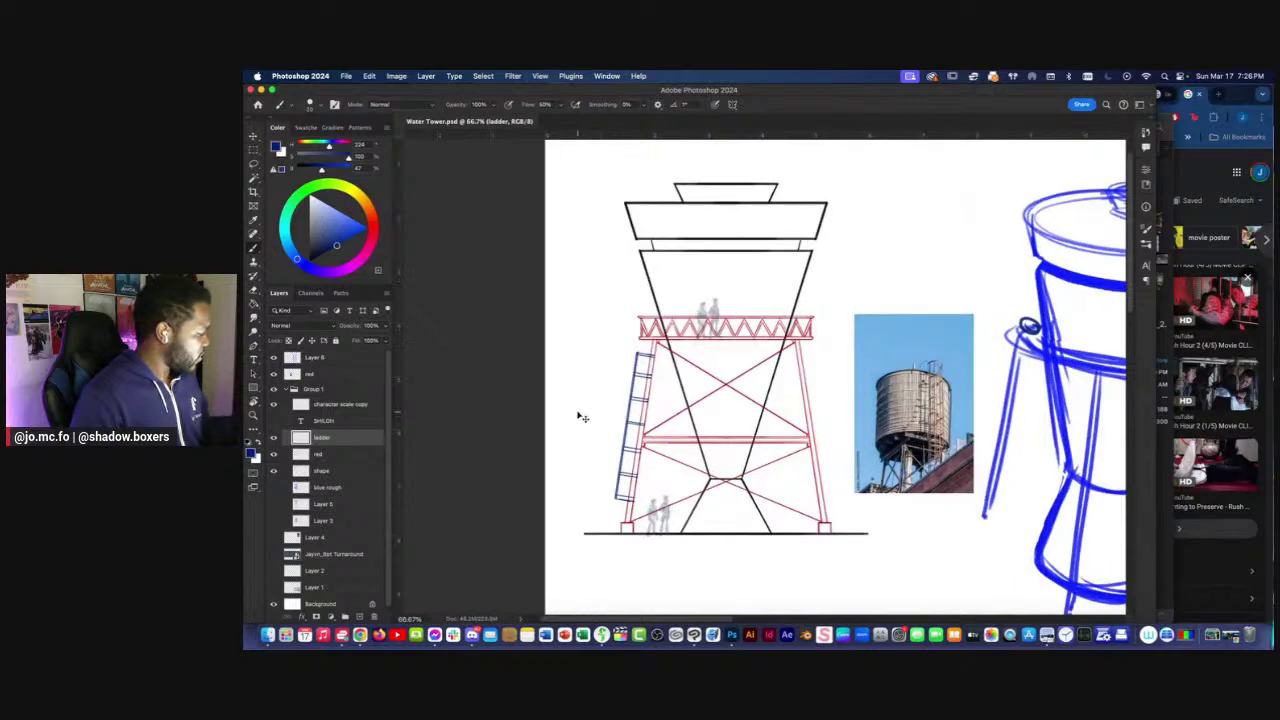
{"action": "left_click", "coordinate": [581, 417], "text": "super"}
{"action": "key", "text": "super+equal"}
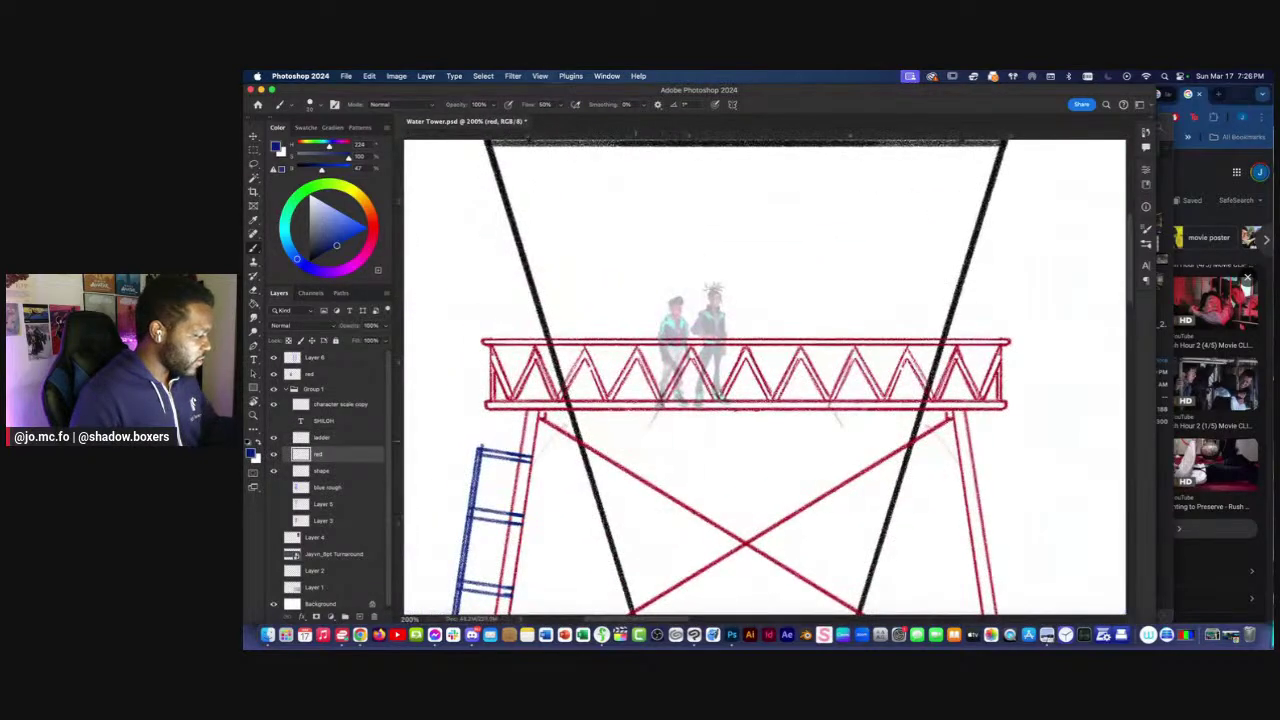
{"action": "left_click", "coordinate": [254, 151]}
{"action": "left_click_drag", "start_coordinate": [1040, 282], "coordinate": [459, 399]}
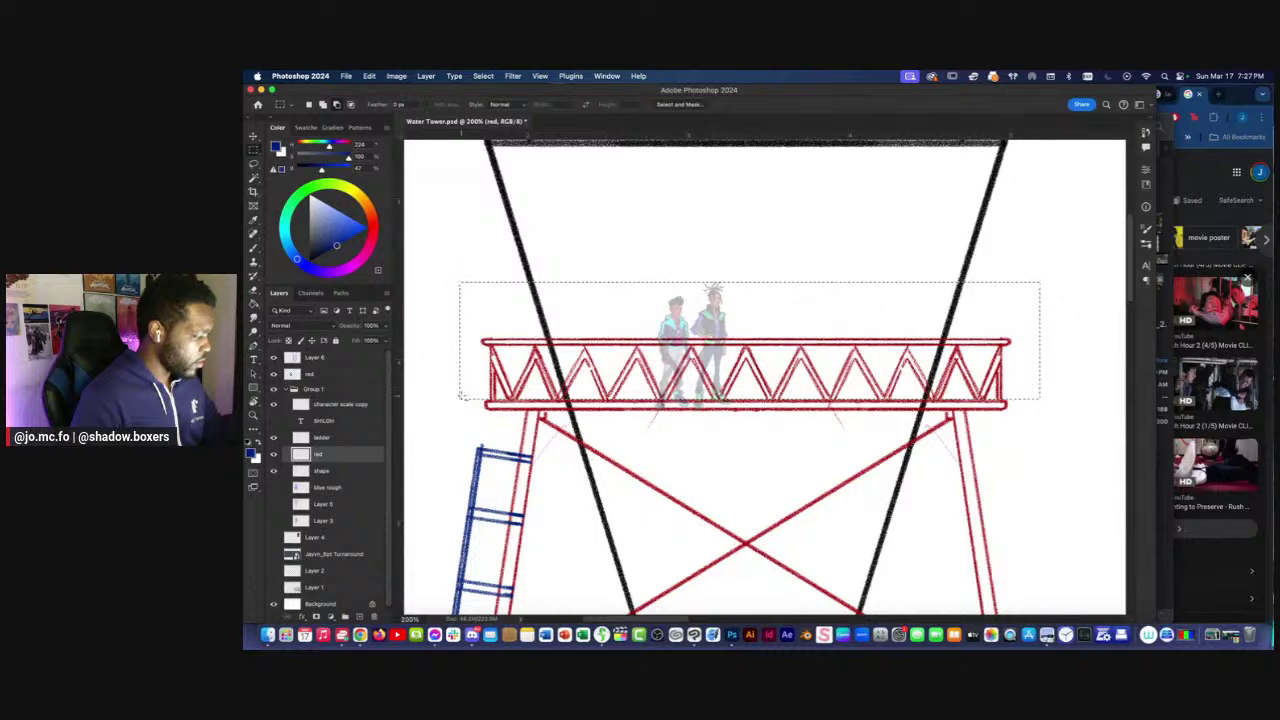
{"action": "key", "text": "super+t"}
{"action": "left_click_drag", "start_coordinate": [746, 283], "coordinate": [743, 284]}
{"action": "key", "text": "Return"}
{"action": "key", "text": "super+d"}
{"action": "key", "text": "super+minus"}
{"action": "key", "text": "super+minus"}
{"action": "key", "text": "super+minus"}
{"action": "key", "text": "super+minus"}
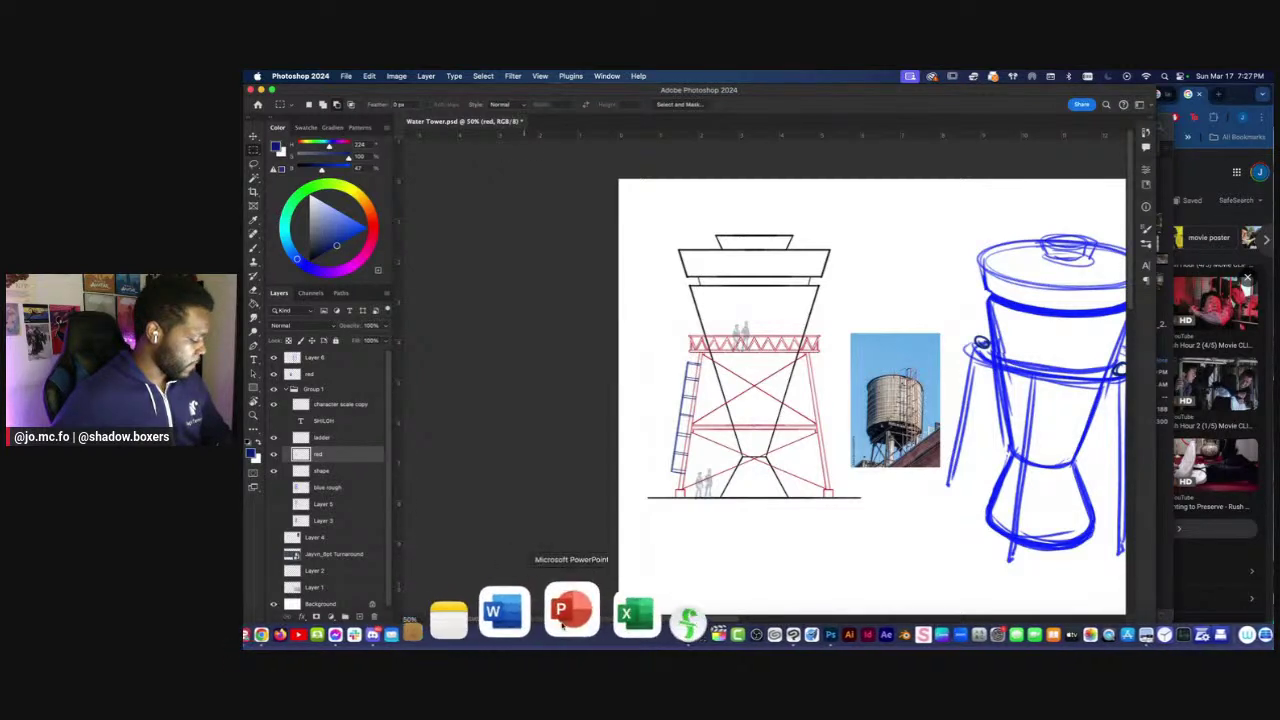
{"action": "left_click", "coordinate": [600, 625]}
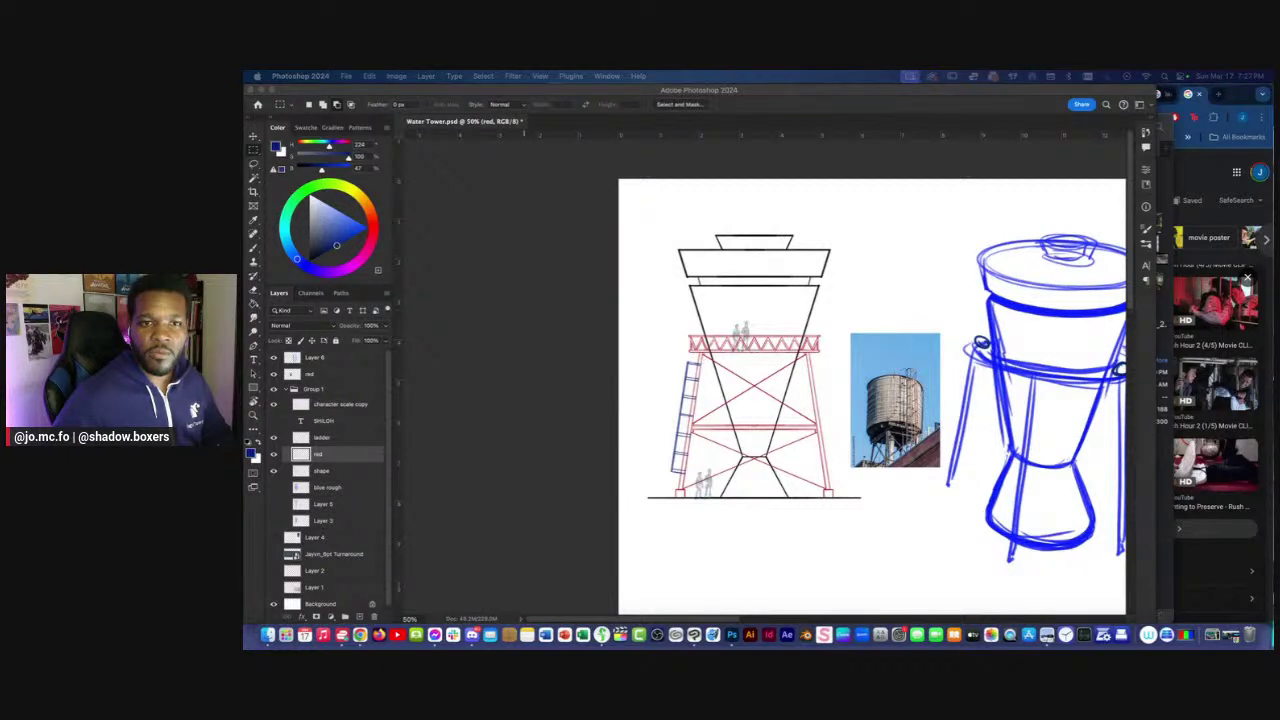
{"action": "left_click", "coordinate": [574, 356]}
Show the SHILOH text layer on the tank and select it.
{"action": "key", "text": "super+plus"}
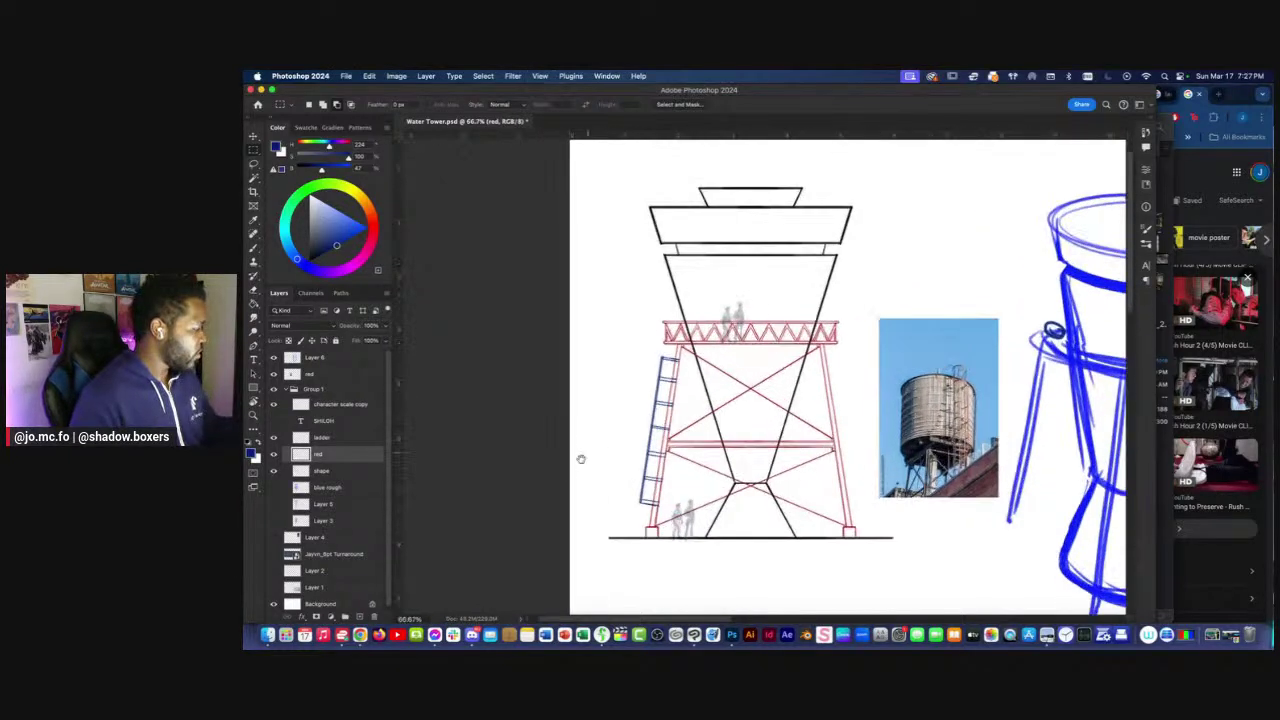
{"action": "left_click_drag", "start_coordinate": [586, 451], "coordinate": [560, 531]}
{"action": "left_click", "coordinate": [289, 422]}
{"action": "left_click", "coordinate": [340, 420]}
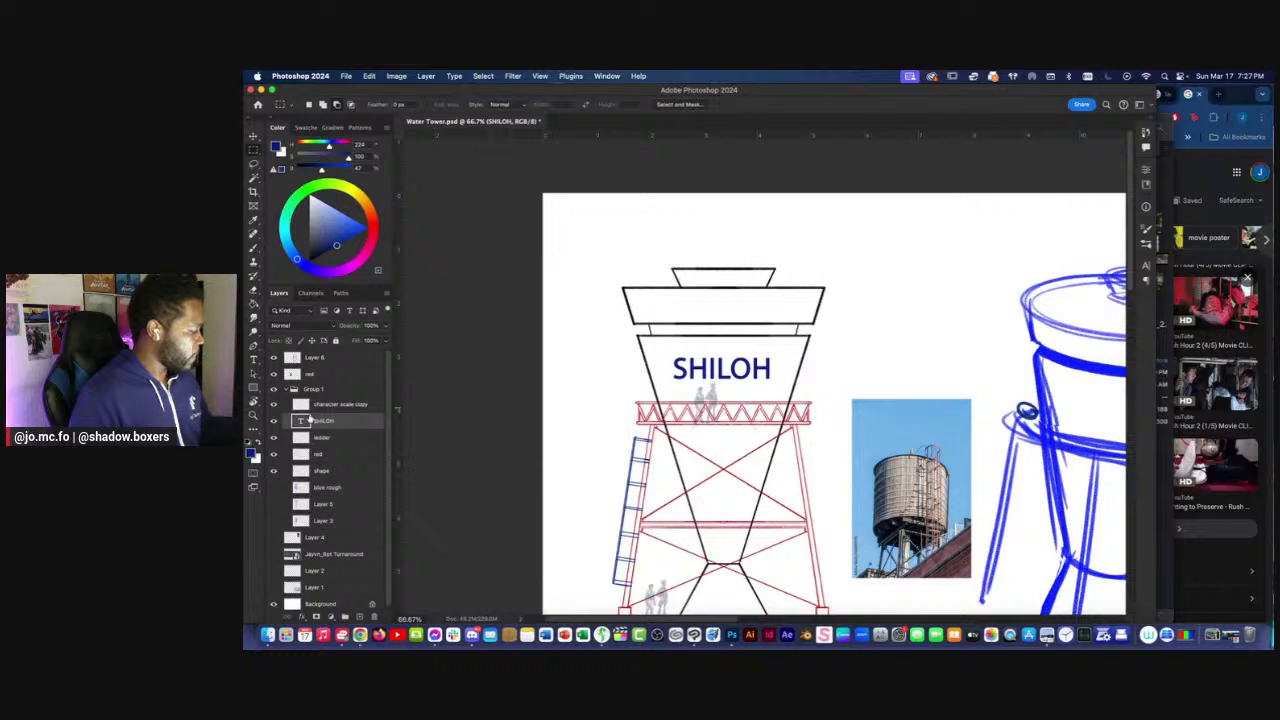
Change the tank lettering to read "Welcome to SHILOH" and save the document.
{"action": "left_click", "coordinate": [253, 358]}
{"action": "left_click", "coordinate": [676, 369]}
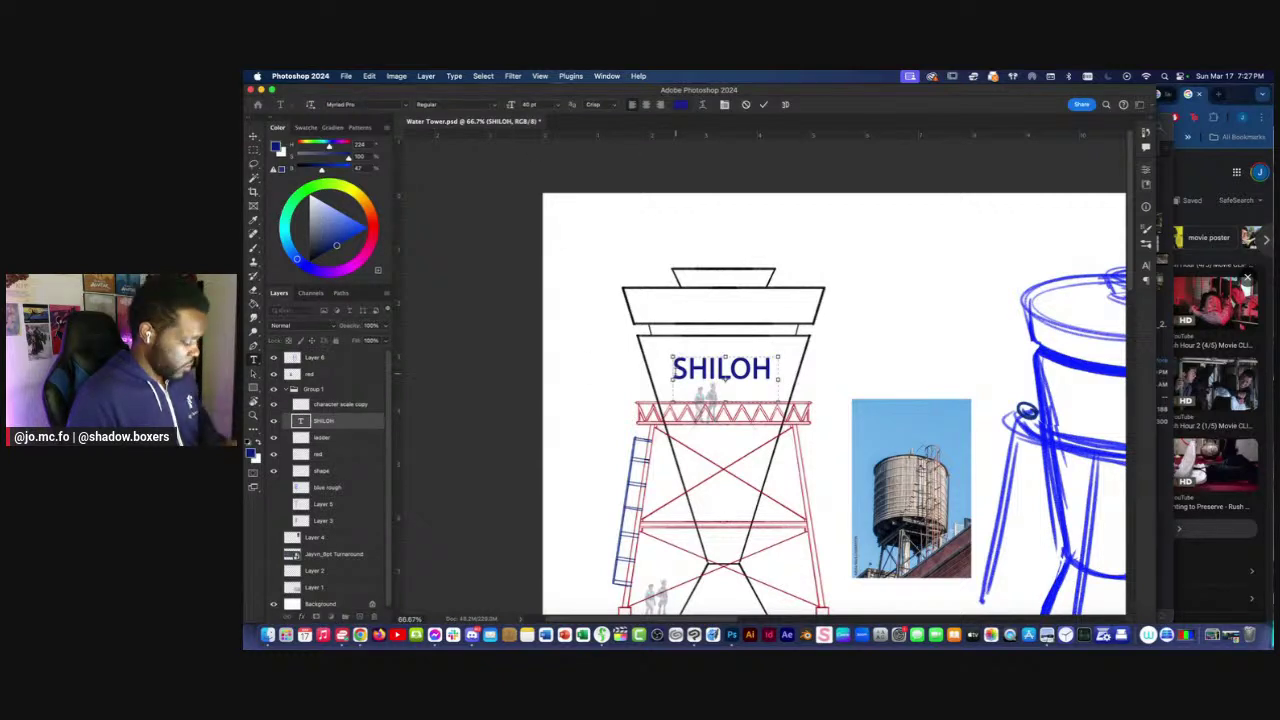
{"action": "key", "text": "super+a"}
{"action": "type", "text": "Welco"}
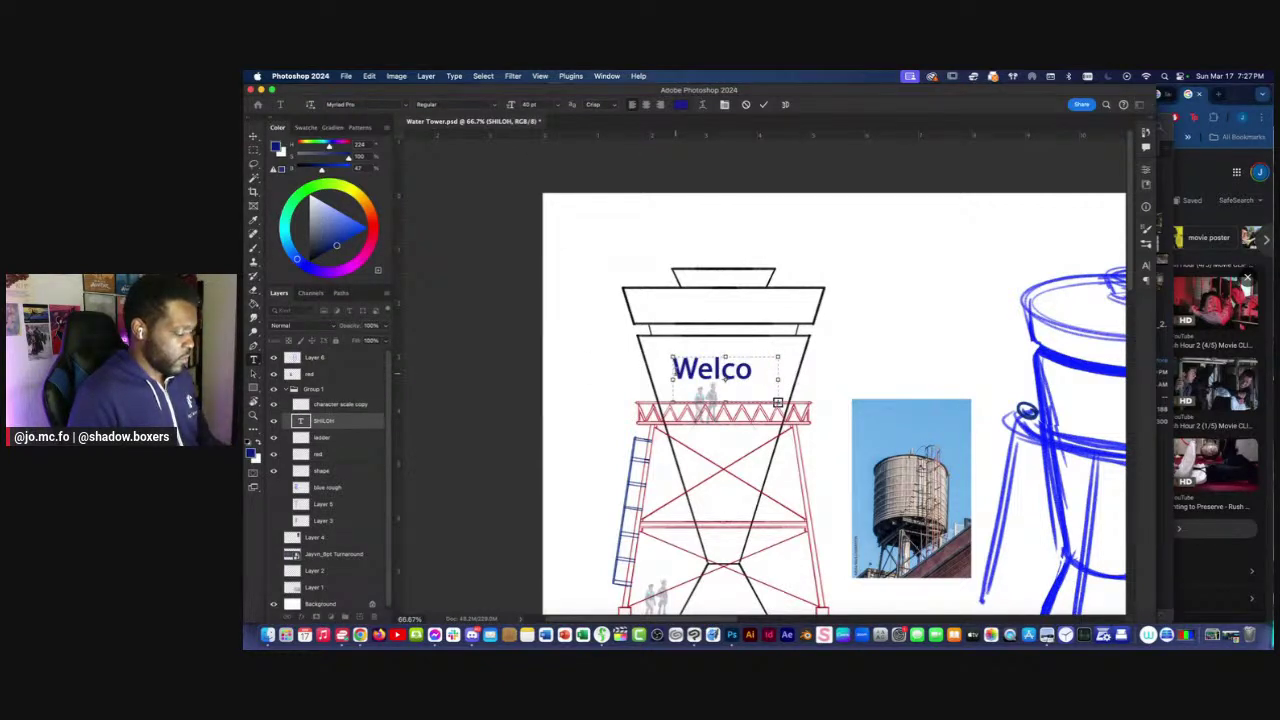
{"action": "key", "text": "super+s"}
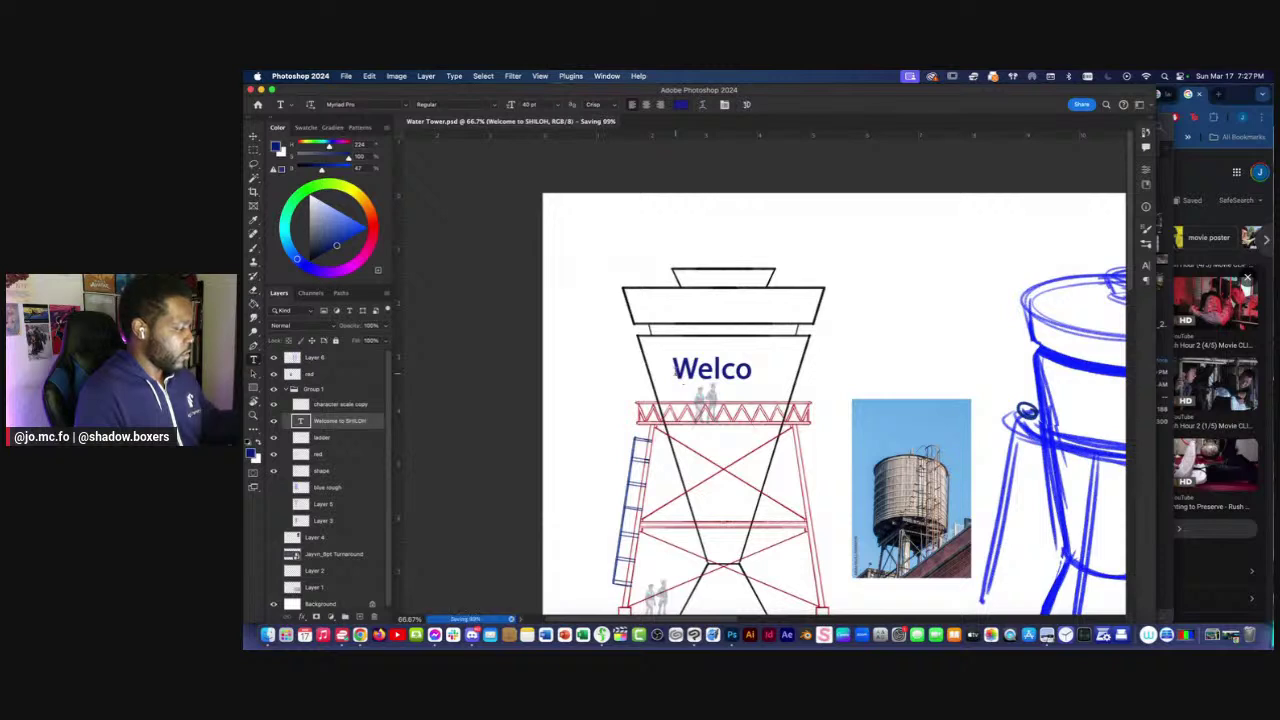
Set the whole "Welcome to SHILOH" lettering to 28 pt.
{"action": "left_click", "coordinate": [687, 367]}
{"action": "key", "text": "super+a"}
{"action": "left_click_drag", "start_coordinate": [537, 104], "coordinate": [499, 105]}
{"action": "type", "text": "28"}
{"action": "key", "text": "Return"}
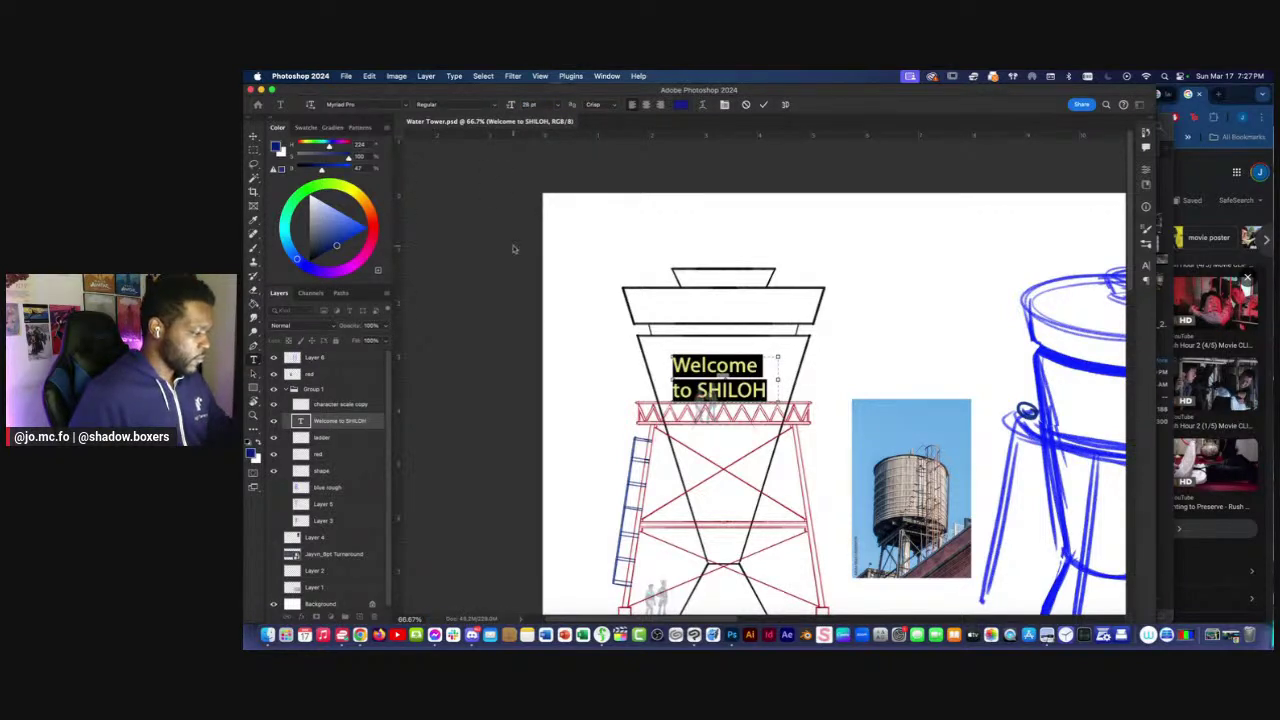
Move the lettering up on the tank and widen its text box on both sides.
{"action": "left_click", "coordinate": [253, 135]}
{"action": "left_click_drag", "start_coordinate": [700, 375], "coordinate": [692, 362]}
{"action": "double_click", "coordinate": [692, 362]}
{"action": "left_click_drag", "start_coordinate": [770, 367], "coordinate": [795, 365]}
{"action": "left_click_drag", "start_coordinate": [666, 365], "coordinate": [659, 360]}
Reduce the font size of the selected tank lettering to 20 pt.
{"action": "left_click", "coordinate": [530, 104]}
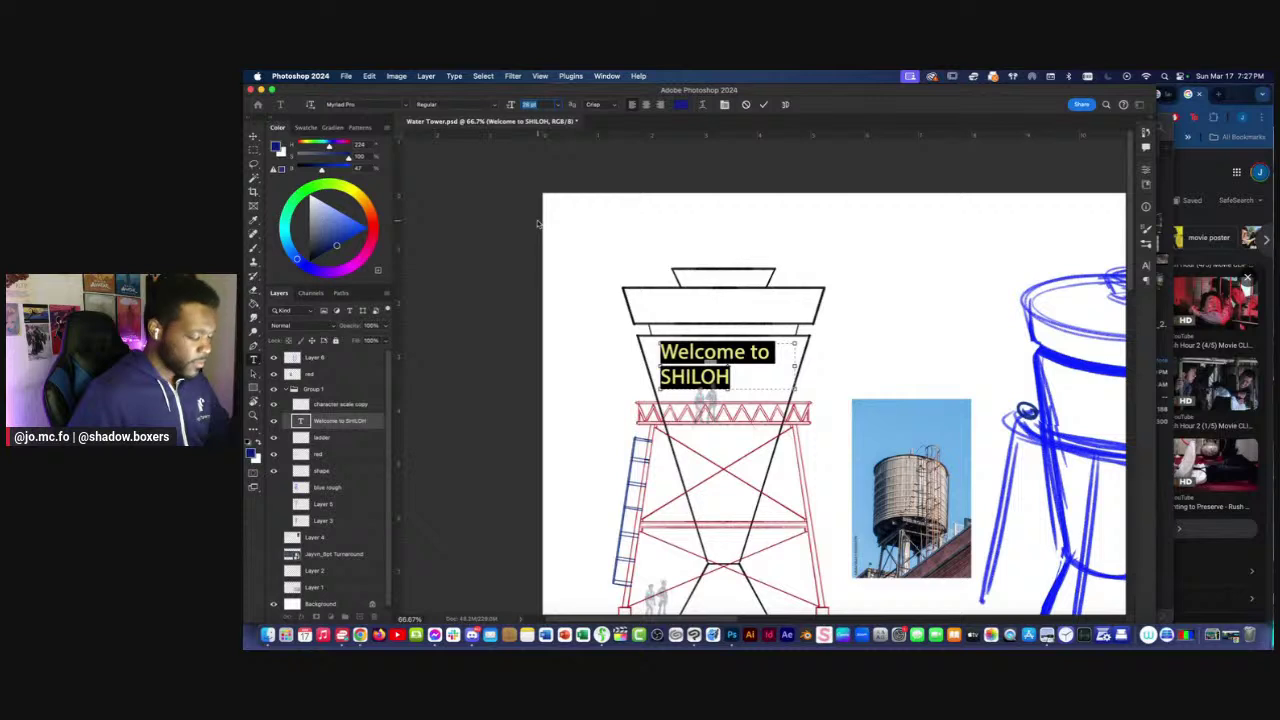
{"action": "type", "text": "18"}
{"action": "key", "text": "Return"}
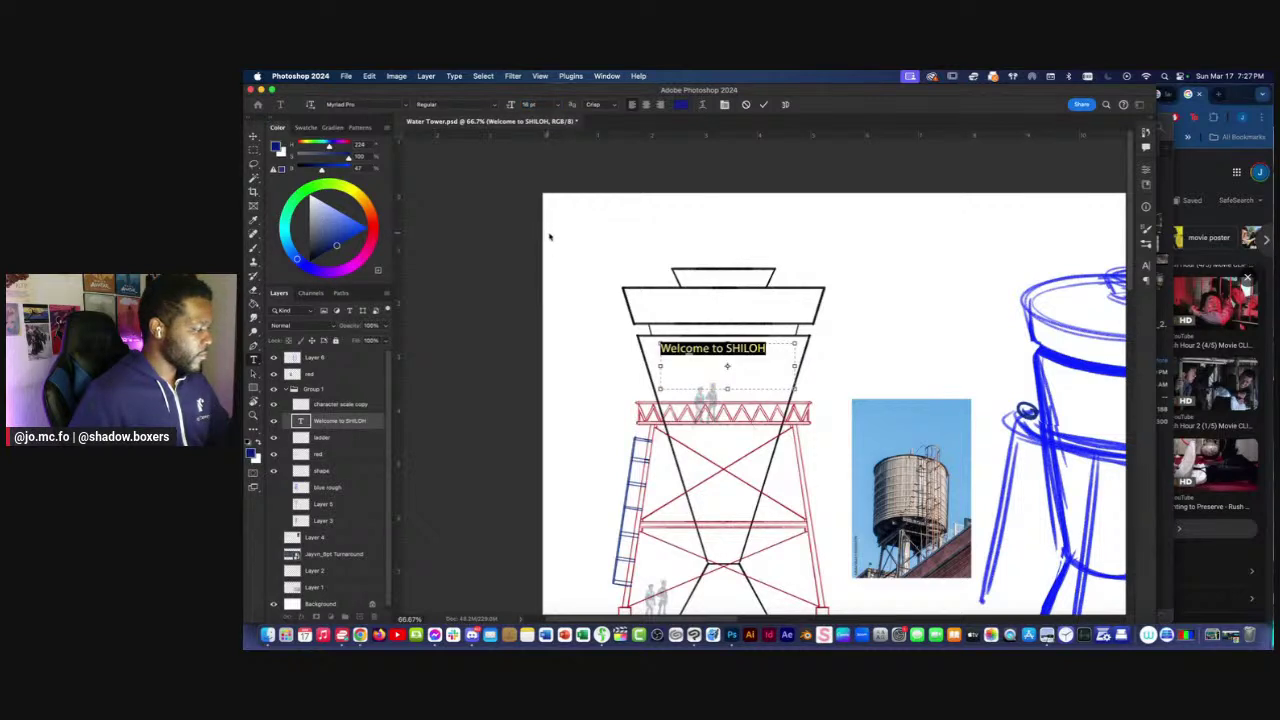
{"action": "left_click", "coordinate": [528, 105]}
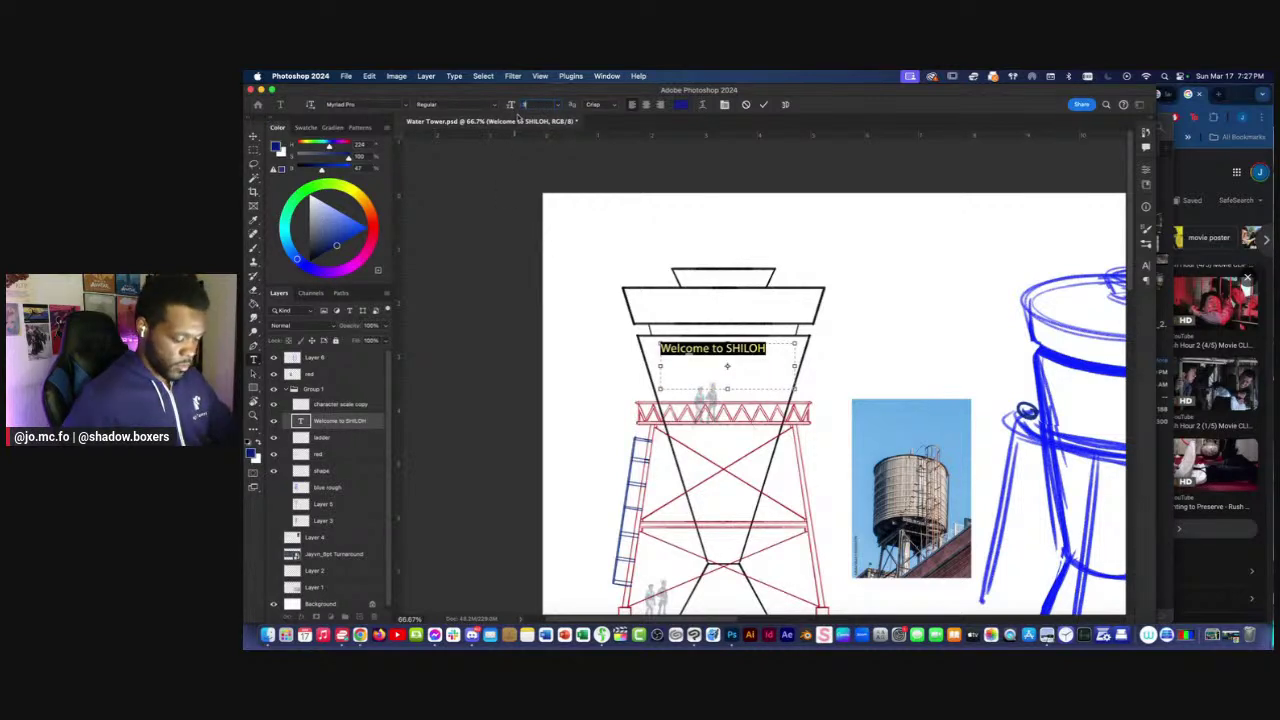
{"action": "type", "text": "2"}
{"action": "key", "text": "Return"}
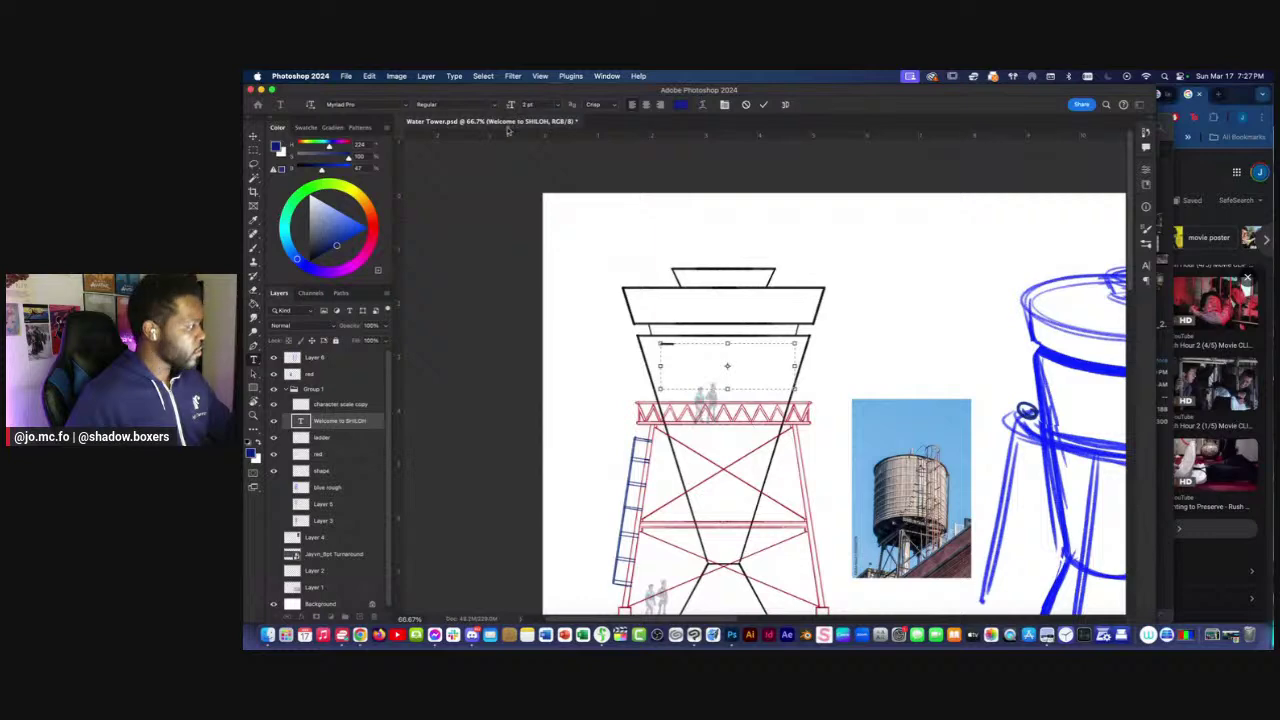
{"action": "type", "text": "20"}
{"action": "key", "text": "Return"}
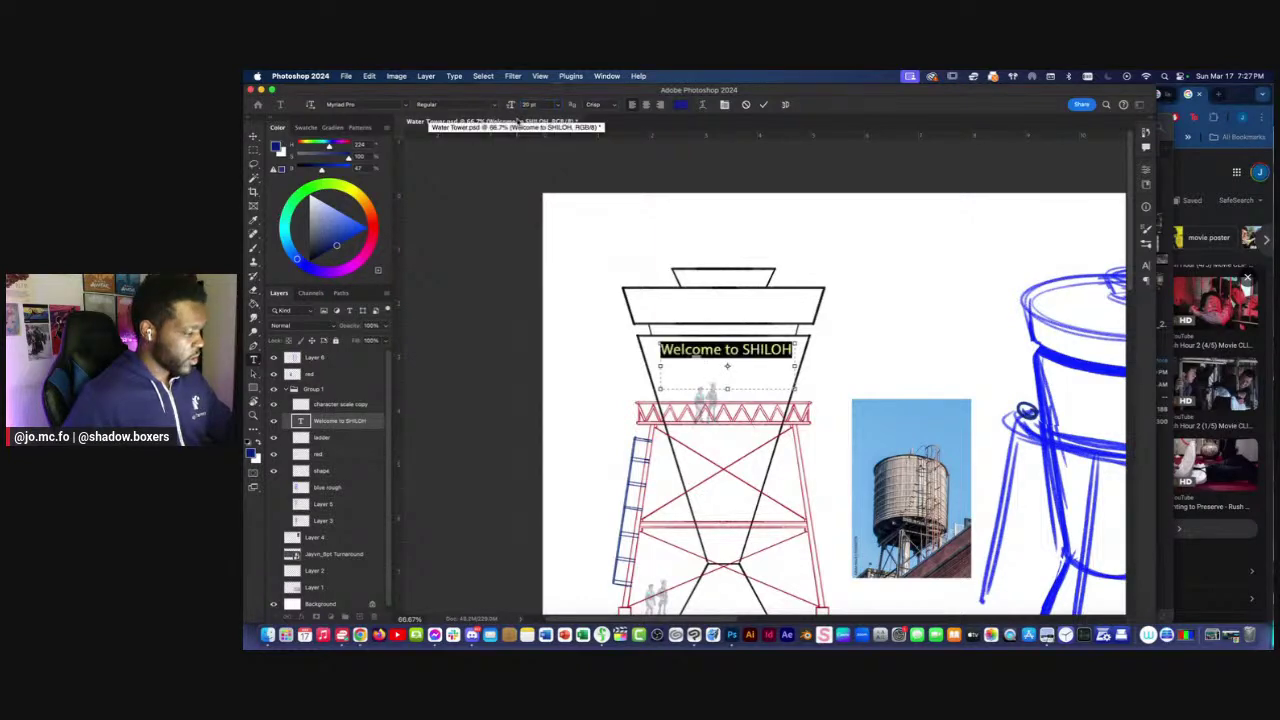
Move the lettering slightly down on the tank and retype its first two words in capitals as "WELCOME TO".
{"action": "left_click", "coordinate": [254, 135]}
{"action": "key", "text": "super+plus"}
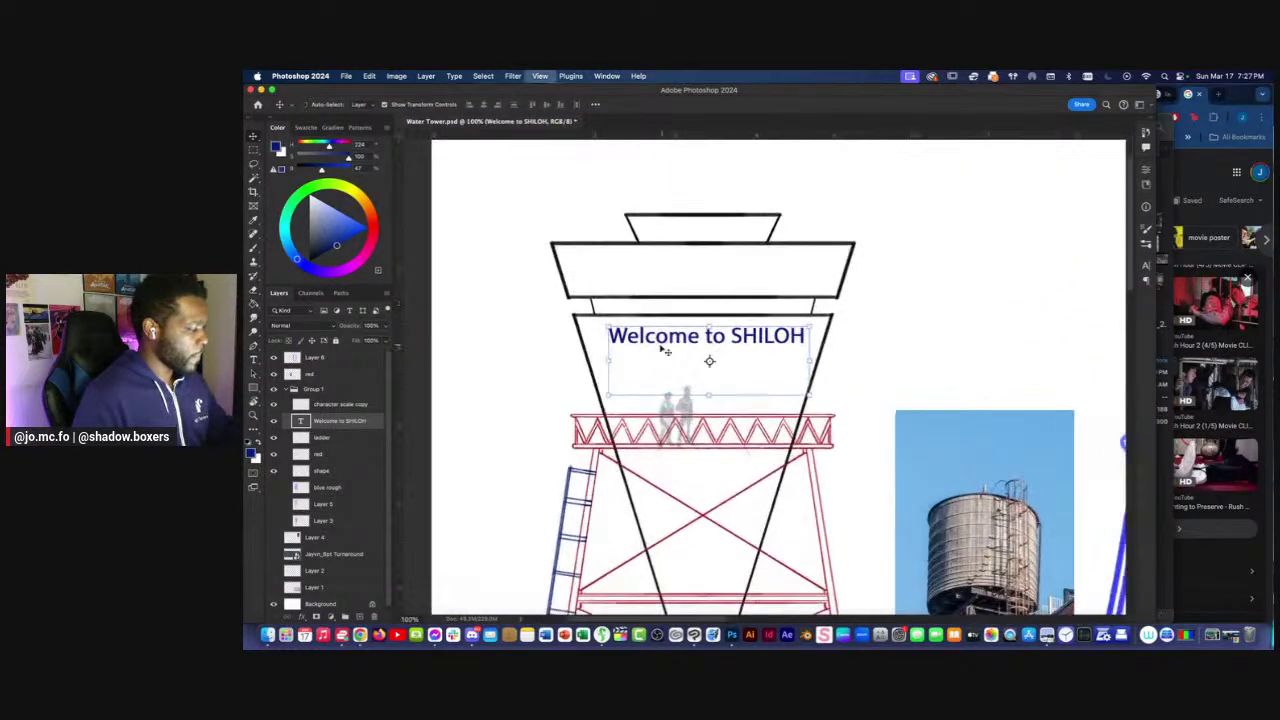
{"action": "double_click", "coordinate": [650, 358]}
{"action": "left_click_drag", "start_coordinate": [697, 360], "coordinate": [628, 360]}
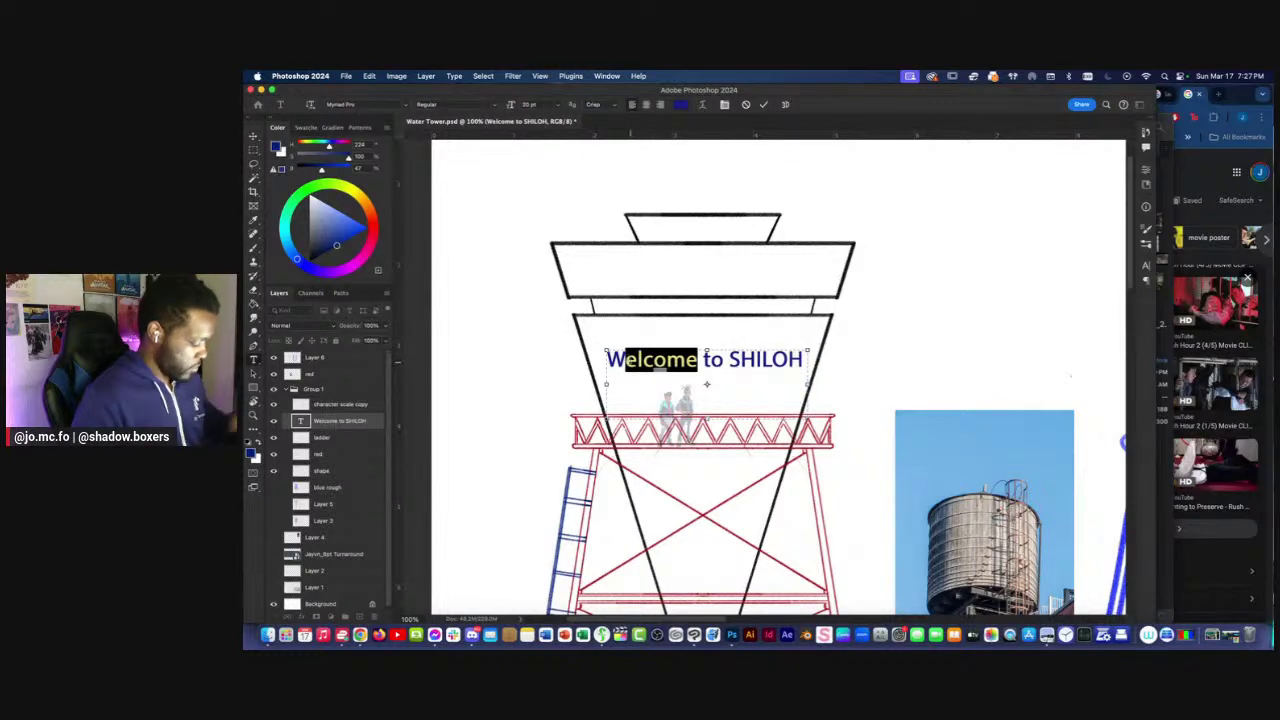
{"action": "type", "text": "elcome"}
{"action": "key", "text": "BackSpace"}
{"action": "key", "text": "BackSpace"}
{"action": "key", "text": "BackSpace"}
{"action": "key", "text": "BackSpace"}
{"action": "key", "text": "BackSpace"}
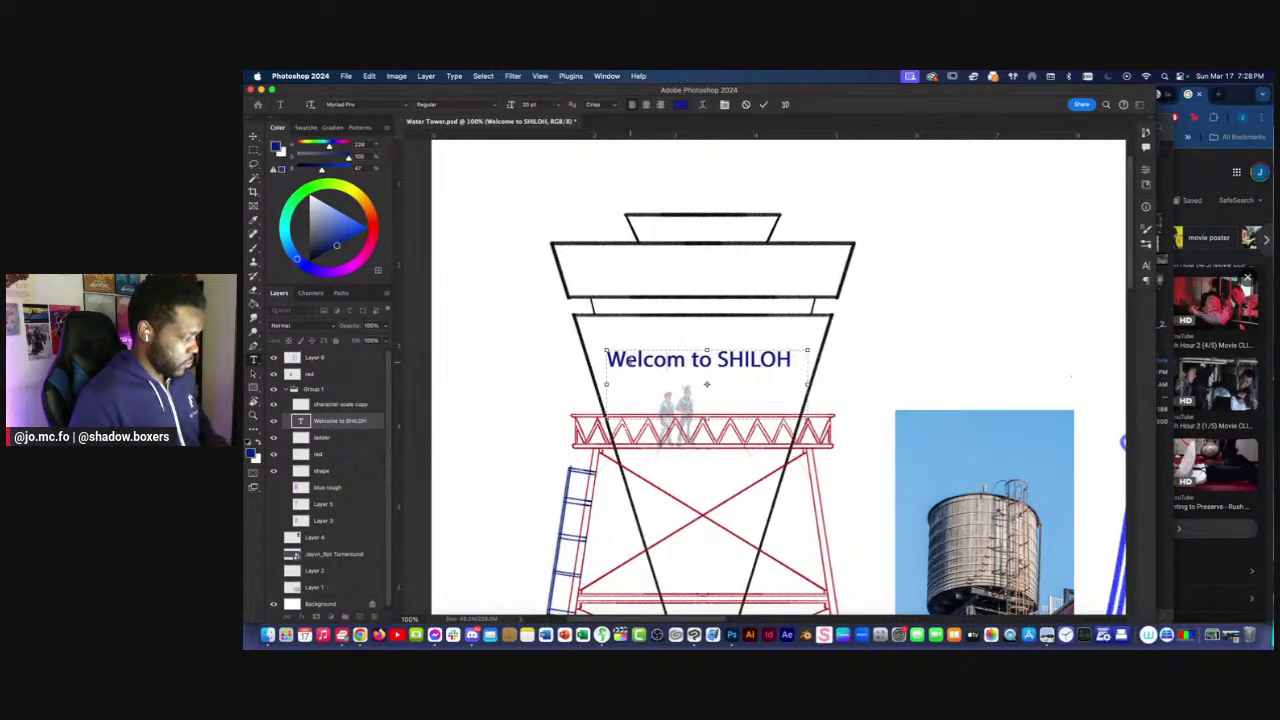
{"action": "key", "text": "BackSpace"}
{"action": "type", "text": "ELCOME to"}
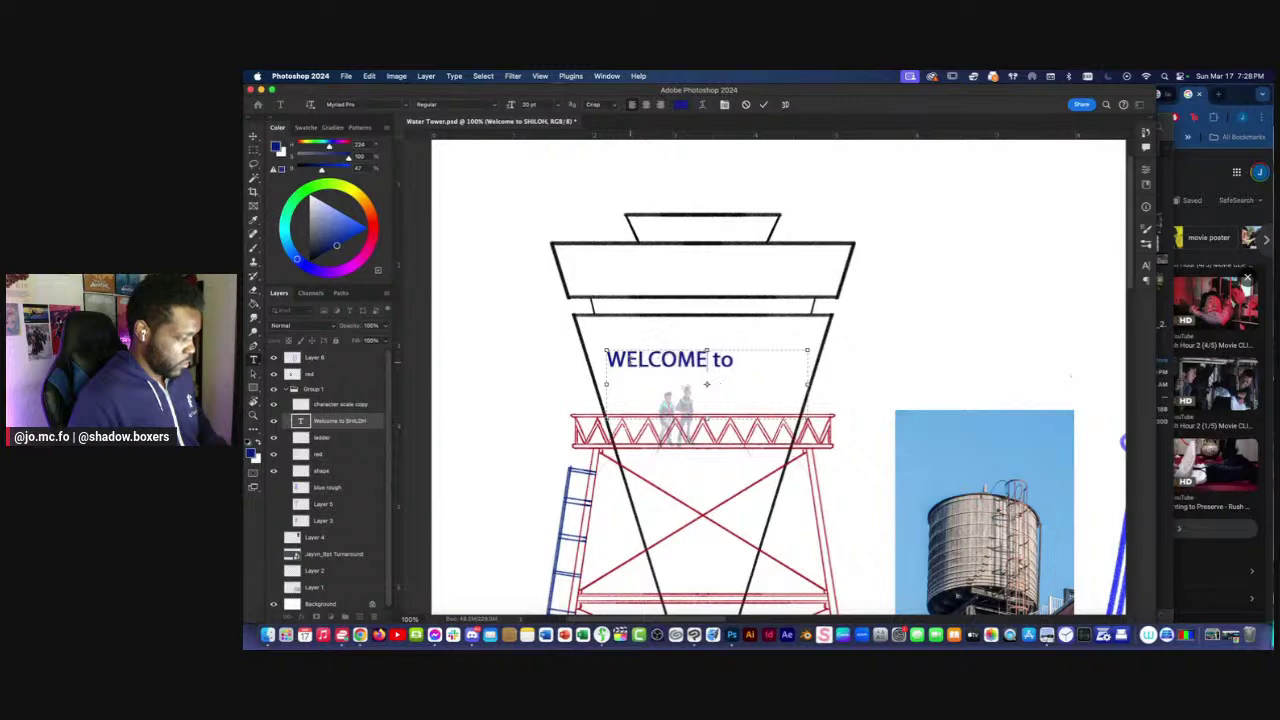
{"action": "key", "text": "BackSpace"}
{"action": "key", "text": "BackSpace"}
{"action": "type", "text": "TP"}
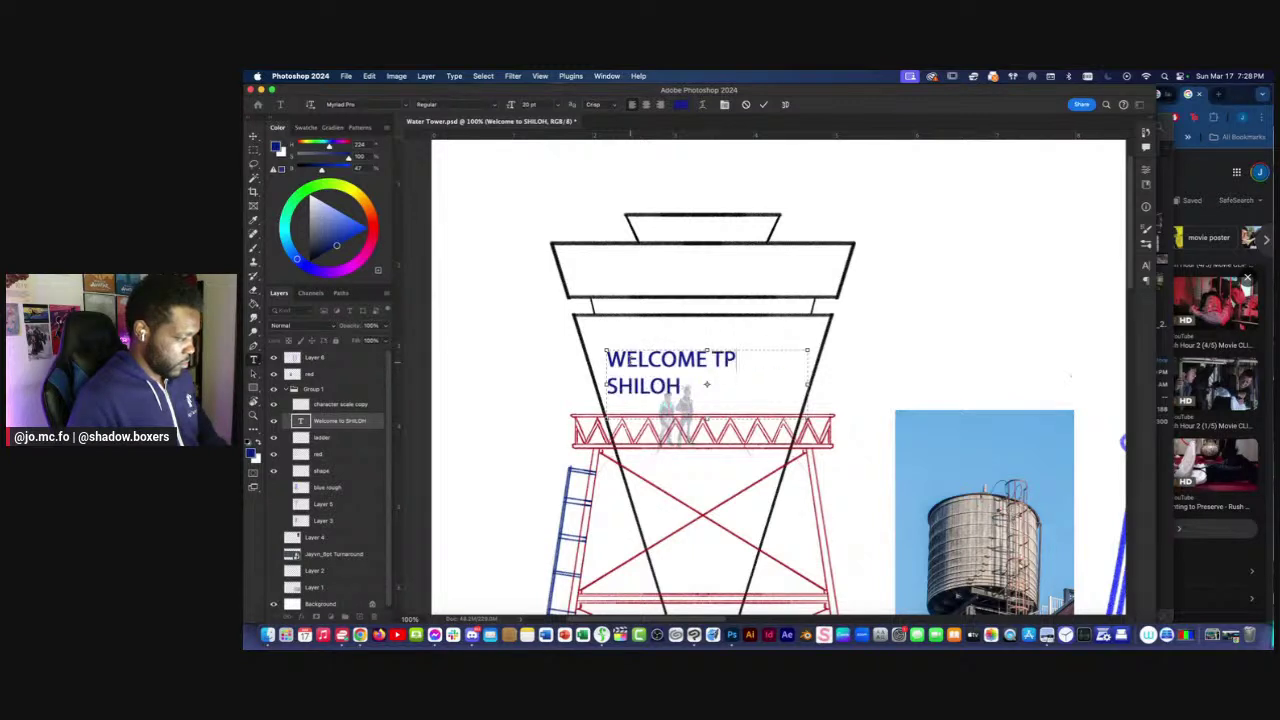
{"action": "key", "text": "BackSpace"}
{"action": "type", "text": "O"}
Widen the text box so "WELCOME TO SHILOH" fits on one line and reposition it near the tank's upper edge.
{"action": "left_click_drag", "start_coordinate": [604, 383], "coordinate": [593, 382]}
{"action": "left_click", "coordinate": [253, 136]}
{"action": "left_click_drag", "start_coordinate": [700, 385], "coordinate": [702, 366]}
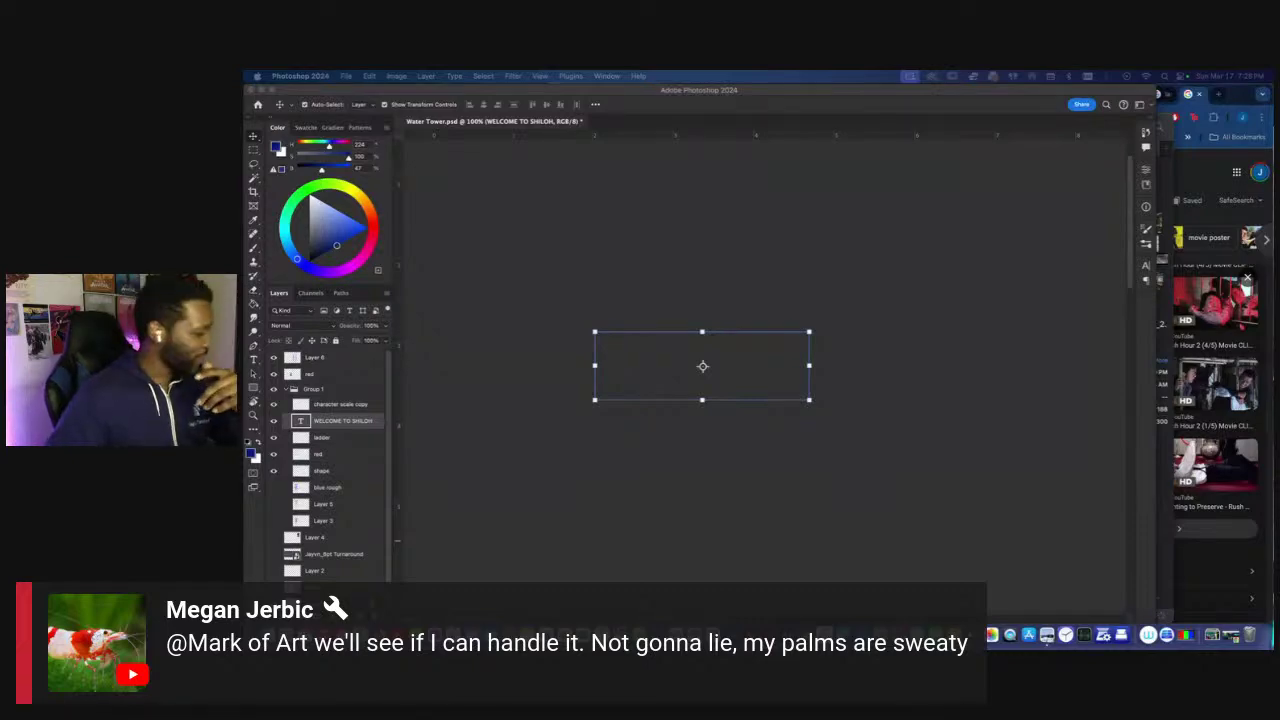
Deselect the lettering layer and save the water tower document.
{"action": "key", "text": "super+0"}
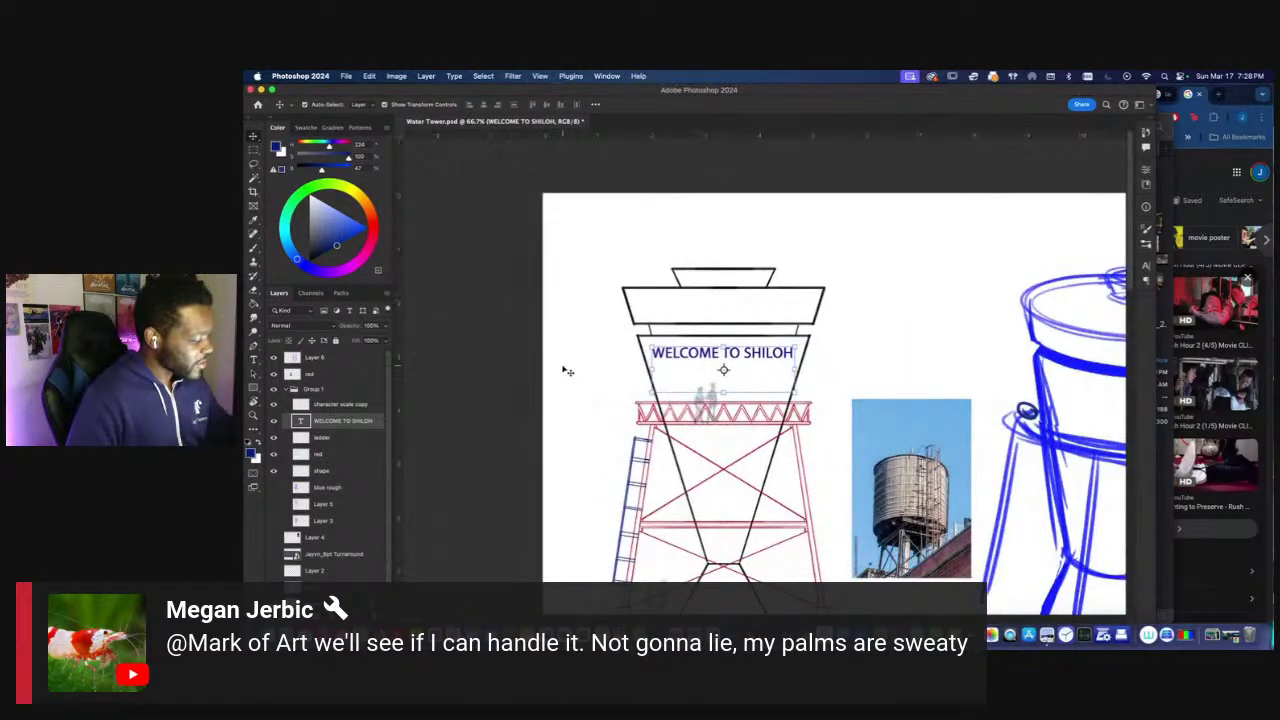
{"action": "key", "text": "super+1"}
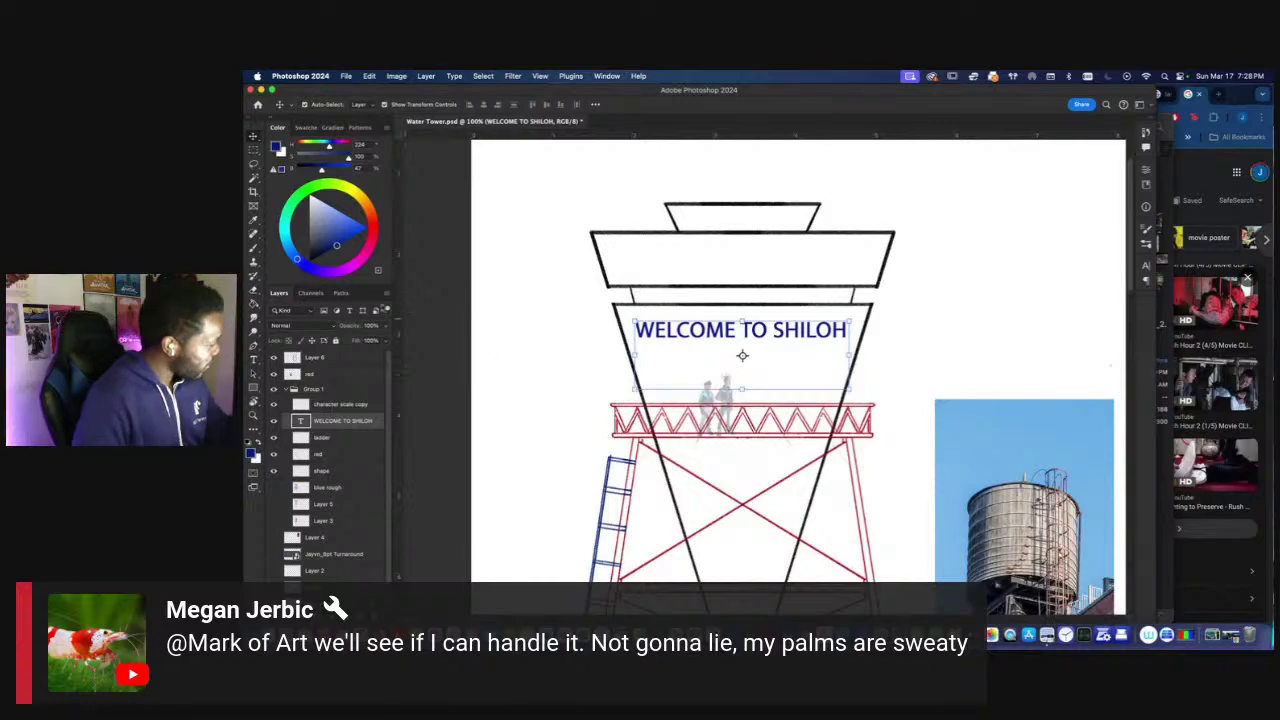
{"action": "key", "text": "super+minus"}
{"action": "key", "text": "super+equal"}
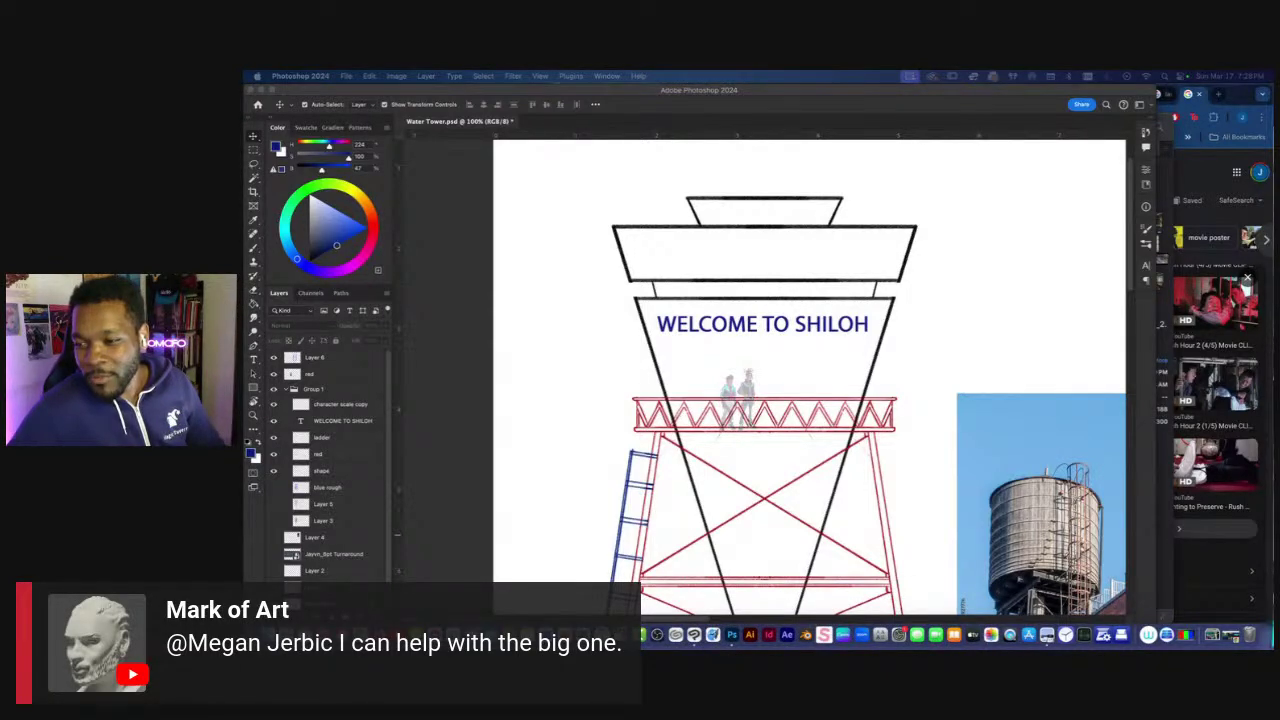
{"action": "left_click", "coordinate": [414, 280]}
{"action": "key", "text": "super+minus"}
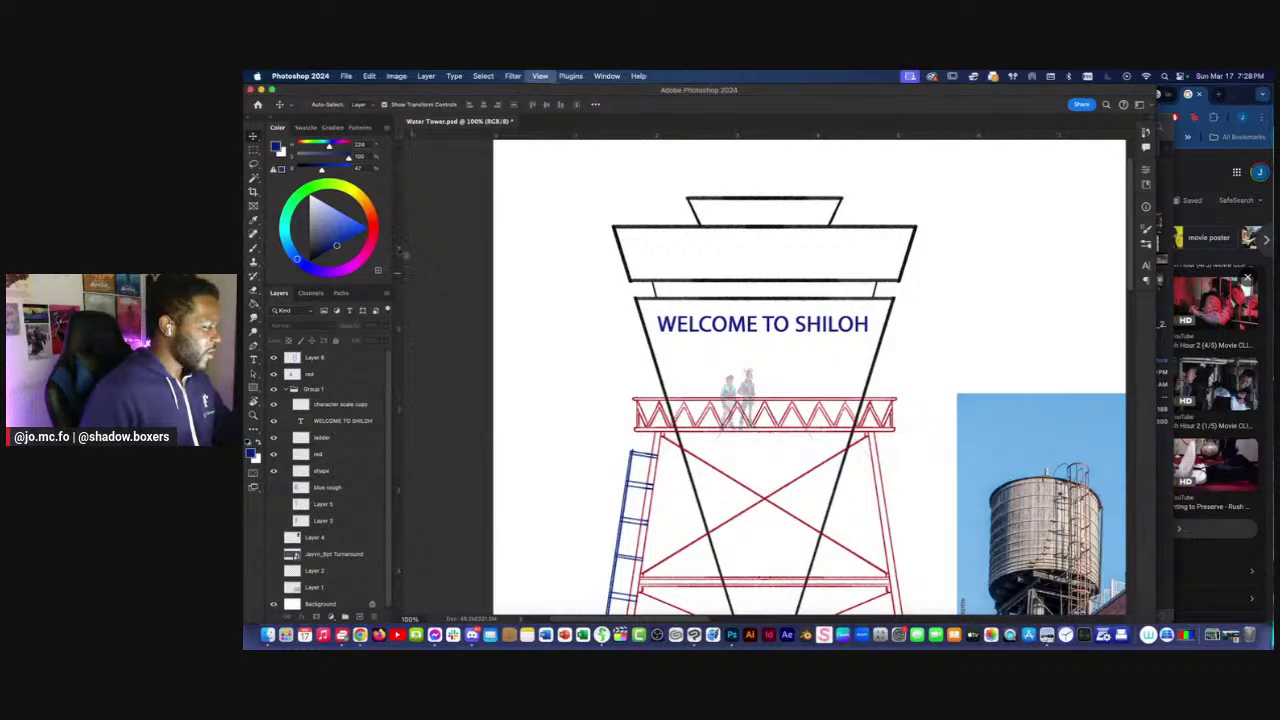
{"action": "key", "text": "super+minus"}
{"action": "left_click", "coordinate": [345, 76]}
{"action": "left_click", "coordinate": [375, 192]}
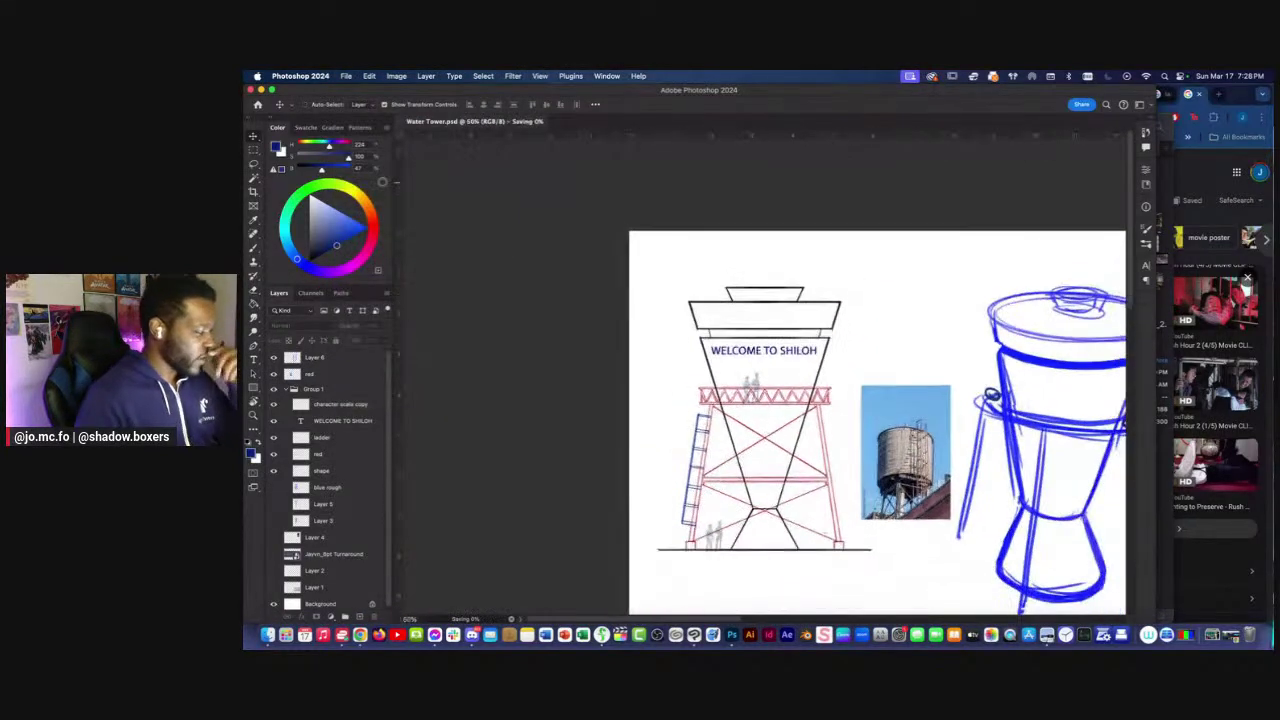
Examine the whole water tower drawing beside the reference photo and the blue perspective sketch.
{"action": "key", "text": "super+minus"}
{"action": "key", "text": "super+equal"}
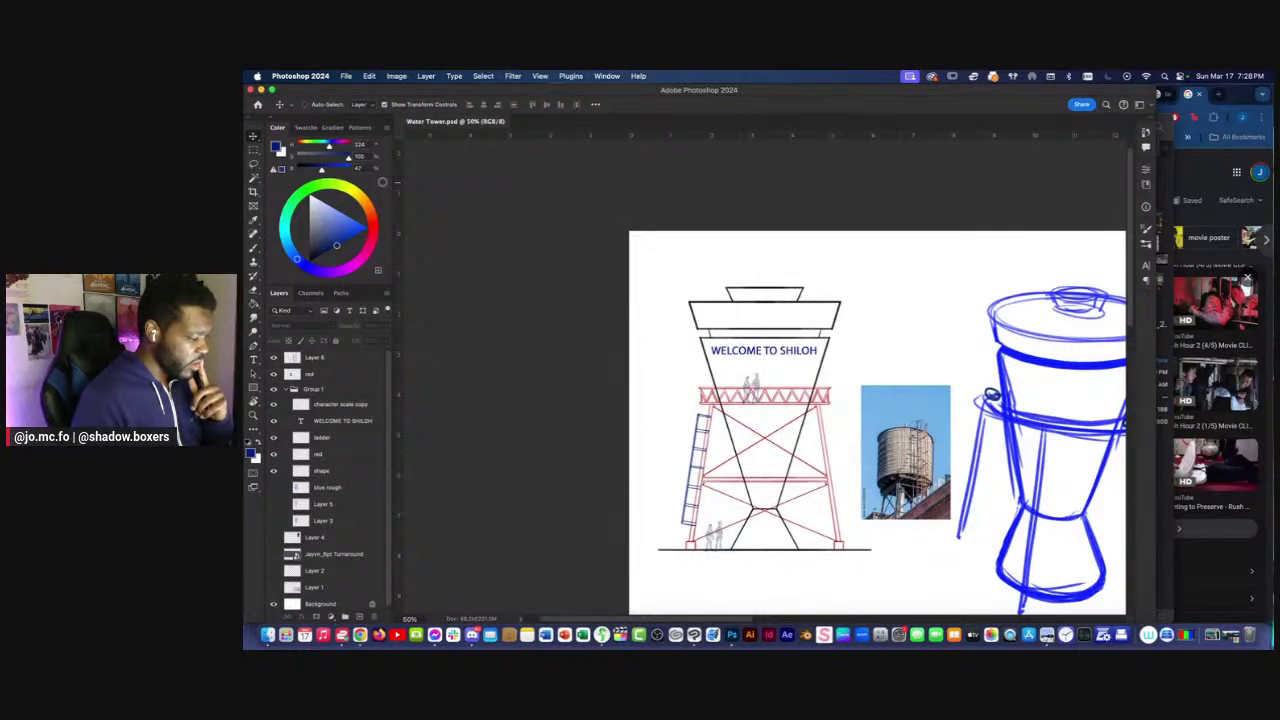
{"action": "key", "text": "super+minus"}
{"action": "key", "text": "super+plus"}
{"action": "key", "text": "super+plus"}
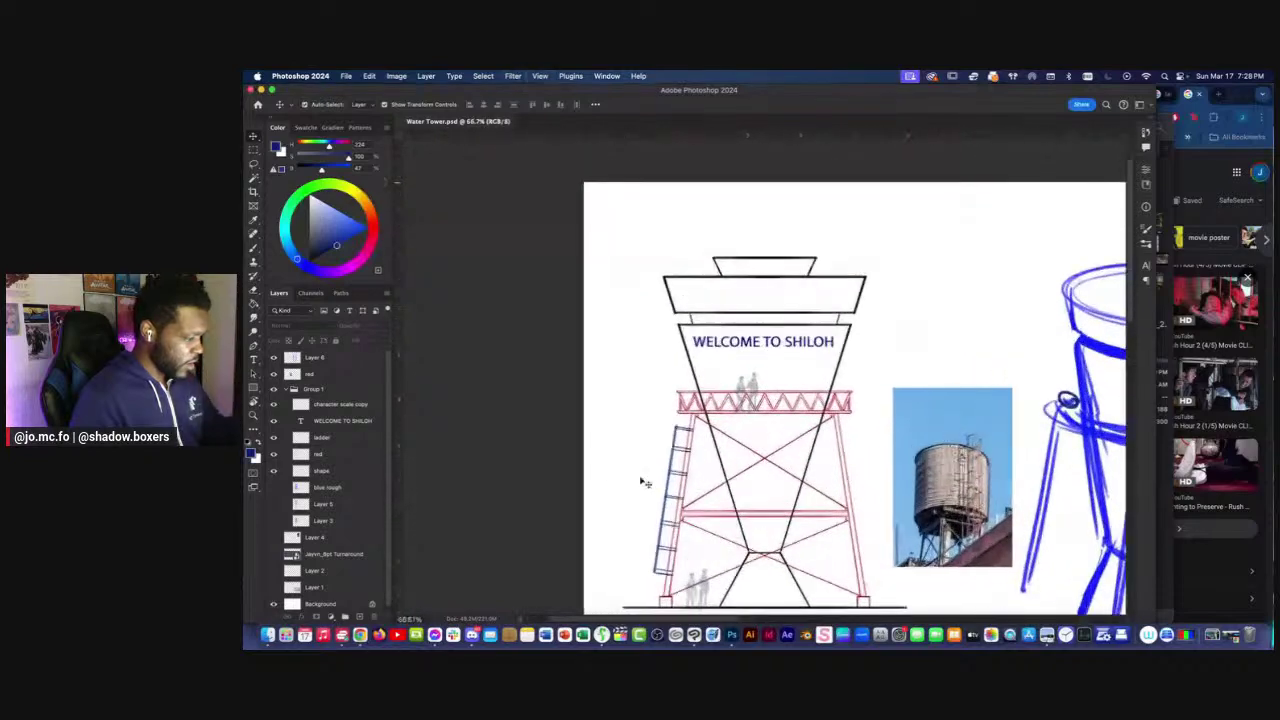
{"action": "key", "text": "super+minus"}
{"action": "left_click_drag", "start_coordinate": [547, 424], "coordinate": [477, 389]}
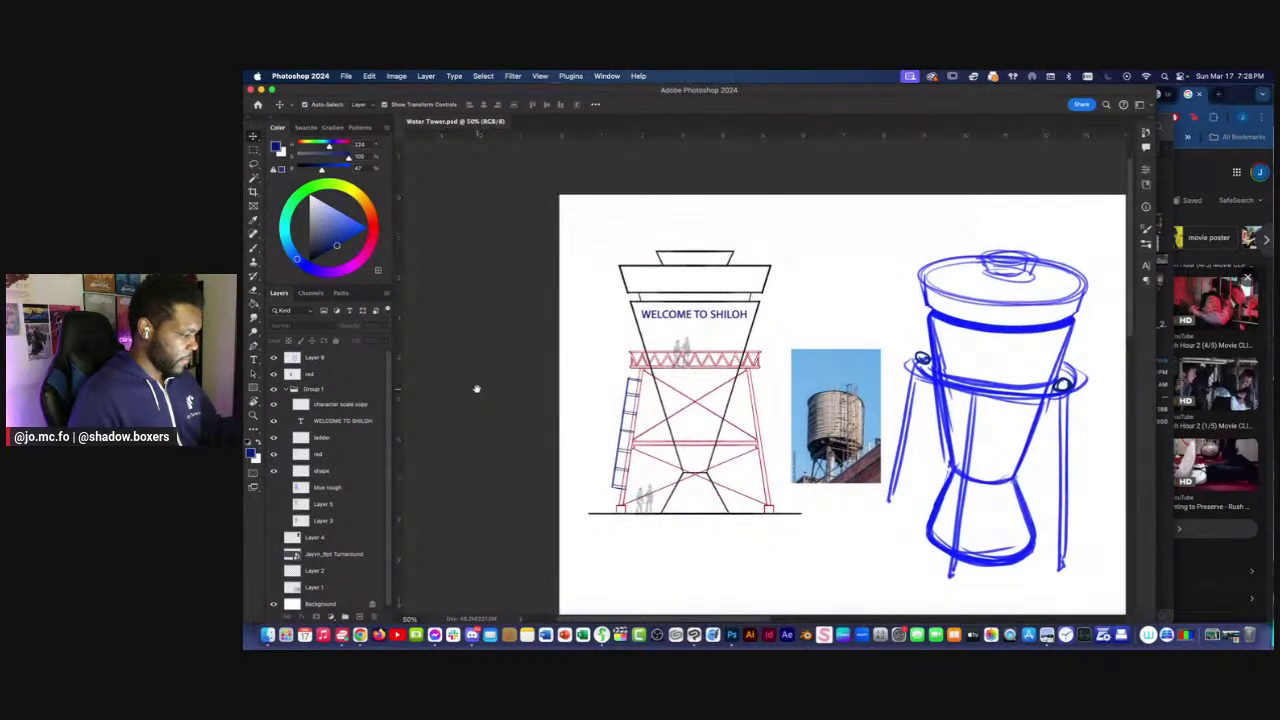
{"action": "key", "text": "super+plus"}
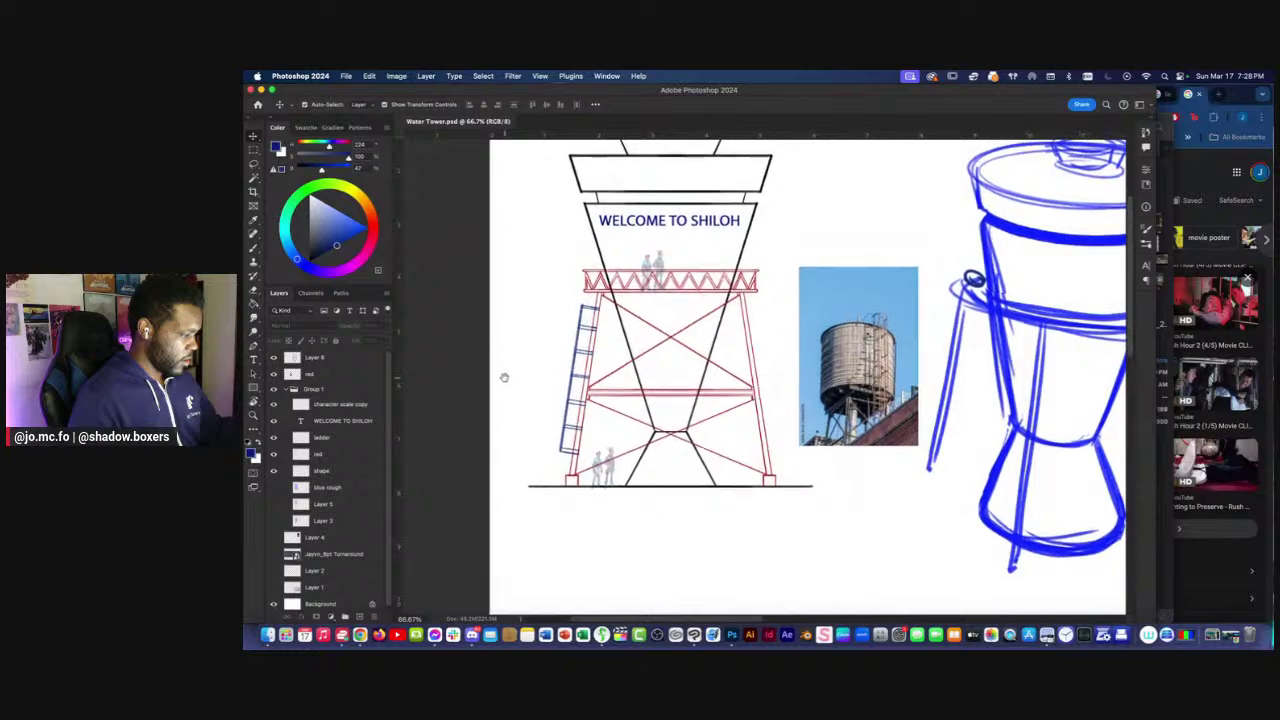
{"action": "scroll", "coordinate": [503, 375], "scroll_direction": "up", "scroll_amount": 2}
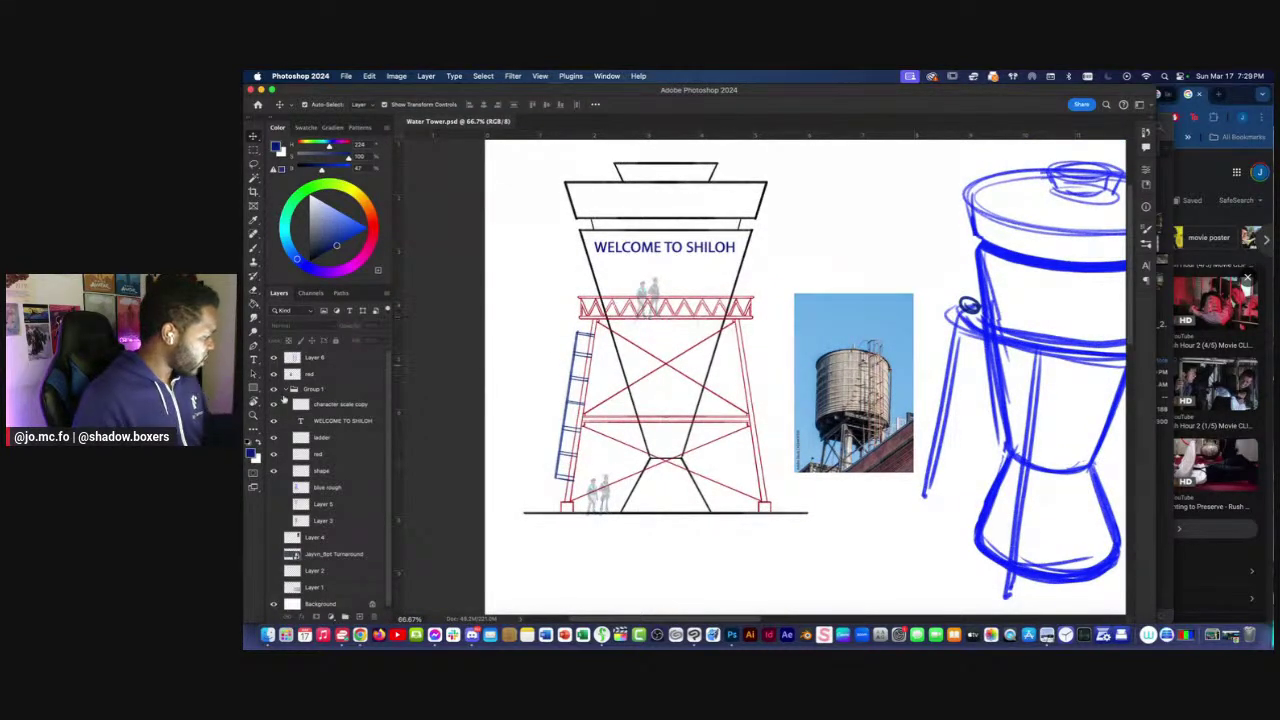
Select the red layer inside Group 1 and turn on vertical paint symmetry for the Brush through the tower's center.
{"action": "left_click", "coordinate": [313, 455]}
{"action": "key", "text": "b"}
{"action": "key", "text": "super+plus"}
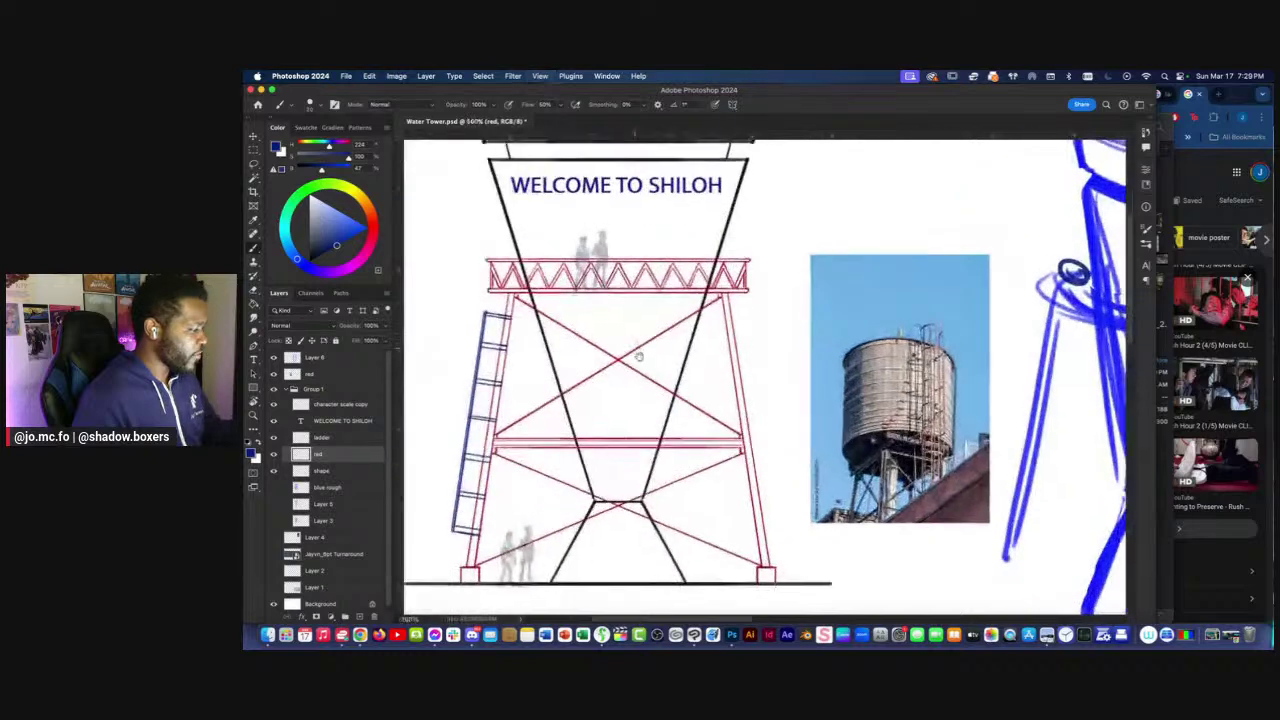
{"action": "left_click_drag", "start_coordinate": [701, 300], "coordinate": [758, 374]}
{"action": "key", "text": "super+plus"}
{"action": "left_click", "coordinate": [732, 104]}
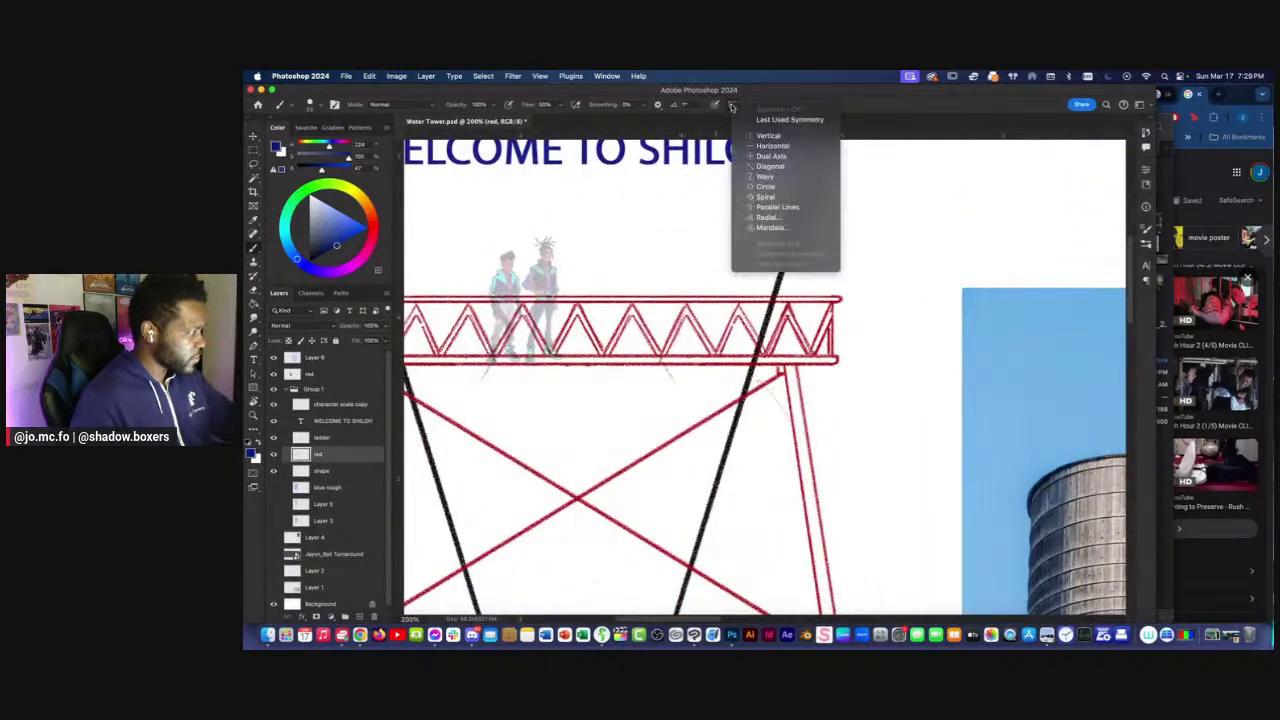
{"action": "left_click", "coordinate": [762, 135]}
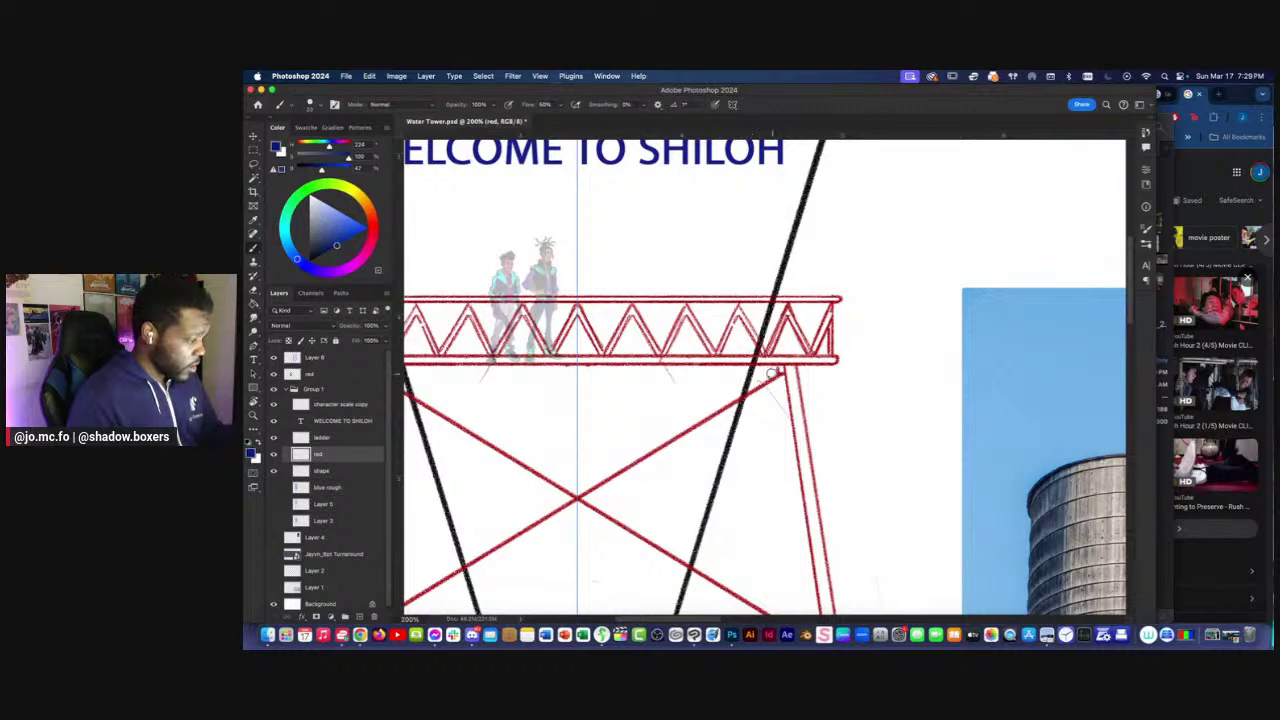
Erase the faint stray strokes beside the upper end of the cross brace below the platform with a smaller eraser.
{"action": "key", "text": "e"}
{"action": "key", "text": "bracketleft"}
{"action": "key", "text": "bracketleft"}
{"action": "key", "text": "bracketleft"}
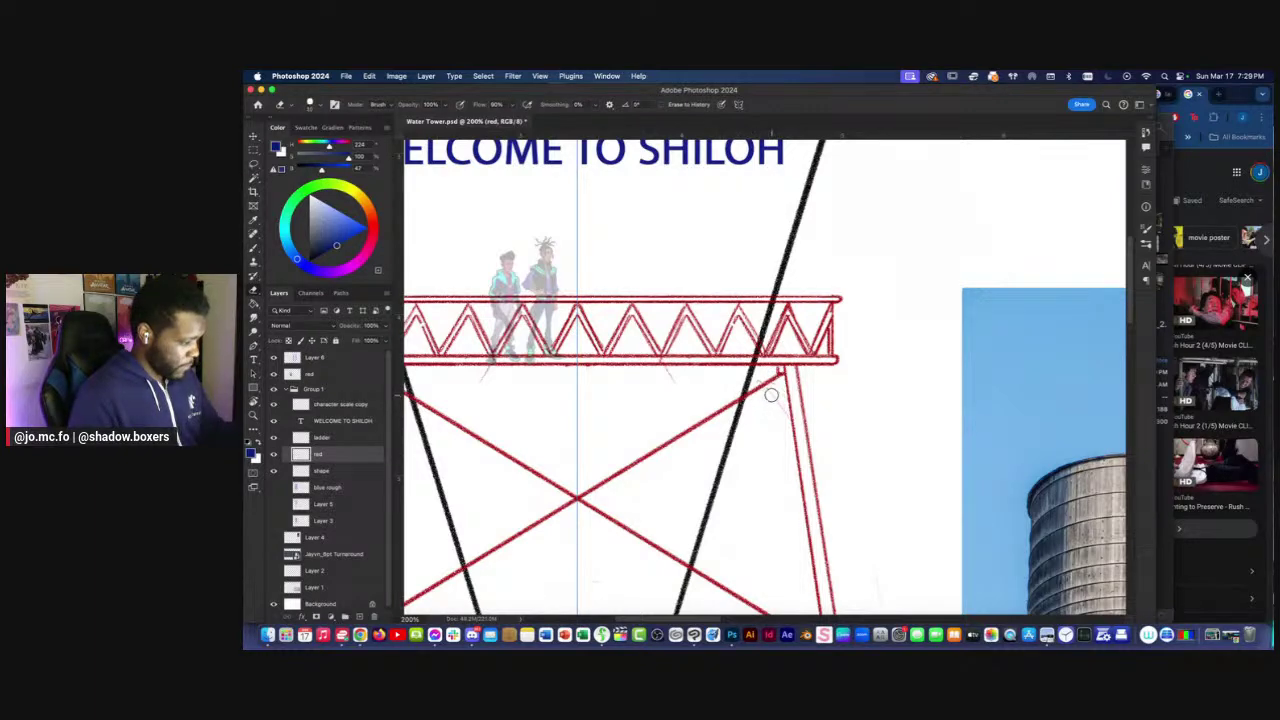
{"action": "scroll", "coordinate": [743, 376], "scroll_direction": "left", "scroll_amount": 3}
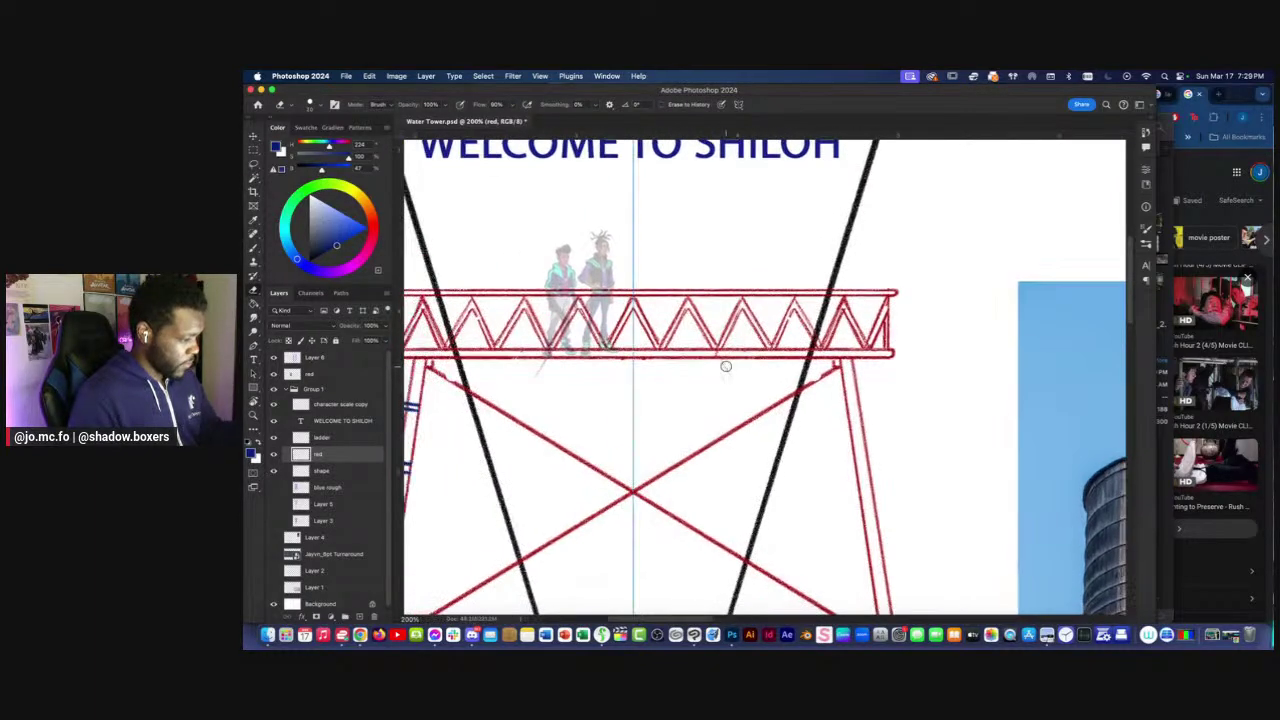
Sample the tower's red and paint a mirrored horizontal line between the legs just below the platform, undoing the last extra stroke.
{"action": "key", "text": "b"}
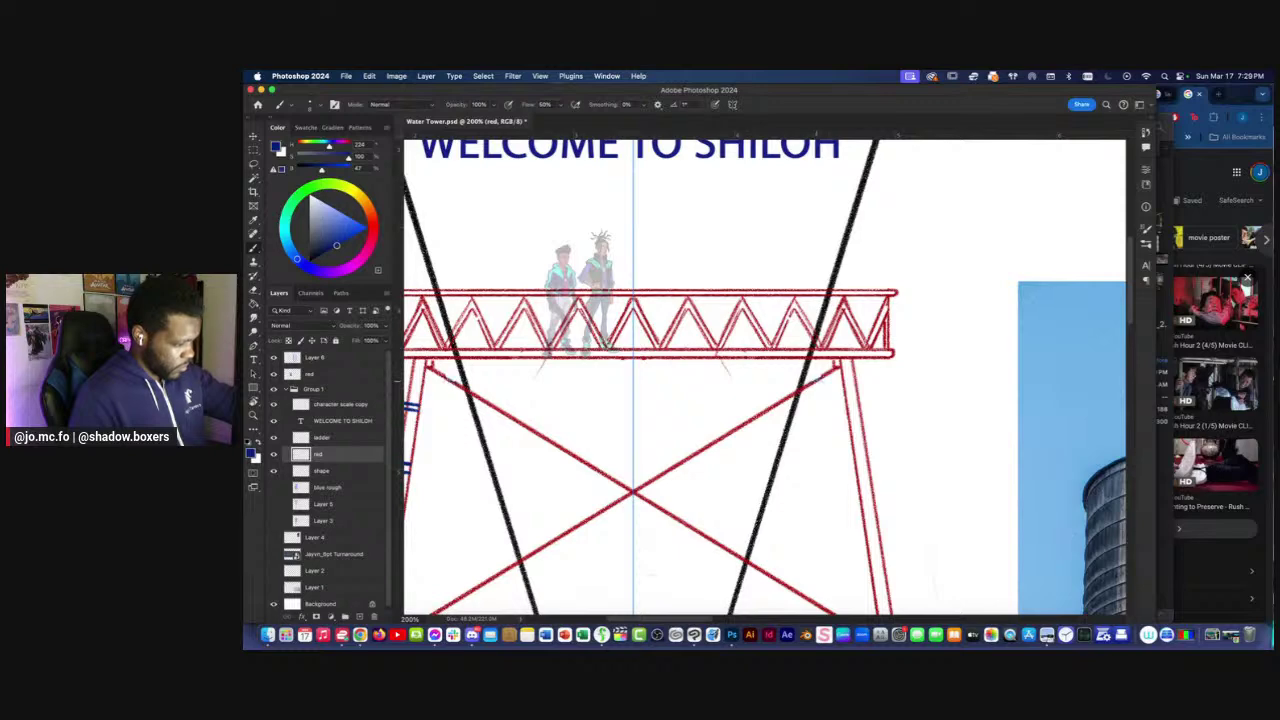
{"action": "left_click", "coordinate": [806, 386], "text": "alt"}
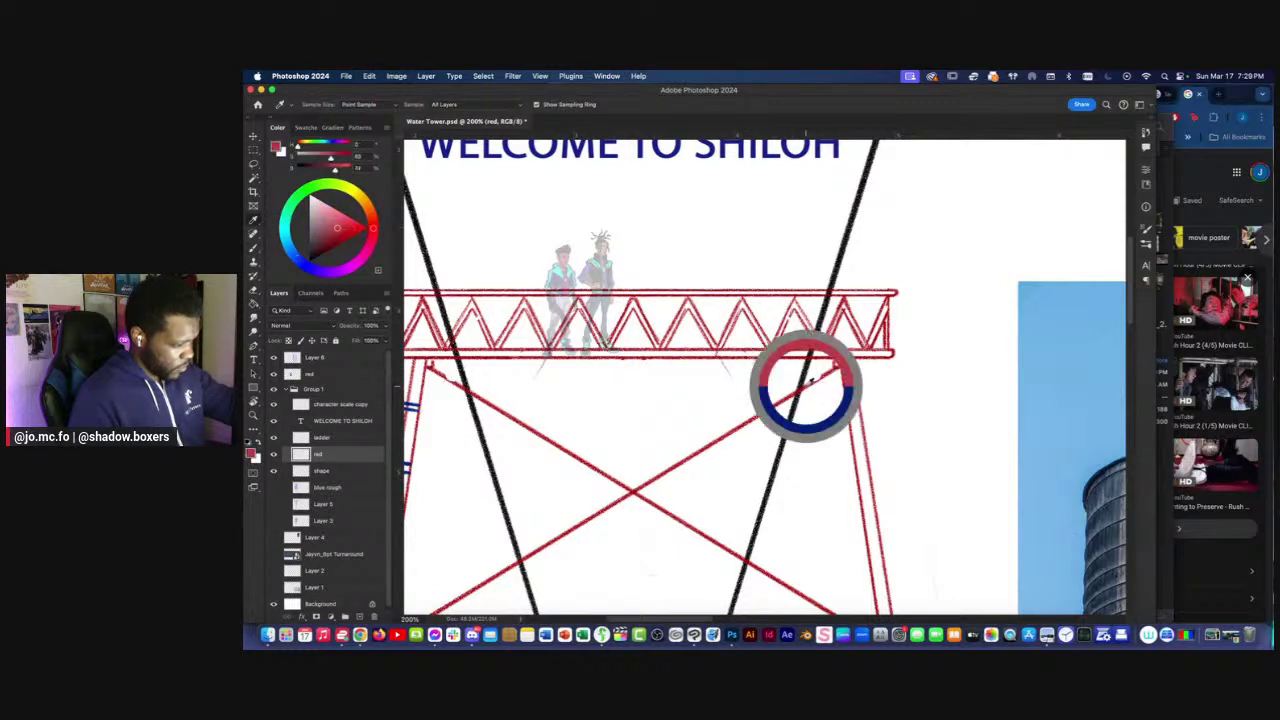
{"action": "key", "text": "super+semicolon"}
{"action": "left_click", "coordinate": [523, 291], "text": "alt"}
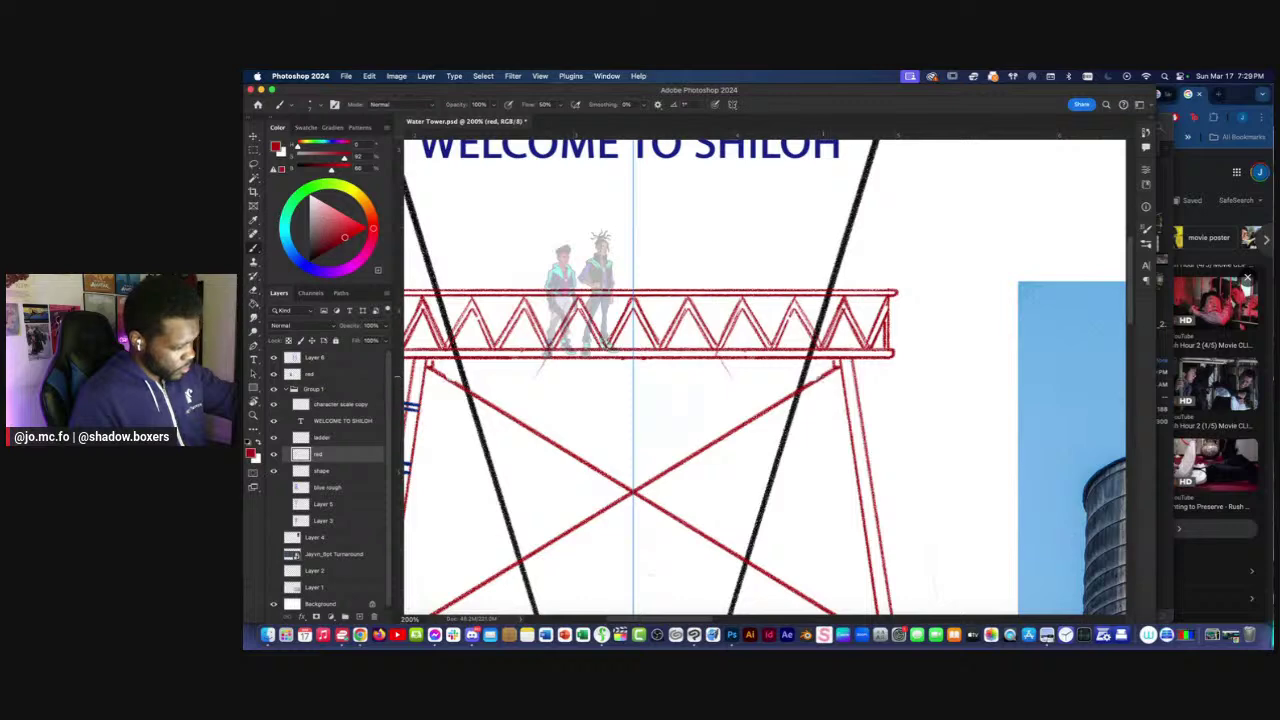
{"action": "key", "text": "super+minus"}
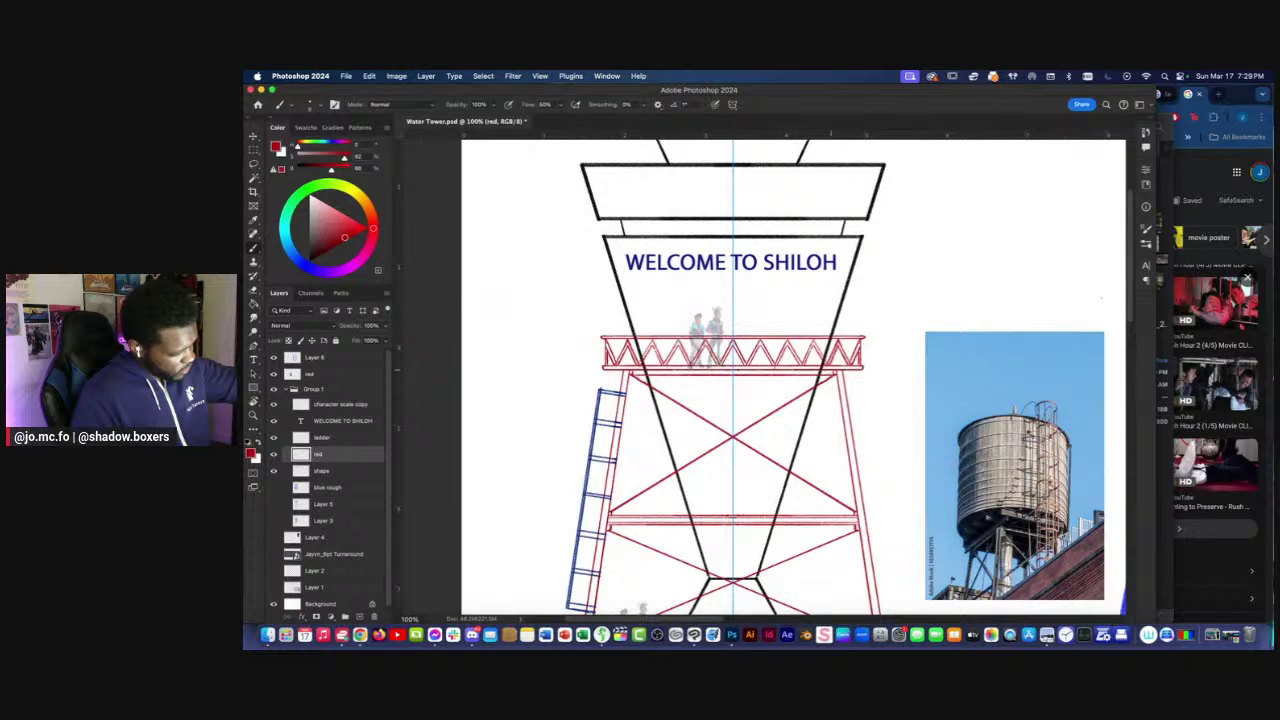
{"action": "key", "text": "super+z"}
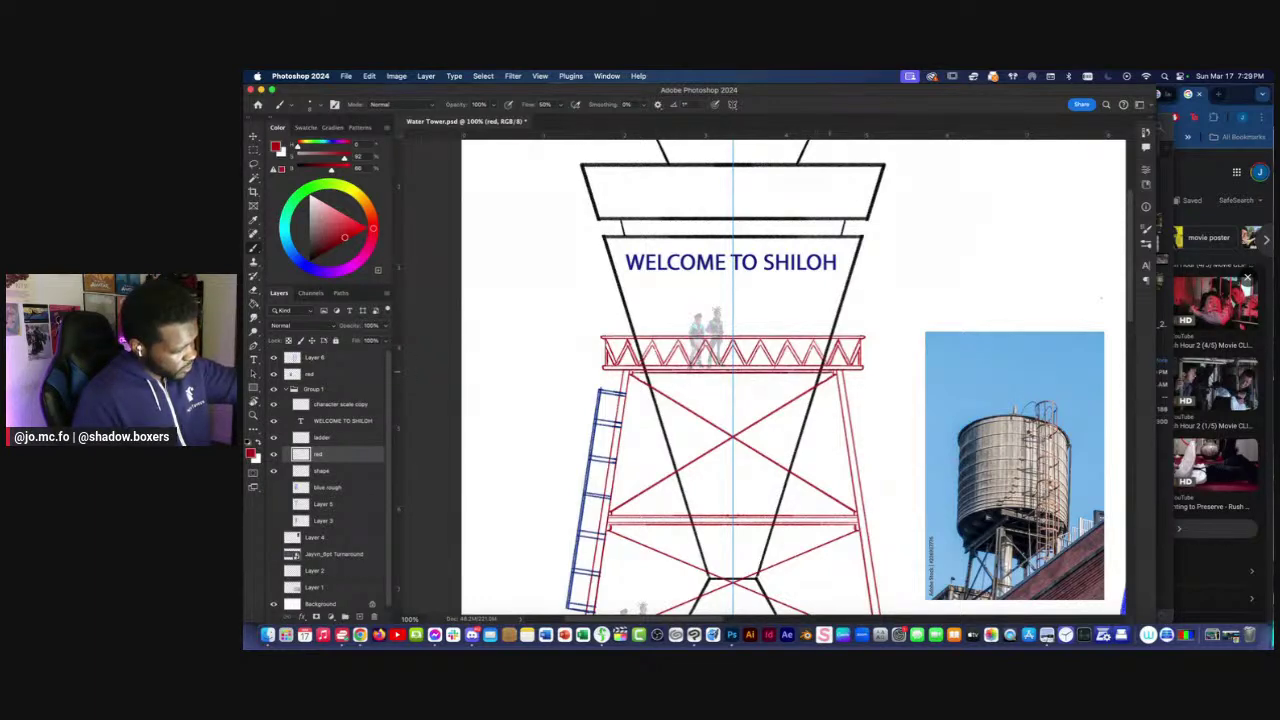
Paint a mirrored short red line that extends the beam under the platform outward beyond both legs.
{"action": "key", "text": "super+equal"}
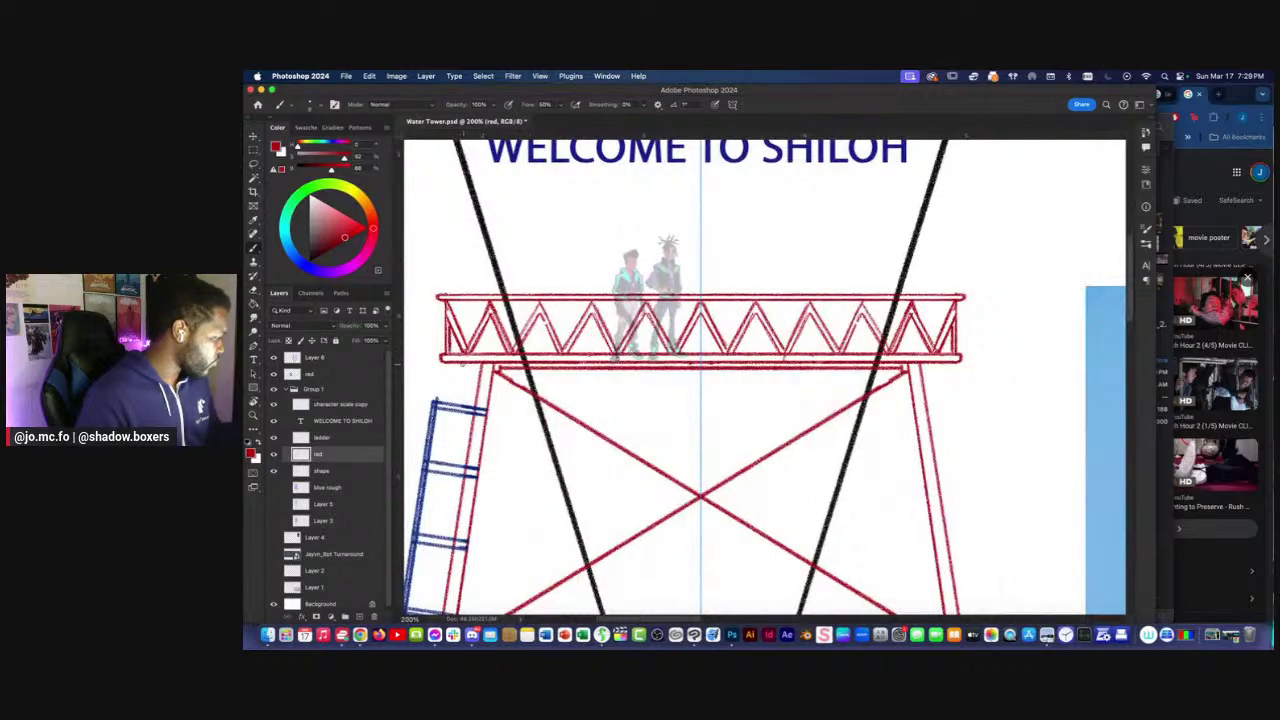
{"action": "left_click_drag", "start_coordinate": [480, 369], "coordinate": [460, 369]}
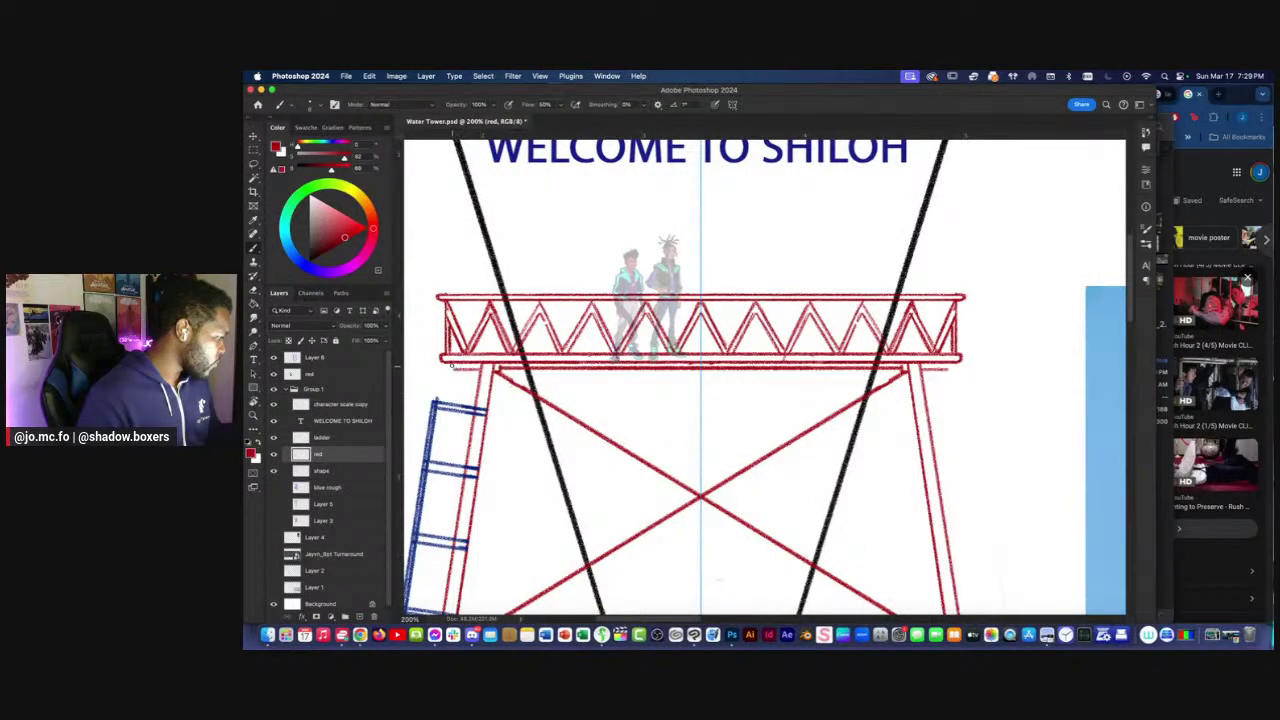
{"action": "key", "text": "super+minus"}
{"action": "key", "text": "super+minus"}
{"action": "key", "text": "super+minus"}
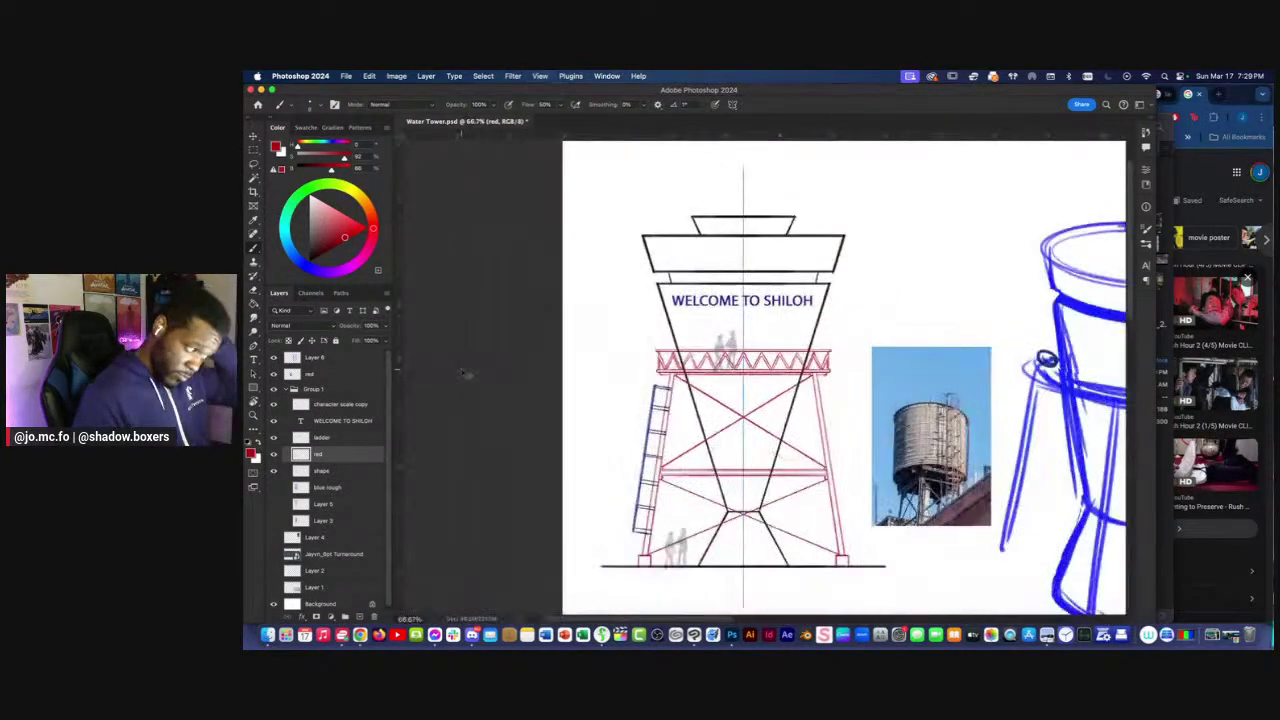
{"action": "key", "text": "super+equal"}
{"action": "left_click_drag", "start_coordinate": [549, 463], "coordinate": [502, 421]}
{"action": "key", "text": "super+minus"}
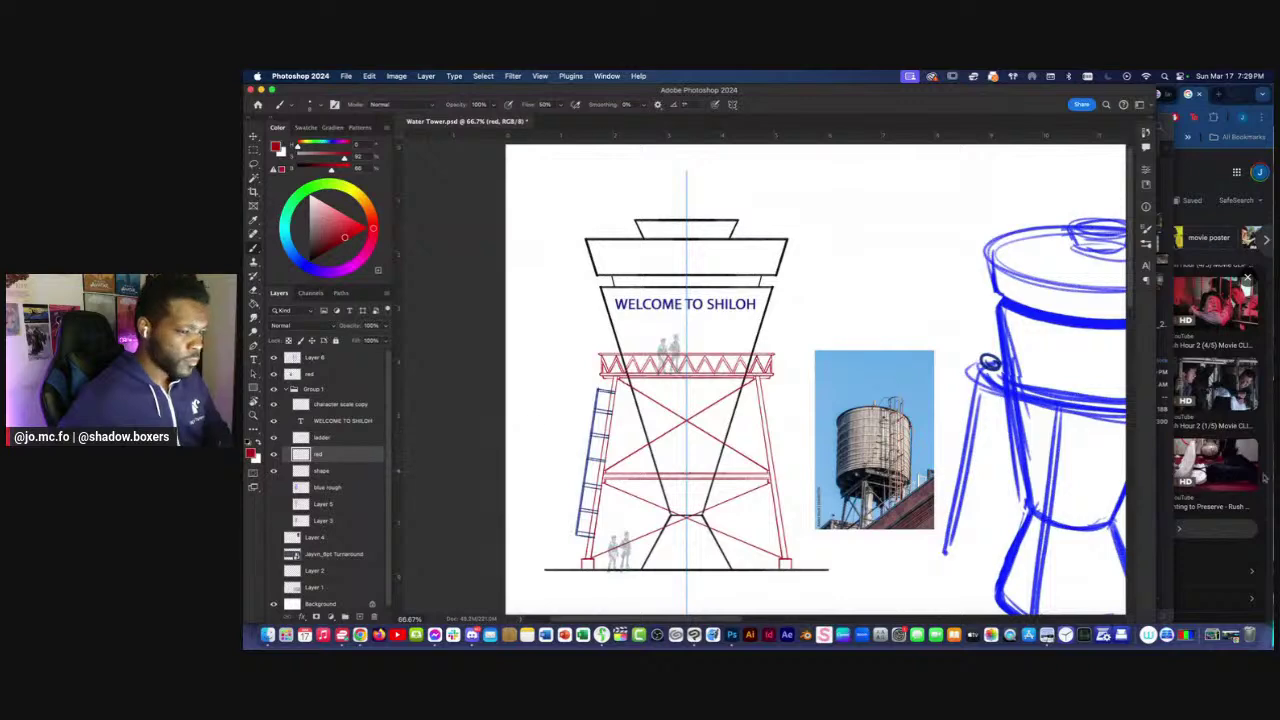
{"action": "left_click", "coordinate": [1186, 482]}
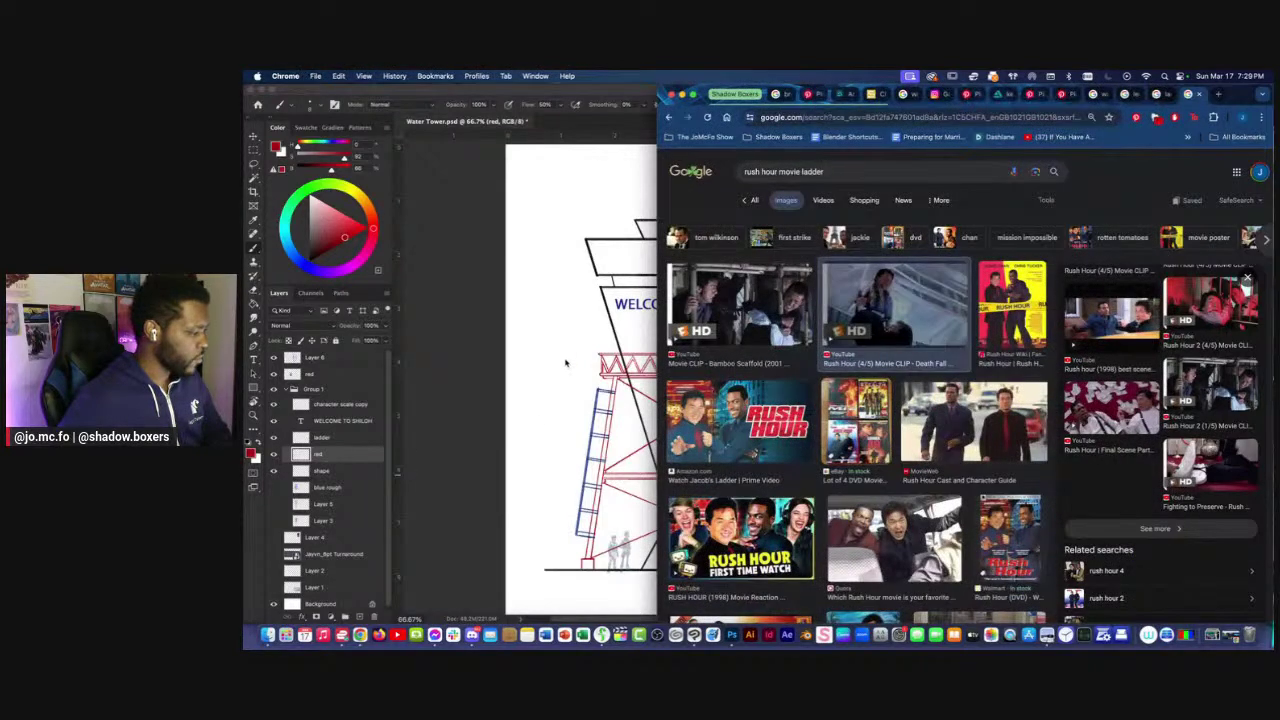
{"action": "left_click", "coordinate": [565, 363]}
{"action": "scroll", "coordinate": [968, 363], "scroll_direction": "right", "scroll_amount": 2}
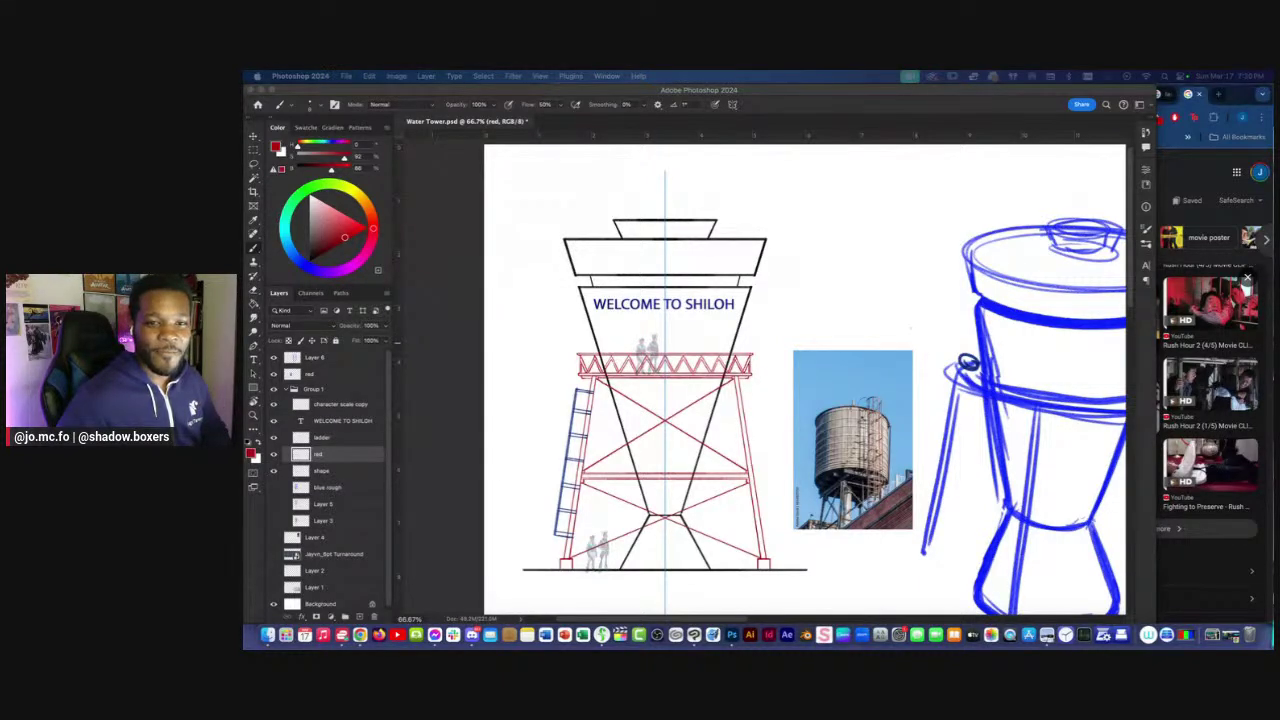
Switch to Chrome and enlarge the white tower photo from the ladder and trap door image search to study its walkway and ladder.
{"action": "left_click", "coordinate": [1186, 137]}
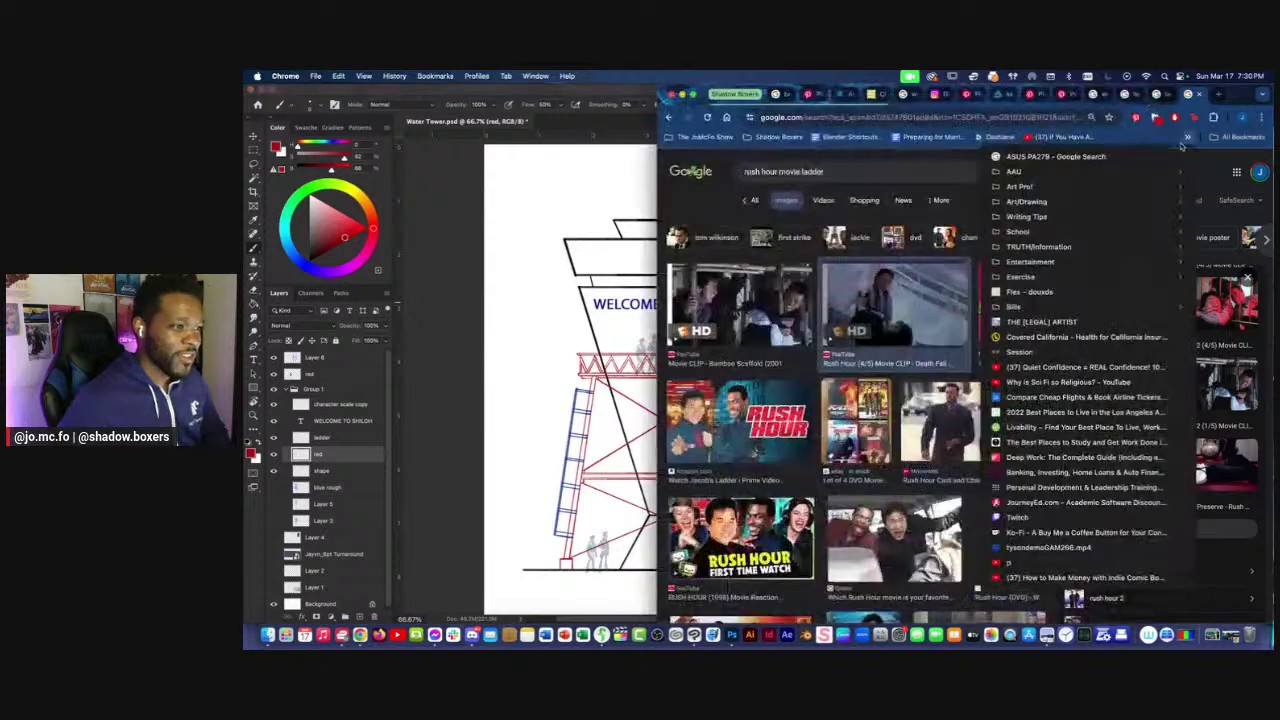
{"action": "left_click", "coordinate": [1145, 99]}
{"action": "left_click", "coordinate": [1158, 95]}
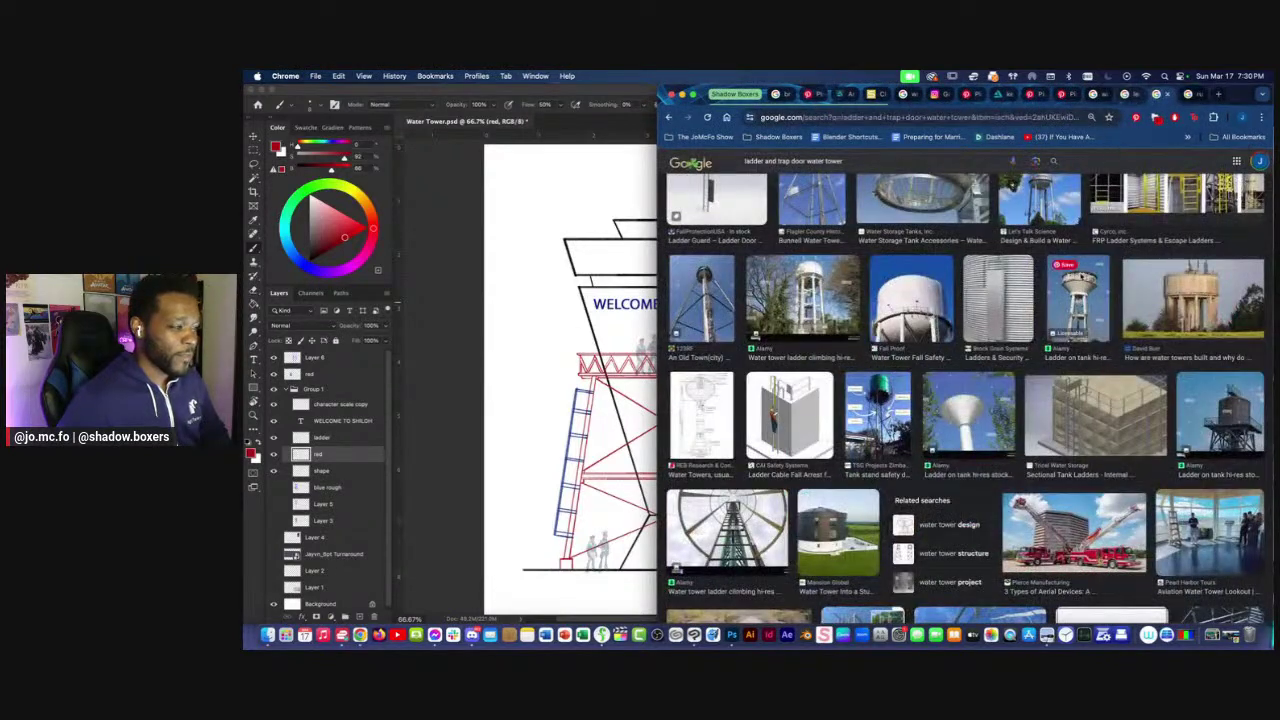
{"action": "scroll", "coordinate": [1082, 258], "scroll_direction": "up", "scroll_amount": 2}
{"action": "left_click", "coordinate": [893, 405]}
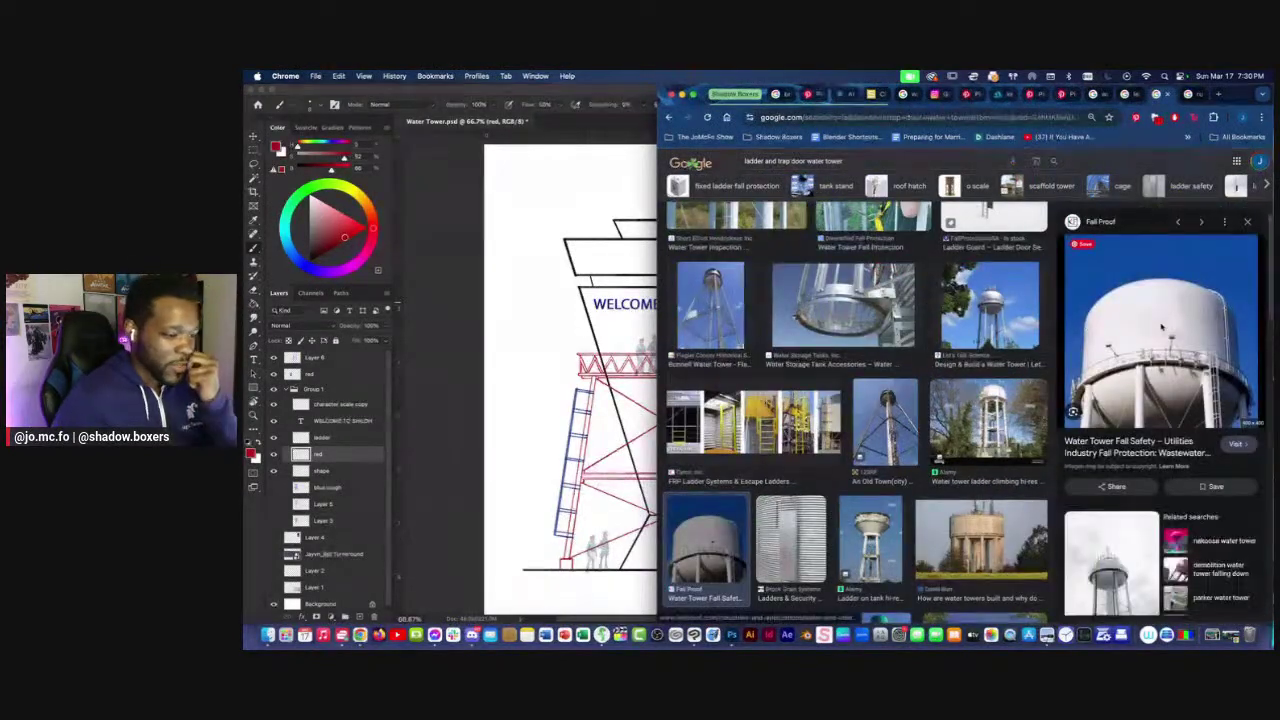
{"action": "left_click", "coordinate": [1161, 327]}
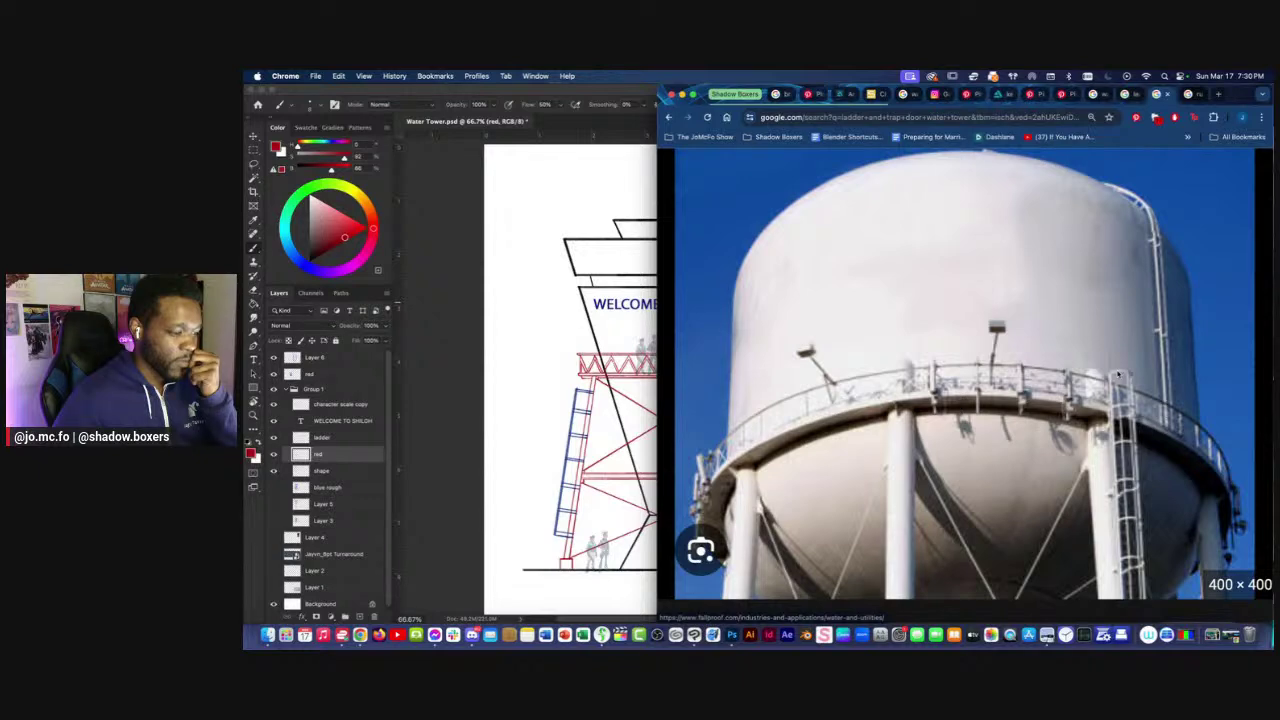
{"action": "scroll", "coordinate": [1118, 372], "scroll_direction": "down", "scroll_amount": 2}
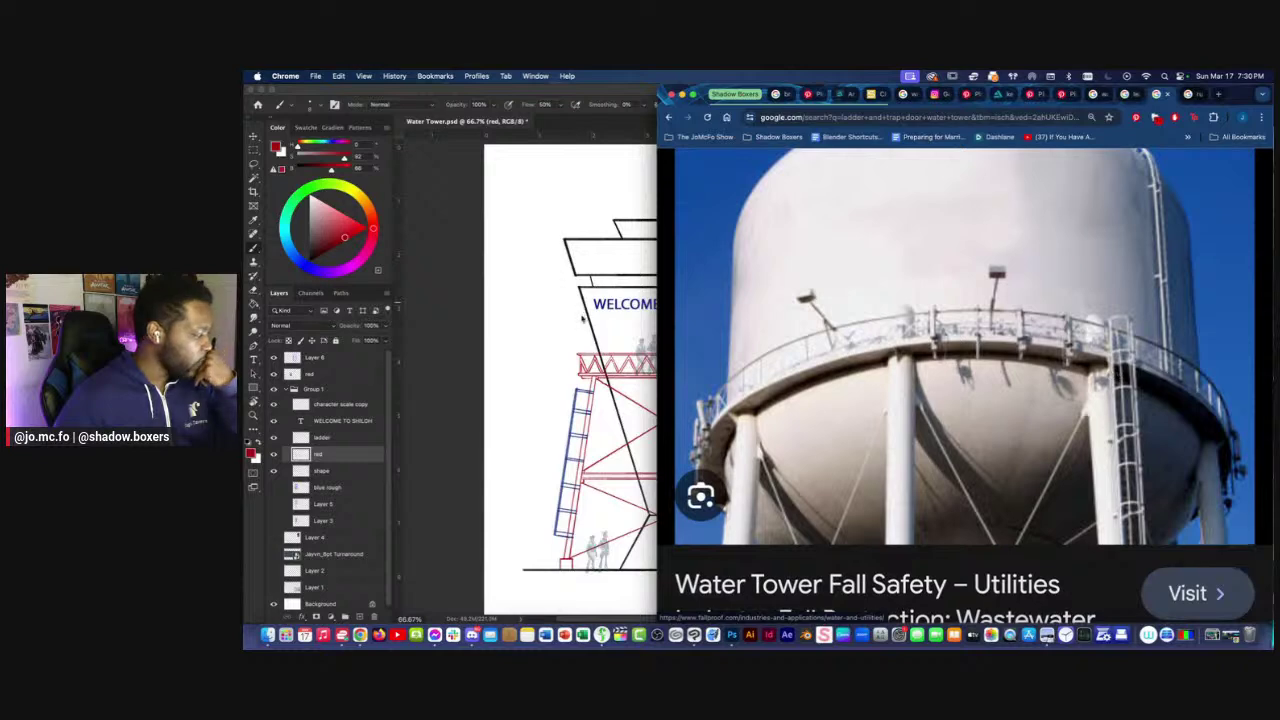
Return to the Photoshop drawing and turn off paint symmetry for the Brush.
{"action": "scroll", "coordinate": [573, 318], "scroll_direction": "right", "scroll_amount": 3}
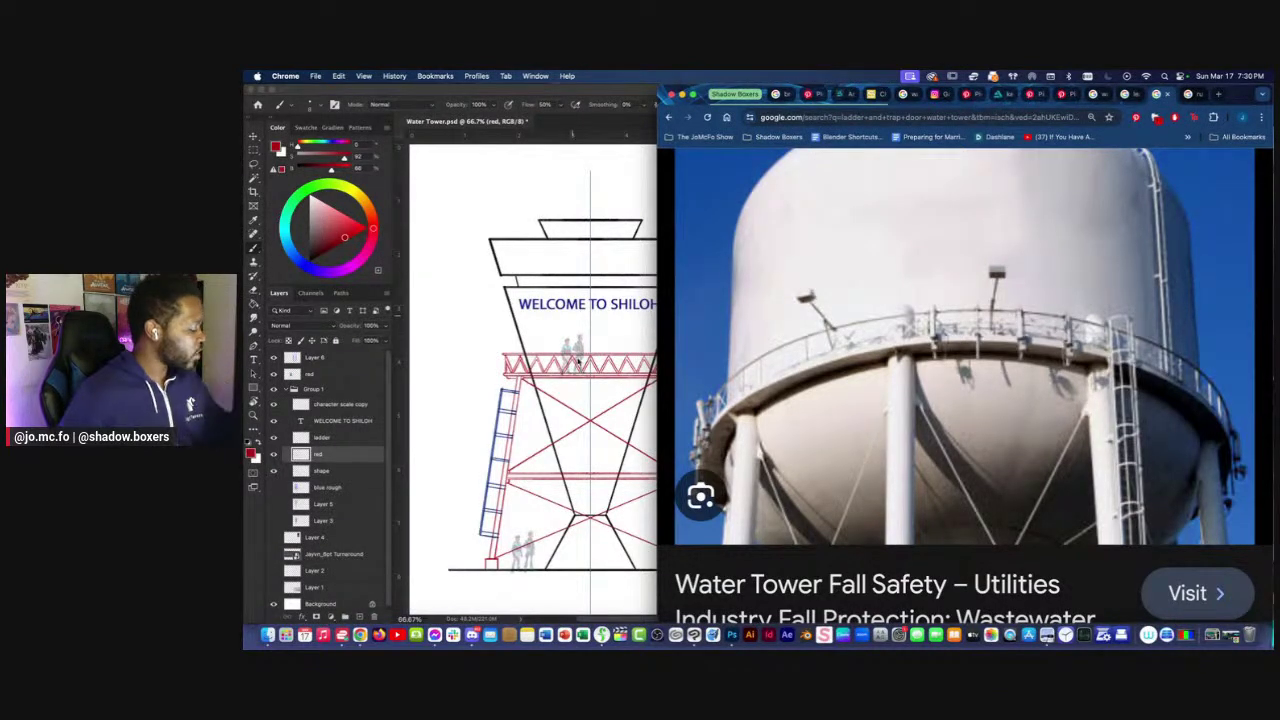
{"action": "left_click", "coordinate": [485, 368]}
{"action": "key", "text": "super+plus"}
{"action": "left_click_drag", "start_coordinate": [464, 428], "coordinate": [734, 352]}
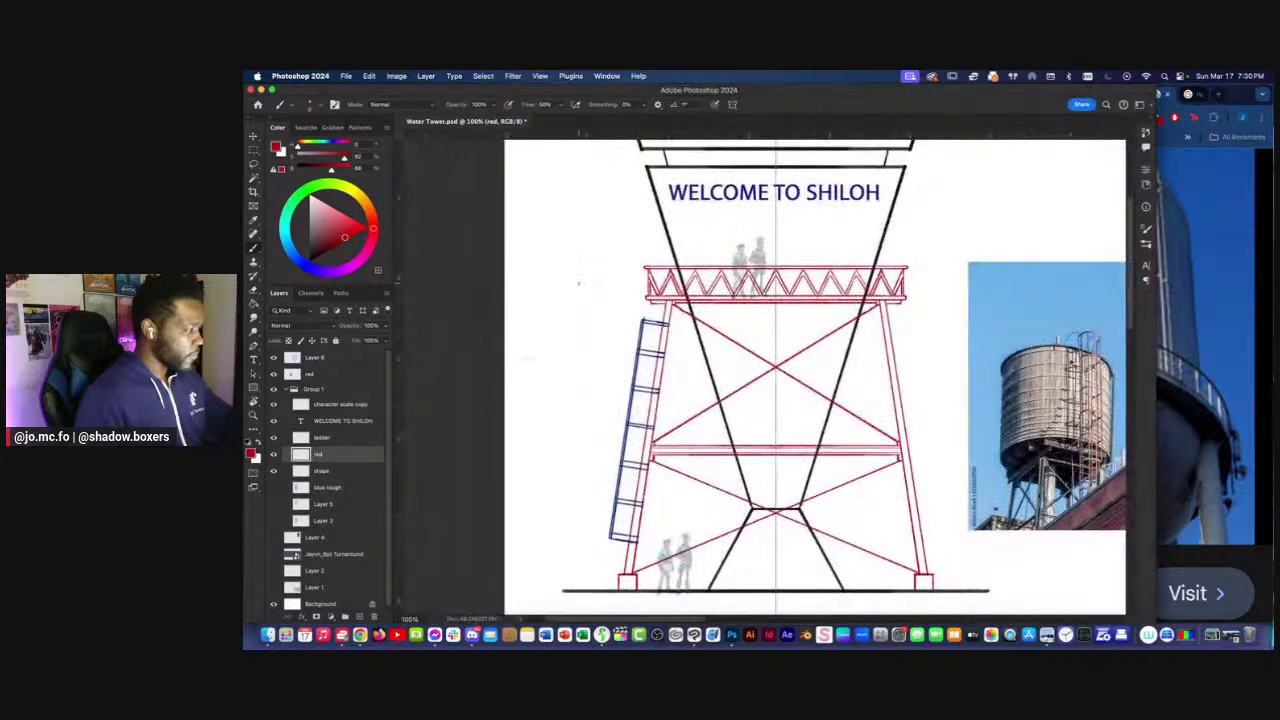
{"action": "left_click", "coordinate": [733, 105]}
{"action": "left_click", "coordinate": [748, 112]}
Select the ladder layer and use Free Transform to shift the blue ladder slightly inward toward the tower's left leg.
{"action": "left_click_drag", "start_coordinate": [594, 334], "coordinate": [631, 302]}
{"action": "key", "text": "super+plus"}
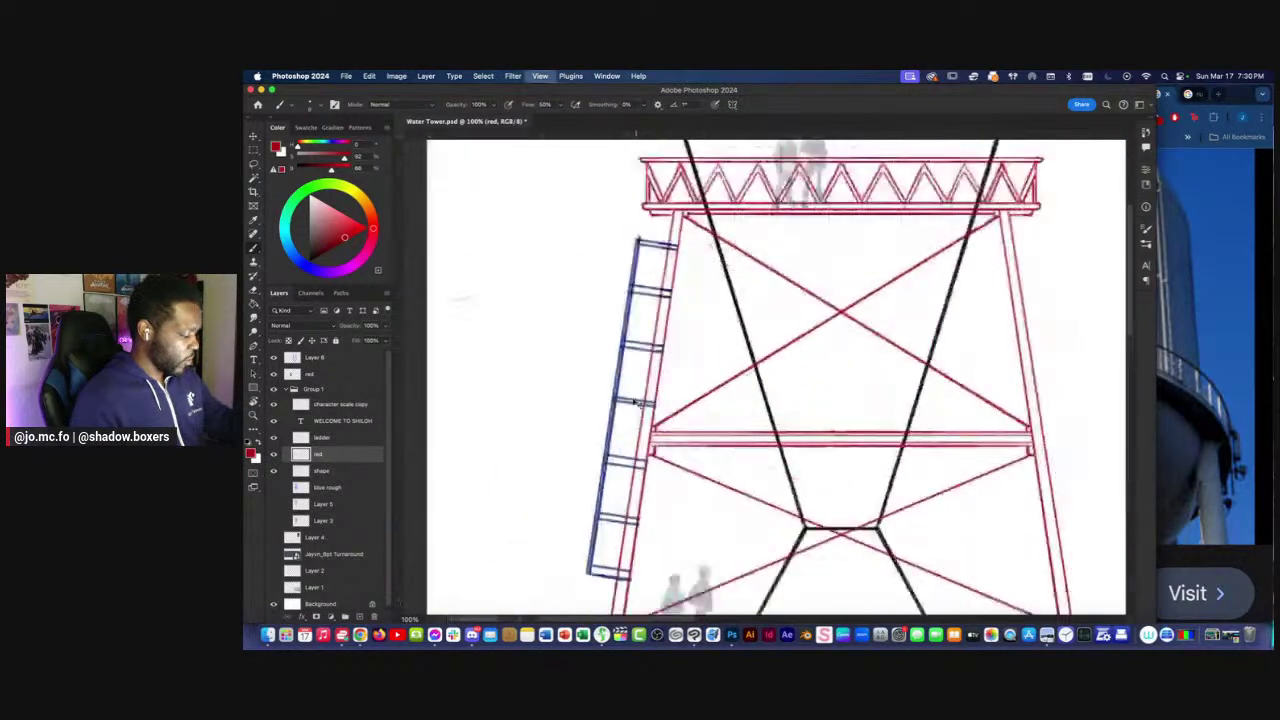
{"action": "left_click_drag", "start_coordinate": [594, 468], "coordinate": [693, 334]}
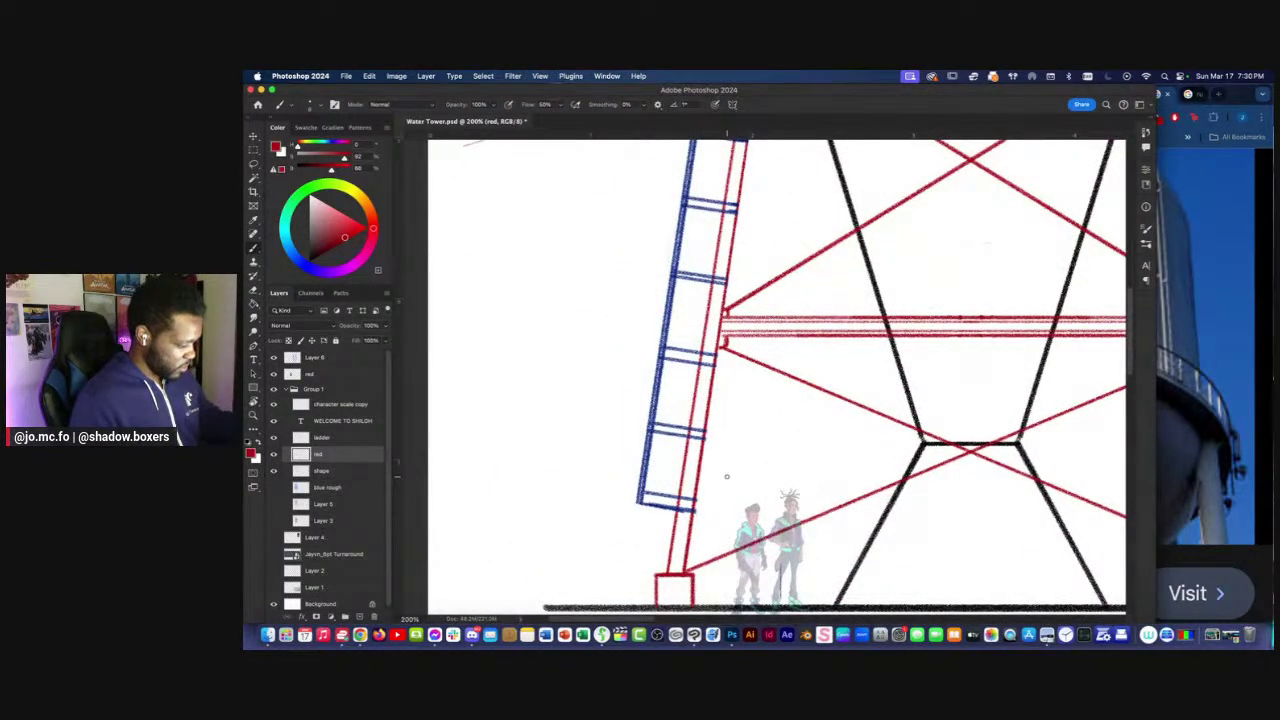
{"action": "scroll", "coordinate": [727, 476], "scroll_direction": "down", "scroll_amount": 3}
{"action": "key", "text": "l"}
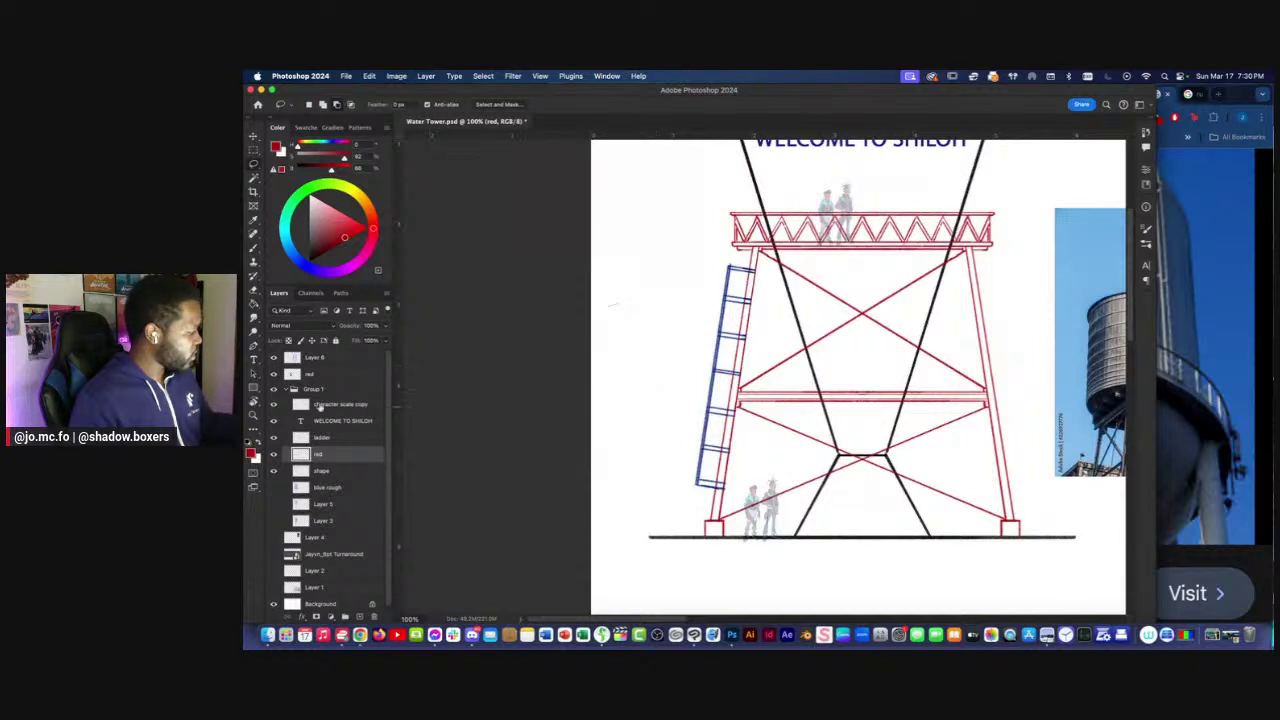
{"action": "left_click", "coordinate": [322, 437]}
{"action": "key", "text": "ctrl+t"}
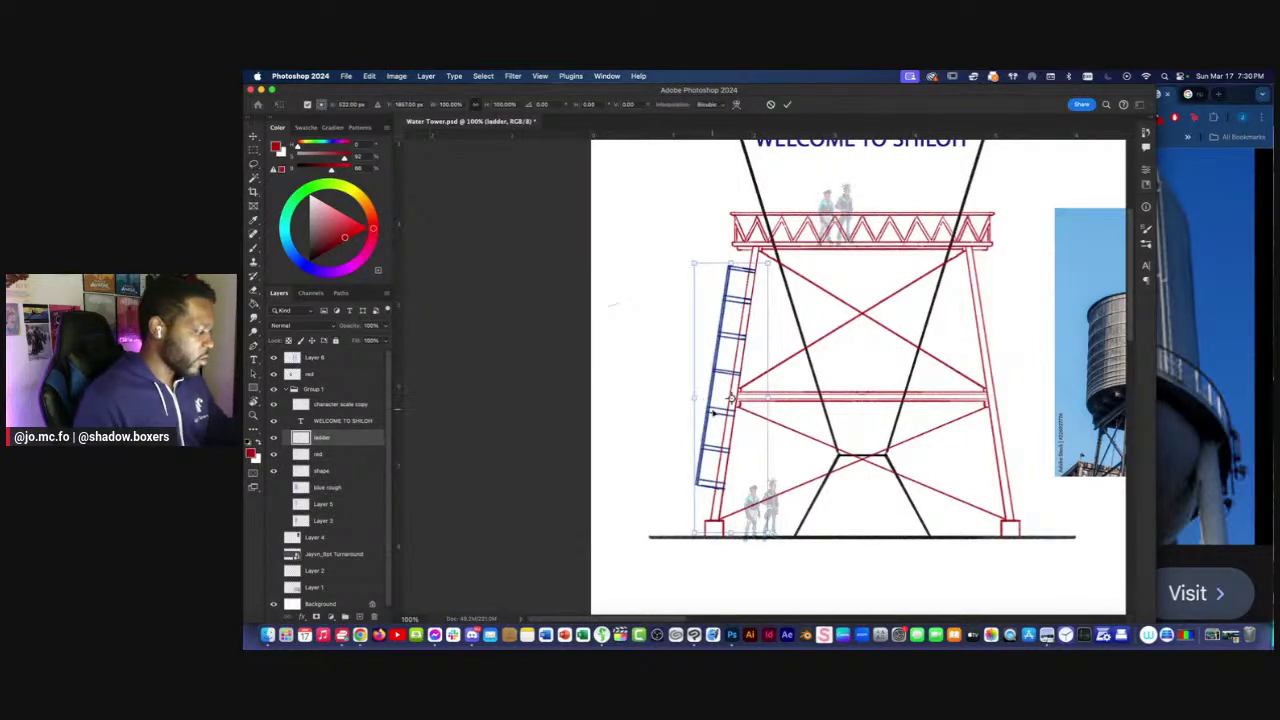
{"action": "left_click_drag", "start_coordinate": [715, 437], "coordinate": [714, 437]}
{"action": "key", "text": "Return"}
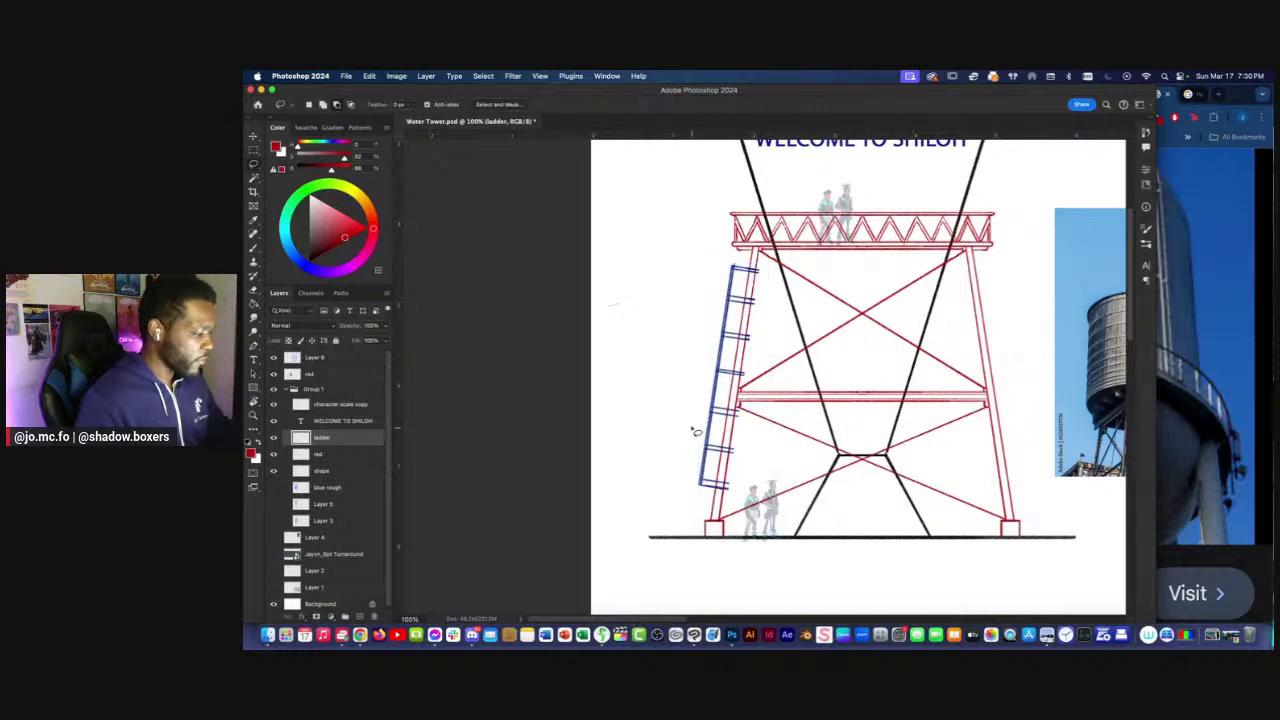
Select the red layer inside Group 1 and activate the Lasso tool.
{"action": "scroll", "coordinate": [697, 432], "scroll_direction": "up", "scroll_amount": 3}
{"action": "scroll", "coordinate": [697, 432], "scroll_direction": "right", "scroll_amount": 3}
{"action": "key", "text": "e"}
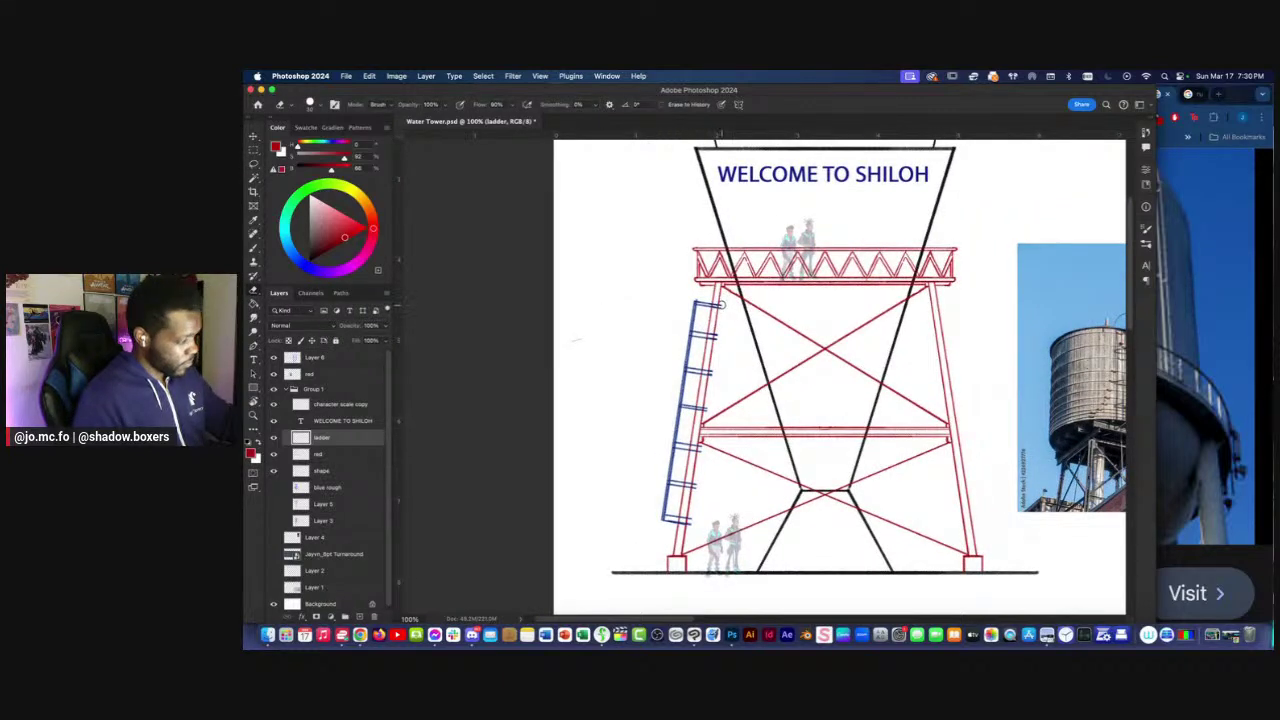
{"action": "key", "text": "super+minus"}
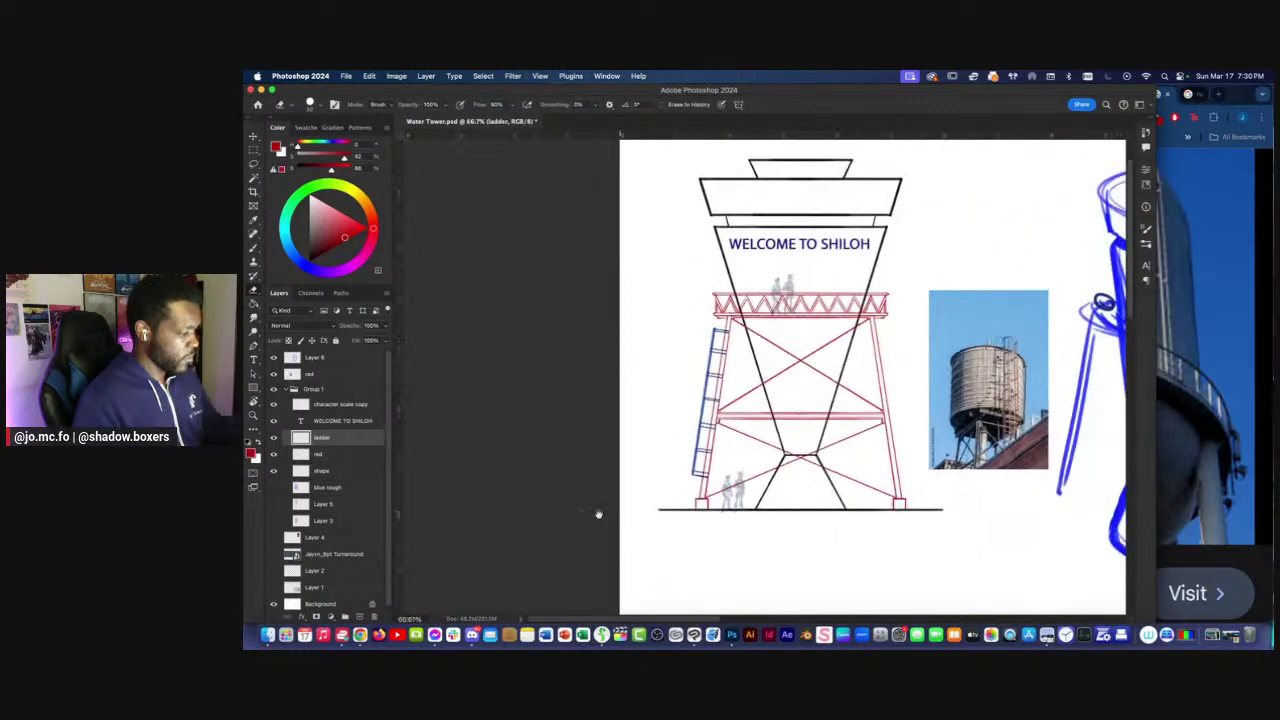
{"action": "scroll", "coordinate": [619, 512], "scroll_direction": "right", "scroll_amount": 3}
{"action": "scroll", "coordinate": [619, 512], "scroll_direction": "up", "scroll_amount": 1}
{"action": "left_click", "coordinate": [316, 455]}
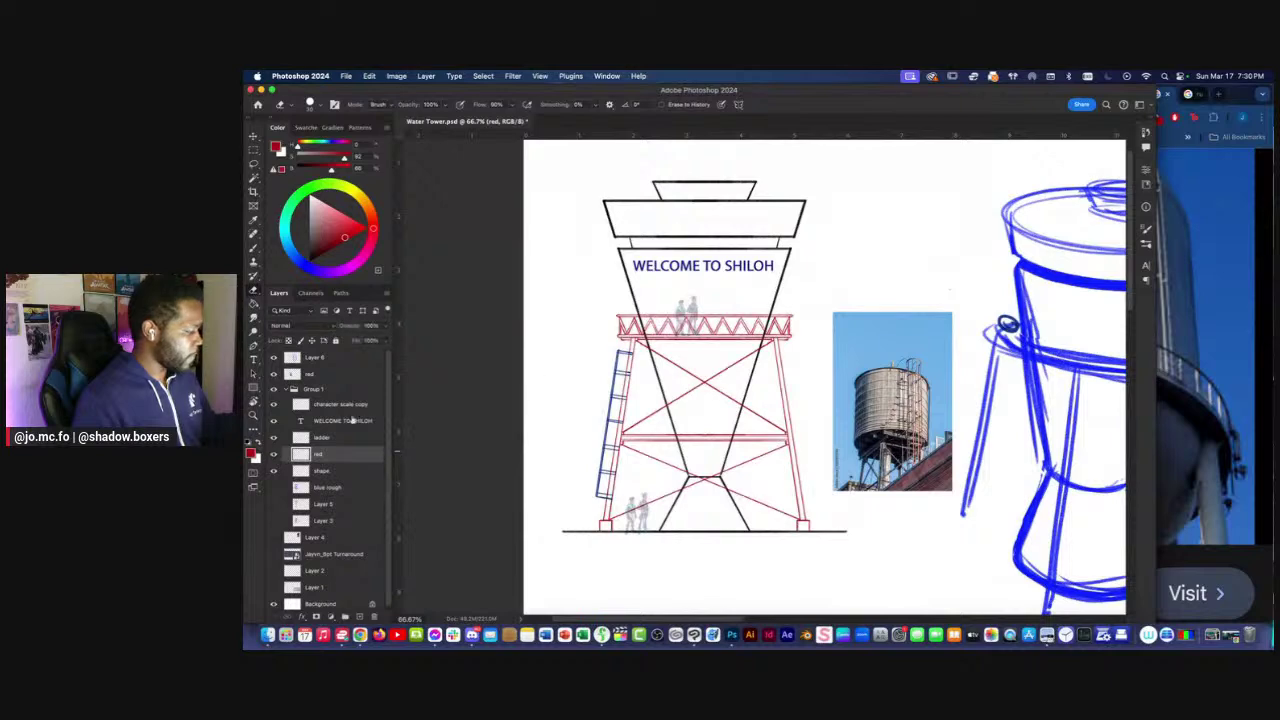
{"action": "key", "text": "l"}
{"action": "key", "text": "super+minus"}
{"action": "left_click_drag", "start_coordinate": [527, 449], "coordinate": [524, 473]}
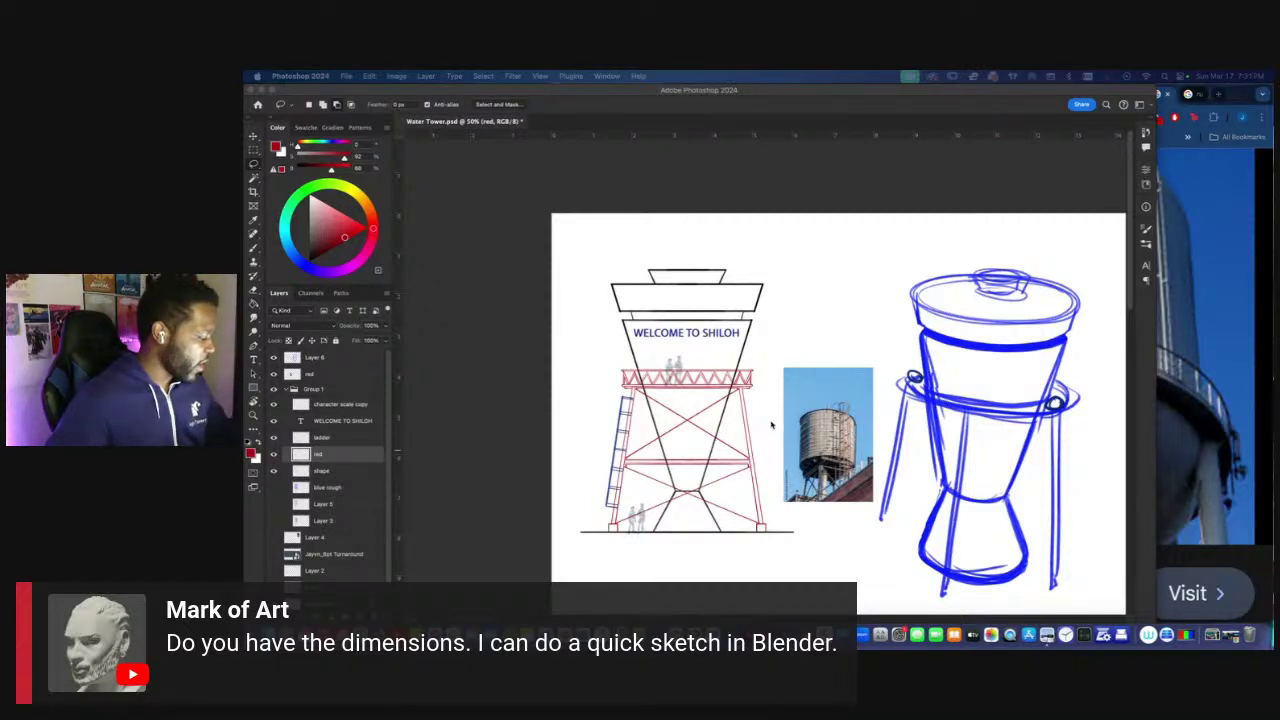
Examine the lower ladder and left leg against the character scale figures, and review the whole tower.
{"action": "scroll", "coordinate": [766, 426], "scroll_direction": "down", "scroll_amount": 3}
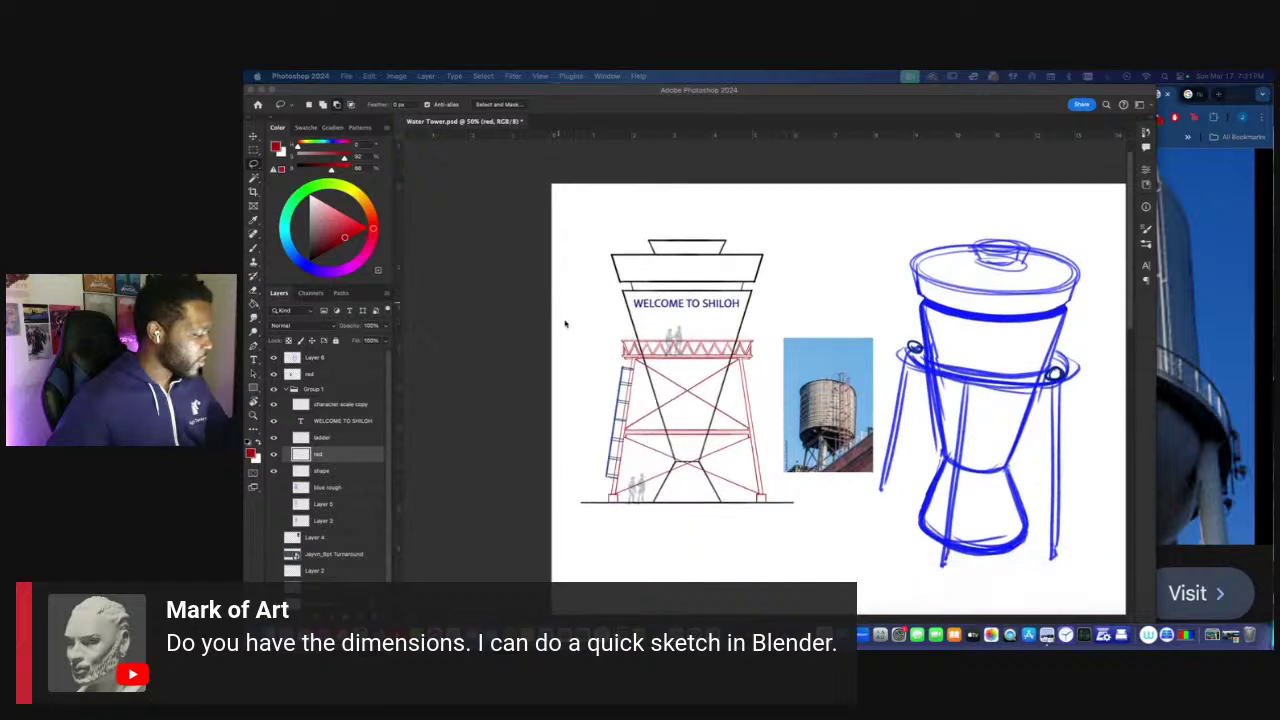
{"action": "left_click", "coordinate": [550, 445]}
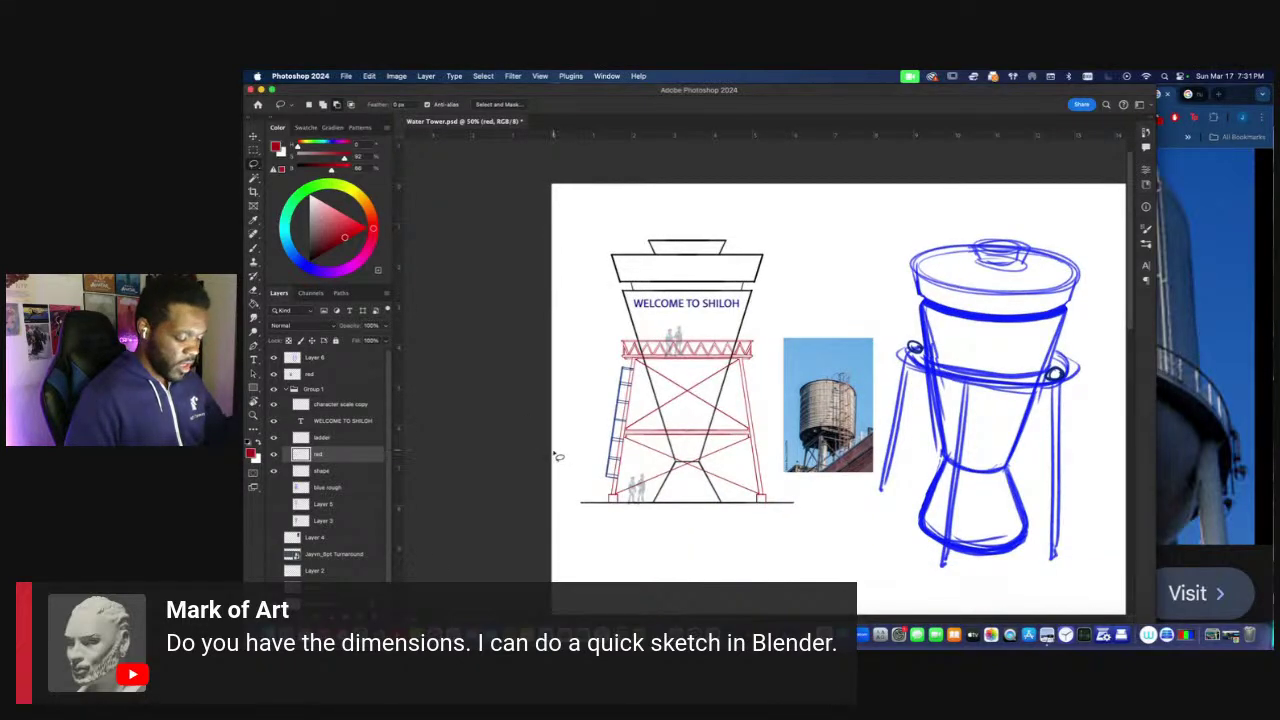
{"action": "key", "text": "super+equal"}
{"action": "scroll", "coordinate": [557, 457], "scroll_direction": "up", "scroll_amount": 8}
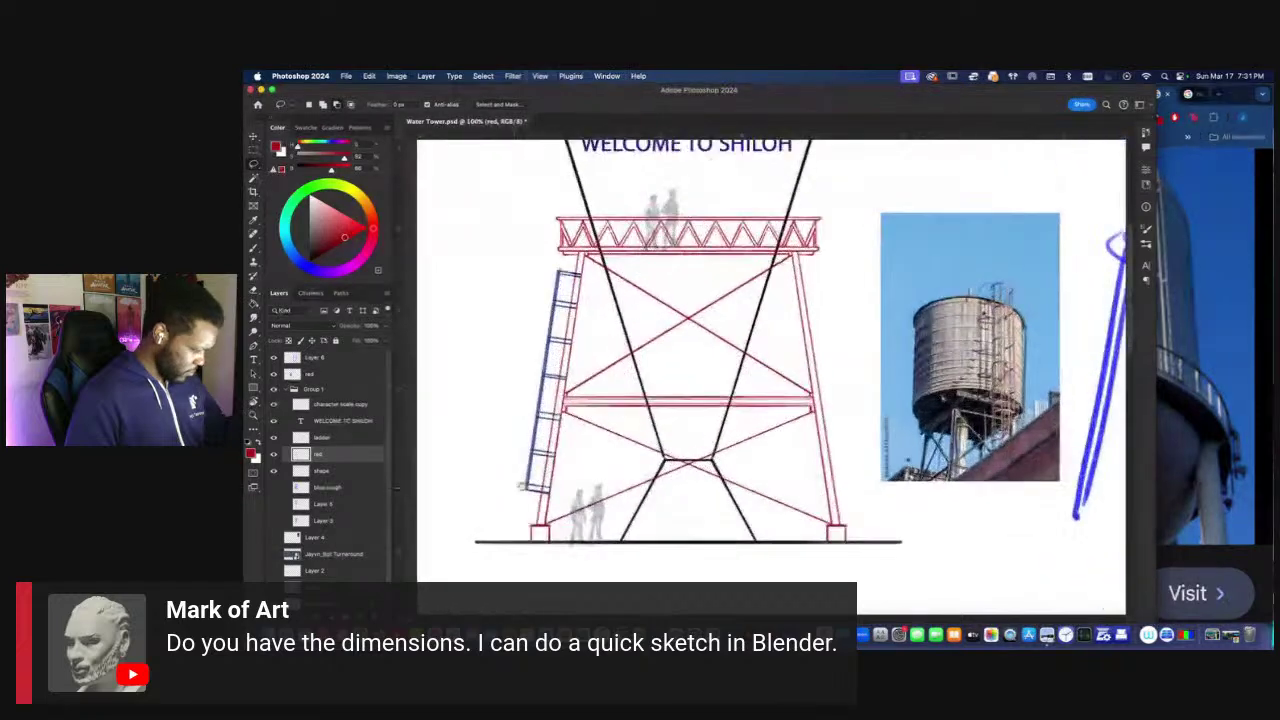
{"action": "scroll", "coordinate": [613, 447], "scroll_direction": "down", "scroll_amount": 2}
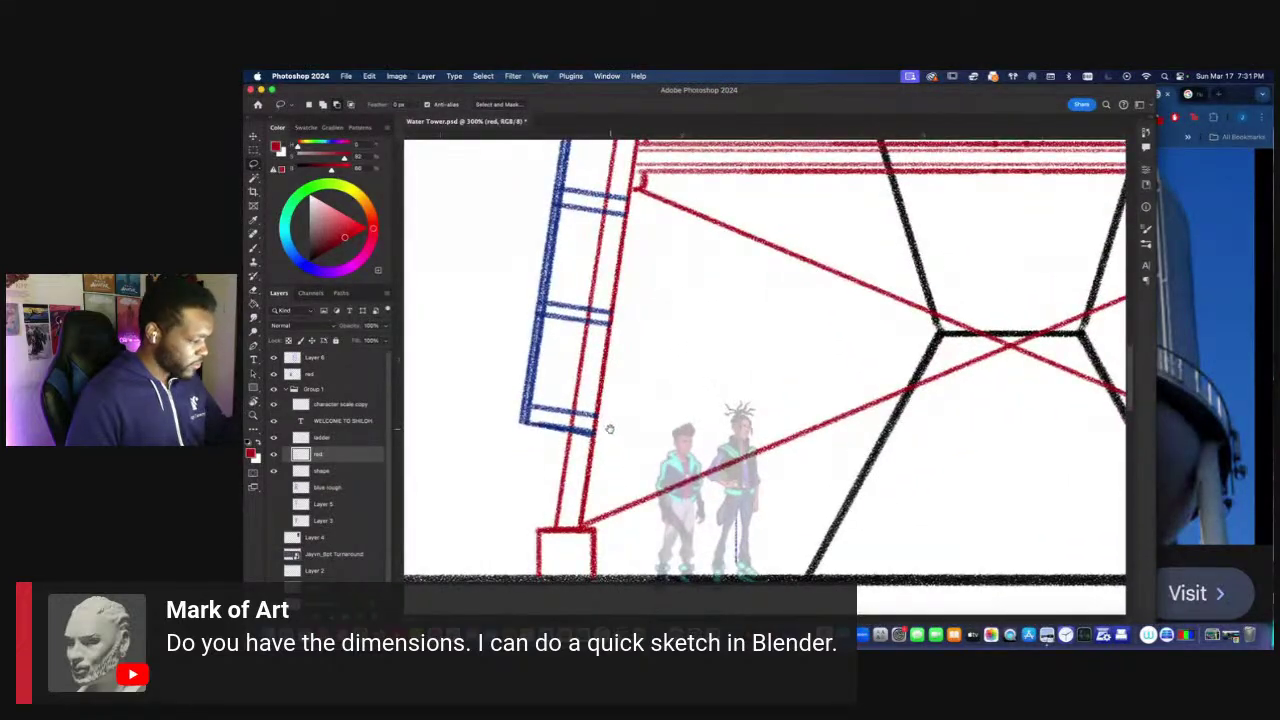
{"action": "scroll", "coordinate": [597, 425], "scroll_direction": "right", "scroll_amount": 2}
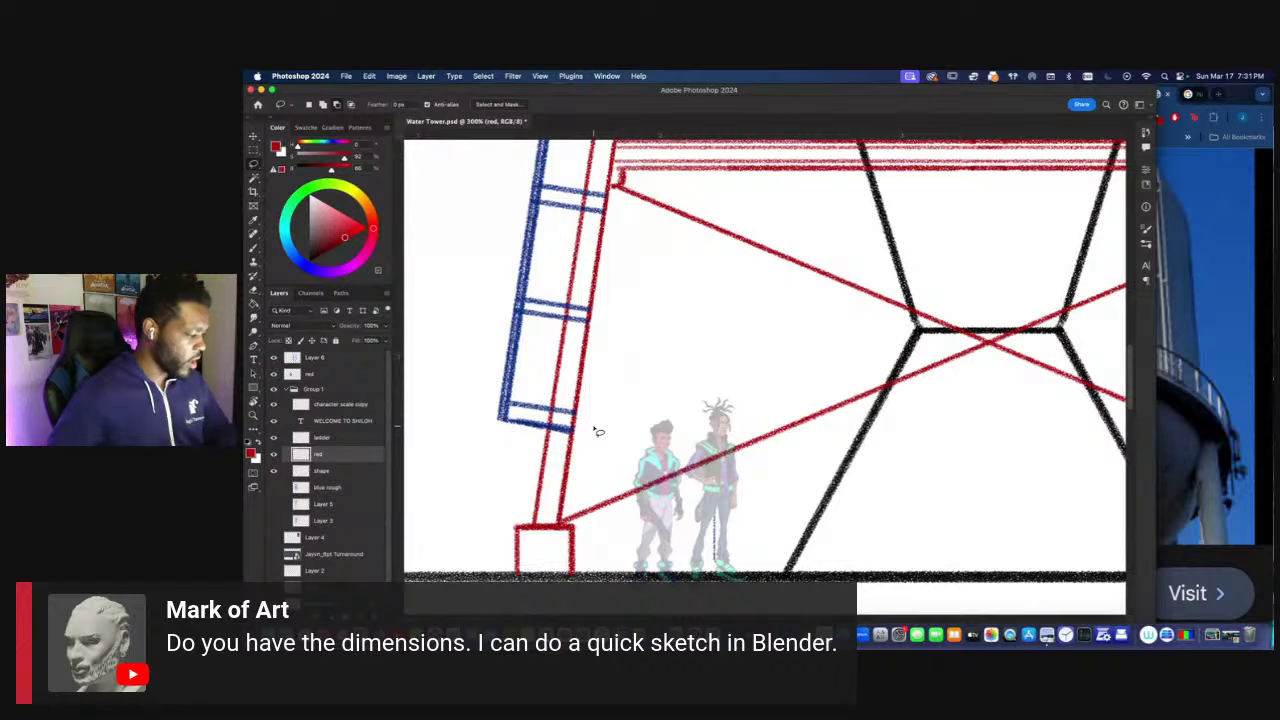
{"action": "scroll", "coordinate": [600, 432], "scroll_direction": "up", "scroll_amount": 2}
{"action": "scroll", "coordinate": [600, 434], "scroll_direction": "up", "scroll_amount": 3}
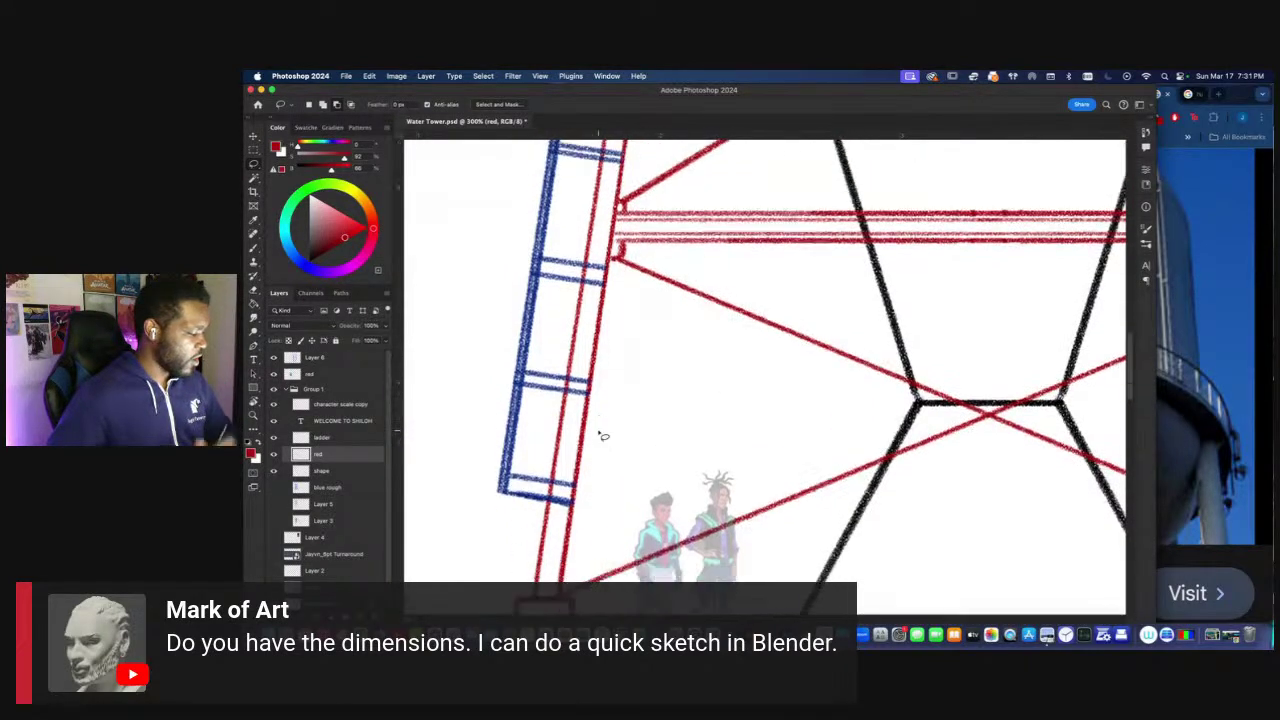
{"action": "scroll", "coordinate": [600, 434], "scroll_direction": "down", "scroll_amount": 4}
{"action": "scroll", "coordinate": [724, 450], "scroll_direction": "down", "scroll_amount": 5}
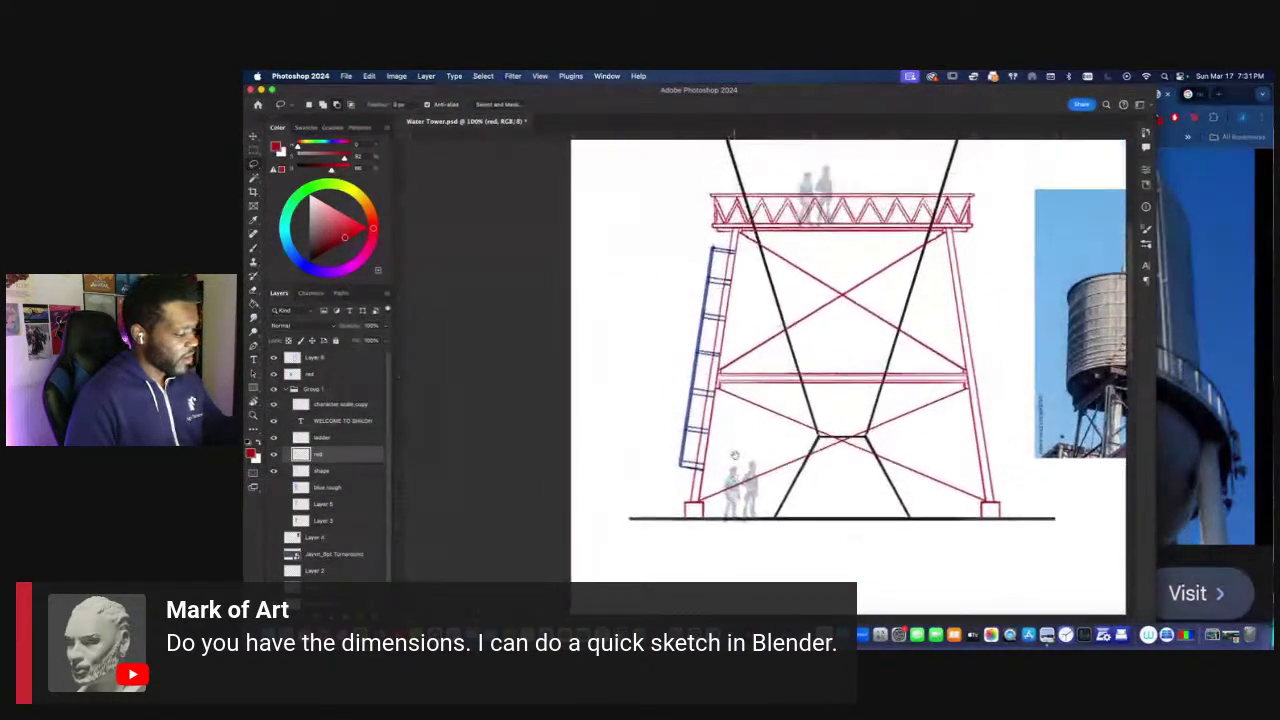
{"action": "scroll", "coordinate": [731, 364], "scroll_direction": "up", "scroll_amount": 4}
{"action": "scroll", "coordinate": [727, 413], "scroll_direction": "down", "scroll_amount": 2}
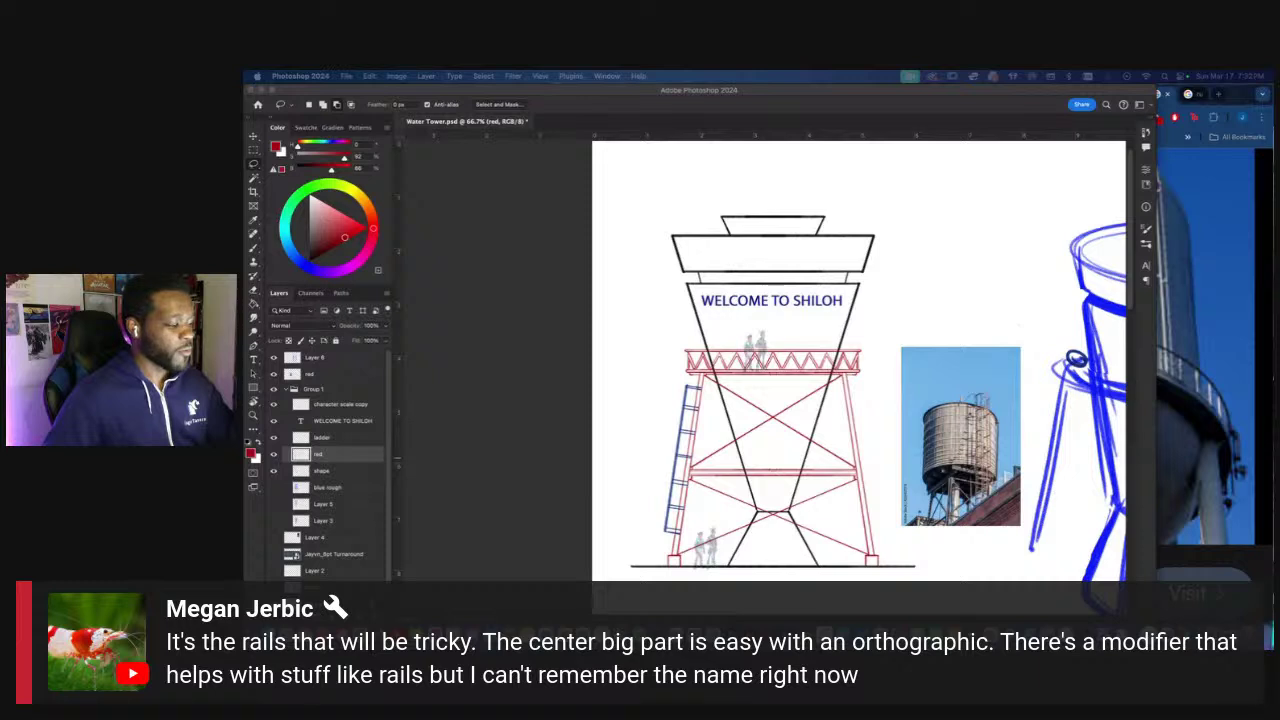
Paint a red arrow pointing at the upper part of the tower's right leg, and lasso and delete it.
{"action": "left_click", "coordinate": [869, 391]}
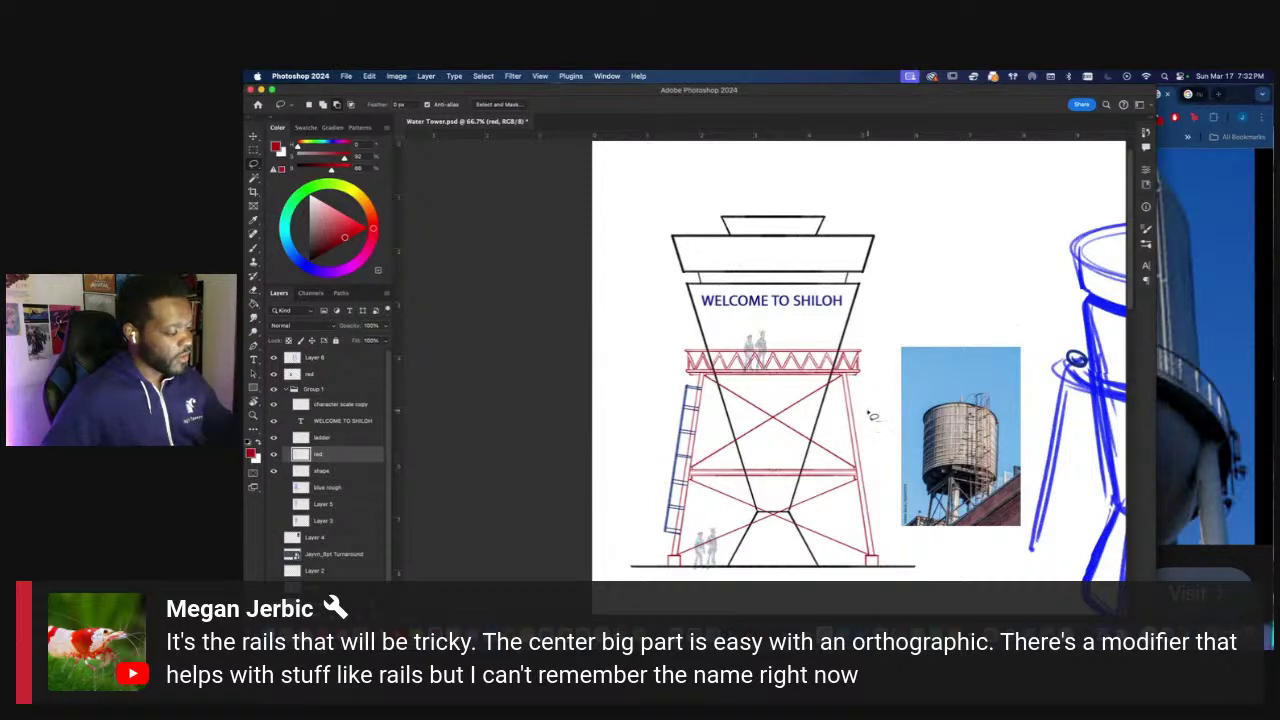
{"action": "key", "text": "b"}
{"action": "mouse_move", "coordinate": [879, 389]}
{"action": "left_mouse_down"}
{"action": "mouse_move", "coordinate": [859, 422]}
{"action": "mouse_move", "coordinate": [869, 417]}
{"action": "left_mouse_up"}
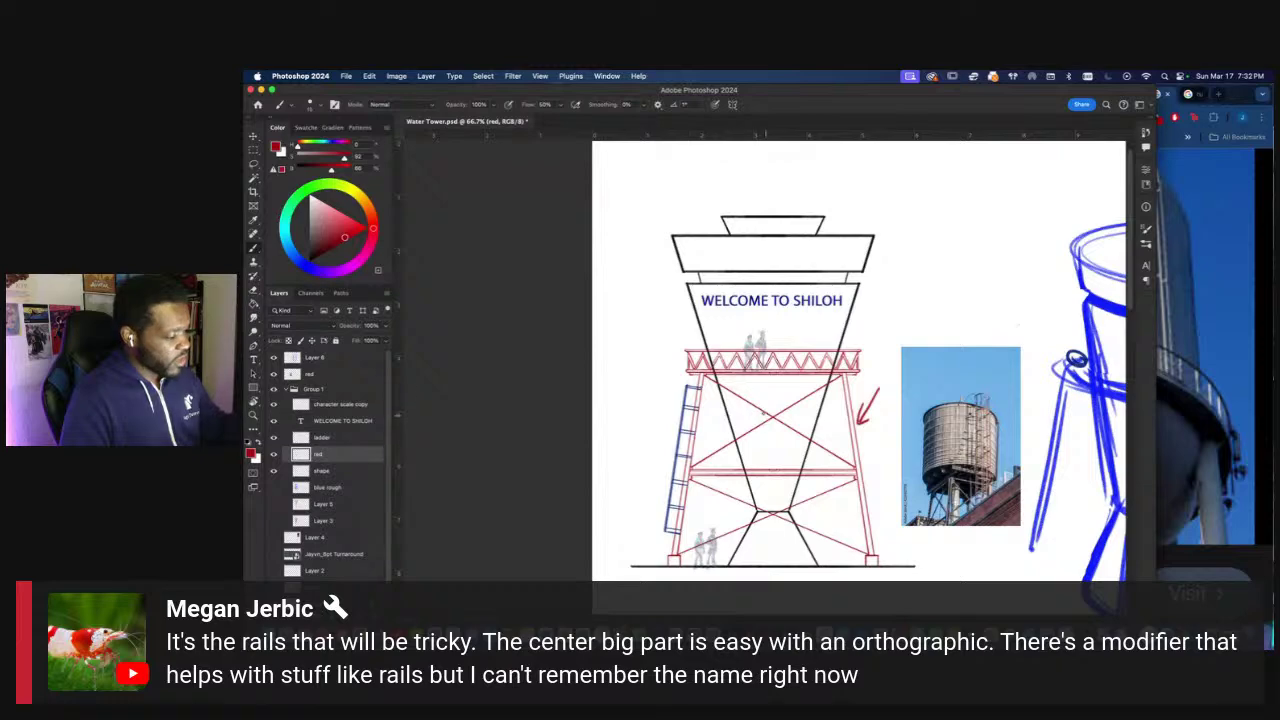
{"action": "key", "text": "super+="}
{"action": "left_click_drag", "start_coordinate": [897, 504], "coordinate": [861, 423]}
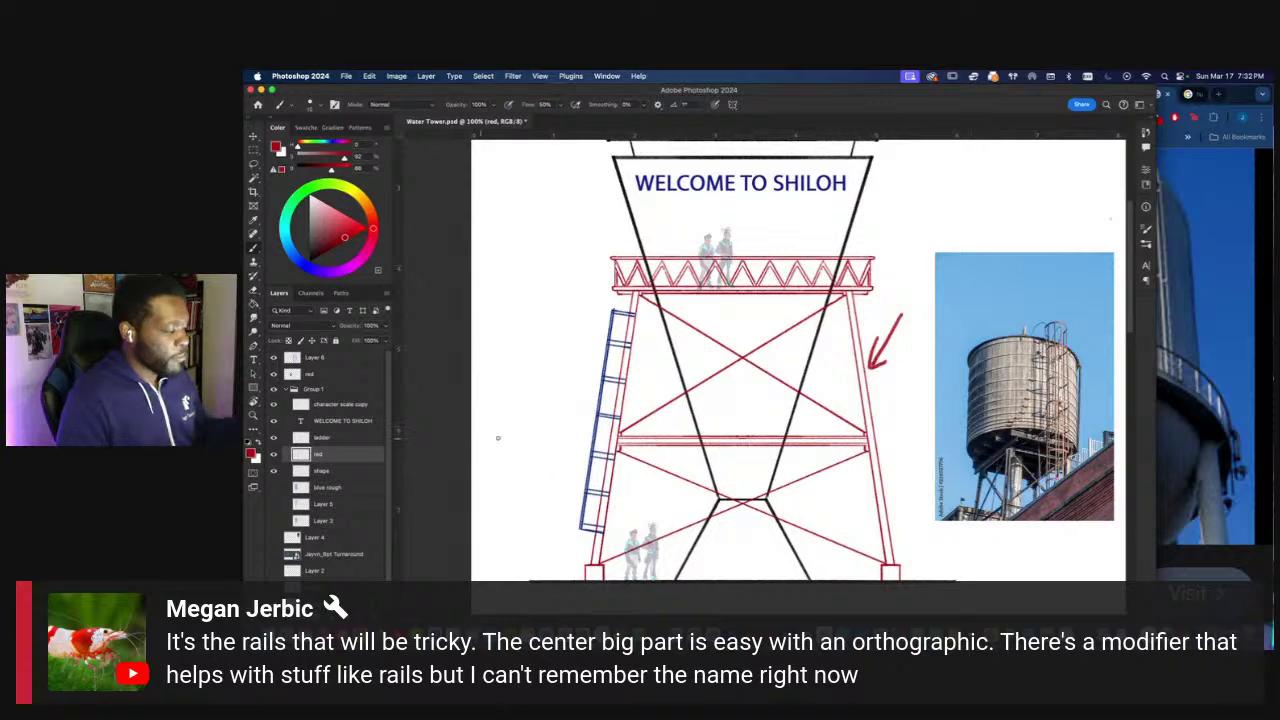
{"action": "key", "text": "l"}
{"action": "mouse_move", "coordinate": [927, 338]}
{"action": "left_mouse_down"}
{"action": "mouse_move", "coordinate": [884, 392]}
{"action": "mouse_move", "coordinate": [868, 340]}
{"action": "mouse_move", "coordinate": [880, 293]}
{"action": "left_mouse_up"}
{"action": "key", "text": "Delete"}
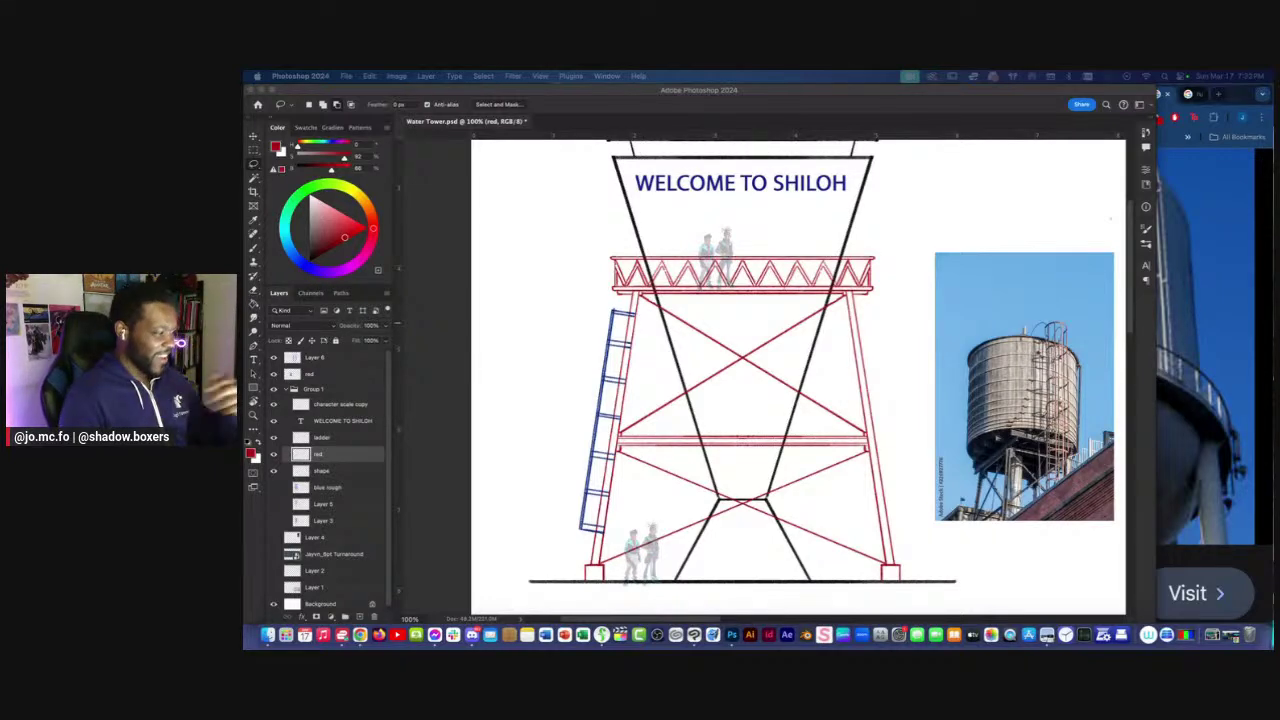
Save the water tower document.
{"action": "key", "text": "super+minus"}
{"action": "key", "text": "super+s"}
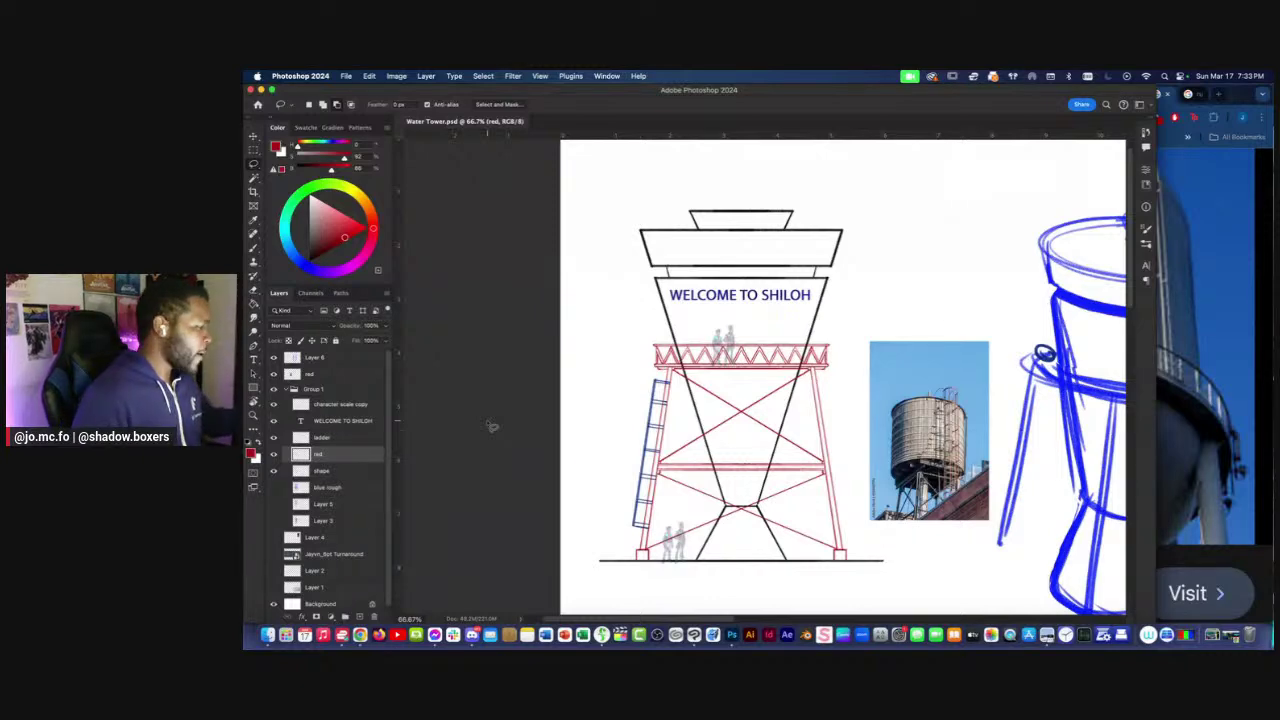
Review the whole water tower drawing, switch to Chrome and look through the water tower image results for another ladder reference.
{"action": "key", "text": "super+minus"}
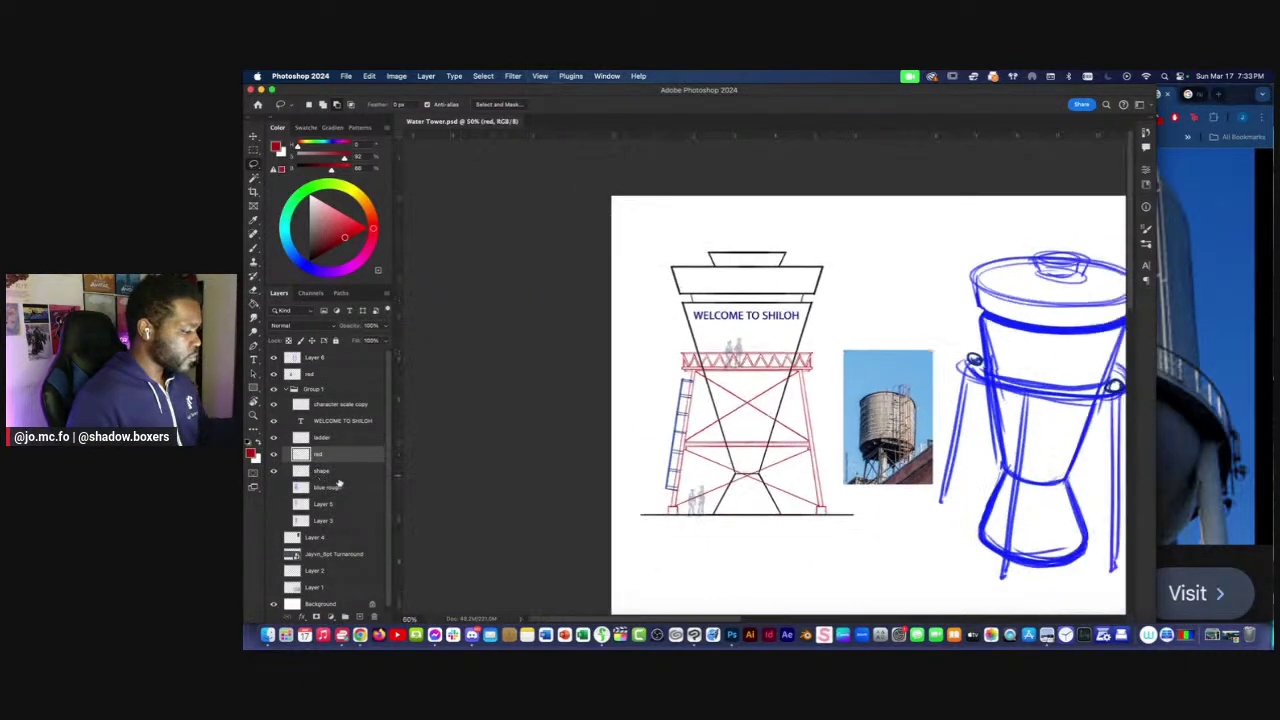
{"action": "key", "text": "super+minus"}
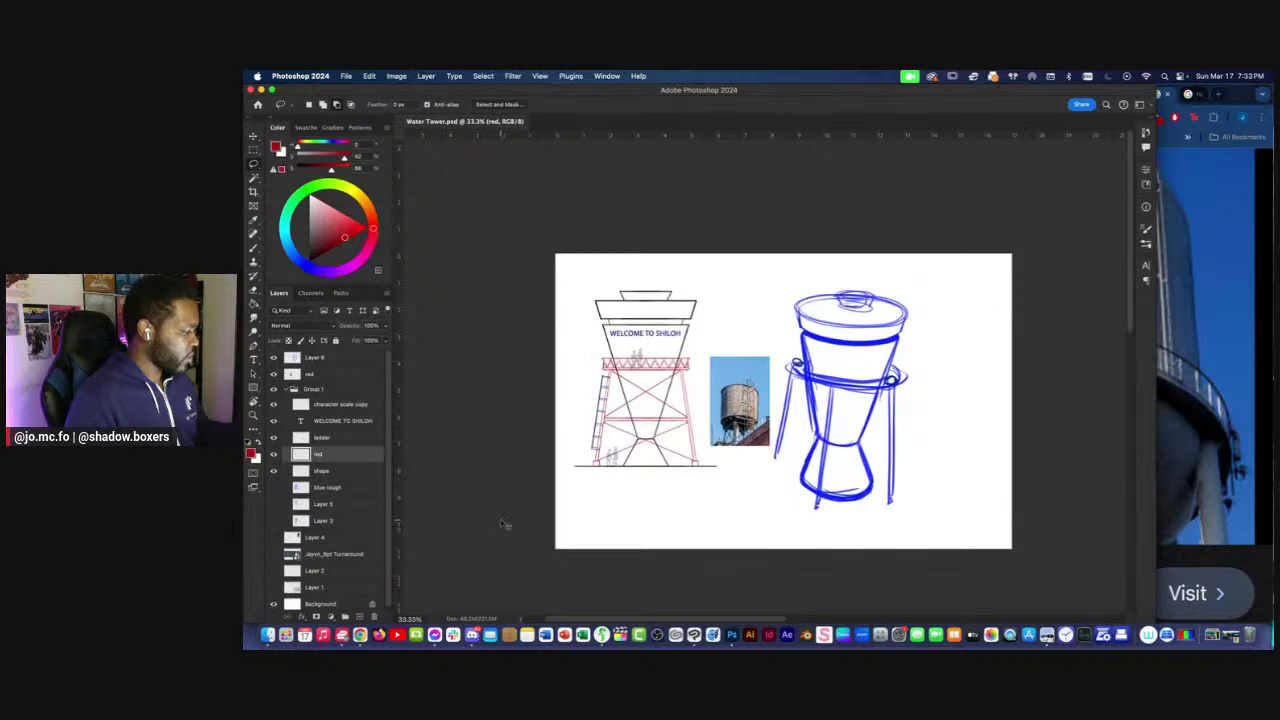
{"action": "key", "text": "super+plus"}
{"action": "left_click_drag", "start_coordinate": [974, 567], "coordinate": [1033, 545]}
{"action": "left_click", "coordinate": [1177, 509]}
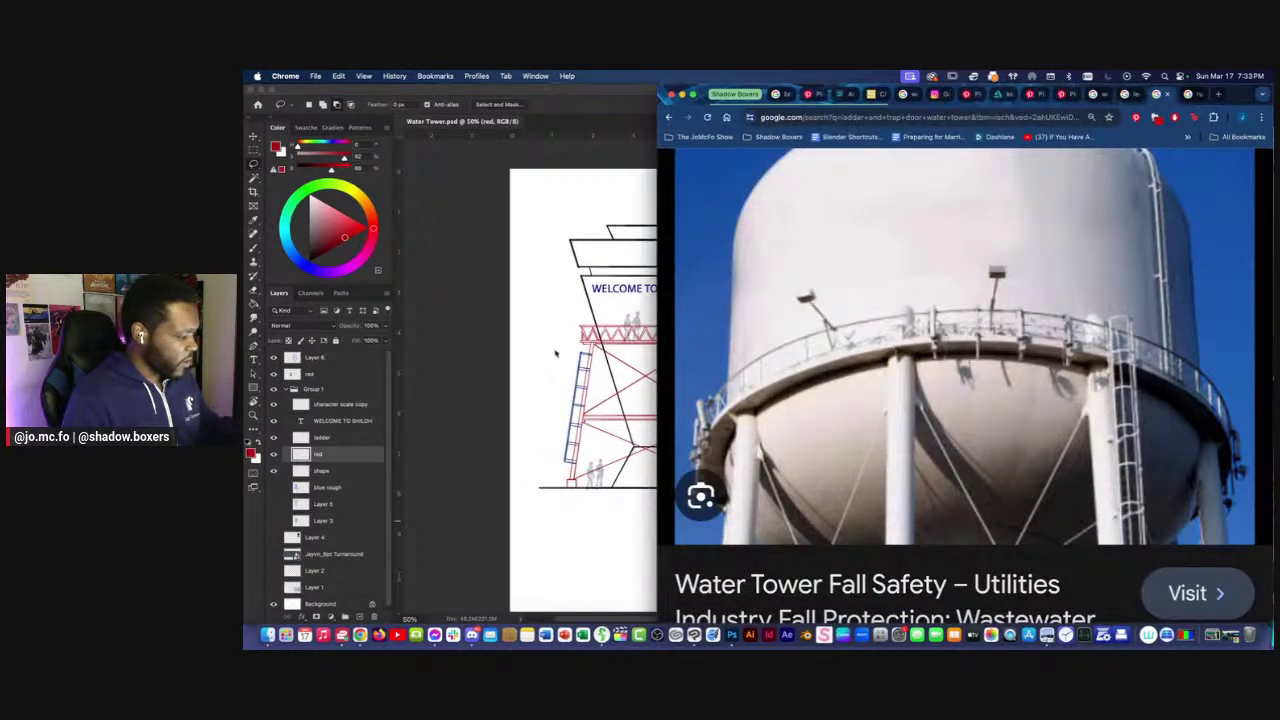
{"action": "scroll", "coordinate": [894, 246], "scroll_direction": "down", "scroll_amount": 5}
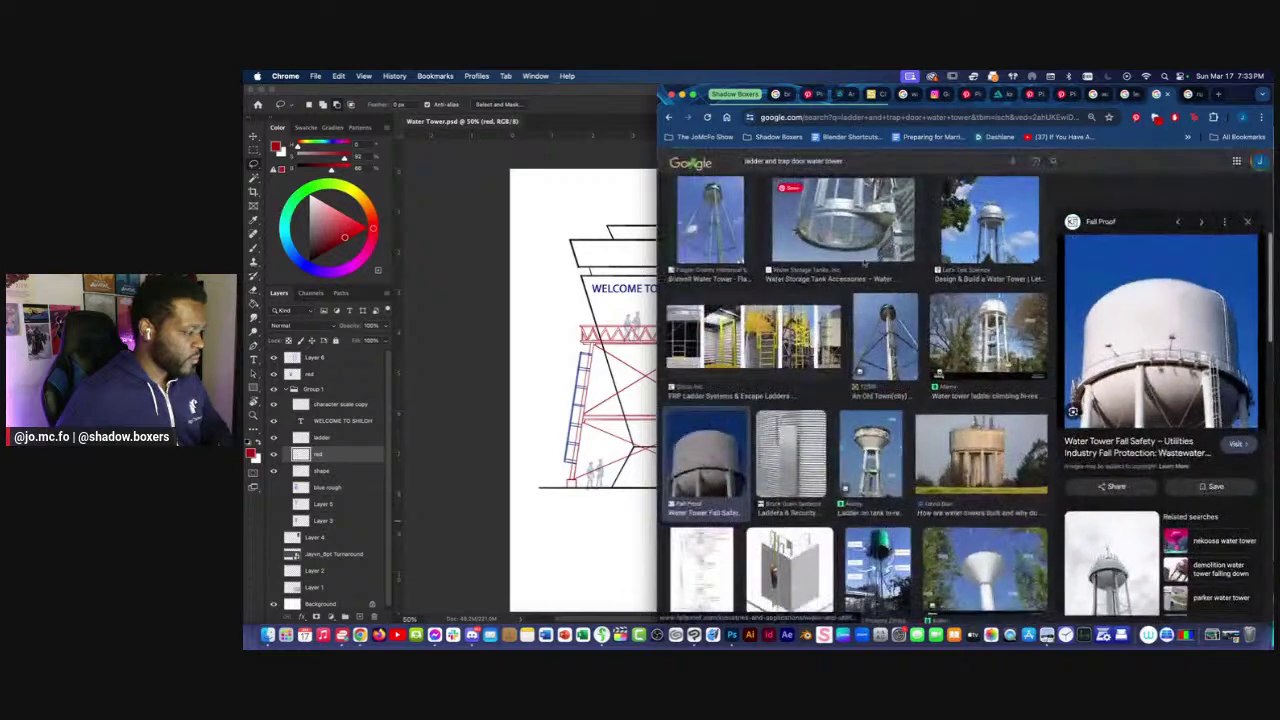
{"action": "scroll", "coordinate": [820, 280], "scroll_direction": "down", "scroll_amount": 1}
{"action": "scroll", "coordinate": [801, 287], "scroll_direction": "down", "scroll_amount": 1}
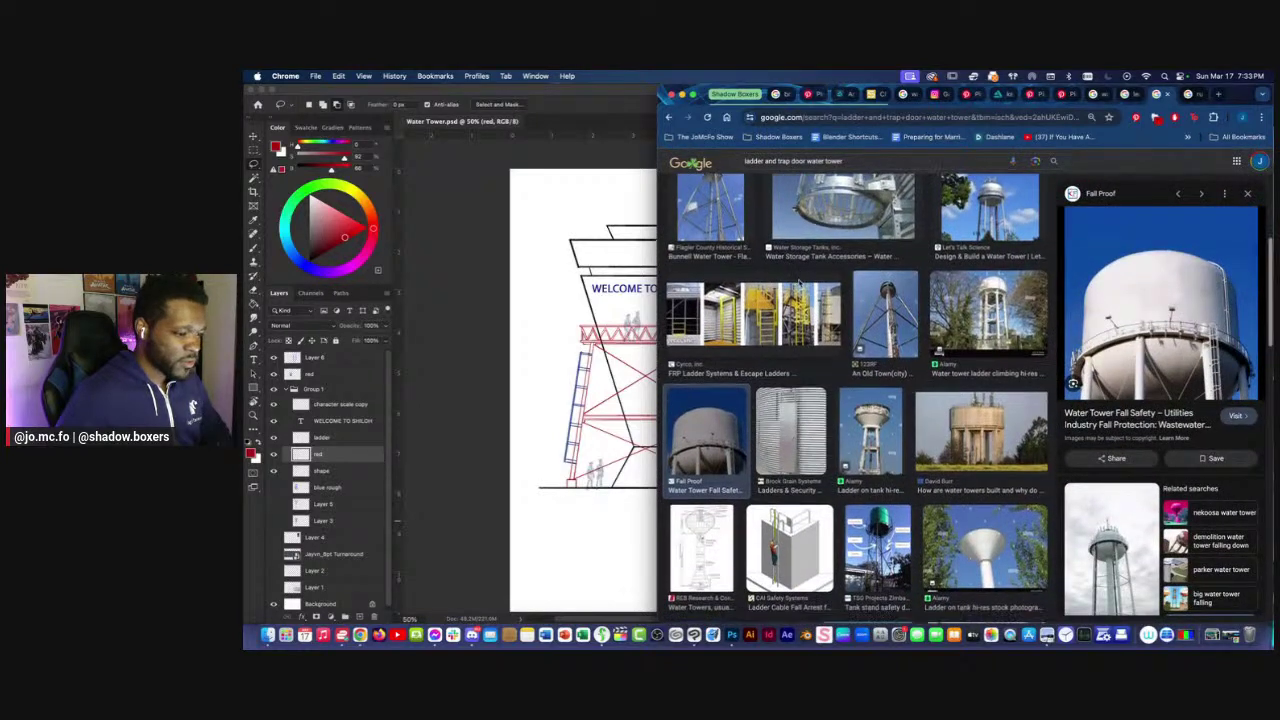
{"action": "scroll", "coordinate": [801, 287], "scroll_direction": "down", "scroll_amount": 3}
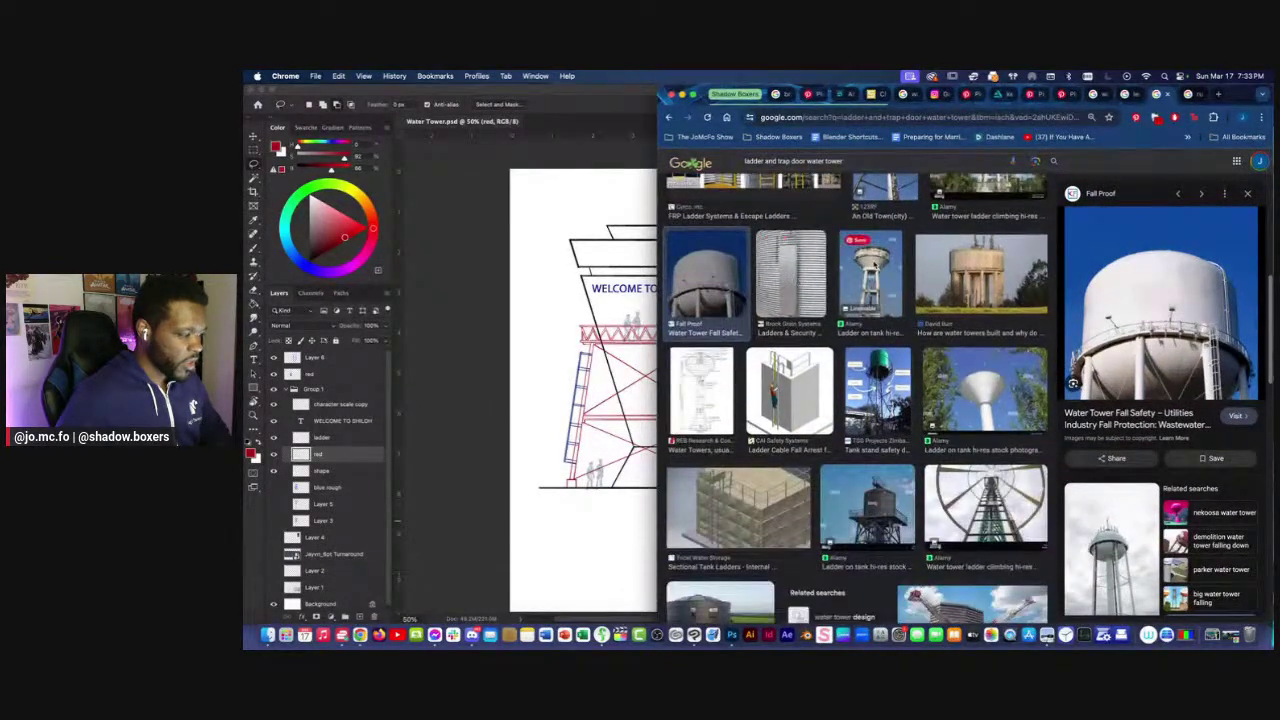
Open the Alamy "Ladder on tank" photo and examine enlarged how the ladder and supports run along the concrete legs.
{"action": "left_click", "coordinate": [870, 275]}
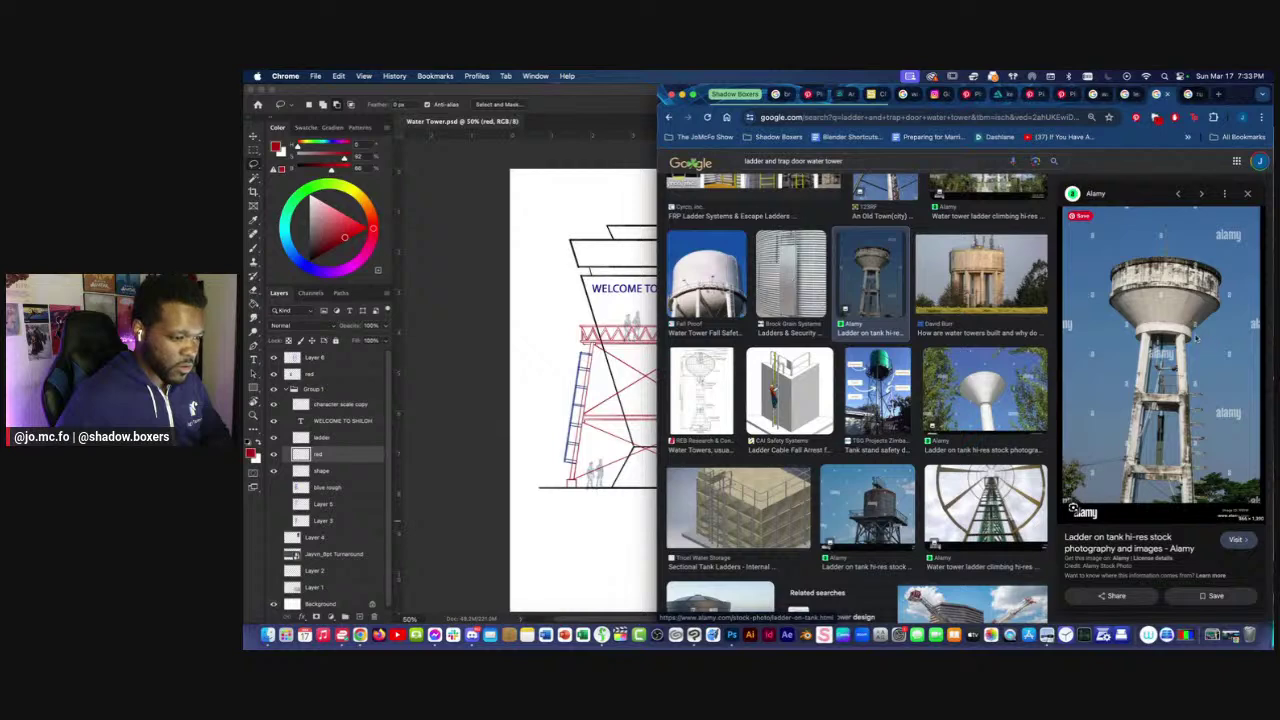
{"action": "left_click", "coordinate": [1197, 339]}
{"action": "scroll", "coordinate": [1194, 336], "scroll_direction": "down", "scroll_amount": 5}
{"action": "scroll", "coordinate": [1192, 335], "scroll_direction": "down", "scroll_amount": 4}
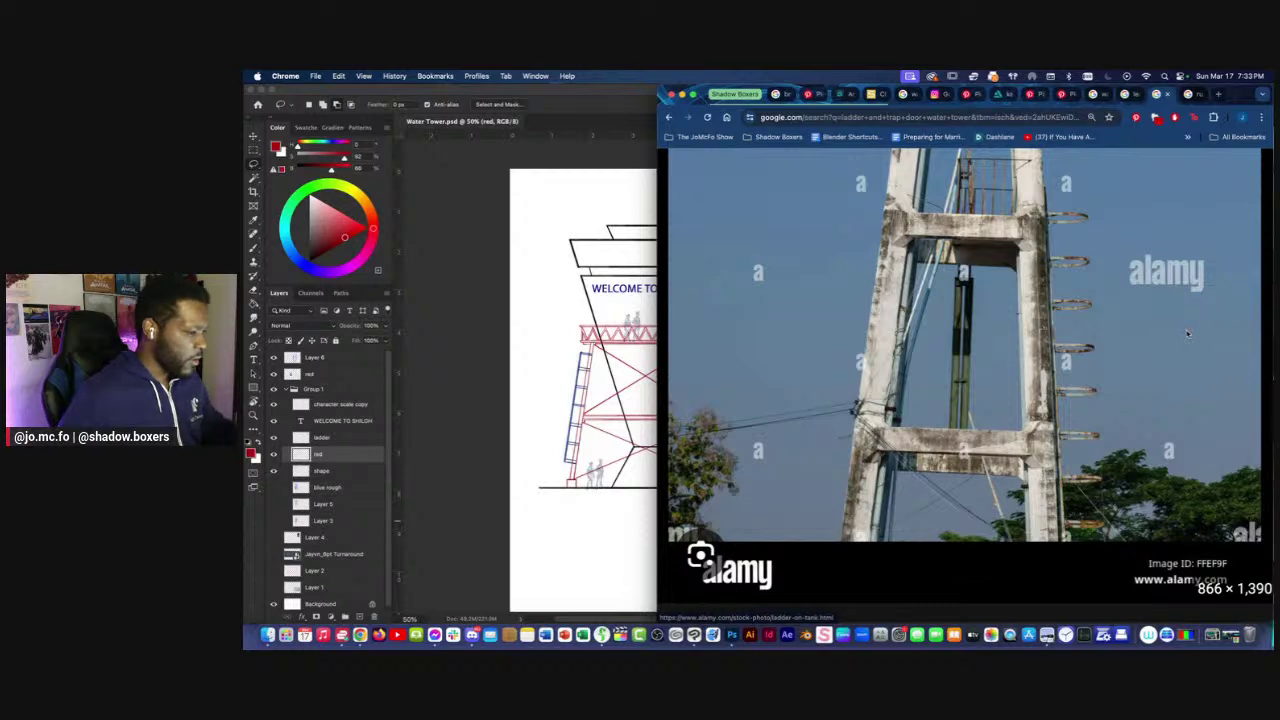
{"action": "scroll", "coordinate": [1191, 334], "scroll_direction": "down", "scroll_amount": 5}
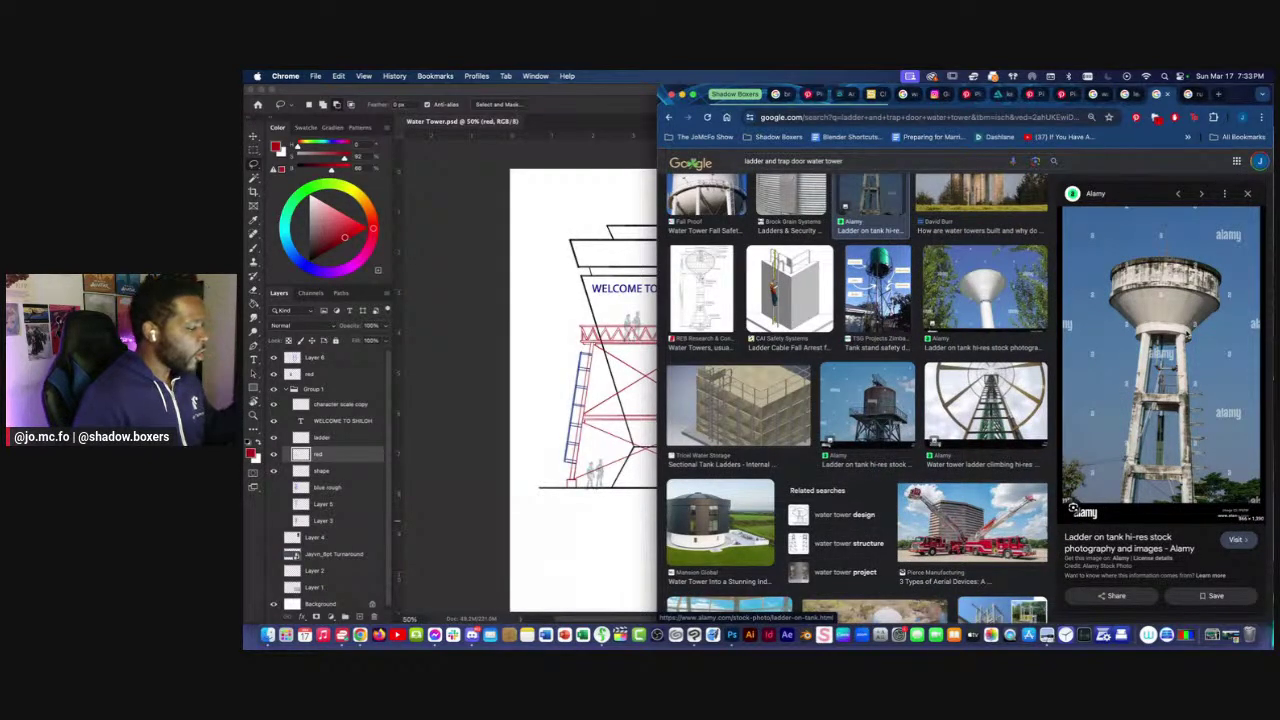
Return to Photoshop, add a new layer directly above the shape layer in Group 1, and activate the Brush tool.
{"action": "left_click", "coordinate": [471, 406]}
{"action": "key", "text": "super+plus"}
{"action": "left_click_drag", "start_coordinate": [572, 426], "coordinate": [638, 440]}
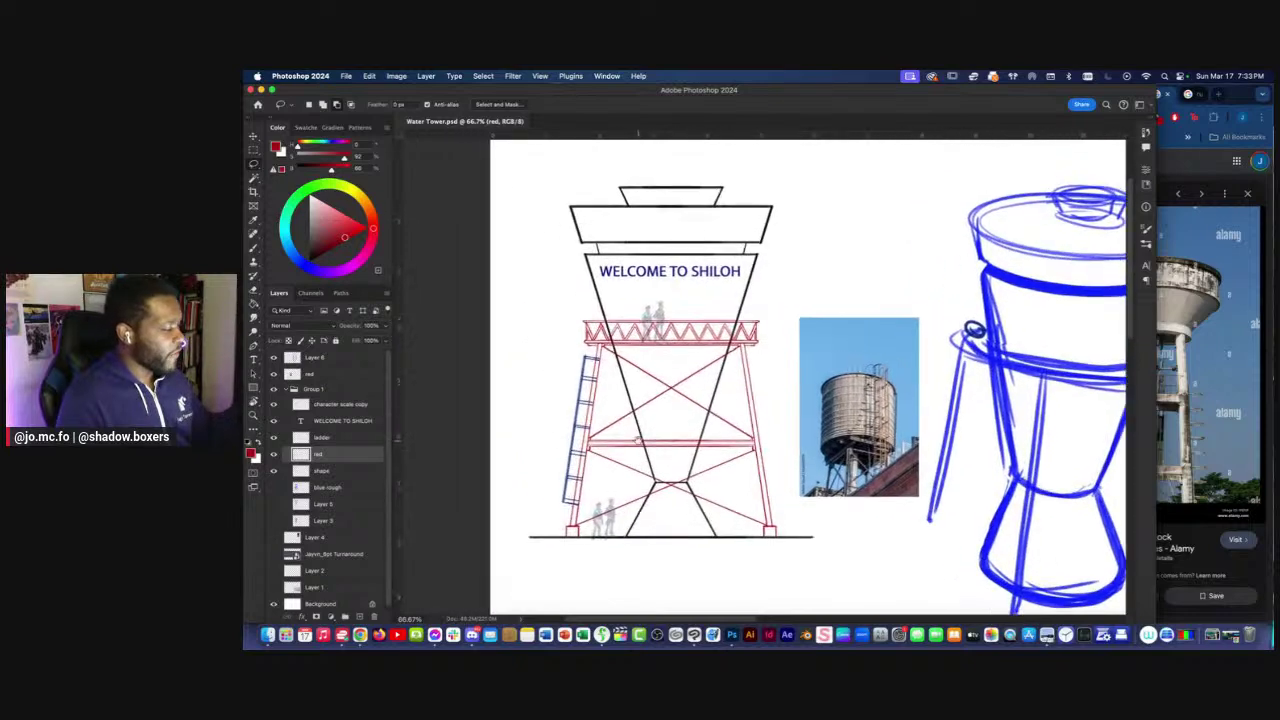
{"action": "key", "text": "super+equal"}
{"action": "left_click_drag", "start_coordinate": [526, 428], "coordinate": [549, 430]}
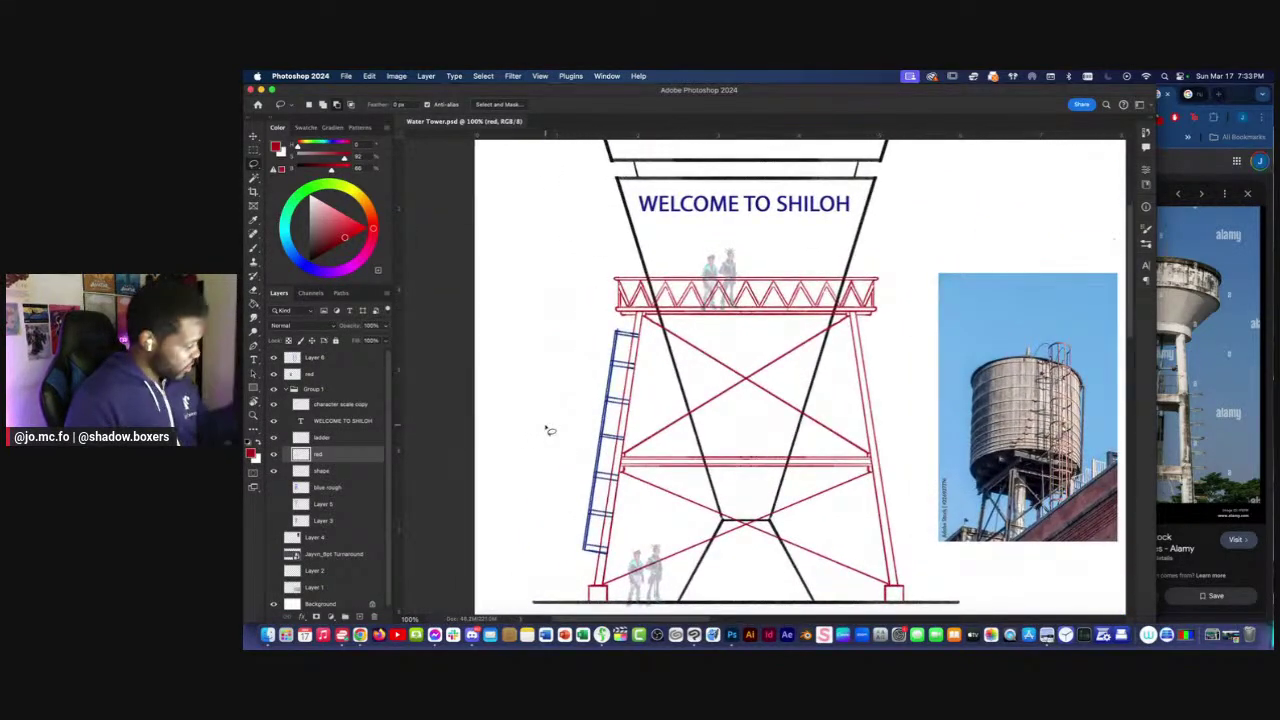
{"action": "left_click", "coordinate": [301, 472]}
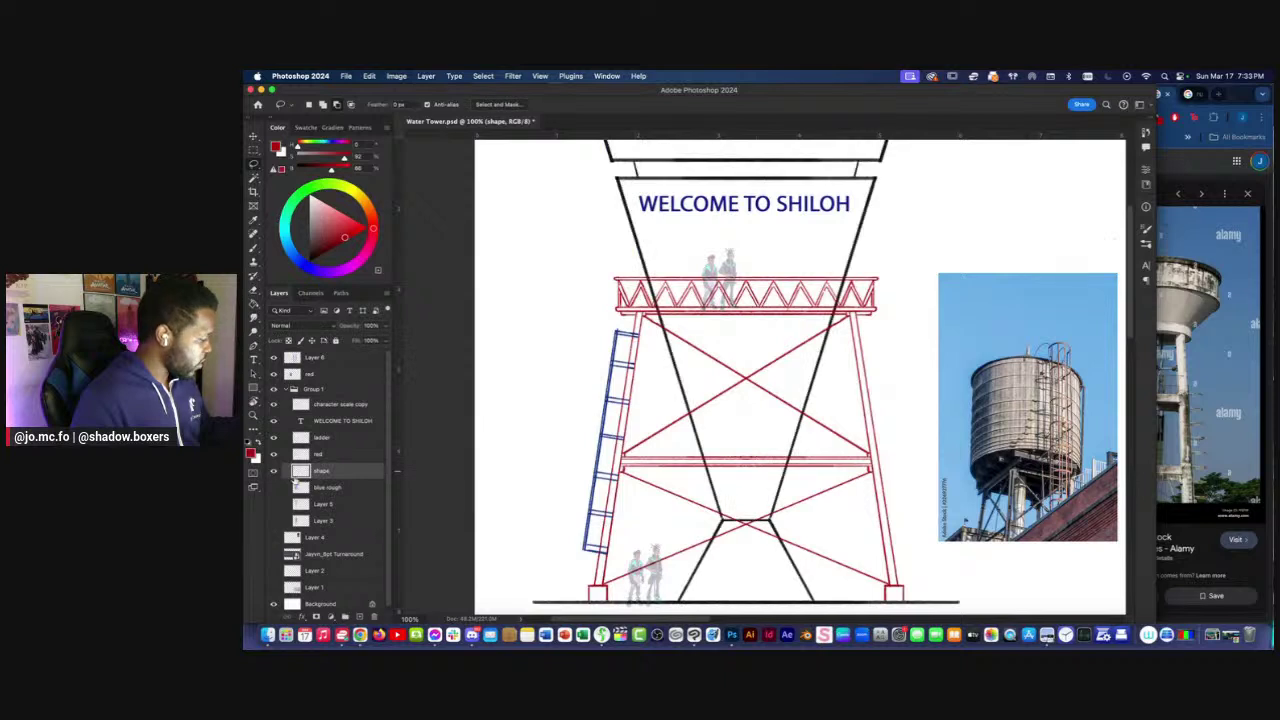
{"action": "left_click", "coordinate": [358, 617]}
{"action": "key", "text": "b"}
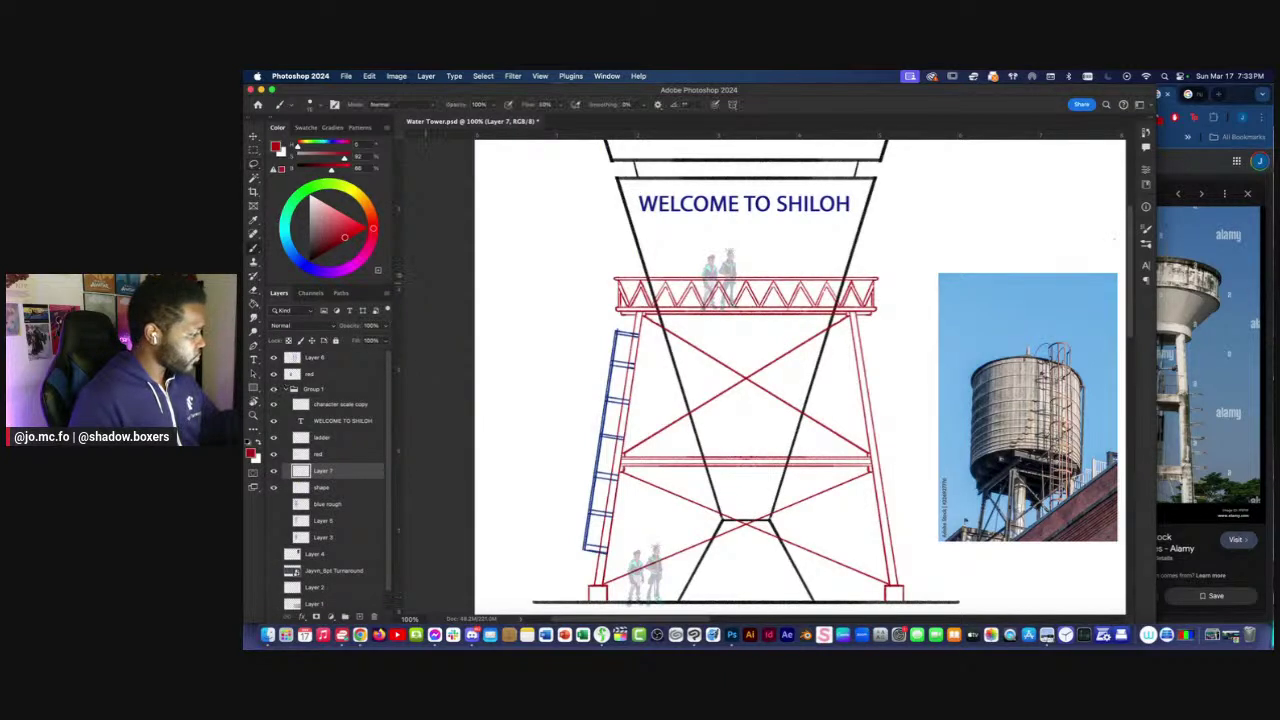
Set the brush colour to a medium green and enable the last used paint symmetry.
{"action": "left_click", "coordinate": [295, 199]}
{"action": "left_click", "coordinate": [338, 244]}
{"action": "left_click_drag", "start_coordinate": [623, 401], "coordinate": [591, 379]}
{"action": "left_click", "coordinate": [732, 105]}
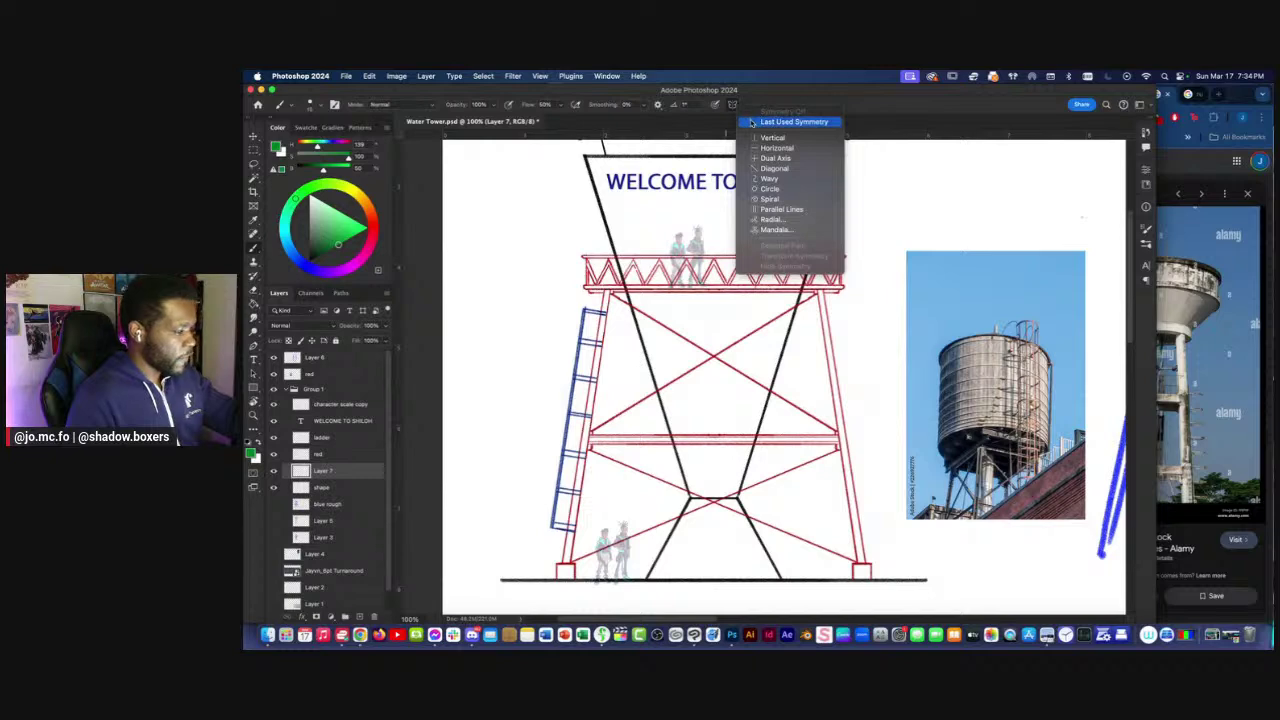
{"action": "left_click", "coordinate": [752, 123]}
Switch to Chrome, close the Pinterest tab with the "teen black boy" search, and open the account's own Pinterest profile.
{"action": "left_click", "coordinate": [1180, 420]}
{"action": "left_click", "coordinate": [1032, 95]}
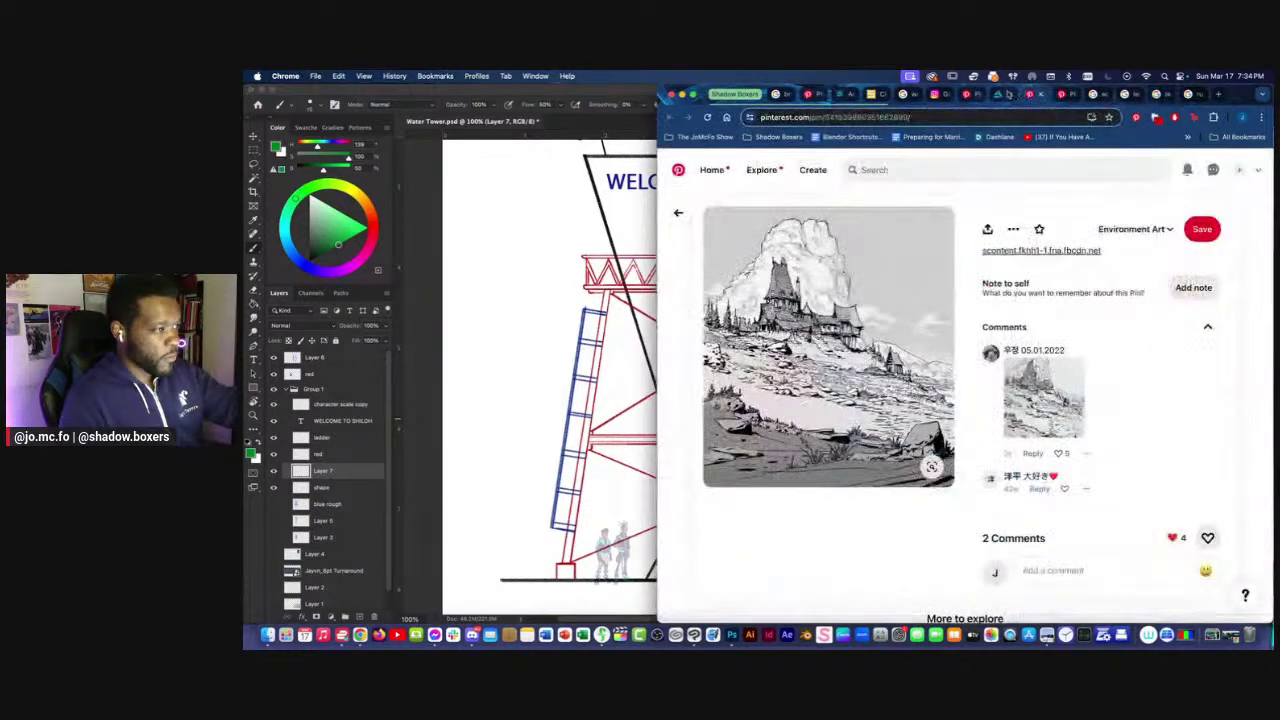
{"action": "left_click", "coordinate": [971, 96]}
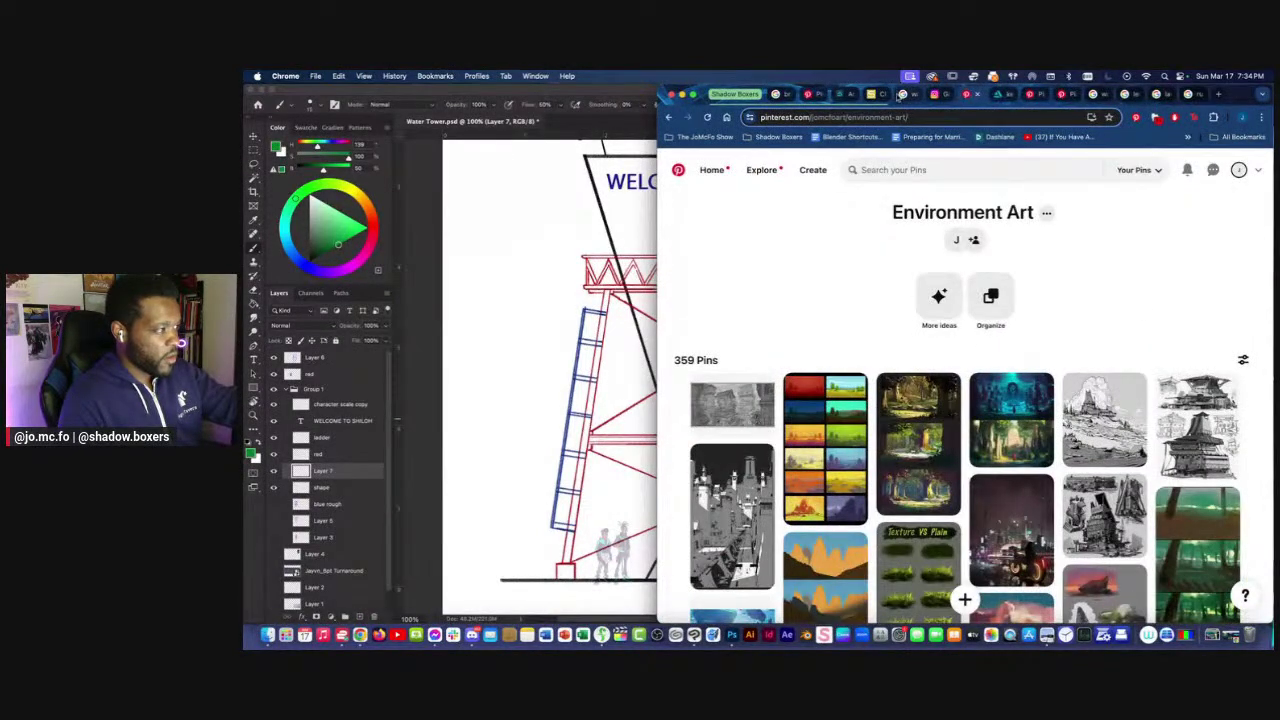
{"action": "left_click", "coordinate": [818, 96]}
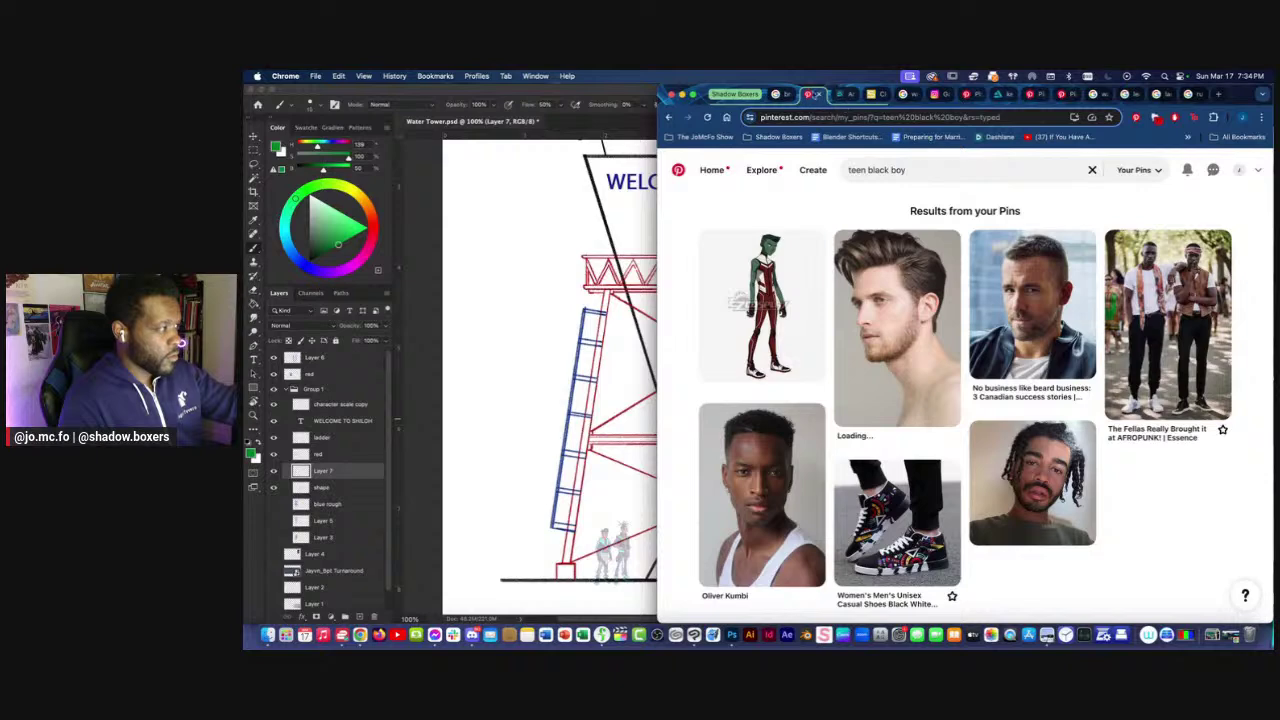
{"action": "left_click", "coordinate": [824, 95]}
{"action": "left_click", "coordinate": [936, 95]}
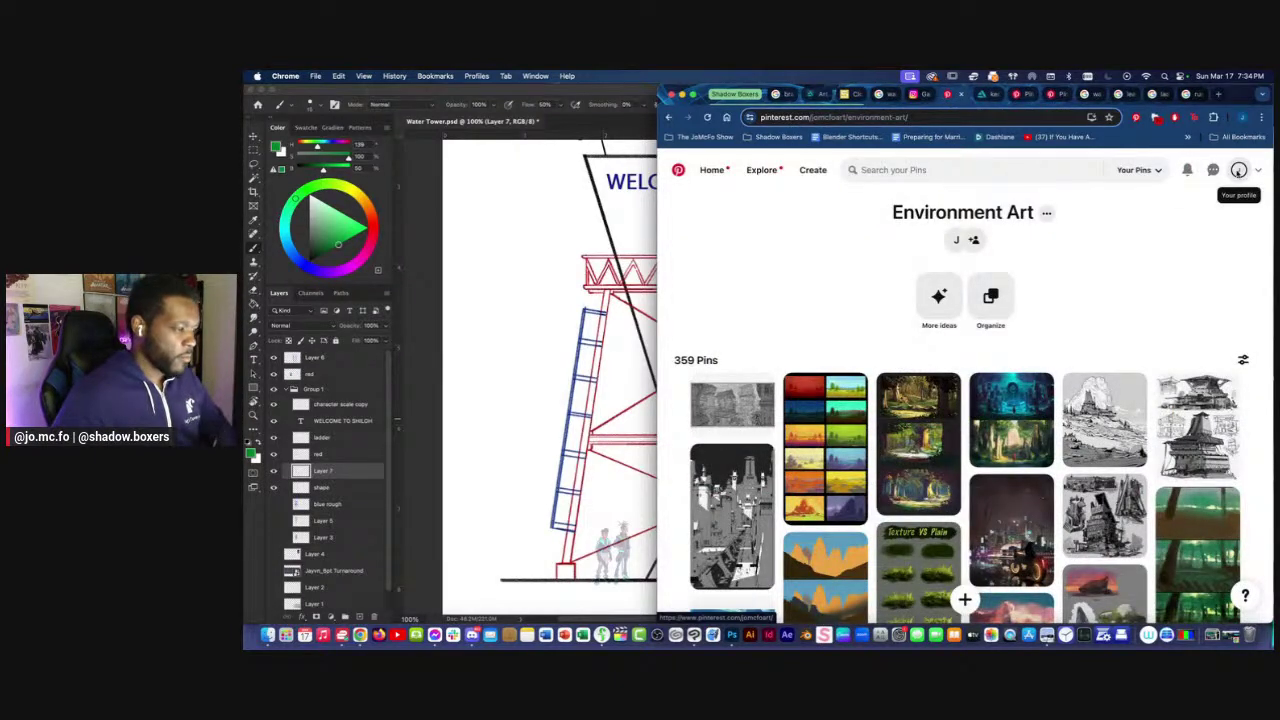
{"action": "left_click", "coordinate": [1238, 170]}
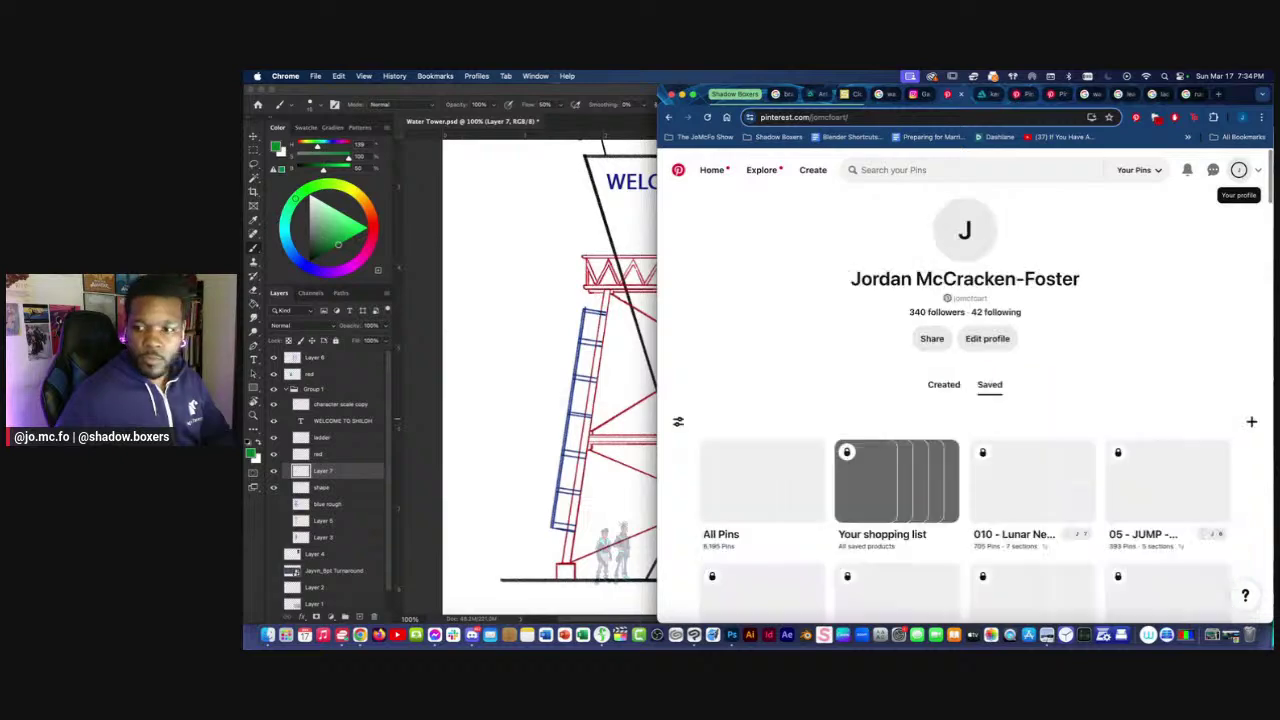
Open the Shadow Boxers board from the saved boards and go into its Patterns section.
{"action": "scroll", "coordinate": [1128, 364], "scroll_direction": "down", "scroll_amount": 15}
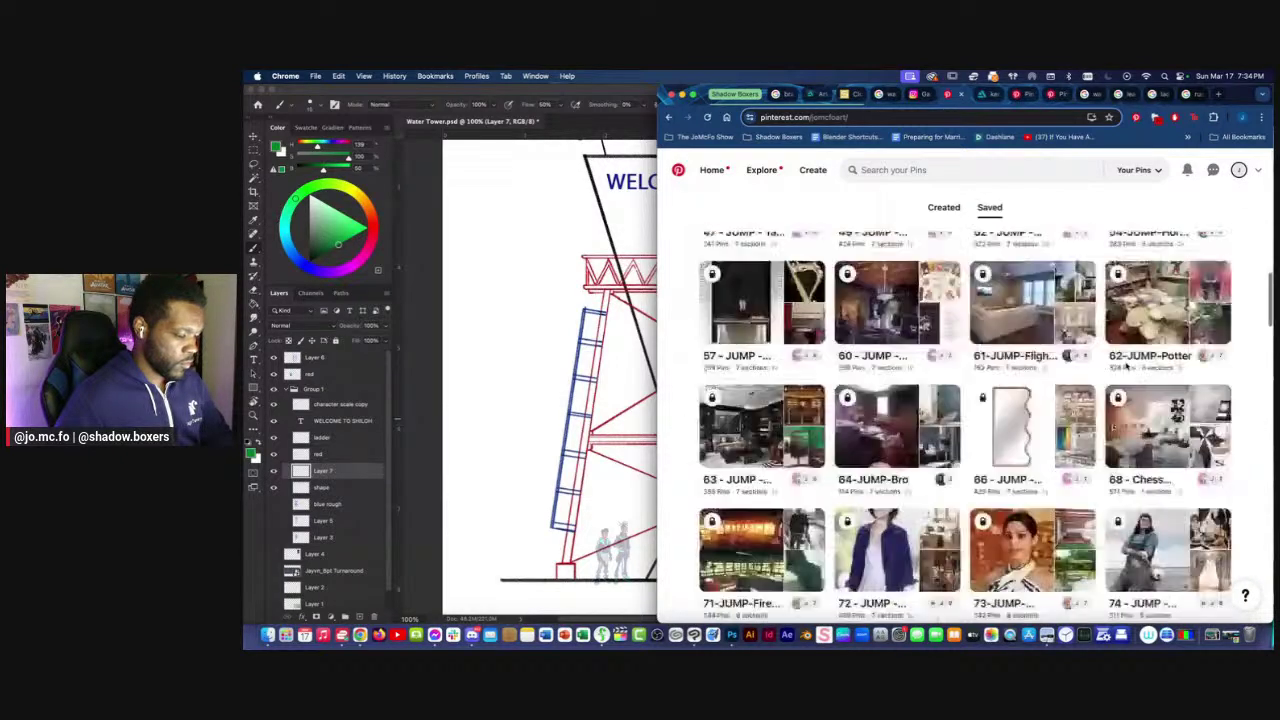
{"action": "scroll", "coordinate": [1218, 548], "scroll_direction": "up", "scroll_amount": 3}
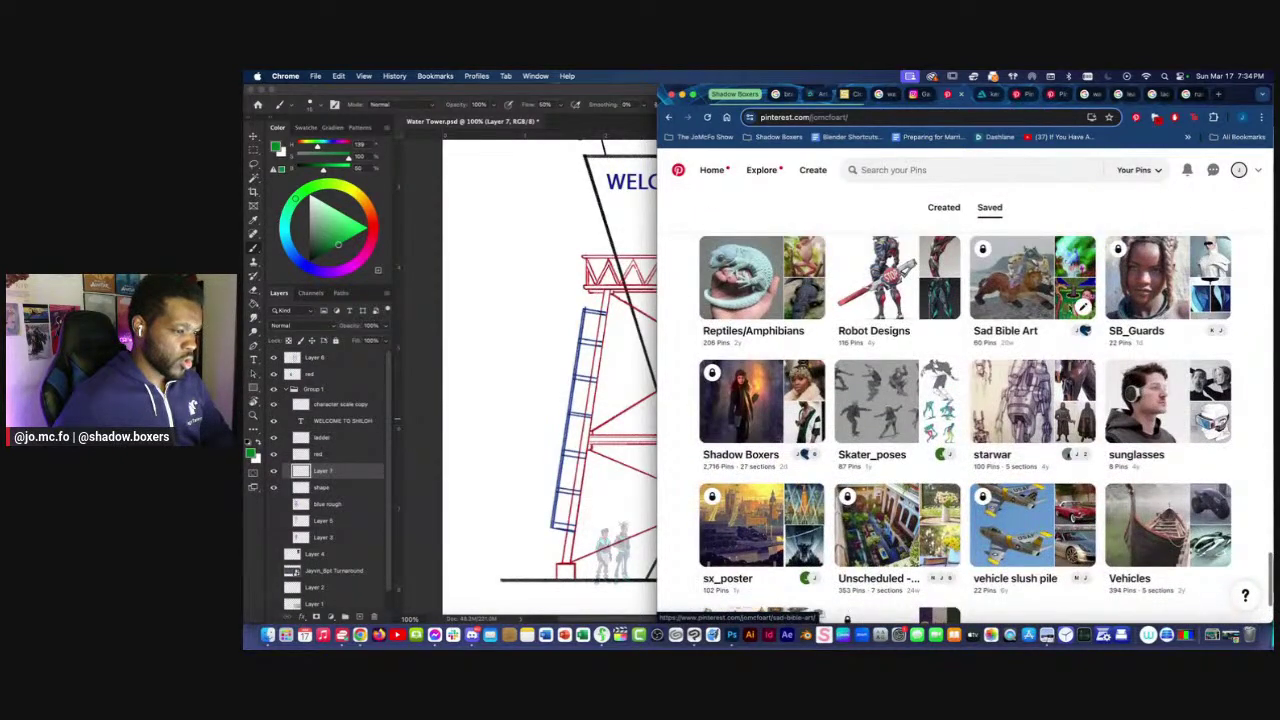
{"action": "left_click", "coordinate": [792, 386]}
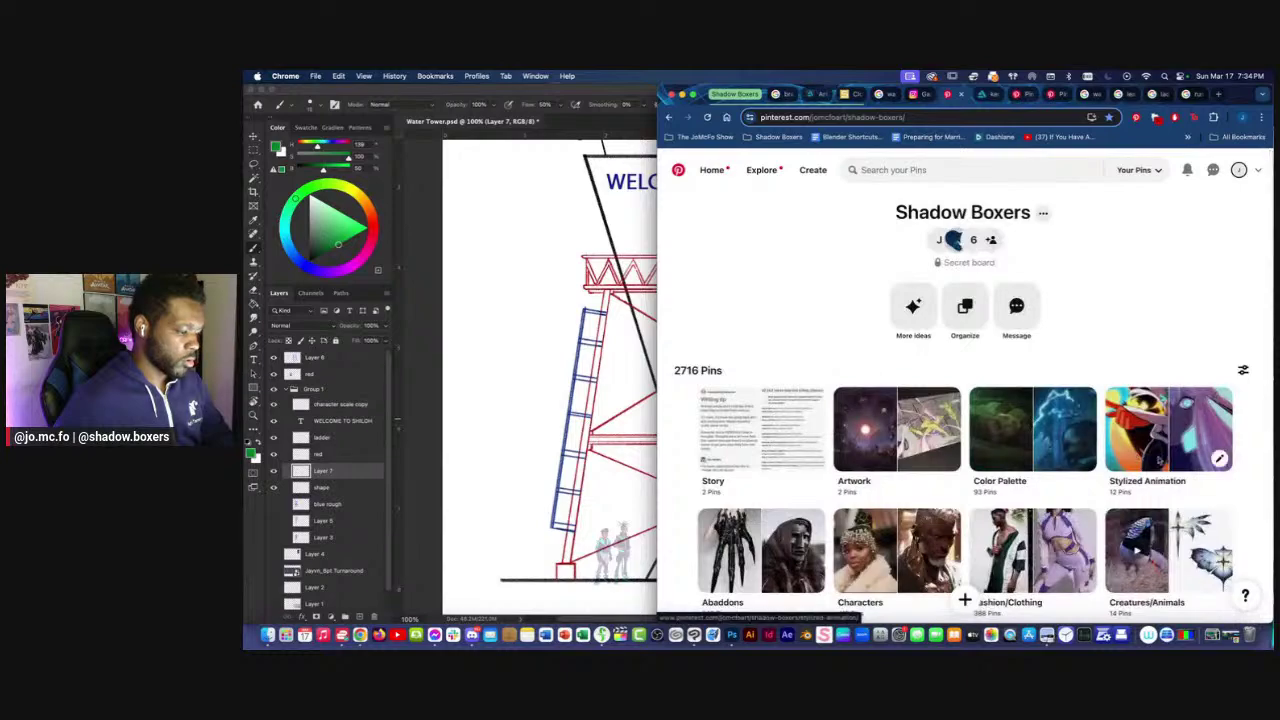
{"action": "scroll", "coordinate": [1040, 440], "scroll_direction": "down", "scroll_amount": 4}
{"action": "scroll", "coordinate": [1032, 470], "scroll_direction": "down", "scroll_amount": 2}
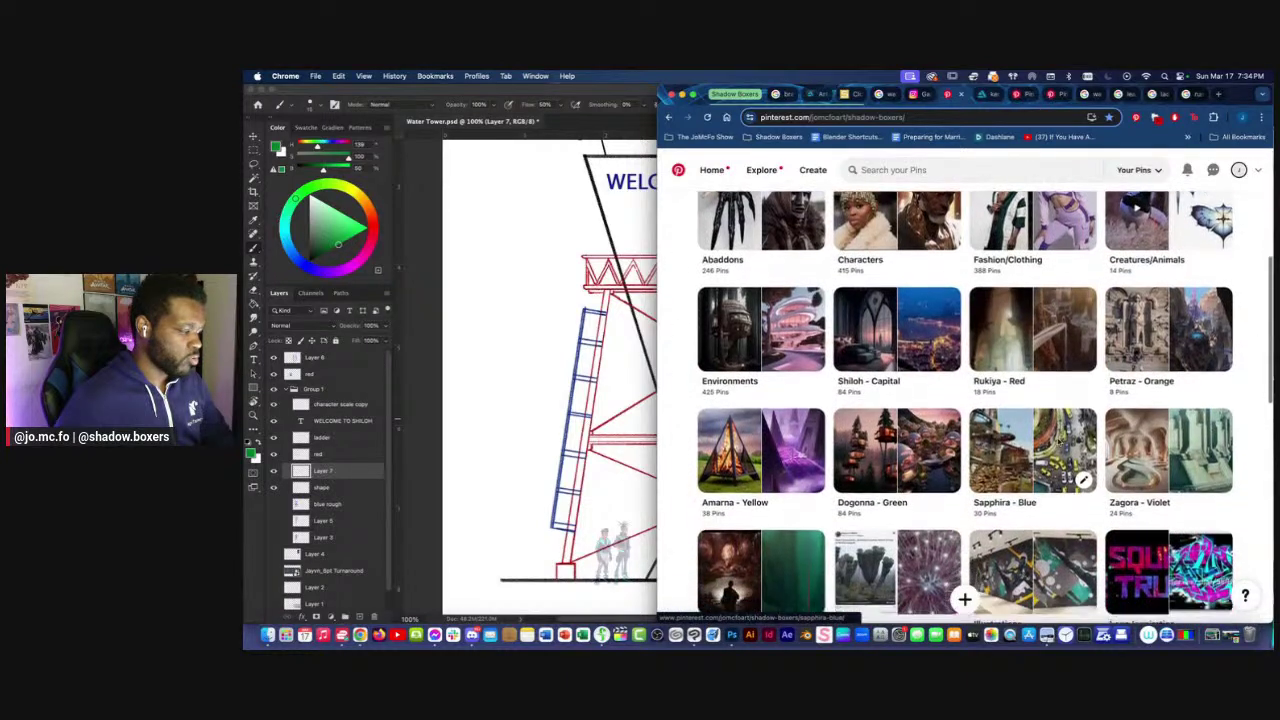
{"action": "scroll", "coordinate": [1030, 450], "scroll_direction": "down", "scroll_amount": 6}
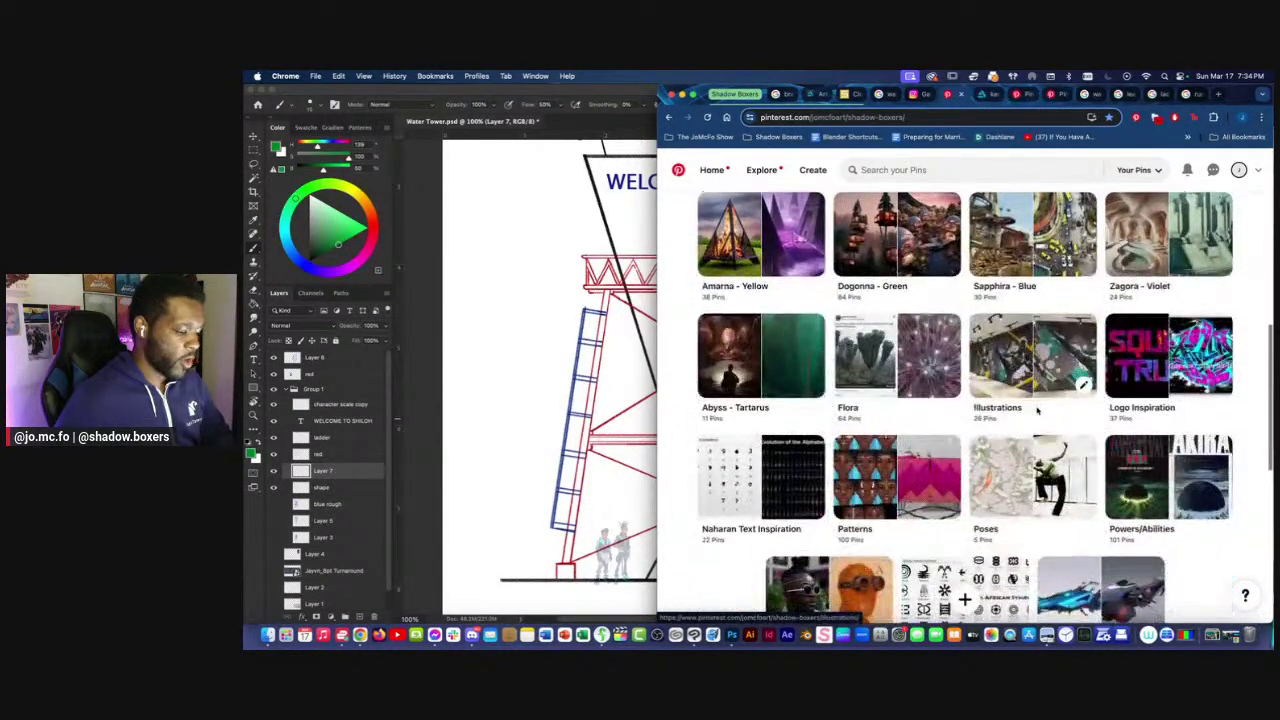
{"action": "left_click", "coordinate": [945, 340]}
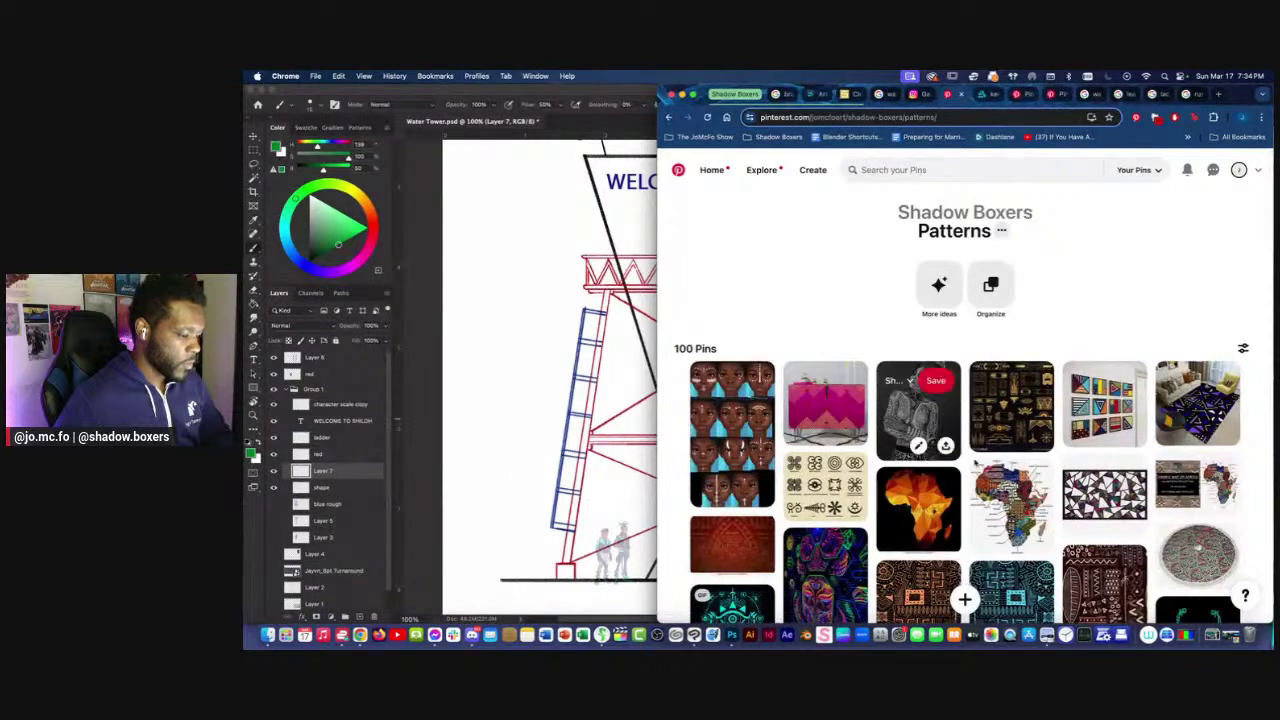
Look through the Patterns pins for geometric and tribal motifs suitable for decorating the water tower.
{"action": "scroll", "coordinate": [1011, 480], "scroll_direction": "down", "scroll_amount": 2}
{"action": "scroll", "coordinate": [1005, 475], "scroll_direction": "down", "scroll_amount": 2}
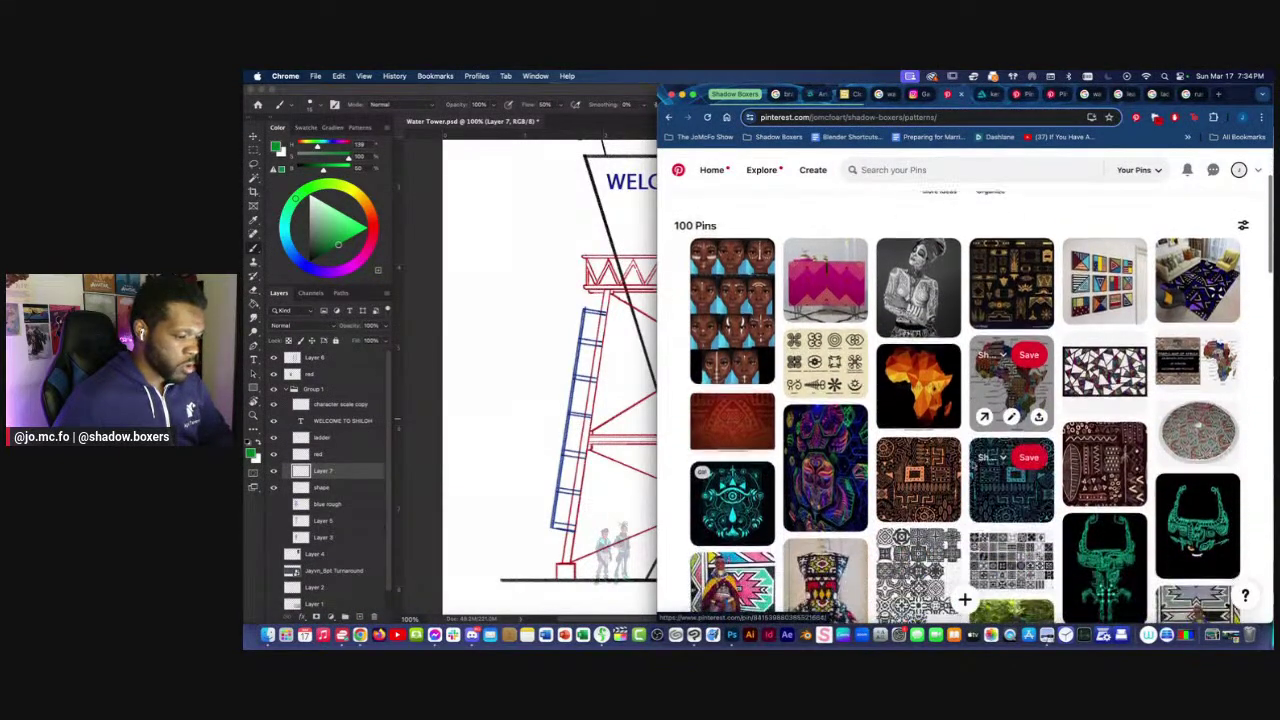
{"action": "scroll", "coordinate": [1005, 475], "scroll_direction": "down", "scroll_amount": 4}
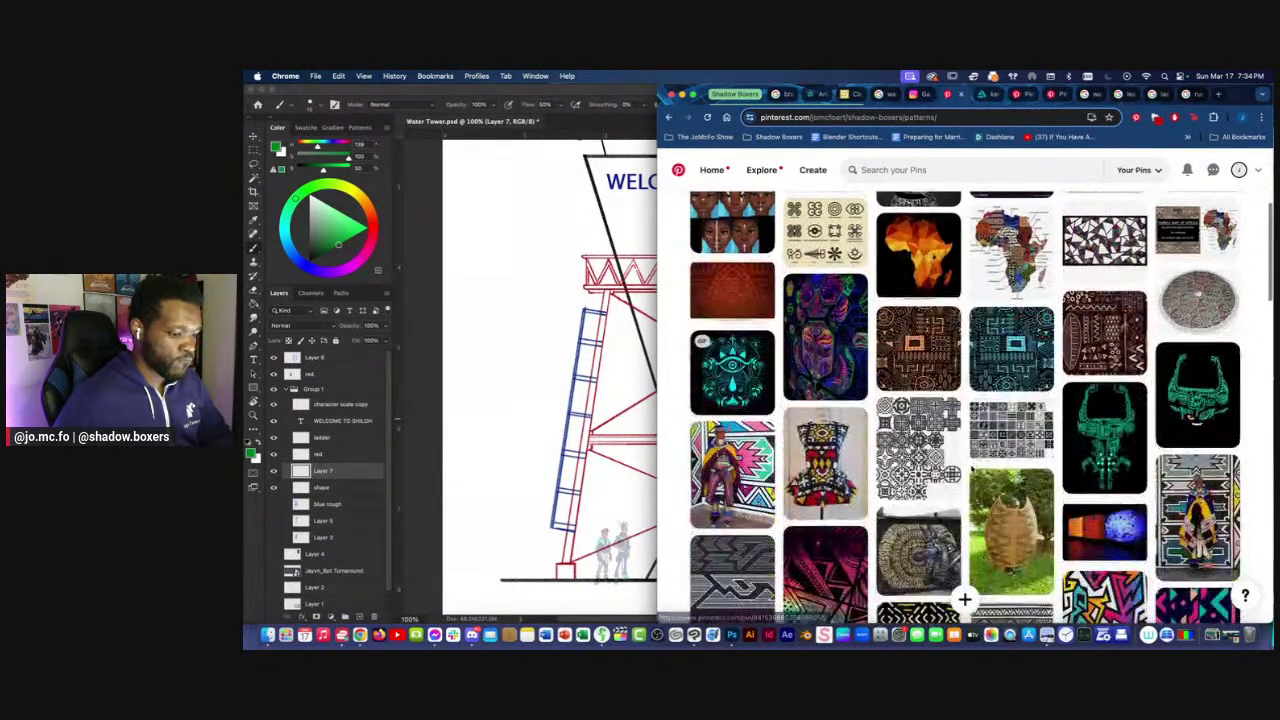
{"action": "scroll", "coordinate": [930, 440], "scroll_direction": "down", "scroll_amount": 7}
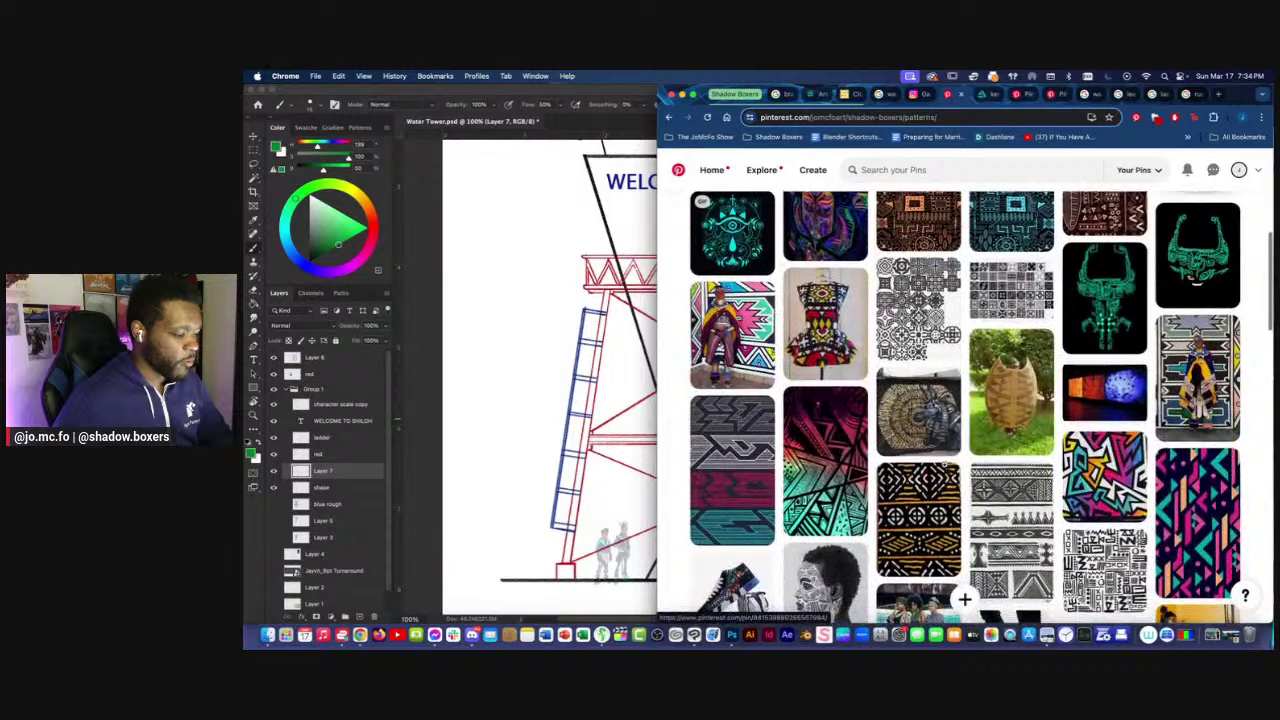
{"action": "scroll", "coordinate": [945, 468], "scroll_direction": "down", "scroll_amount": 1}
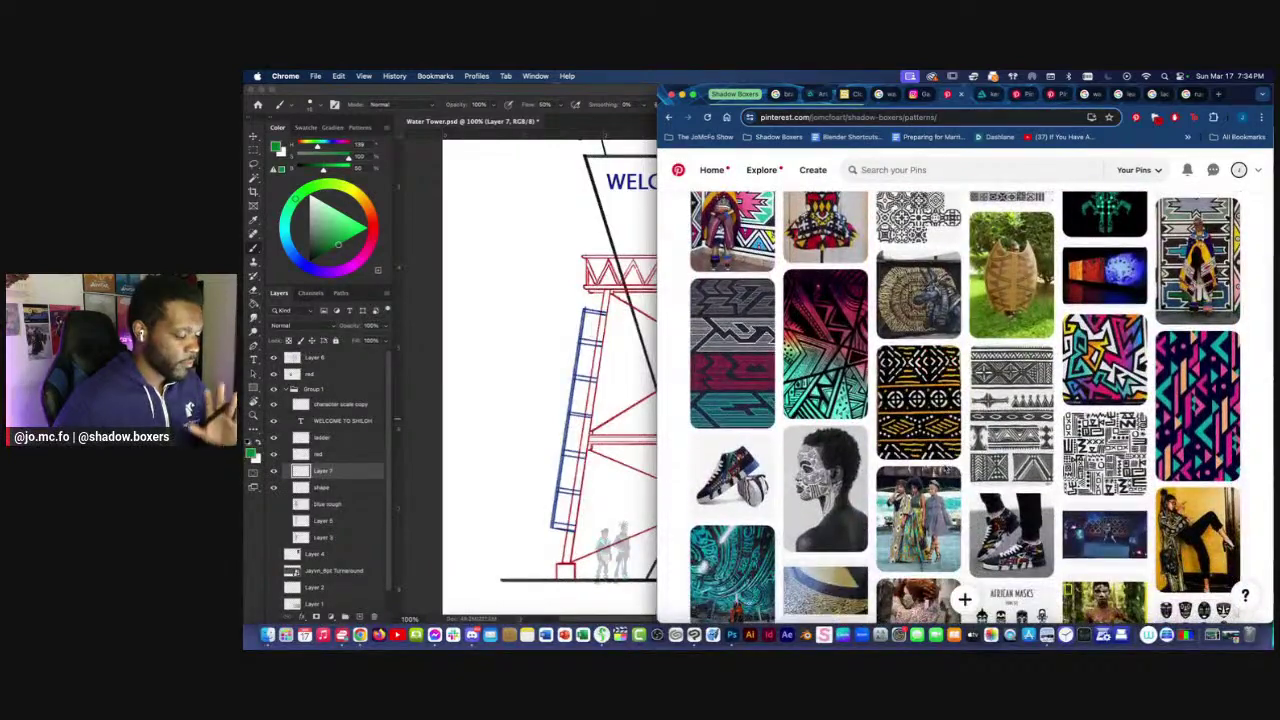
{"action": "scroll", "coordinate": [945, 468], "scroll_direction": "down", "scroll_amount": 8}
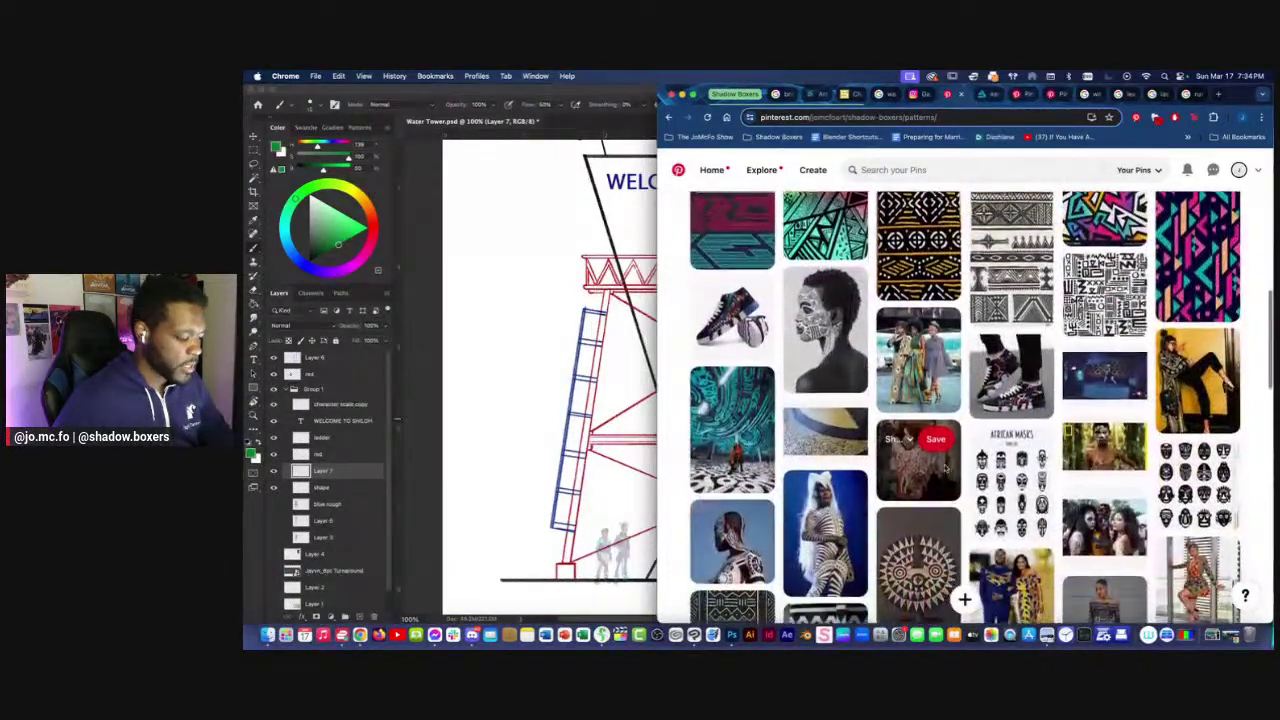
{"action": "scroll", "coordinate": [945, 468], "scroll_direction": "down", "scroll_amount": 4}
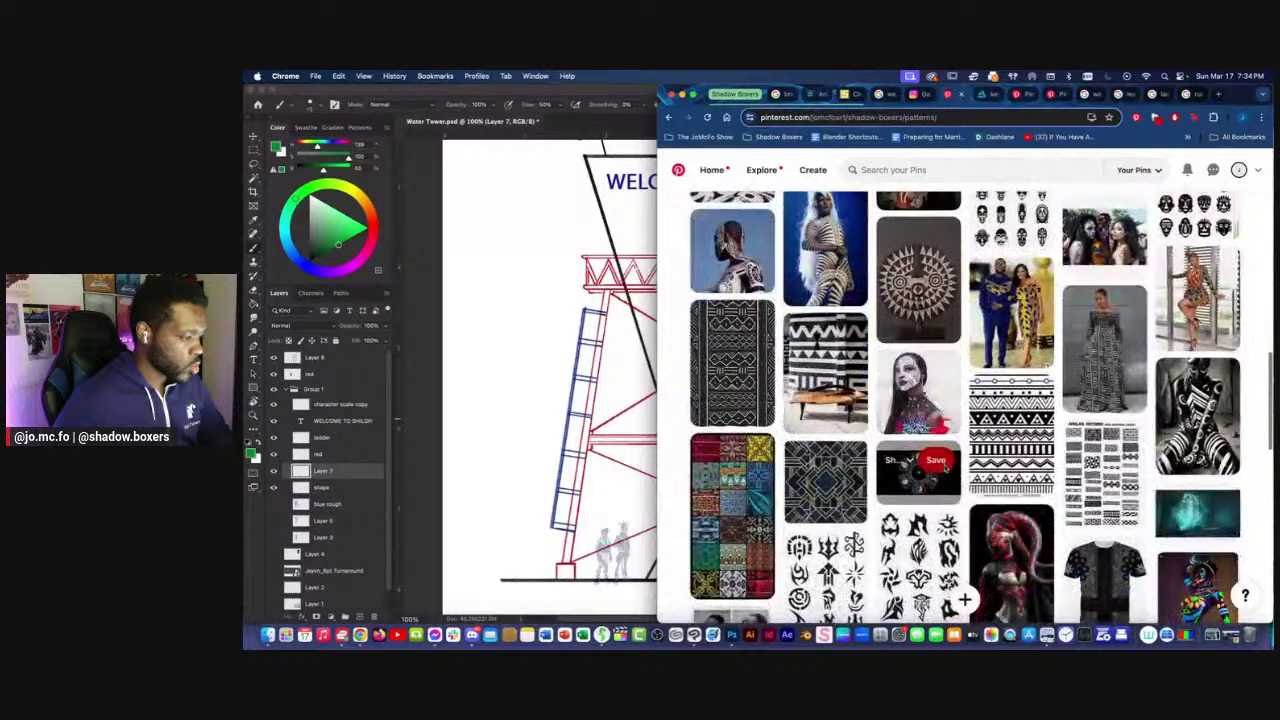
{"action": "scroll", "coordinate": [945, 468], "scroll_direction": "down", "scroll_amount": 2}
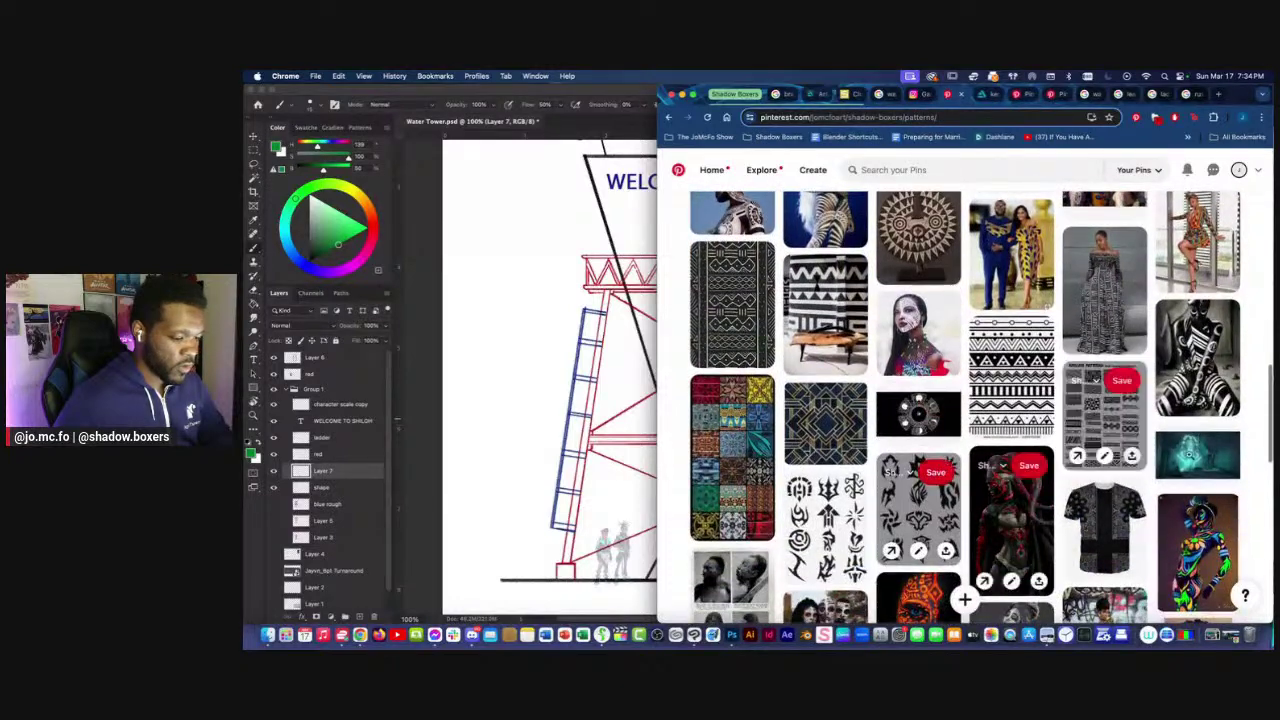
Examine the glowing teal ruins pin and the remaining Patterns pins for motifs that suit the water tower.
{"action": "left_click", "coordinate": [1207, 472]}
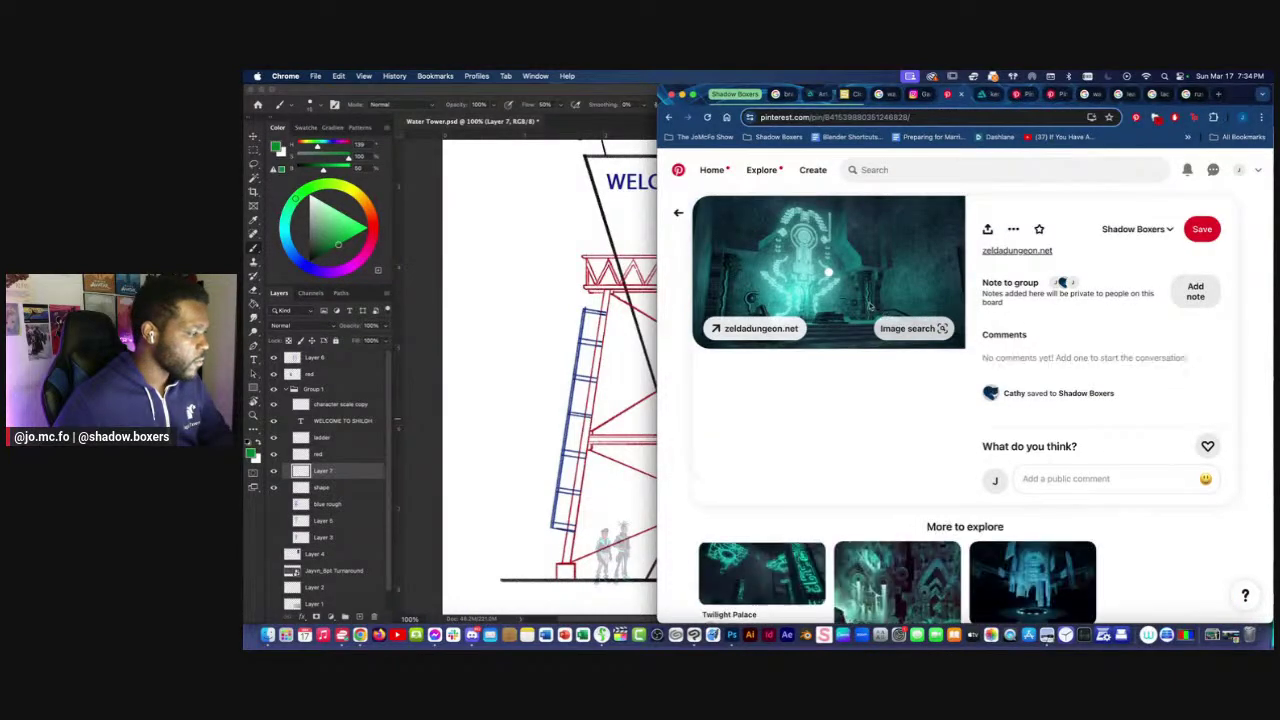
{"action": "left_click", "coordinate": [680, 213]}
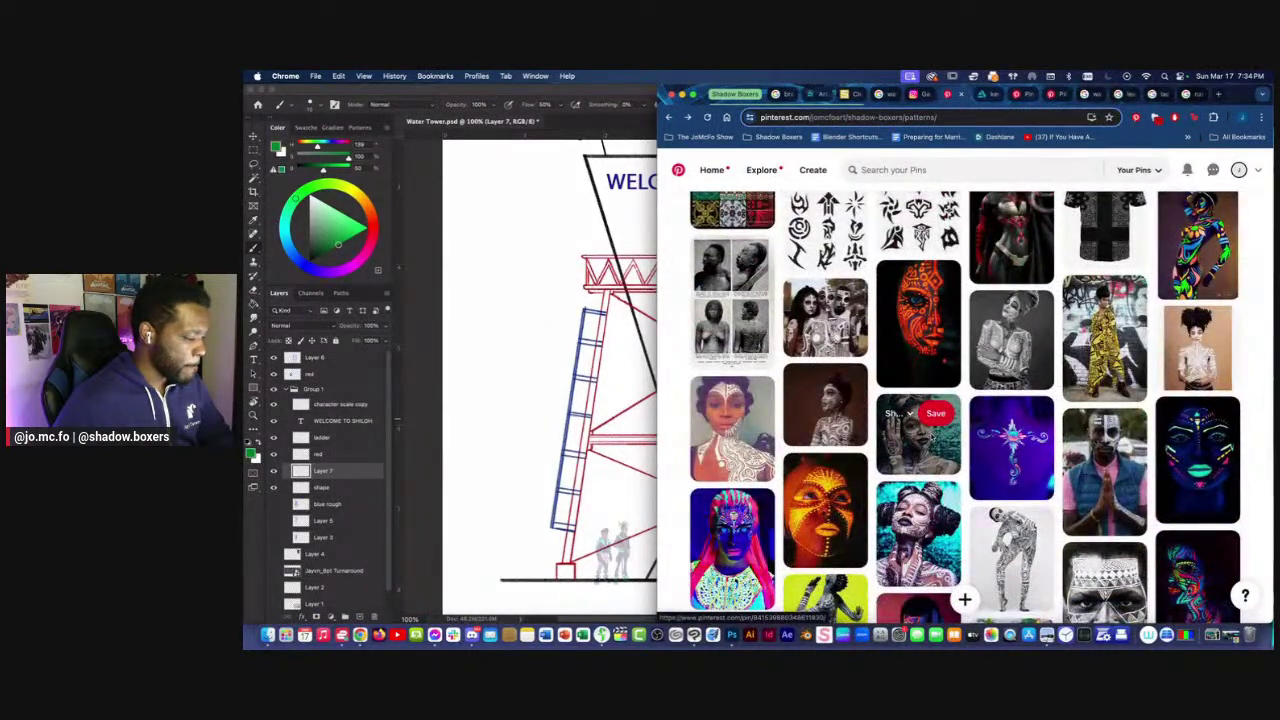
{"action": "scroll", "coordinate": [1000, 488], "scroll_direction": "down", "scroll_amount": 5}
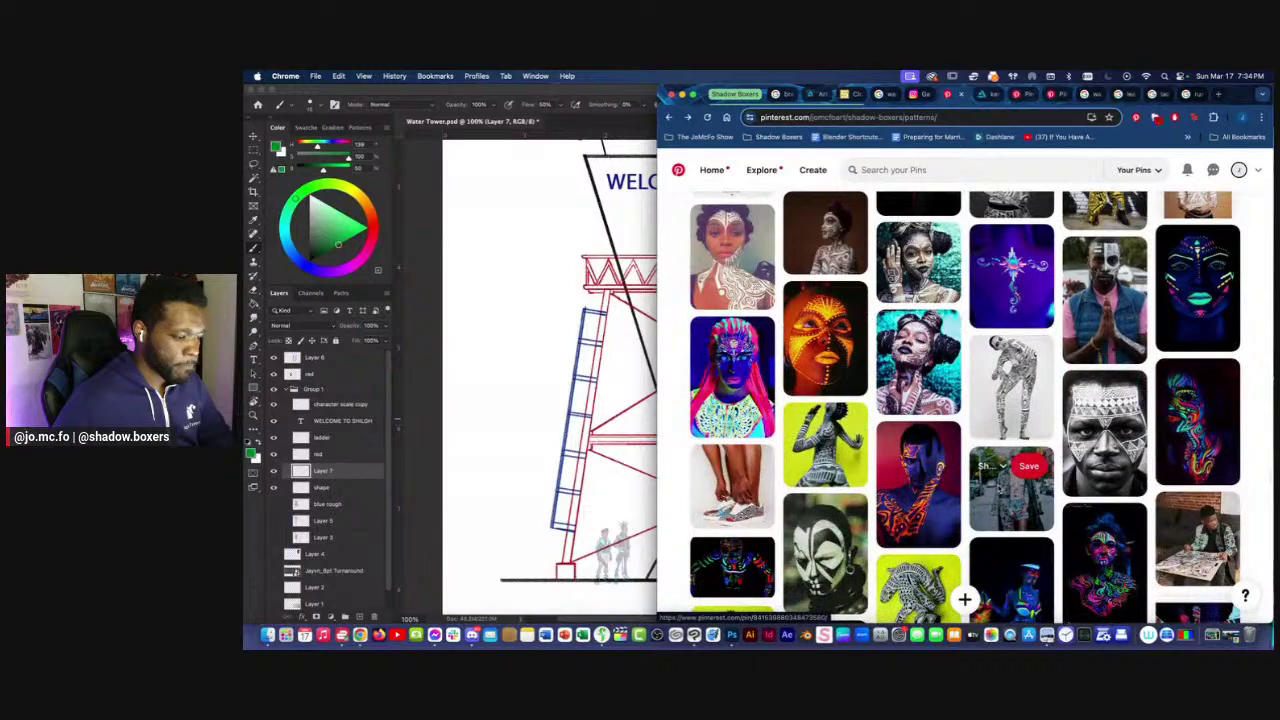
{"action": "scroll", "coordinate": [1000, 488], "scroll_direction": "down", "scroll_amount": 3}
{"action": "scroll", "coordinate": [998, 488], "scroll_direction": "up", "scroll_amount": 4}
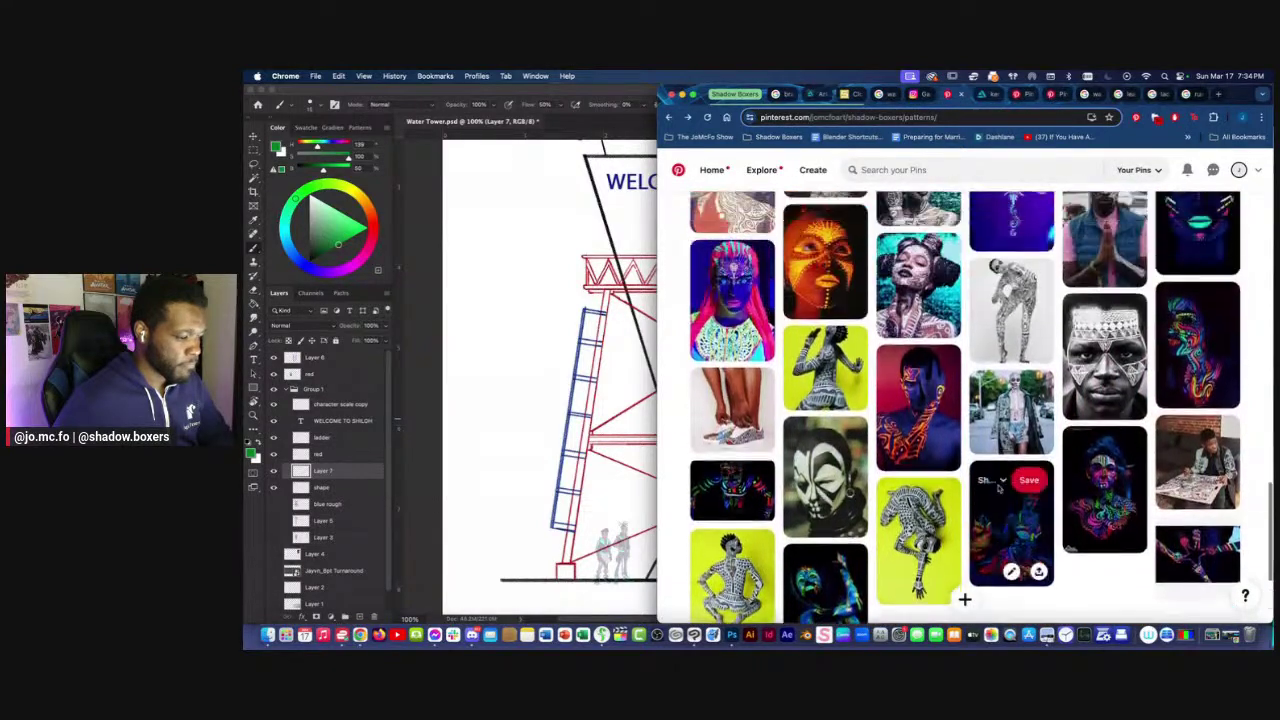
{"action": "scroll", "coordinate": [1000, 488], "scroll_direction": "up", "scroll_amount": 5}
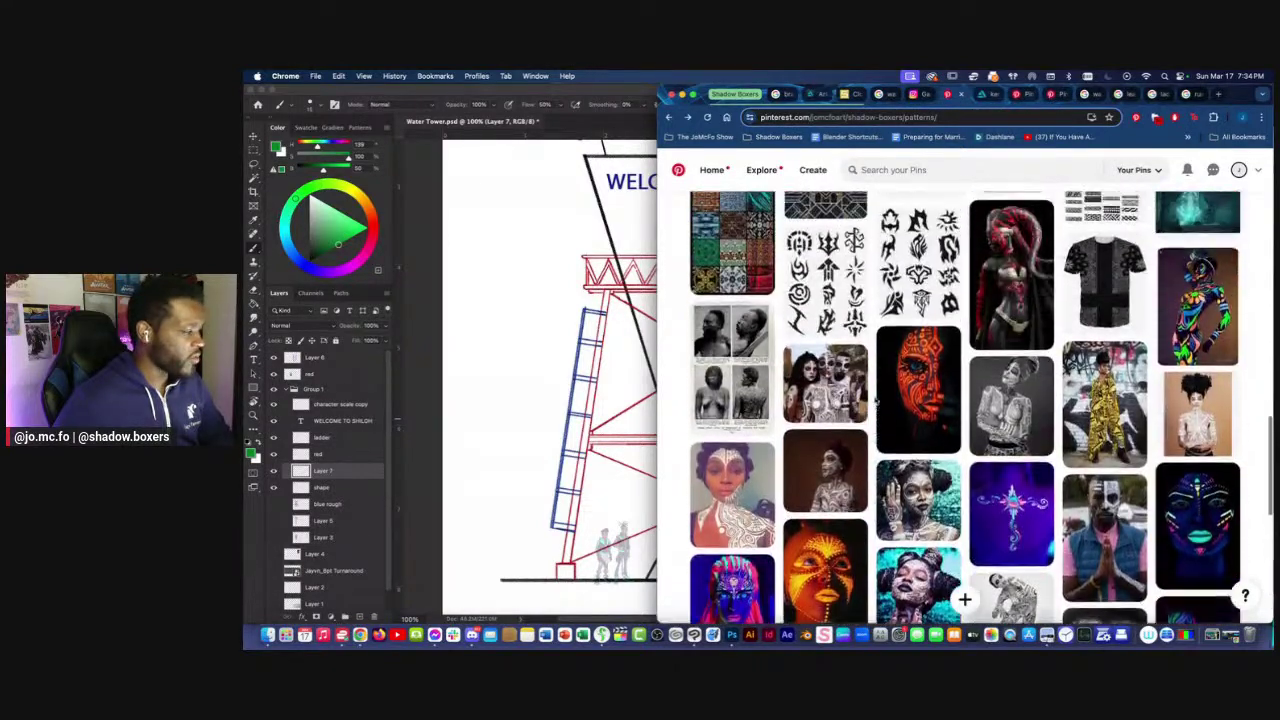
{"action": "scroll", "coordinate": [876, 400], "scroll_direction": "up", "scroll_amount": 2}
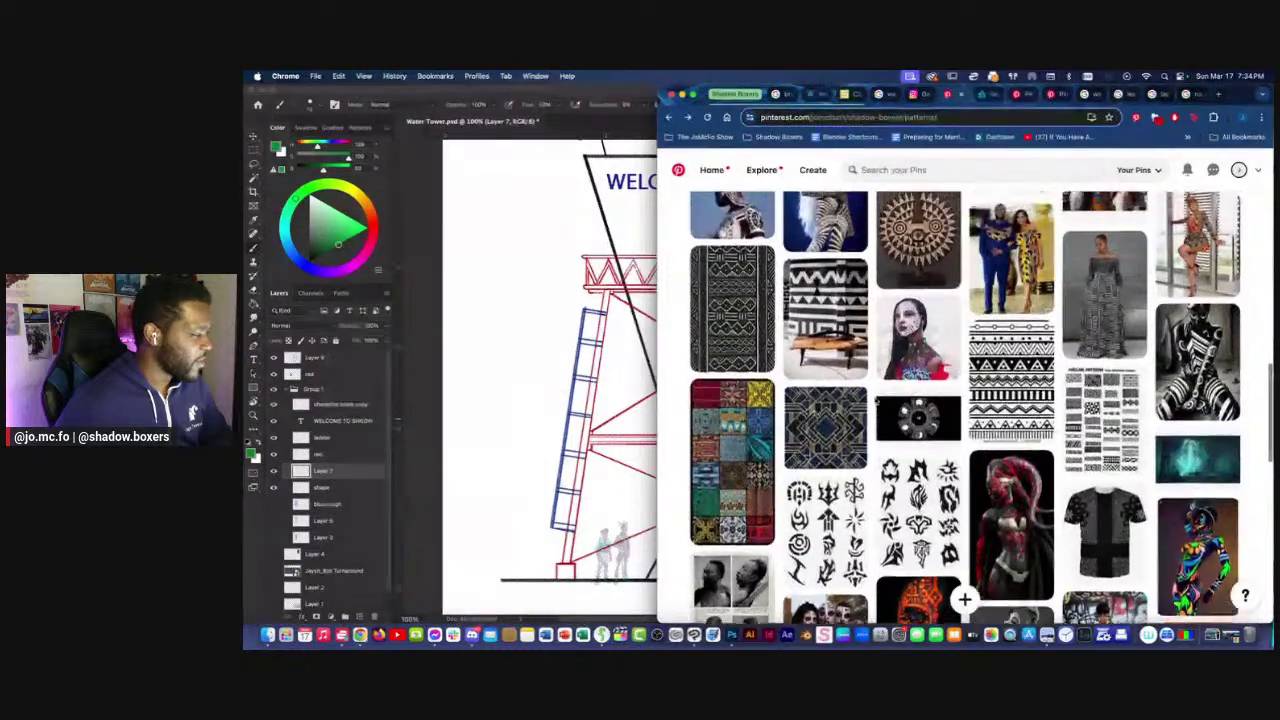
Open the black-and-bone mudcloth fabric pin and narrow the browser window so it sits beside the Photoshop canvas as reference.
{"action": "left_click", "coordinate": [740, 325]}
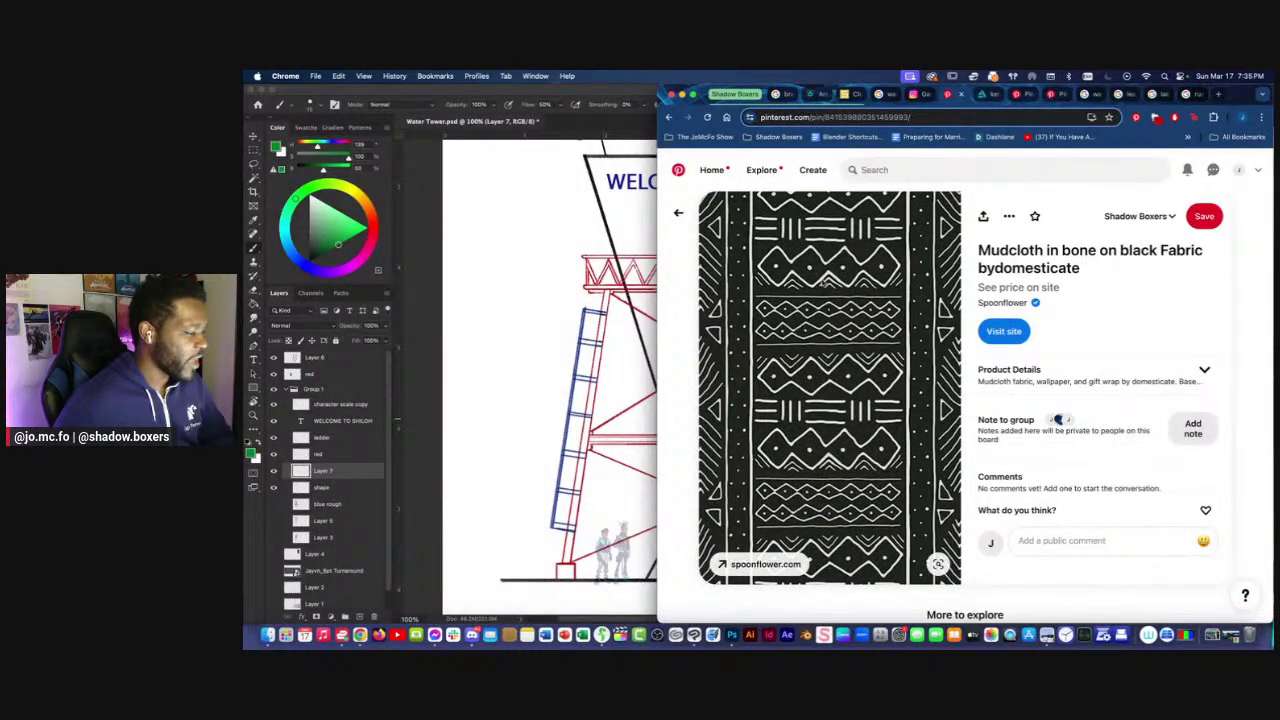
{"action": "left_click_drag", "start_coordinate": [657, 283], "coordinate": [928, 270]}
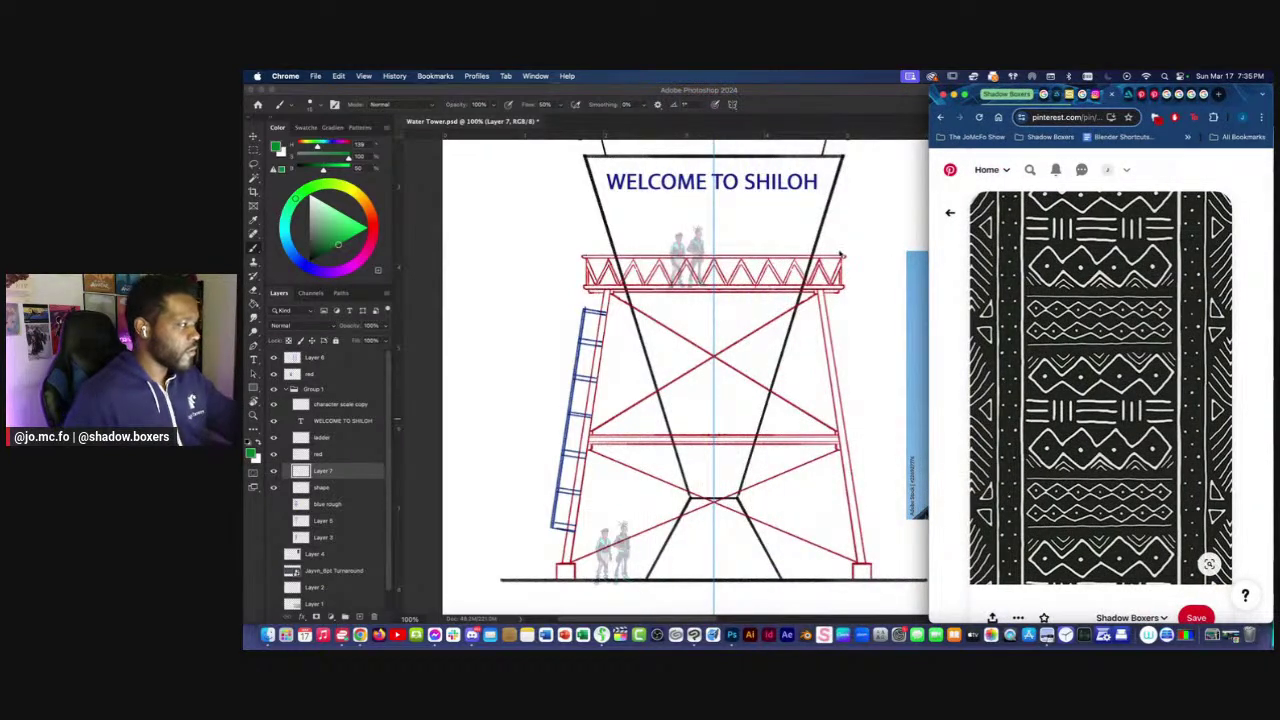
{"action": "left_click", "coordinate": [645, 121]}
{"action": "left_click_drag", "start_coordinate": [1158, 407], "coordinate": [997, 393]}
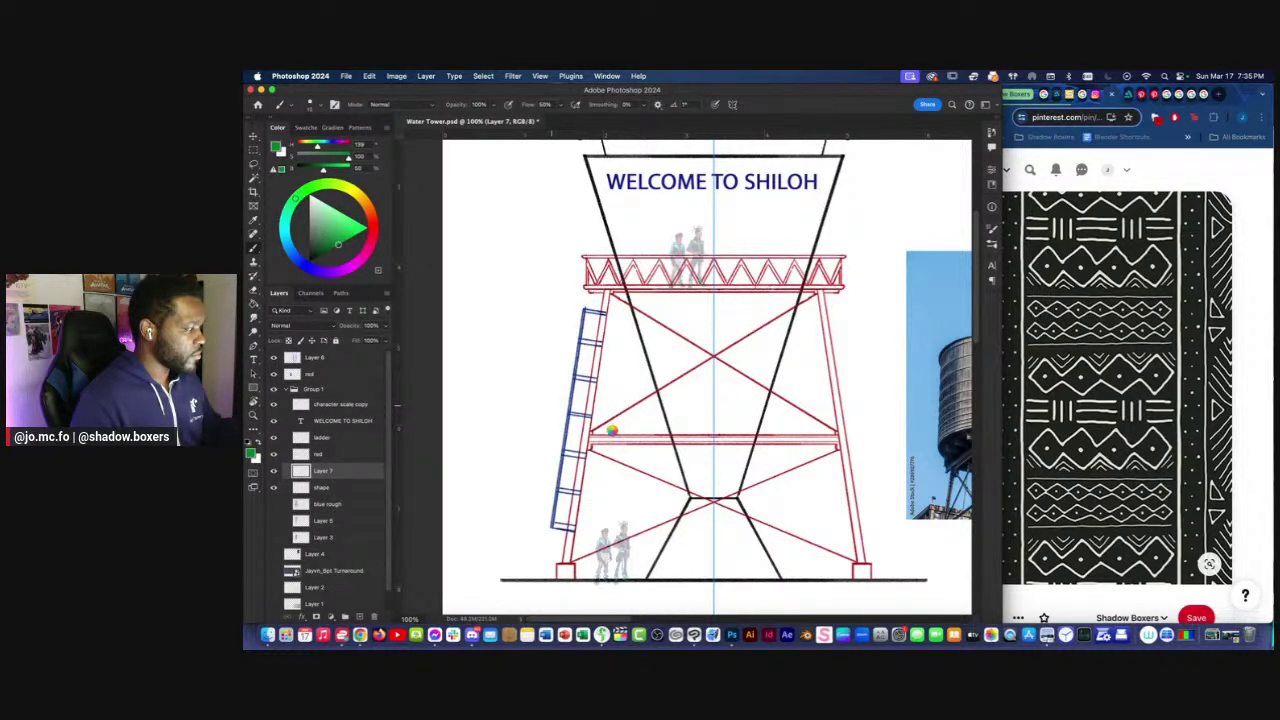
Brush a mirrored green band of zigzags, dots and small chevrons across the tank just above the lower crossbeam.
{"action": "key", "text": "super+equal"}
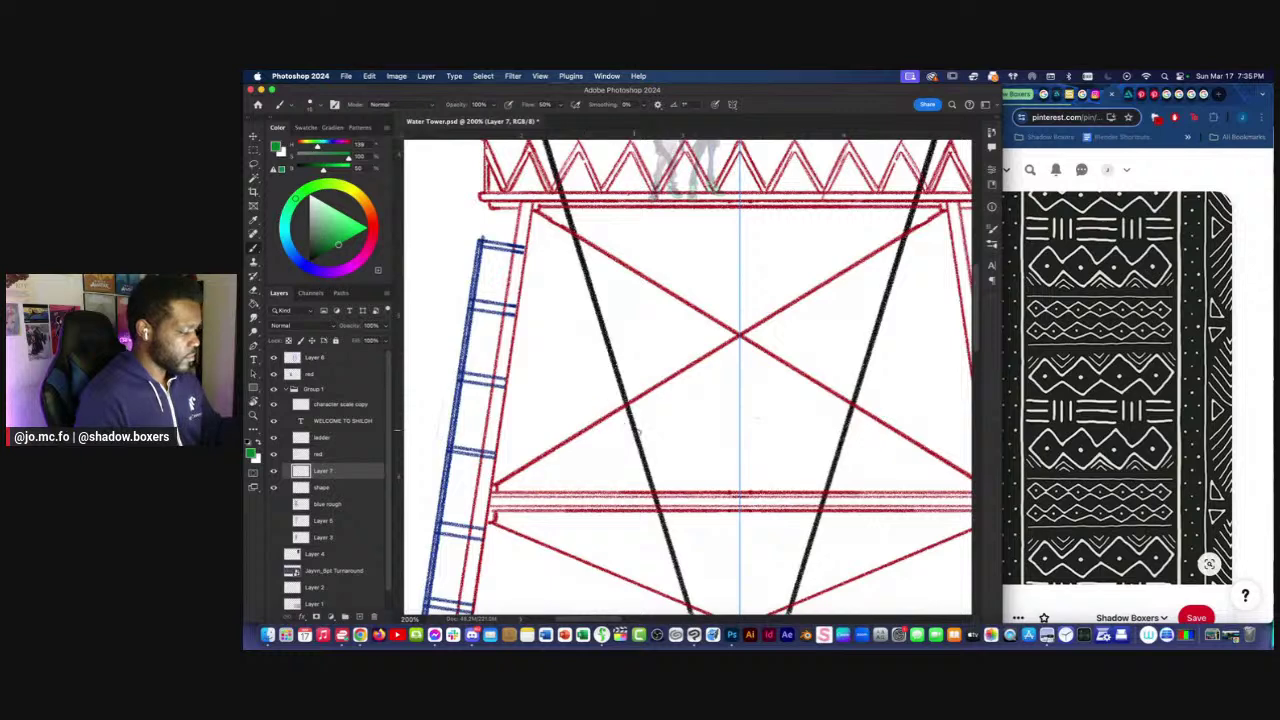
{"action": "left_click_drag", "start_coordinate": [643, 420], "coordinate": [631, 399]}
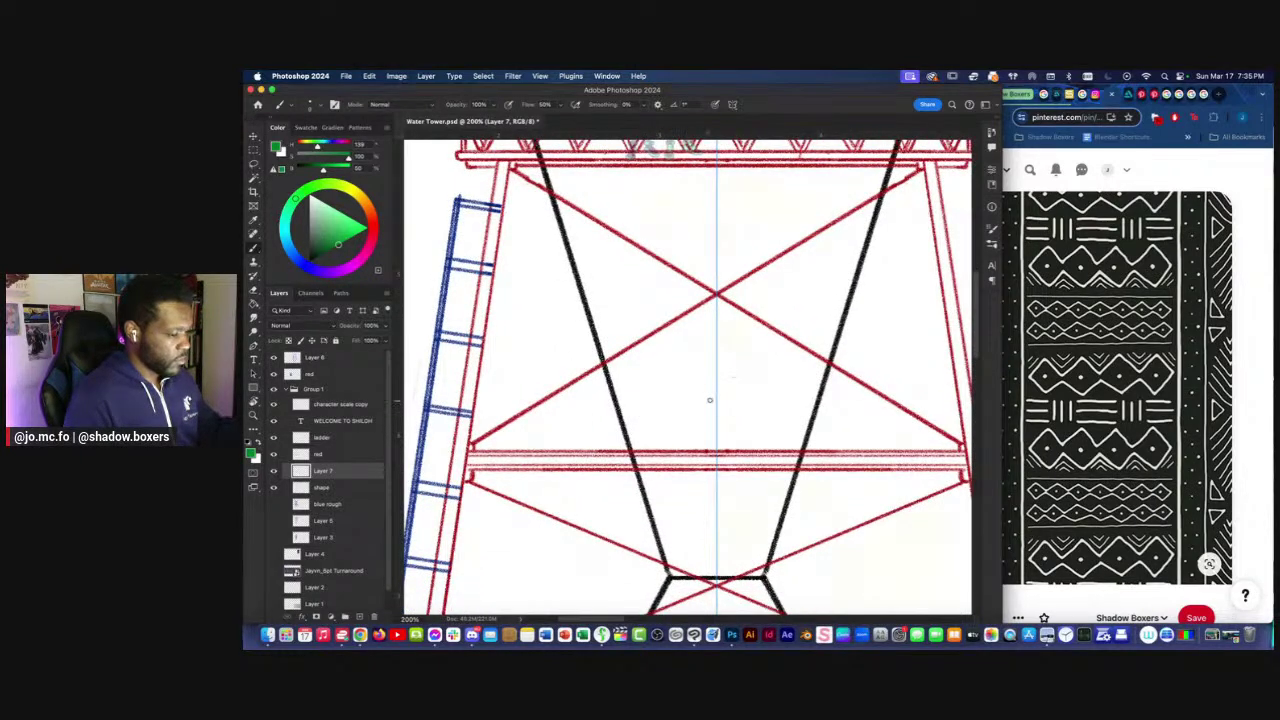
{"action": "mouse_move", "coordinate": [709, 420]}
{"action": "left_mouse_down"}
{"action": "mouse_move", "coordinate": [688, 398]}
{"action": "mouse_move", "coordinate": [661, 430]}
{"action": "mouse_move", "coordinate": [642, 413]}
{"action": "mouse_move", "coordinate": [626, 428]}
{"action": "mouse_move", "coordinate": [689, 470]}
{"action": "mouse_move", "coordinate": [716, 440]}
{"action": "left_mouse_up"}
{"action": "left_click", "coordinate": [691, 433]}
{"action": "left_click", "coordinate": [689, 433]}
{"action": "left_click_drag", "start_coordinate": [666, 446], "coordinate": [646, 466]}
{"action": "scroll", "coordinate": [643, 431], "scroll_direction": "up", "scroll_amount": 2}
{"action": "mouse_move", "coordinate": [672, 426]}
{"action": "left_mouse_down"}
{"action": "mouse_move", "coordinate": [660, 446]}
{"action": "mouse_move", "coordinate": [642, 437]}
{"action": "left_mouse_up"}
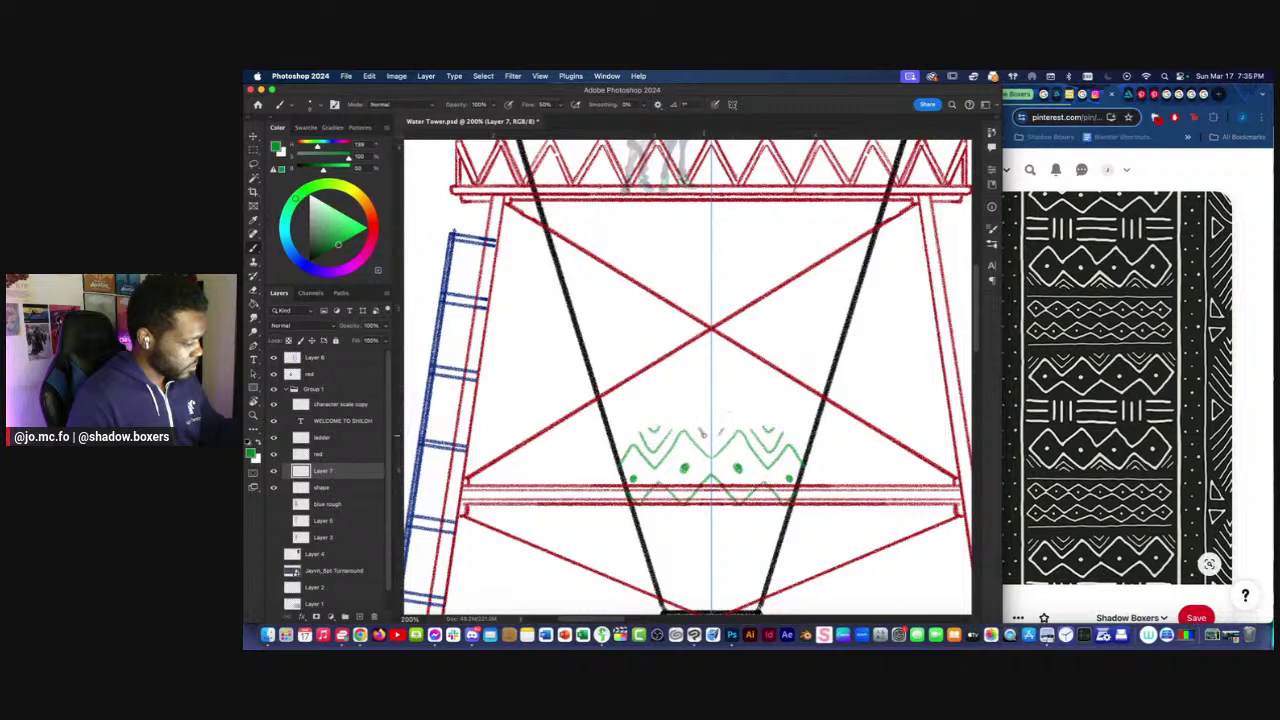
{"action": "left_click_drag", "start_coordinate": [690, 424], "coordinate": [710, 442]}
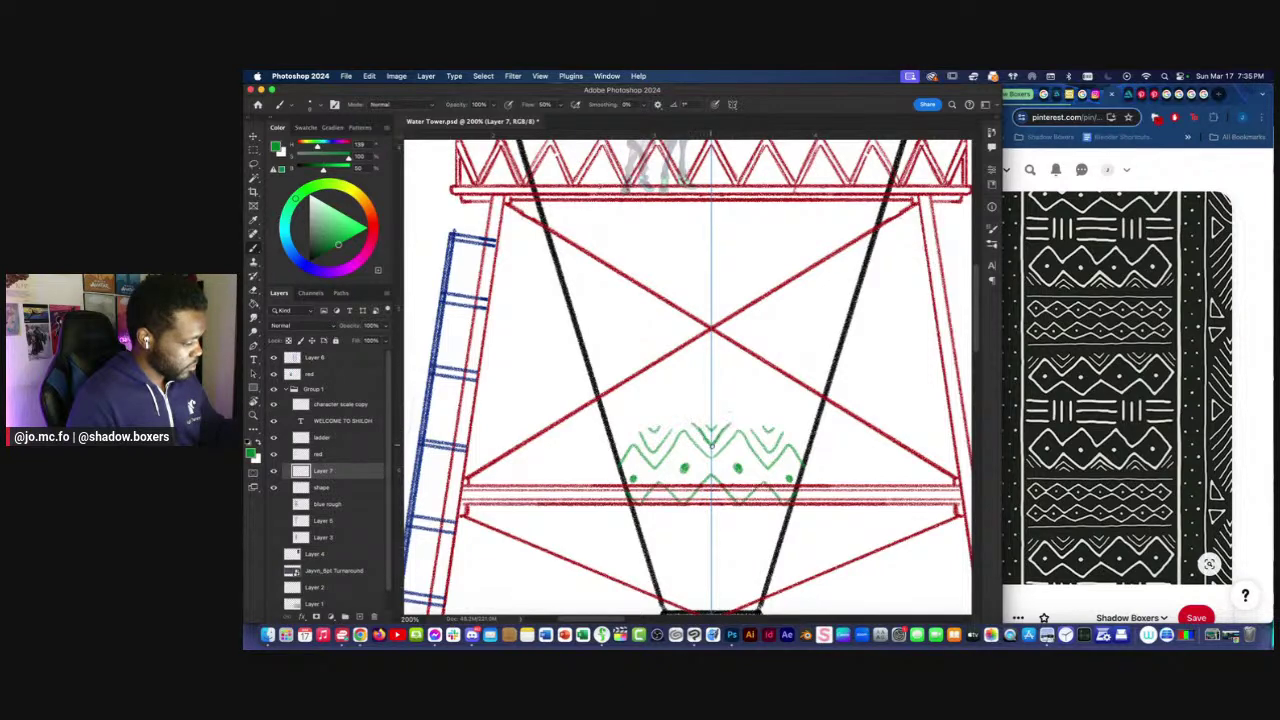
Add inner chevrons under the band's lower peaks, fill its outer ends, and draw horizontal border lines above and below it.
{"action": "left_click_drag", "start_coordinate": [729, 506], "coordinate": [711, 489]}
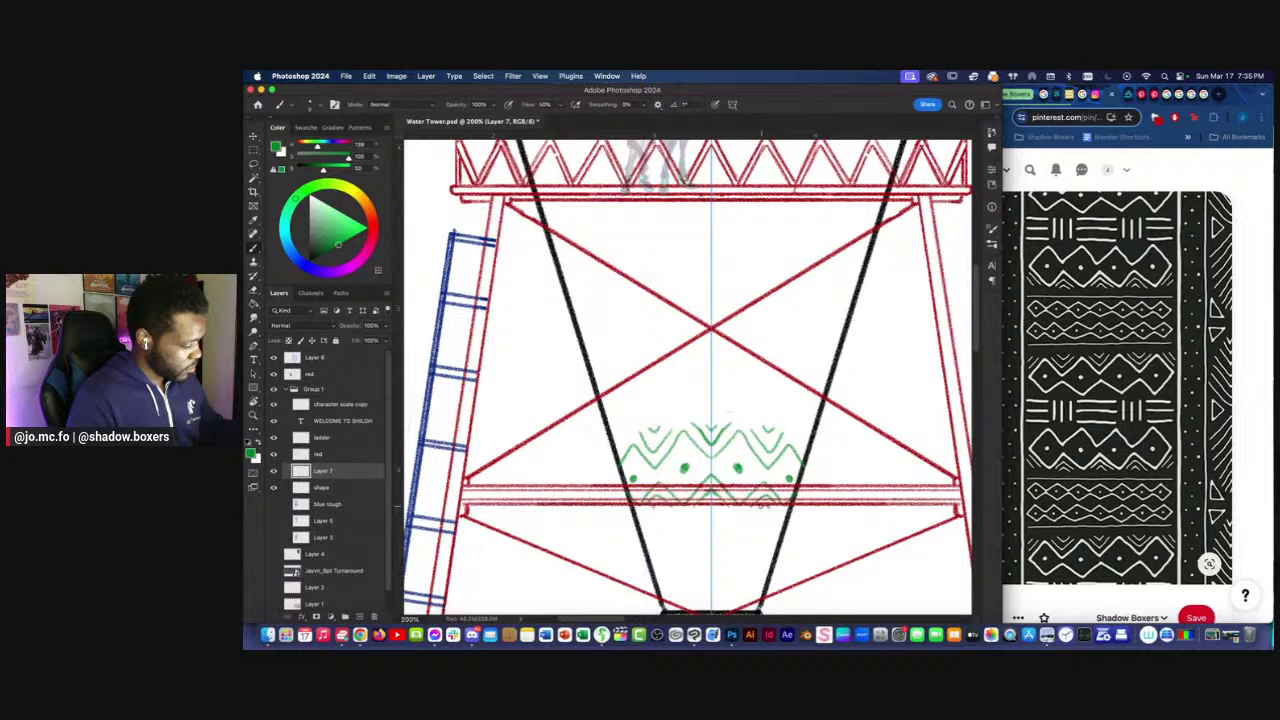
{"action": "scroll", "coordinate": [617, 414], "scroll_direction": "down", "scroll_amount": 3}
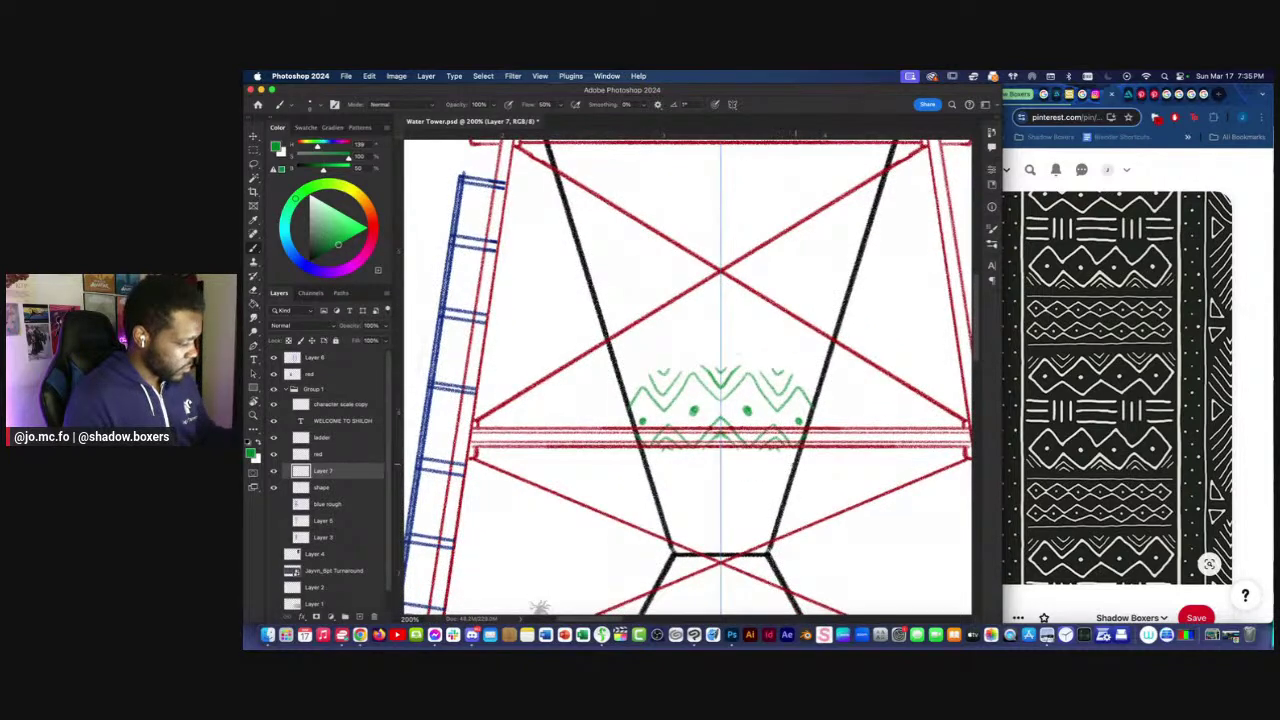
{"action": "left_click_drag", "start_coordinate": [771, 463], "coordinate": [718, 463]}
{"action": "scroll", "coordinate": [728, 401], "scroll_direction": "up", "scroll_amount": 2}
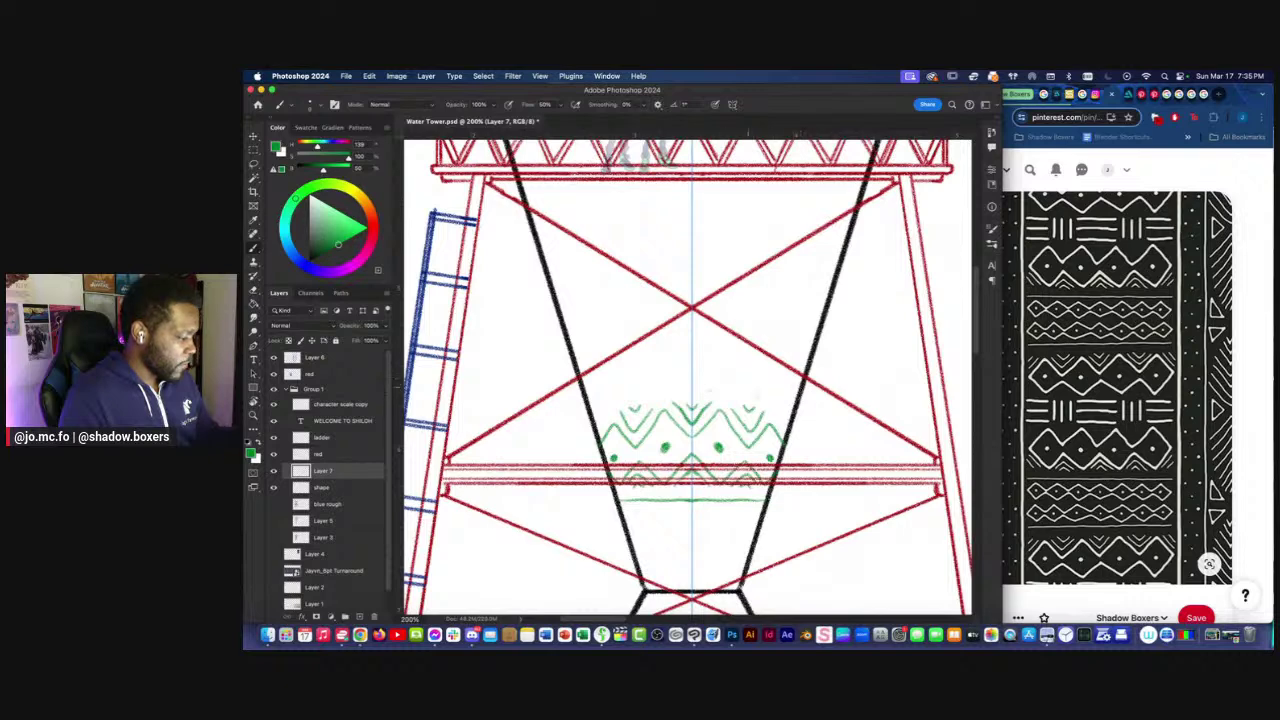
{"action": "left_click_drag", "start_coordinate": [778, 414], "coordinate": [786, 428]}
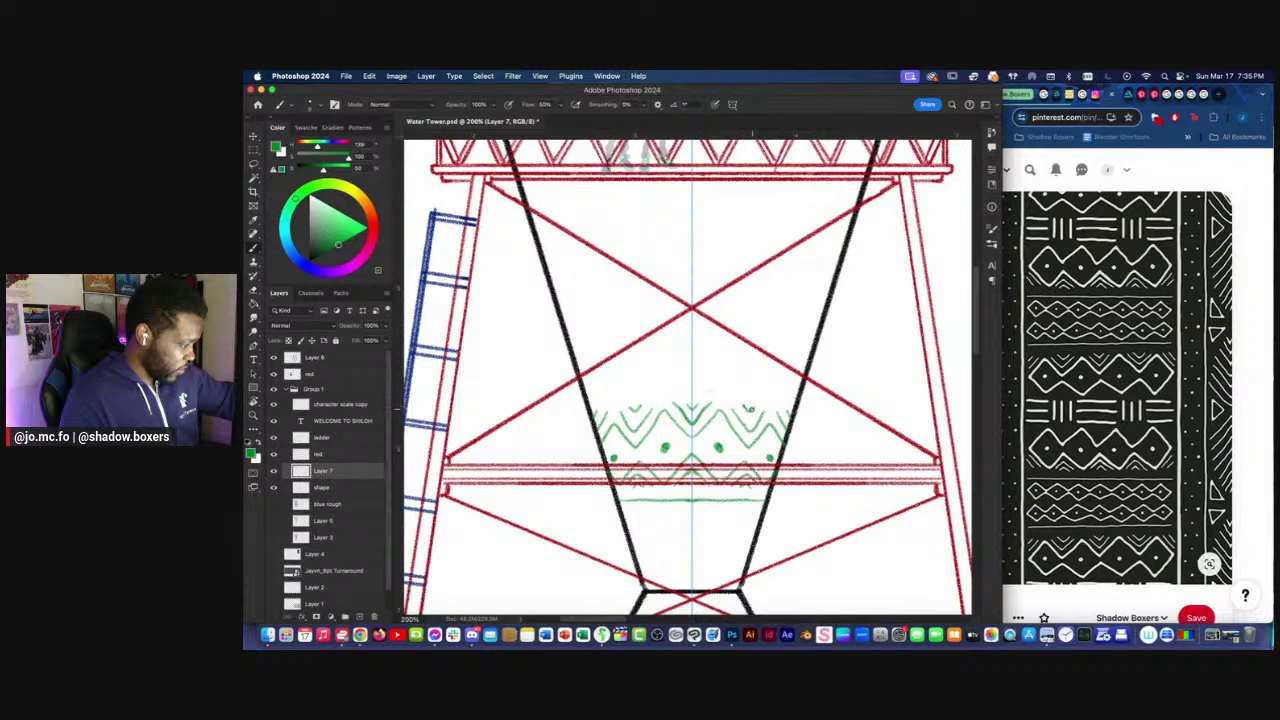
{"action": "mouse_move", "coordinate": [767, 407]}
{"action": "left_mouse_down"}
{"action": "mouse_move", "coordinate": [760, 418]}
{"action": "mouse_move", "coordinate": [812, 404]}
{"action": "mouse_move", "coordinate": [742, 404]}
{"action": "mouse_move", "coordinate": [747, 418]}
{"action": "left_mouse_up"}
{"action": "left_click_drag", "start_coordinate": [615, 470], "coordinate": [639, 396]}
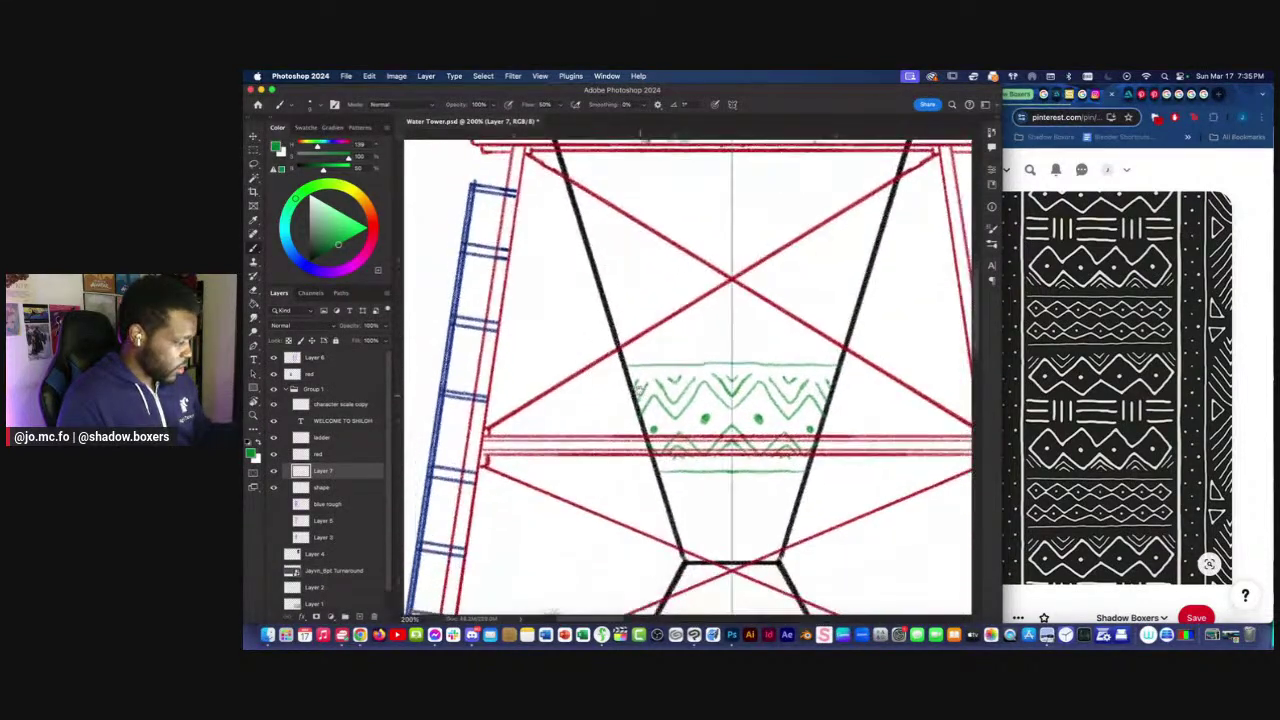
Duplicate the green pattern layer and move the copy straight down to the tank's narrow neck.
{"action": "scroll", "coordinate": [688, 376], "scroll_direction": "down", "scroll_amount": 3}
{"action": "key", "text": "super+minus"}
{"action": "left_click_drag", "start_coordinate": [717, 437], "coordinate": [721, 479]}
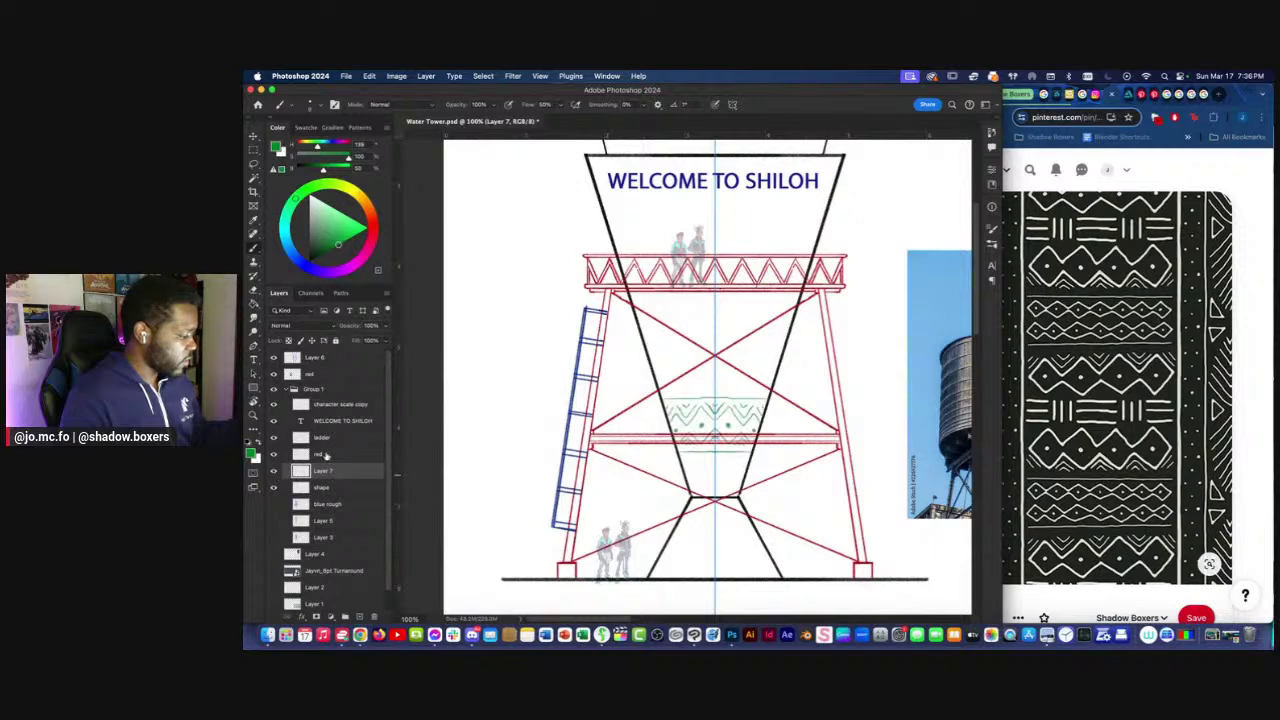
{"action": "key", "text": "super+j"}
{"action": "key", "text": "super+t"}
{"action": "left_click_drag", "start_coordinate": [686, 421], "coordinate": [676, 474]}
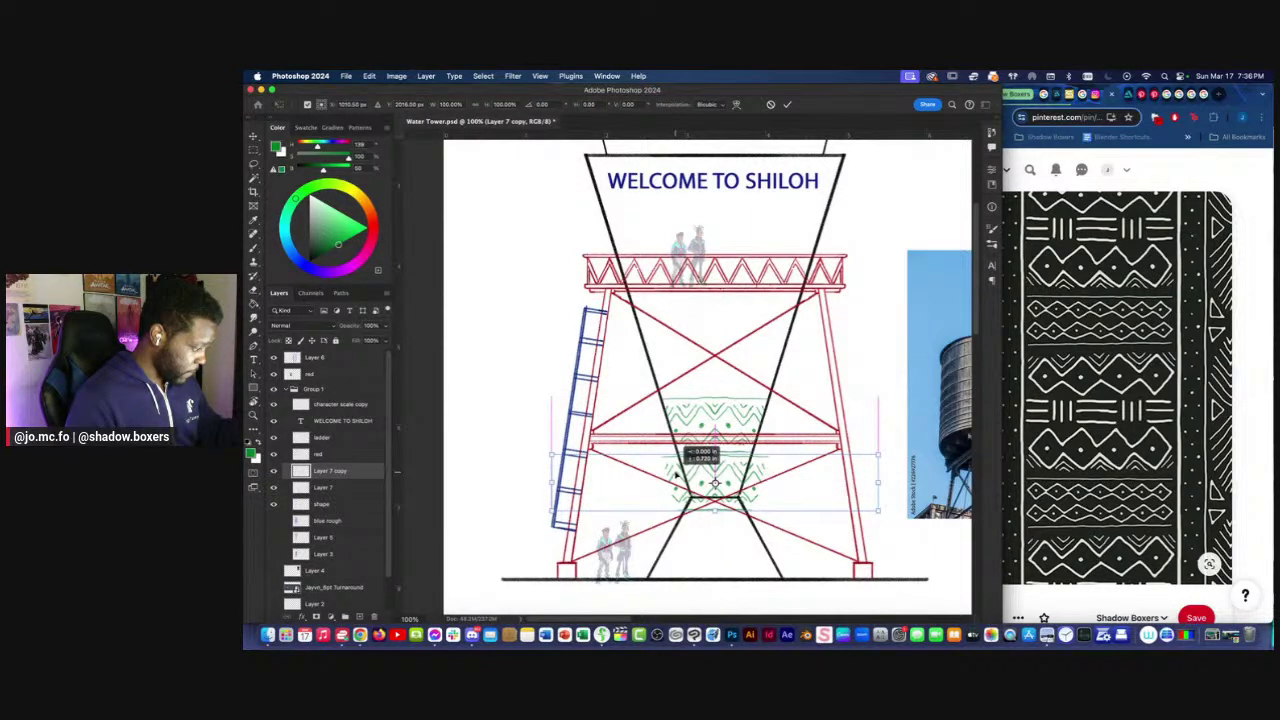
{"action": "key", "text": "Return"}
{"action": "key", "text": "b"}
Select both pattern layers and shift them up slightly together so the lower band sits above the neck.
{"action": "left_click", "coordinate": [320, 487], "text": "shift"}
{"action": "key", "text": "super+t"}
{"action": "left_click_drag", "start_coordinate": [684, 432], "coordinate": [684, 416]}
{"action": "key", "text": "Return"}
{"action": "key", "text": "b"}
Move Layer 7 above Layer 7 copy and toggle its visibility to identify its band.
{"action": "left_click", "coordinate": [322, 474]}
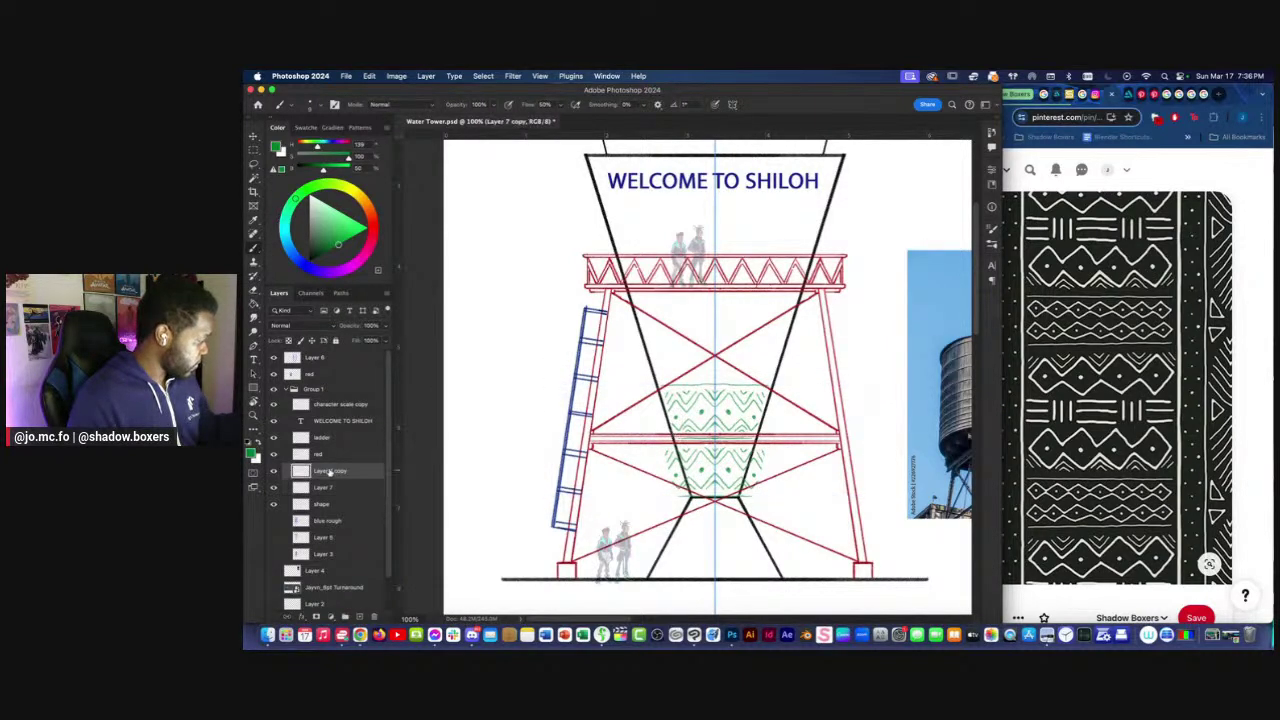
{"action": "left_click_drag", "start_coordinate": [311, 484], "coordinate": [300, 468]}
{"action": "left_click", "coordinate": [273, 471]}
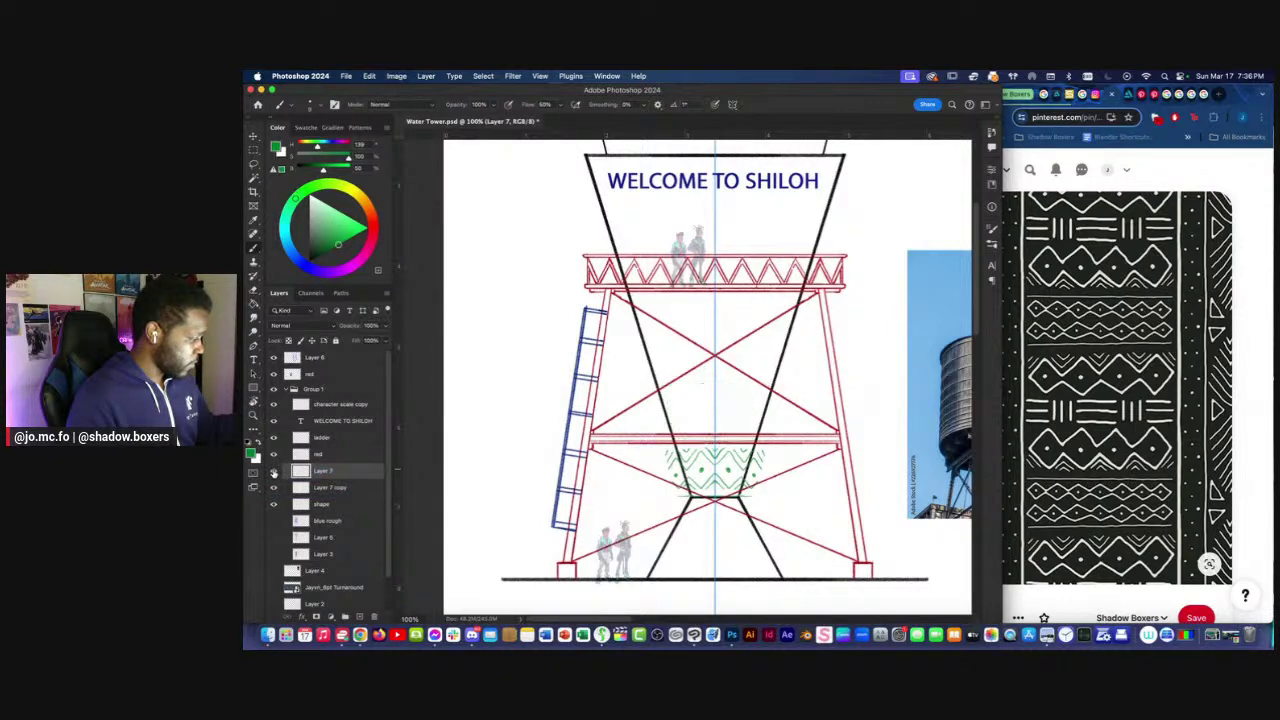
{"action": "left_click", "coordinate": [273, 471]}
Duplicate the upper pattern band twice, stacking each copy directly above the previous one up to the railing platform.
{"action": "key", "text": "cmd+j"}
{"action": "key", "text": "cmd+t"}
{"action": "left_click_drag", "start_coordinate": [672, 391], "coordinate": [658, 360]}
{"action": "key", "text": "Return"}
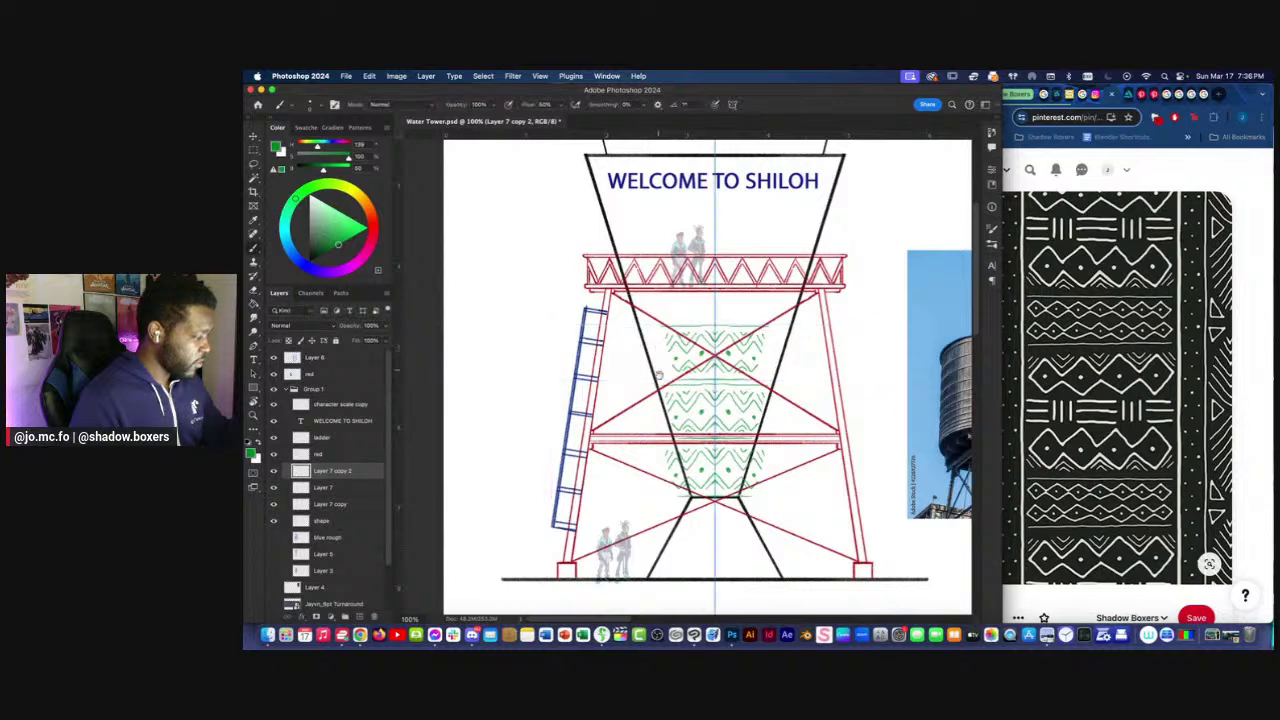
{"action": "scroll", "coordinate": [658, 370], "scroll_direction": "up", "scroll_amount": 2}
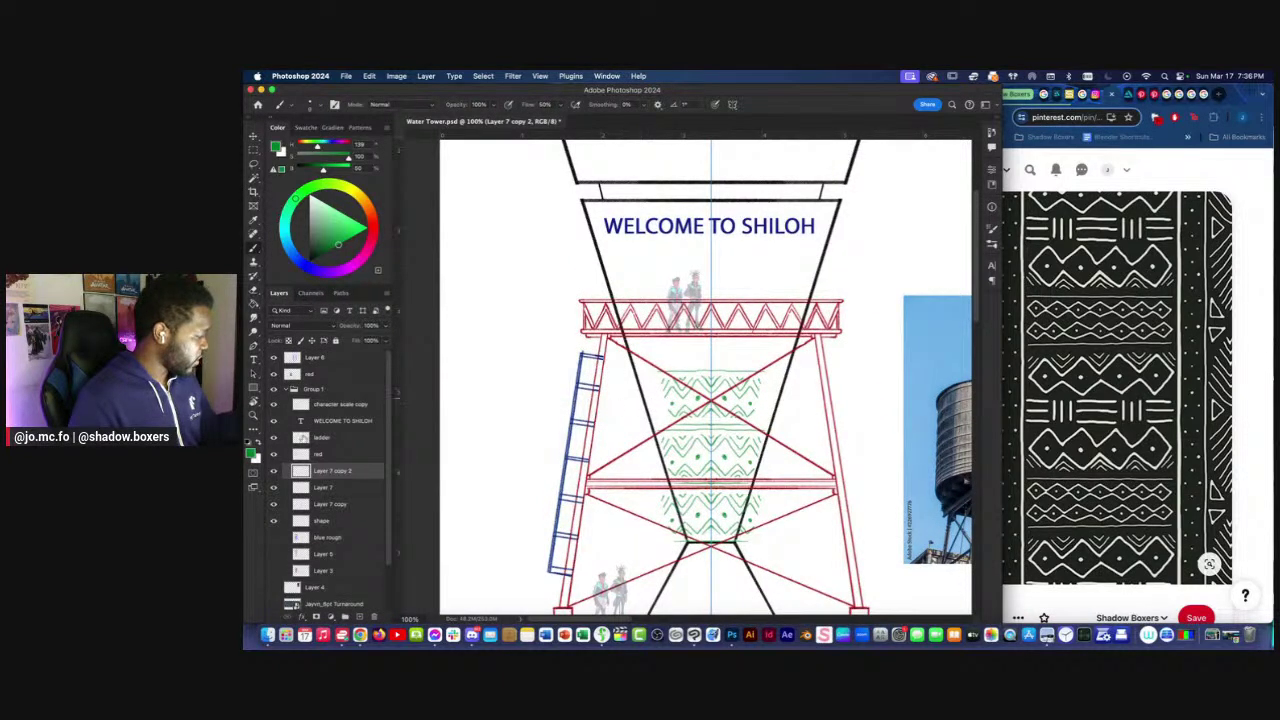
{"action": "key", "text": "cmd+j"}
{"action": "key", "text": "cmd+t"}
{"action": "left_click_drag", "start_coordinate": [678, 392], "coordinate": [674, 335]}
{"action": "key", "text": "Return"}
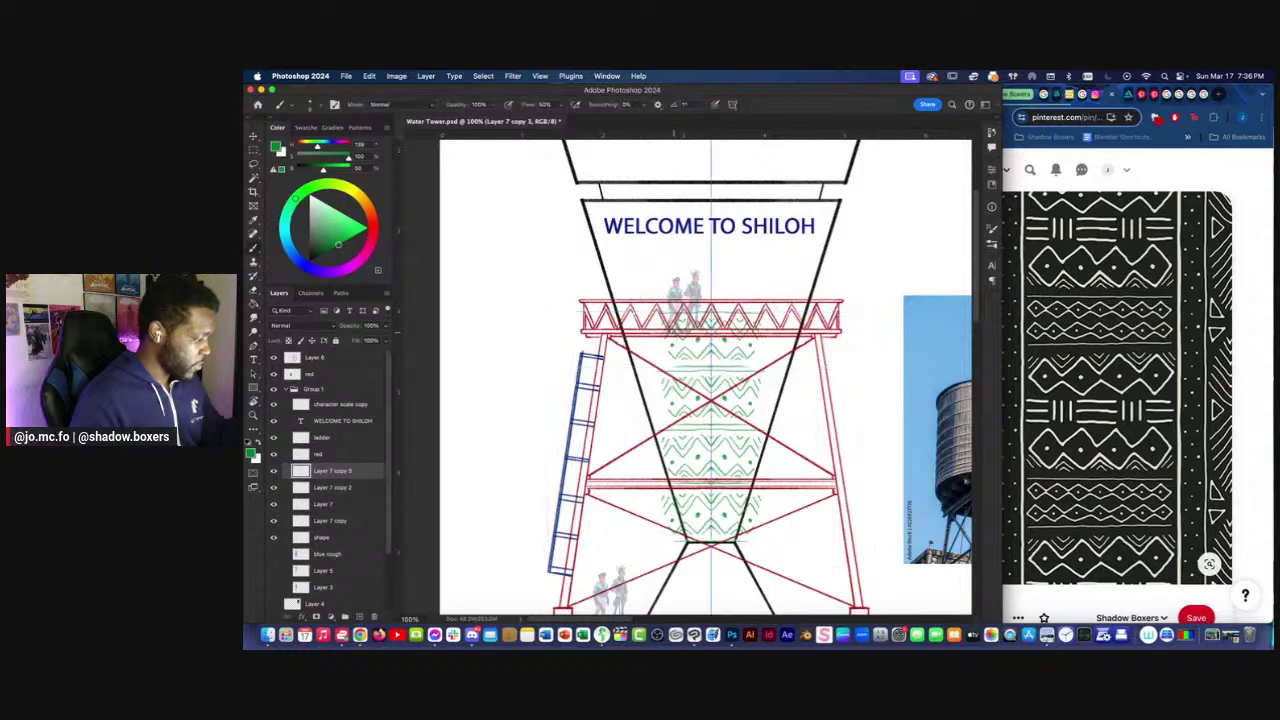
Merge the four pattern layers into one and rename the merged layer "design".
{"action": "left_click", "coordinate": [325, 521], "text": "shift"}
{"action": "right_click", "coordinate": [328, 521]}
{"action": "left_click", "coordinate": [348, 441]}
{"action": "double_click", "coordinate": [325, 469]}
{"action": "type", "text": "design"}
{"action": "key", "text": "Return"}
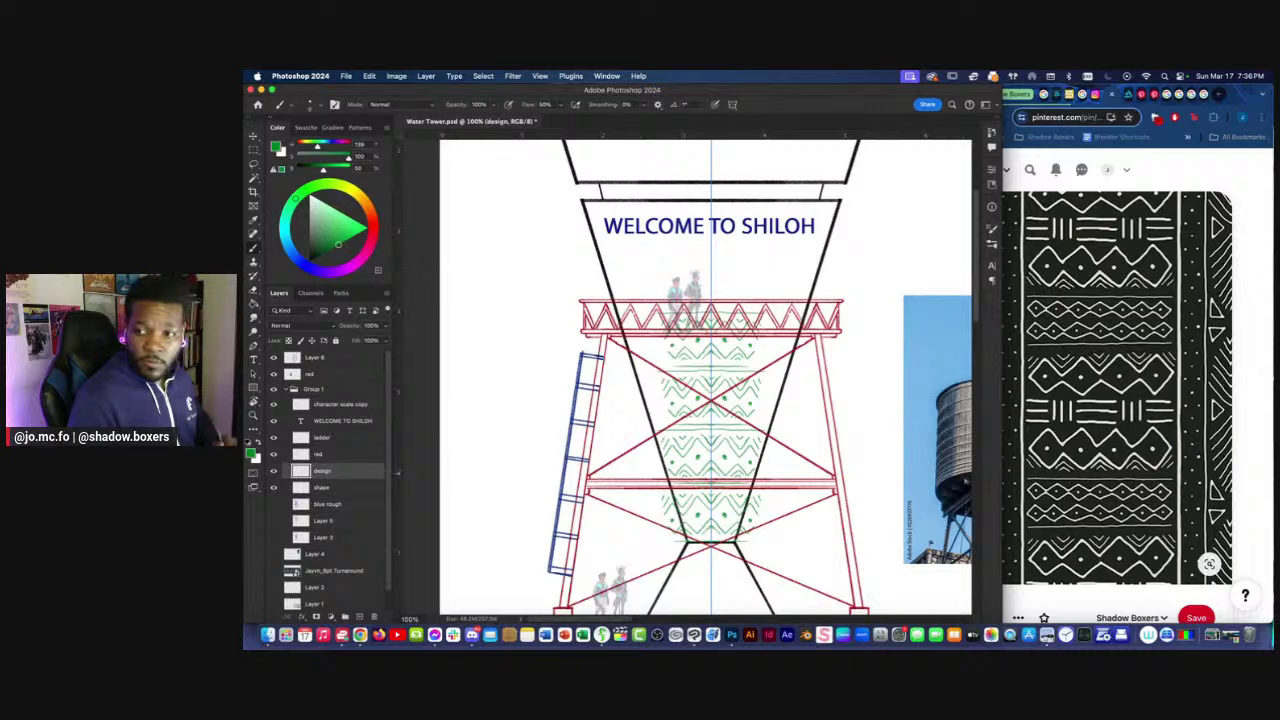
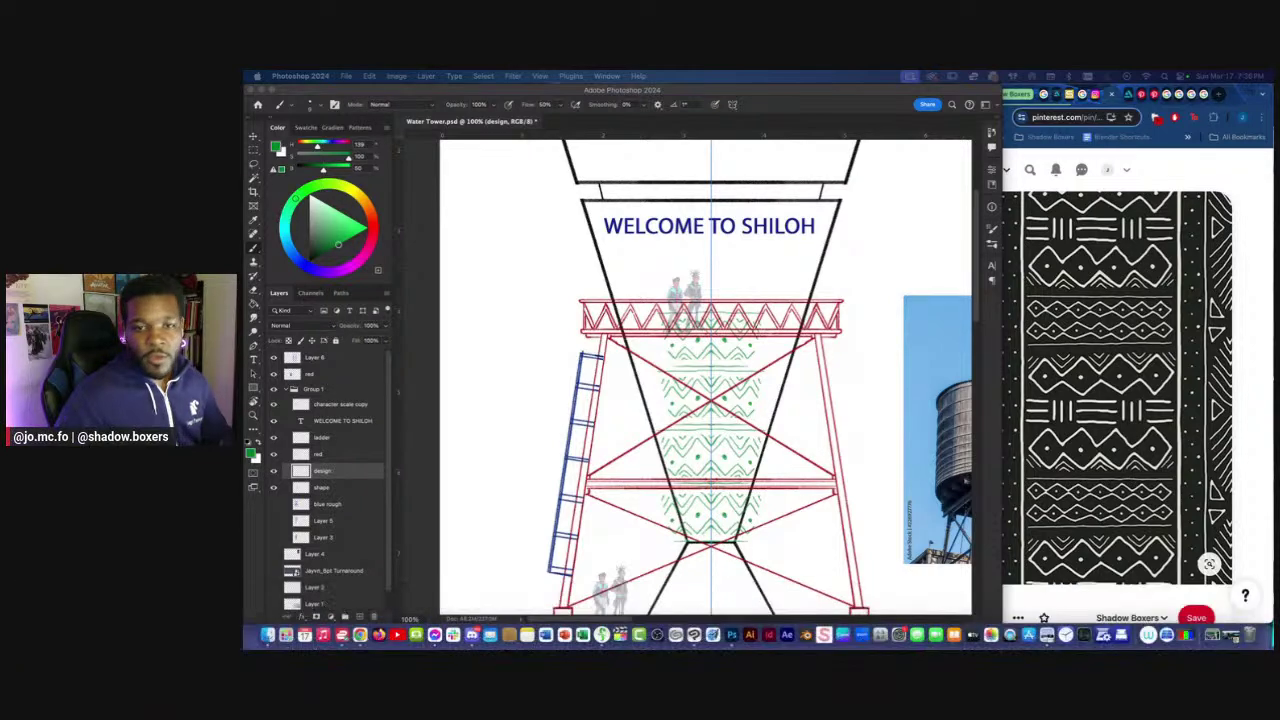
Extend the zigzags and dots of the band behind the cross braces out to the tank's sloping edges.
{"action": "left_click", "coordinate": [446, 316]}
{"action": "key", "text": "super+="}
{"action": "left_click_drag", "start_coordinate": [583, 316], "coordinate": [585, 348]}
{"action": "left_click_drag", "start_coordinate": [624, 440], "coordinate": [620, 380]}
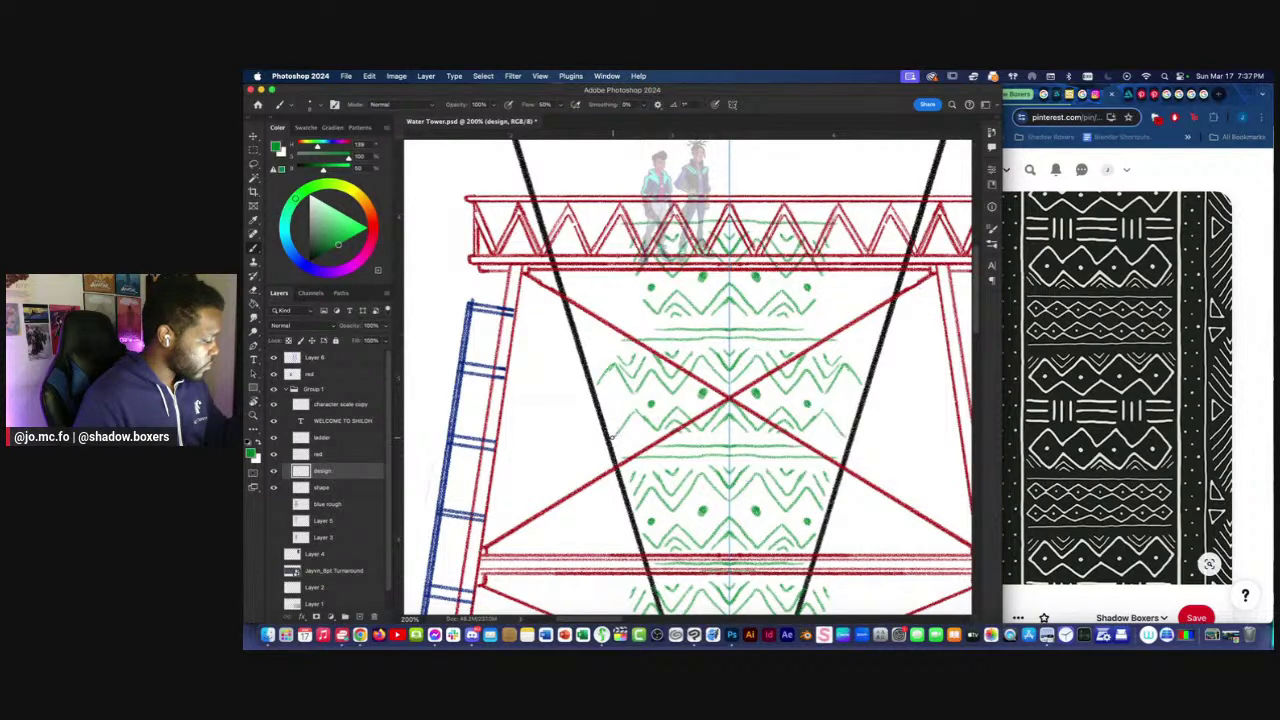
{"action": "left_click", "coordinate": [607, 403]}
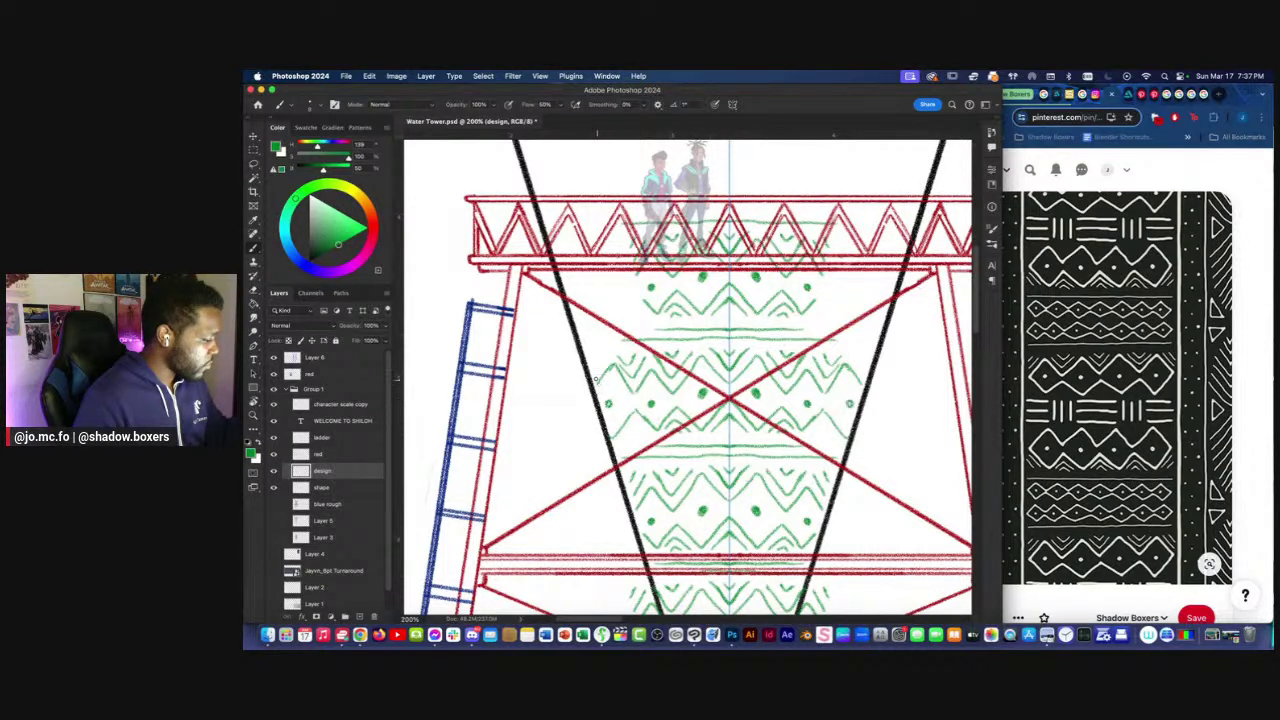
{"action": "left_click_drag", "start_coordinate": [608, 370], "coordinate": [593, 392]}
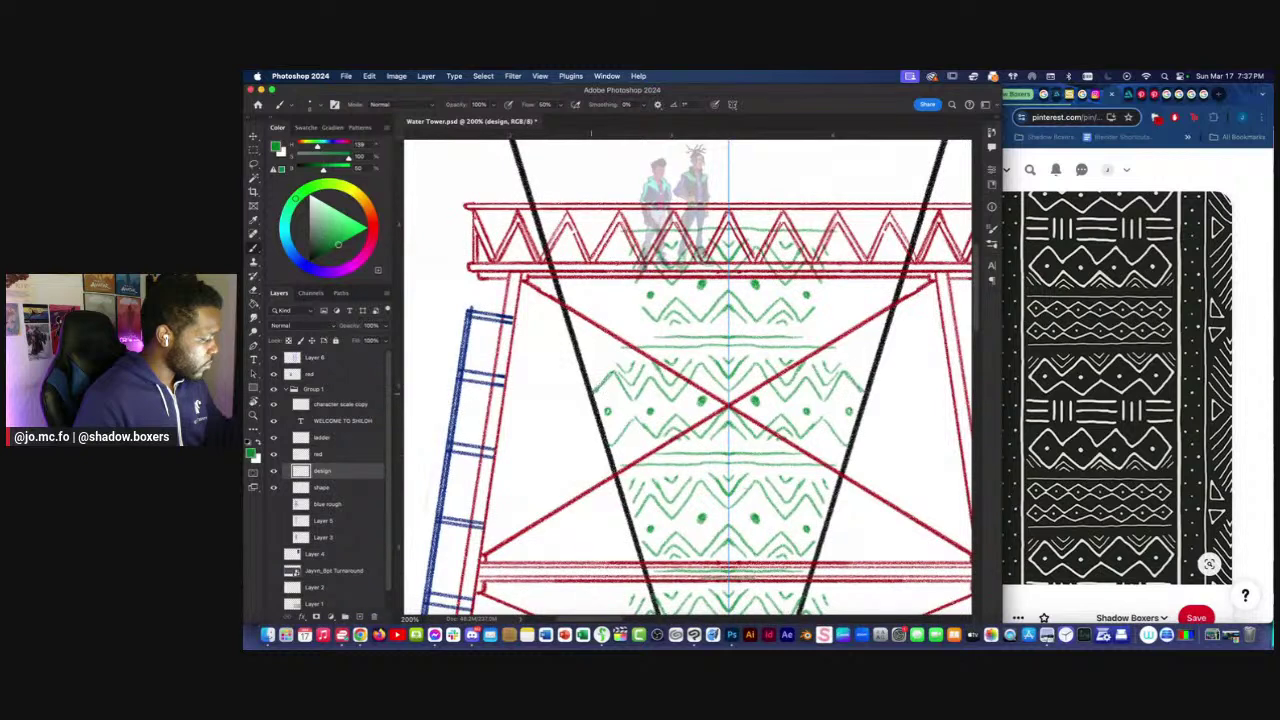
Erase stray marks near that band's outer ends with a smaller eraser and extend its top border line to the tank's edges.
{"action": "key", "text": "e"}
{"action": "key", "text": "["}
{"action": "key", "text": "["}
{"action": "left_click_drag", "start_coordinate": [628, 364], "coordinate": [622, 380]}
{"action": "key", "text": "b"}
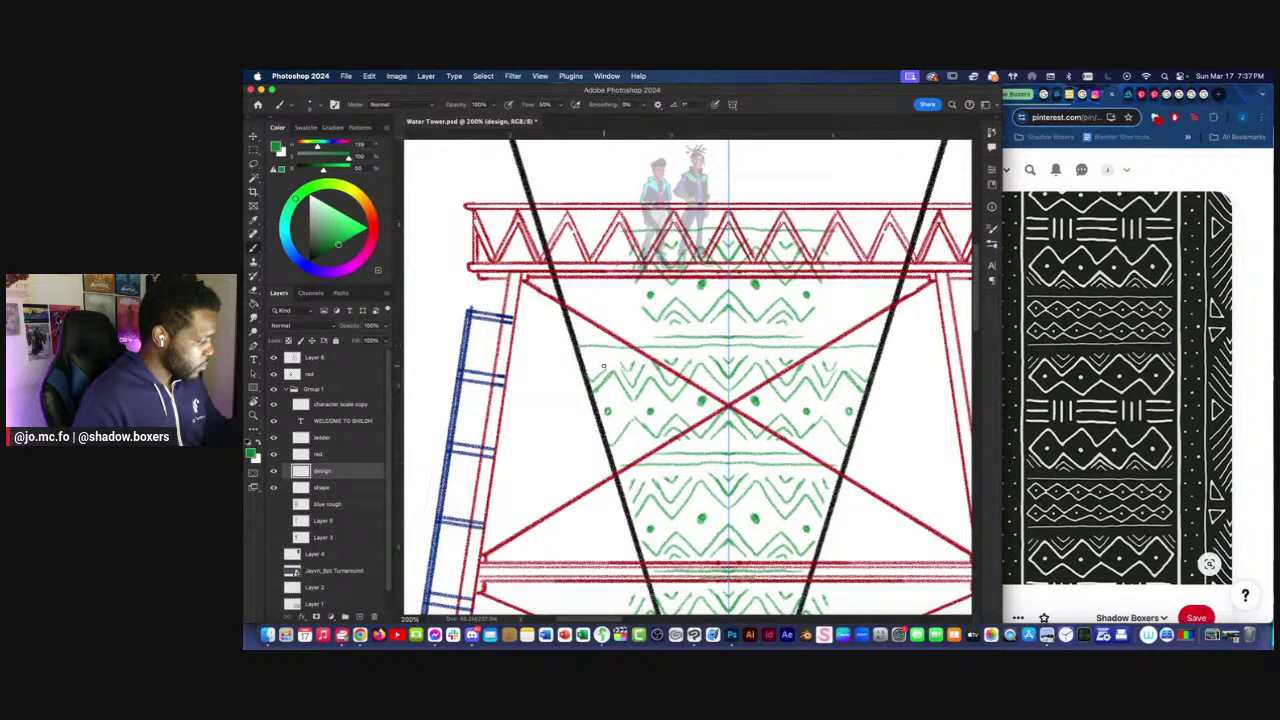
Erase the parts of the lowest pattern band that overhang the tank outline near the neck.
{"action": "scroll", "coordinate": [625, 400], "scroll_direction": "down", "scroll_amount": 2}
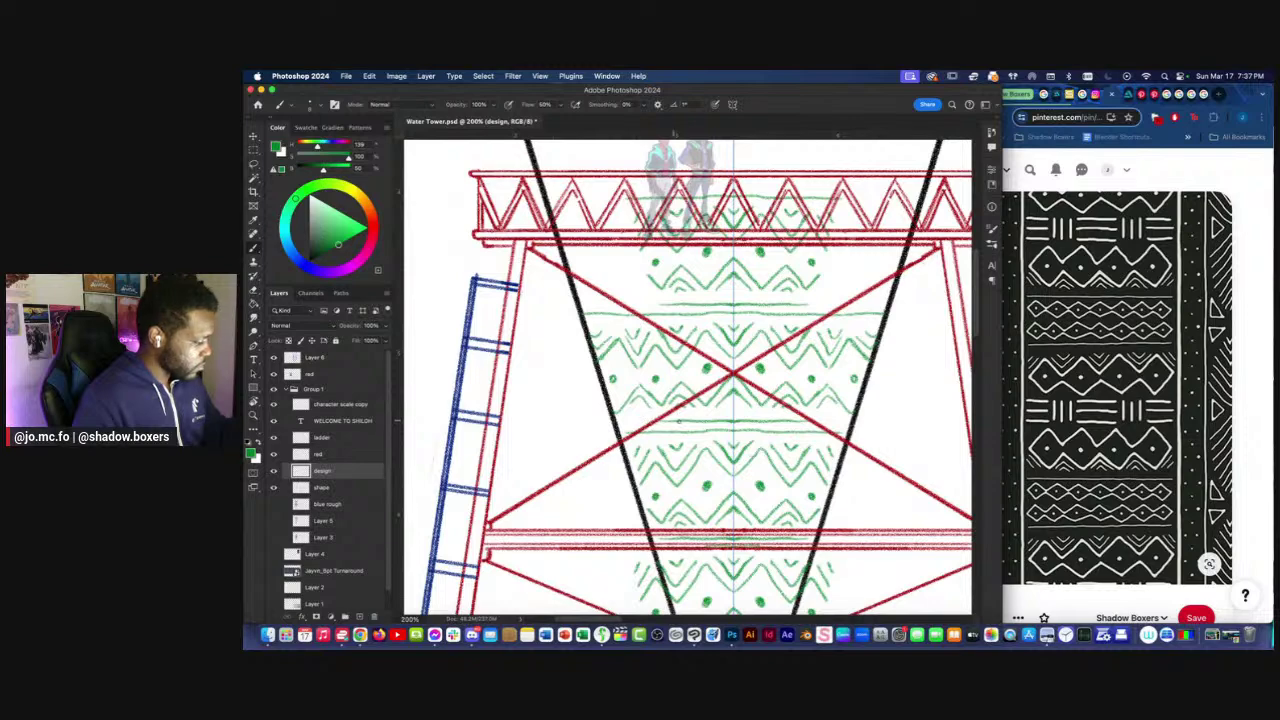
{"action": "key", "text": "super+minus"}
{"action": "key", "text": "super+minus"}
{"action": "key", "text": "super+minus"}
{"action": "key", "text": "super+equal"}
{"action": "key", "text": "super+equal"}
{"action": "left_click_drag", "start_coordinate": [636, 439], "coordinate": [646, 413]}
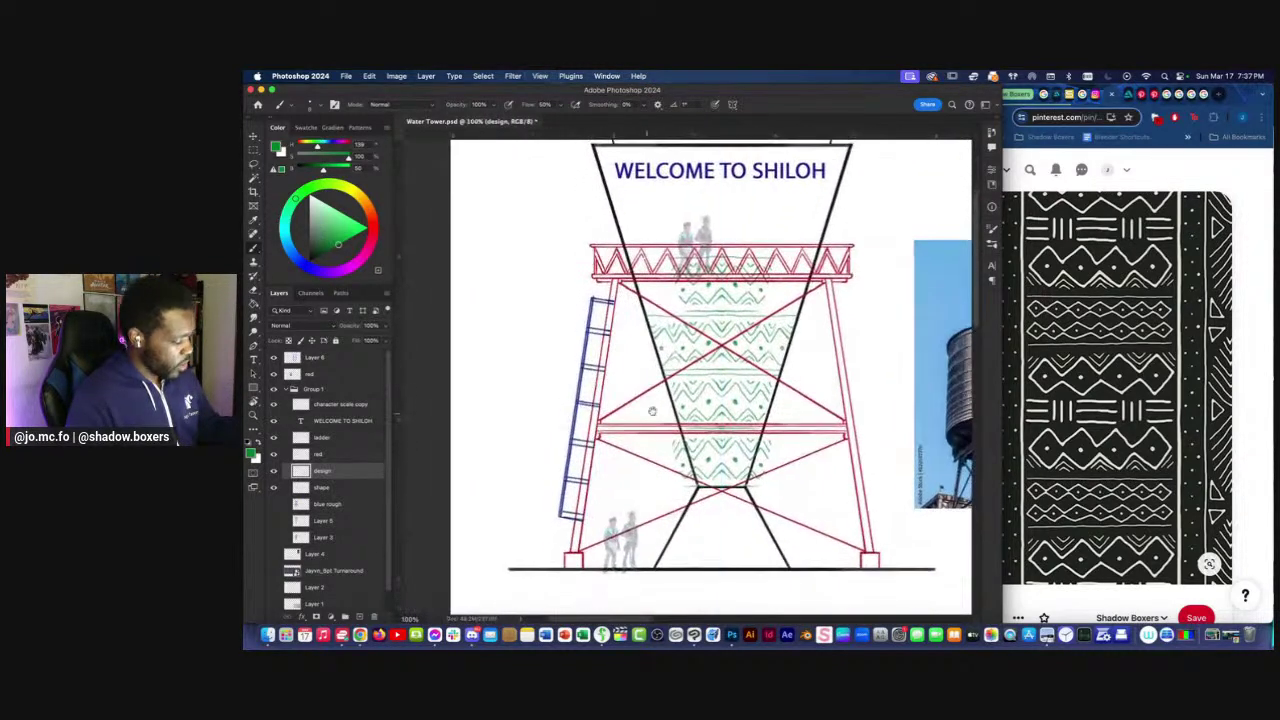
{"action": "key", "text": "e"}
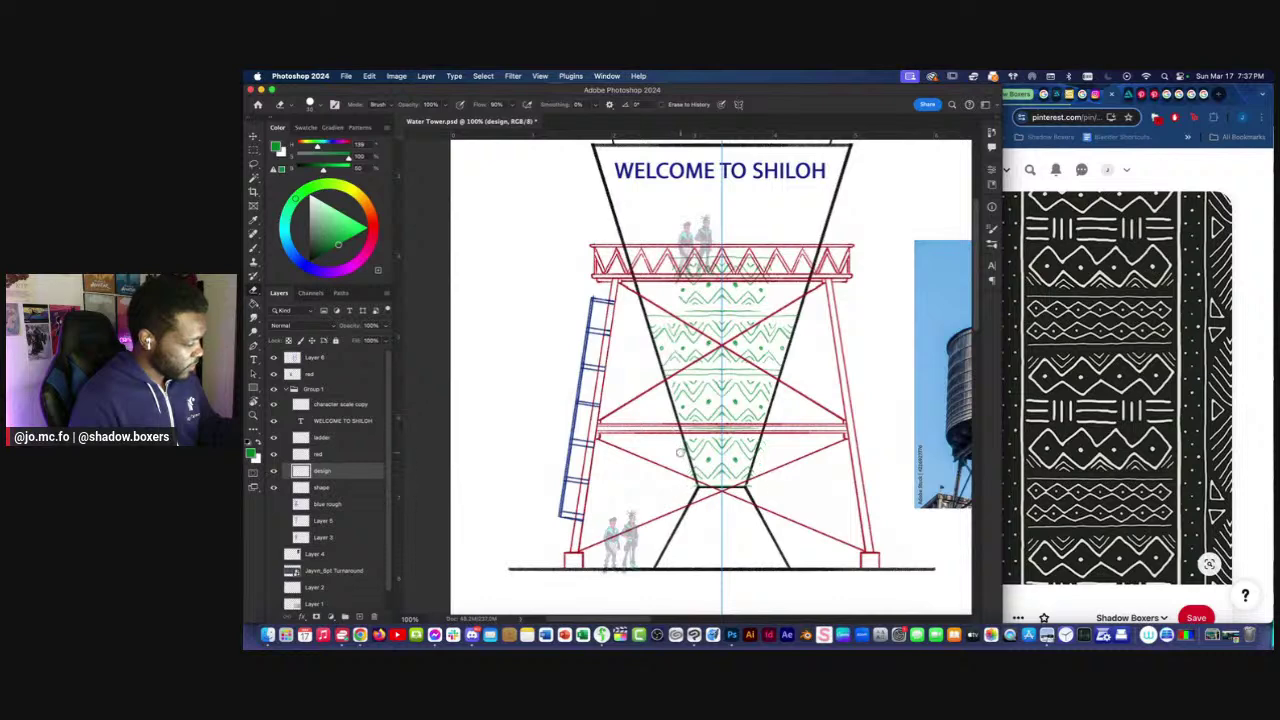
Extend the zigzags and border lines of the band just below the walkway out to the tank's sloping edges with the green brush.
{"action": "key", "text": "b"}
{"action": "scroll", "coordinate": [724, 488], "scroll_direction": "up", "scroll_amount": 3}
{"action": "key", "text": "super+plus"}
{"action": "left_click_drag", "start_coordinate": [678, 420], "coordinate": [647, 445]}
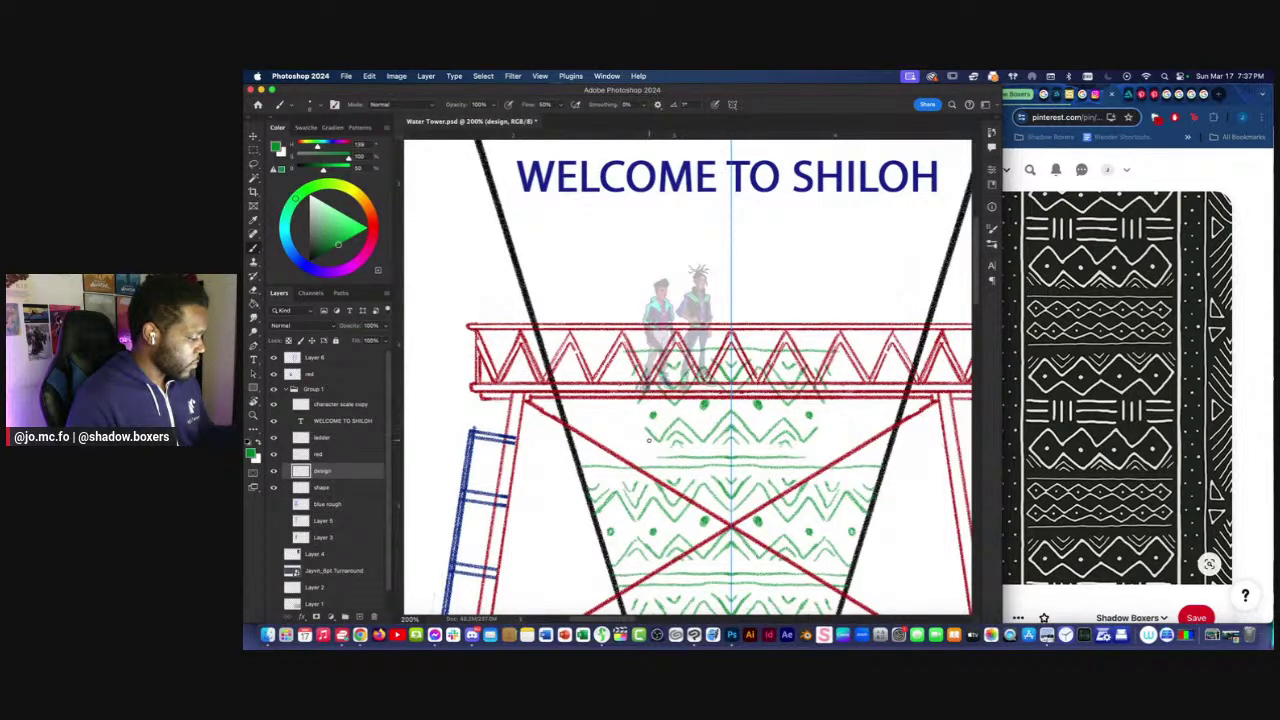
{"action": "left_click_drag", "start_coordinate": [627, 410], "coordinate": [630, 413]}
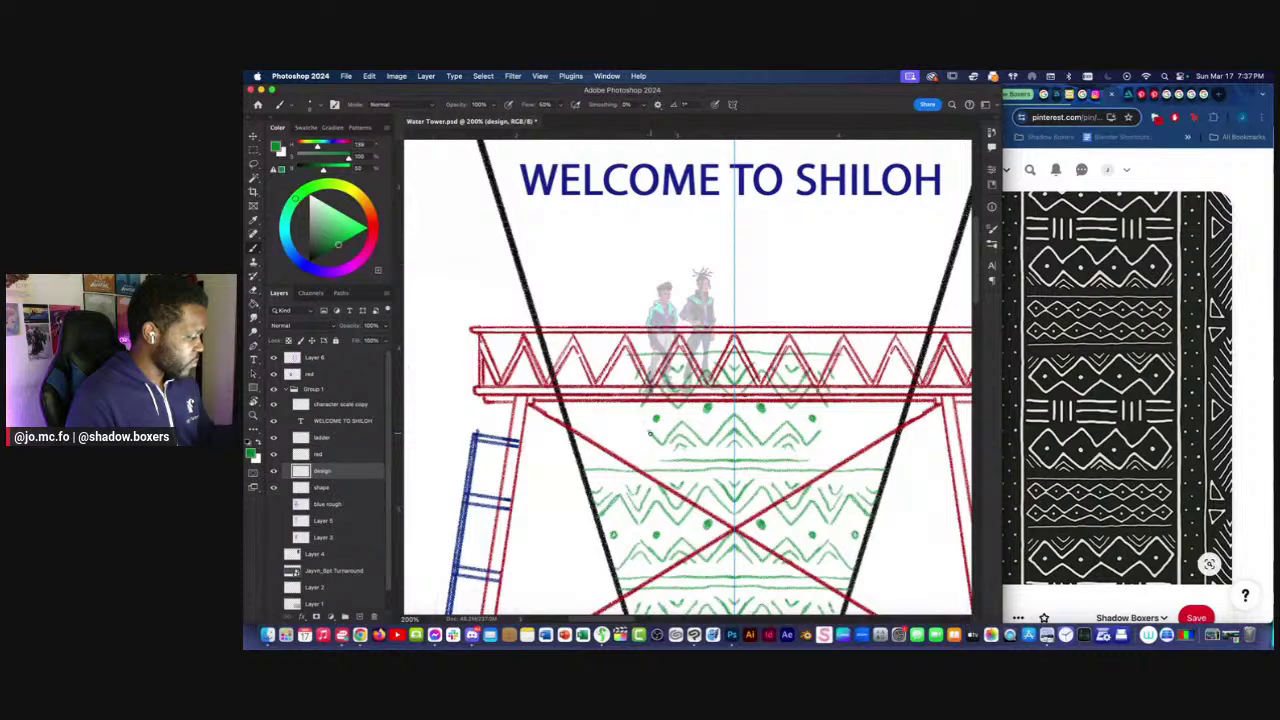
{"action": "mouse_move", "coordinate": [637, 421]}
{"action": "left_mouse_down"}
{"action": "mouse_move", "coordinate": [618, 442]}
{"action": "mouse_move", "coordinate": [584, 430]}
{"action": "mouse_move", "coordinate": [592, 461]}
{"action": "left_mouse_up"}
{"action": "left_click_drag", "start_coordinate": [673, 438], "coordinate": [661, 450]}
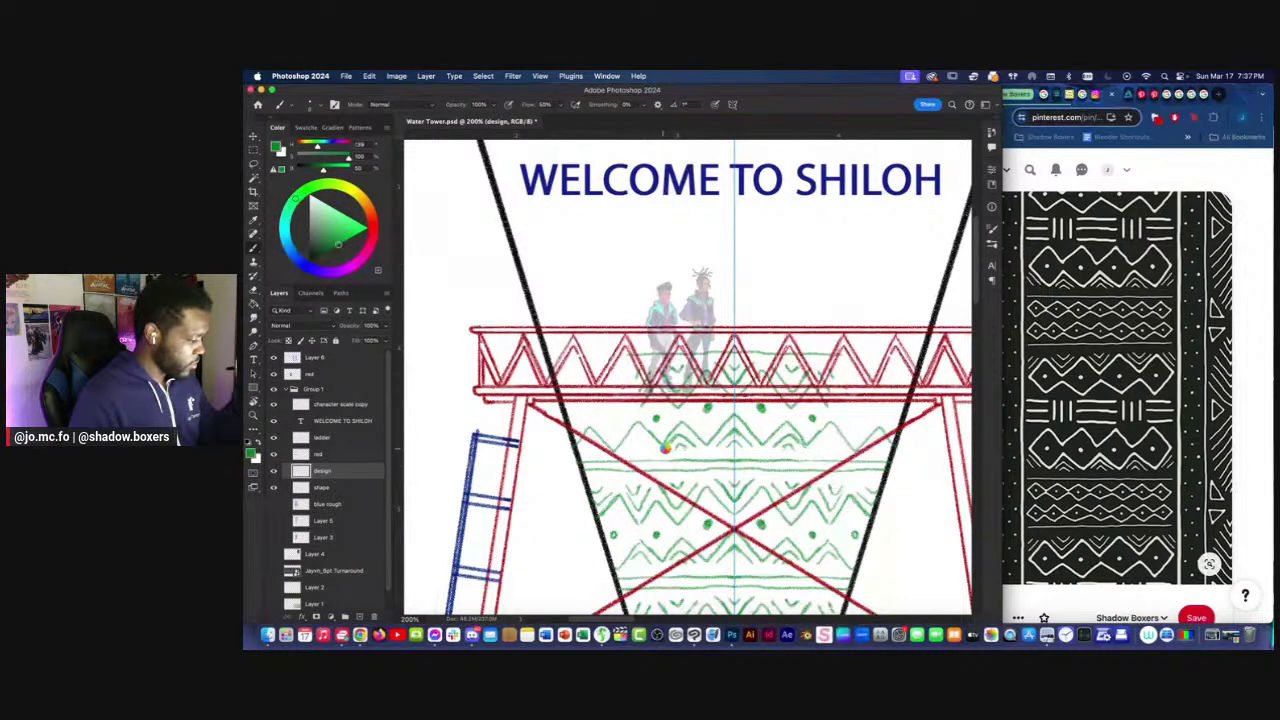
Clean up the small chevrons in the band below the walkway with a smaller eraser and erase its outer pair of dots.
{"action": "key", "text": "e"}
{"action": "key", "text": "super+z"}
{"action": "key", "text": "bracketleft"}
{"action": "key", "text": "bracketleft"}
{"action": "key", "text": "bracketleft"}
{"action": "key", "text": "bracketleft"}
{"action": "left_click_drag", "start_coordinate": [678, 437], "coordinate": [667, 446]}
{"action": "key", "text": "b"}
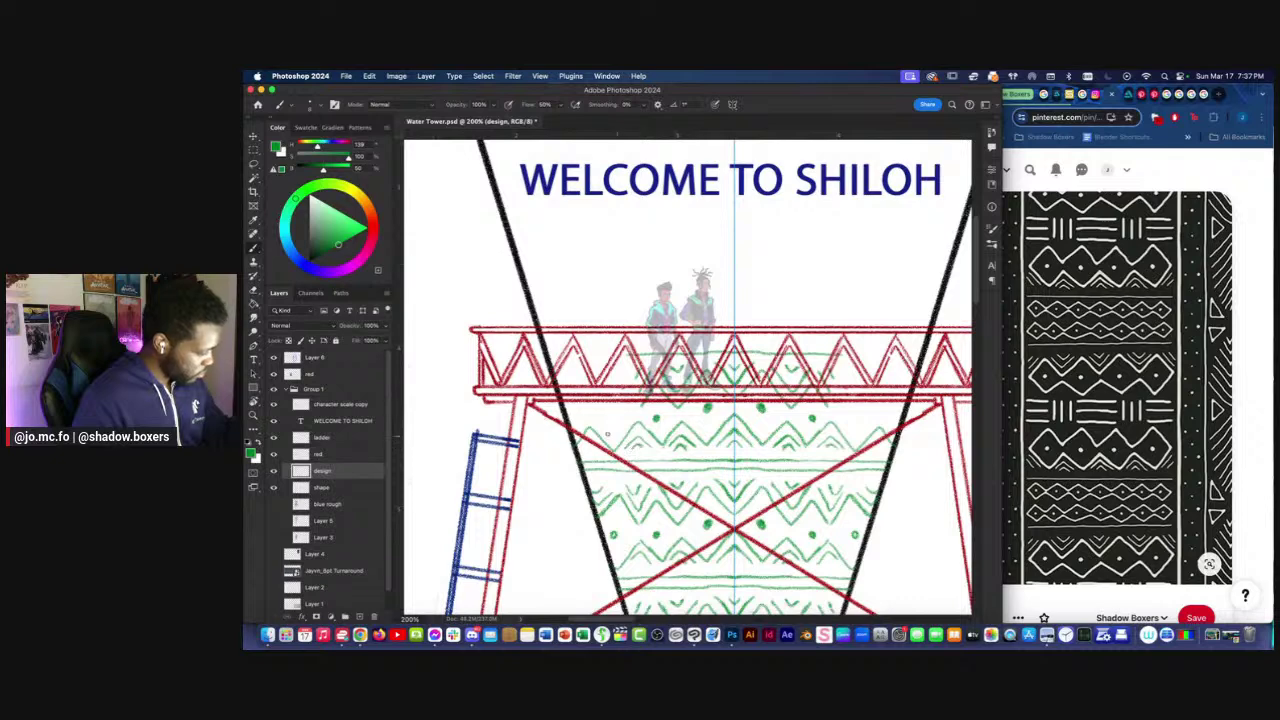
{"action": "left_click", "coordinate": [610, 419]}
{"action": "key", "text": "ctrl+z"}
{"action": "key", "text": "e"}
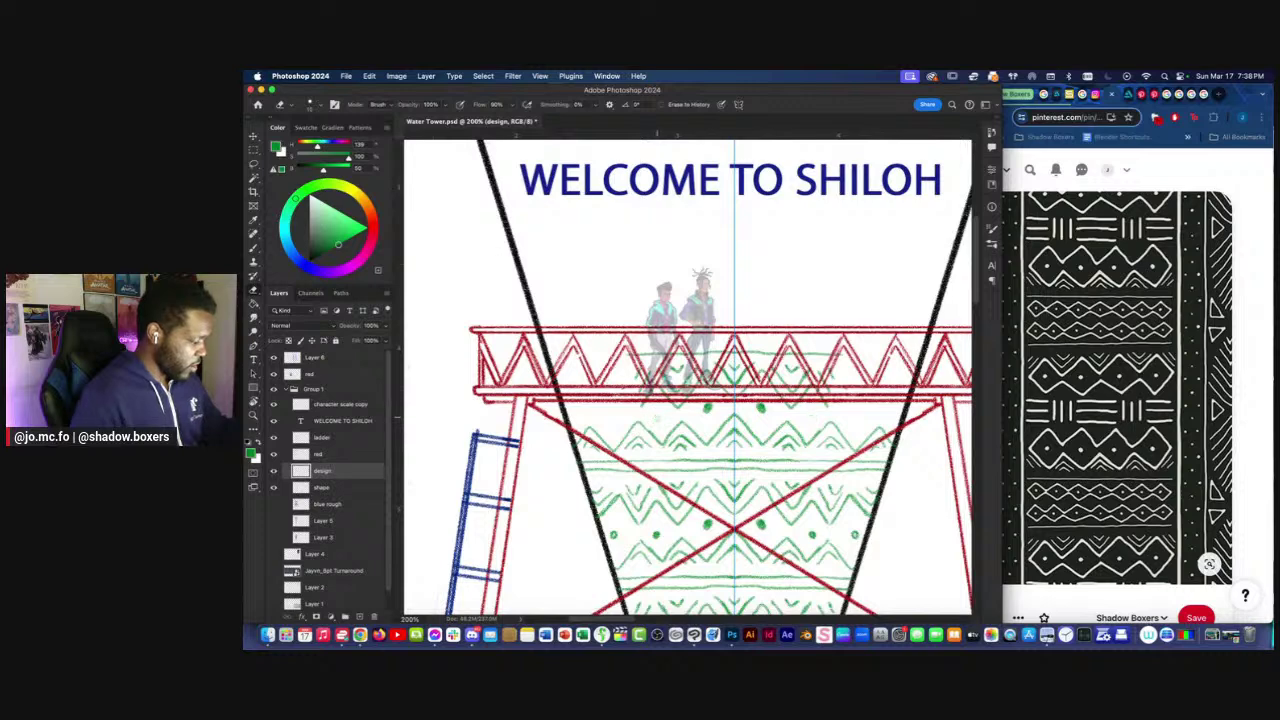
Erase and repaint the outer dots of the band above the horizontal beam so they line up with its inner dots.
{"action": "scroll", "coordinate": [656, 419], "scroll_direction": "down", "scroll_amount": 3}
{"action": "key", "text": "b"}
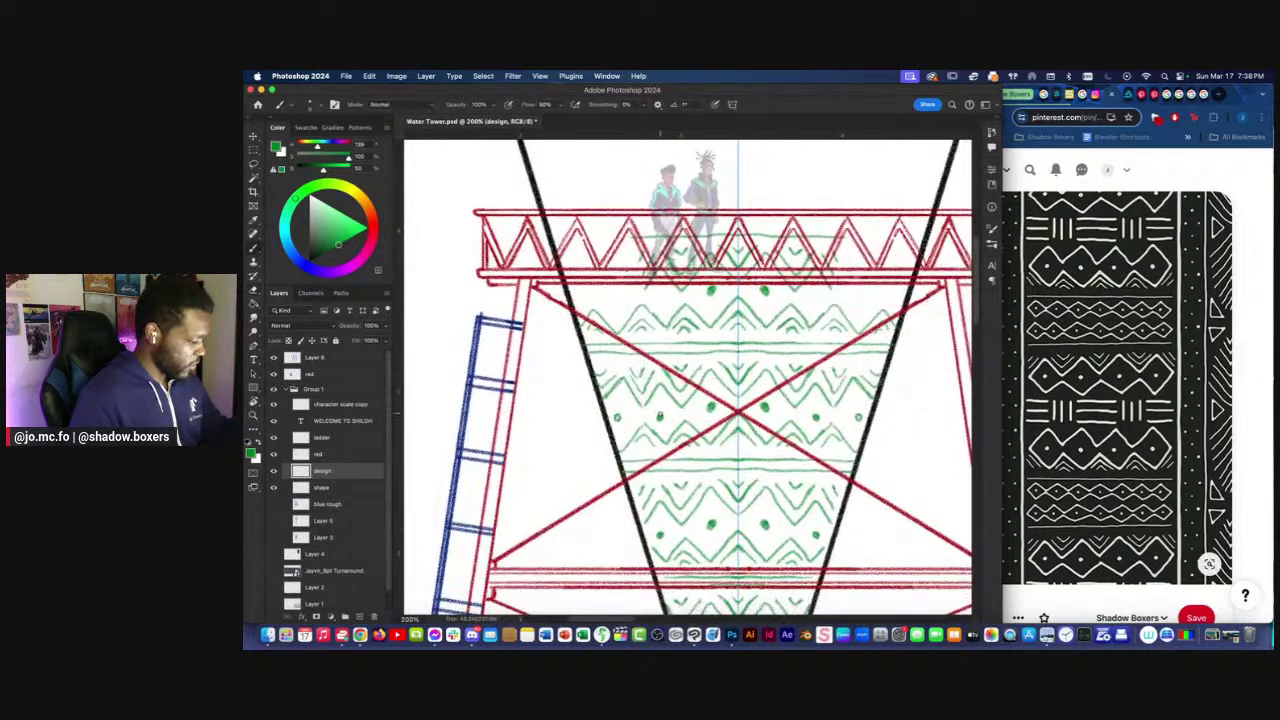
{"action": "scroll", "coordinate": [656, 419], "scroll_direction": "down", "scroll_amount": 2}
{"action": "scroll", "coordinate": [654, 369], "scroll_direction": "up", "scroll_amount": 1}
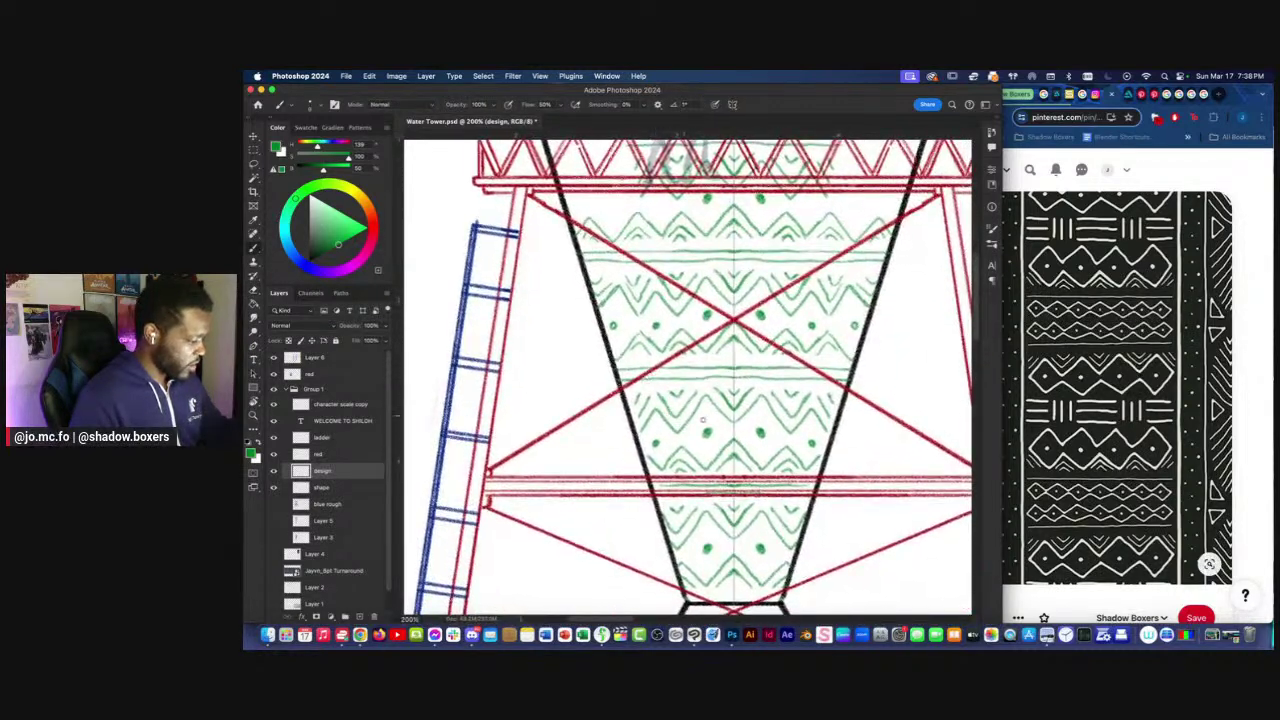
{"action": "left_click", "coordinate": [812, 436]}
{"action": "left_click", "coordinate": [812, 437]}
{"action": "key", "text": "e"}
{"action": "left_click", "coordinate": [812, 440]}
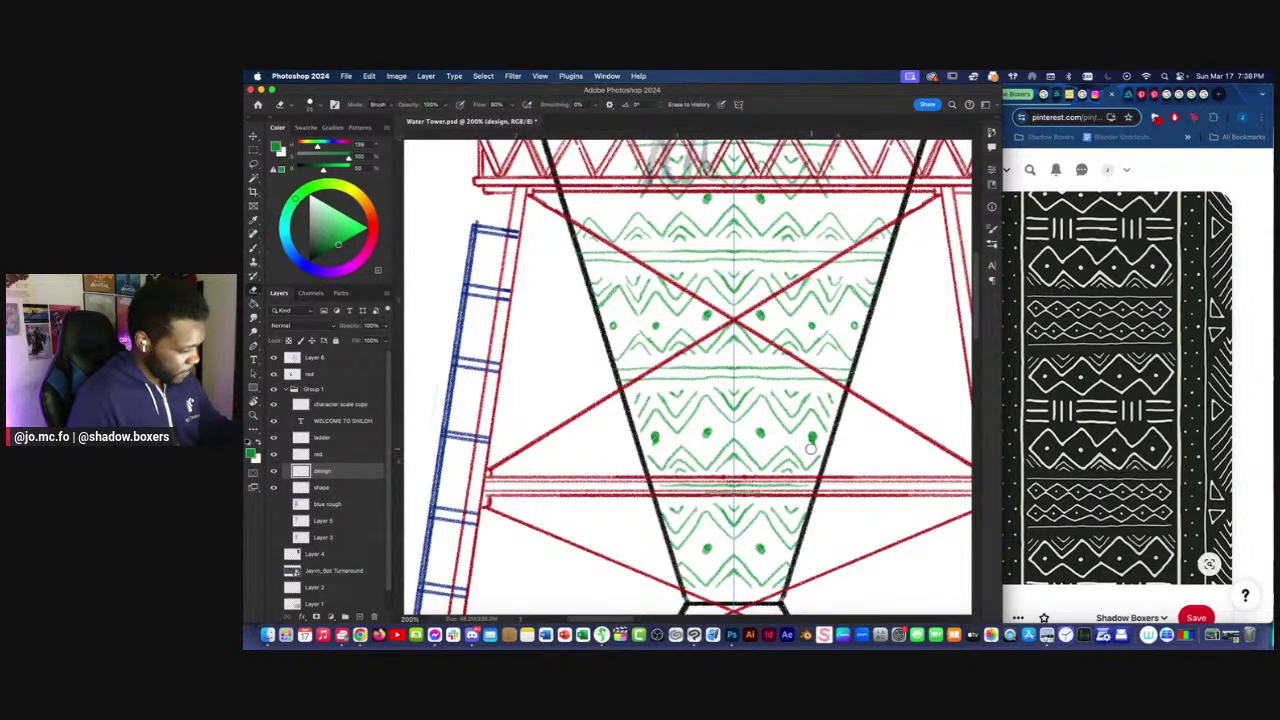
{"action": "key", "text": "]"}
{"action": "left_click", "coordinate": [655, 439]}
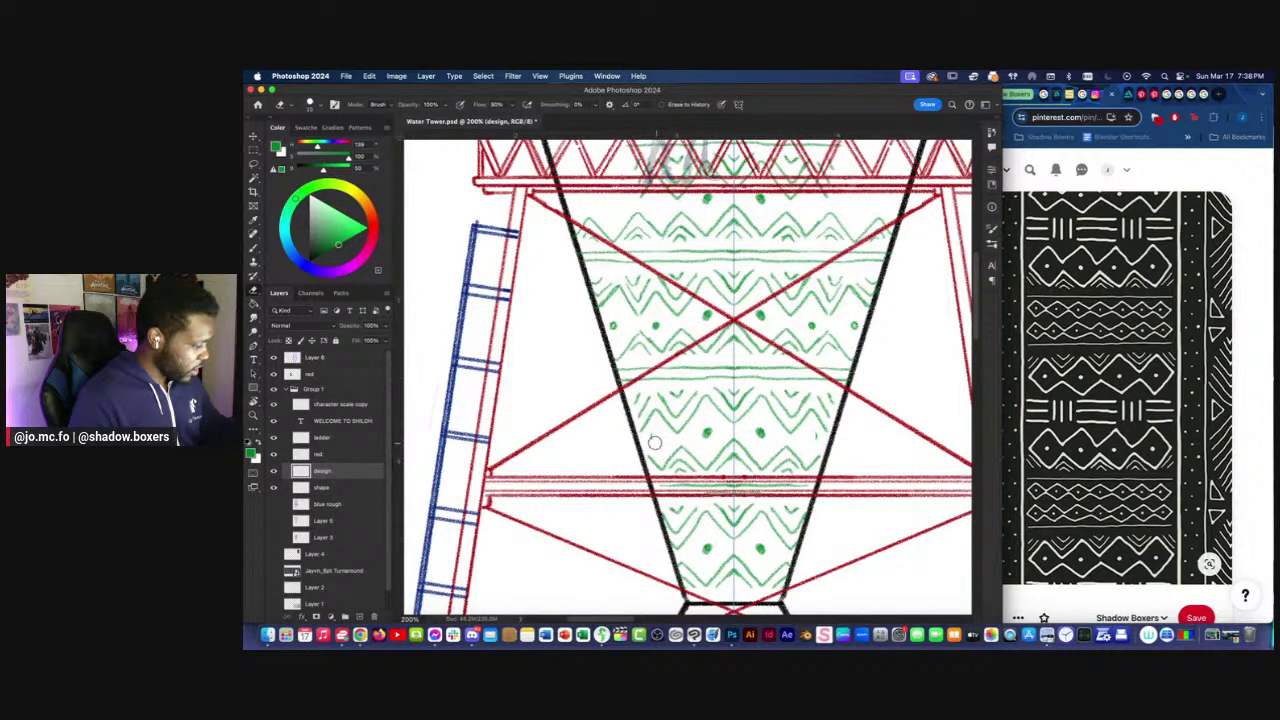
{"action": "key", "text": "b"}
{"action": "key", "text": "b"}
{"action": "left_click", "coordinate": [655, 436]}
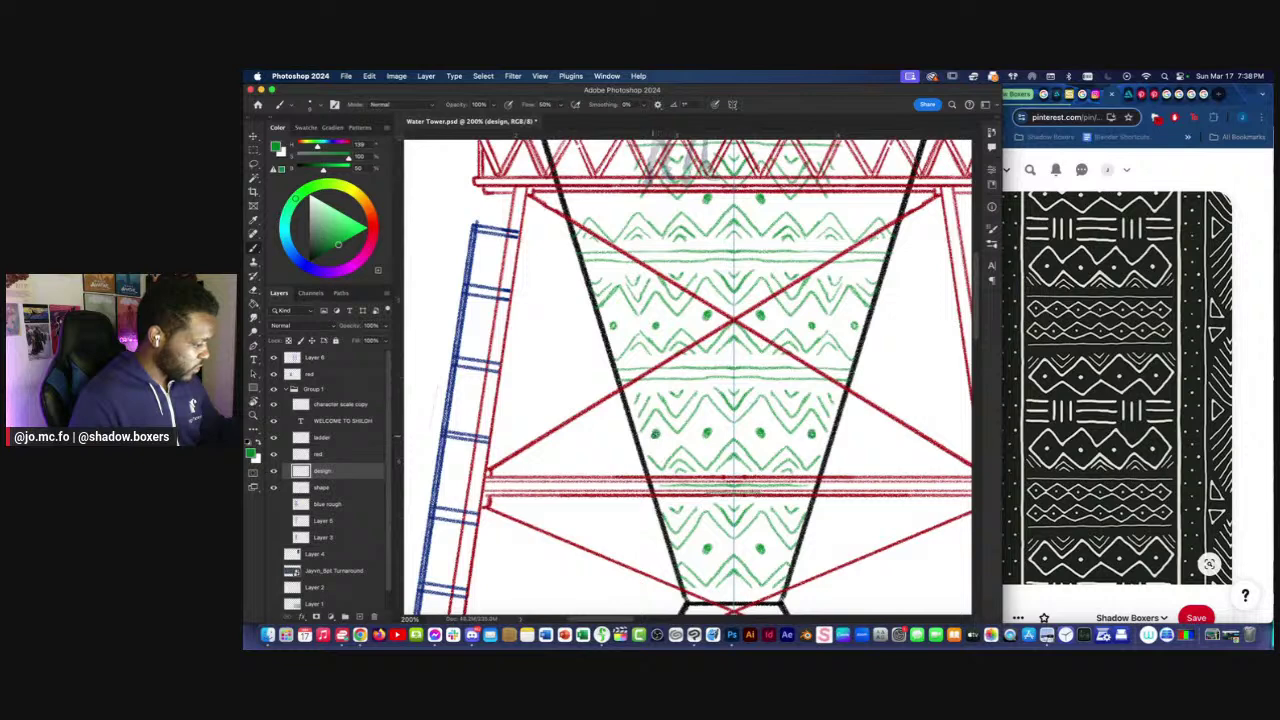
Repaint the erased pair of dots in the band below the walkway and trim them with a smaller eraser.
{"action": "scroll", "coordinate": [656, 400], "scroll_direction": "up", "scroll_amount": 3}
{"action": "left_click", "coordinate": [651, 391]}
{"action": "left_click", "coordinate": [651, 391]}
{"action": "key", "text": "e"}
{"action": "key", "text": "["}
{"action": "key", "text": "["}
{"action": "left_click", "coordinate": [652, 399]}
{"action": "key", "text": "b"}
Add two more pairs of green dots along the row below the walkway, continuing out to the tank's edges.
{"action": "key", "text": "super+minus"}
{"action": "mouse_move", "coordinate": [612, 376]}
{"action": "left_mouse_down"}
{"action": "mouse_move", "coordinate": [611, 414]}
{"action": "mouse_move", "coordinate": [632, 401]}
{"action": "left_mouse_up"}
{"action": "key", "text": "super+minus"}
{"action": "key", "text": "super+plus"}
{"action": "key", "text": "super+plus"}
{"action": "left_click", "coordinate": [584, 397]}
{"action": "left_click", "coordinate": [834, 398]}
{"action": "left_click", "coordinate": [541, 398]}
{"action": "left_click", "coordinate": [874, 398]}
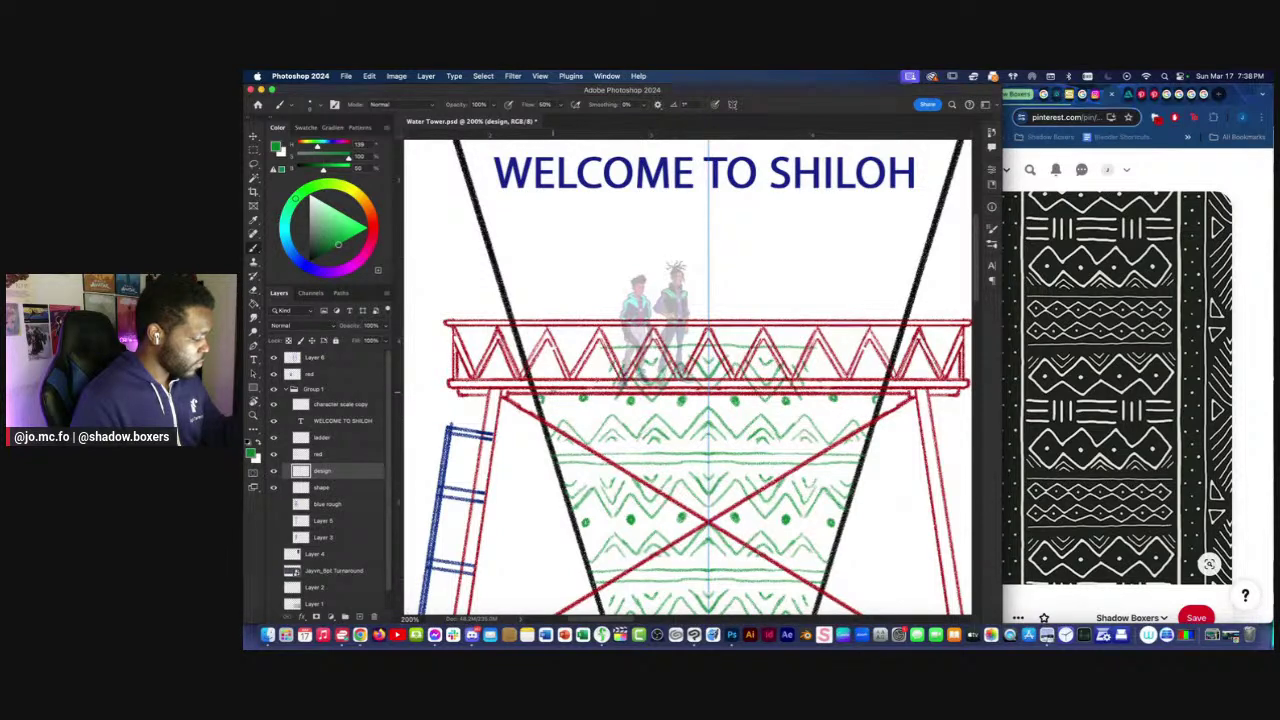
Erase the green pattern that shows behind the walkway railing.
{"action": "mouse_move", "coordinate": [601, 408]}
{"action": "left_mouse_down"}
{"action": "mouse_move", "coordinate": [585, 432]}
{"action": "mouse_move", "coordinate": [566, 410]}
{"action": "mouse_move", "coordinate": [552, 420]}
{"action": "mouse_move", "coordinate": [638, 426]}
{"action": "mouse_move", "coordinate": [697, 411]}
{"action": "left_mouse_up"}
{"action": "key", "text": "super+minus"}
{"action": "key", "text": "super+minus"}
{"action": "key", "text": "e"}
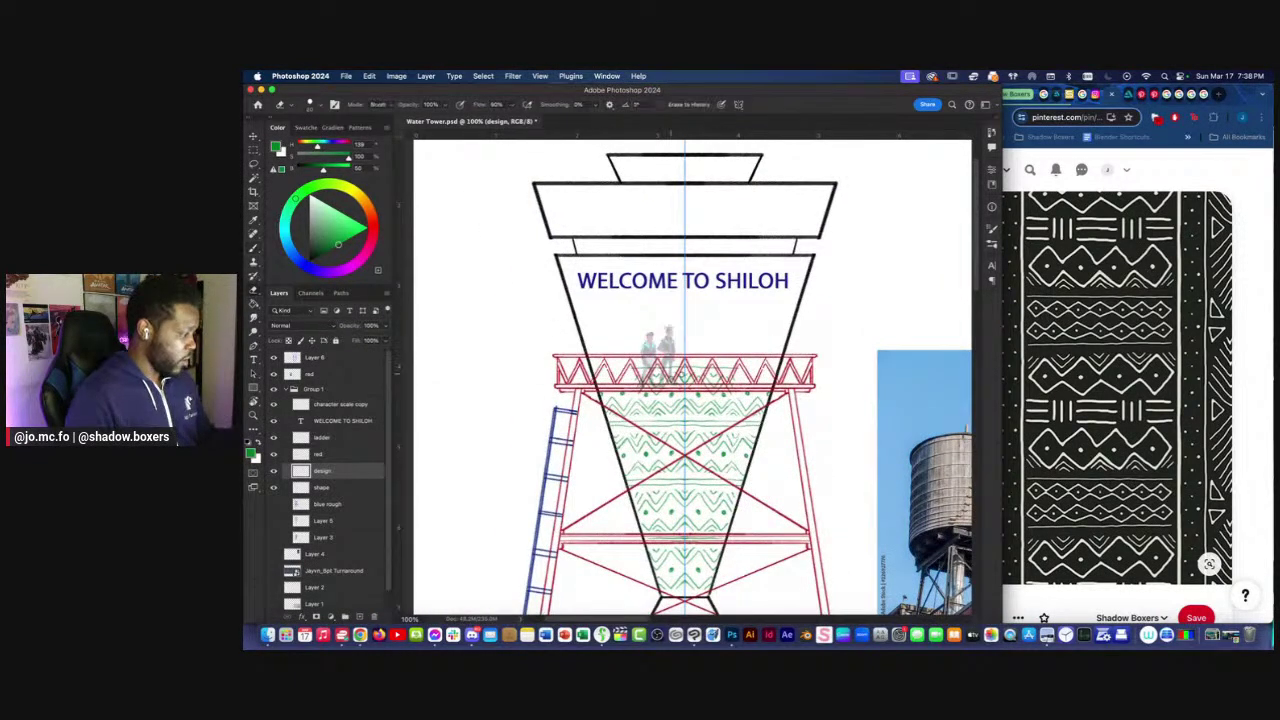
{"action": "key", "text": "super+plus"}
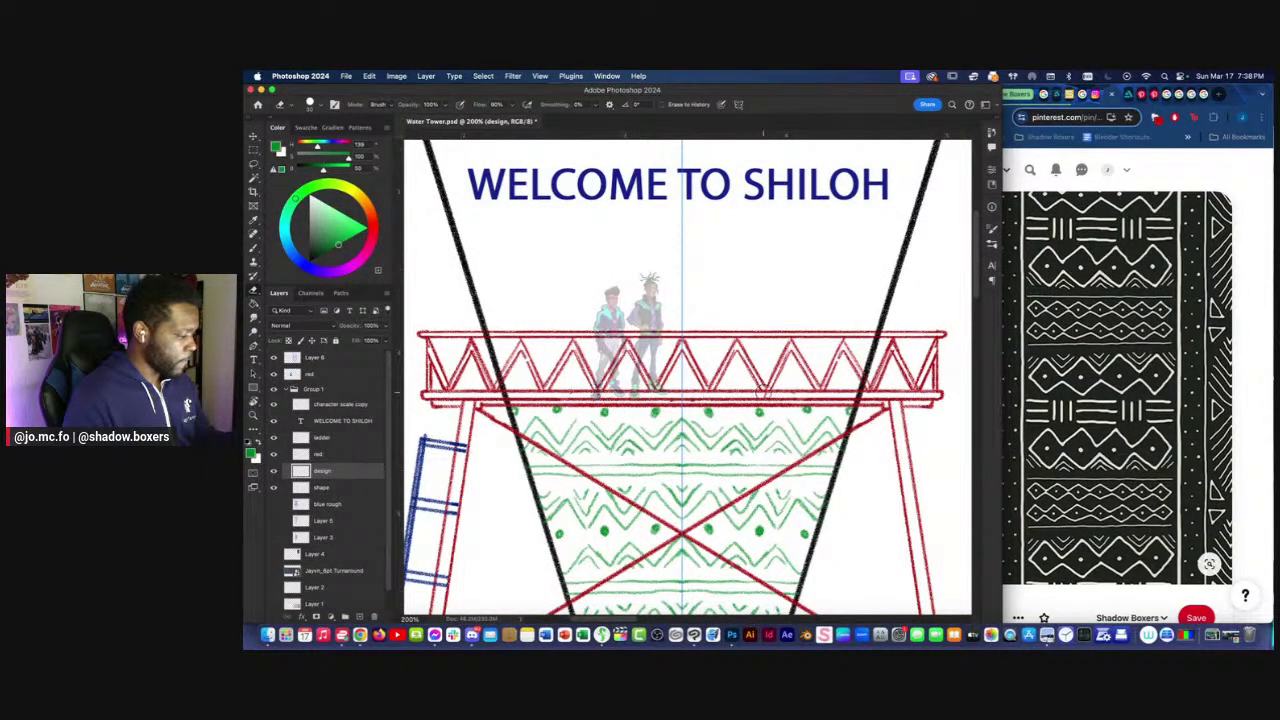
Examine the patterned tank in the whole tower drawing beside the reference photo and blue sketch.
{"action": "key", "text": "super+minus"}
{"action": "key", "text": "super+minus"}
{"action": "key", "text": "super+minus"}
{"action": "key", "text": "super+plus"}
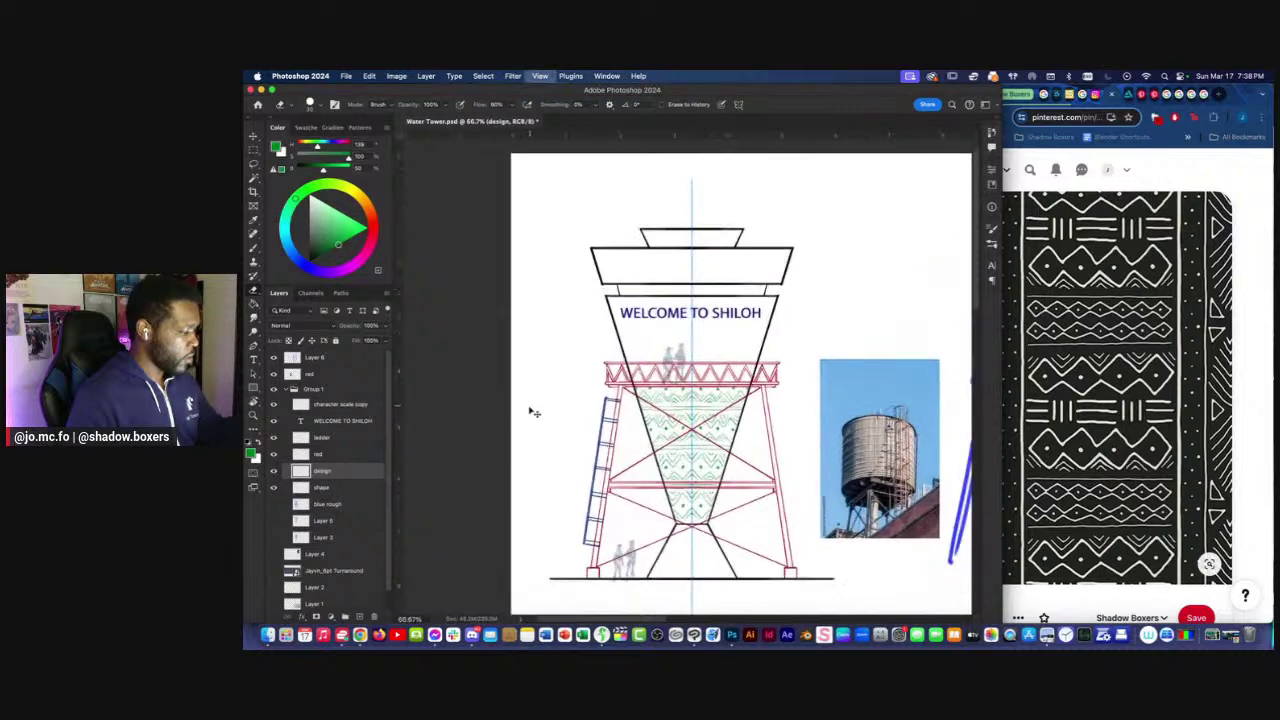
{"action": "key", "text": "super+minus"}
{"action": "key", "text": "super+minus"}
{"action": "key", "text": "super+plus"}
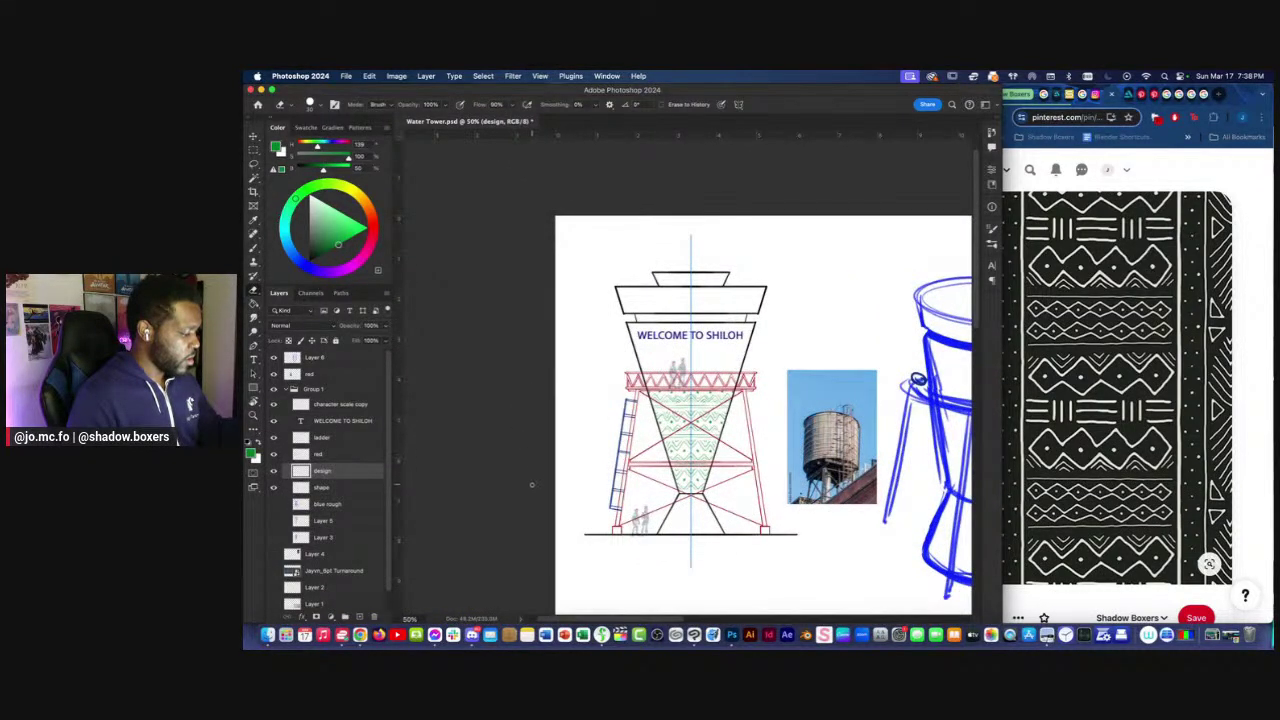
{"action": "key", "text": "super+minus"}
{"action": "key", "text": "super+plus"}
{"action": "key", "text": "super+plus"}
{"action": "key", "text": "super+plus"}
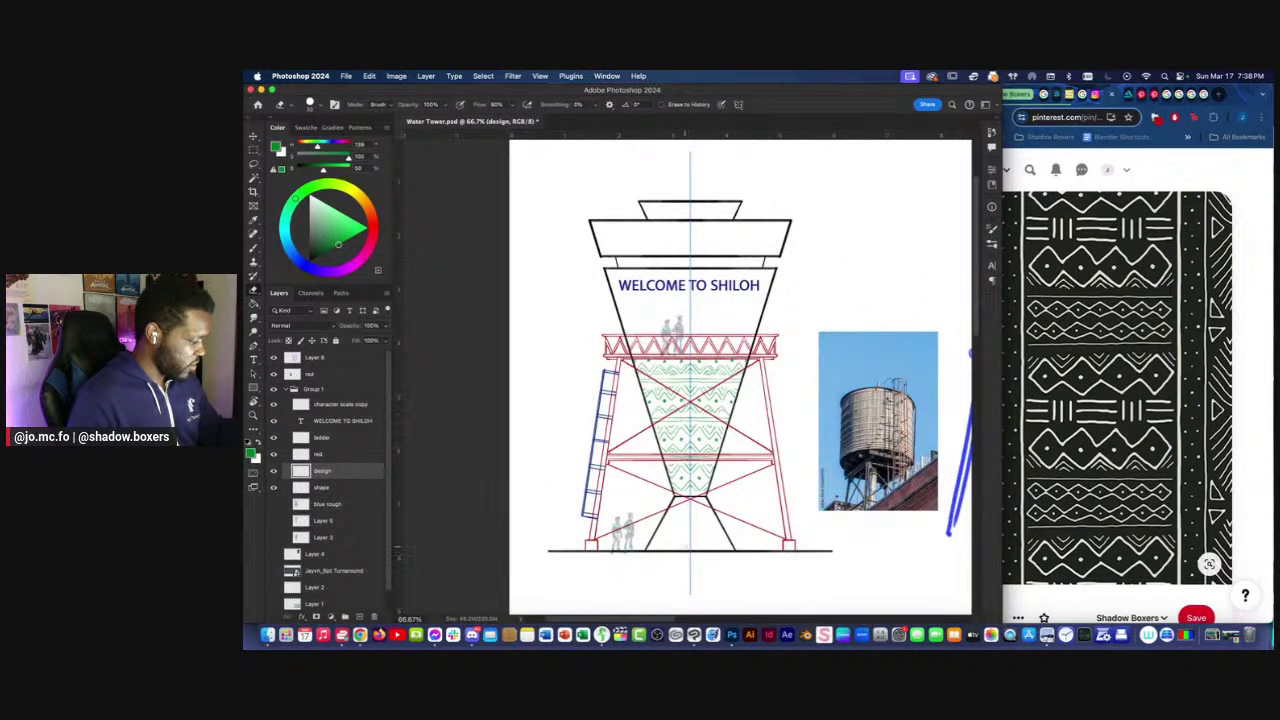
Duplicate the design layer, flip the copy vertically and place it over the flared base below the neck.
{"action": "key", "text": "super+j"}
{"action": "key", "text": "super+t"}
{"action": "left_click_drag", "start_coordinate": [666, 403], "coordinate": [666, 515]}
{"action": "left_click_drag", "start_coordinate": [665, 452], "coordinate": [665, 561]}
{"action": "key", "text": "super+plus"}
{"action": "mouse_move", "coordinate": [670, 453]}
{"action": "left_mouse_down"}
{"action": "mouse_move", "coordinate": [670, 513]}
{"action": "mouse_move", "coordinate": [664, 458]}
{"action": "mouse_move", "coordinate": [677, 452]}
{"action": "left_mouse_up"}
{"action": "key", "text": "Return"}
Hide the original design layer and erase the copy's parts outside the flared base with a larger eraser.
{"action": "key", "text": "e"}
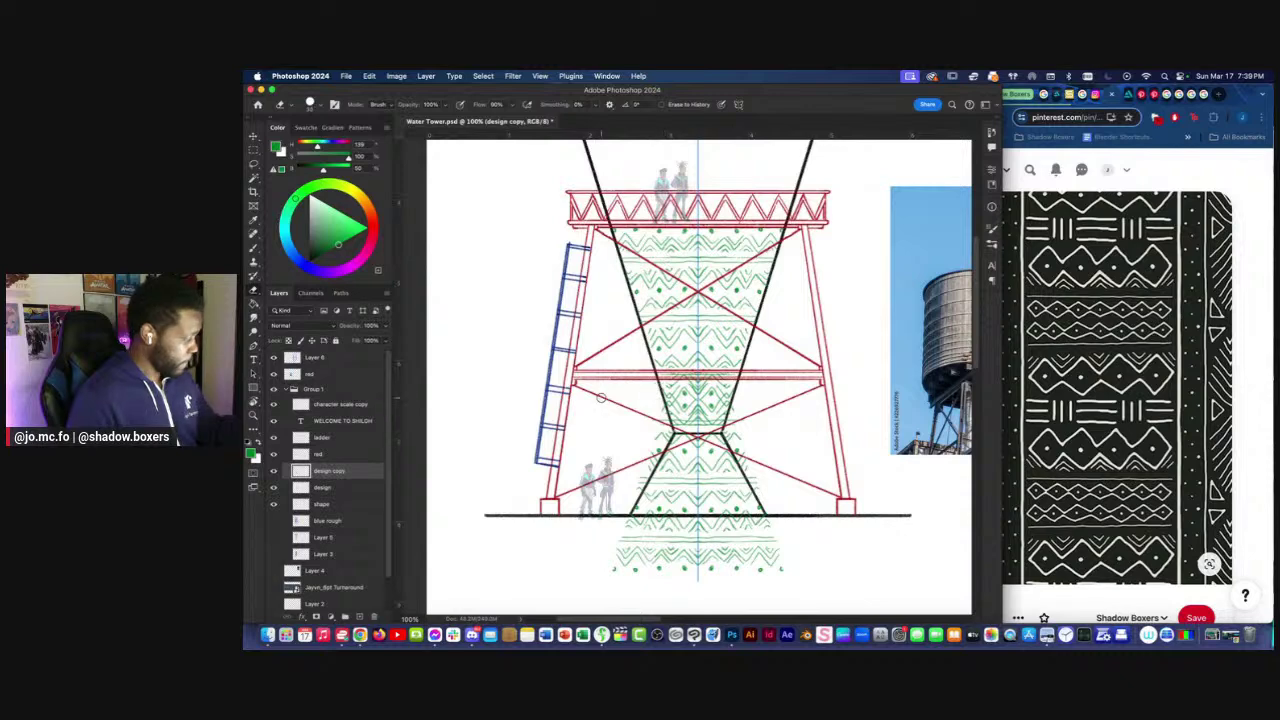
{"action": "left_click", "coordinate": [274, 487]}
{"action": "key", "text": "]"}
{"action": "key", "text": "]"}
{"action": "left_click_drag", "start_coordinate": [660, 428], "coordinate": [634, 480]}
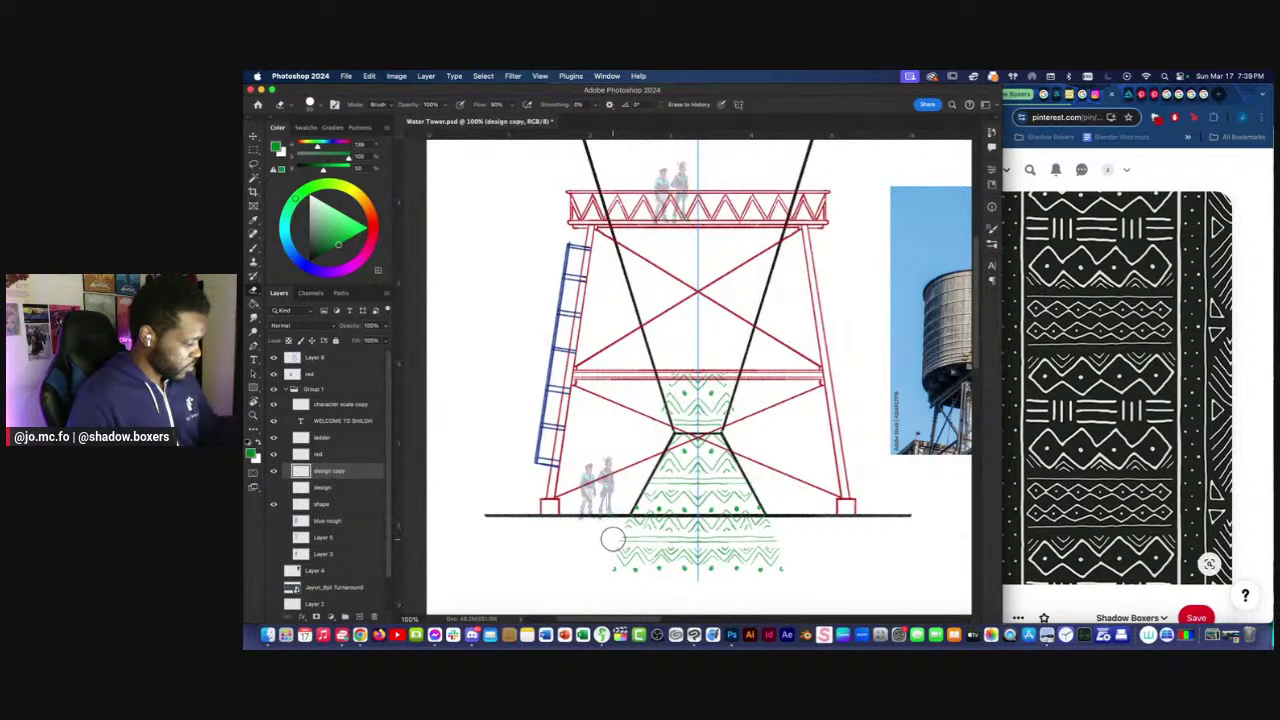
{"action": "mouse_move", "coordinate": [641, 428]}
{"action": "left_mouse_down"}
{"action": "mouse_move", "coordinate": [692, 404]}
{"action": "mouse_move", "coordinate": [668, 374]}
{"action": "left_mouse_up"}
{"action": "left_click_drag", "start_coordinate": [766, 538], "coordinate": [652, 553]}
{"action": "left_click_drag", "start_coordinate": [791, 566], "coordinate": [554, 555]}
Show the original design layer again and merge the base pattern copy down into it.
{"action": "key", "text": "super+minus"}
{"action": "key", "text": "super+minus"}
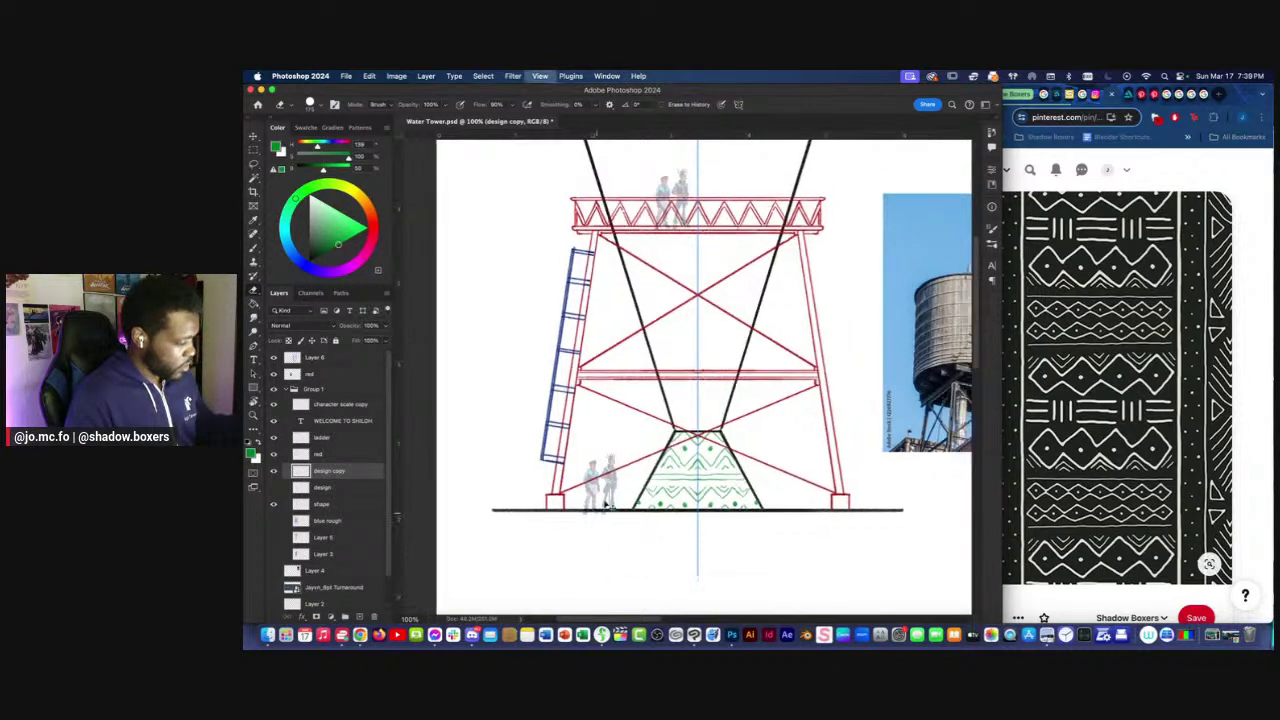
{"action": "key", "text": "super+minus"}
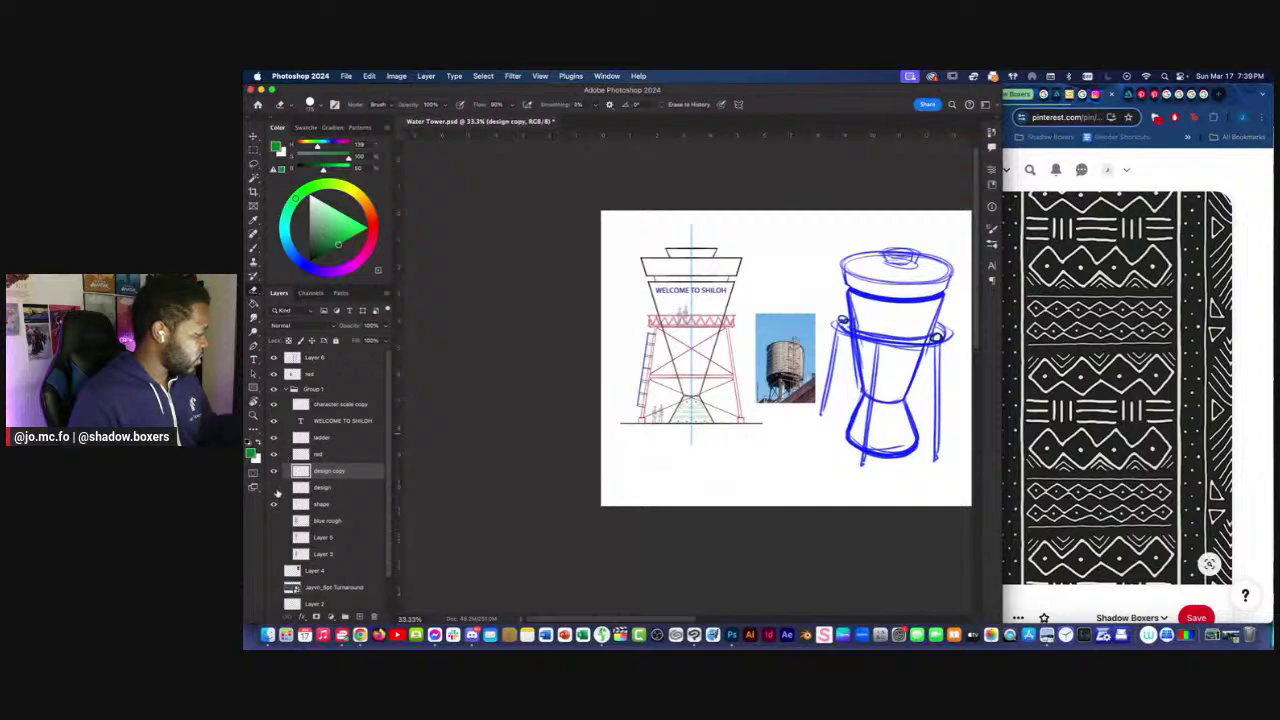
{"action": "left_click", "coordinate": [274, 488]}
{"action": "key", "text": "super+plus"}
{"action": "key", "text": "super+plus"}
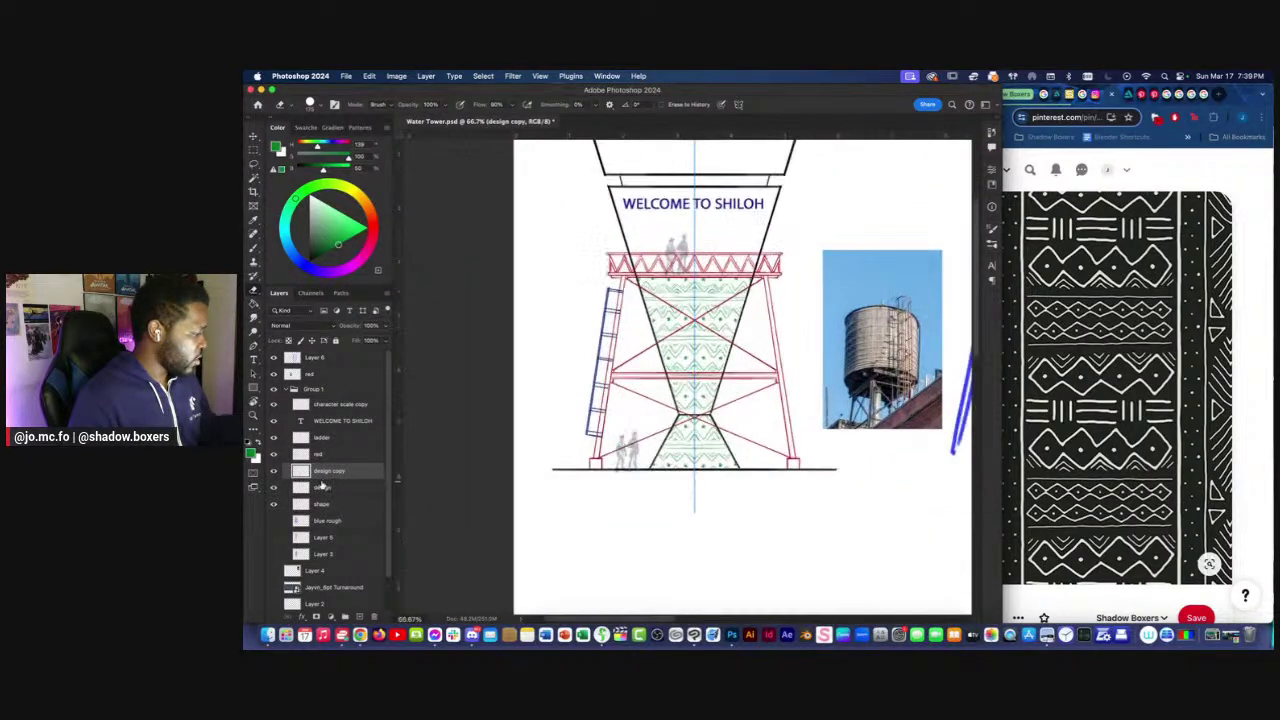
{"action": "right_click", "coordinate": [327, 479]}
{"action": "left_click", "coordinate": [366, 400]}
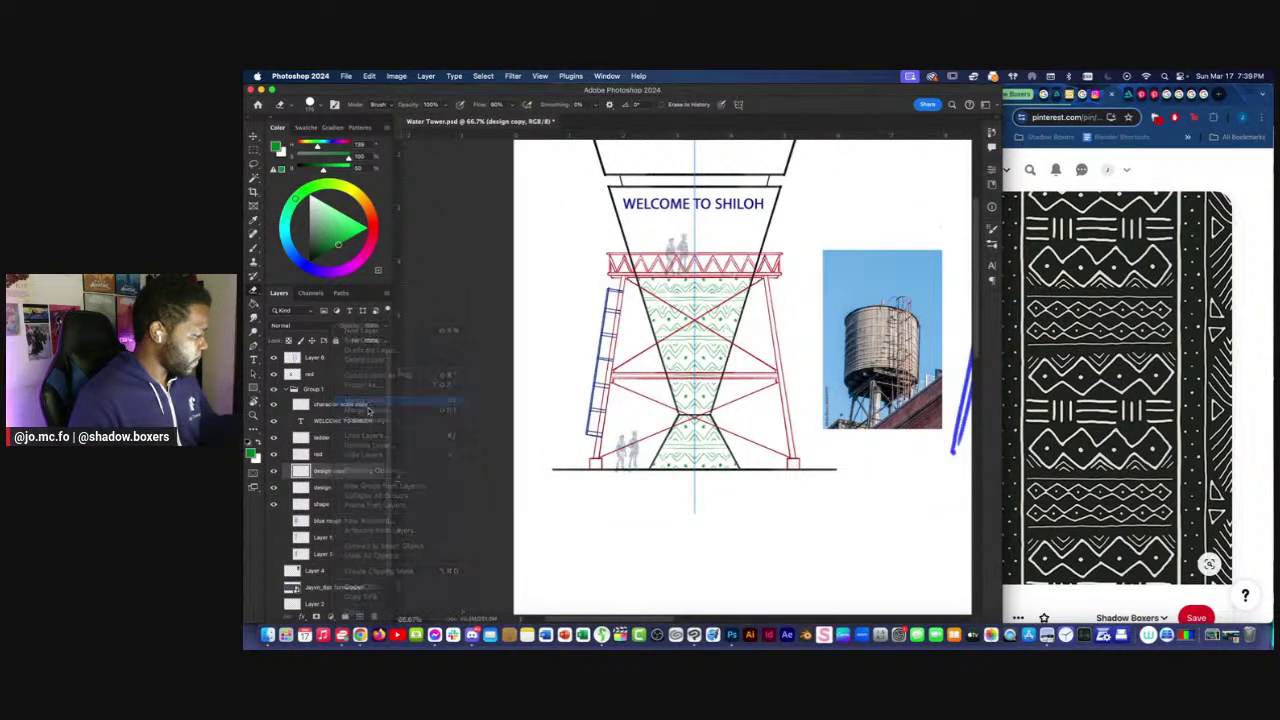
Copy the upper pattern bands below the walkway to a new layer and move them up over the tower's upper rim.
{"action": "key", "text": "super+minus"}
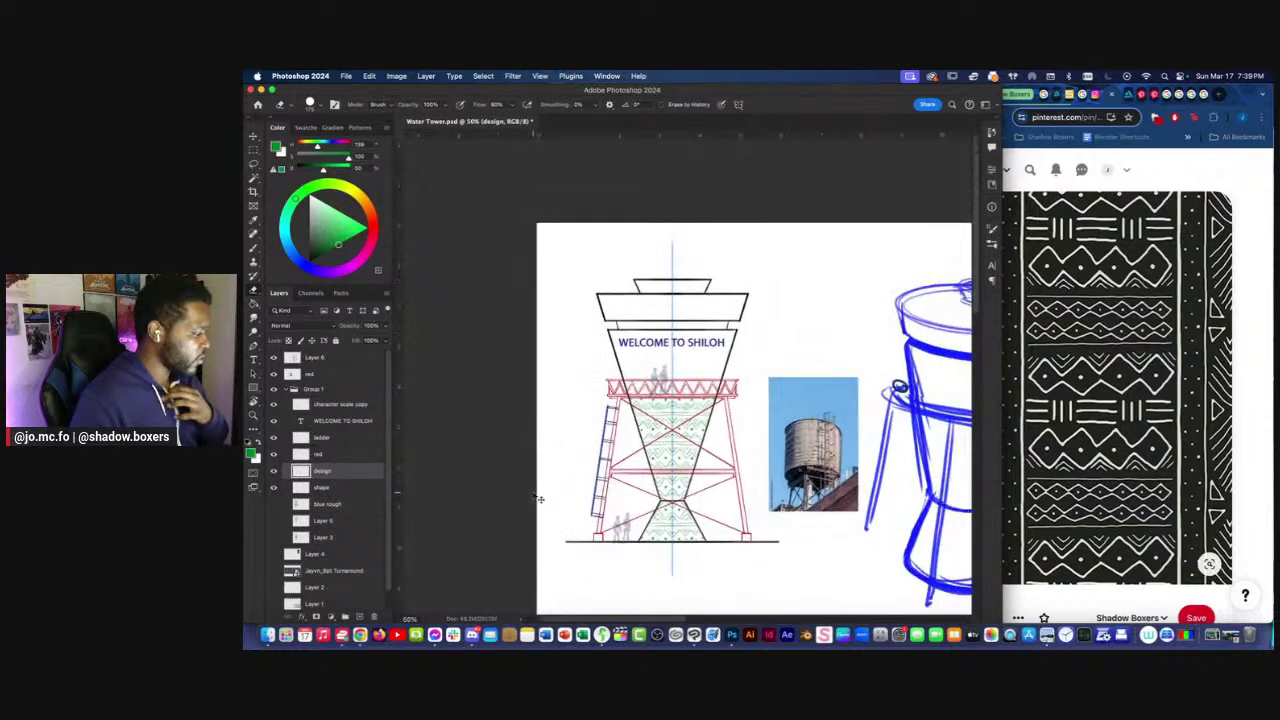
{"action": "key", "text": "super+plus"}
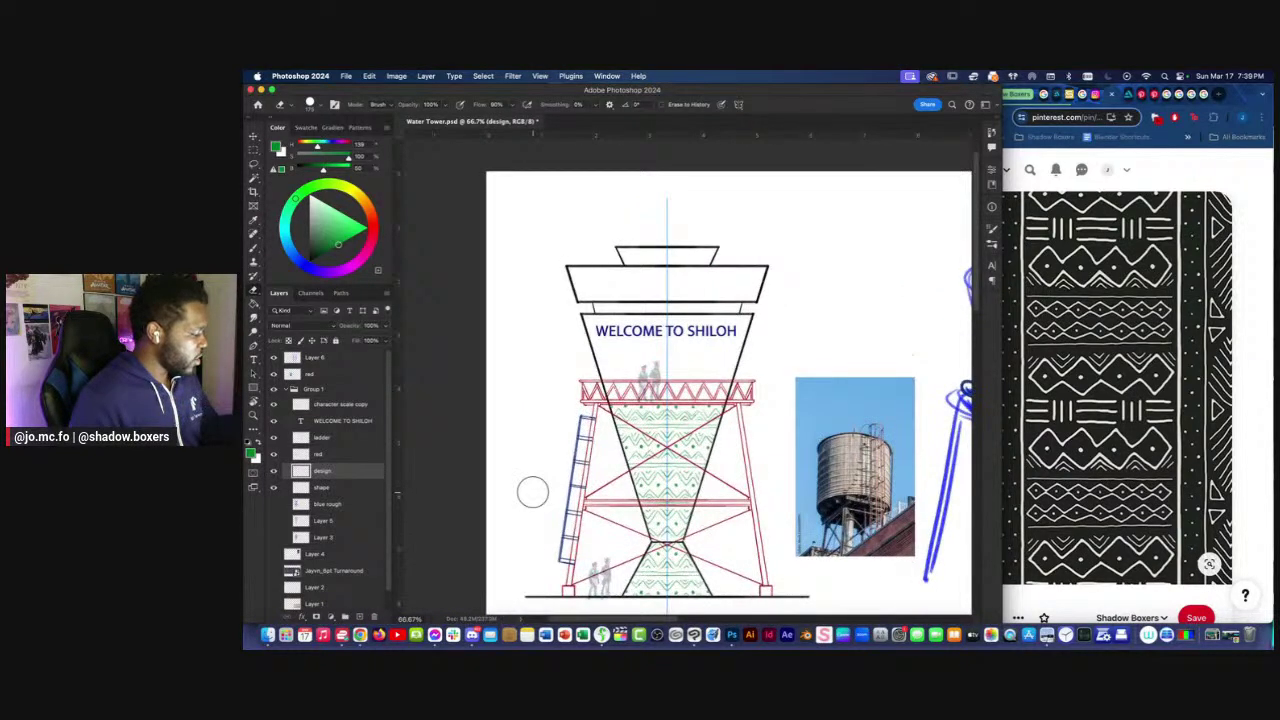
{"action": "key", "text": "m"}
{"action": "left_click_drag", "start_coordinate": [768, 366], "coordinate": [565, 462]}
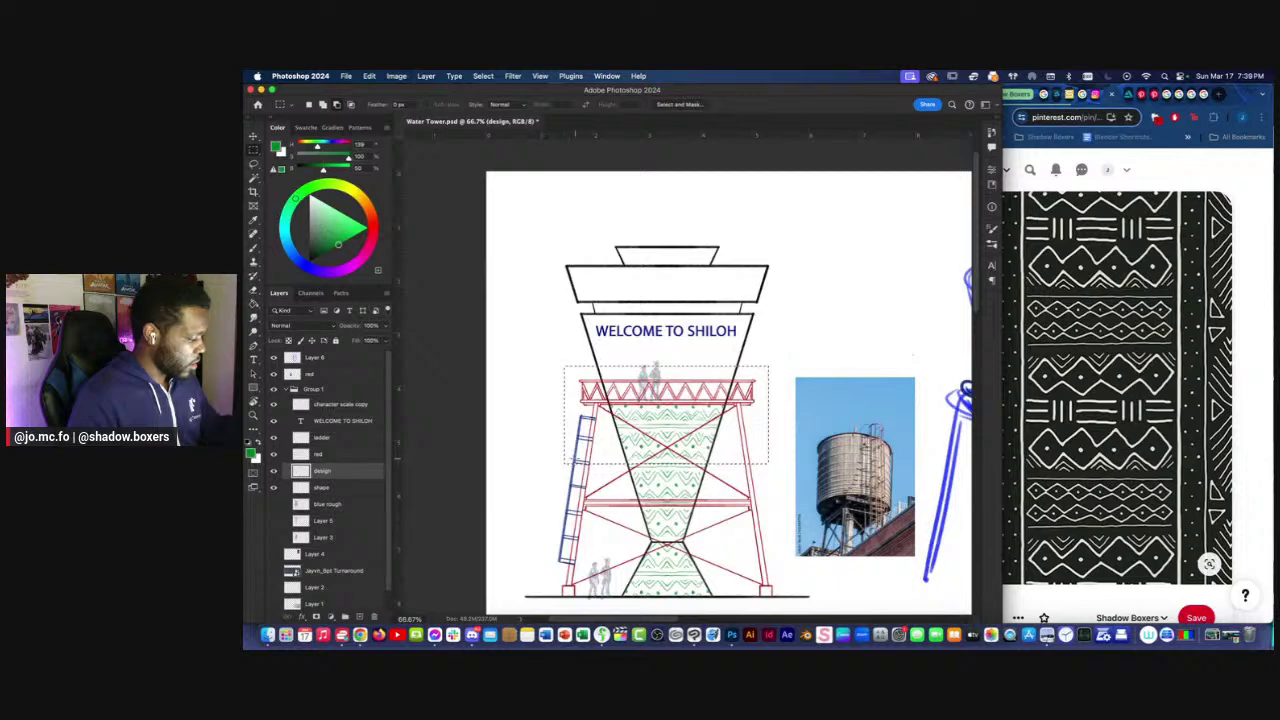
{"action": "left_click_drag", "start_coordinate": [556, 410], "coordinate": [777, 471]}
{"action": "key", "text": "ctrl+j"}
{"action": "key", "text": "ctrl+t"}
{"action": "left_click_drag", "start_coordinate": [585, 458], "coordinate": [585, 286]}
{"action": "key", "text": "Return"}
{"action": "key", "text": "super+equal"}
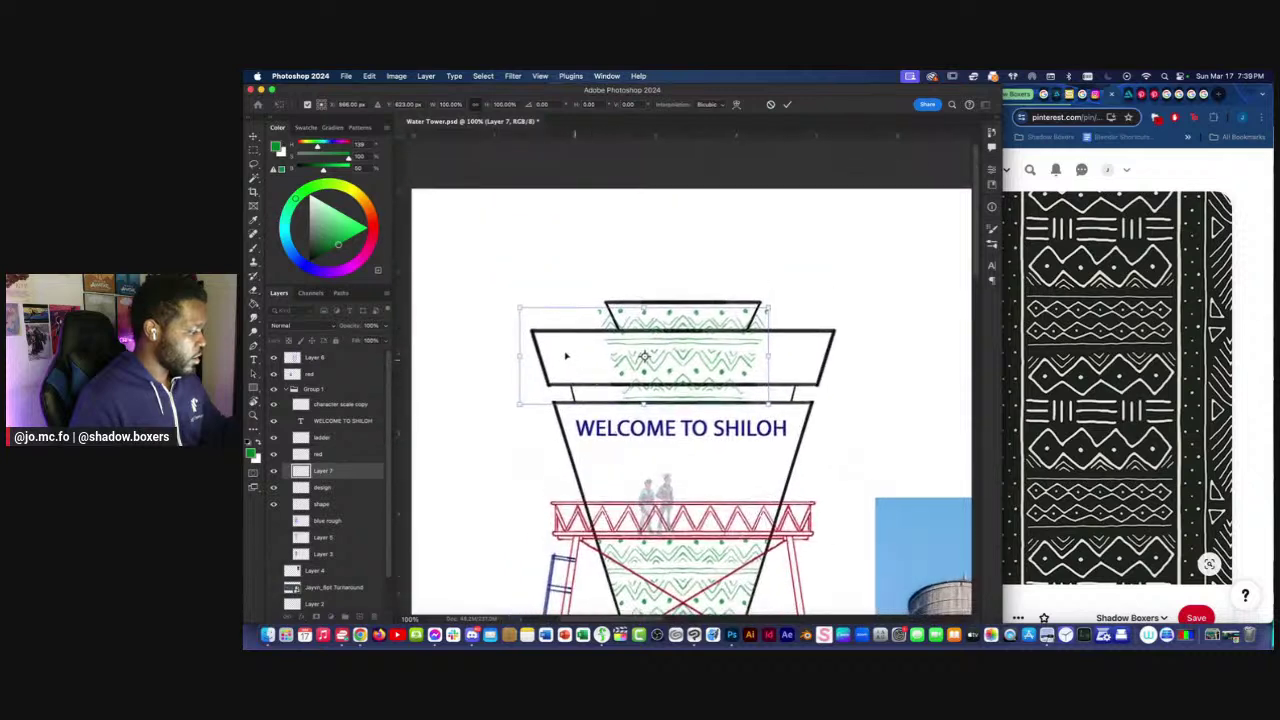
Remove the stray pixels beside the copied bands so that only the pattern remains on the new layer.
{"action": "key", "text": "l"}
{"action": "key", "text": "super+t"}
{"action": "key", "text": "Escape"}
{"action": "mouse_move", "coordinate": [589, 357]}
{"action": "left_mouse_down"}
{"action": "mouse_move", "coordinate": [447, 325]}
{"action": "mouse_move", "coordinate": [431, 261]}
{"action": "mouse_move", "coordinate": [480, 289]}
{"action": "left_mouse_up"}
Enlarge the copied bands to the width of the upper rim and position a zigzag-and-dot band inside it.
{"action": "key", "text": "ctrl+t"}
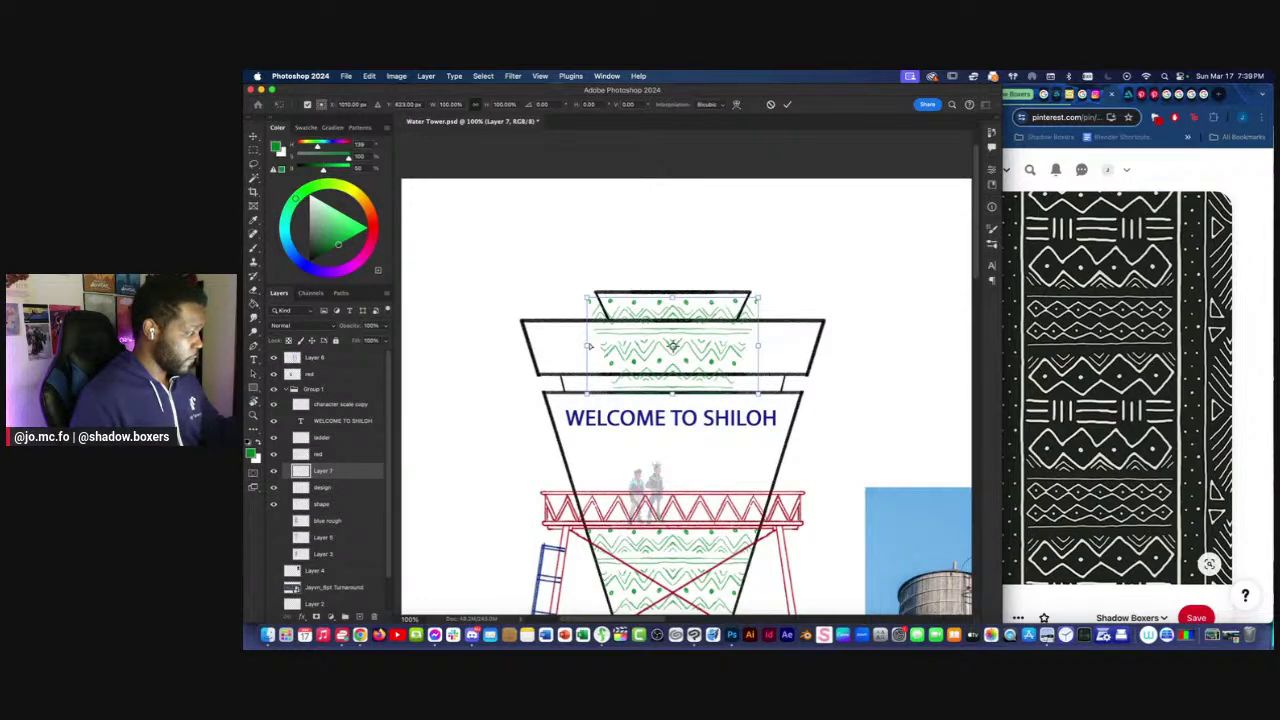
{"action": "mouse_move", "coordinate": [672, 297]}
{"action": "left_mouse_down"}
{"action": "mouse_move", "coordinate": [672, 212]}
{"action": "mouse_move", "coordinate": [670, 321]}
{"action": "left_mouse_up"}
{"action": "mouse_move", "coordinate": [670, 440]}
{"action": "left_mouse_down"}
{"action": "mouse_move", "coordinate": [672, 350]}
{"action": "mouse_move", "coordinate": [660, 459]}
{"action": "left_mouse_up"}
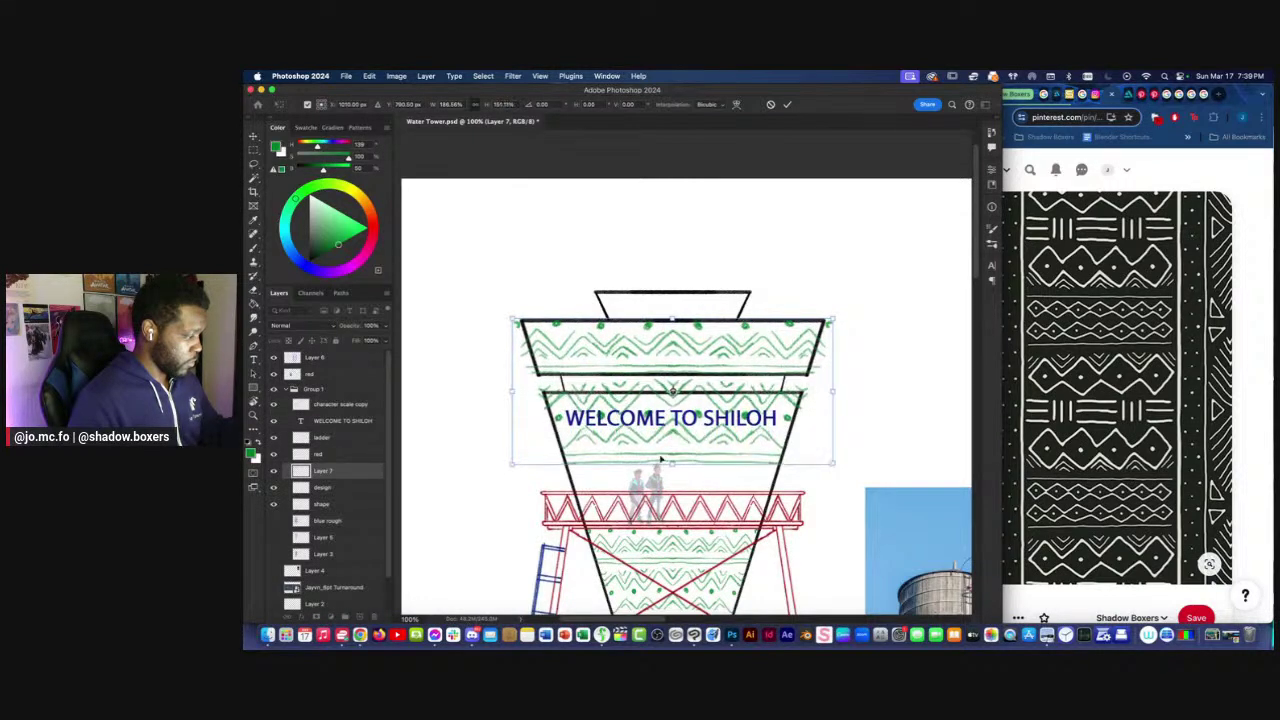
{"action": "key", "text": "super+minus"}
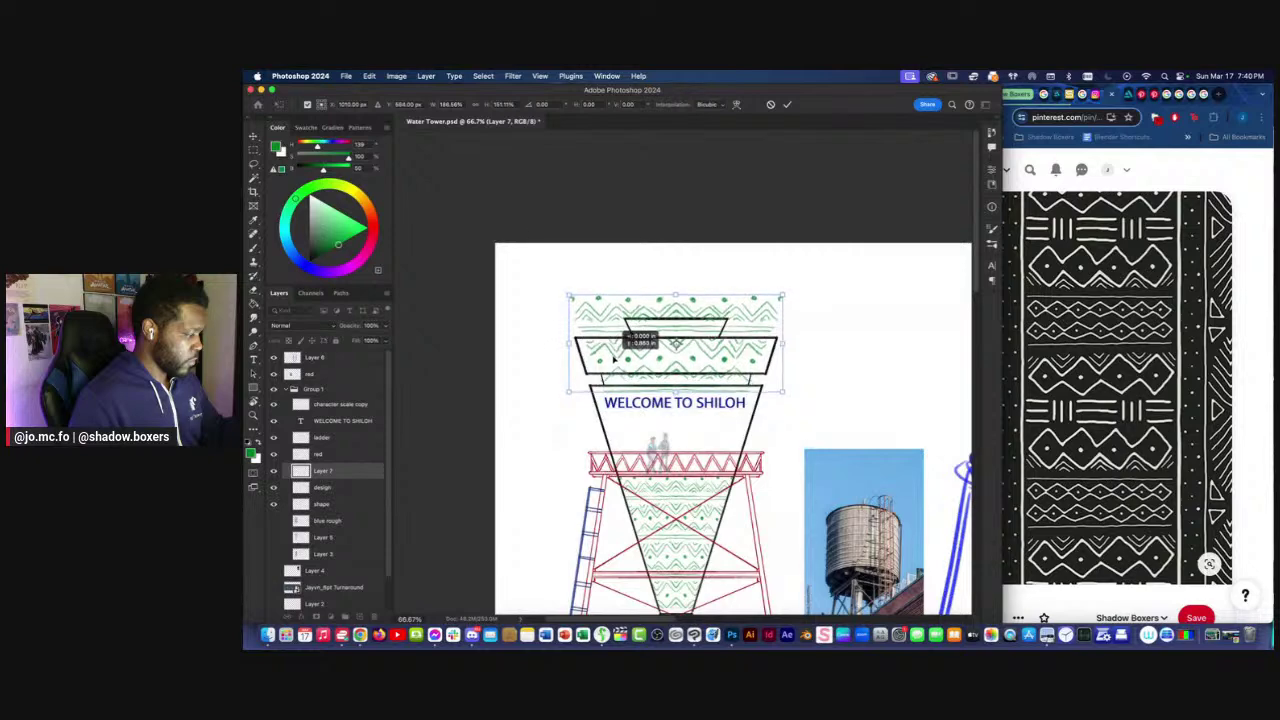
{"action": "key", "text": "Return"}
Erase the parts of the copied pattern above and below the upper rim with a larger eraser.
{"action": "key", "text": "super+plus"}
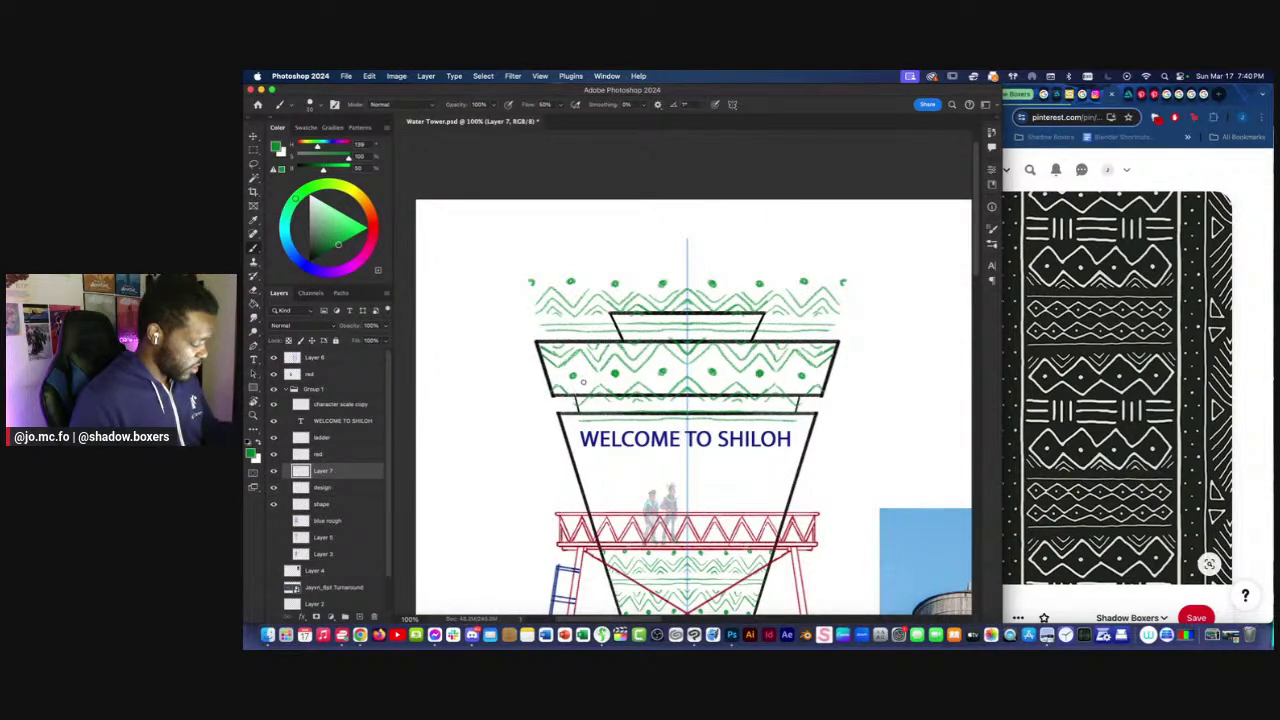
{"action": "key", "text": "e"}
{"action": "left_click_drag", "start_coordinate": [608, 412], "coordinate": [754, 453]}
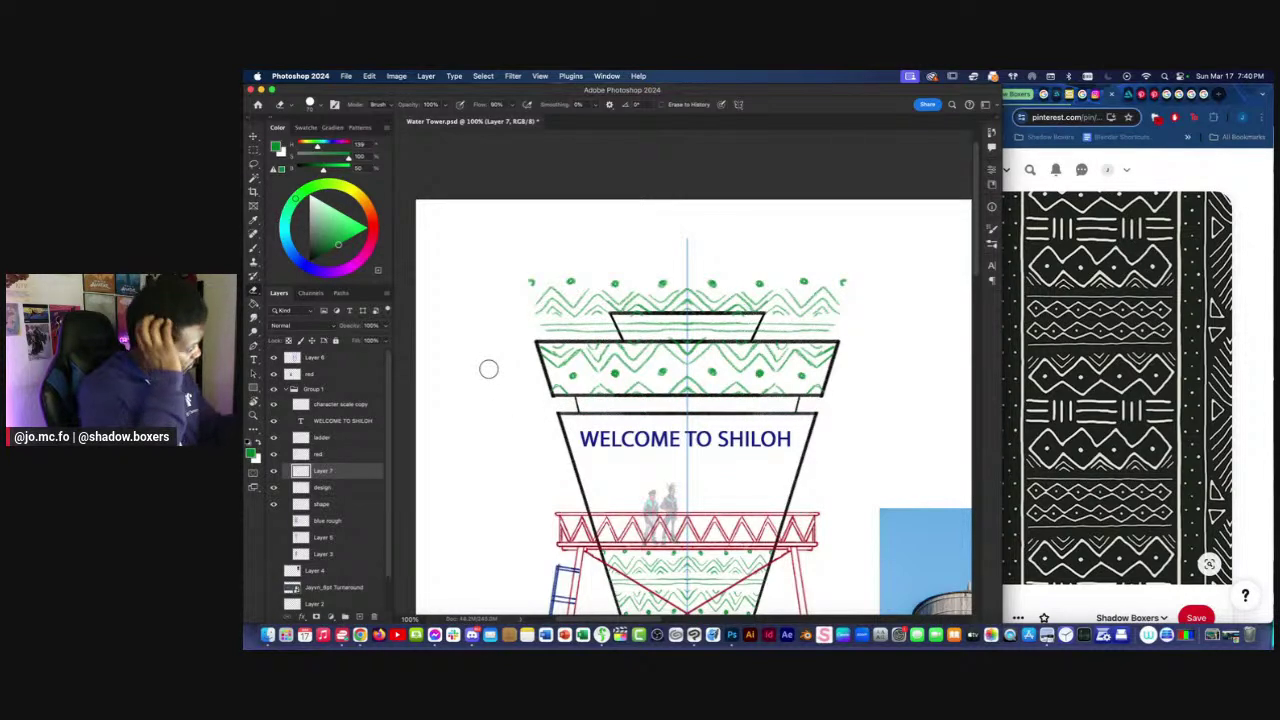
{"action": "key", "text": "bracketright"}
{"action": "key", "text": "bracketright"}
{"action": "key", "text": "bracketright"}
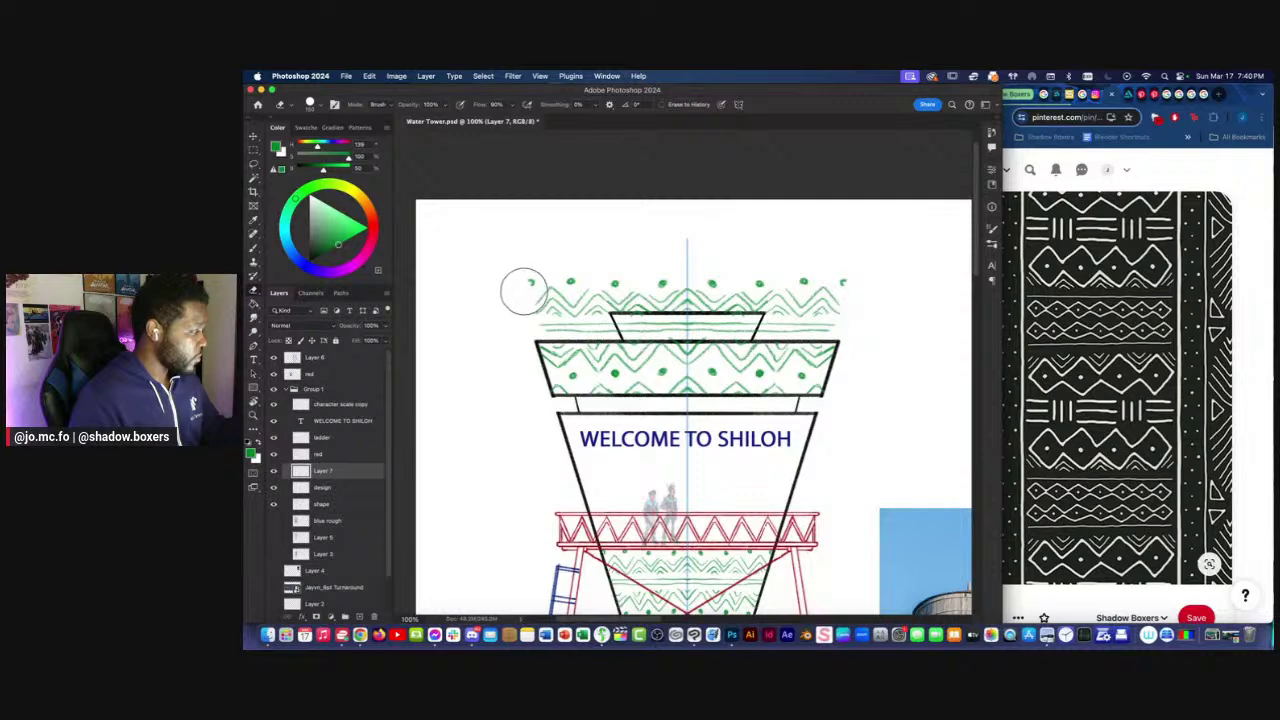
{"action": "mouse_move", "coordinate": [523, 291]}
{"action": "left_mouse_down"}
{"action": "mouse_move", "coordinate": [597, 307]}
{"action": "mouse_move", "coordinate": [754, 389]}
{"action": "left_mouse_up"}
{"action": "left_click_drag", "start_coordinate": [537, 323], "coordinate": [740, 385]}
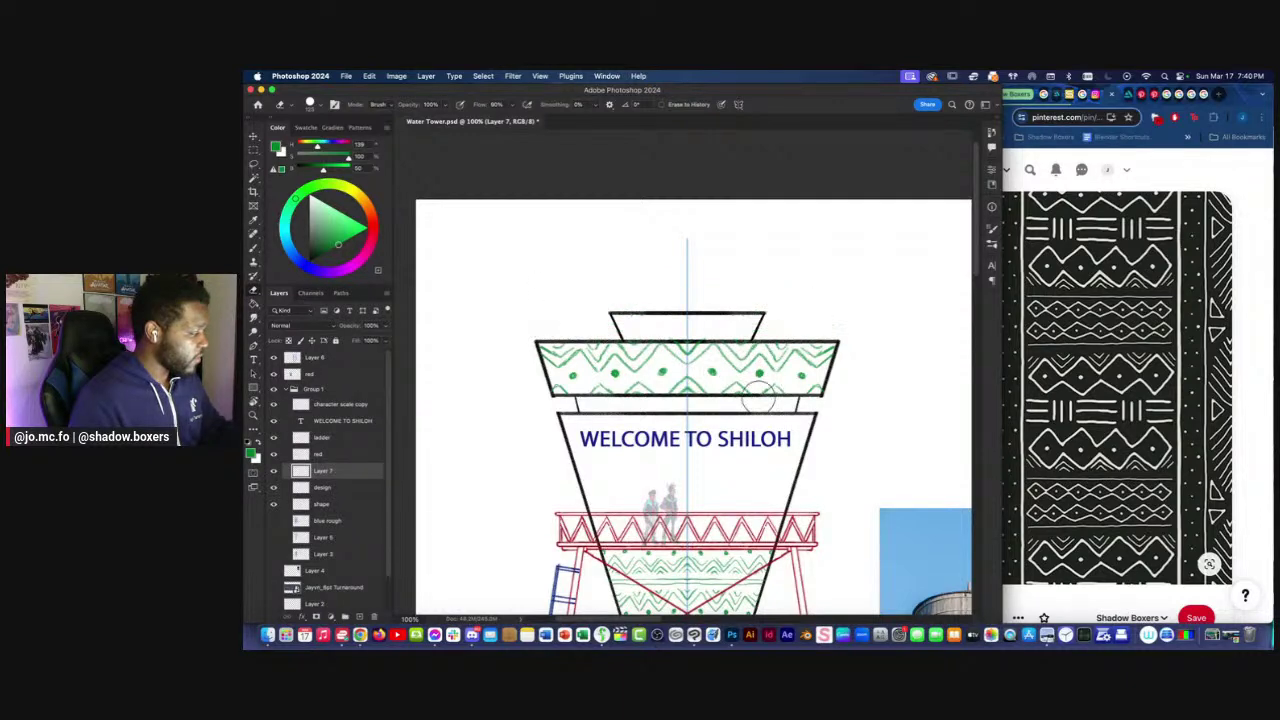
Examine the whole patterned tower beside the reference photo and blue sketch, with the design layer selected.
{"action": "key", "text": "super+minus"}
{"action": "key", "text": "super+minus"}
{"action": "key", "text": "super+minus"}
{"action": "key", "text": "super+minus"}
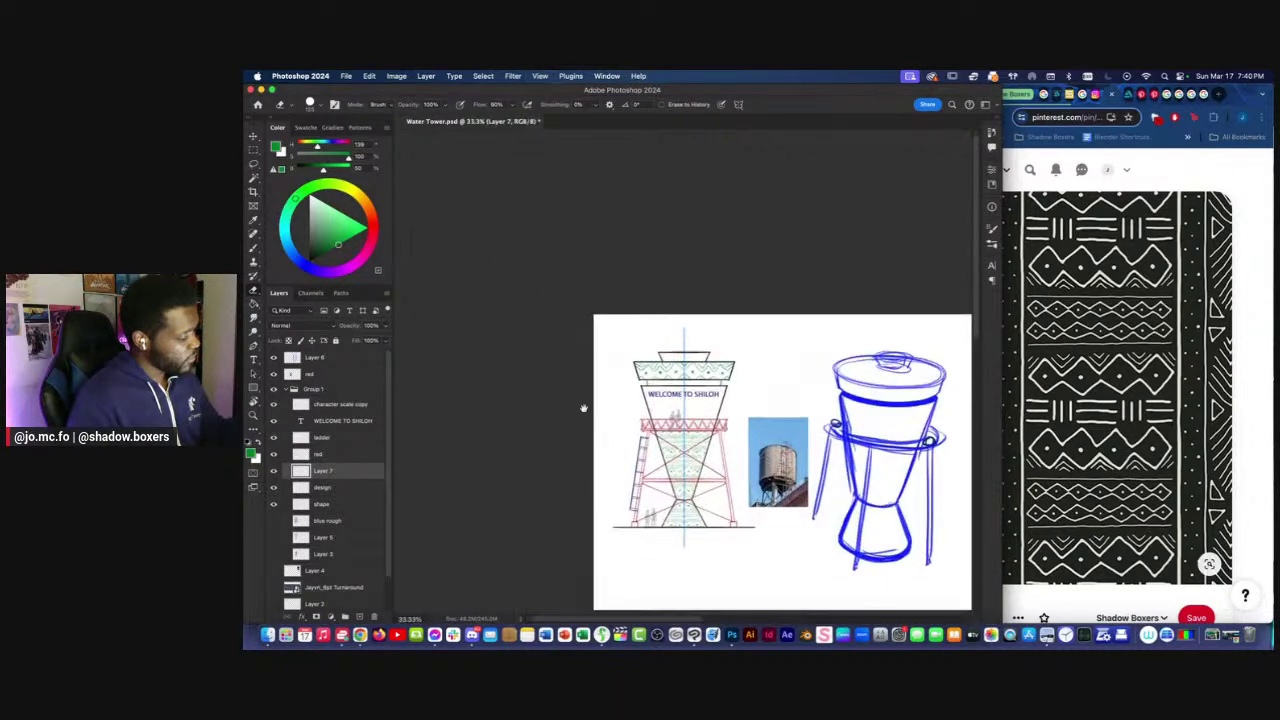
{"action": "key", "text": "super+plus"}
{"action": "key", "text": "super+plus"}
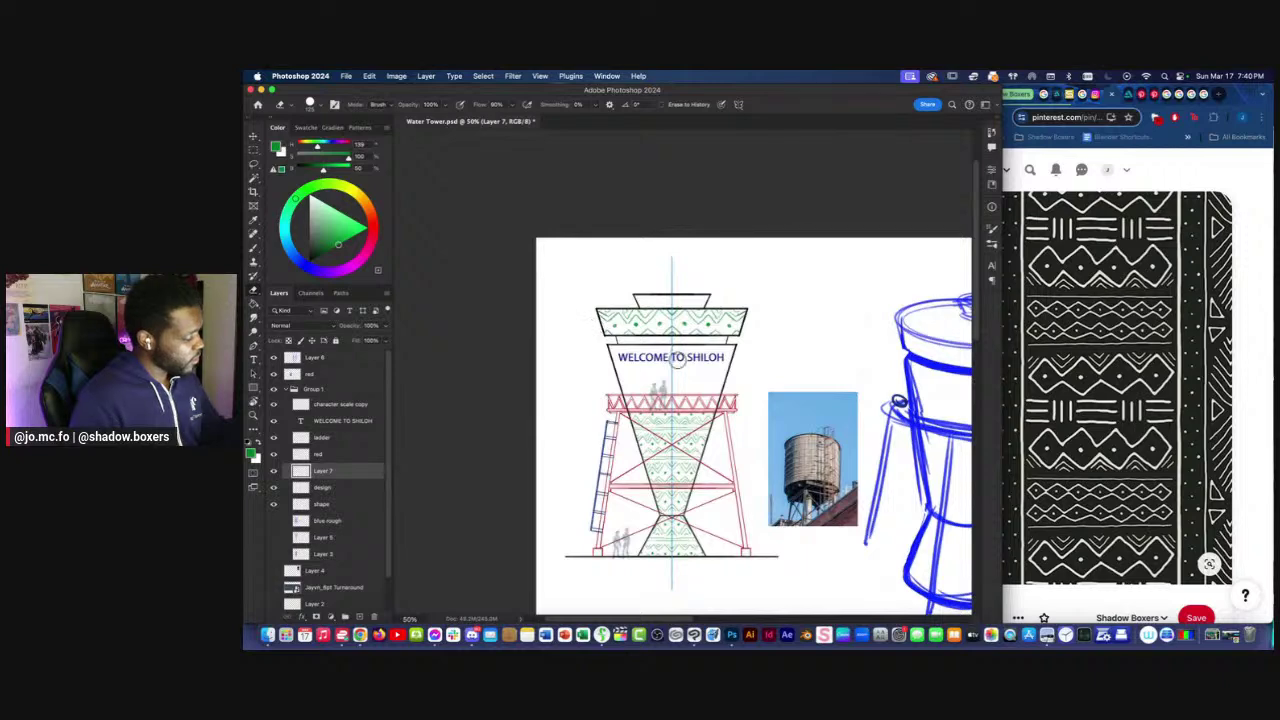
{"action": "key", "text": "super+plus"}
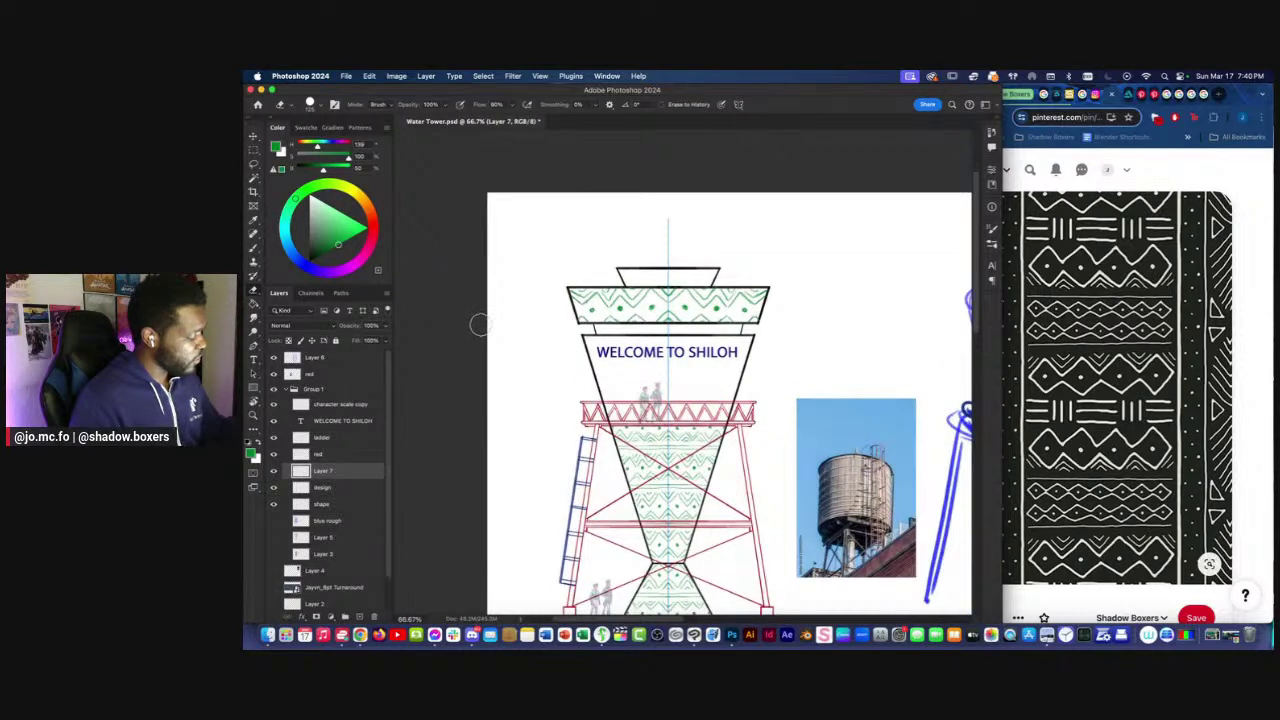
{"action": "left_click", "coordinate": [318, 487]}
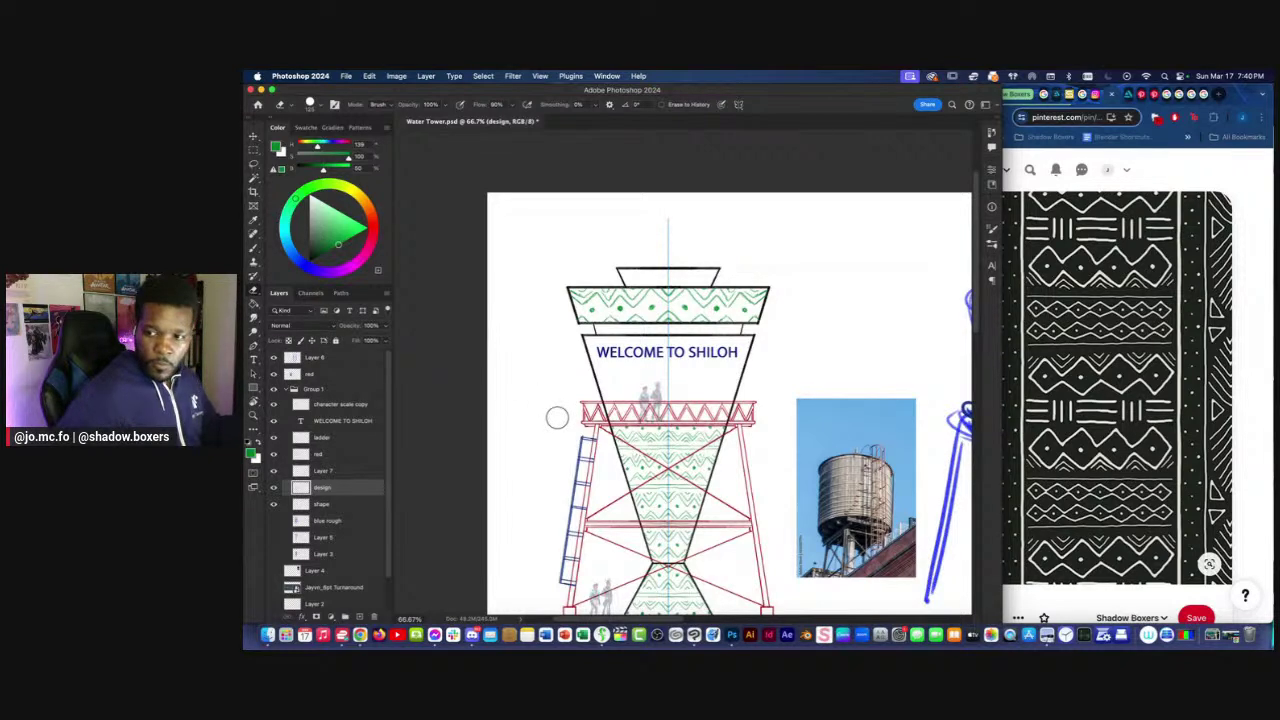
{"action": "key", "text": "super+minus"}
{"action": "left_click_drag", "start_coordinate": [508, 450], "coordinate": [472, 384]}
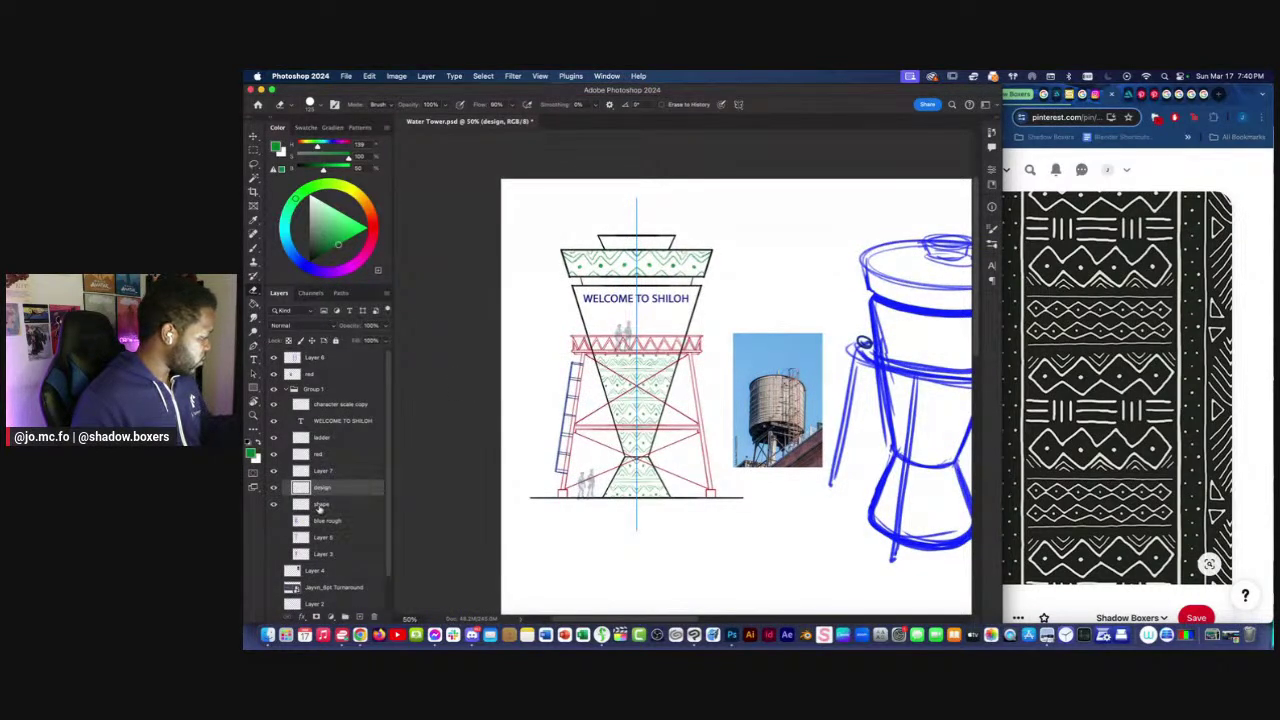
Lock the transparent pixels on all layers from shape up to ladder.
{"action": "left_click", "coordinate": [318, 505]}
{"action": "left_click", "coordinate": [322, 440], "text": "shift"}
{"action": "left_click", "coordinate": [289, 340]}
Turn the ladder layer's lines black using Hue/Saturation with Lightness set to -100.
{"action": "left_click", "coordinate": [322, 438]}
{"action": "left_click", "coordinate": [275, 439]}
{"action": "left_click", "coordinate": [275, 439]}
{"action": "key", "text": "super+u"}
{"action": "left_click_drag", "start_coordinate": [492, 317], "coordinate": [323, 312]}
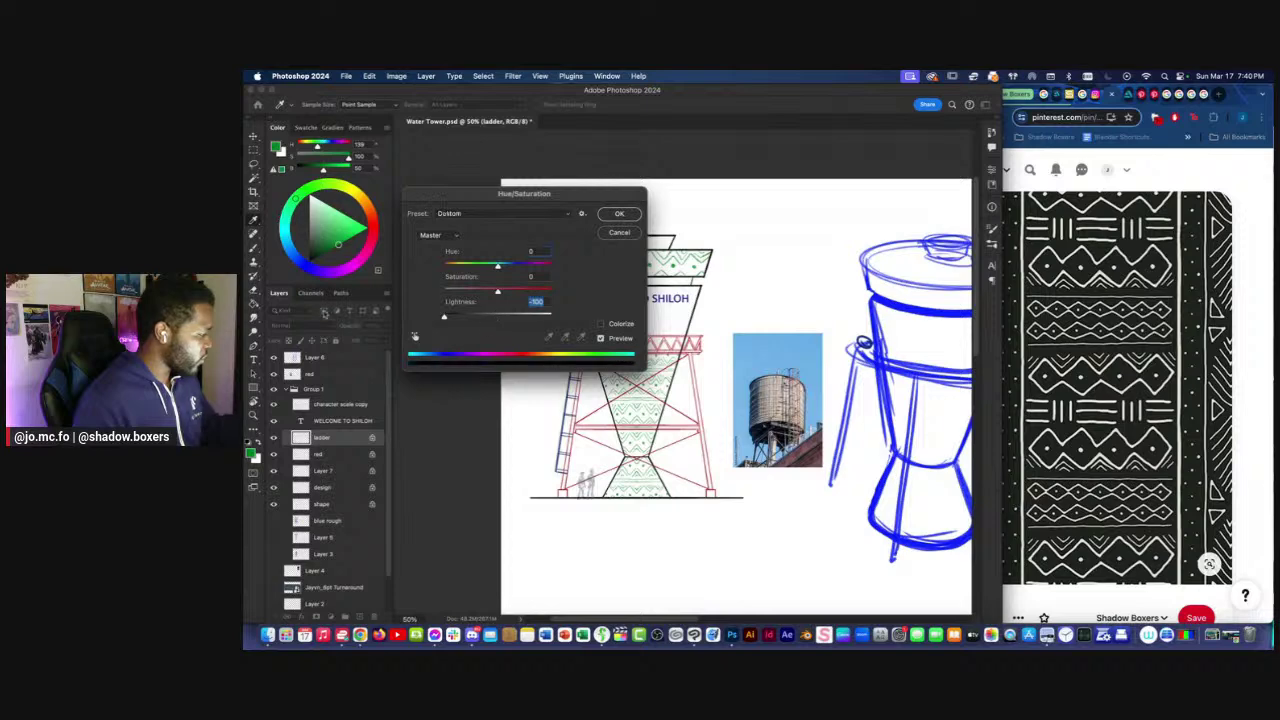
{"action": "key", "text": "Escape"}
Turn the lines on the red layer within Group 1 black by lowering Lightness in Hue/Saturation.
{"action": "left_click", "coordinate": [318, 454]}
{"action": "key", "text": "super+u"}
{"action": "left_click_drag", "start_coordinate": [498, 316], "coordinate": [410, 318]}
{"action": "key", "text": "Return"}
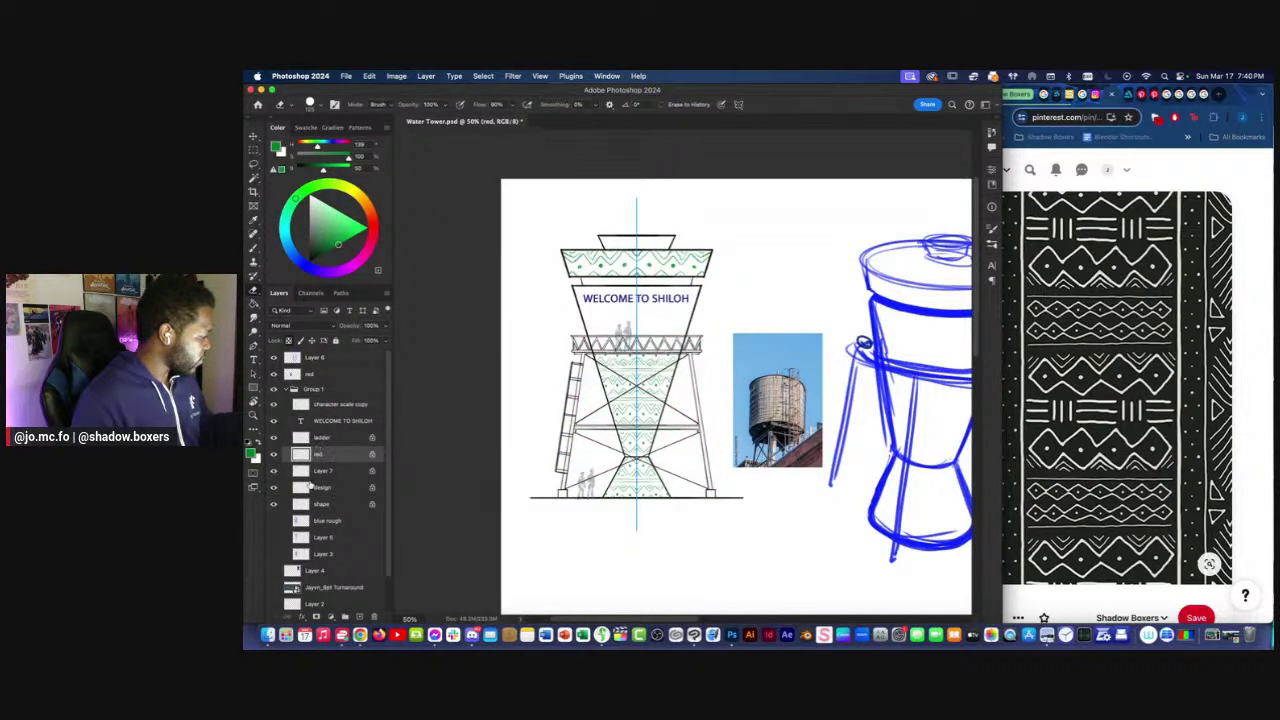
Show the gray fill on Layer 5 and move that layer directly beneath the shape layer.
{"action": "left_click", "coordinate": [312, 506]}
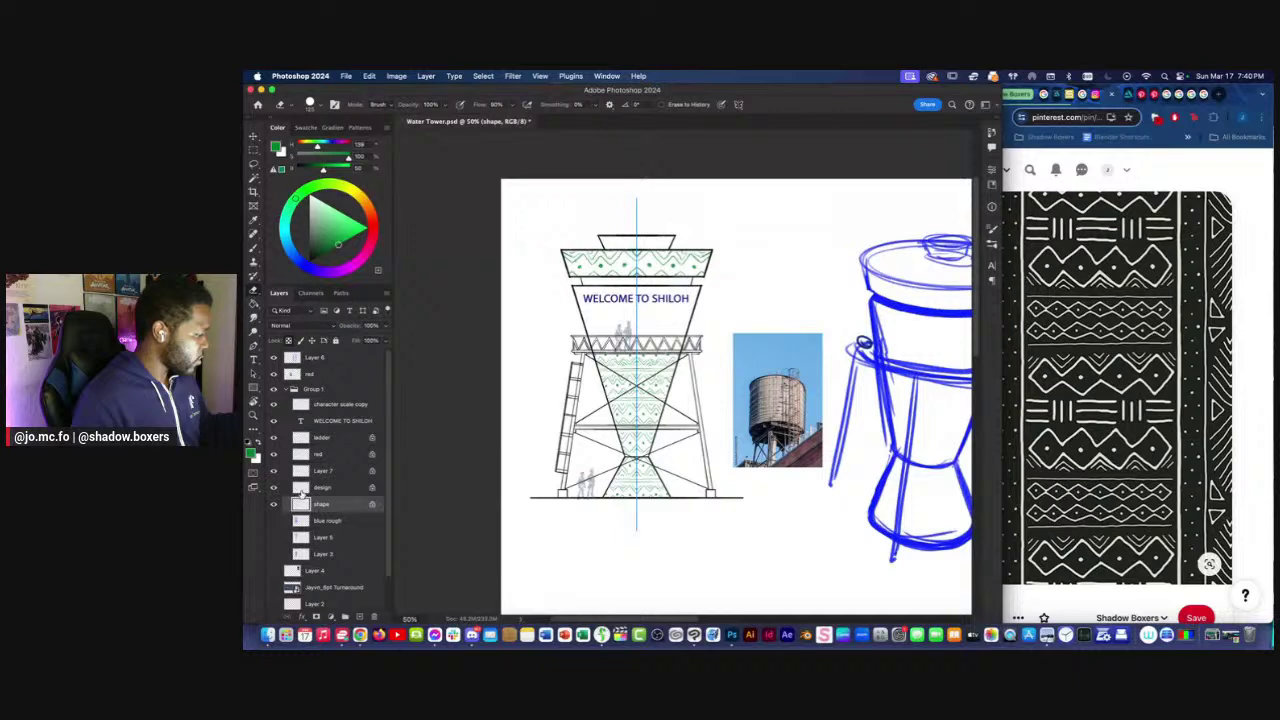
{"action": "left_click_drag", "start_coordinate": [473, 484], "coordinate": [507, 480]}
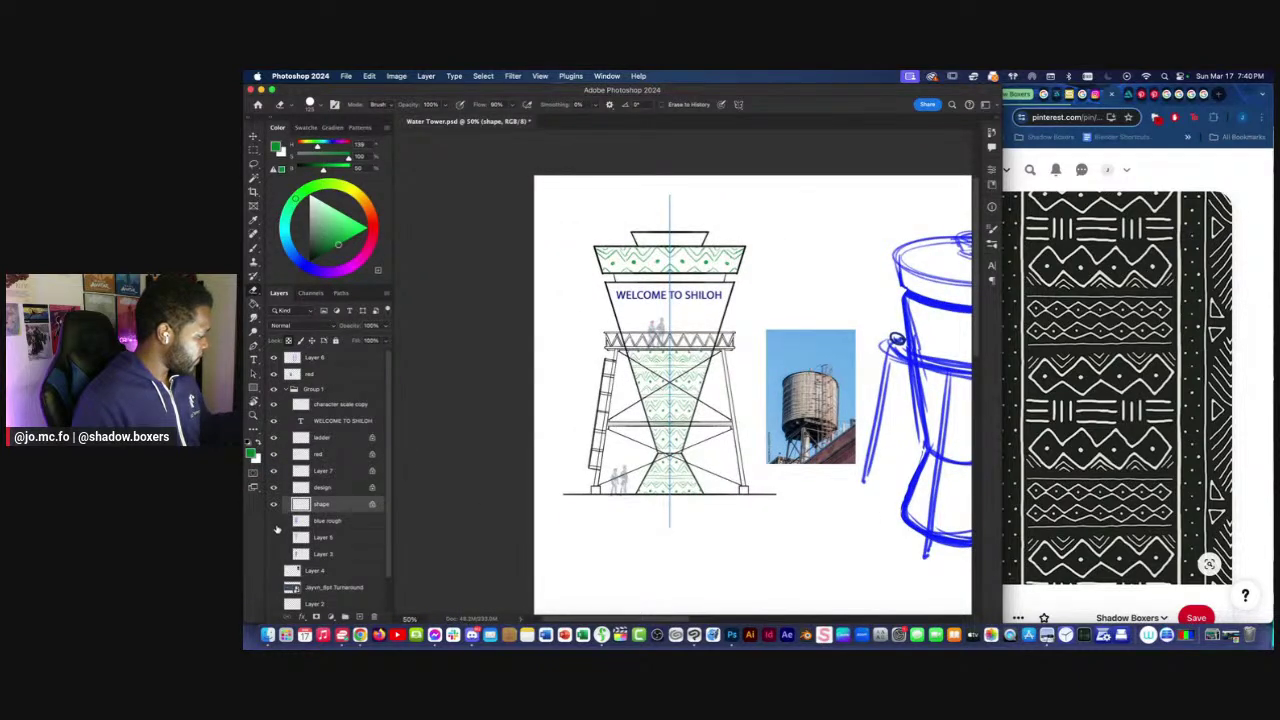
{"action": "left_click", "coordinate": [274, 538]}
{"action": "left_click_drag", "start_coordinate": [316, 538], "coordinate": [316, 514]}
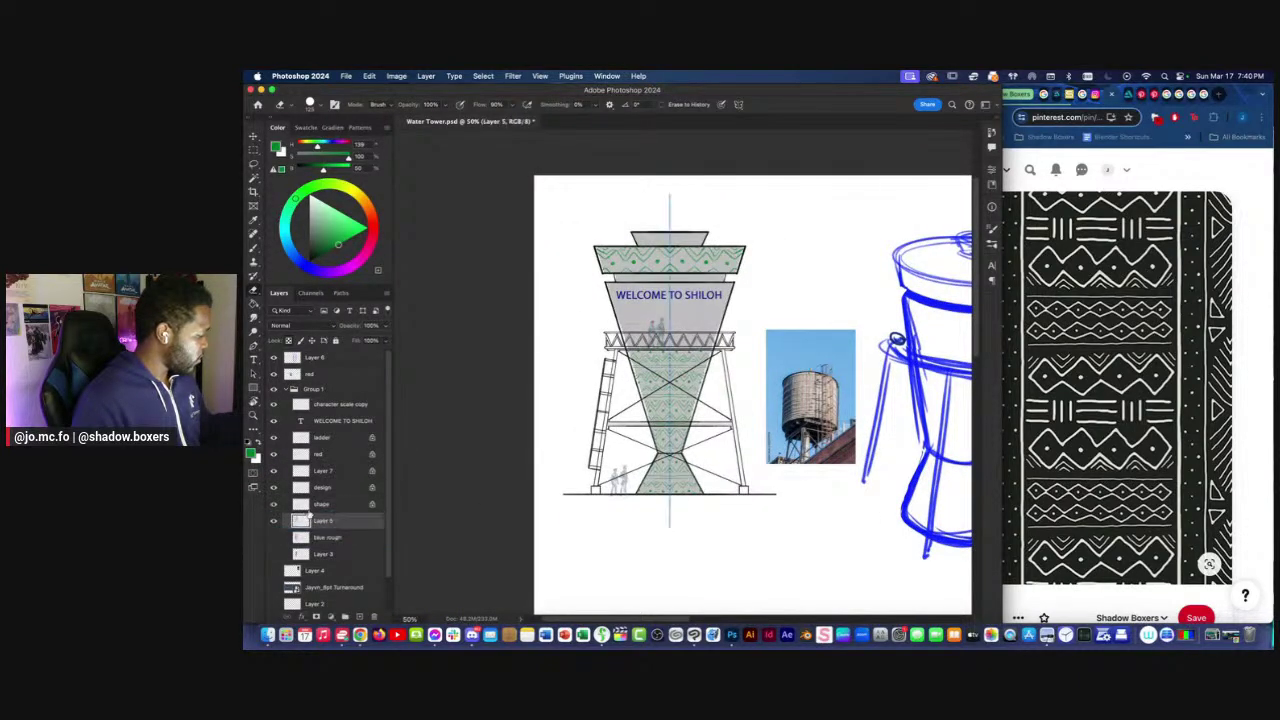
Sample the tower's gray fill as the paint color and choose the Hard Round Pressure Size brush.
{"action": "key", "text": "super+equal"}
{"action": "key", "text": "super+equal"}
{"action": "key", "text": "b"}
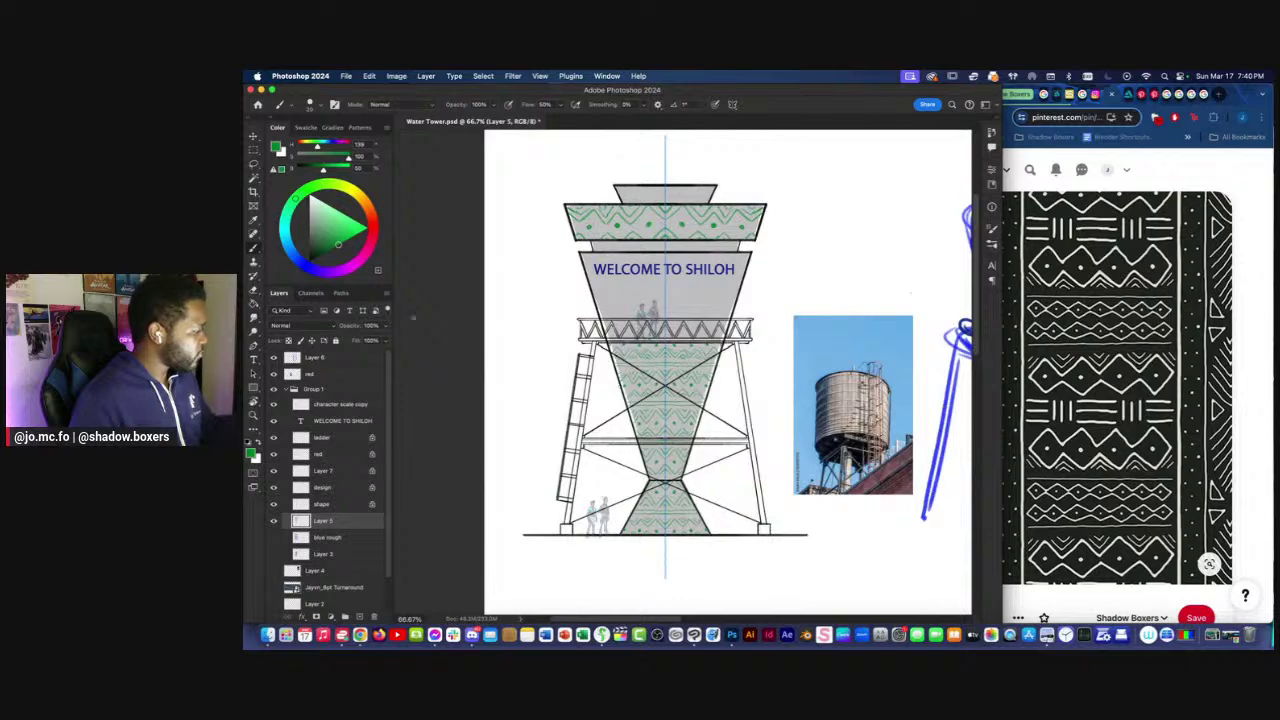
{"action": "left_click", "coordinate": [617, 290], "text": "alt"}
{"action": "left_click_drag", "start_coordinate": [609, 291], "coordinate": [663, 371]}
{"action": "left_click", "coordinate": [313, 106]}
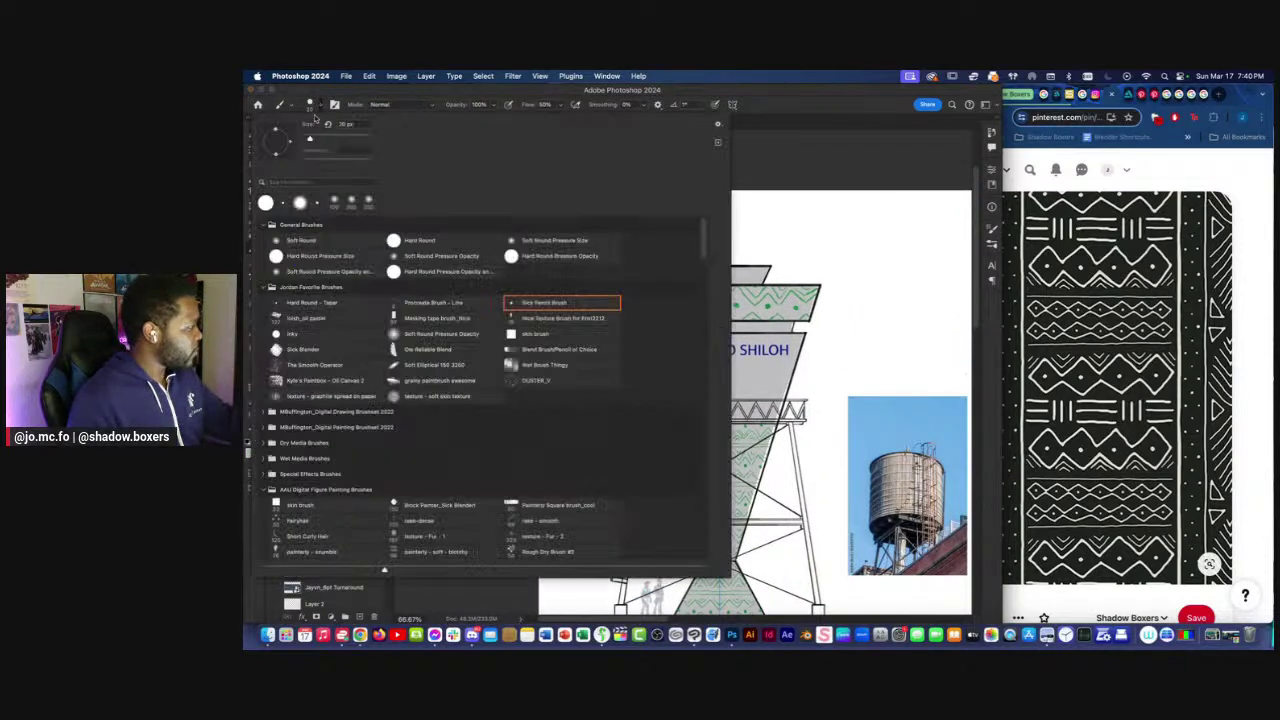
{"action": "left_click", "coordinate": [318, 256]}
{"action": "key", "text": "Return"}
Enlarge the brush and paint gray along the slanted edge of the tower's patterned upper band.
{"action": "key", "text": "super+equal"}
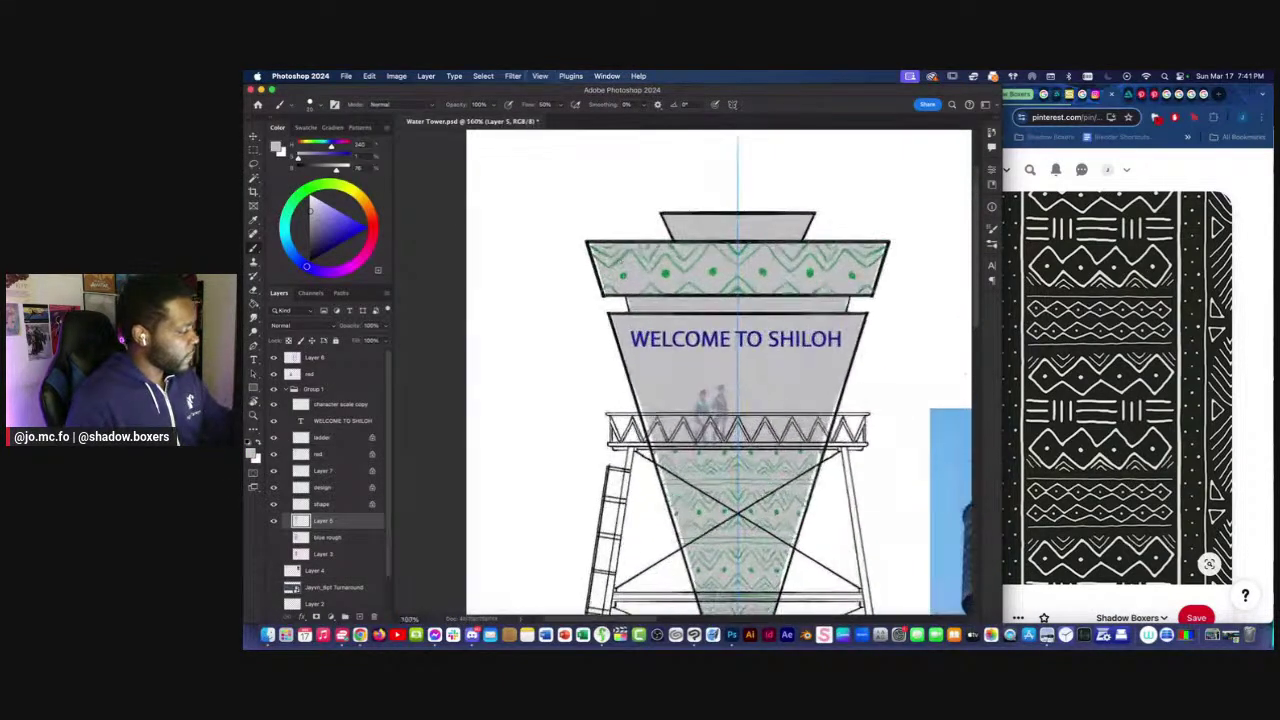
{"action": "key", "text": "bracketright"}
{"action": "key", "text": "bracketright"}
{"action": "left_click_drag", "start_coordinate": [590, 246], "coordinate": [604, 283]}
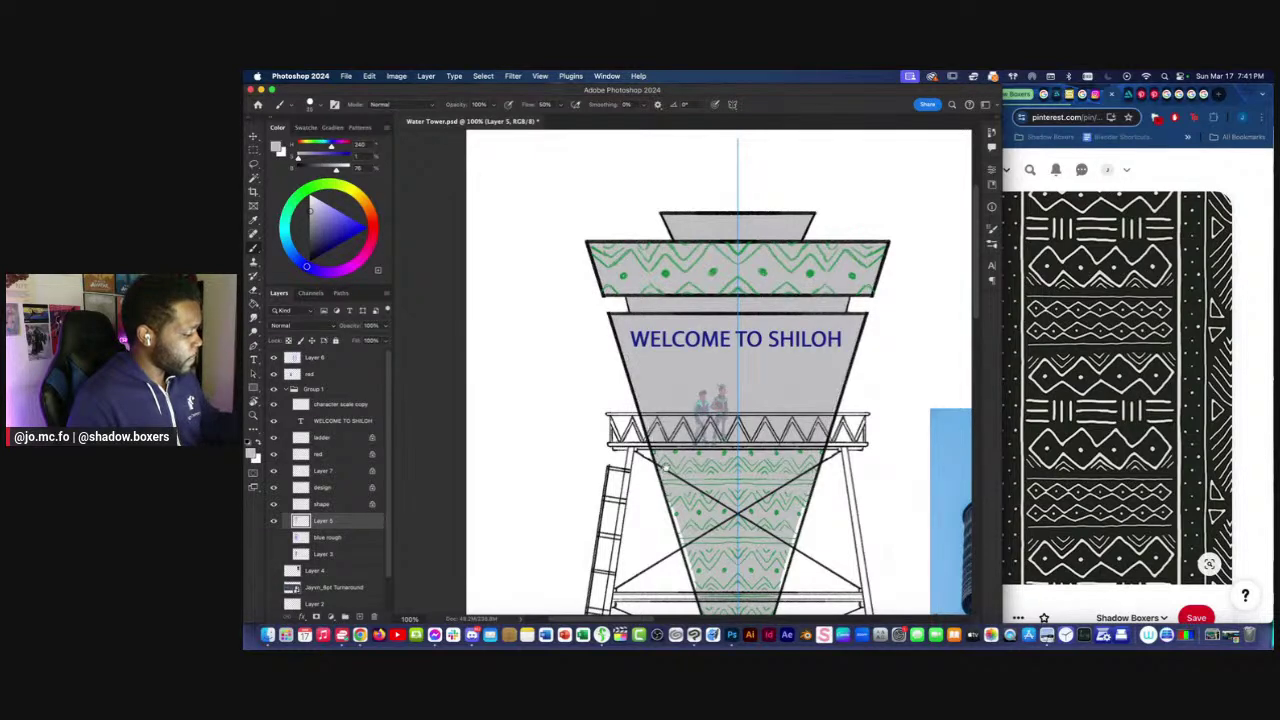
Fill the tower's outer support legs and their footings with the sampled gray on Layer 5.
{"action": "scroll", "coordinate": [617, 333], "scroll_direction": "down", "scroll_amount": 3}
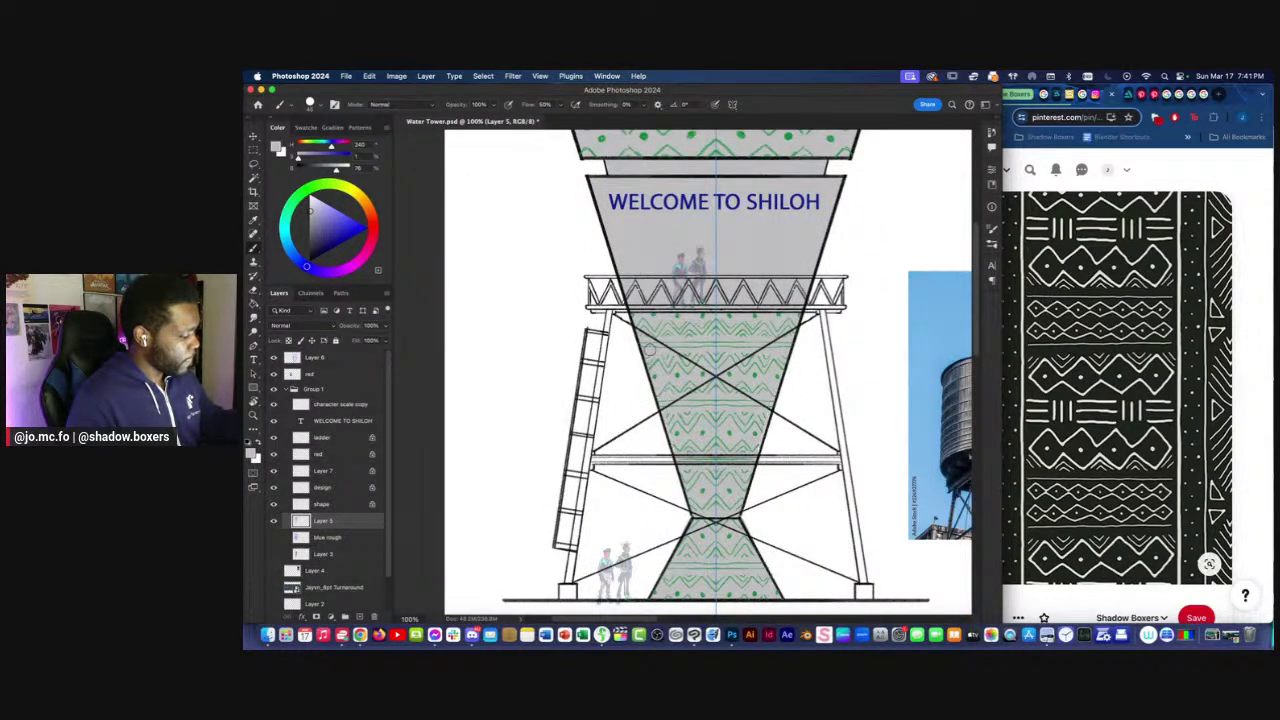
{"action": "scroll", "coordinate": [628, 422], "scroll_direction": "down", "scroll_amount": 3}
{"action": "scroll", "coordinate": [628, 422], "scroll_direction": "up", "scroll_amount": 2}
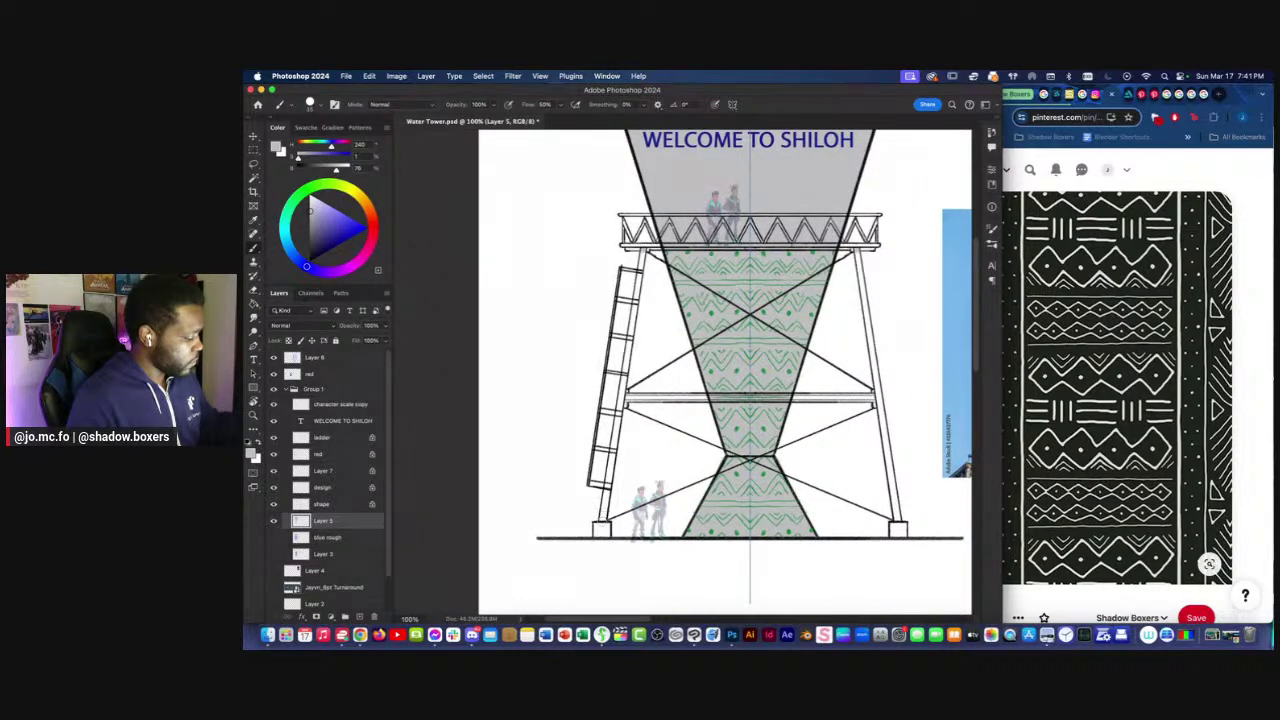
{"action": "scroll", "coordinate": [605, 509], "scroll_direction": "down", "scroll_amount": 1}
{"action": "left_click_drag", "start_coordinate": [608, 505], "coordinate": [606, 506]}
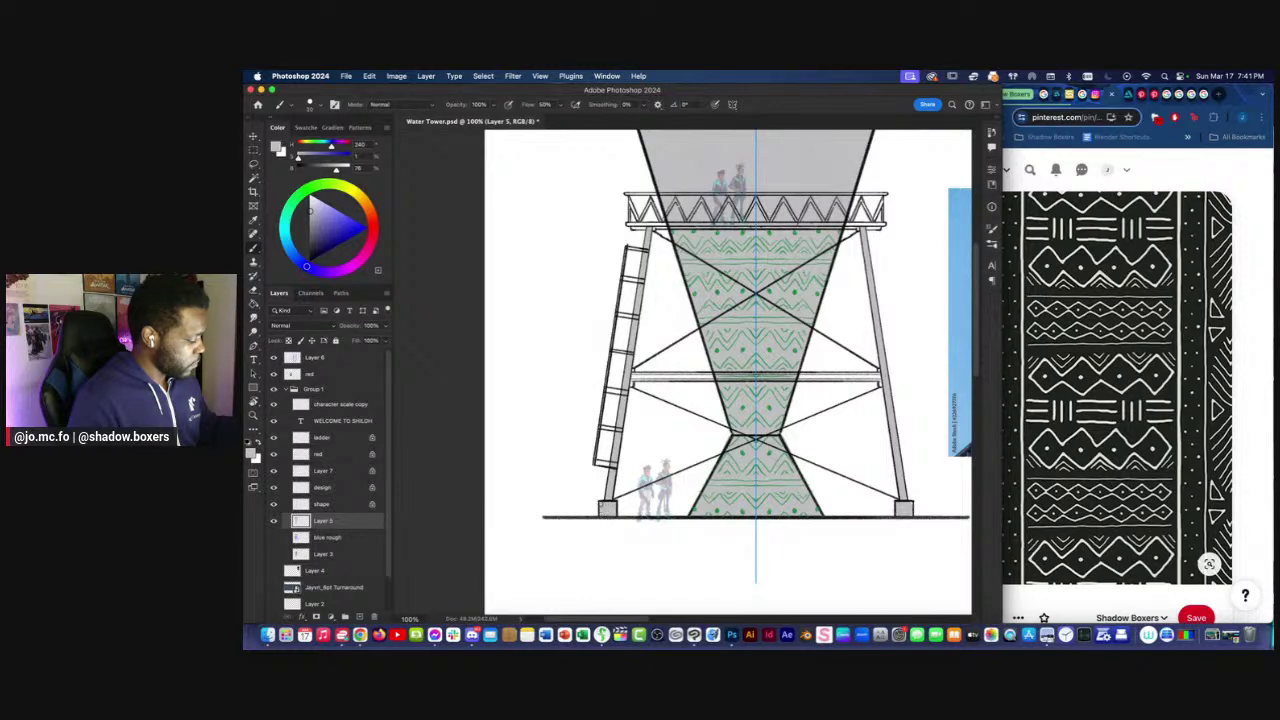
Turn off paint symmetry and paint the ladder's rungs gray on Layer 5.
{"action": "scroll", "coordinate": [727, 372], "scroll_direction": "up", "scroll_amount": 3}
{"action": "scroll", "coordinate": [712, 370], "scroll_direction": "up", "scroll_amount": 3}
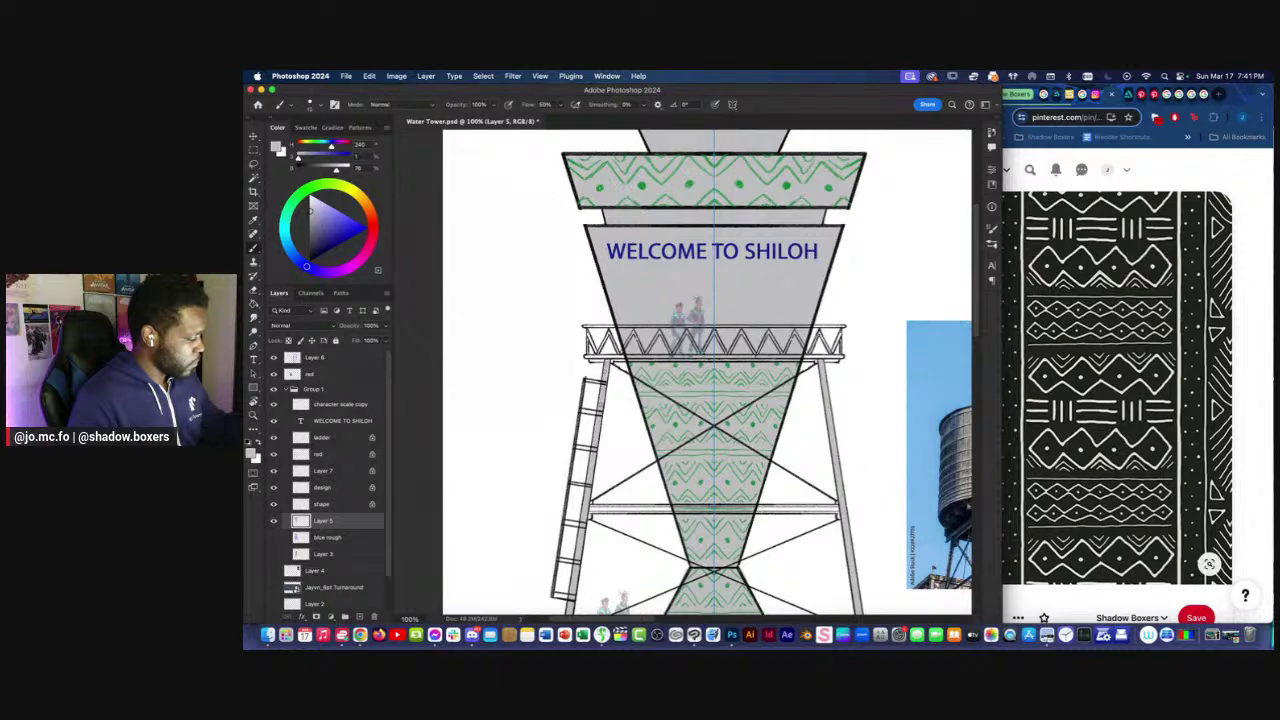
{"action": "scroll", "coordinate": [607, 376], "scroll_direction": "up", "scroll_amount": 2}
{"action": "scroll", "coordinate": [607, 376], "scroll_direction": "right", "scroll_amount": 2}
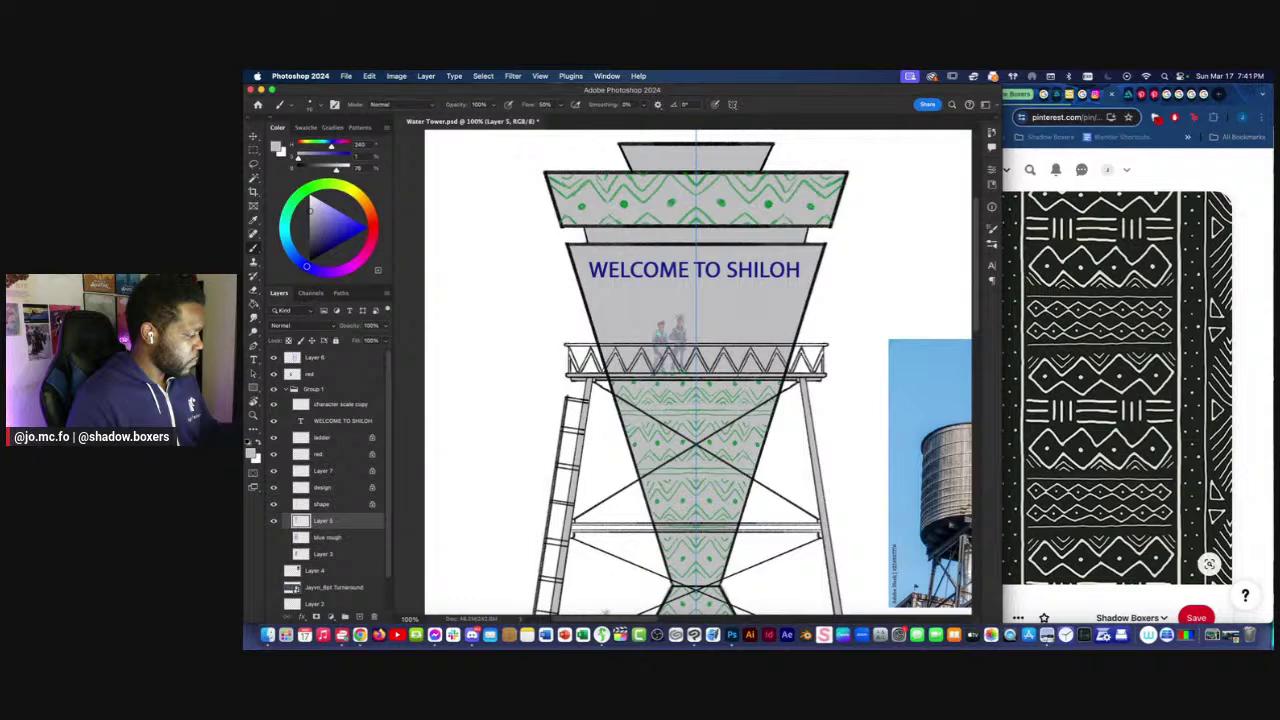
{"action": "key", "text": "super+equal"}
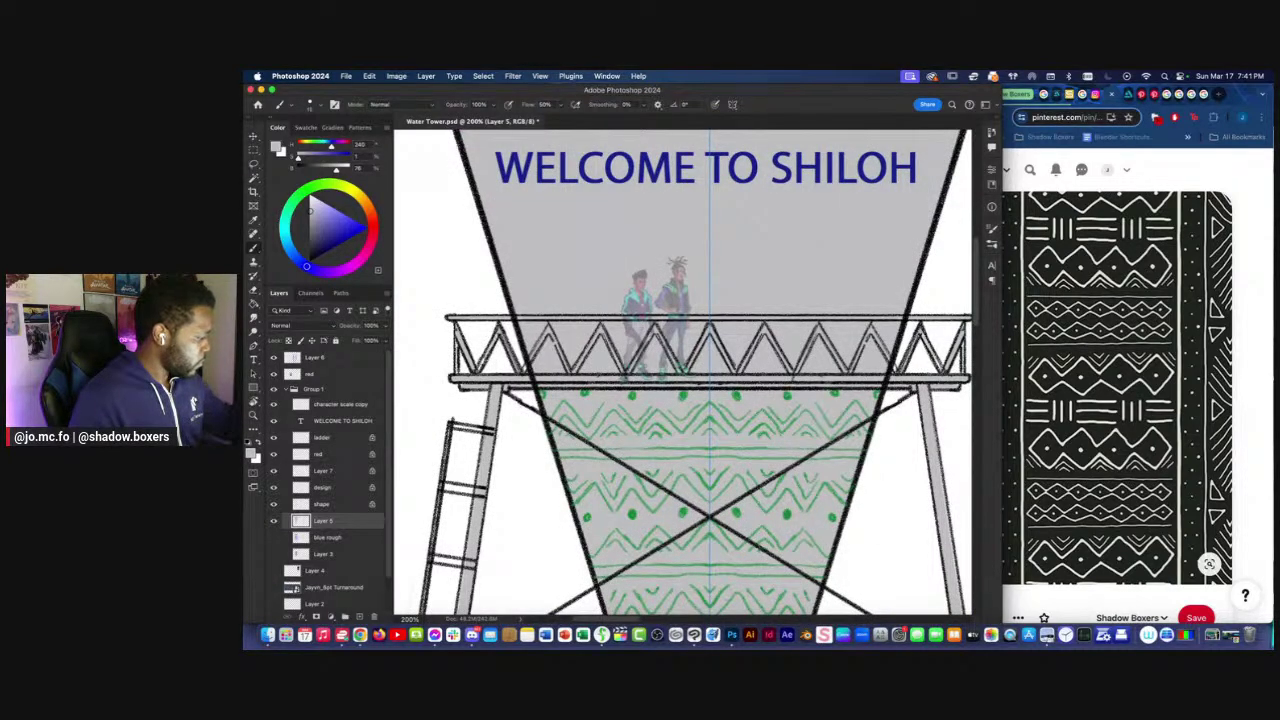
{"action": "key", "text": "super+minus"}
{"action": "key", "text": "super+equal"}
{"action": "key", "text": "super+minus"}
{"action": "left_click", "coordinate": [732, 104]}
{"action": "left_click", "coordinate": [762, 110]}
{"action": "key", "text": "super+equal"}
{"action": "key", "text": "super+equal"}
{"action": "left_click_drag", "start_coordinate": [686, 324], "coordinate": [648, 319]}
{"action": "mouse_move", "coordinate": [668, 392]}
{"action": "left_mouse_down"}
{"action": "mouse_move", "coordinate": [636, 390]}
{"action": "mouse_move", "coordinate": [636, 377]}
{"action": "left_mouse_up"}
{"action": "scroll", "coordinate": [644, 406], "scroll_direction": "down", "scroll_amount": 2}
{"action": "scroll", "coordinate": [639, 396], "scroll_direction": "down", "scroll_amount": 1}
{"action": "left_click_drag", "start_coordinate": [682, 417], "coordinate": [639, 411]}
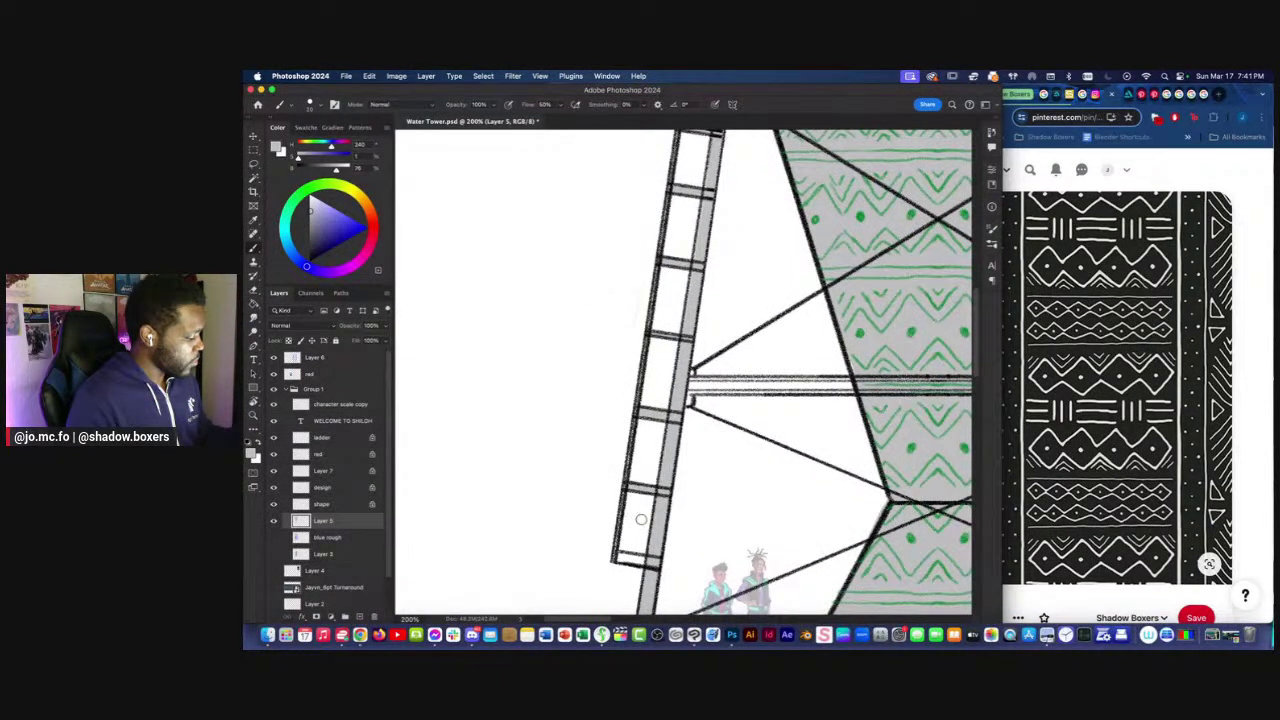
{"action": "key", "text": "super+minus"}
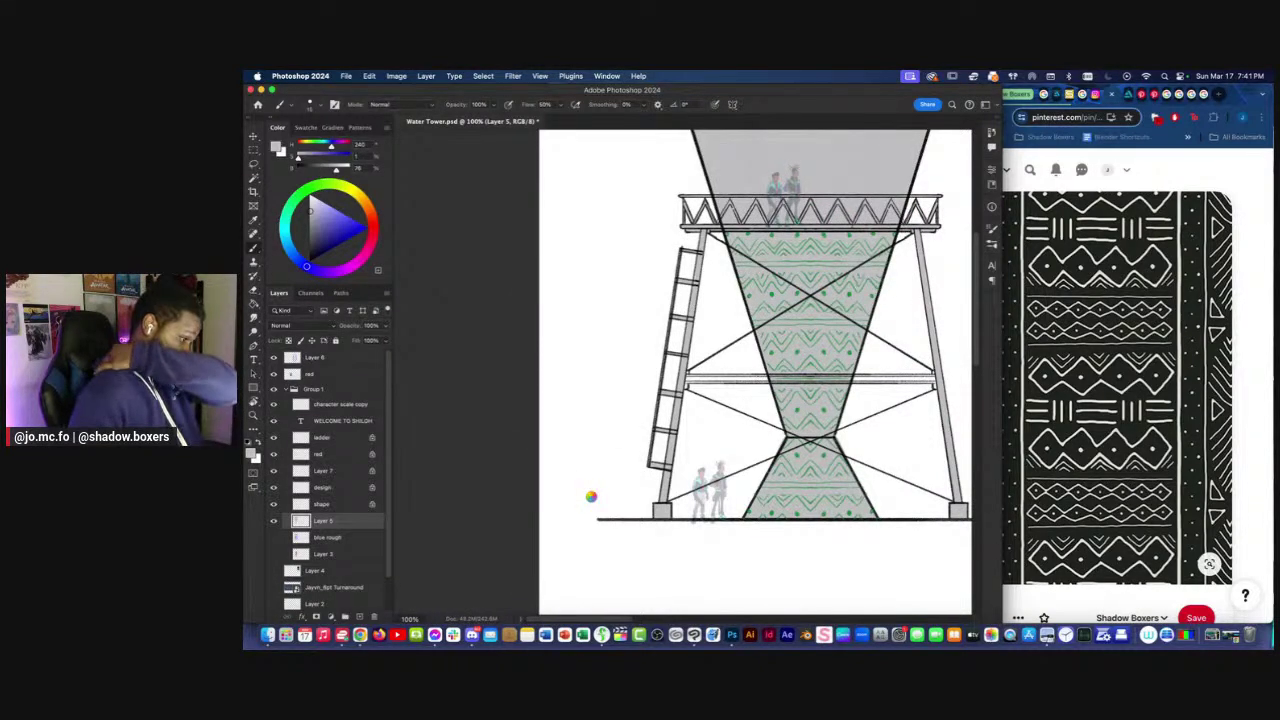
Undo the last change, turn vertical paint symmetry back on and fill the horizontal crossbeam between the legs with gray.
{"action": "key", "text": "super+minus"}
{"action": "key", "text": "super+z"}
{"action": "left_click", "coordinate": [732, 105]}
{"action": "left_click", "coordinate": [746, 114]}
{"action": "key", "text": "super+plus"}
{"action": "left_click_drag", "start_coordinate": [583, 399], "coordinate": [497, 414]}
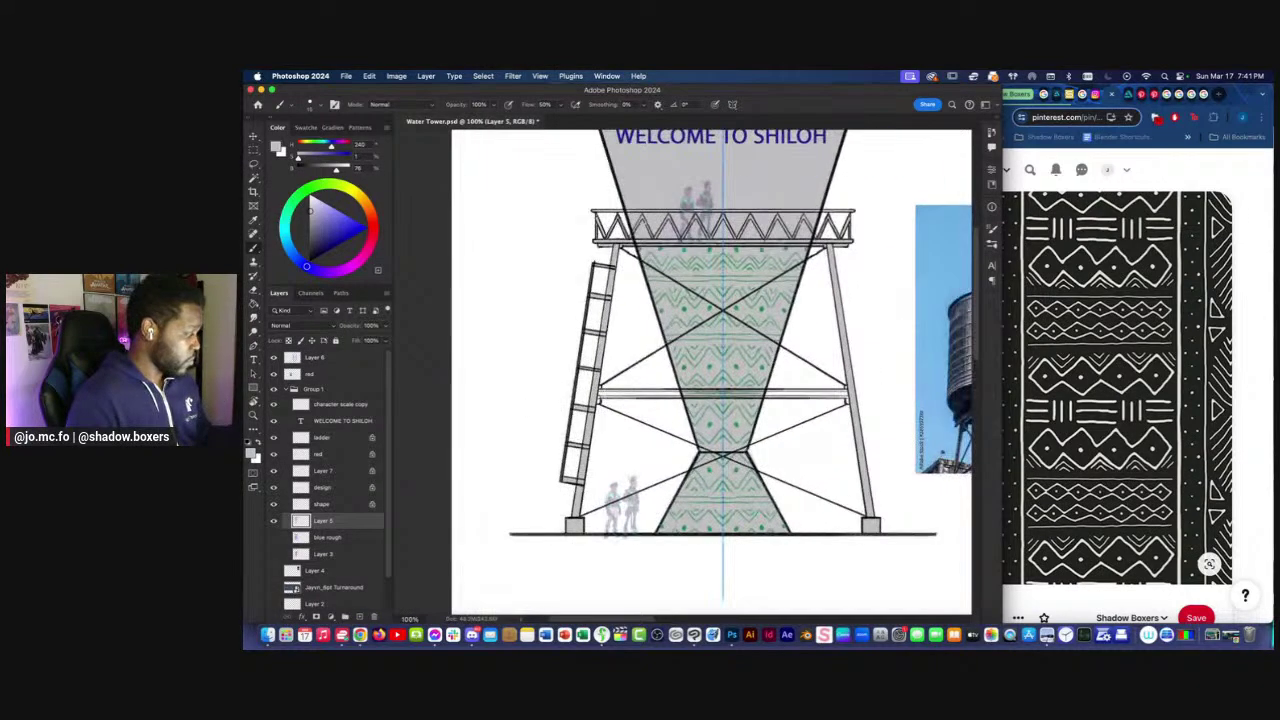
{"action": "left_click_drag", "start_coordinate": [598, 394], "coordinate": [760, 395]}
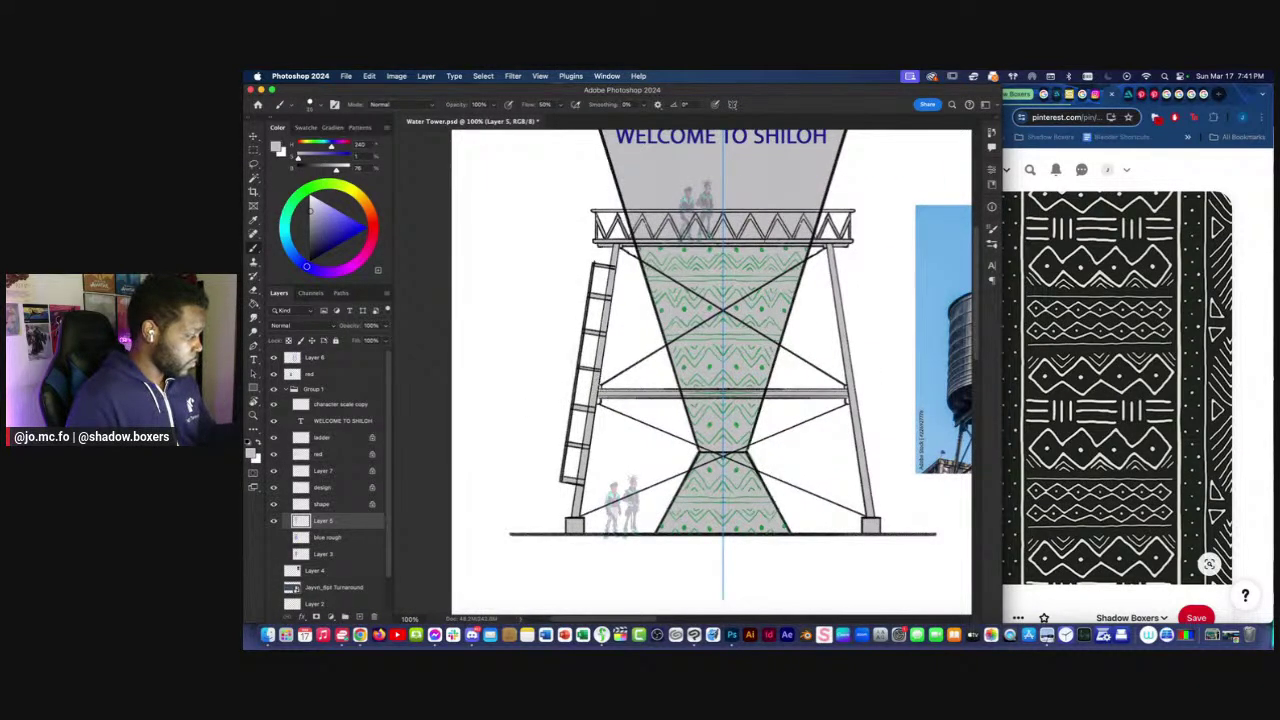
Darken the gray fill on Layer 5 using Hue/Saturation with Lightness set to -21.
{"action": "key", "text": "super+u"}
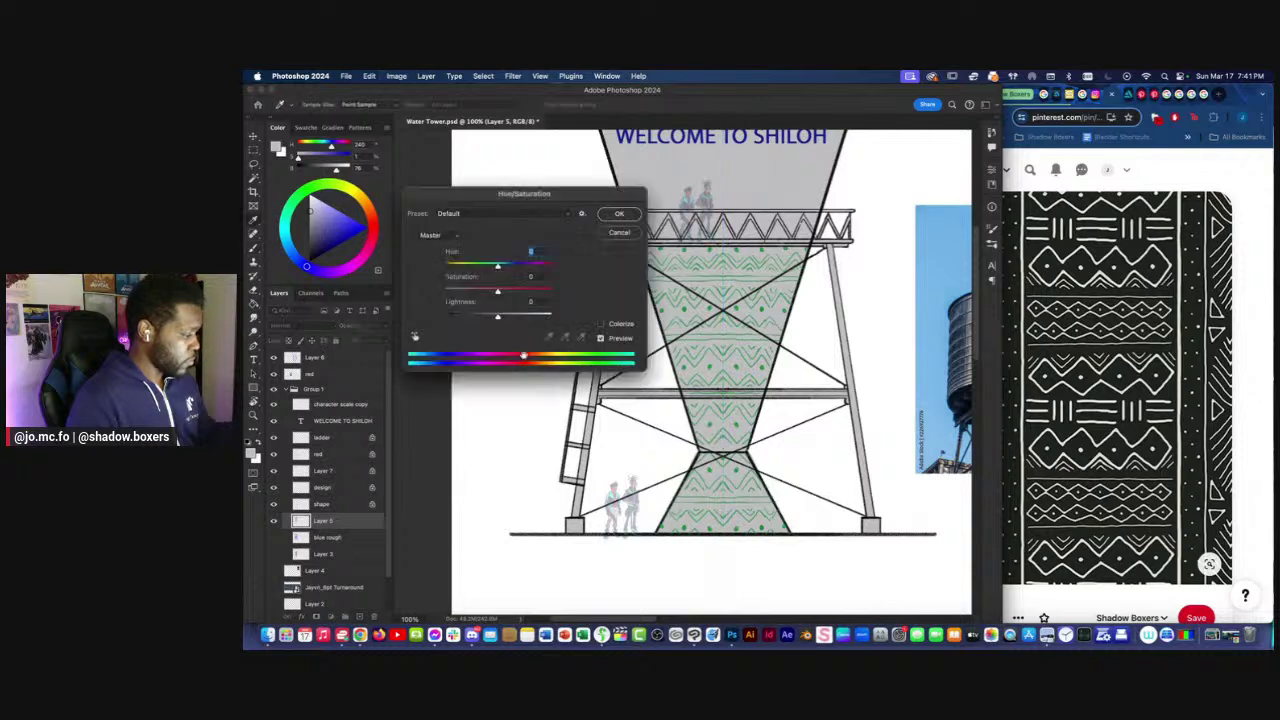
{"action": "key", "text": "super+minus"}
{"action": "key", "text": "super+minus"}
{"action": "key", "text": "super+minus"}
{"action": "left_click_drag", "start_coordinate": [492, 320], "coordinate": [486, 320]}
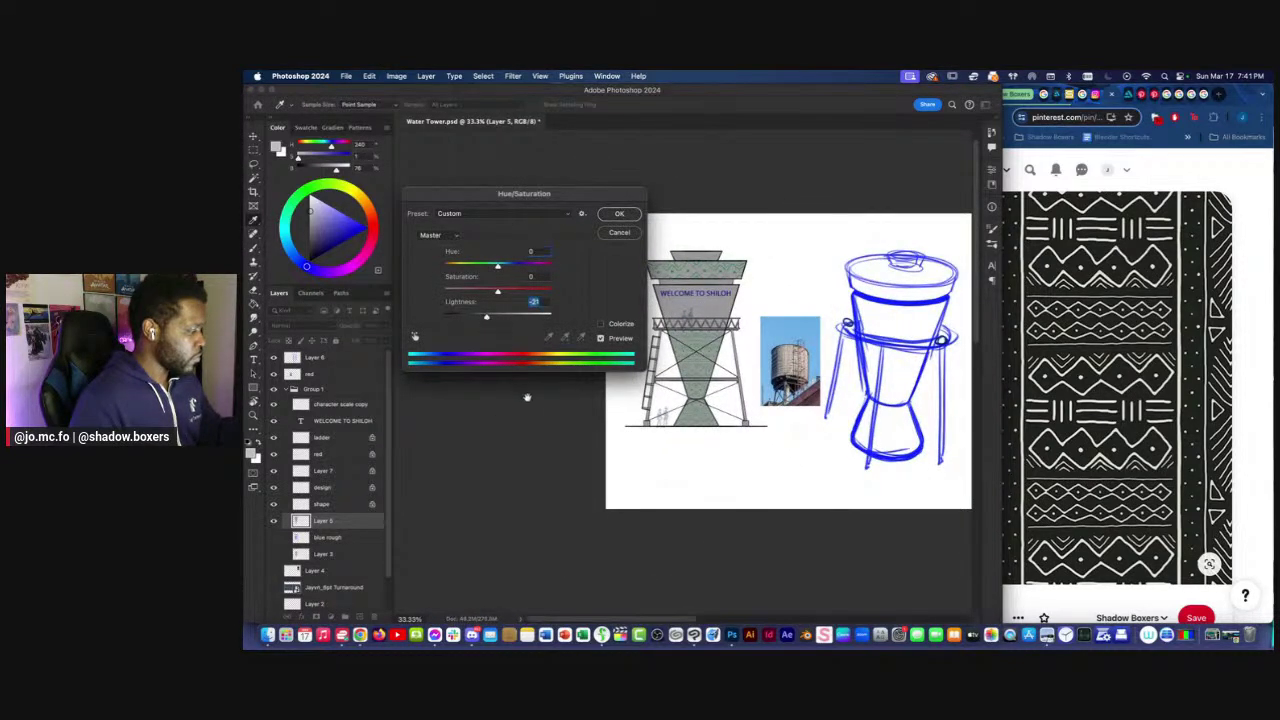
{"action": "key", "text": "super+equal"}
{"action": "key", "text": "super+equal"}
{"action": "key", "text": "Return"}
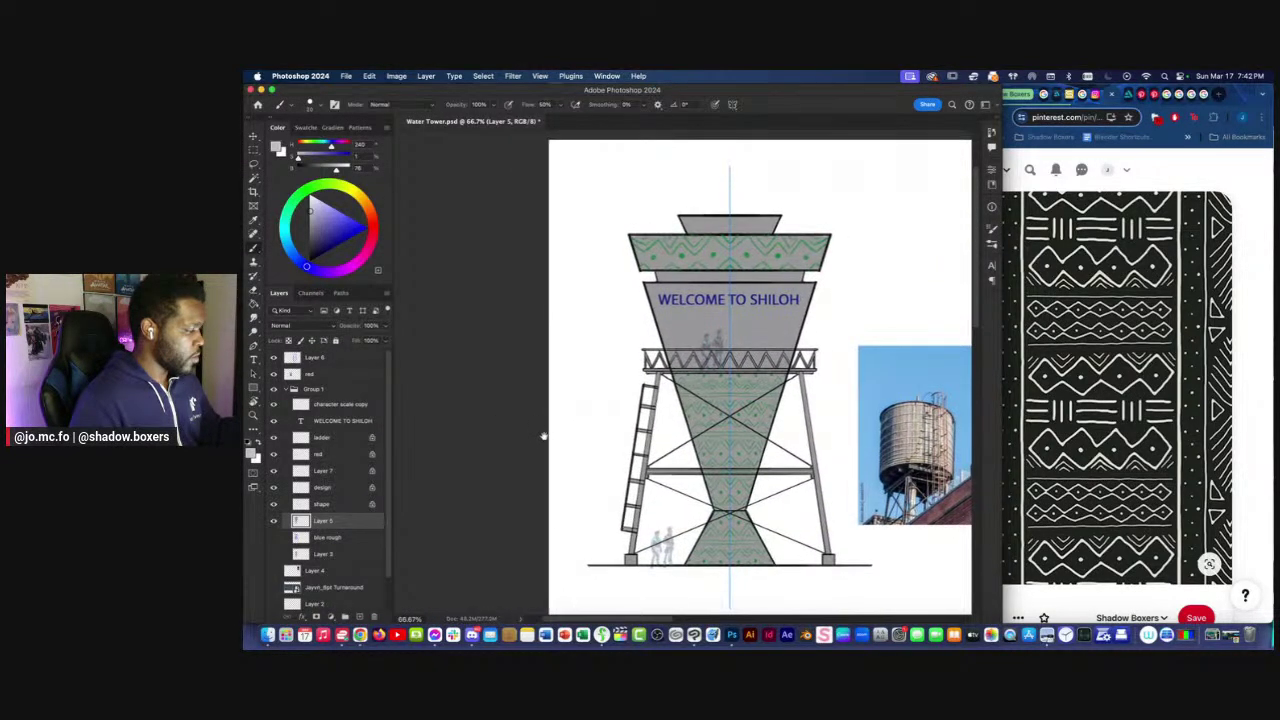
Increase the opacity of the character scale copy layer and save the document.
{"action": "left_click", "coordinate": [328, 406]}
{"action": "left_click_drag", "start_coordinate": [346, 327], "coordinate": [355, 330]}
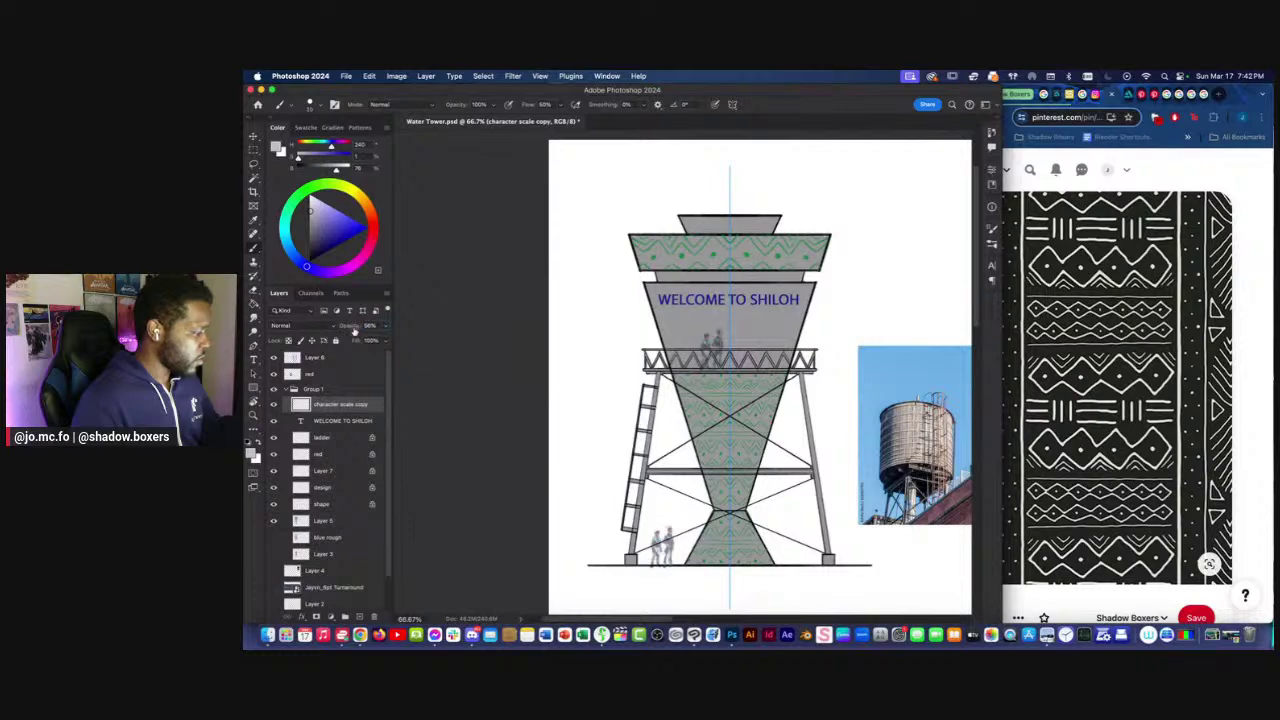
{"action": "key", "text": "super+minus"}
{"action": "key", "text": "super+s"}
{"action": "key", "text": "super+plus"}
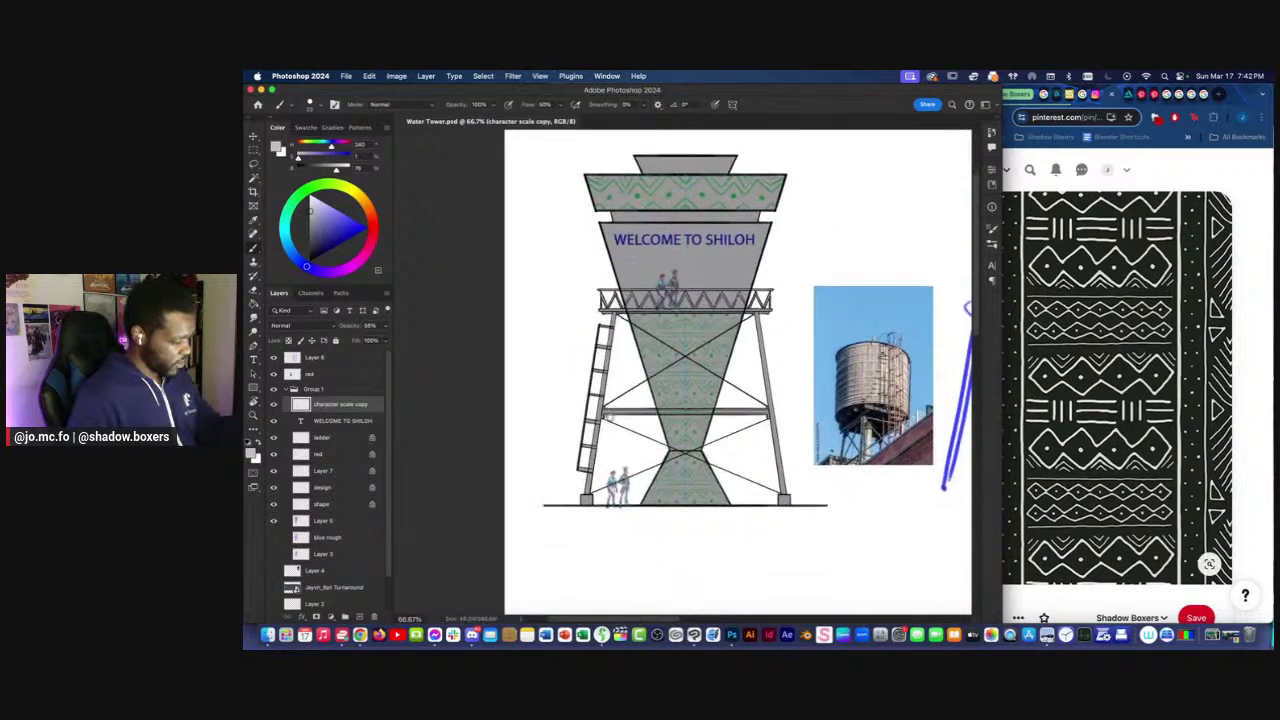
Try to erase a small spot beside the tower's narrow waist with a reduced eraser on the character scale copy layer.
{"action": "key", "text": "e"}
{"action": "key", "text": "bracketleft"}
{"action": "key", "text": "bracketleft"}
{"action": "key", "text": "bracketleft"}
{"action": "key", "text": "bracketleft"}
{"action": "key", "text": "bracketleft"}
{"action": "key", "text": "bracketleft"}
{"action": "key", "text": "bracketleft"}
{"action": "key", "text": "bracketleft"}
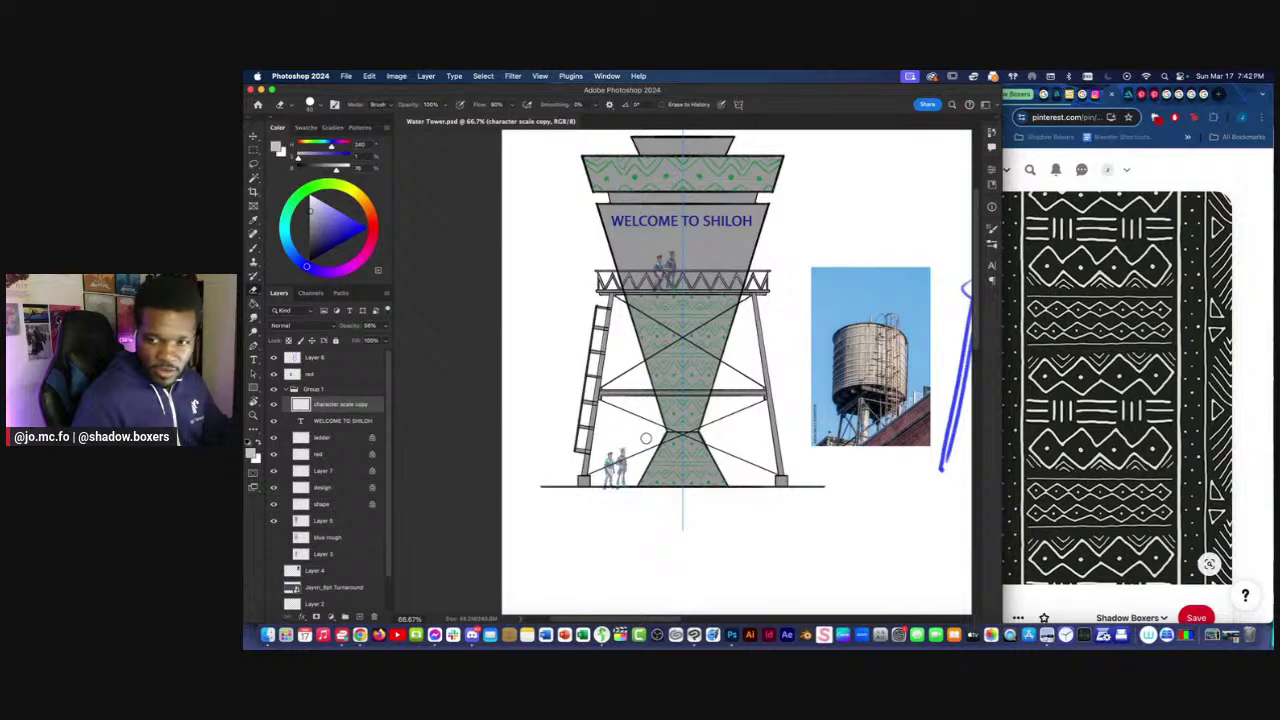
{"action": "left_click_drag", "start_coordinate": [655, 446], "coordinate": [658, 459]}
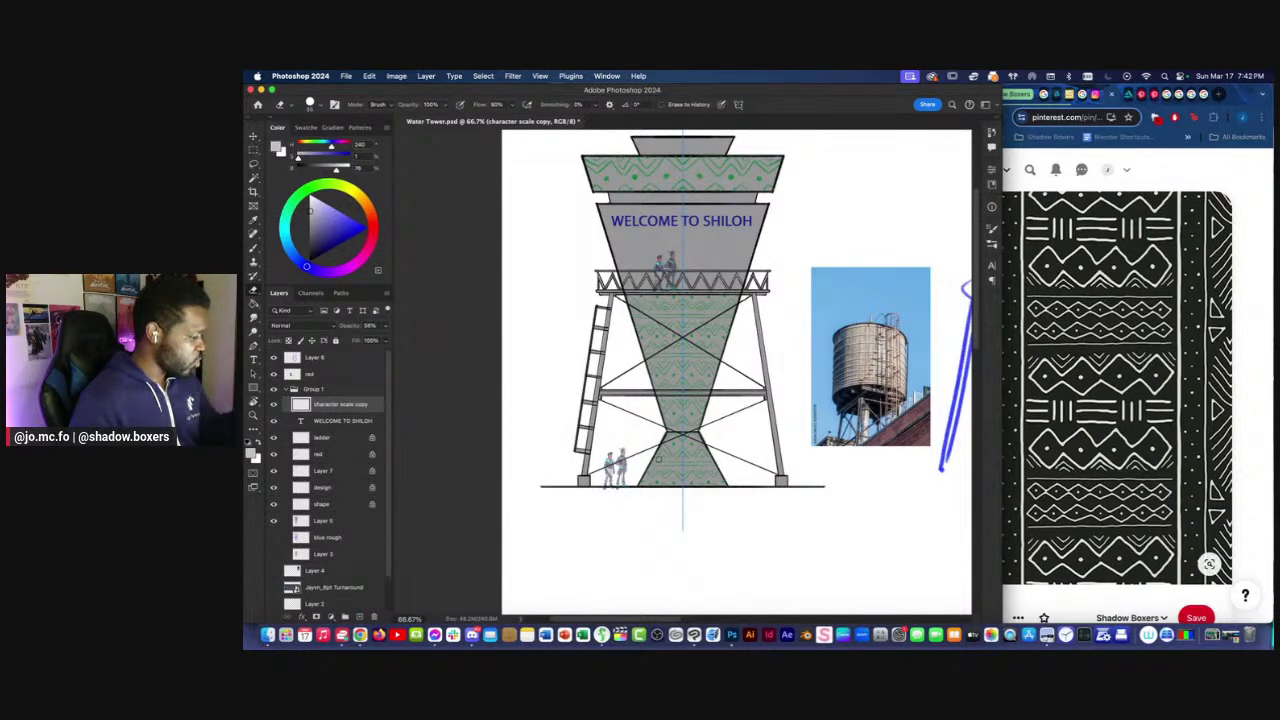
Make Layer 5 active, sample the tower's darkened gray for painting and enlarge the brush.
{"action": "left_click", "coordinate": [320, 440]}
{"action": "left_click", "coordinate": [320, 505]}
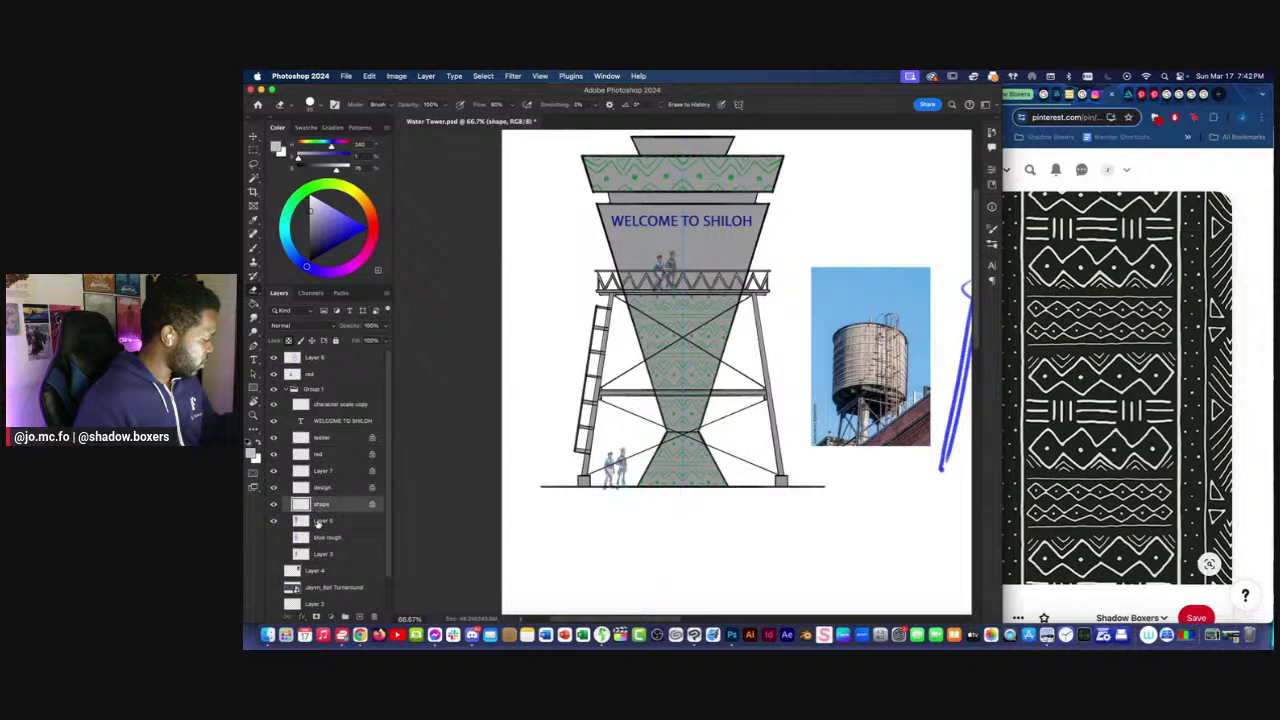
{"action": "left_click", "coordinate": [320, 521]}
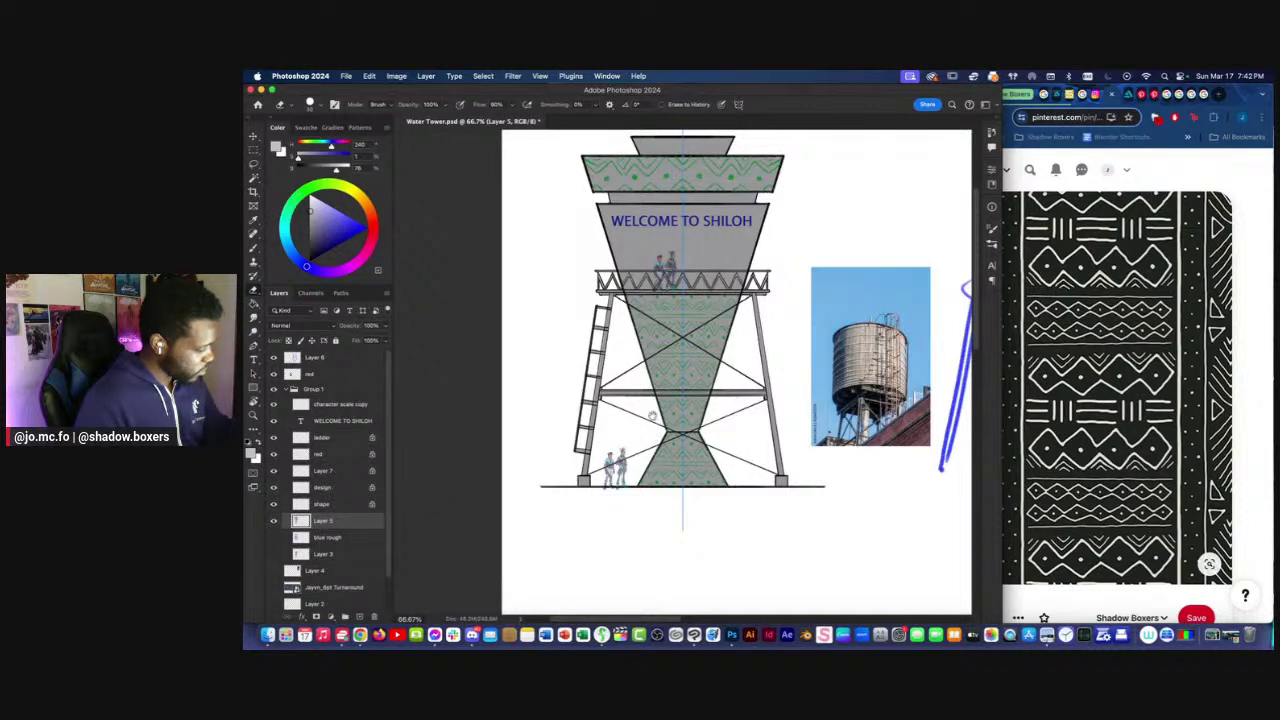
{"action": "scroll", "coordinate": [653, 418], "scroll_direction": "up", "scroll_amount": 2}
{"action": "key", "text": "b"}
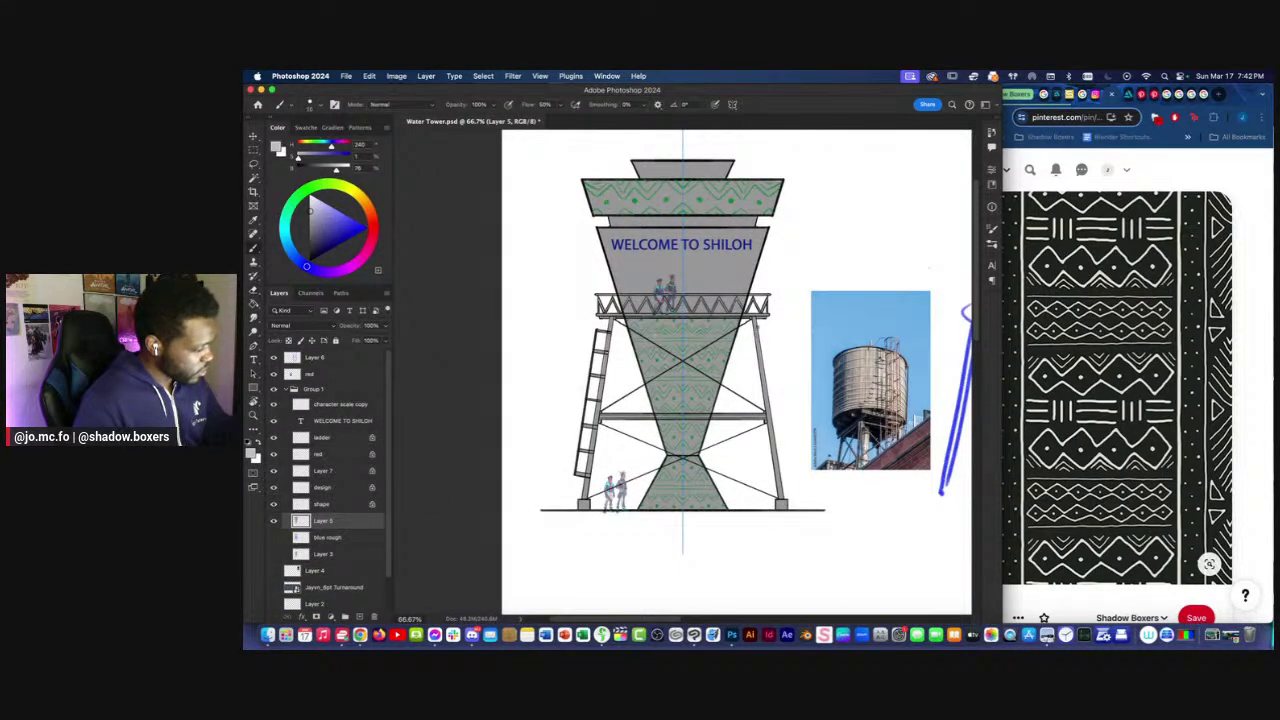
{"action": "left_click", "coordinate": [766, 406], "text": "alt"}
{"action": "key", "text": "]"}
{"action": "key", "text": "]"}
{"action": "key", "text": "]"}
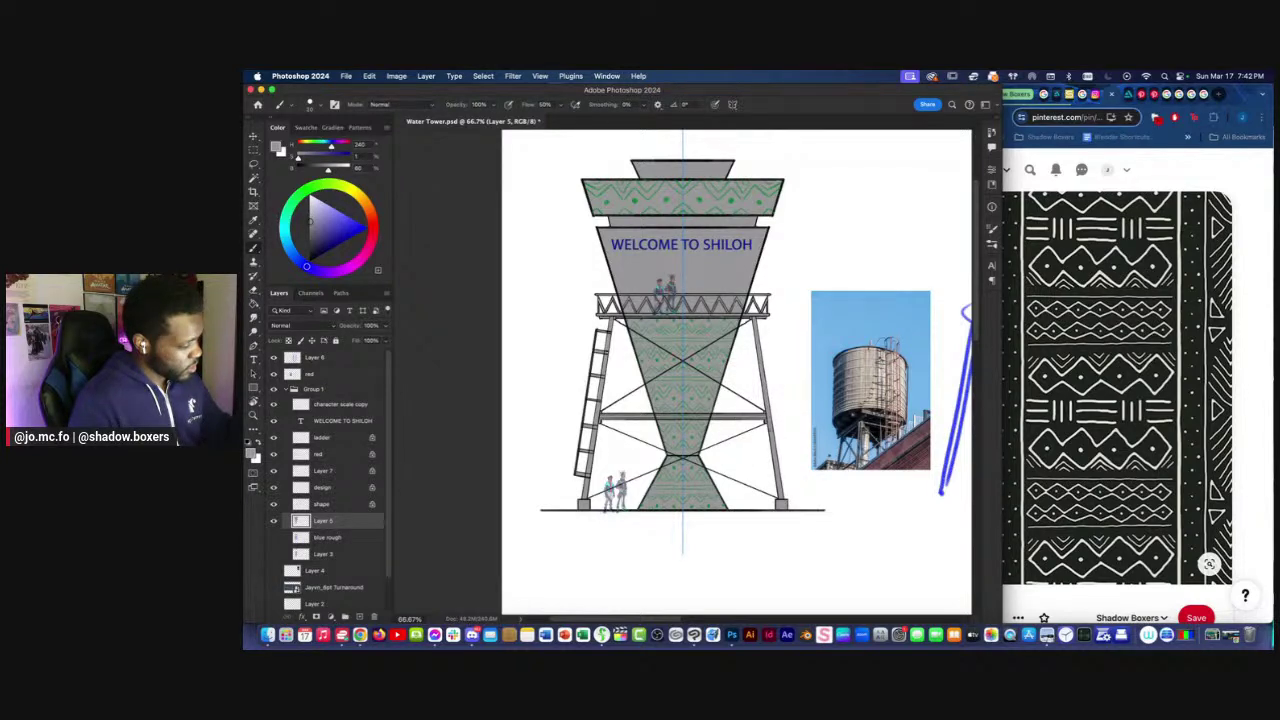
Lock the transparent pixels on Layer 5.
{"action": "scroll", "coordinate": [543, 366], "scroll_direction": "down", "scroll_amount": 5}
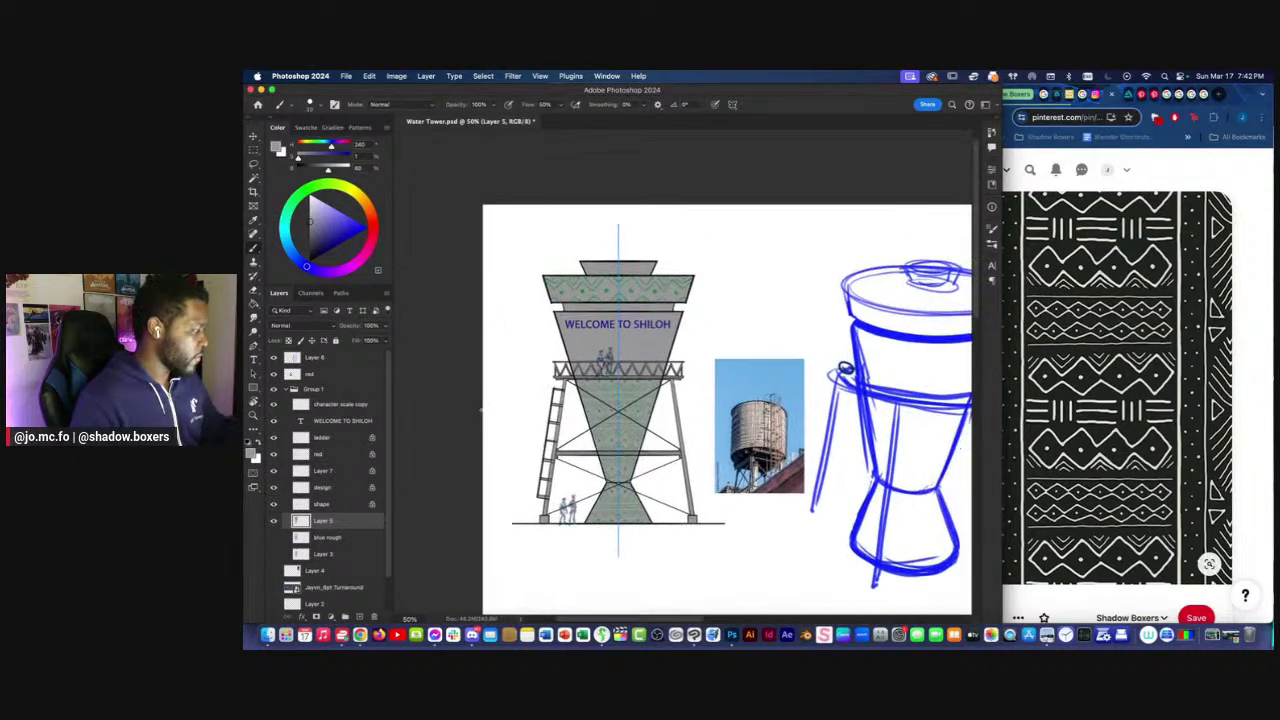
{"action": "key", "text": "super+="}
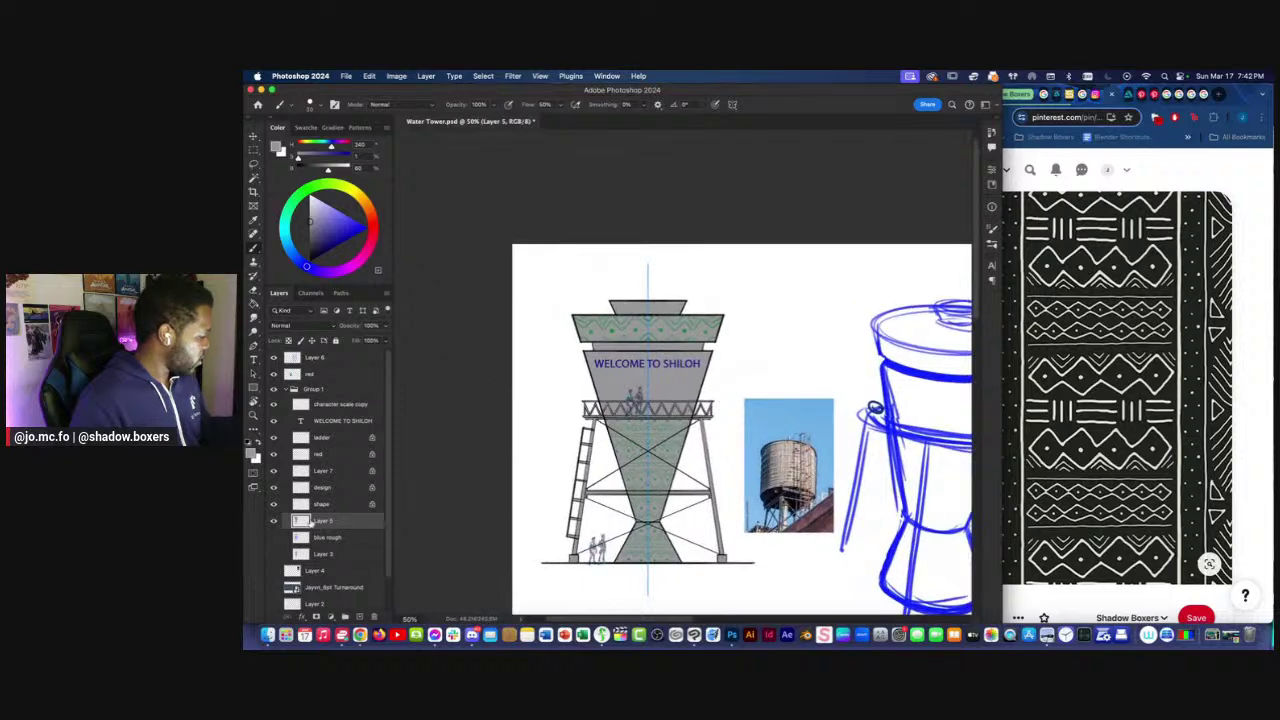
{"action": "key", "text": "super+="}
{"action": "left_click", "coordinate": [289, 340]}
Paint the tower's top cap and the recessed neck below the patterned band in a darker gray.
{"action": "left_click_drag", "start_coordinate": [313, 228], "coordinate": [307, 237]}
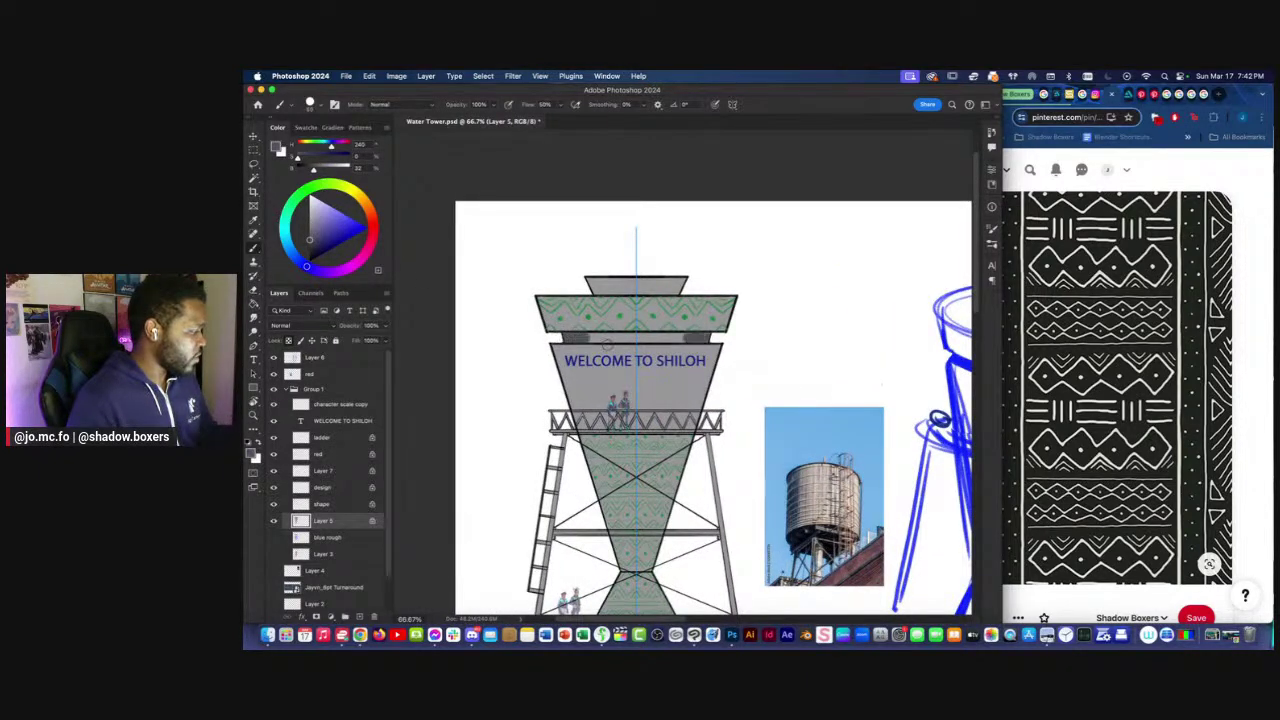
{"action": "mouse_move", "coordinate": [580, 283]}
{"action": "left_mouse_down"}
{"action": "mouse_move", "coordinate": [681, 313]}
{"action": "mouse_move", "coordinate": [677, 285]}
{"action": "mouse_move", "coordinate": [572, 288]}
{"action": "left_mouse_up"}
{"action": "left_click_drag", "start_coordinate": [563, 336], "coordinate": [712, 334]}
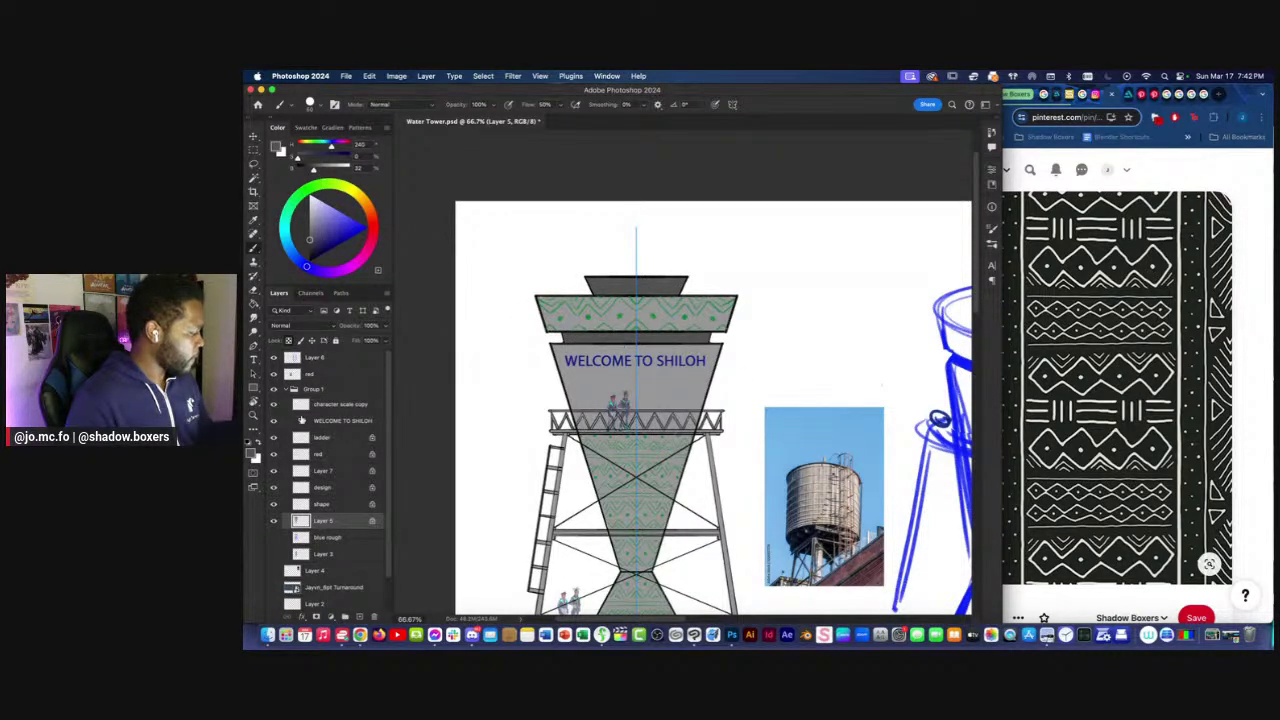
{"action": "key", "text": "super+equal"}
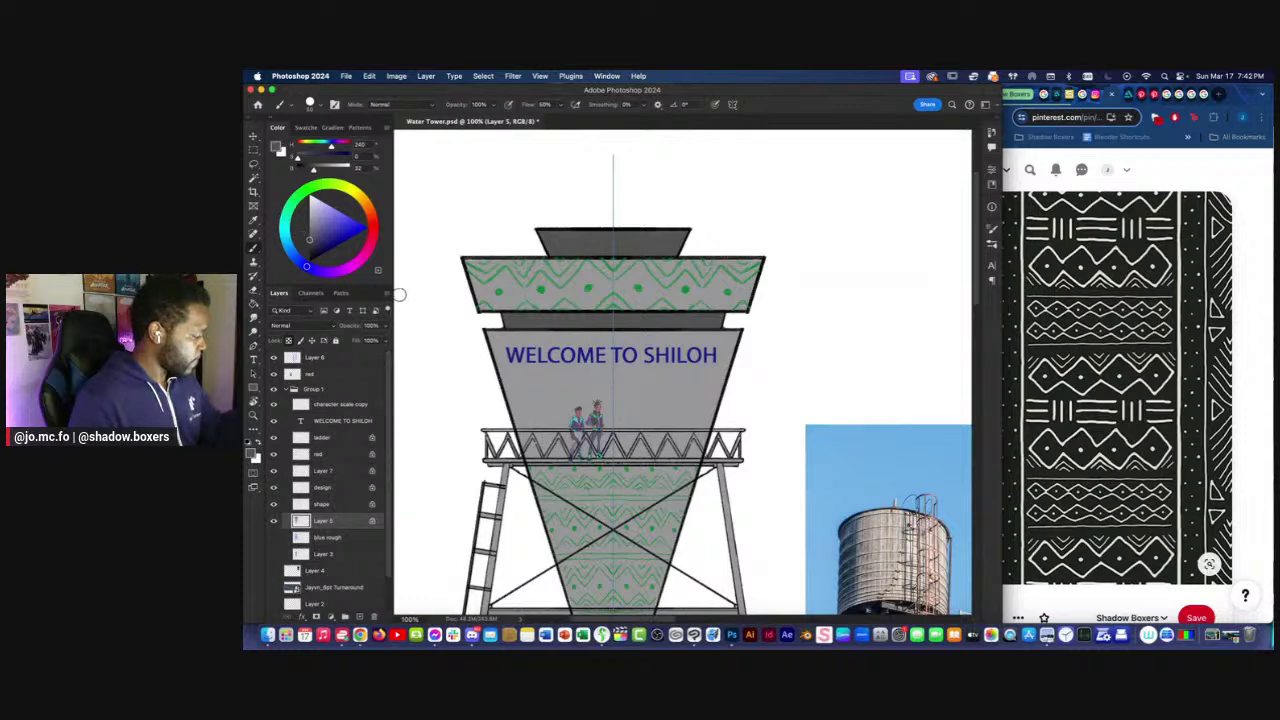
Unlock Layer 5's transparent pixels and paint a thin straight dark gray stroke along the patterned band's upper edge with a smaller brush.
{"action": "key", "text": "e"}
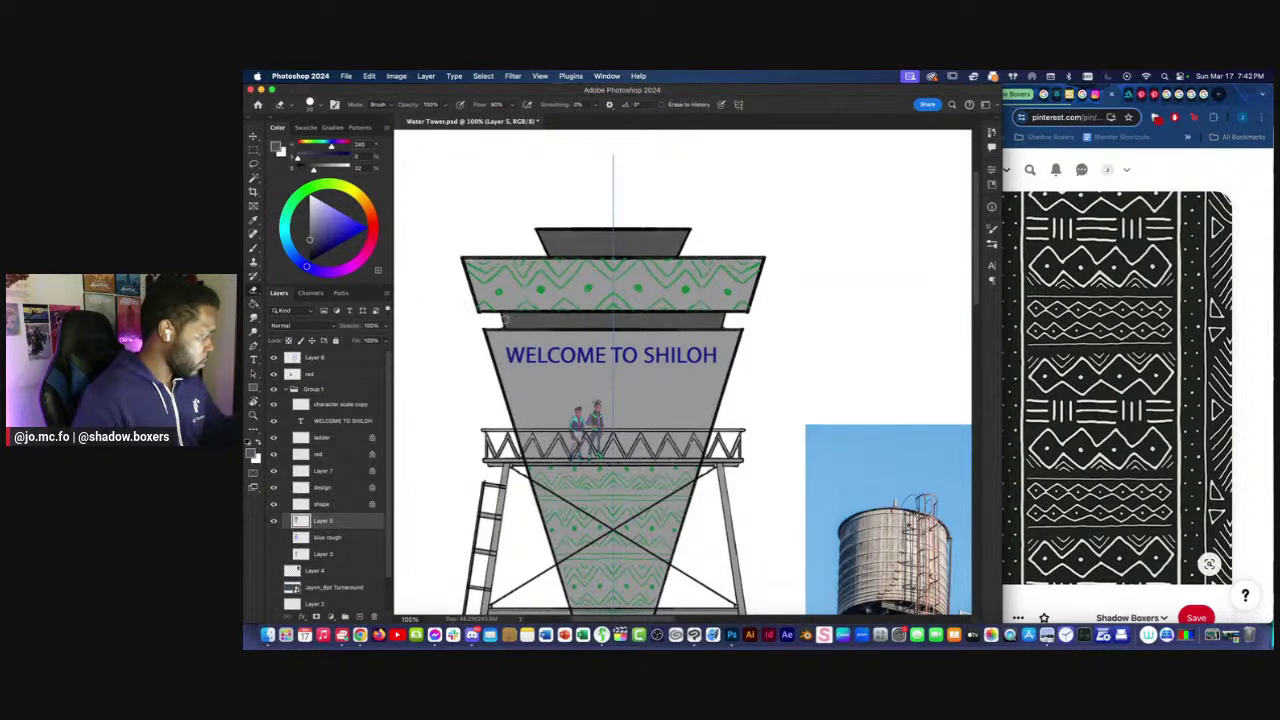
{"action": "key", "text": "super+minus"}
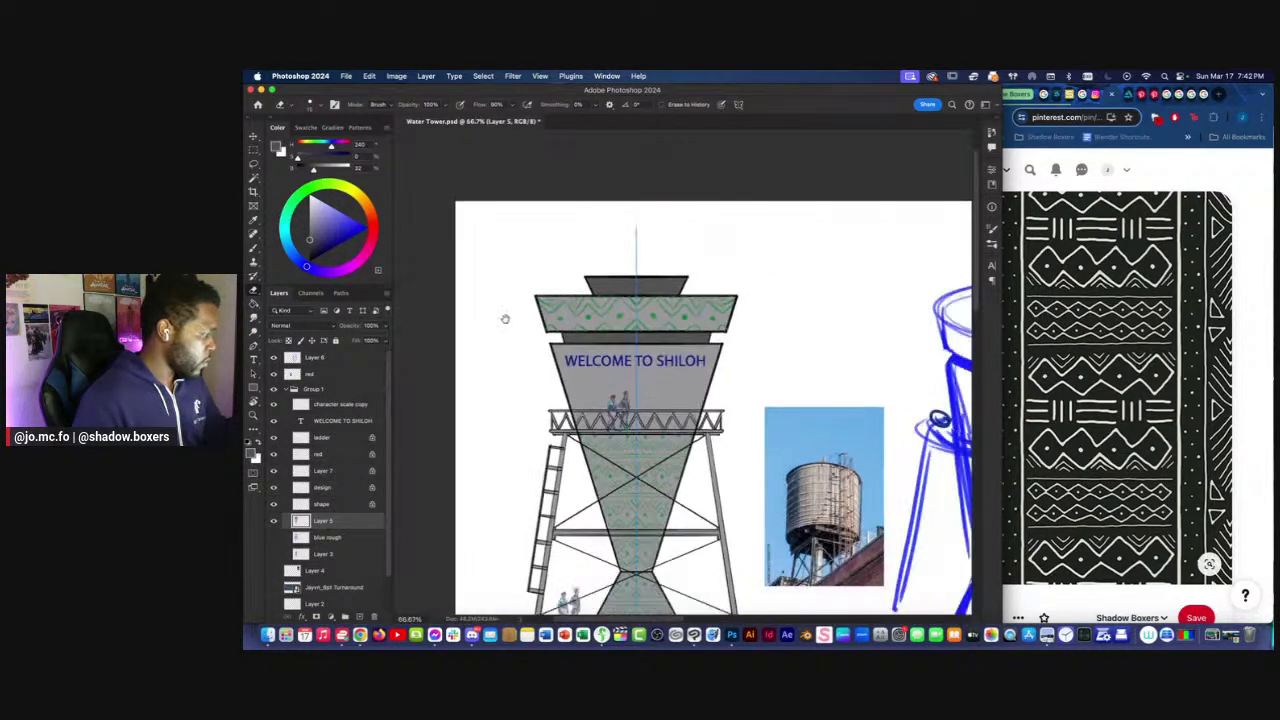
{"action": "key", "text": "b"}
{"action": "key", "text": "super+equal"}
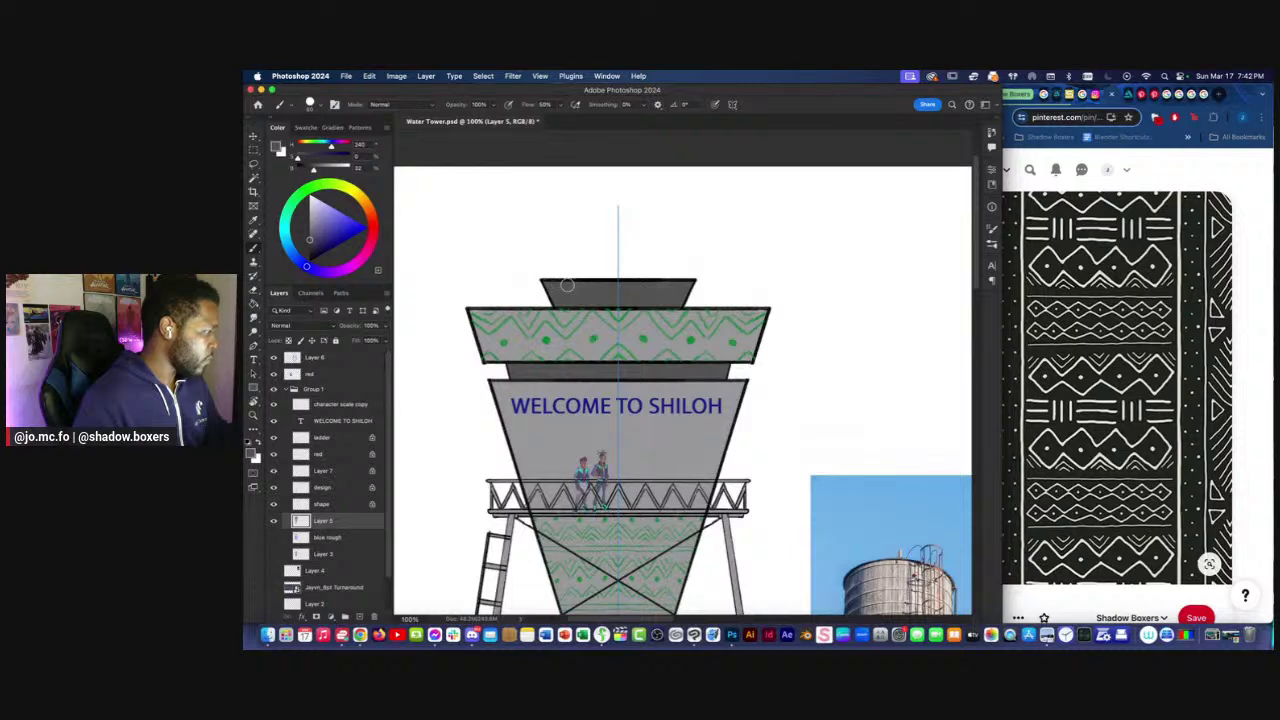
{"action": "key", "text": "["}
{"action": "key", "text": "["}
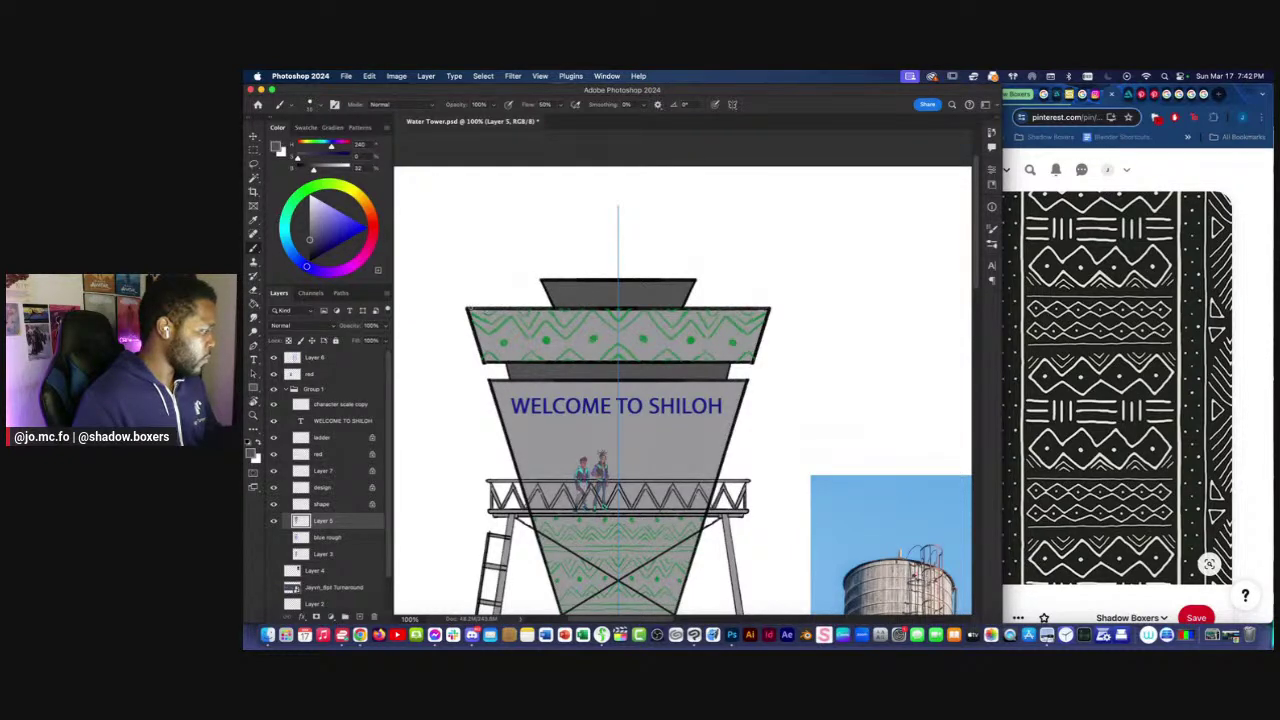
{"action": "left_click", "coordinate": [618, 308], "text": "shift"}
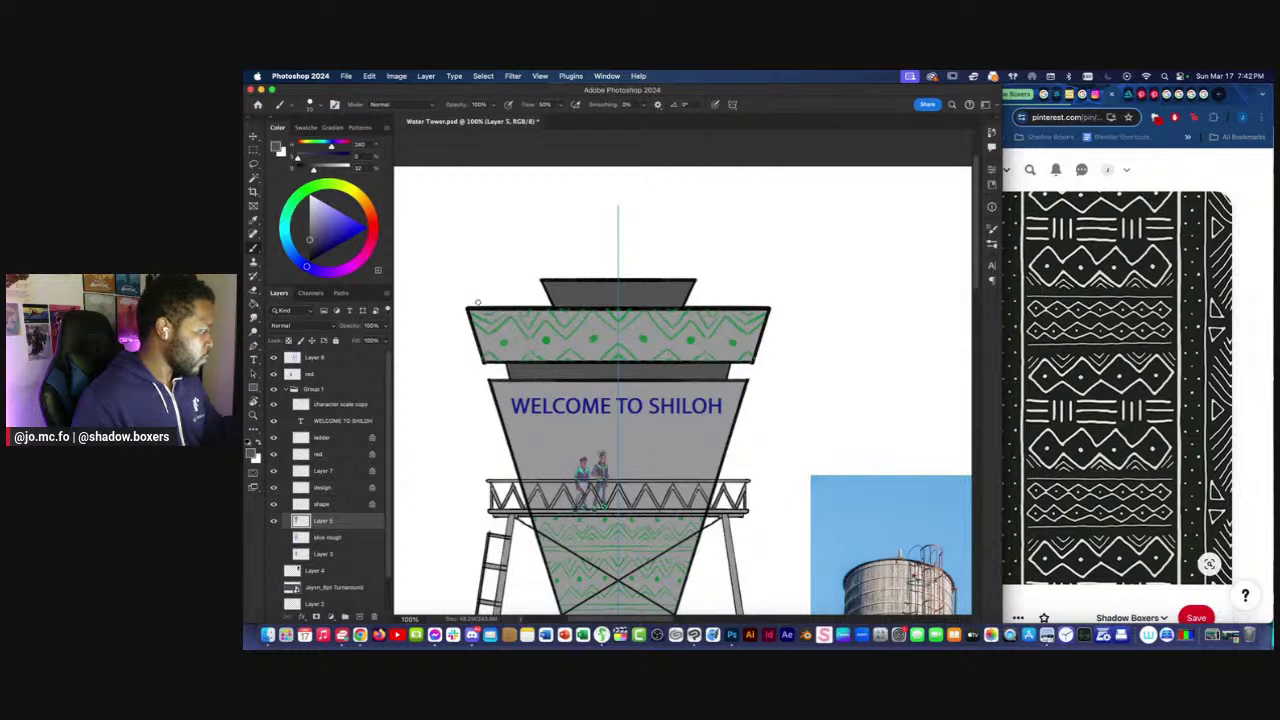
Sample the patterned band's lighter gray for painting and lock the transparent pixels on Layer 5.
{"action": "left_click", "coordinate": [490, 322], "text": "alt"}
{"action": "left_click", "coordinate": [289, 341]}
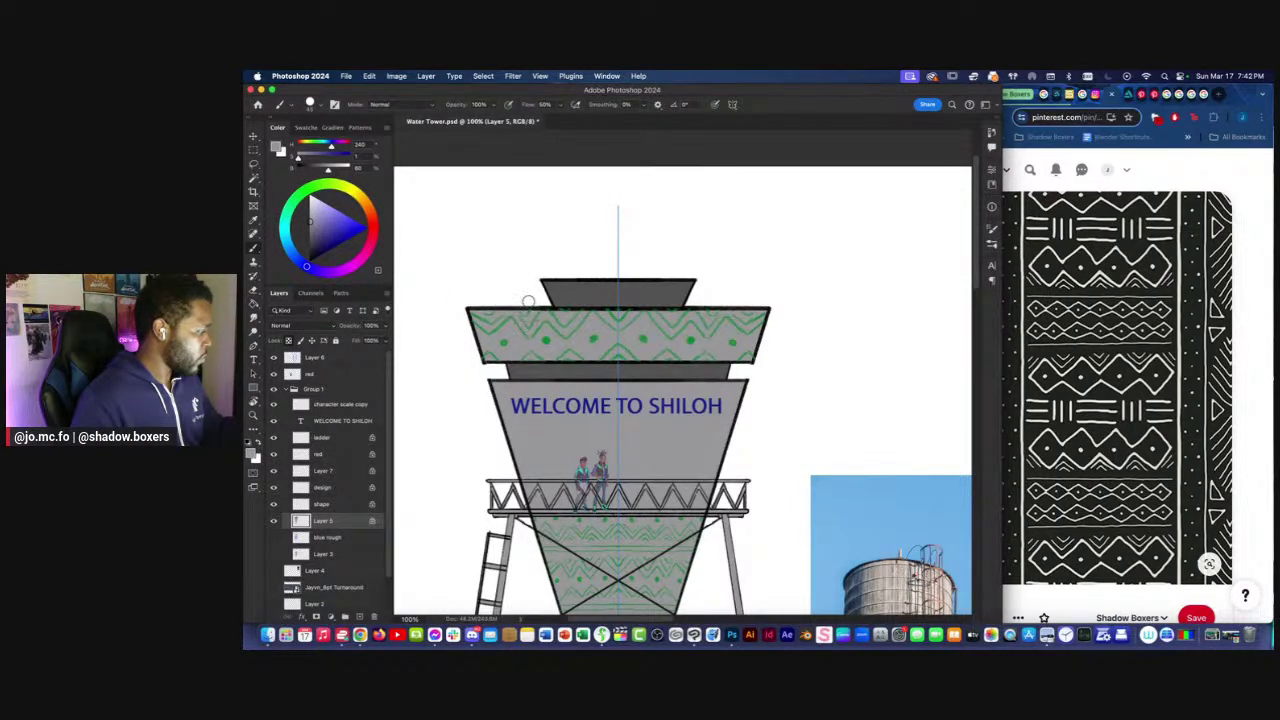
{"action": "scroll", "coordinate": [548, 312], "scroll_direction": "down", "scroll_amount": 5}
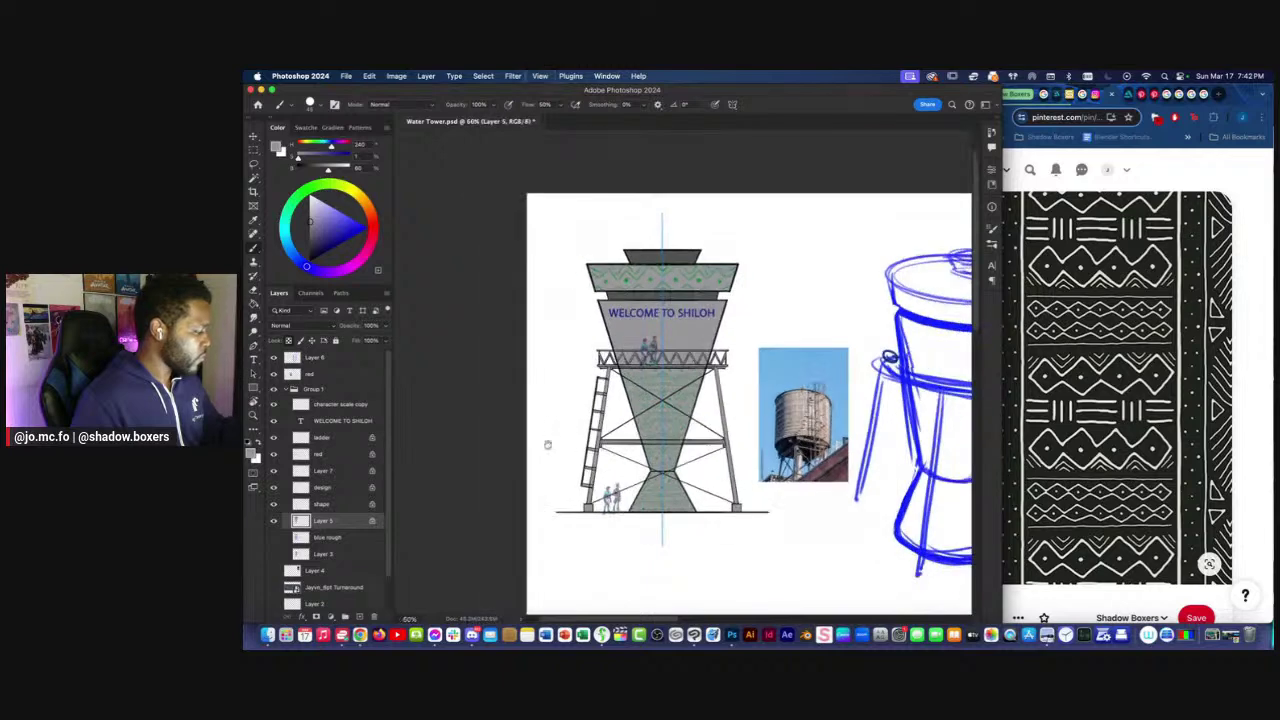
{"action": "left_click_drag", "start_coordinate": [551, 437], "coordinate": [562, 396]}
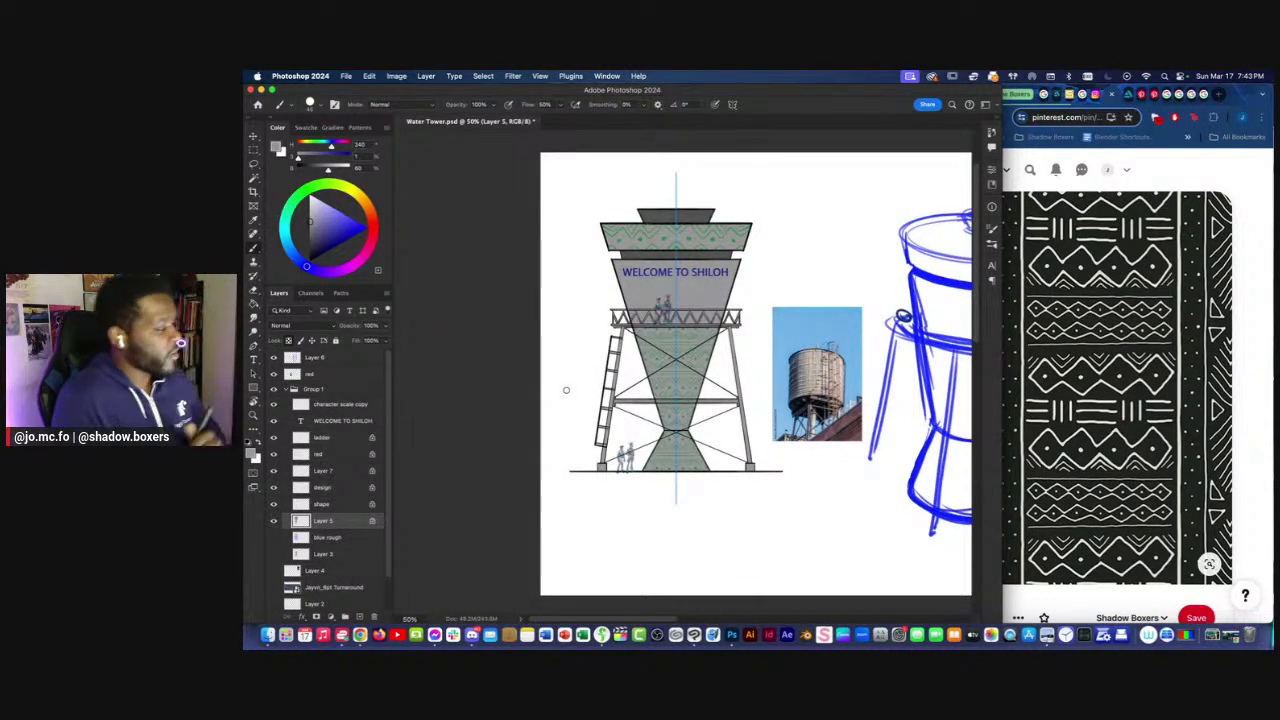
{"action": "key", "text": "super+minus"}
{"action": "key", "text": "super+plus"}
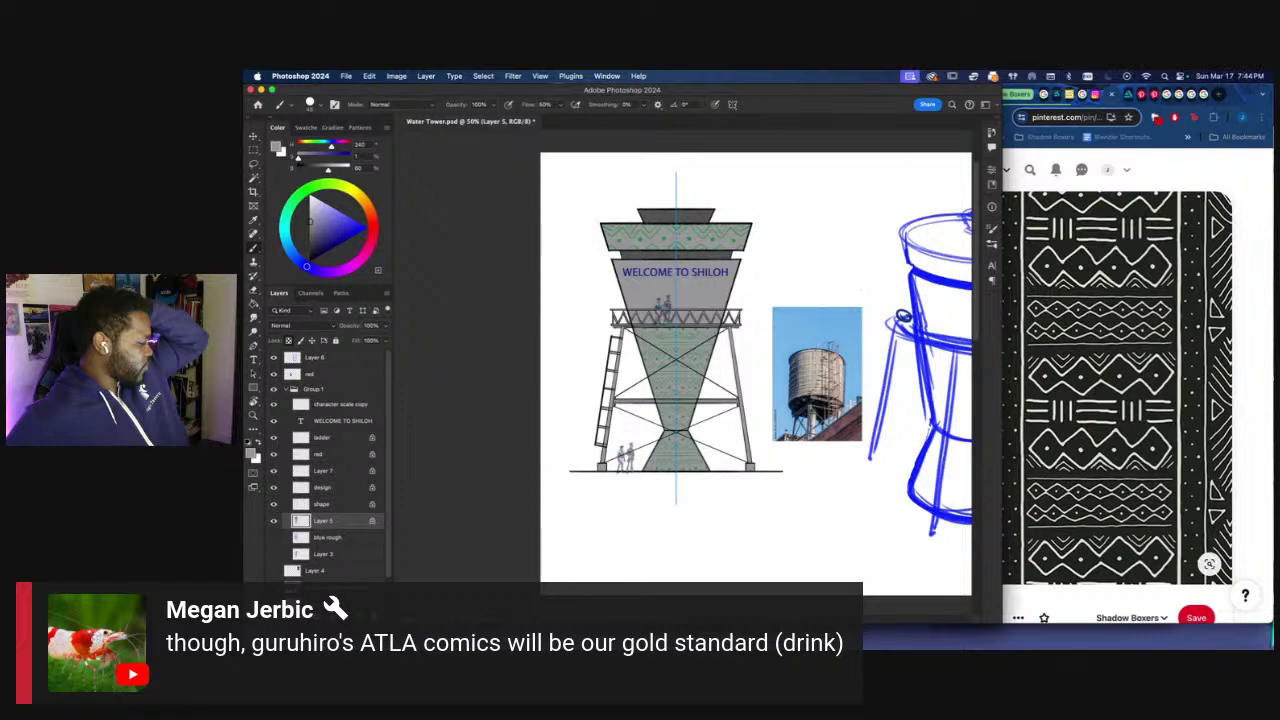
Switch to Finder and preview ATLA - The Search, Part 1.pdf from the Avatar Artbooks folder in Art Books.
{"action": "left_click", "coordinate": [290, 616]}
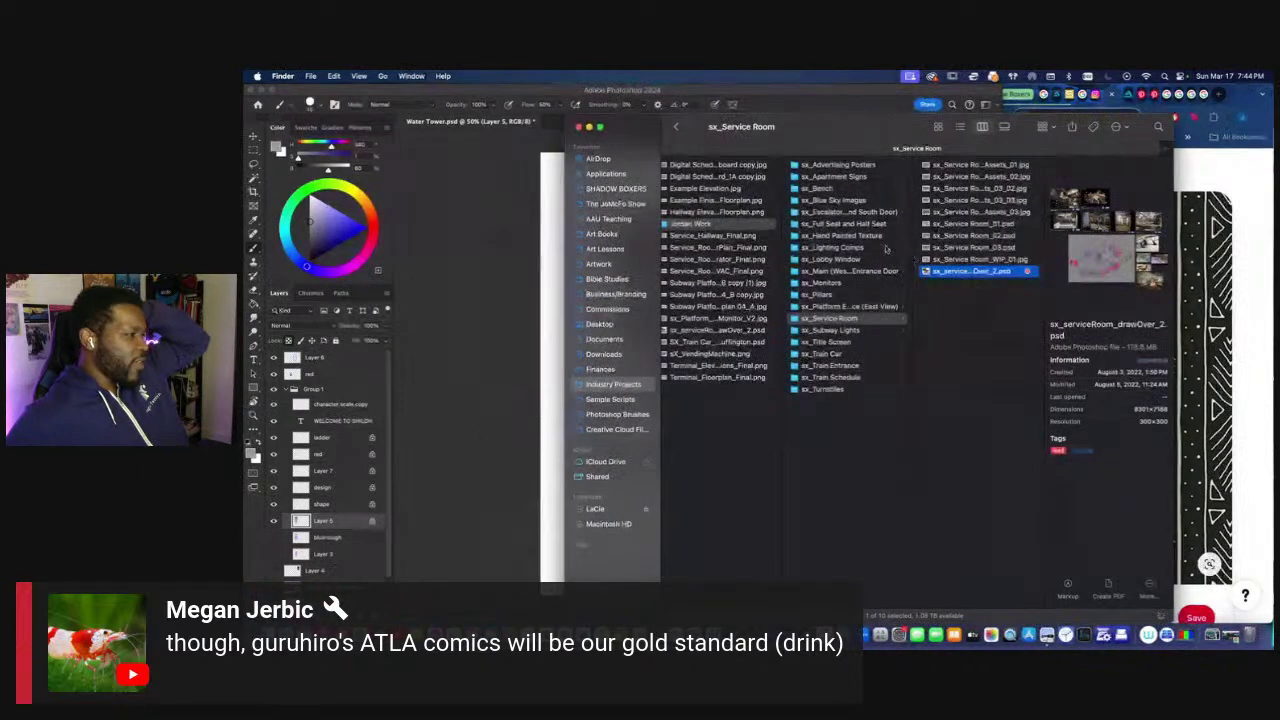
{"action": "scroll", "coordinate": [866, 280], "scroll_direction": "left", "scroll_amount": 5}
{"action": "left_click", "coordinate": [607, 188]}
{"action": "left_click", "coordinate": [608, 203]}
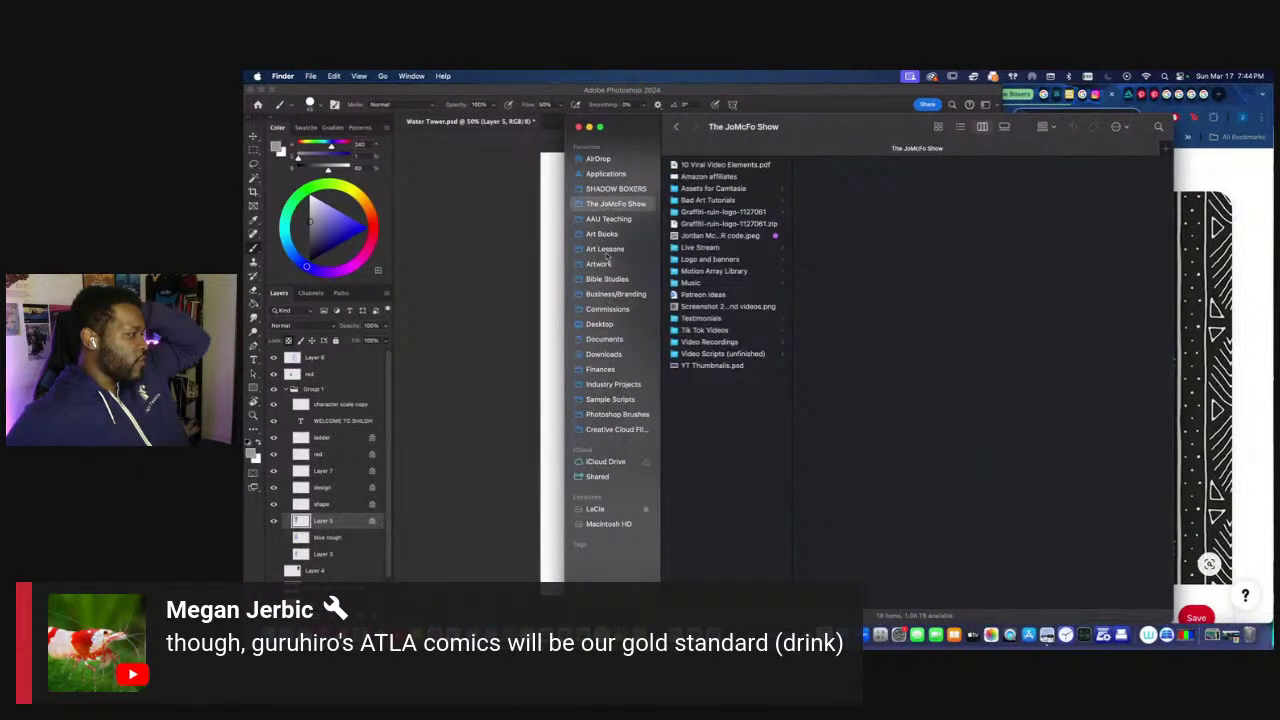
{"action": "left_click", "coordinate": [604, 234]}
{"action": "left_click", "coordinate": [736, 248]}
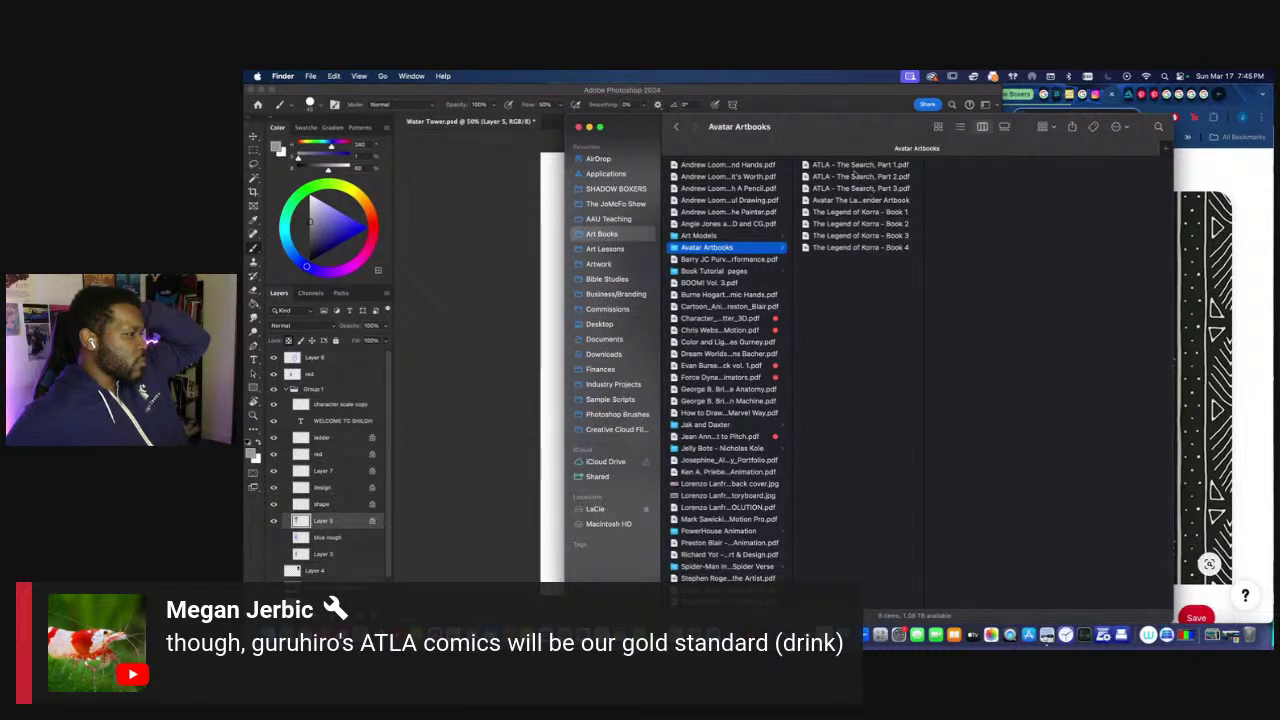
{"action": "left_click", "coordinate": [852, 166]}
{"action": "key", "text": "space"}
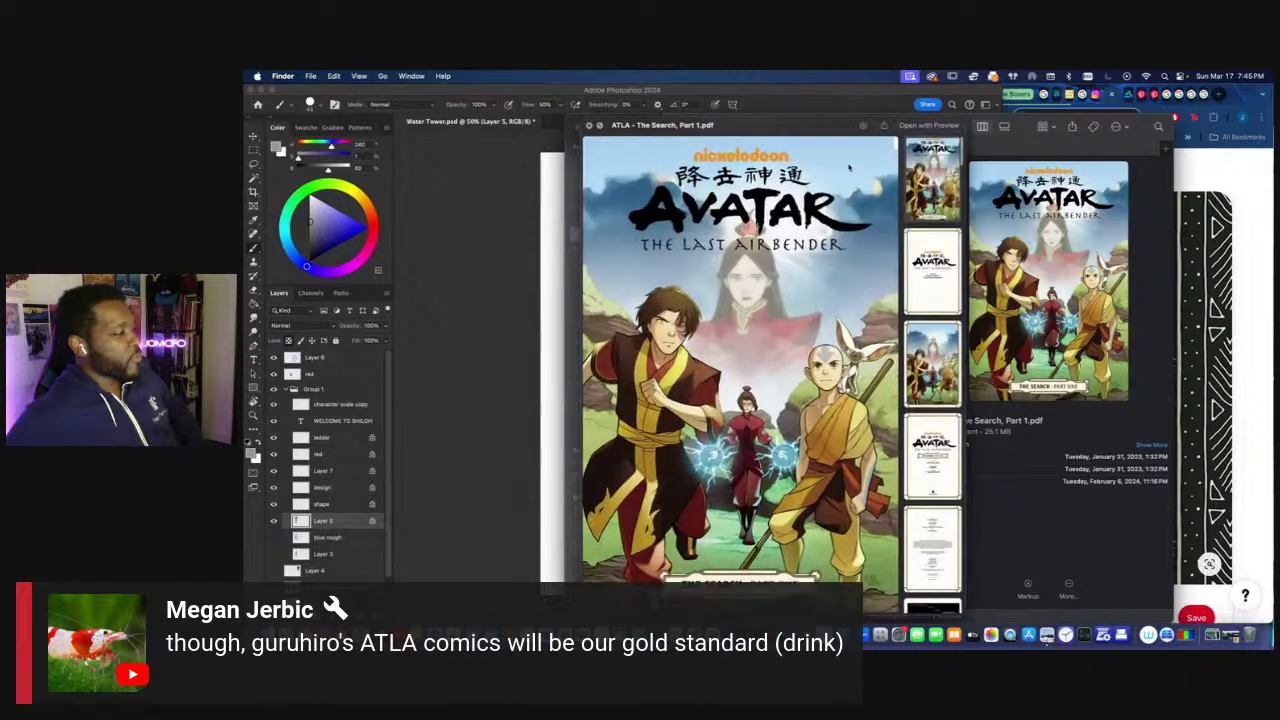
Look through several comic pages in the quick preview of ATLA - The Search, Part 1.pdf and close it.
{"action": "scroll", "coordinate": [933, 394], "scroll_direction": "down", "scroll_amount": 10}
{"action": "left_click", "coordinate": [933, 394]}
{"action": "scroll", "coordinate": [933, 400], "scroll_direction": "down", "scroll_amount": 2}
{"action": "left_click", "coordinate": [935, 393]}
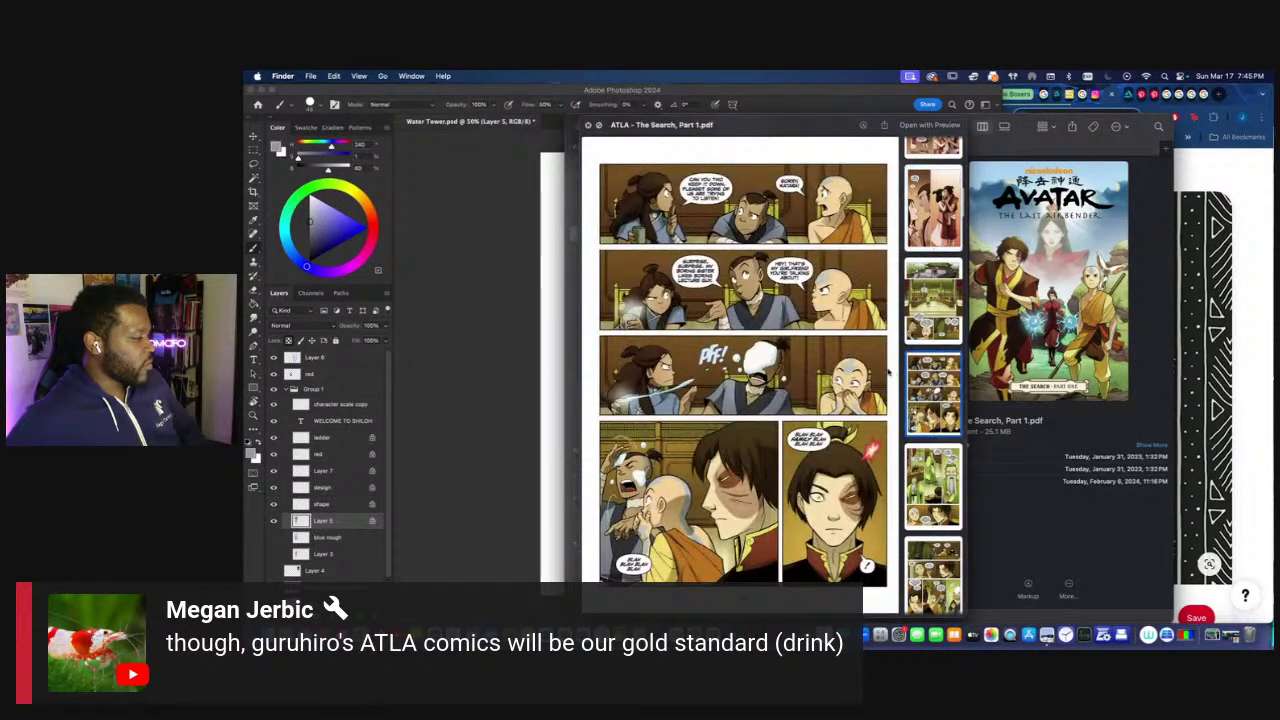
{"action": "scroll", "coordinate": [888, 372], "scroll_direction": "down", "scroll_amount": 5}
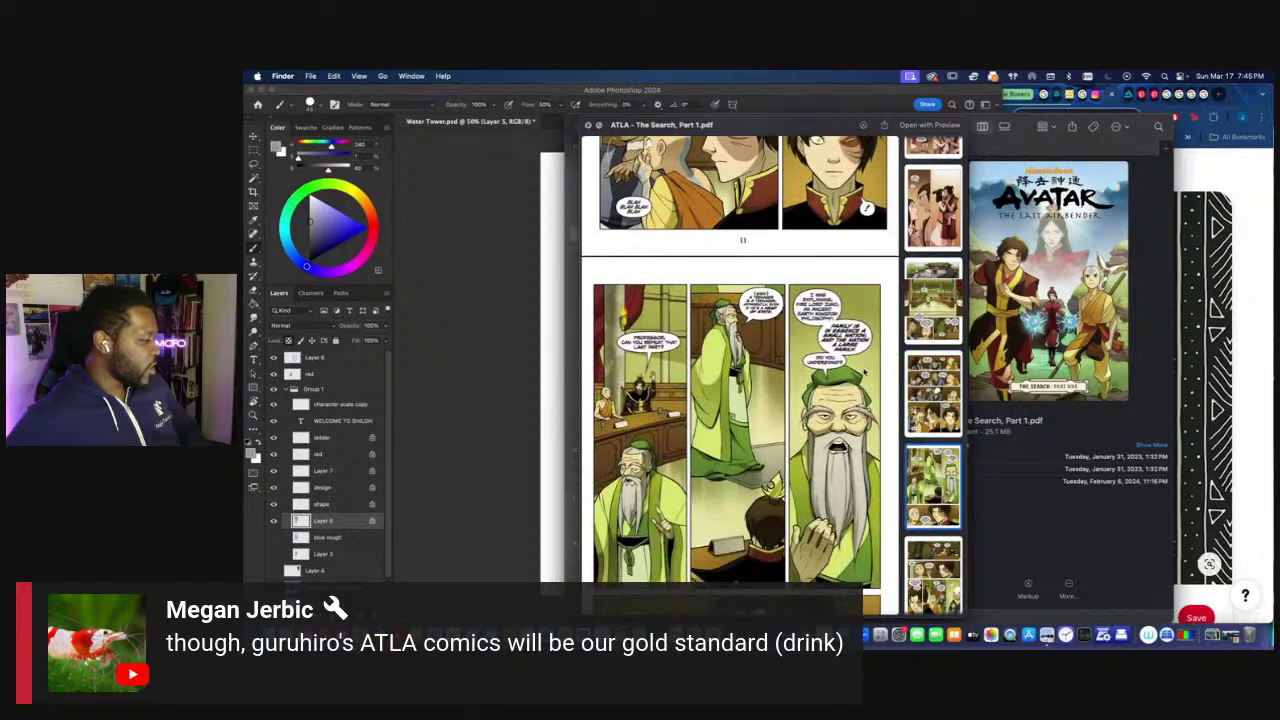
{"action": "scroll", "coordinate": [865, 373], "scroll_direction": "down", "scroll_amount": 2}
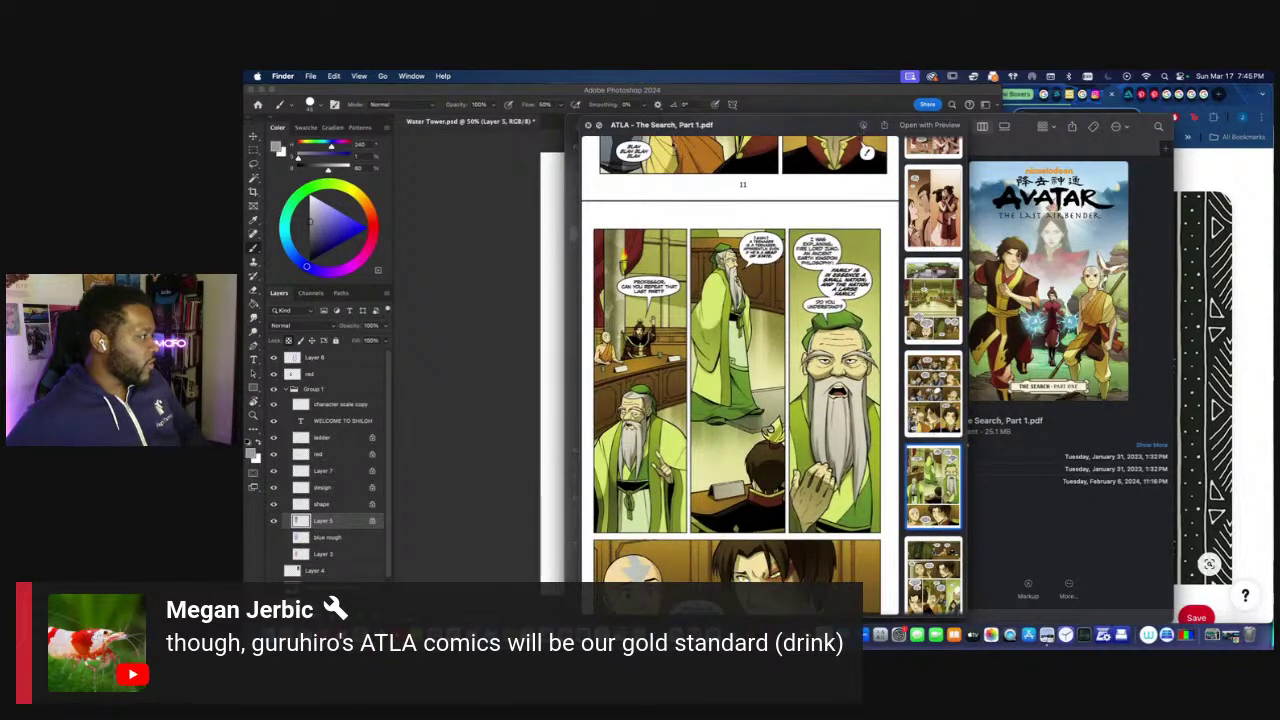
{"action": "key", "text": "space"}
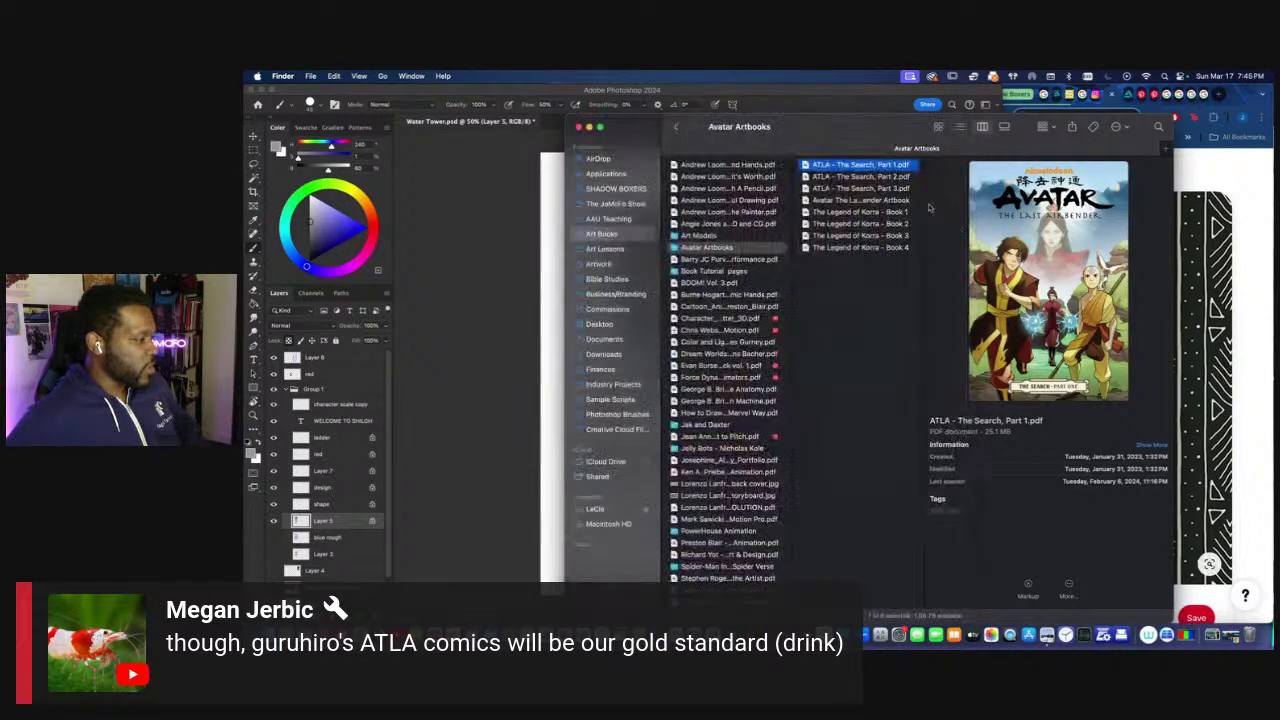
Open ATLA - The Search, Part 1.pdf in Preview, widen its window beside the water tower document and enlarge the village scene page.
{"action": "double_click", "coordinate": [858, 166]}
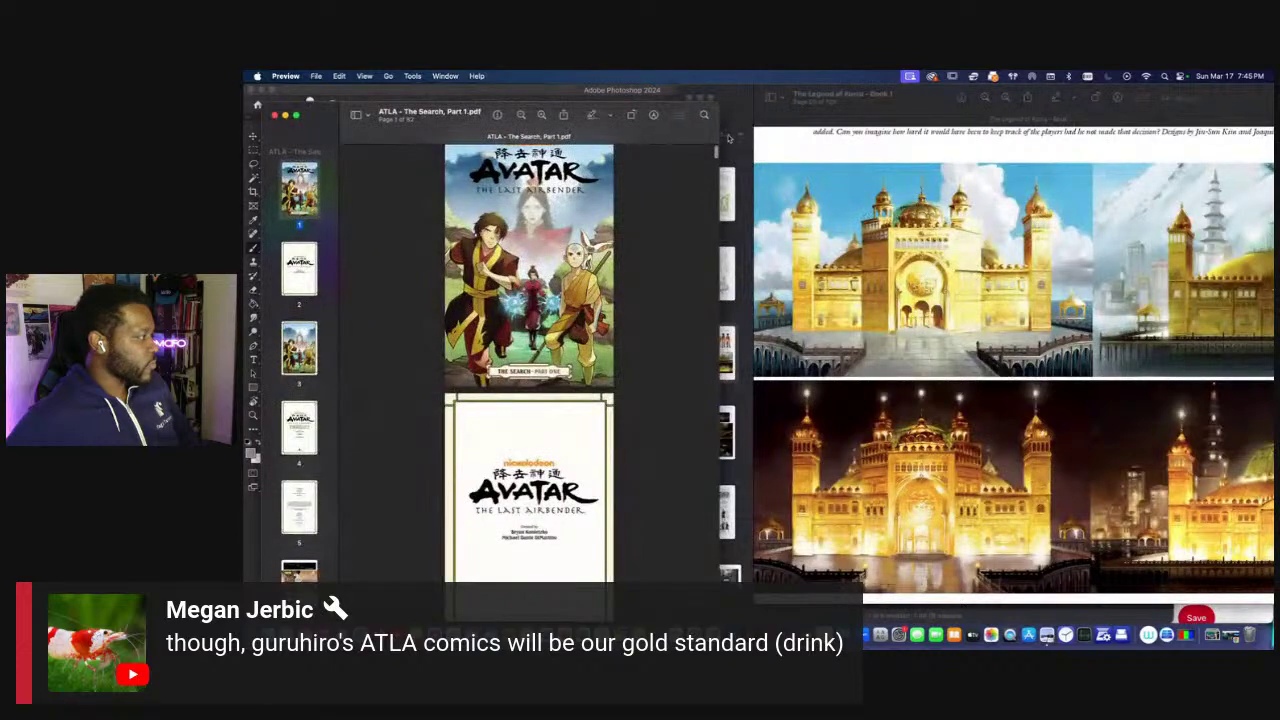
{"action": "left_click", "coordinate": [542, 115]}
{"action": "left_click", "coordinate": [542, 115]}
{"action": "left_click_drag", "start_coordinate": [555, 112], "coordinate": [1069, 98]}
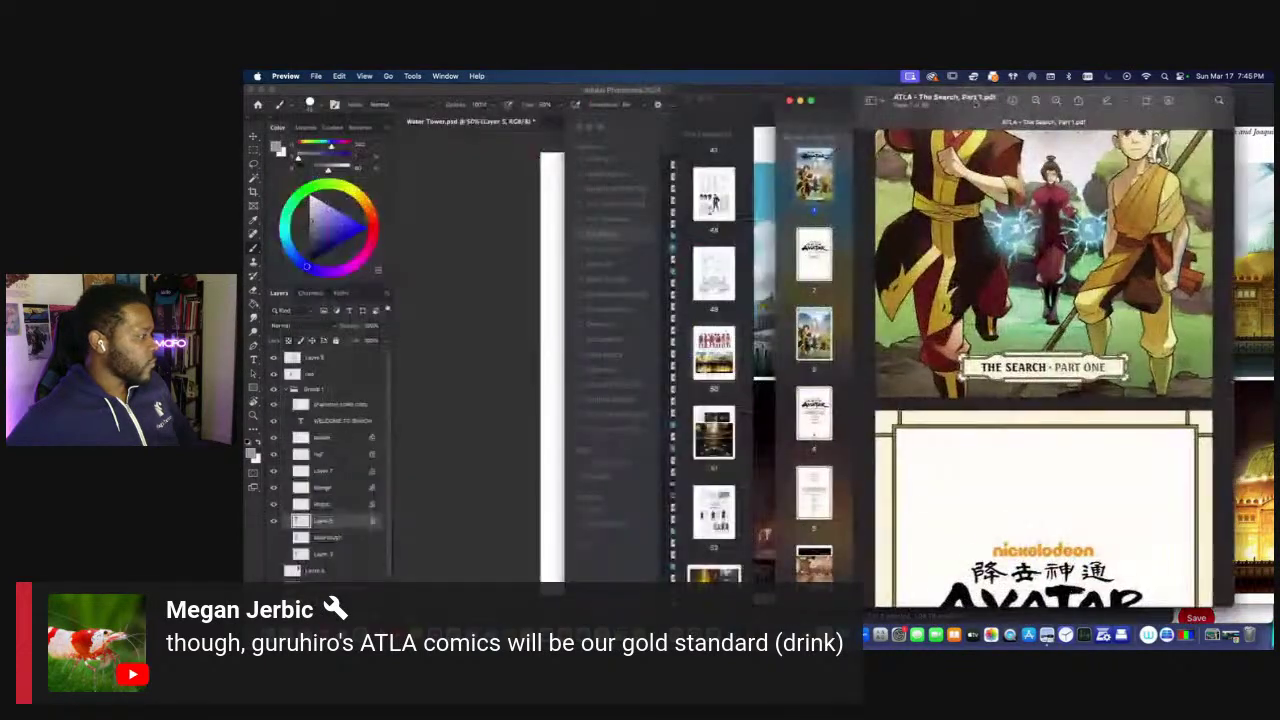
{"action": "scroll", "coordinate": [1069, 328], "scroll_direction": "down", "scroll_amount": 3}
{"action": "scroll", "coordinate": [1069, 328], "scroll_direction": "down", "scroll_amount": 10}
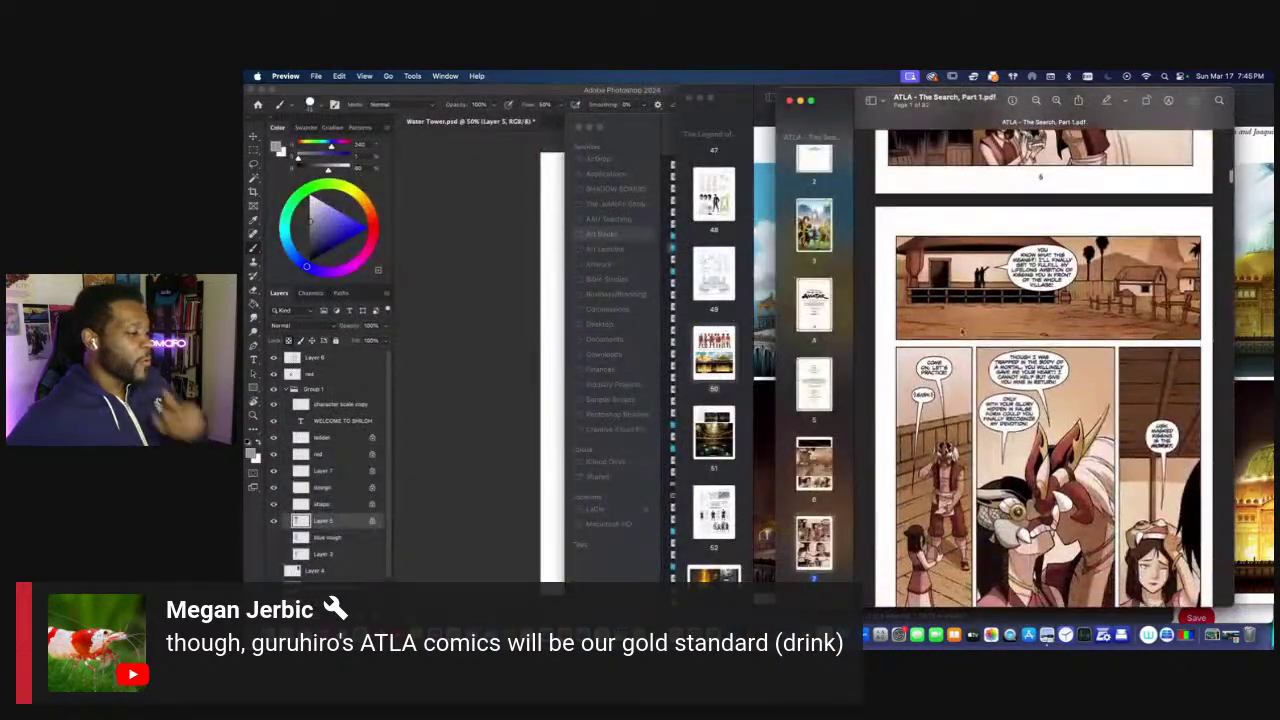
{"action": "left_click_drag", "start_coordinate": [786, 323], "coordinate": [577, 308]}
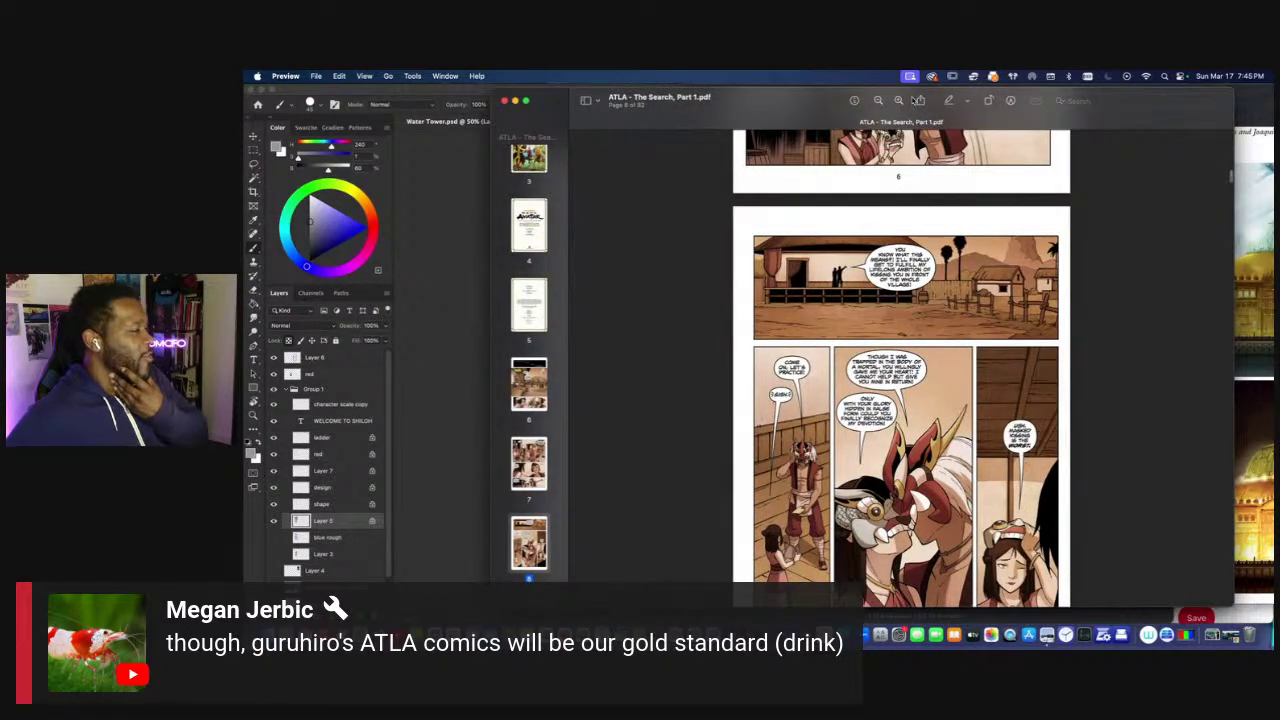
{"action": "left_click", "coordinate": [899, 101]}
Examine the comic's village, Yu Dao city and council hall panels through page 11 as a reference for background line work and coloring.
{"action": "scroll", "coordinate": [976, 265], "scroll_direction": "up", "scroll_amount": 3}
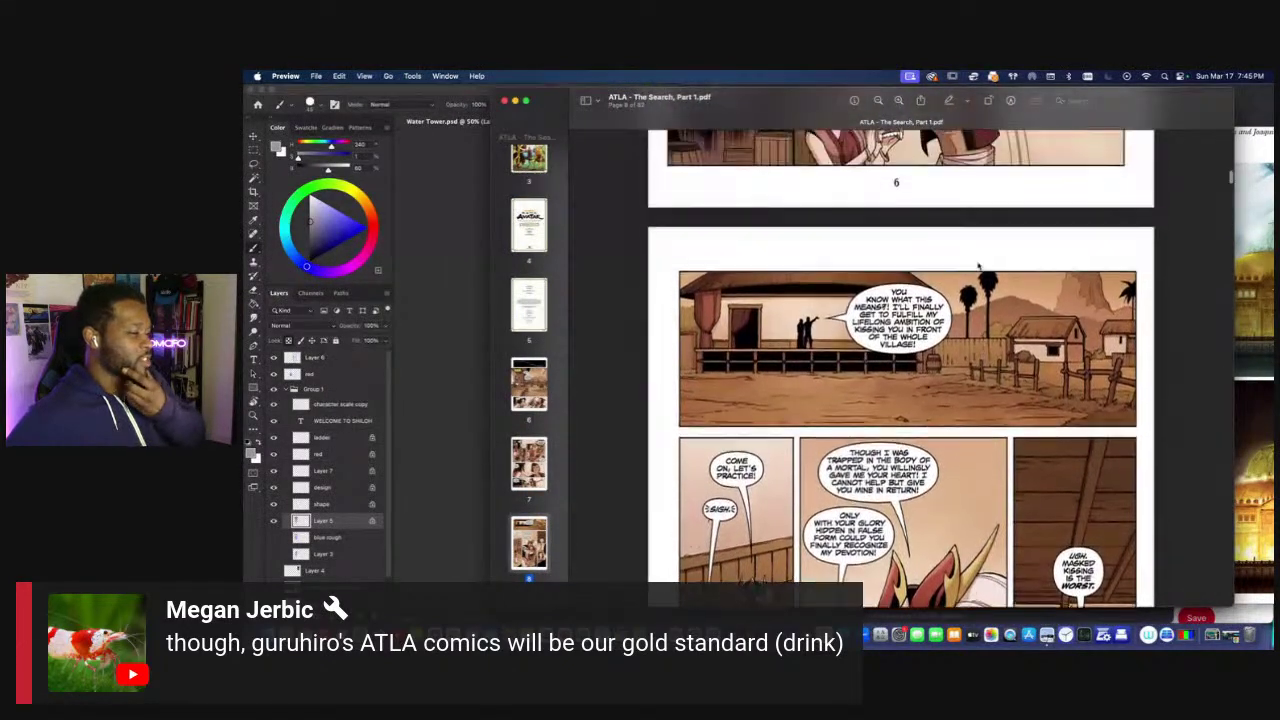
{"action": "scroll", "coordinate": [976, 267], "scroll_direction": "down", "scroll_amount": 1}
{"action": "scroll", "coordinate": [976, 267], "scroll_direction": "down", "scroll_amount": 3}
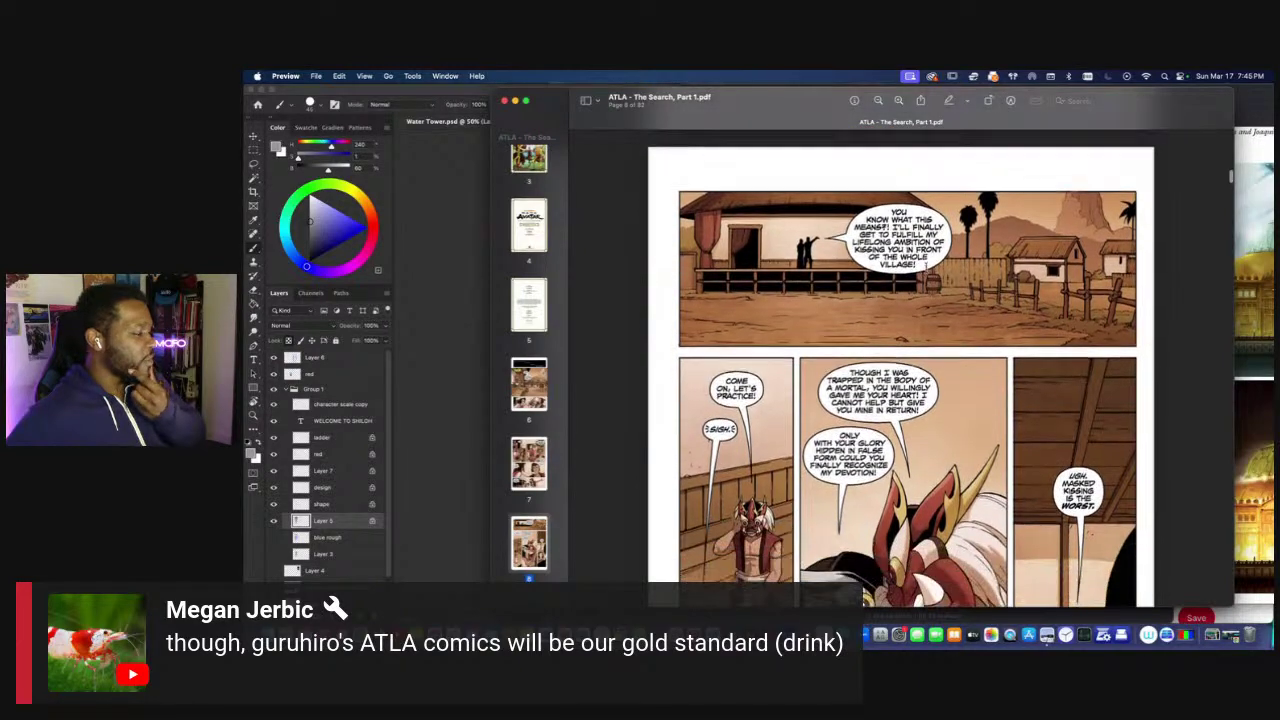
{"action": "scroll", "coordinate": [901, 350], "scroll_direction": "down", "scroll_amount": 10}
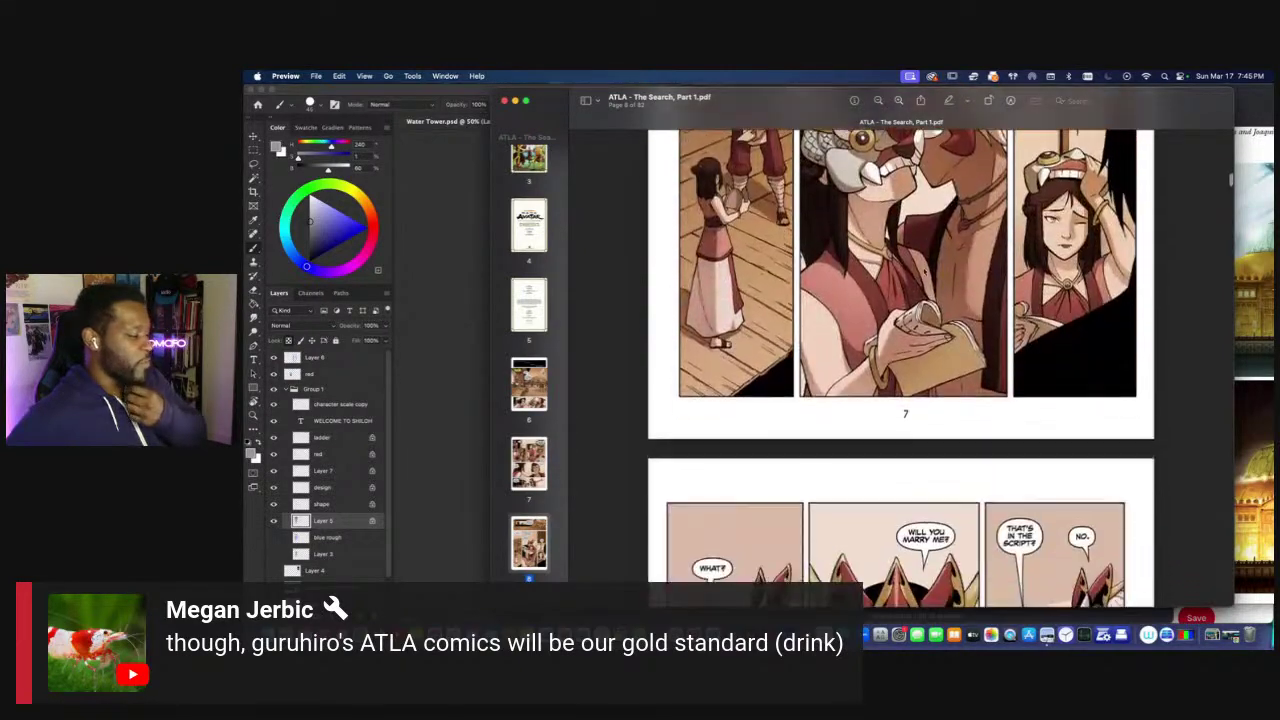
{"action": "scroll", "coordinate": [924, 271], "scroll_direction": "down", "scroll_amount": 15}
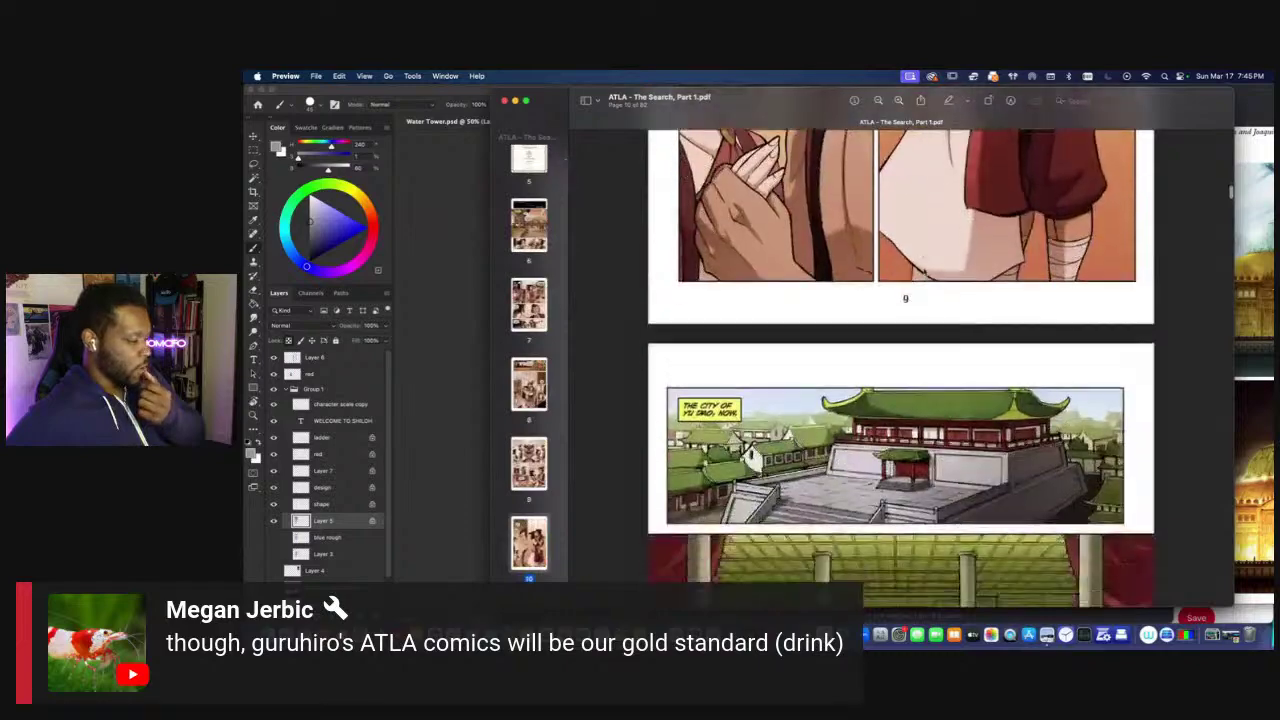
{"action": "scroll", "coordinate": [924, 272], "scroll_direction": "down", "scroll_amount": 5}
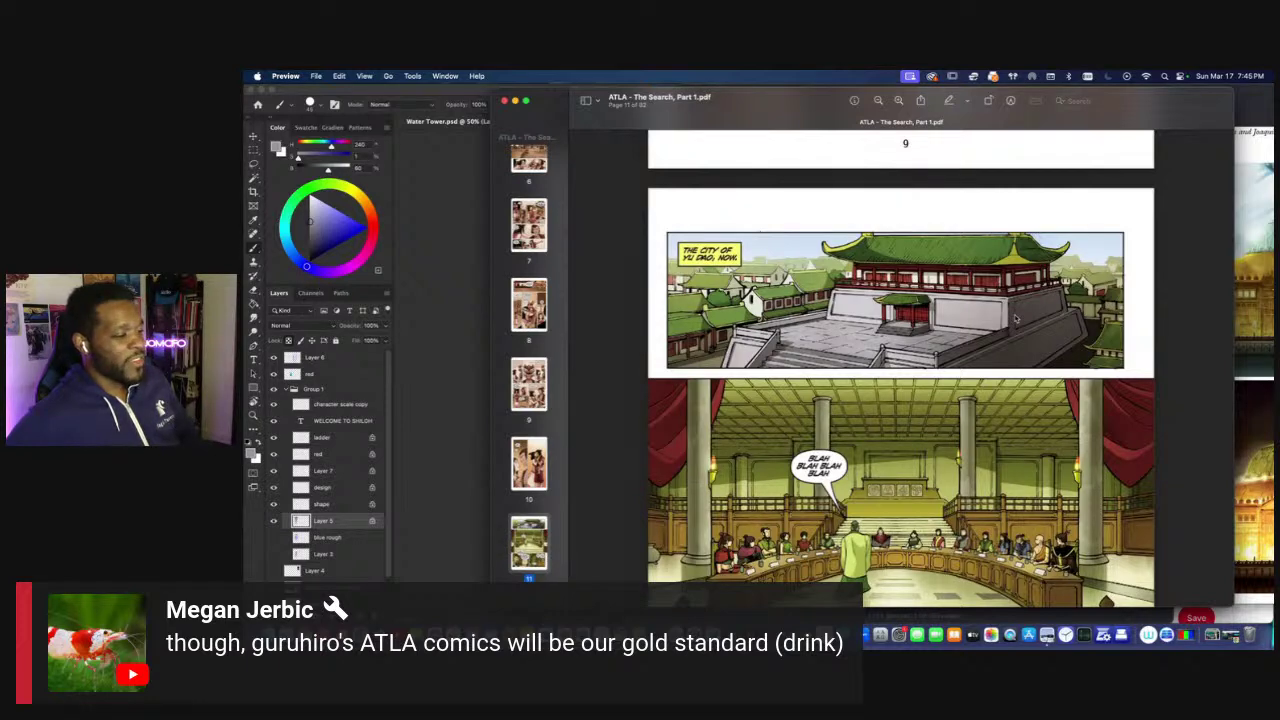
{"action": "scroll", "coordinate": [1015, 319], "scroll_direction": "down", "scroll_amount": 2}
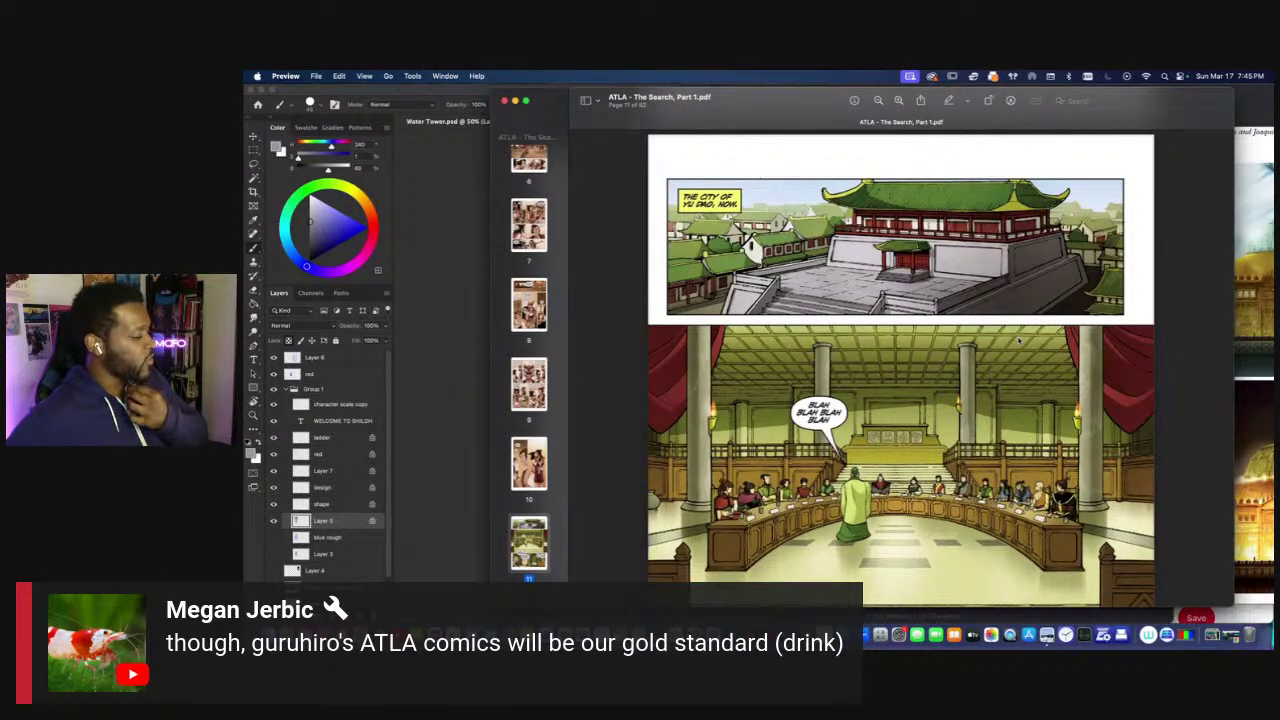
{"action": "scroll", "coordinate": [1018, 341], "scroll_direction": "down", "scroll_amount": 2}
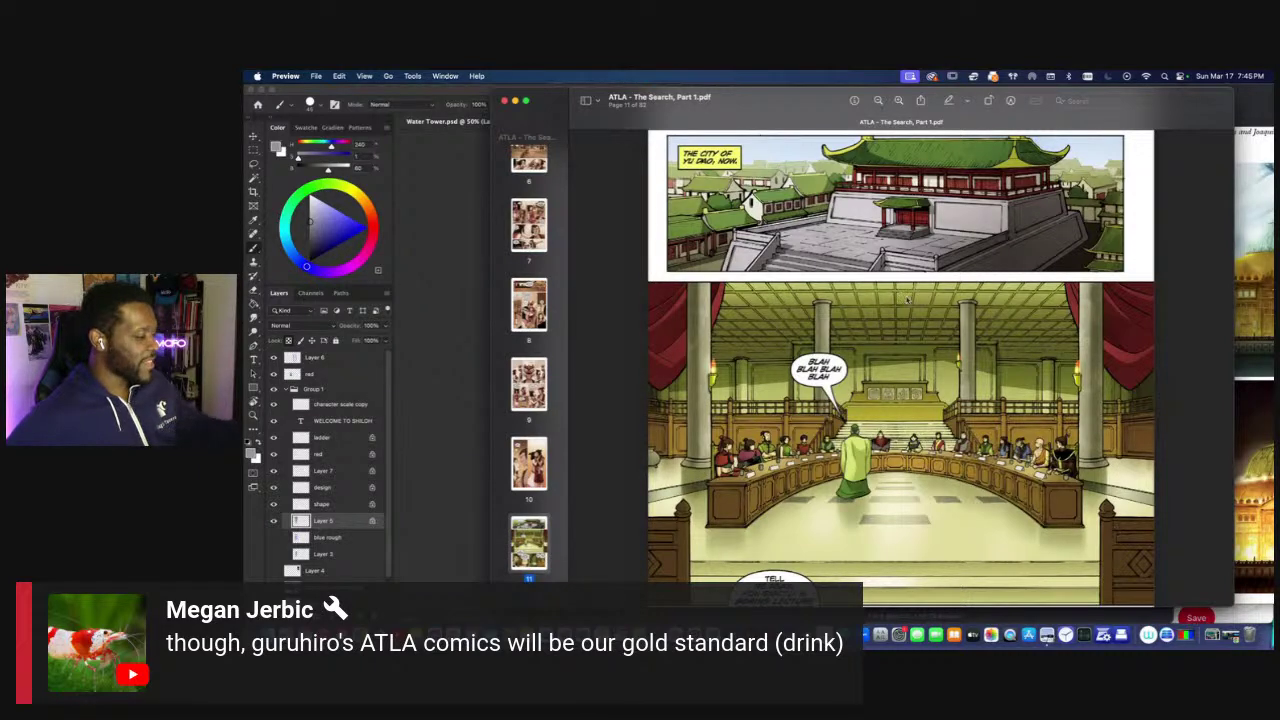
{"action": "scroll", "coordinate": [947, 574], "scroll_direction": "down", "scroll_amount": 3}
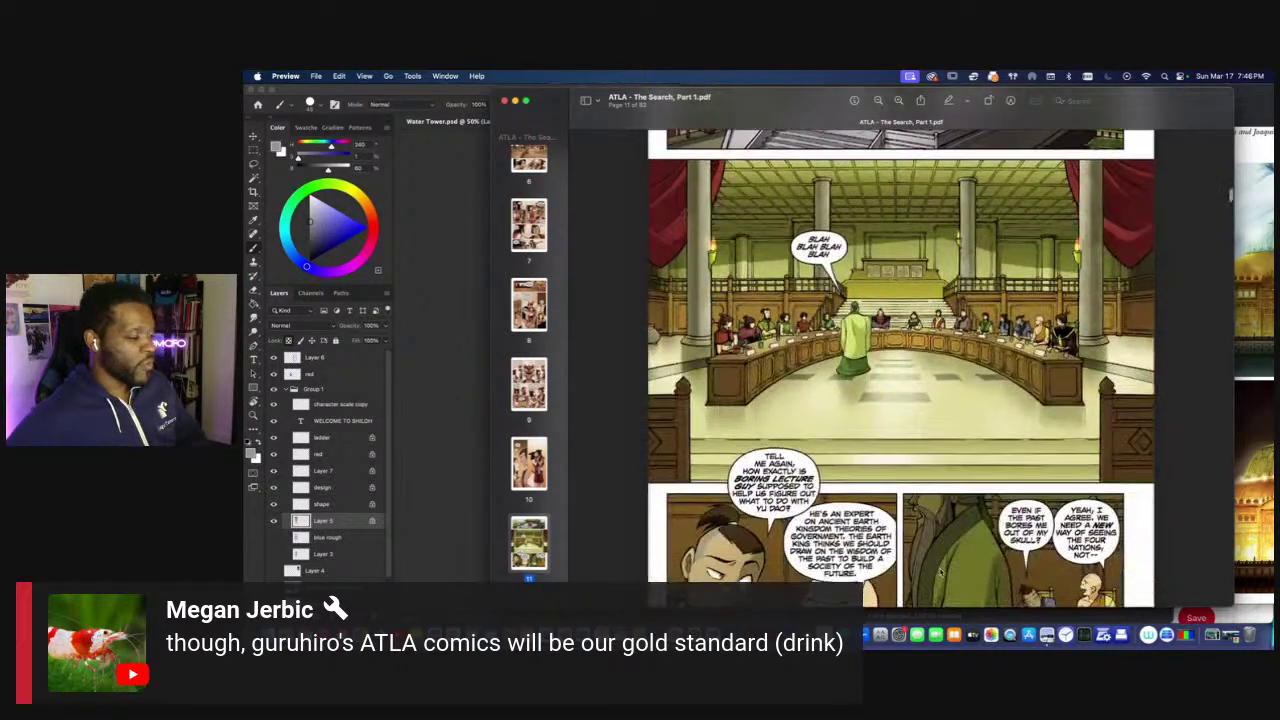
{"action": "scroll", "coordinate": [962, 516], "scroll_direction": "down", "scroll_amount": 2}
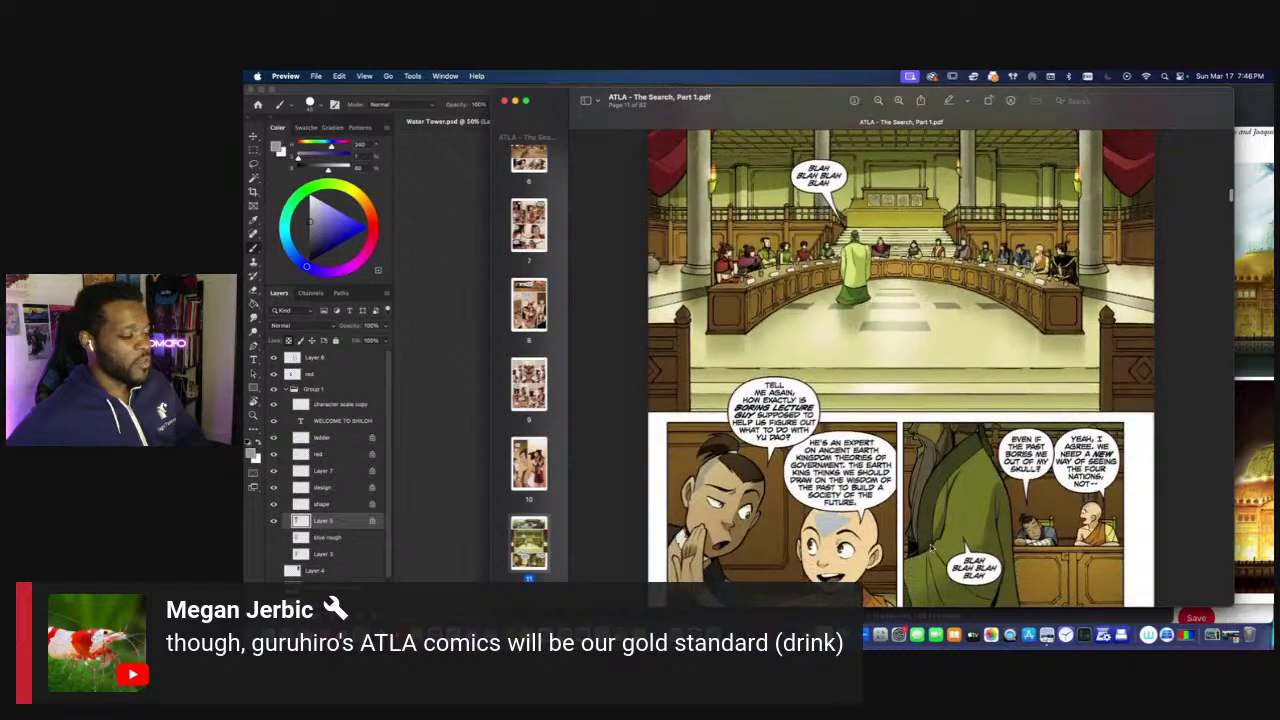
{"action": "scroll", "coordinate": [930, 548], "scroll_direction": "down", "scroll_amount": 3}
{"action": "scroll", "coordinate": [930, 548], "scroll_direction": "down", "scroll_amount": 5}
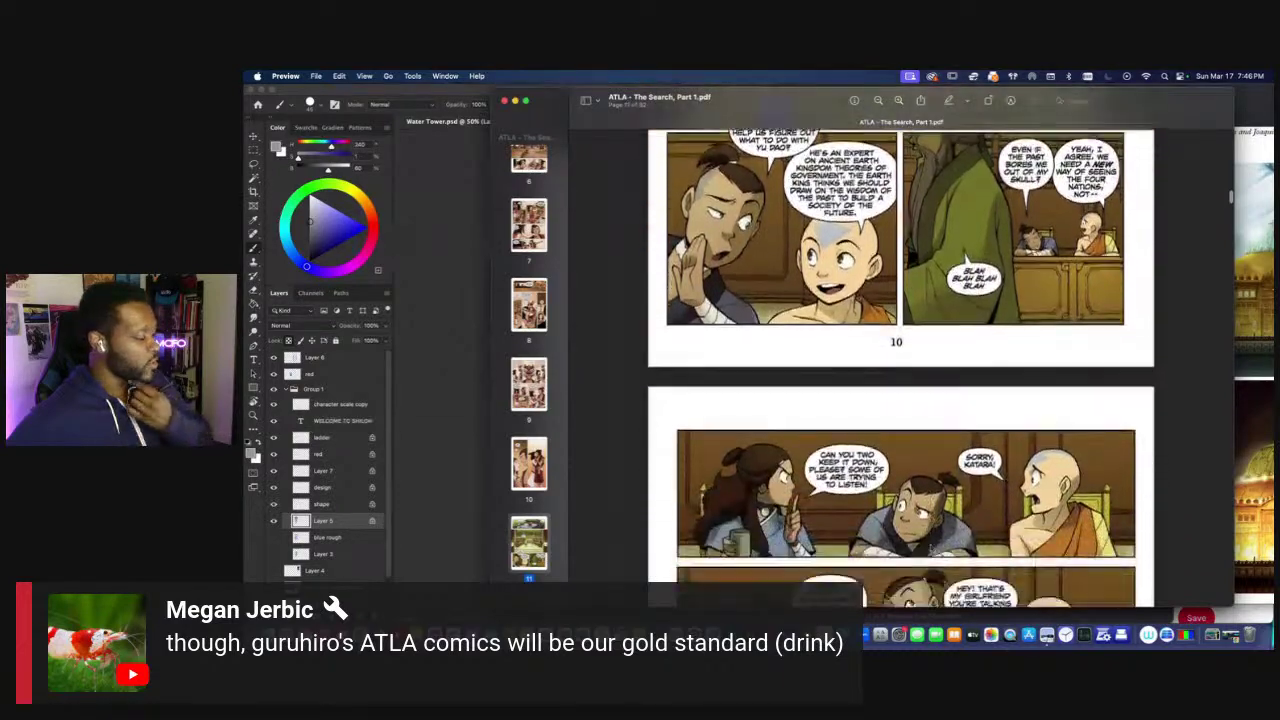
{"action": "scroll", "coordinate": [930, 548], "scroll_direction": "down", "scroll_amount": 10}
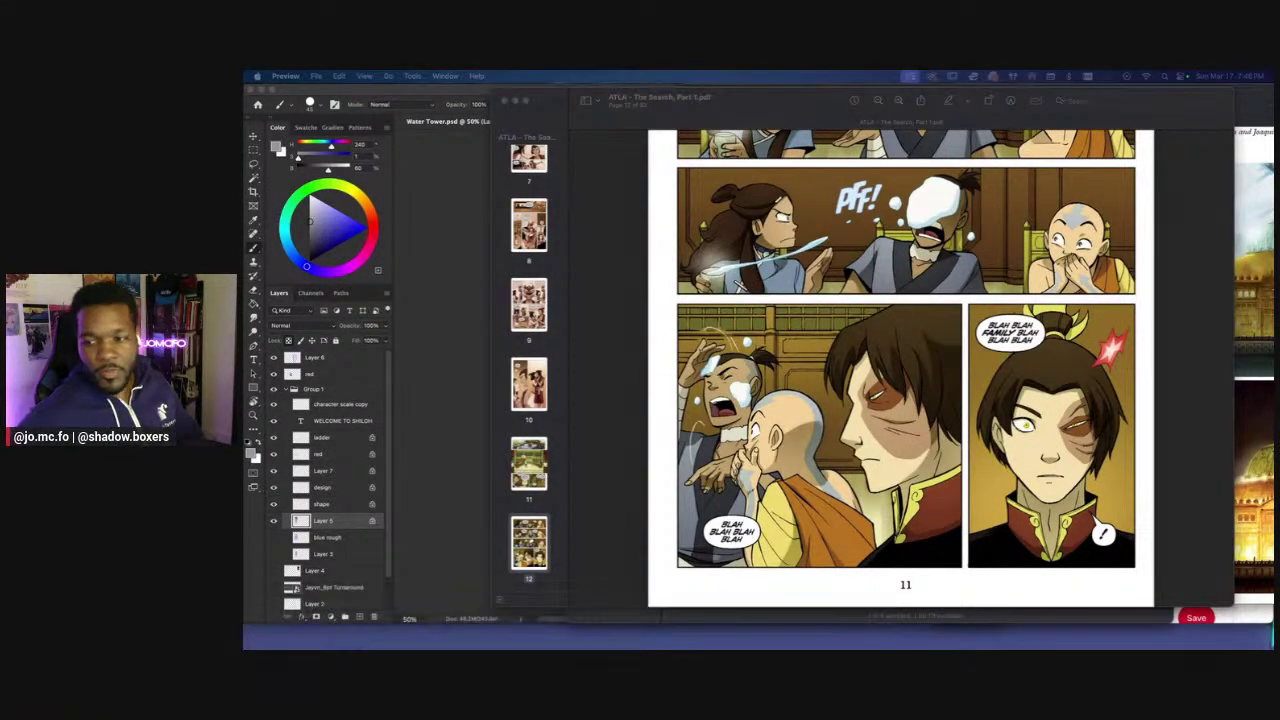
Switch back to the water tower document in Photoshop and make Group 1 active, leaving its layers expanded.
{"action": "left_click", "coordinate": [466, 371]}
{"action": "left_click_drag", "start_coordinate": [643, 451], "coordinate": [486, 466]}
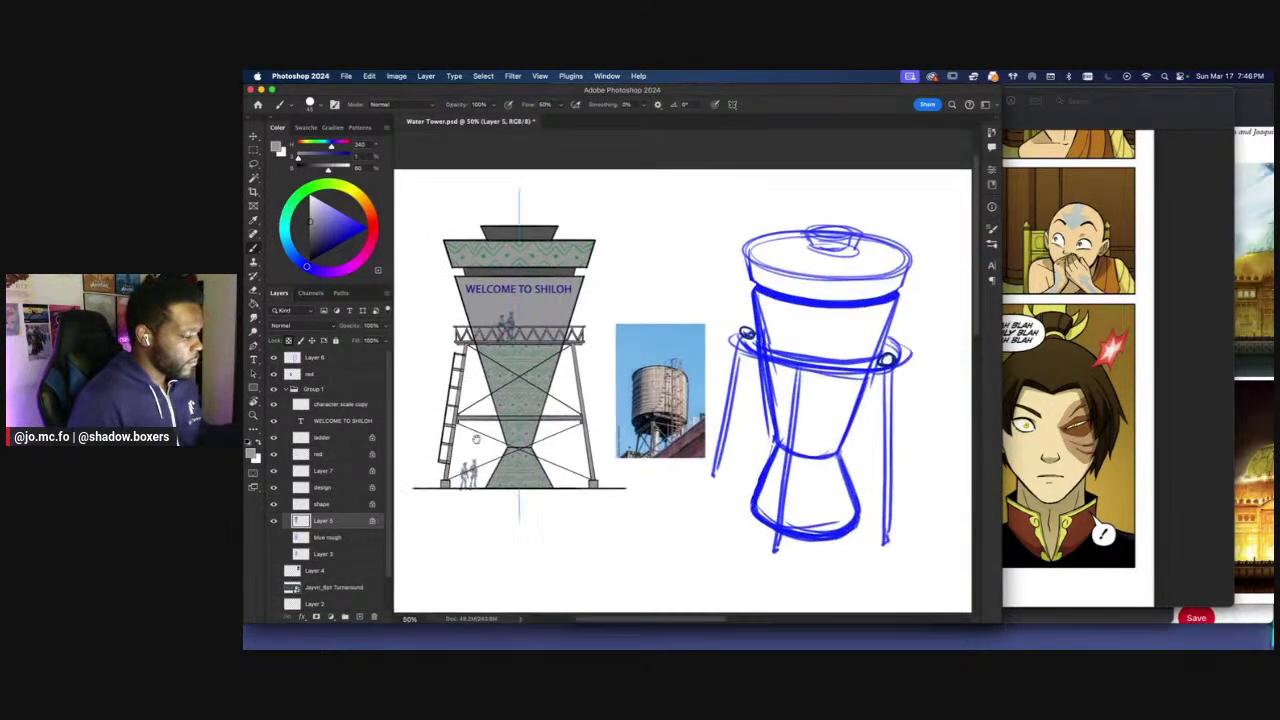
{"action": "key", "text": "super+minus"}
{"action": "left_click_drag", "start_coordinate": [620, 456], "coordinate": [566, 498]}
{"action": "left_click", "coordinate": [290, 389]}
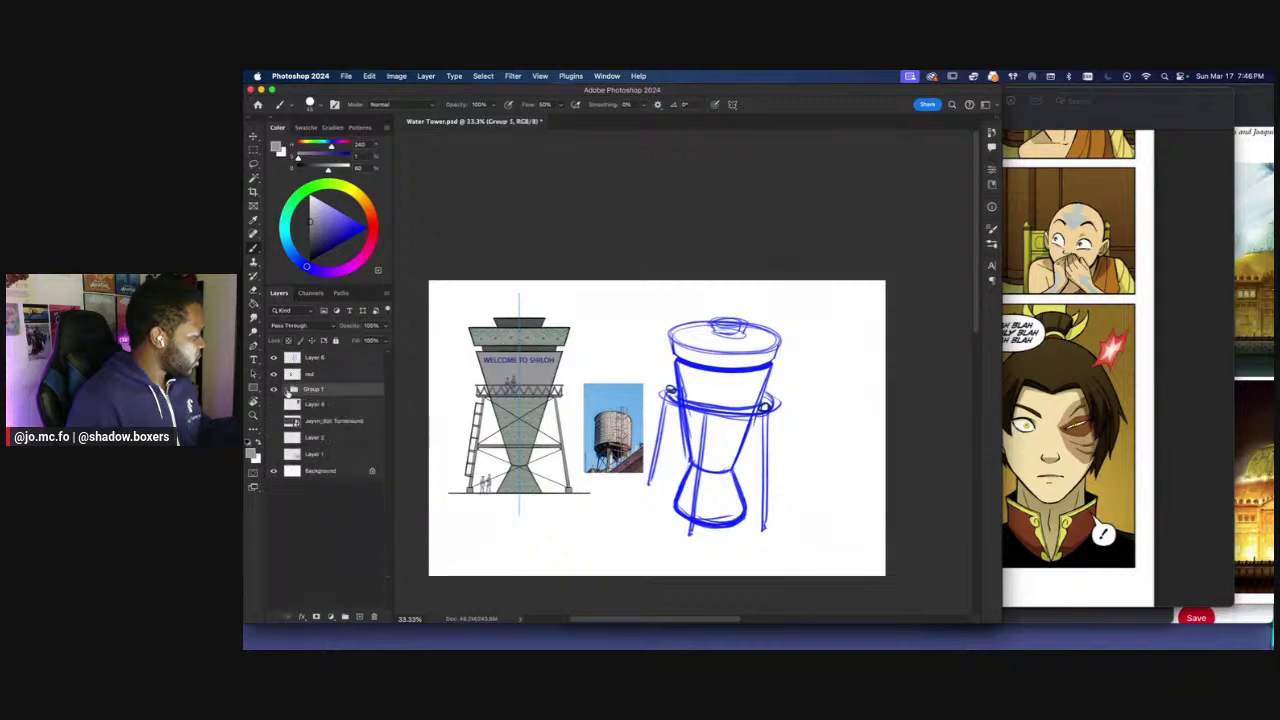
{"action": "key", "text": "super+equal"}
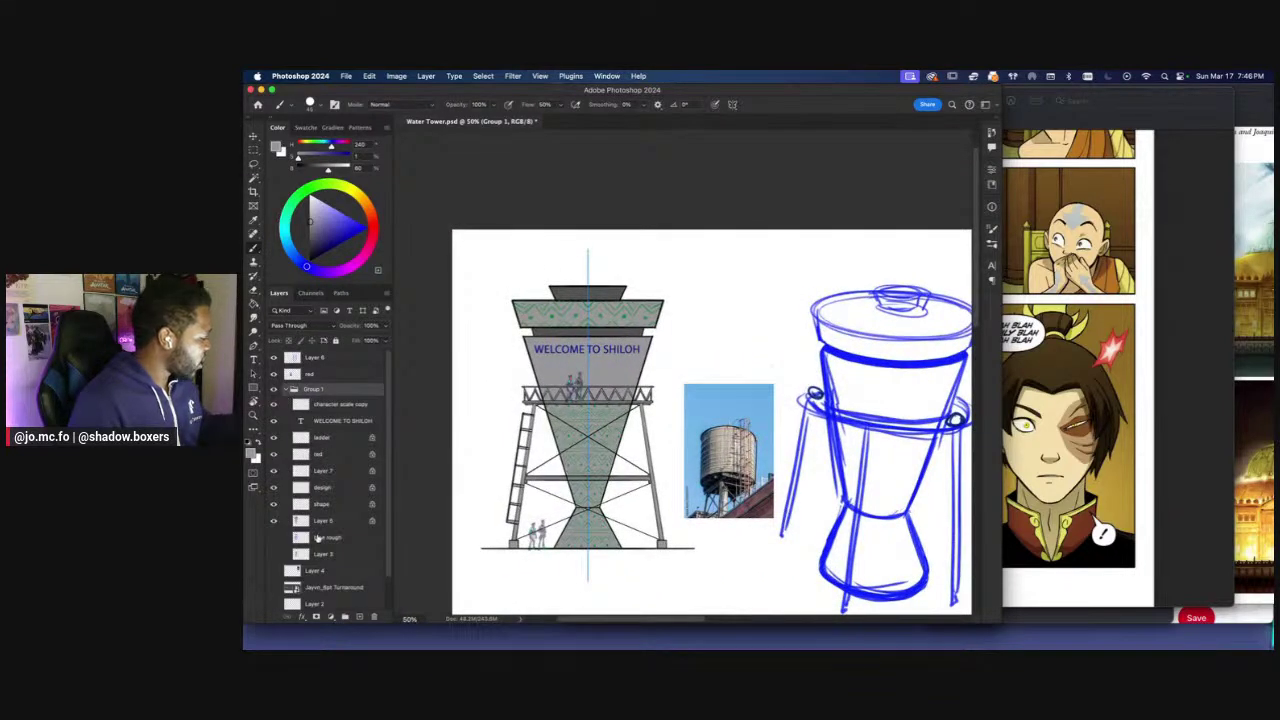
Shift the hue of the design layer by about +121 so the lower tower pattern turns from green to purple-blue.
{"action": "left_click", "coordinate": [312, 522]}
{"action": "left_click", "coordinate": [274, 521]}
{"action": "left_click", "coordinate": [274, 521]}
{"action": "key", "text": "super+equal"}
{"action": "key", "text": "super+equal"}
{"action": "left_click", "coordinate": [320, 487]}
{"action": "key", "text": "super+u"}
{"action": "mouse_move", "coordinate": [495, 266]}
{"action": "left_mouse_down"}
{"action": "mouse_move", "coordinate": [536, 266]}
{"action": "mouse_move", "coordinate": [519, 271]}
{"action": "left_mouse_up"}
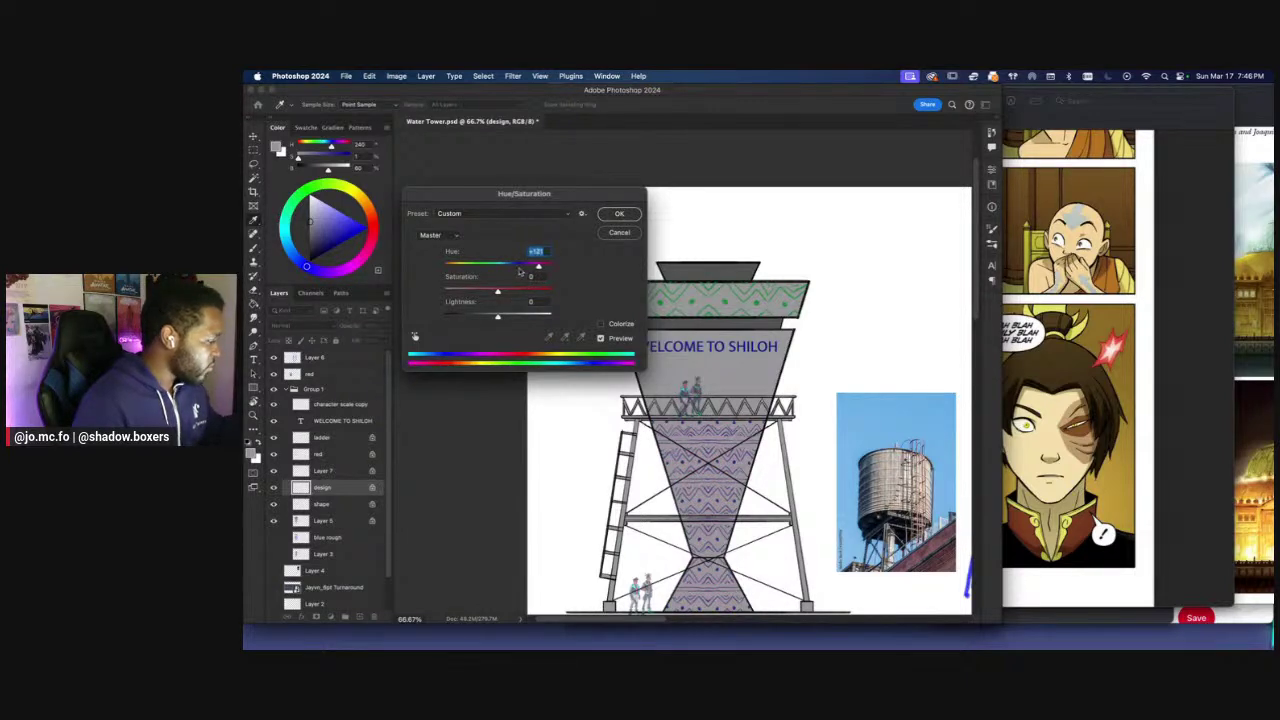
{"action": "key", "text": "Return"}
Merge Layer 7 down into the design layer so the tower's pattern sits on one layer.
{"action": "left_click", "coordinate": [320, 470]}
{"action": "right_click", "coordinate": [327, 474]}
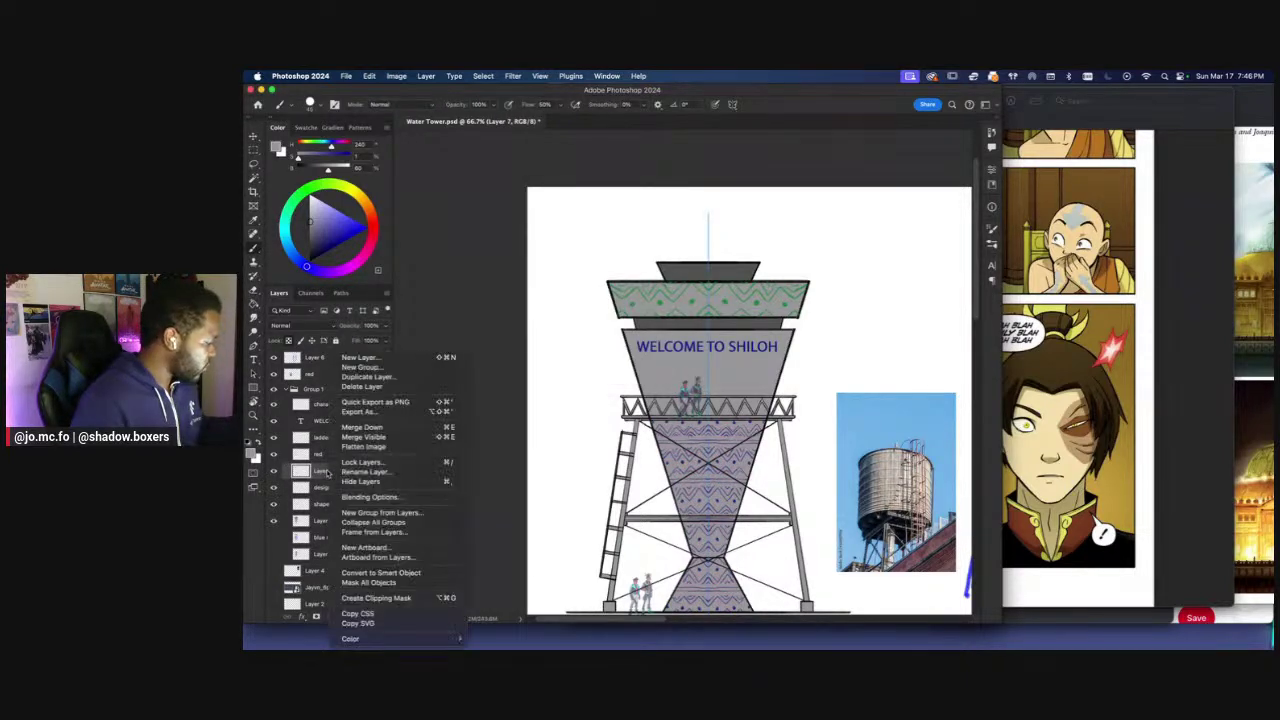
{"action": "left_click", "coordinate": [362, 427]}
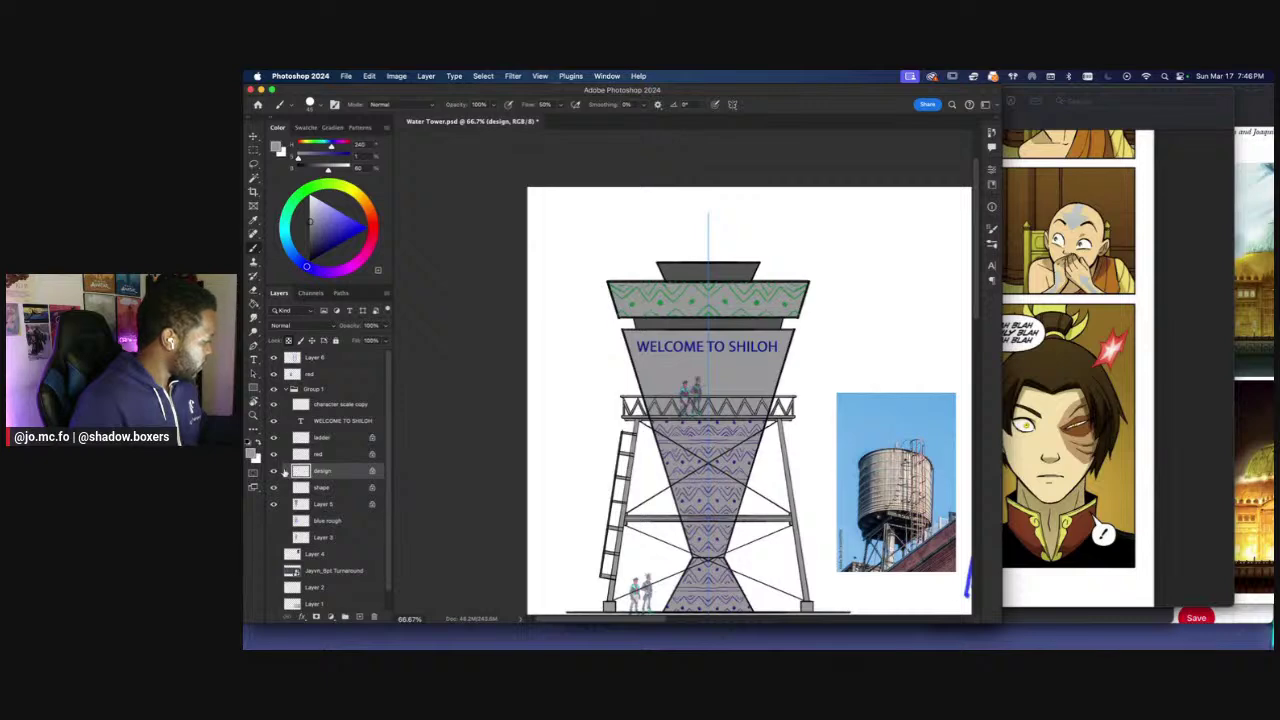
Pick a saturated dark blue, duplicate the design layer and fill only the copy's existing pattern lines with that blue.
{"action": "left_click_drag", "start_coordinate": [330, 240], "coordinate": [351, 238]}
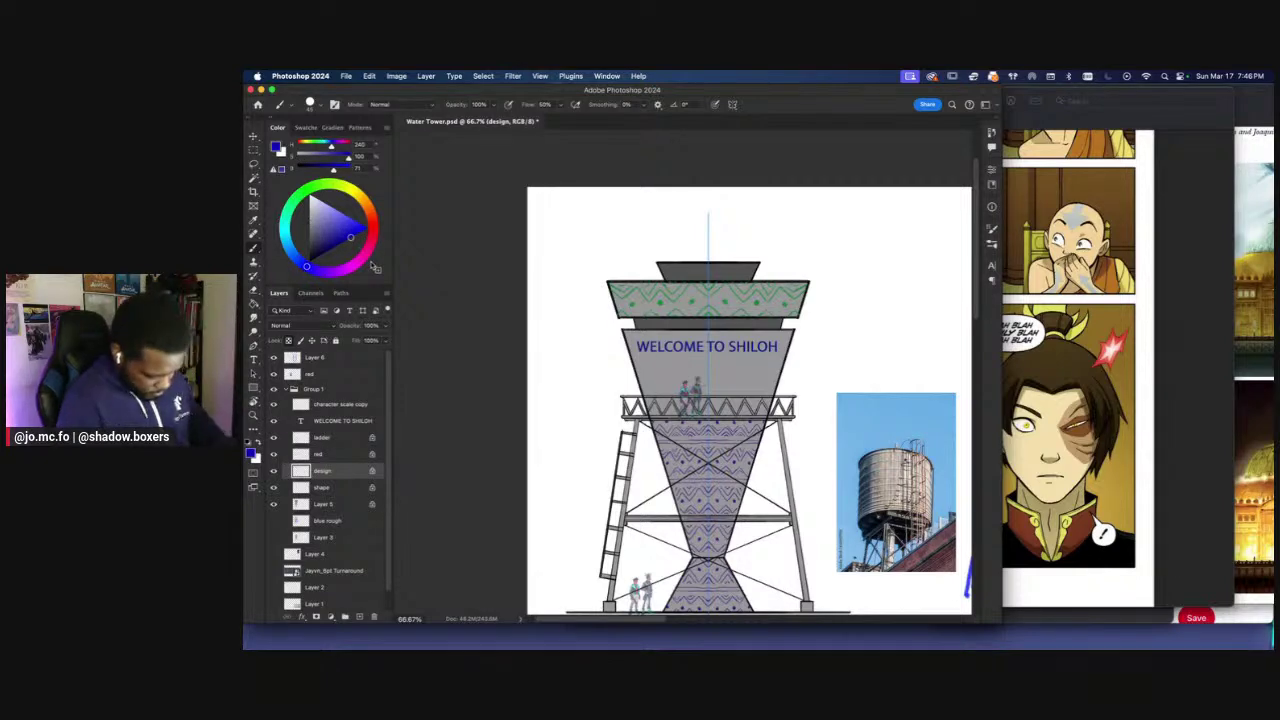
{"action": "key", "text": "super+j"}
{"action": "key", "text": "alt+shift+BackSpace"}
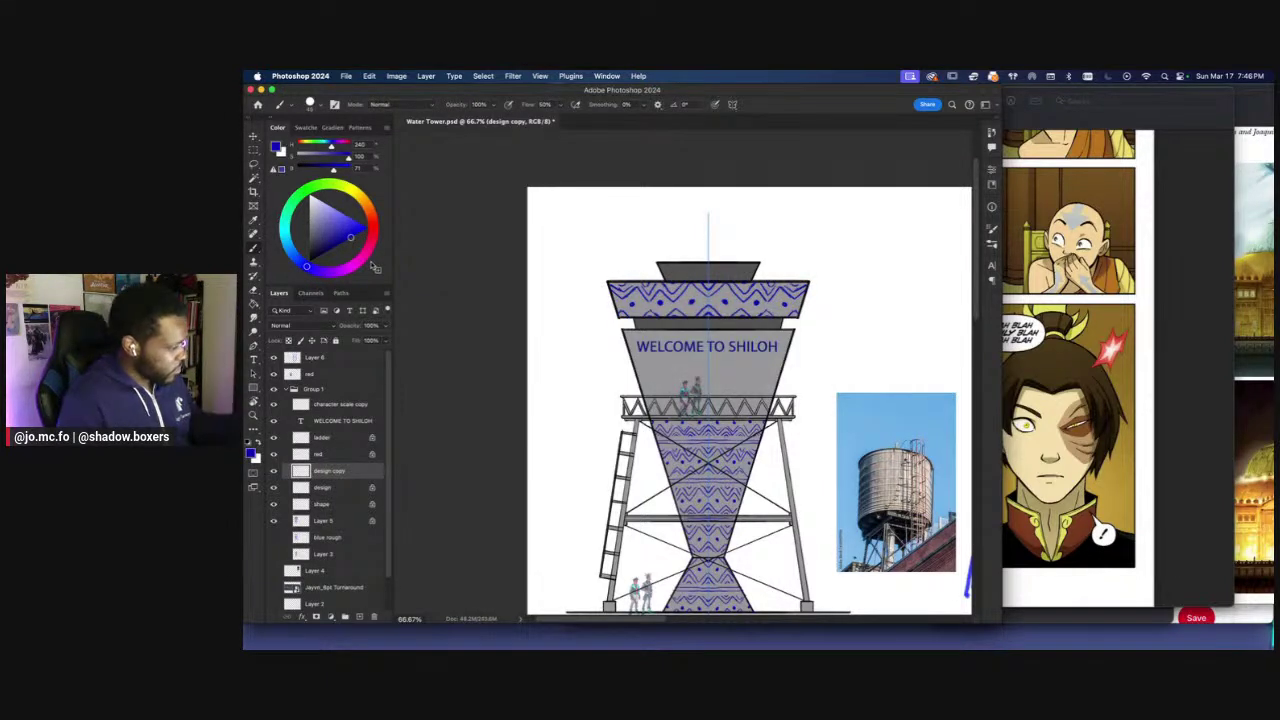
Check the recolored pattern at several zoom levels and merge the design copy down into the design layer.
{"action": "key", "text": "super+minus"}
{"action": "key", "text": "super+minus"}
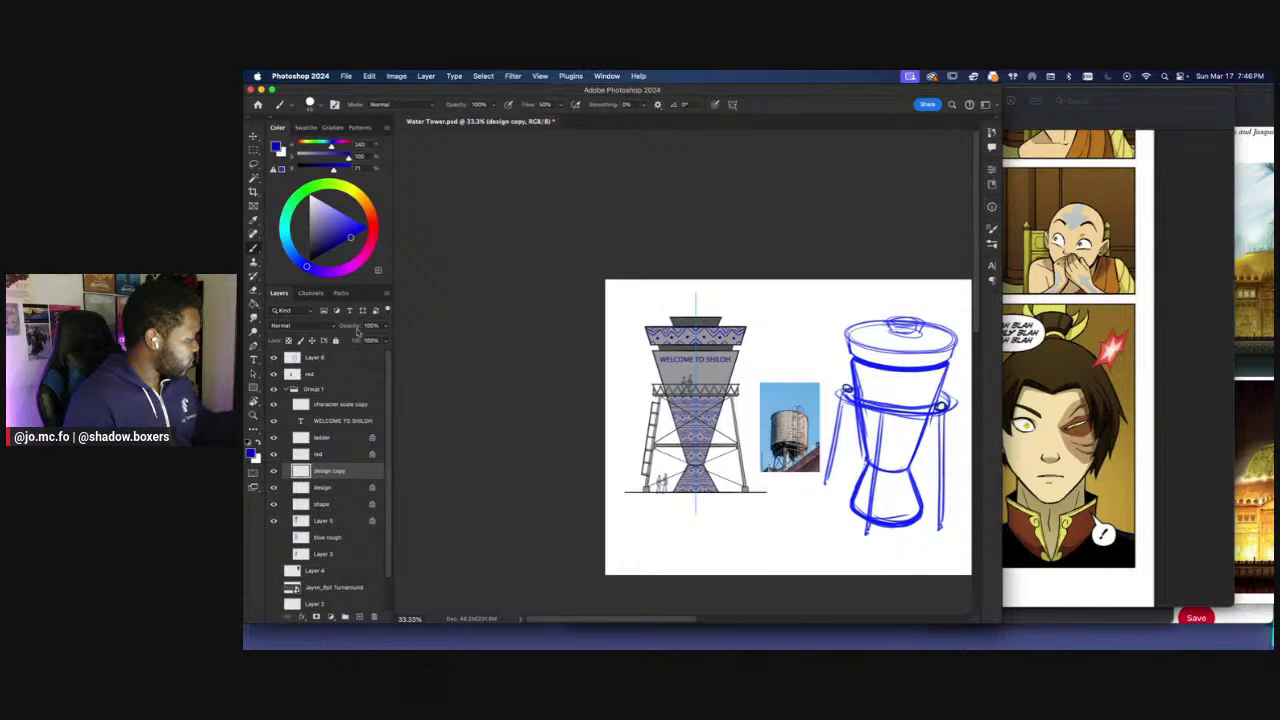
{"action": "key", "text": "super+equal"}
{"action": "right_click", "coordinate": [312, 473]}
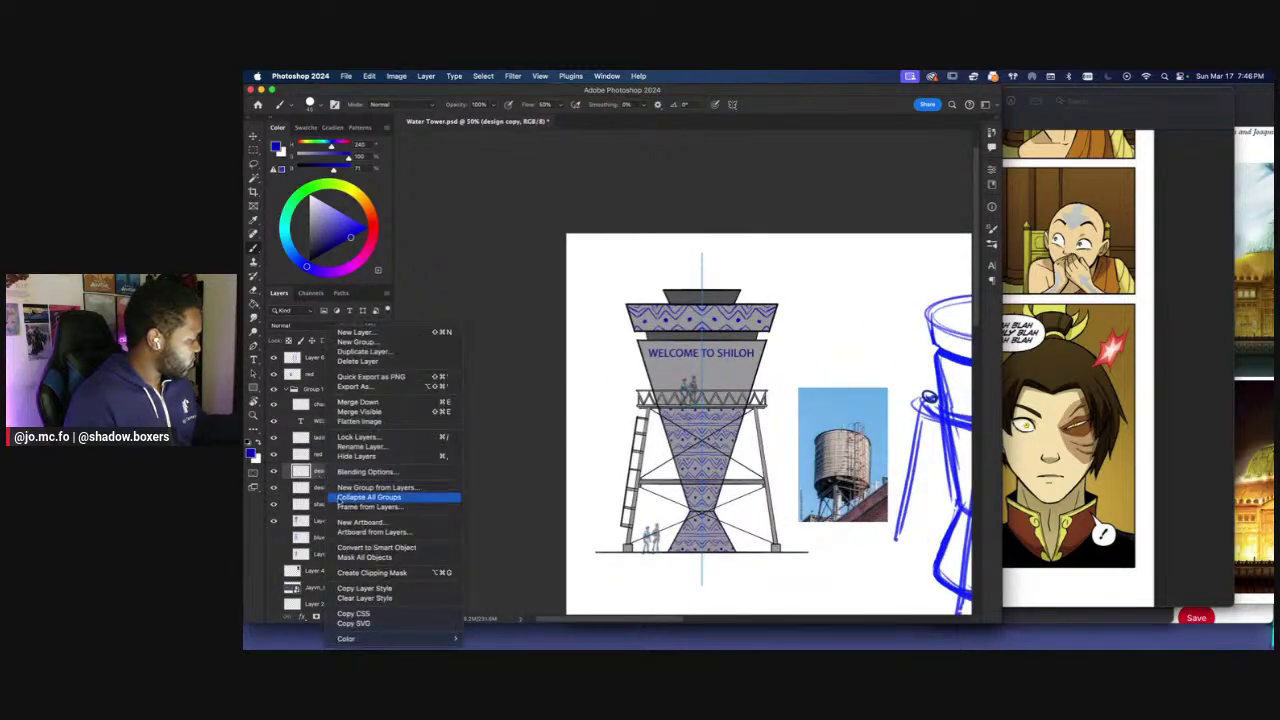
{"action": "left_click", "coordinate": [353, 404]}
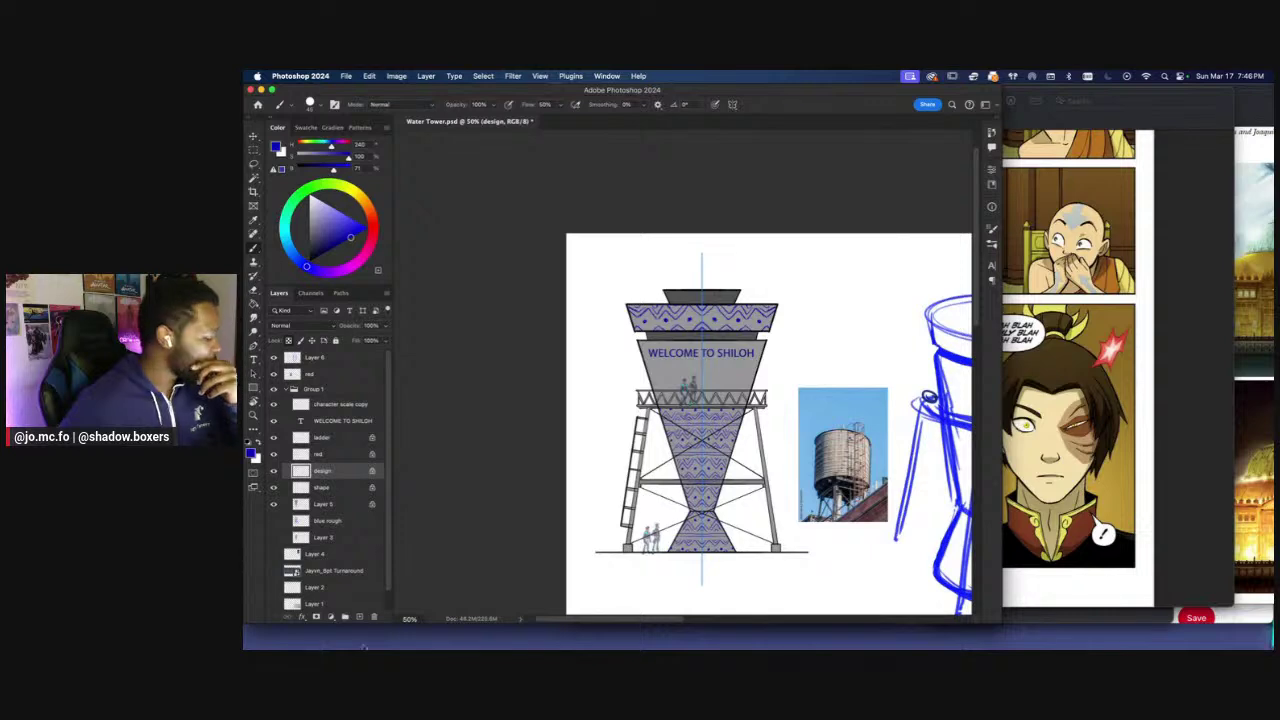
Switch to Chrome, widen its window and look through the Pinterest patterns board for pattern references.
{"action": "mouse_move", "coordinate": [330, 645]}
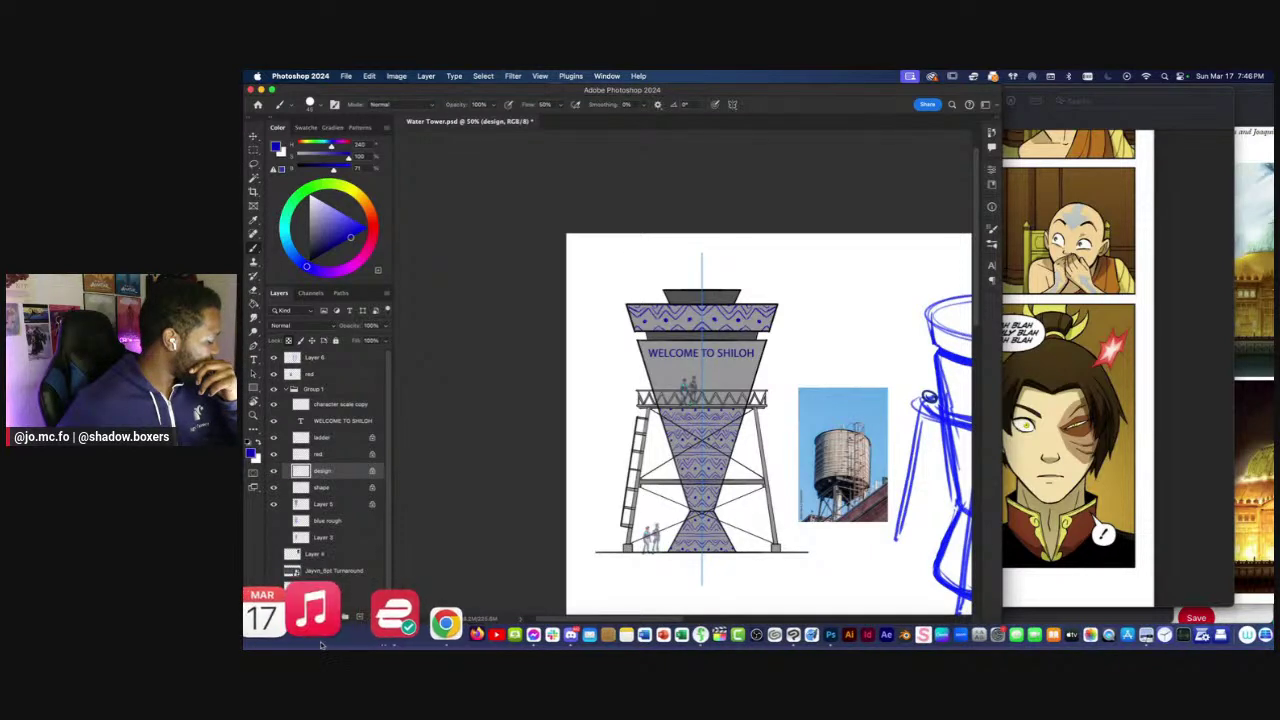
{"action": "left_click", "coordinate": [352, 640]}
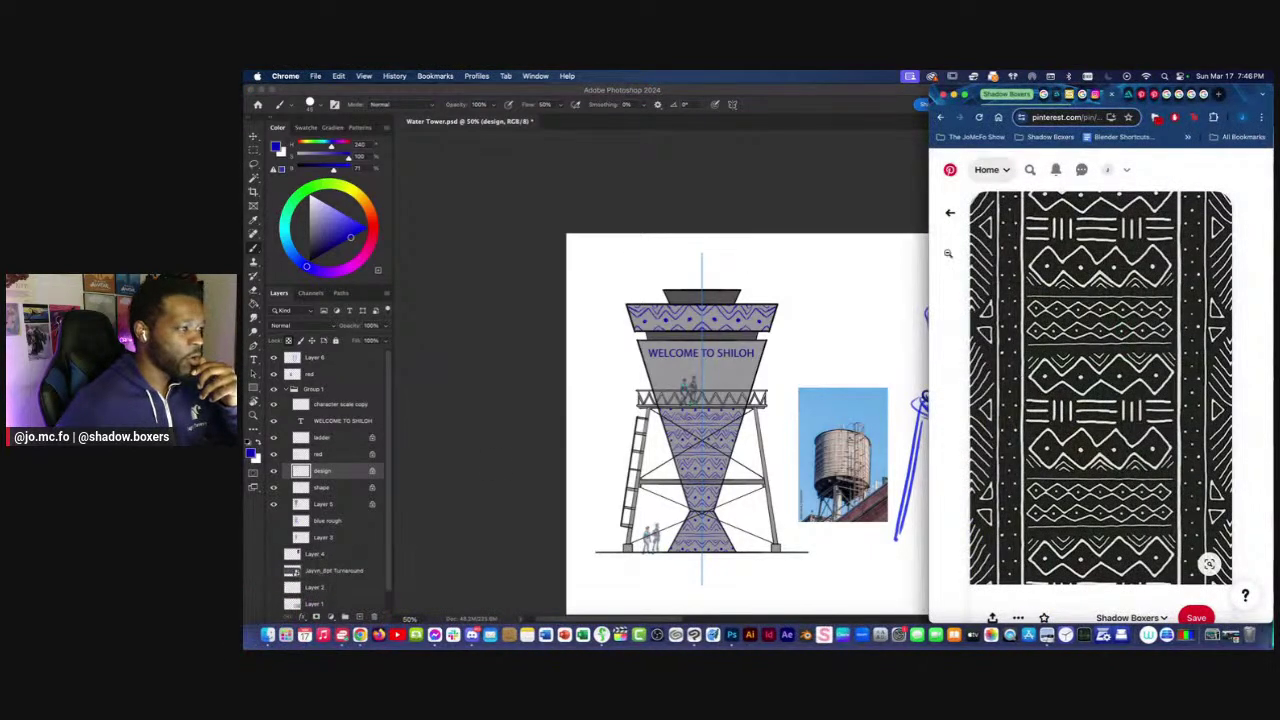
{"action": "left_click_drag", "start_coordinate": [929, 228], "coordinate": [517, 228]}
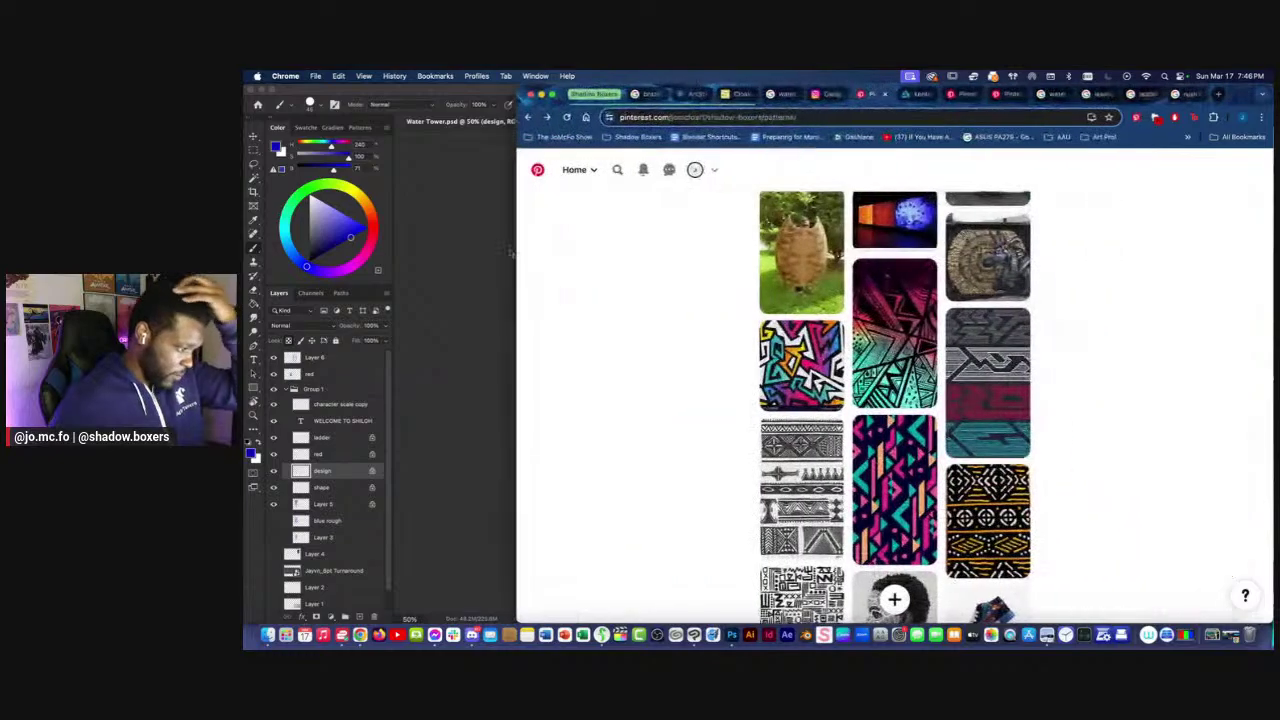
{"action": "scroll", "coordinate": [1030, 270], "scroll_direction": "down", "scroll_amount": 5}
{"action": "scroll", "coordinate": [1040, 260], "scroll_direction": "down", "scroll_amount": 15}
{"action": "scroll", "coordinate": [1040, 300], "scroll_direction": "up", "scroll_amount": 20}
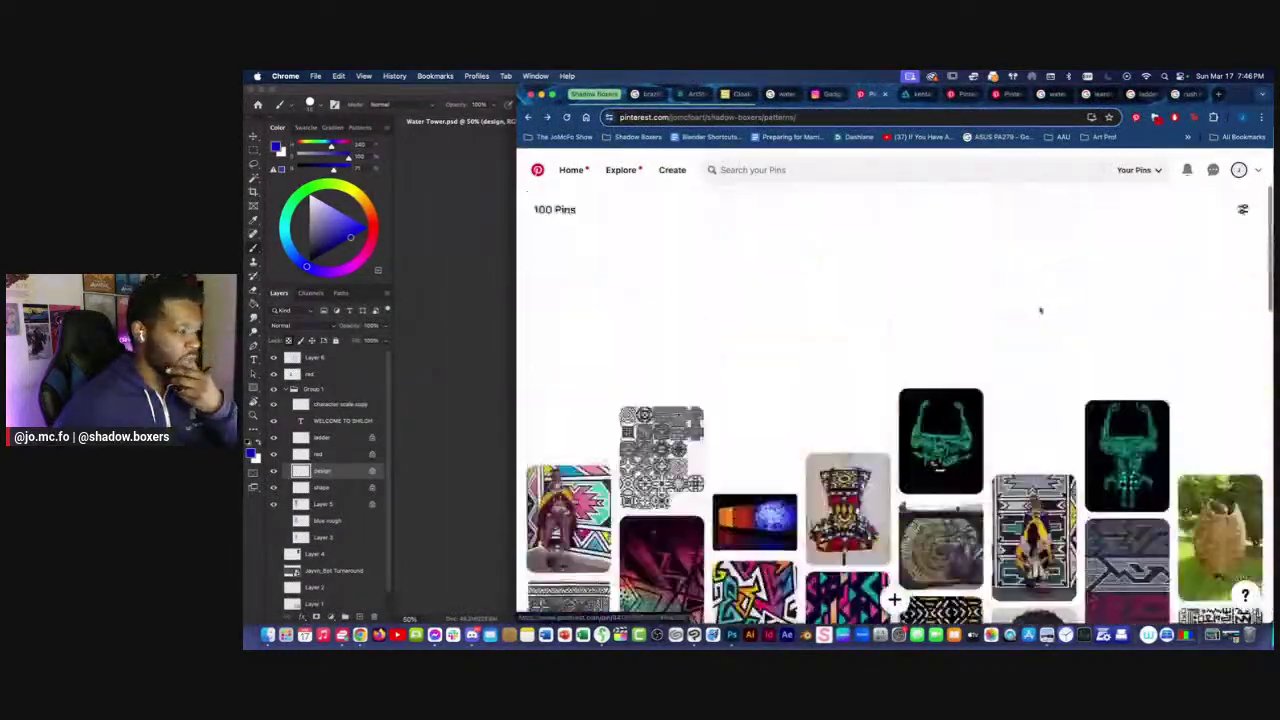
{"action": "scroll", "coordinate": [1040, 310], "scroll_direction": "down", "scroll_amount": 5}
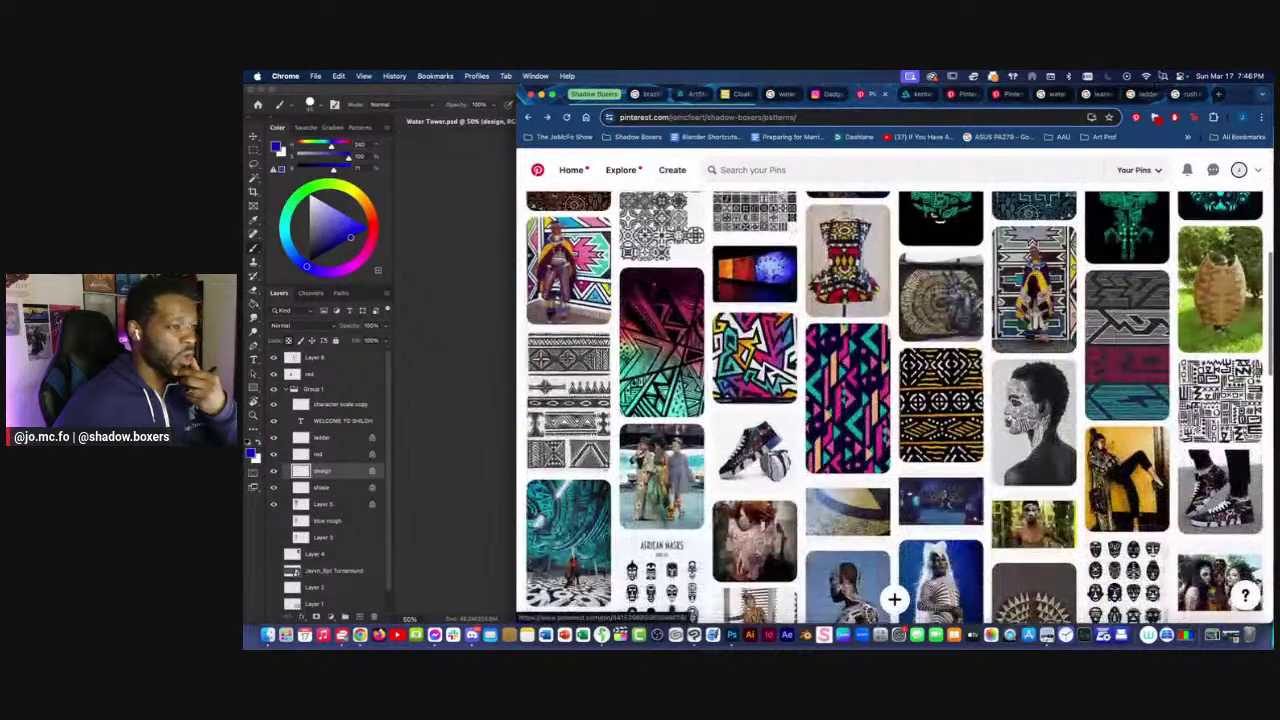
Search Google Images for "kirk douglass theater" in a new tab and enlarge the Pixels photo of the Culver City theater.
{"action": "left_click", "coordinate": [1218, 94]}
{"action": "type", "text": "kirk douglass theater"}
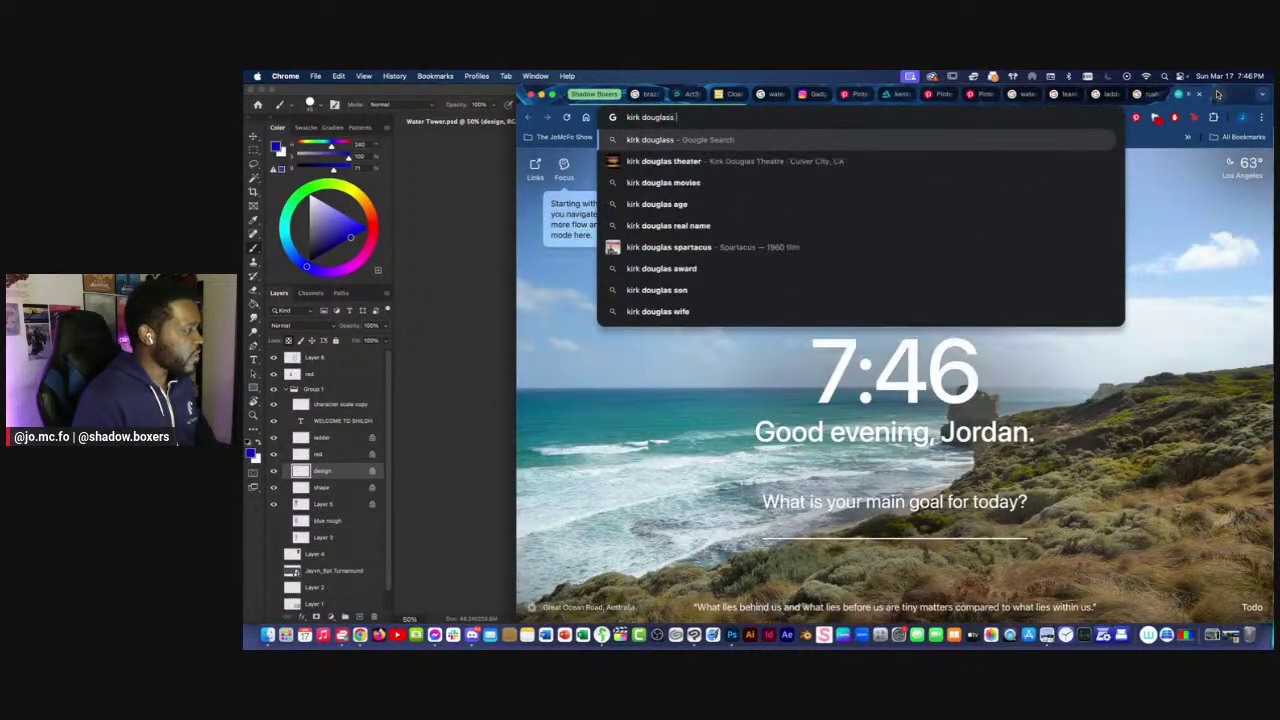
{"action": "key", "text": "Return"}
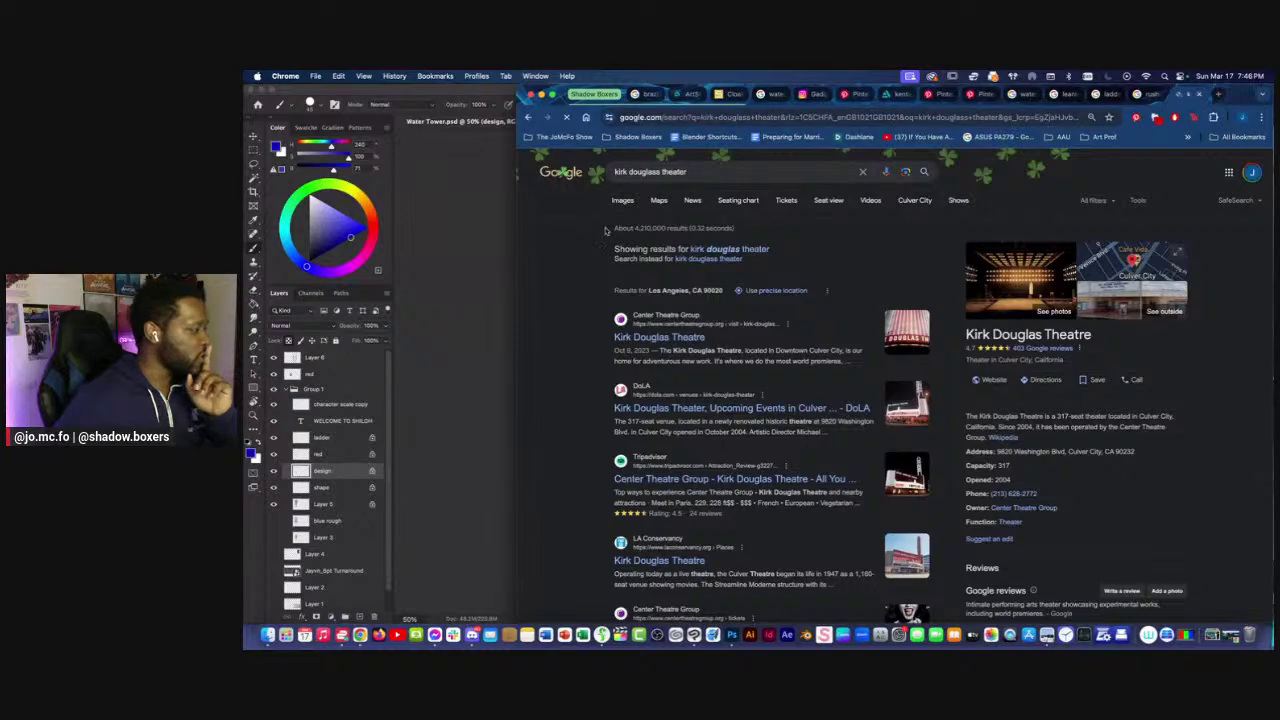
{"action": "left_click", "coordinate": [623, 200]}
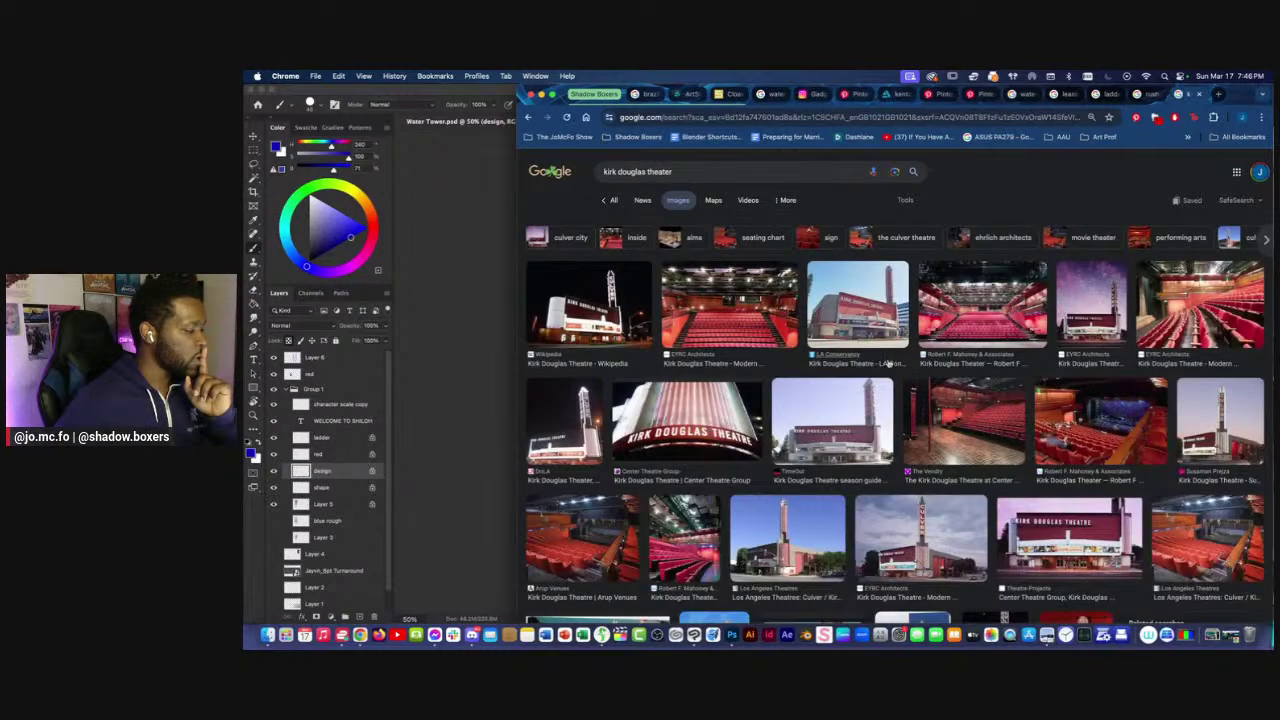
{"action": "scroll", "coordinate": [903, 368], "scroll_direction": "down", "scroll_amount": 5}
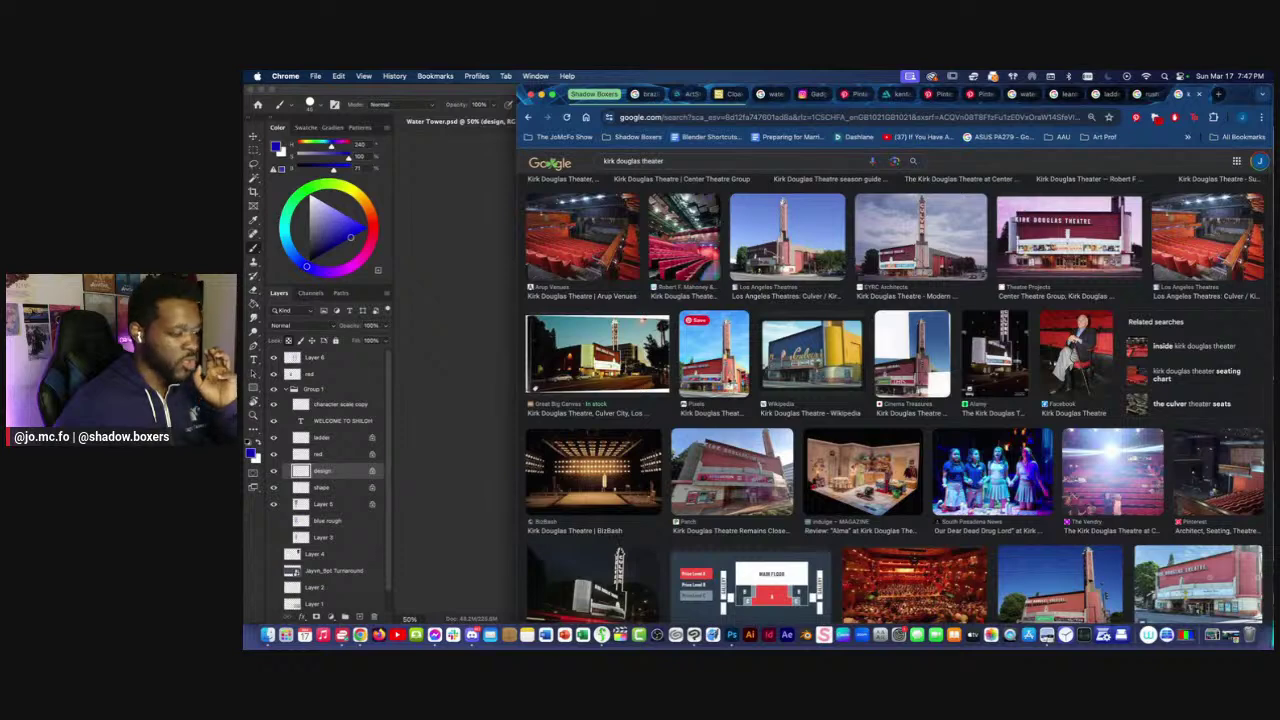
{"action": "left_click", "coordinate": [713, 355]}
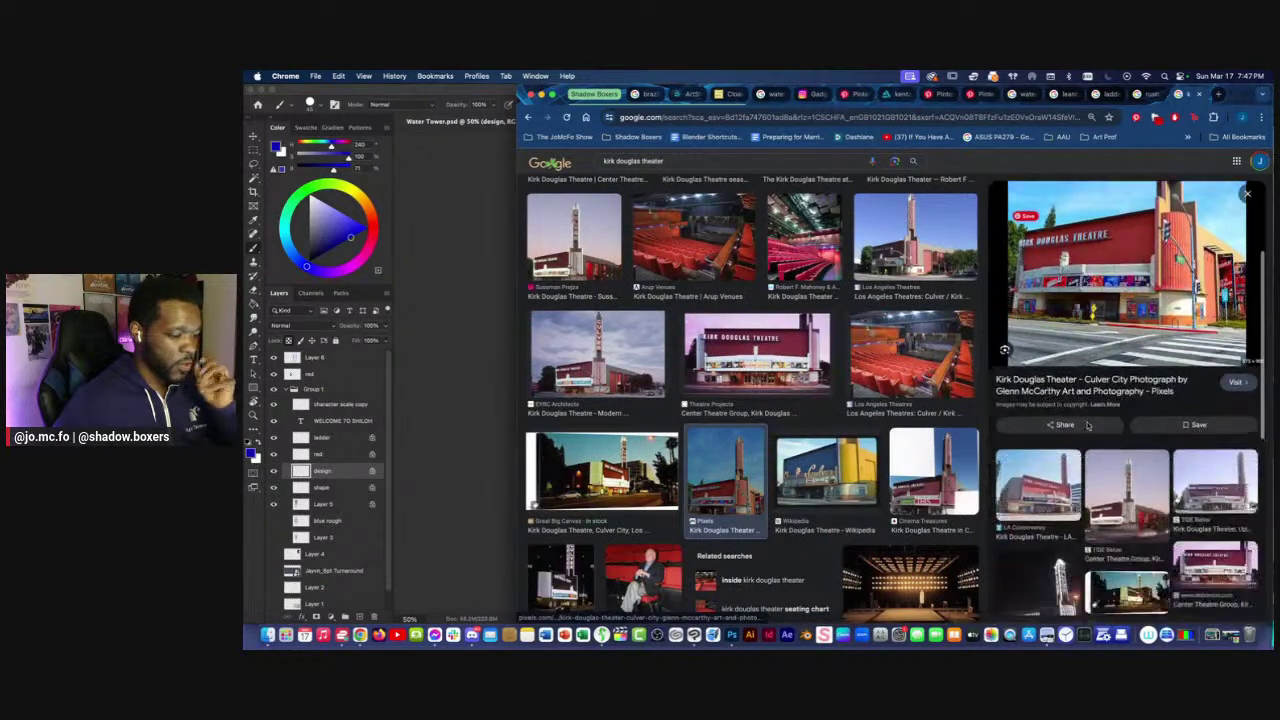
{"action": "scroll", "coordinate": [1088, 427], "scroll_direction": "down", "scroll_amount": 3}
Refine the image search to "kirk douglas theater colorful pattern" and look through all the results.
{"action": "left_click", "coordinate": [722, 162]}
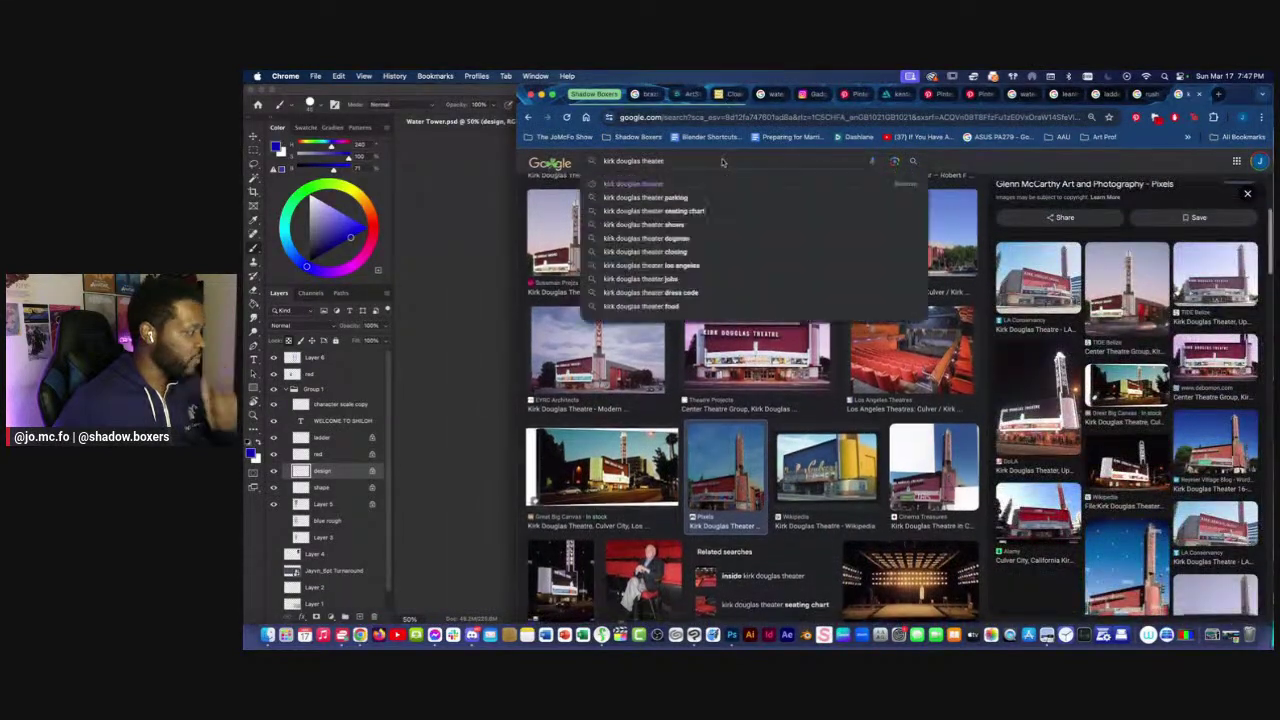
{"action": "type", "text": "colorful pattern"}
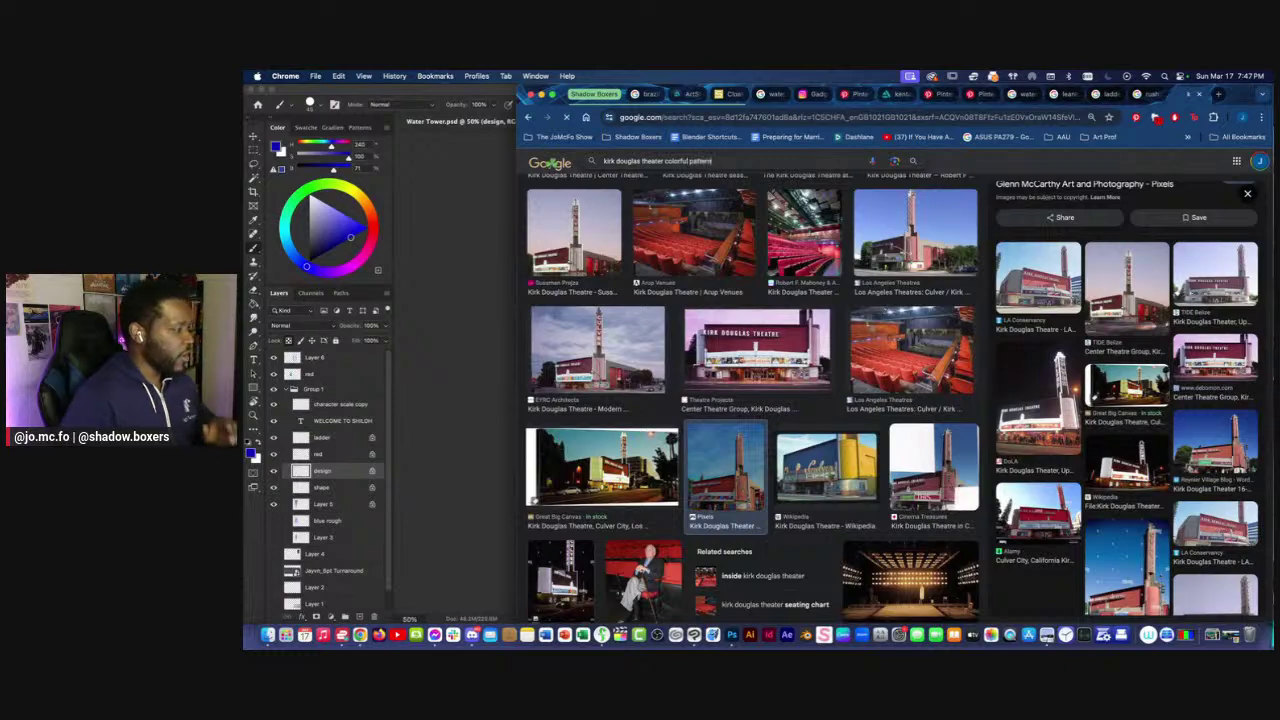
{"action": "key", "text": "Return"}
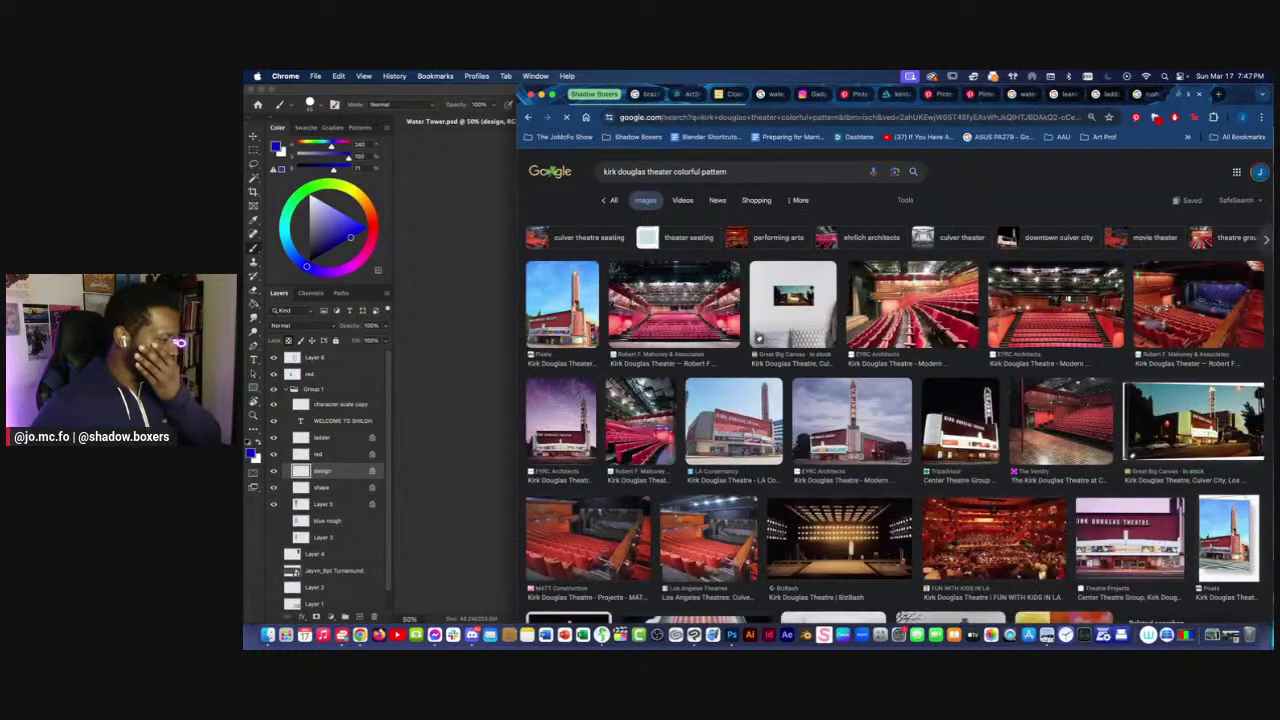
{"action": "scroll", "coordinate": [838, 325], "scroll_direction": "down", "scroll_amount": 5}
{"action": "scroll", "coordinate": [801, 330], "scroll_direction": "down", "scroll_amount": 5}
{"action": "scroll", "coordinate": [801, 330], "scroll_direction": "down", "scroll_amount": 1}
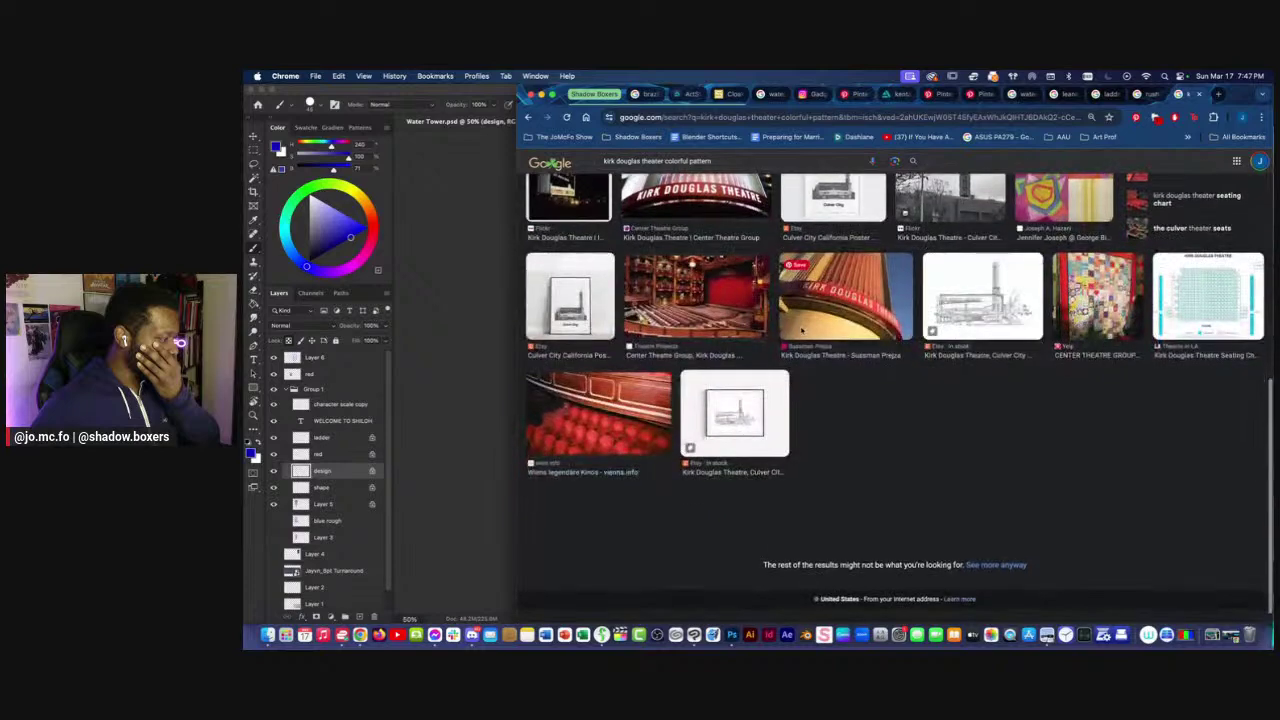
{"action": "scroll", "coordinate": [801, 330], "scroll_direction": "up", "scroll_amount": 12}
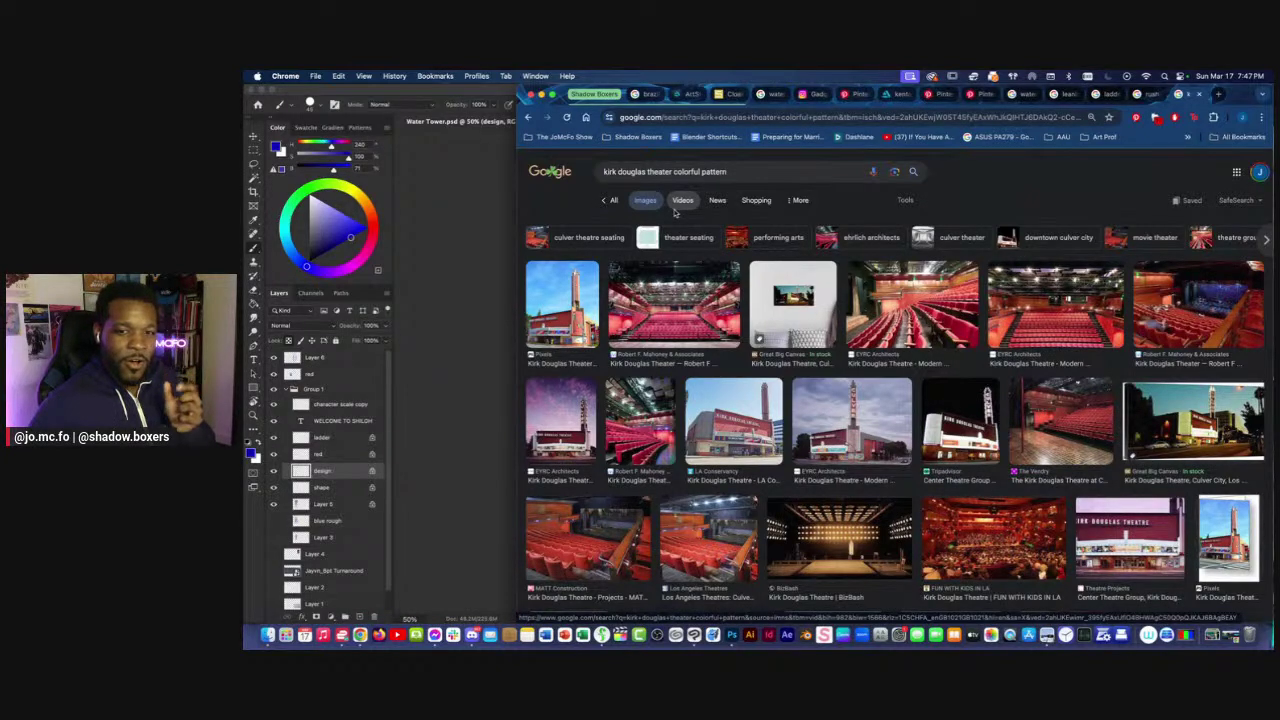
{"action": "scroll", "coordinate": [675, 212], "scroll_direction": "down", "scroll_amount": 10}
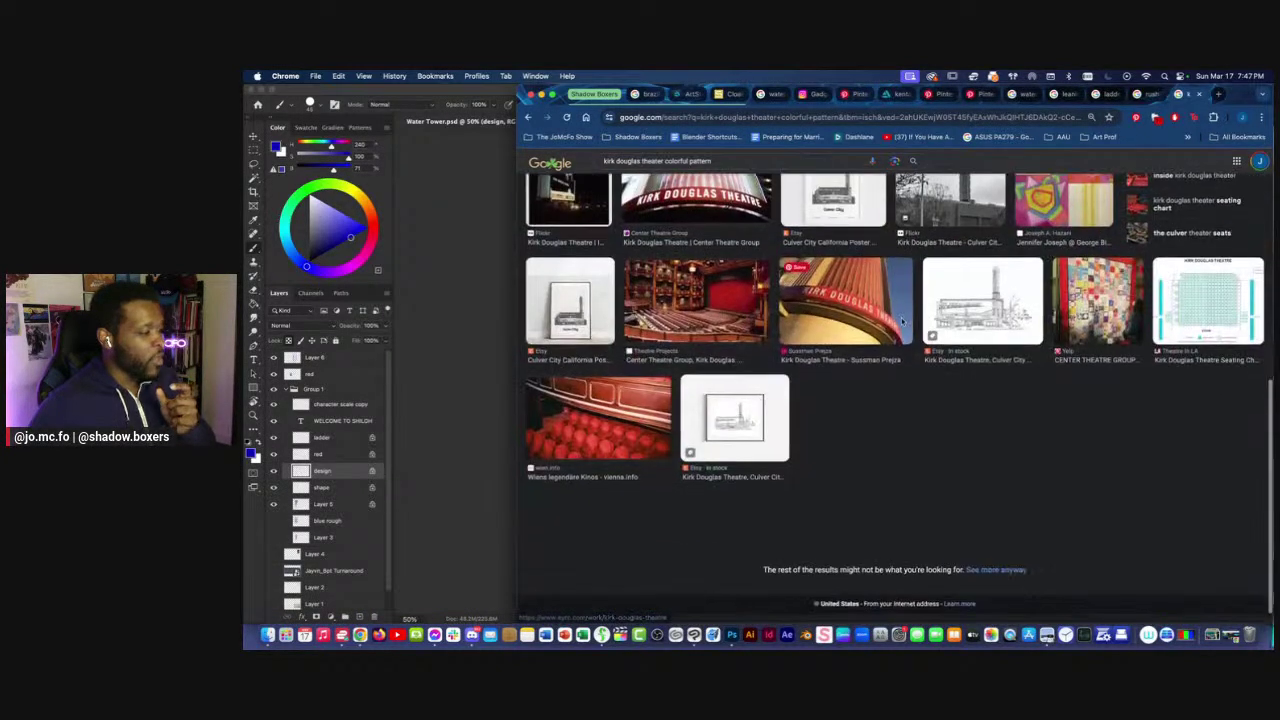
{"action": "scroll", "coordinate": [895, 396], "scroll_direction": "up", "scroll_amount": 8}
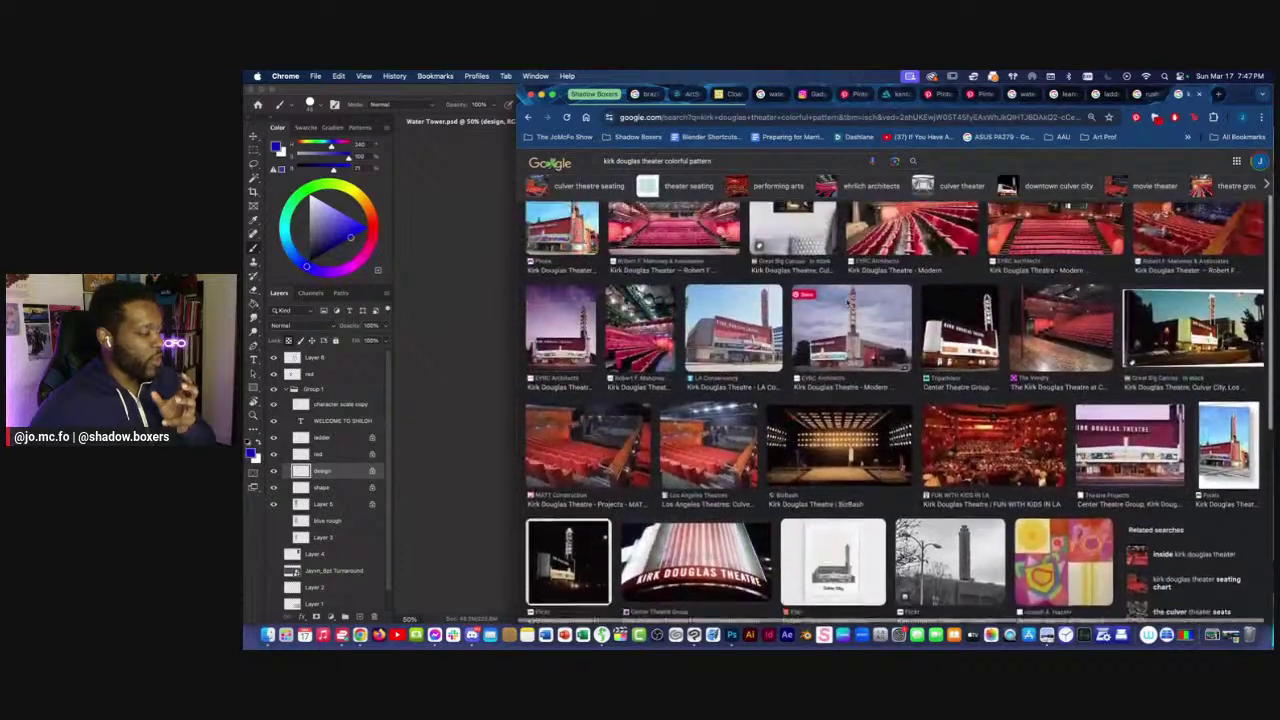
{"action": "scroll", "coordinate": [895, 400], "scroll_direction": "up", "scroll_amount": 2}
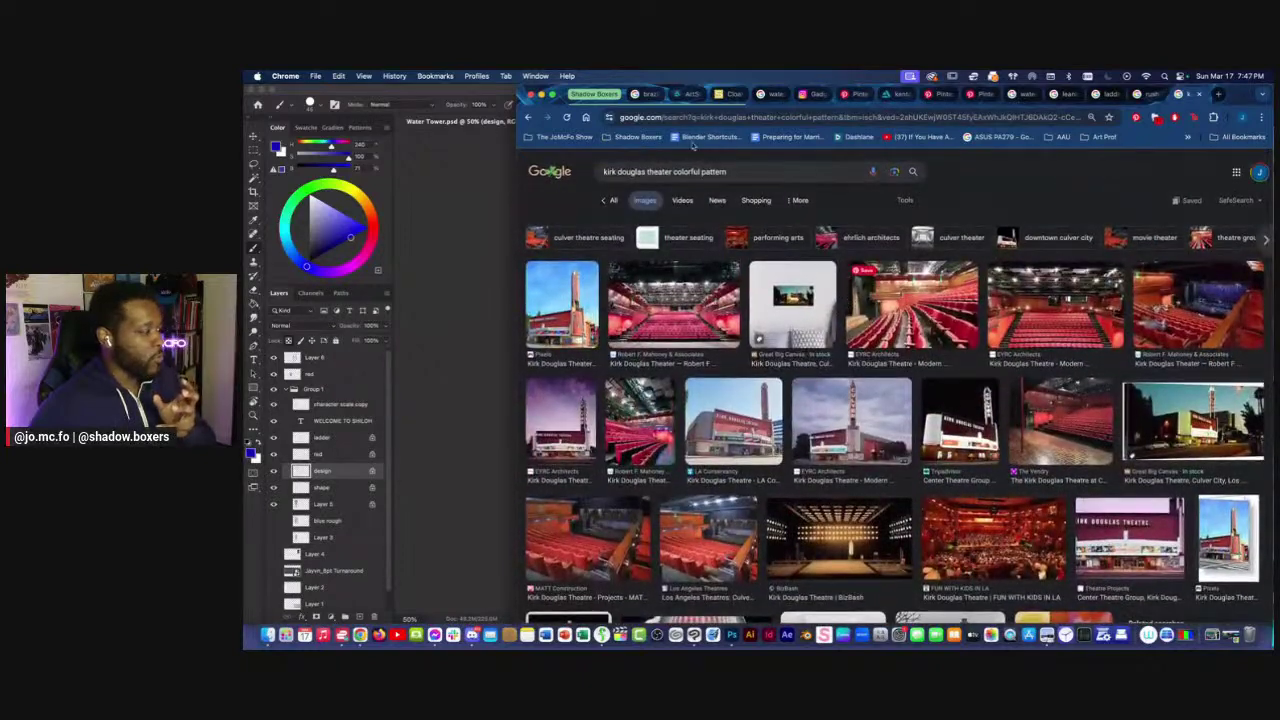
Switch back to Photoshop, add a new layer directly above Layer 5 and clip it to Layer 5.
{"action": "left_click", "coordinate": [482, 178]}
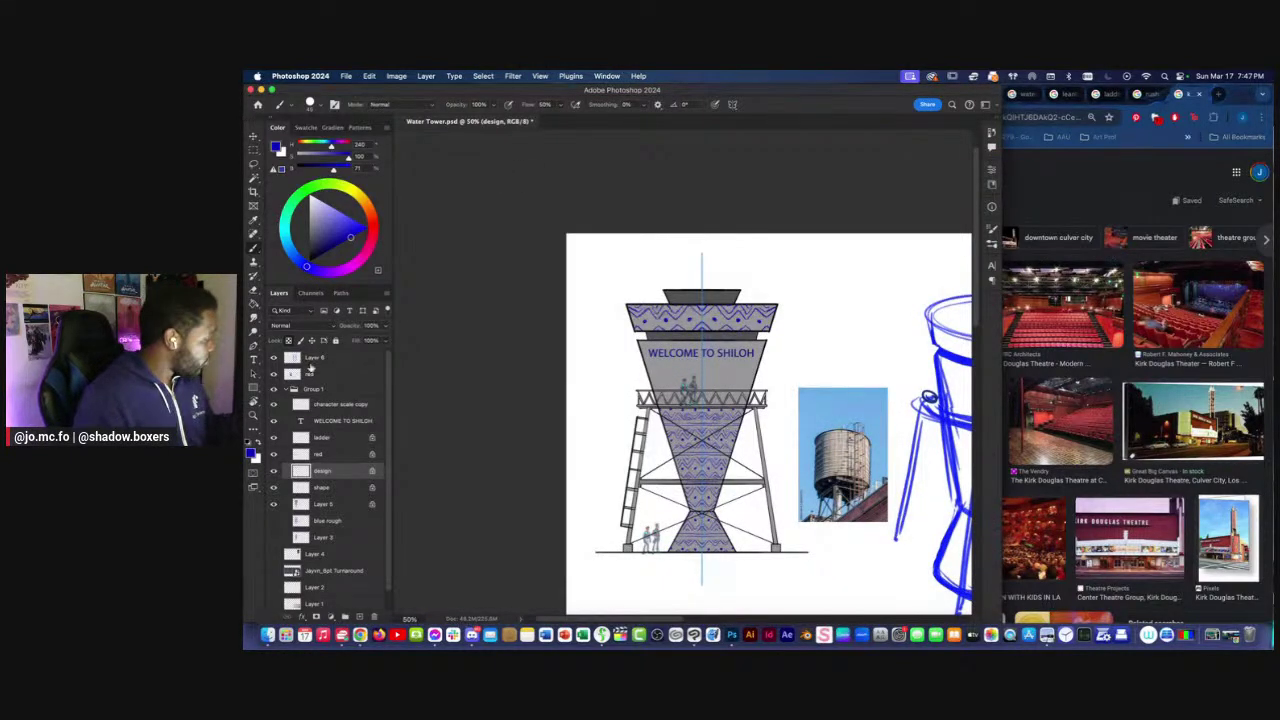
{"action": "left_click", "coordinate": [312, 504]}
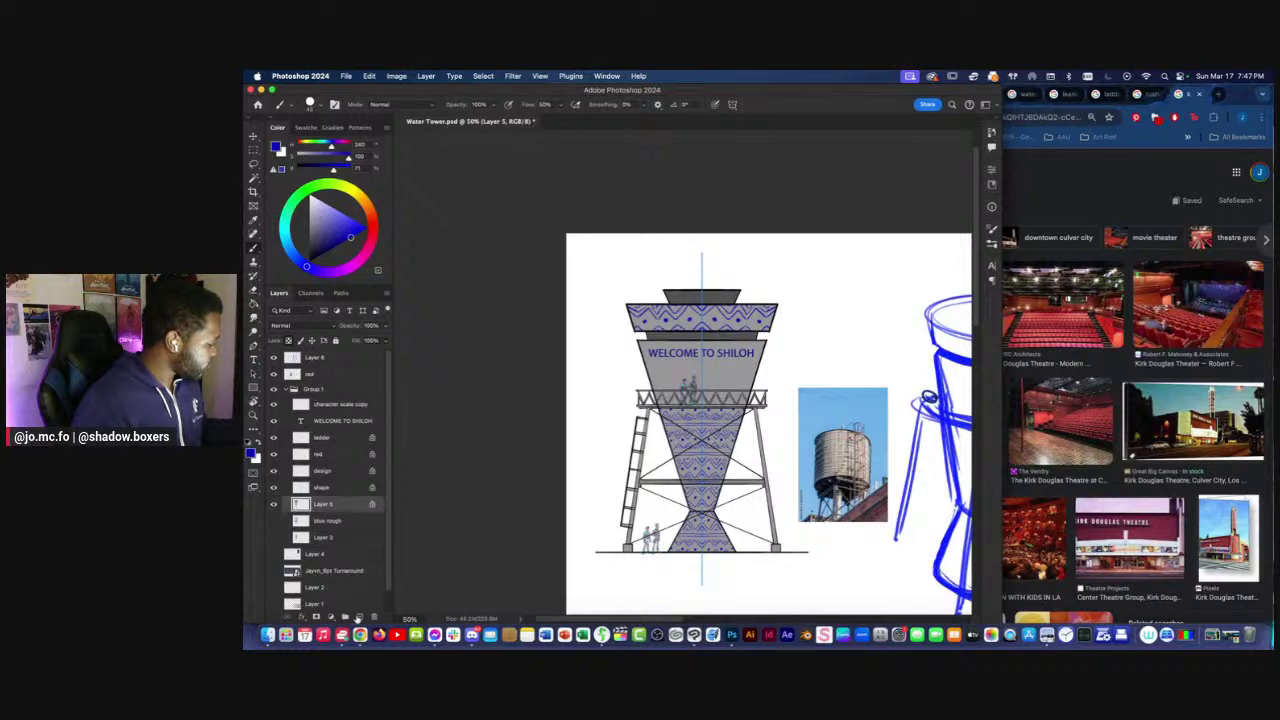
{"action": "left_click", "coordinate": [357, 617]}
{"action": "right_click", "coordinate": [332, 506]}
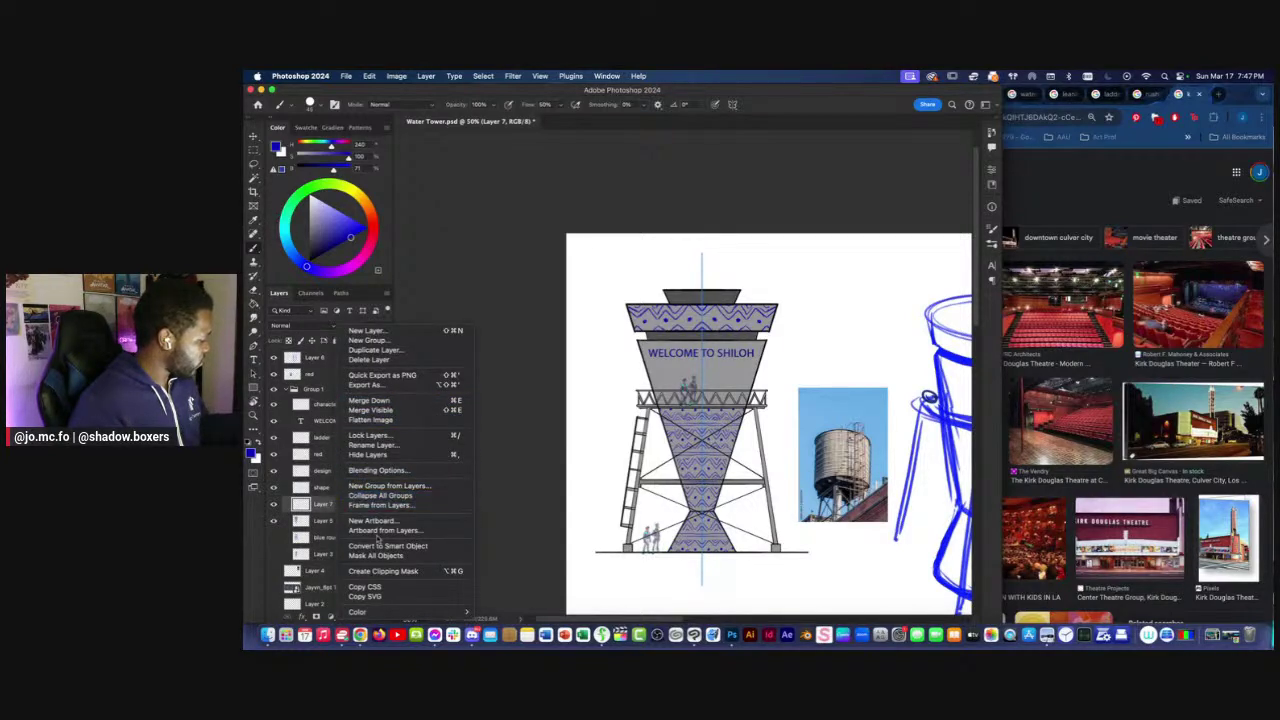
{"action": "left_click", "coordinate": [383, 571]}
Enlarge the Photoshop window to the full screen width and turn off the vertical paint symmetry on the water tower.
{"action": "left_click", "coordinate": [272, 89]}
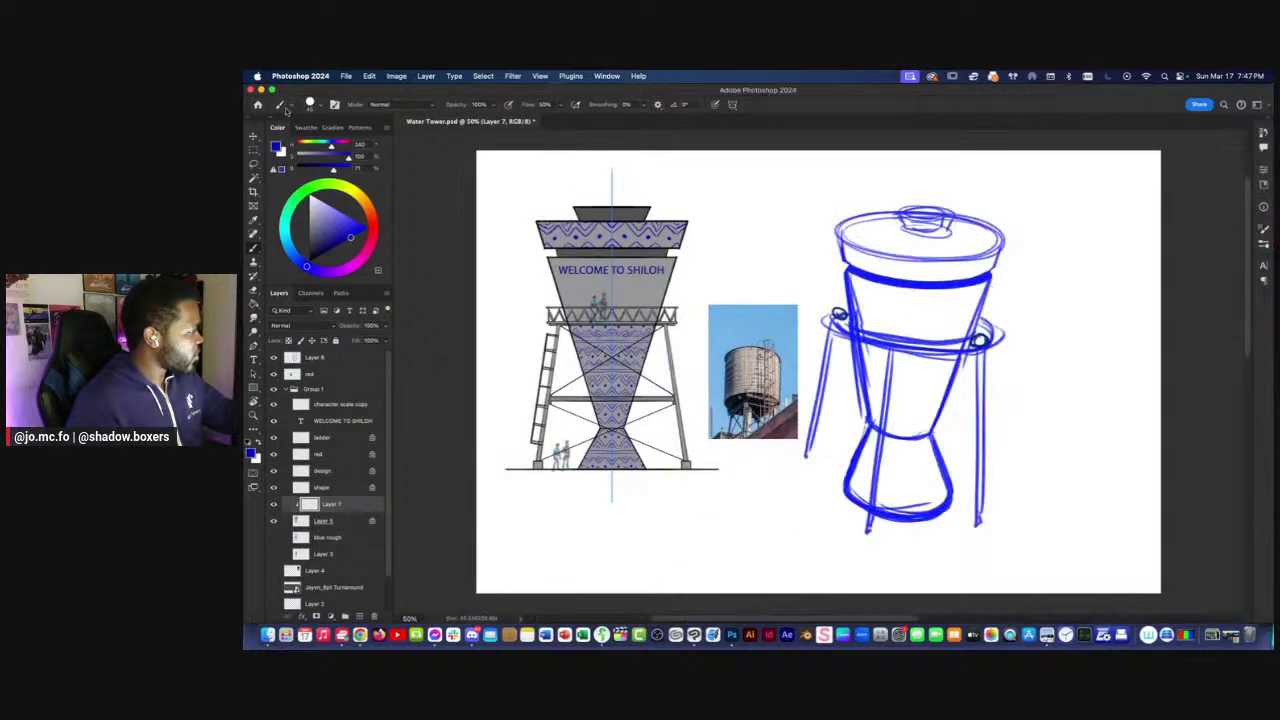
{"action": "left_click_drag", "start_coordinate": [510, 346], "coordinate": [551, 383]}
{"action": "key", "text": "super+plus"}
{"action": "left_click", "coordinate": [734, 103]}
{"action": "left_click", "coordinate": [744, 104]}
Darken the Background layer from white to light gray by lowering its lightness with Hue/Saturation.
{"action": "scroll", "coordinate": [384, 580], "scroll_direction": "down", "scroll_amount": 3}
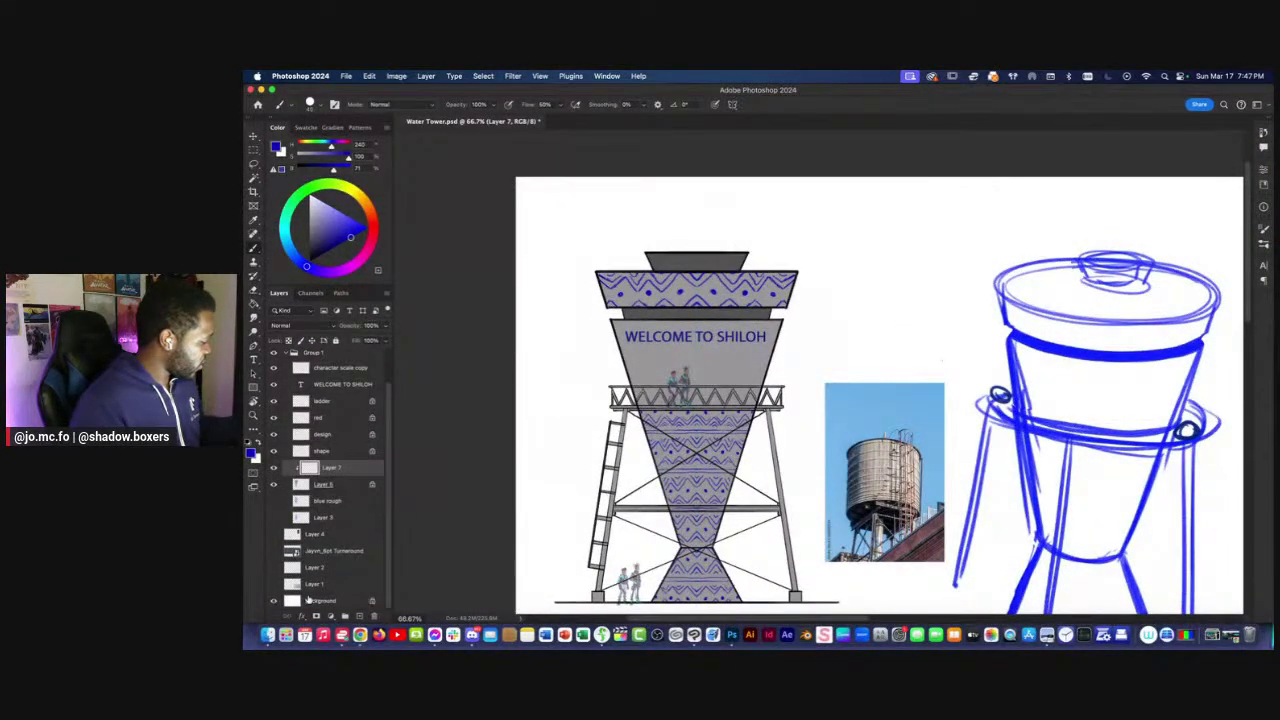
{"action": "left_click", "coordinate": [311, 599]}
{"action": "key", "text": "super+u"}
{"action": "left_click_drag", "start_coordinate": [497, 314], "coordinate": [485, 315]}
{"action": "key", "text": "Return"}
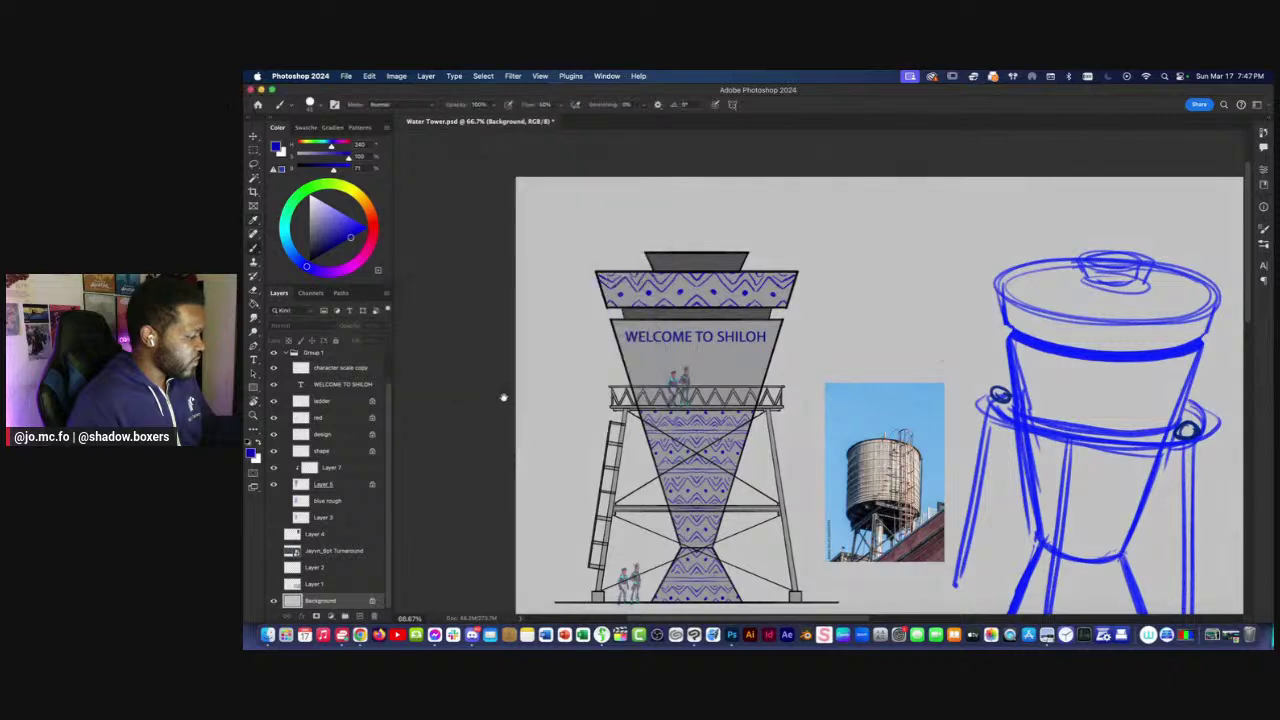
Search the brush presets for "rust" and choose the "rust 1" brush from MBuffington_Digital Painting Brushset 2022.
{"action": "left_click_drag", "start_coordinate": [502, 397], "coordinate": [544, 383]}
{"action": "left_click", "coordinate": [312, 105]}
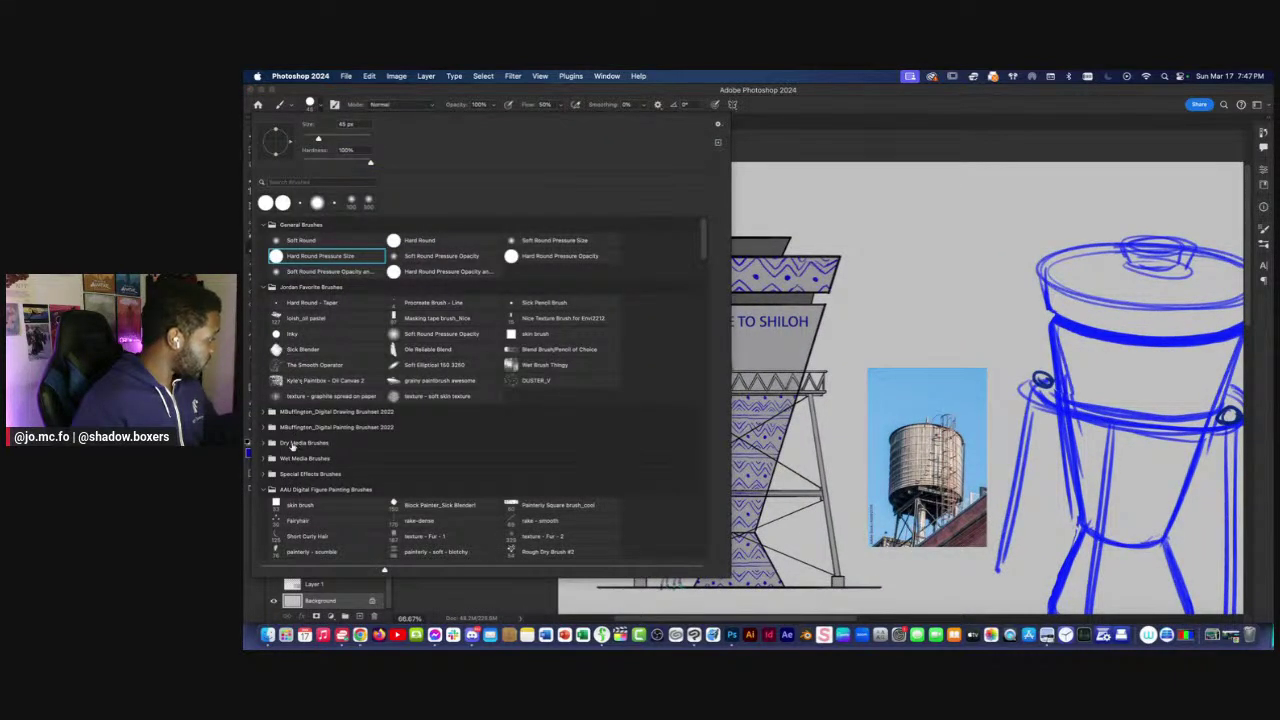
{"action": "left_click", "coordinate": [271, 474]}
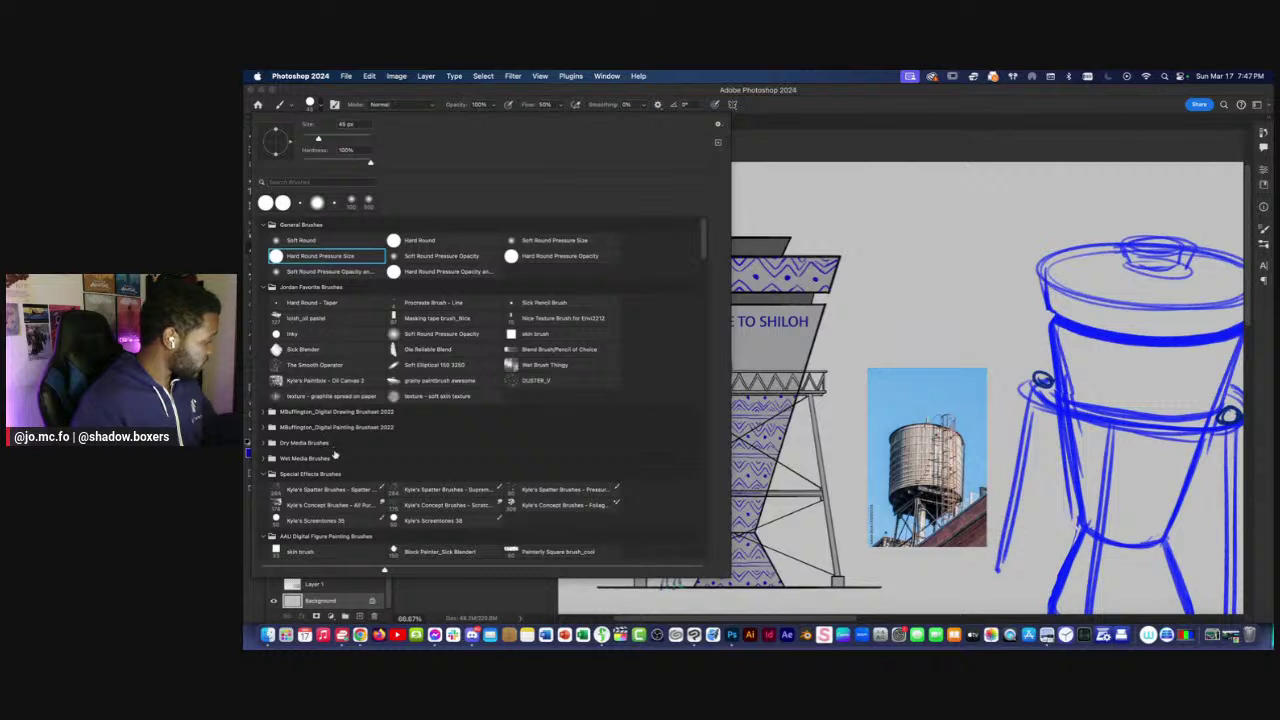
{"action": "scroll", "coordinate": [697, 256], "scroll_direction": "down", "scroll_amount": 5}
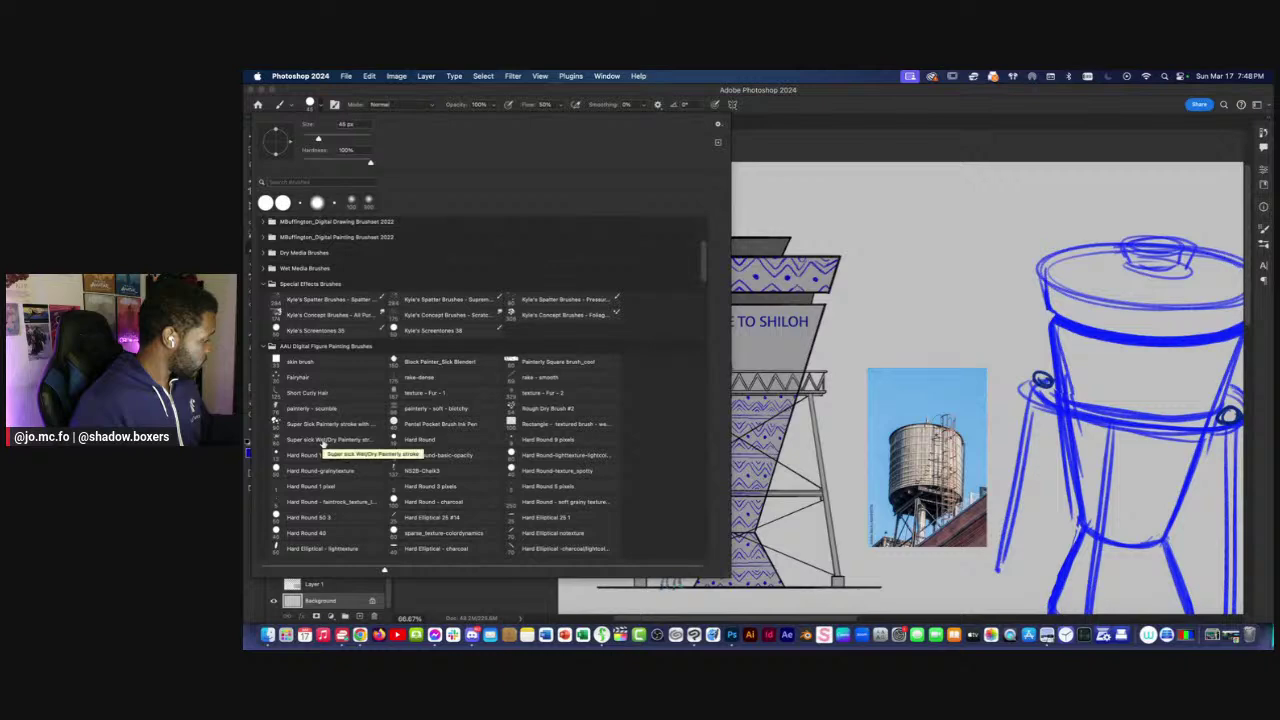
{"action": "mouse_move", "coordinate": [704, 275]}
{"action": "left_mouse_down"}
{"action": "mouse_move", "coordinate": [701, 314]}
{"action": "mouse_move", "coordinate": [698, 240]}
{"action": "left_mouse_up"}
{"action": "left_click", "coordinate": [308, 184]}
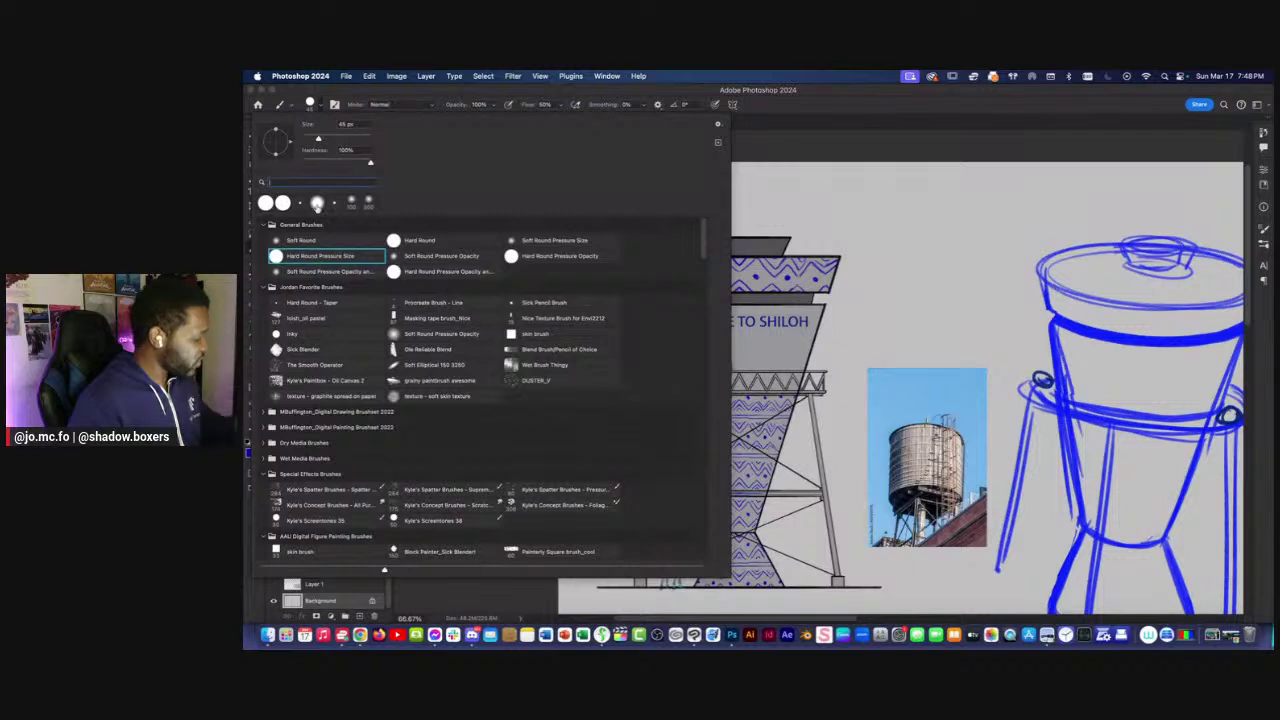
{"action": "type", "text": "rust"}
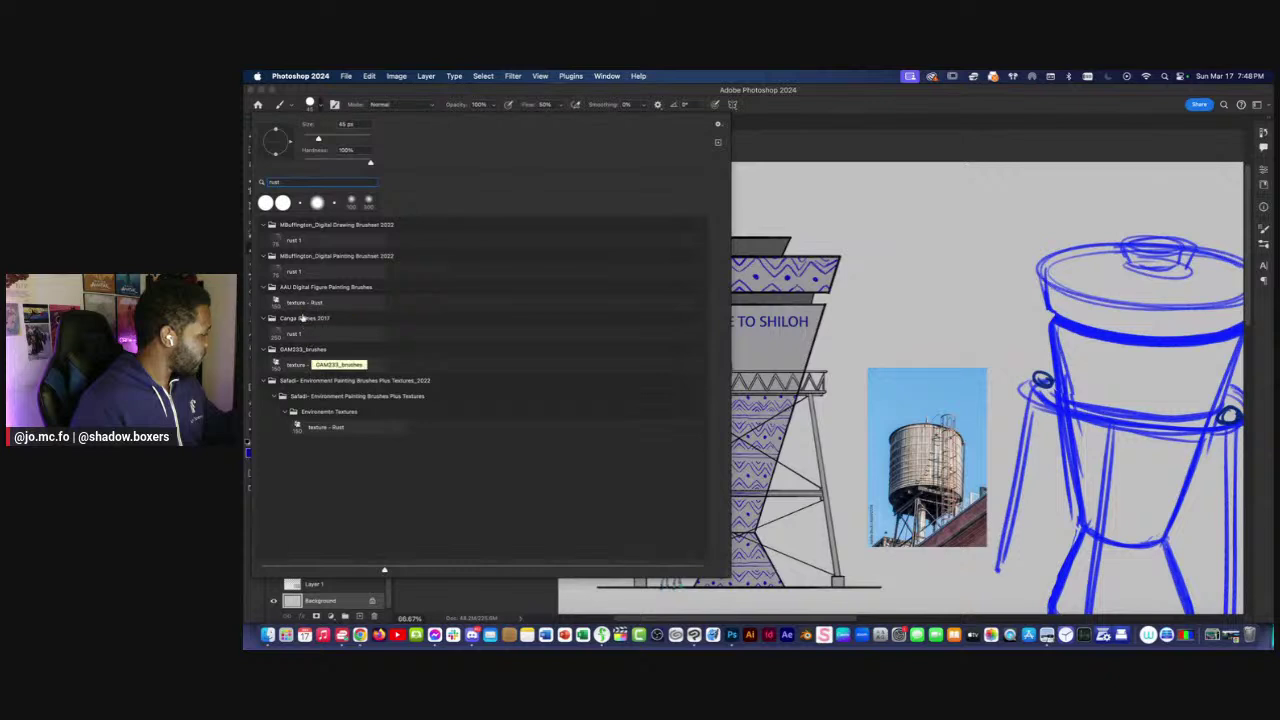
{"action": "left_click", "coordinate": [295, 287]}
{"action": "left_click", "coordinate": [295, 274]}
{"action": "left_click", "coordinate": [448, 598]}
Set the foreground color to a dark orange-brown with a hue of 31° for painting rust.
{"action": "key", "text": "super+plus"}
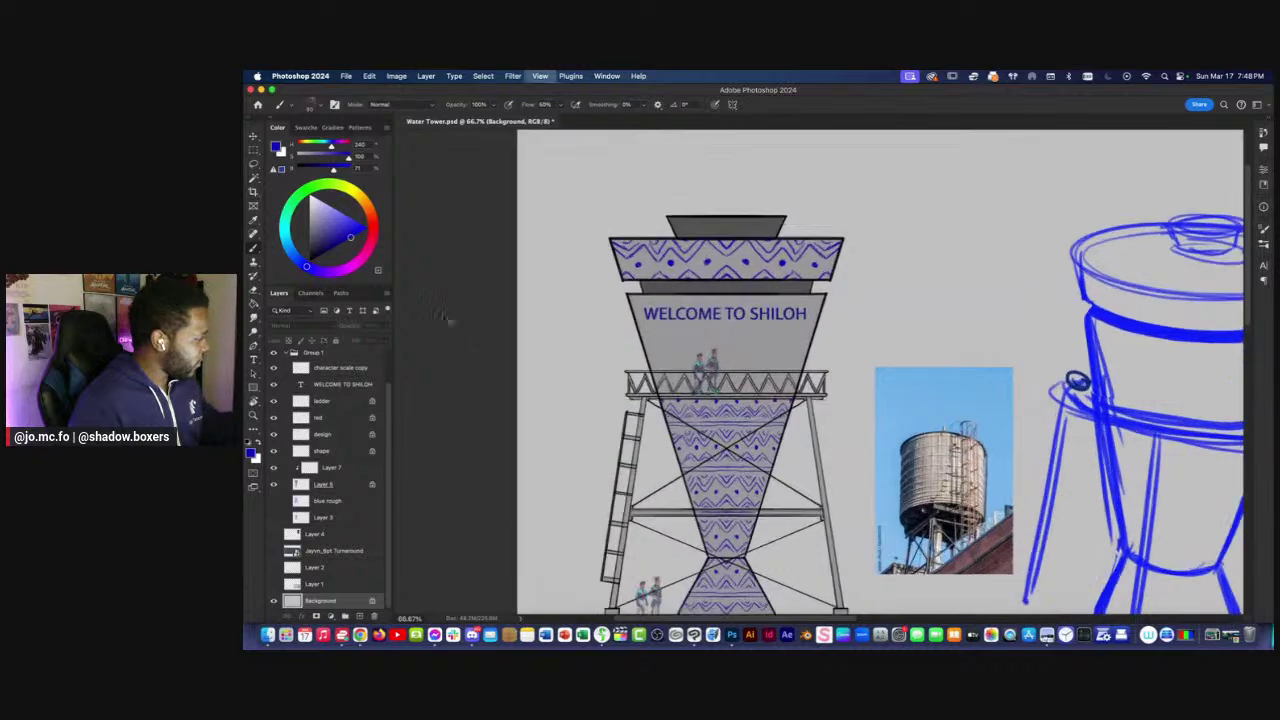
{"action": "left_click", "coordinate": [370, 230]}
{"action": "left_click", "coordinate": [277, 148]}
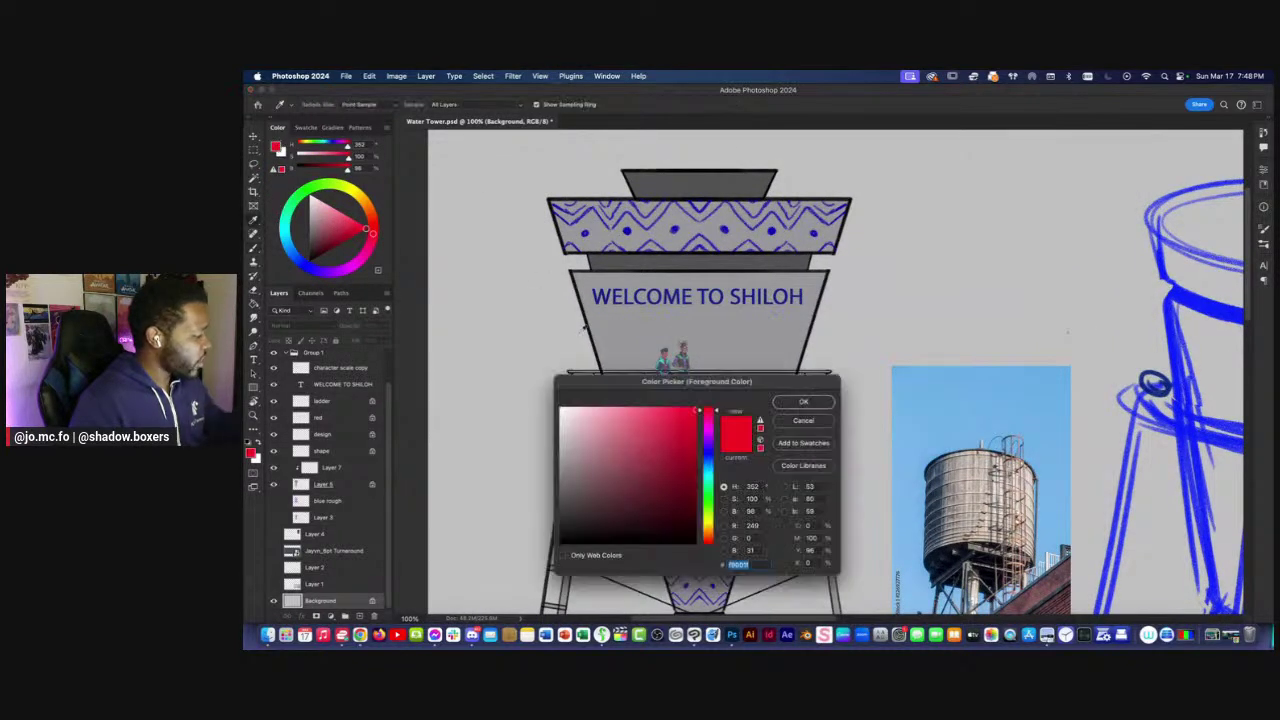
{"action": "left_click", "coordinate": [708, 531]}
{"action": "mouse_move", "coordinate": [606, 470]}
{"action": "left_mouse_down"}
{"action": "mouse_move", "coordinate": [637, 489]}
{"action": "mouse_move", "coordinate": [657, 482]}
{"action": "left_mouse_up"}
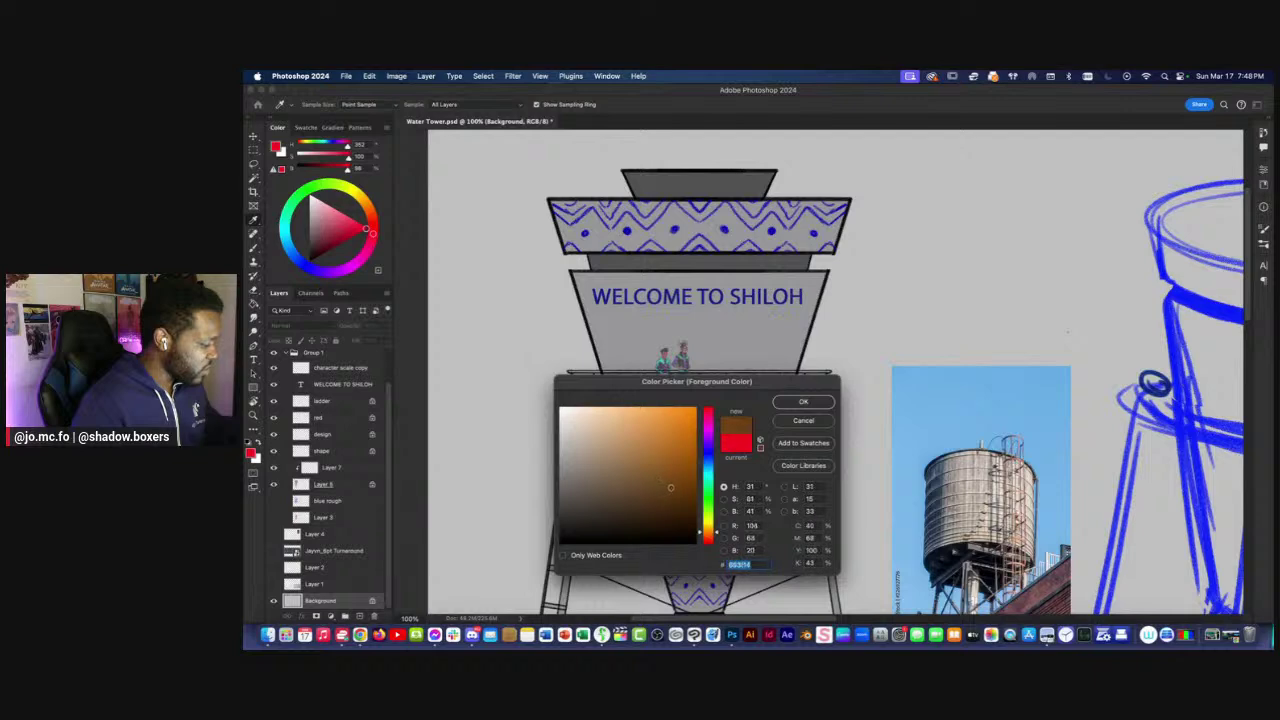
{"action": "key", "text": "Return"}
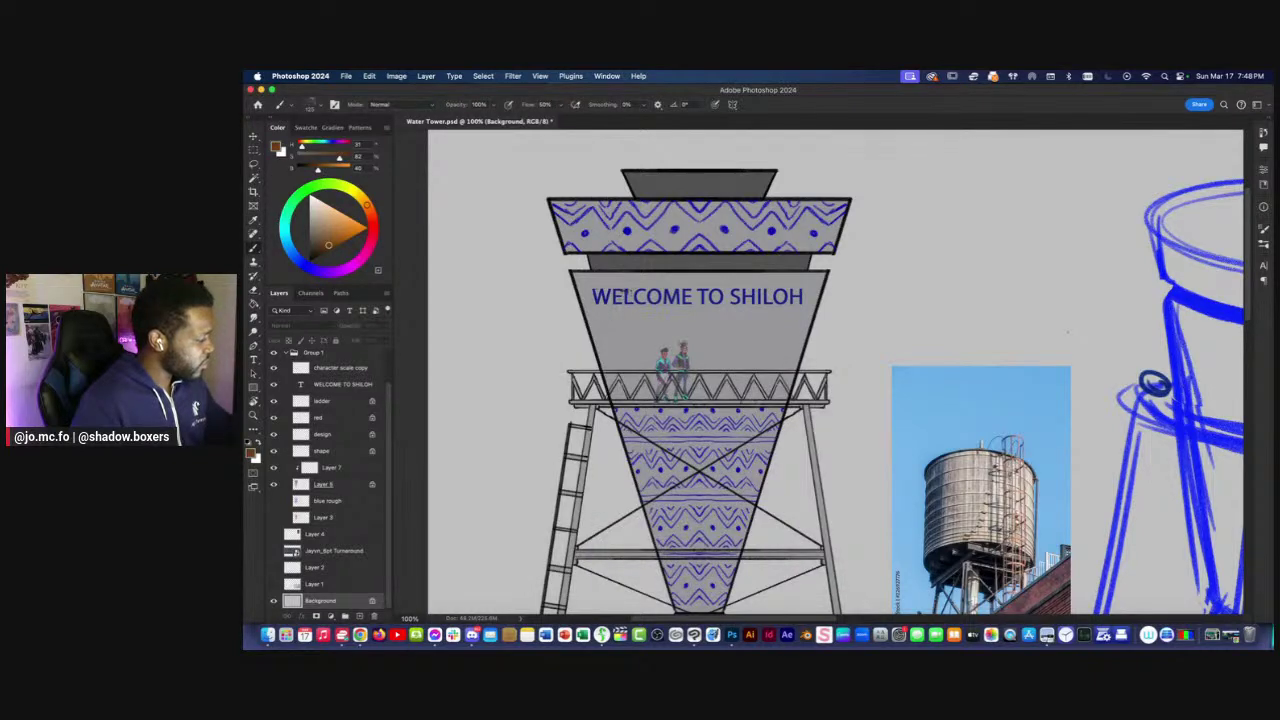
Paint brown rust stains on clipped Layer 7 over the tank, top band, lower pattern and support leg, undoing any stray stroke.
{"action": "left_click", "coordinate": [312, 484]}
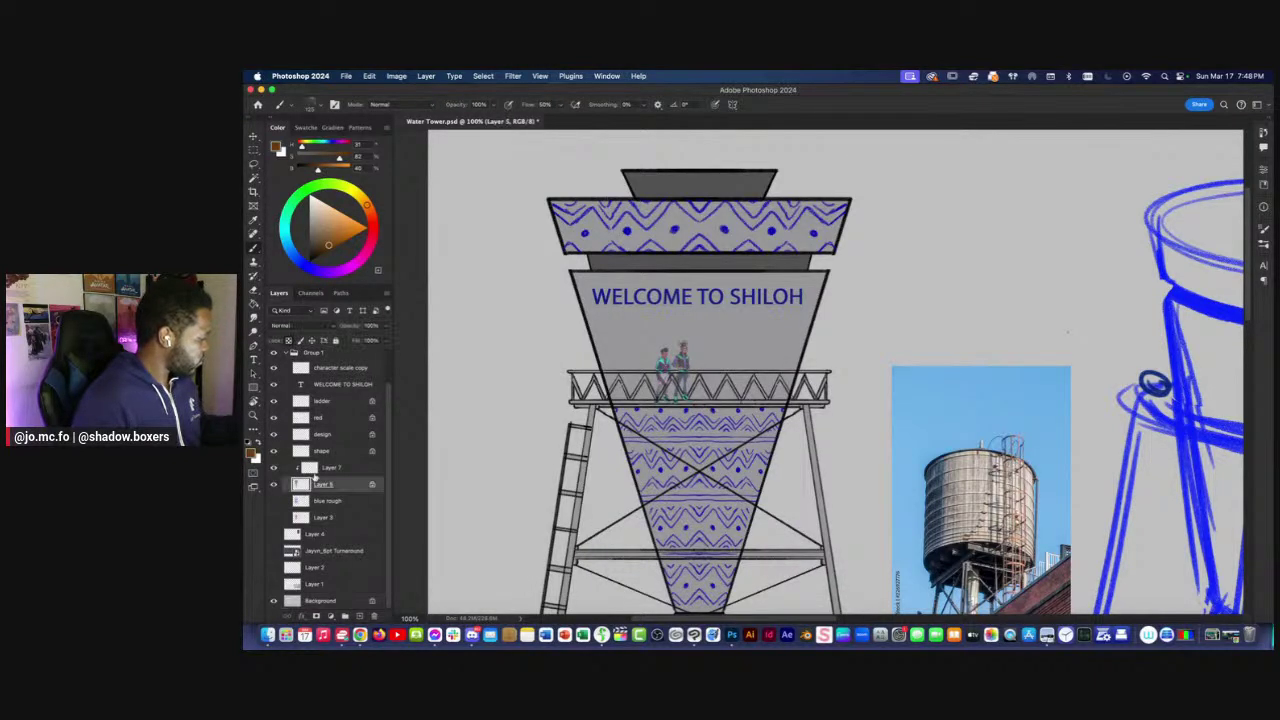
{"action": "left_click", "coordinate": [325, 467]}
{"action": "left_click_drag", "start_coordinate": [766, 277], "coordinate": [765, 390]}
{"action": "key", "text": "super+minus"}
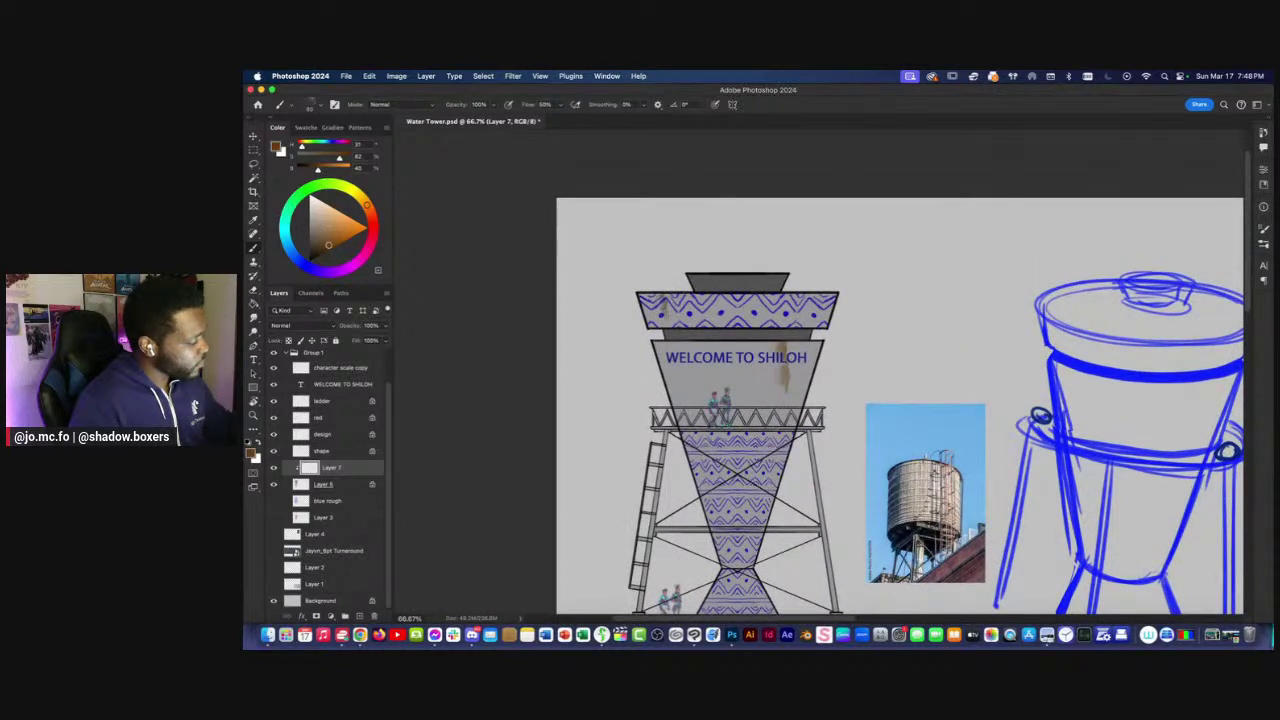
{"action": "key", "text": "super+minus"}
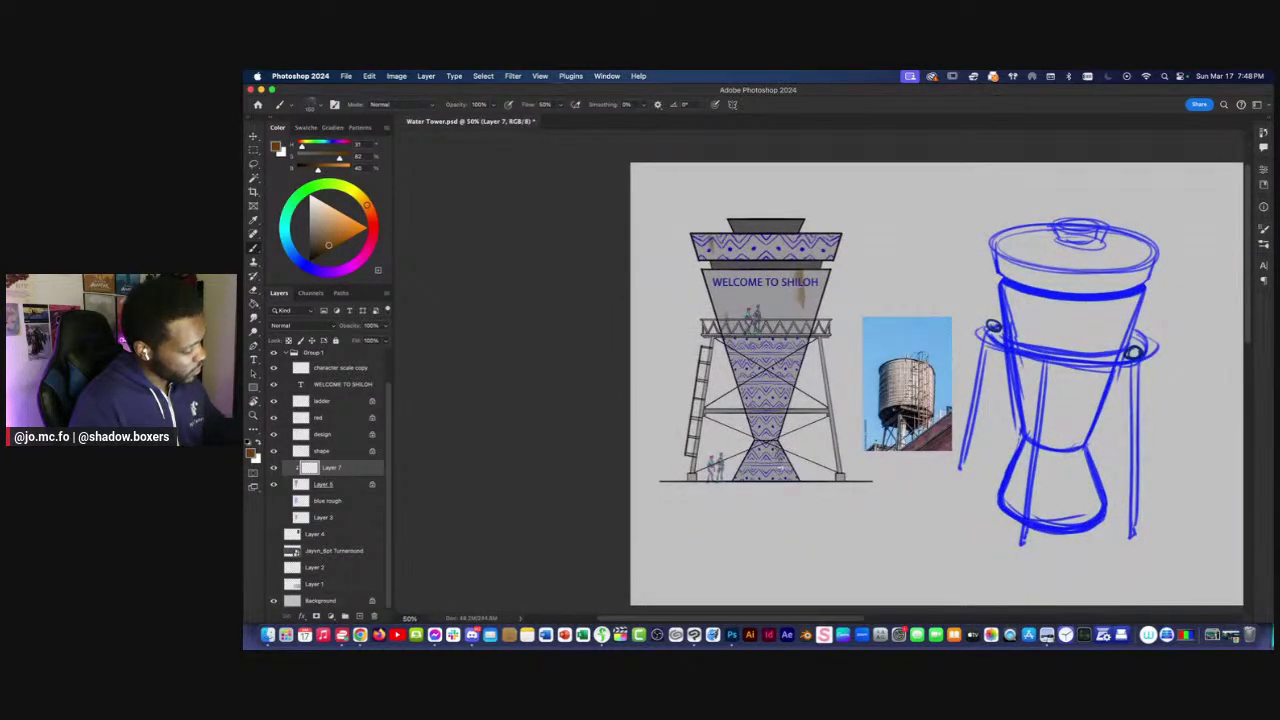
{"action": "key", "text": "super+equal"}
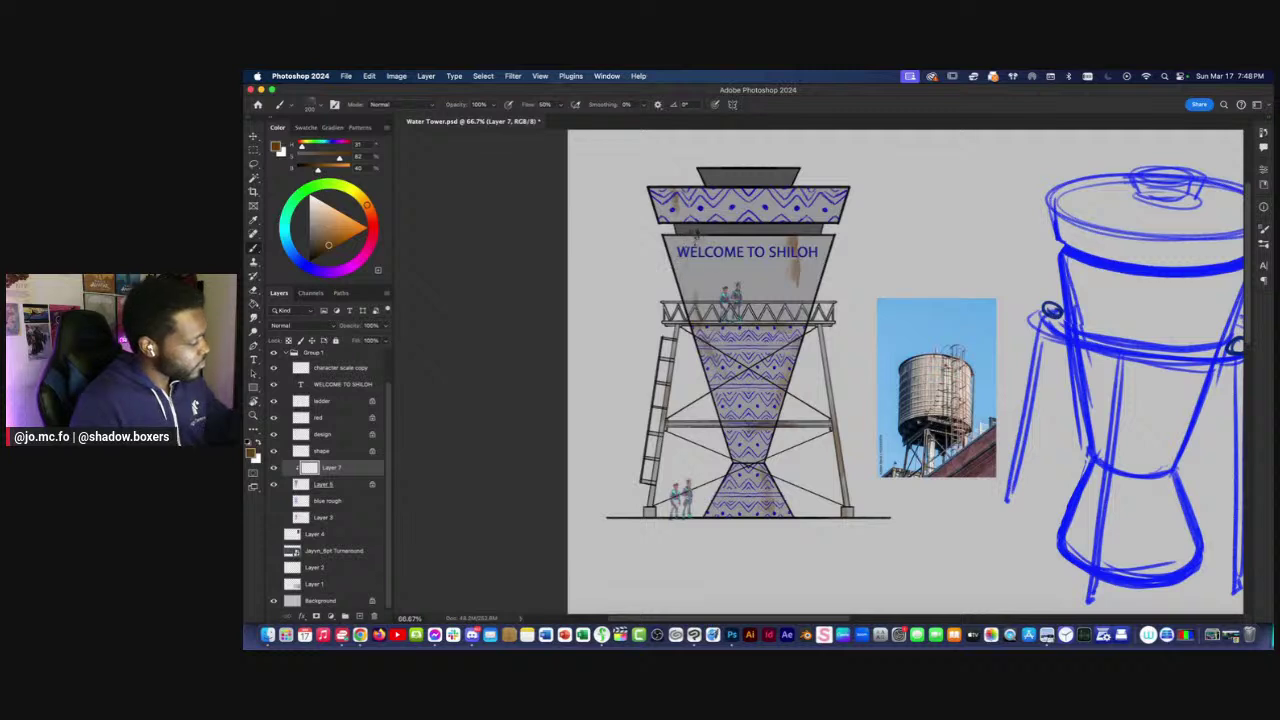
{"action": "left_click_drag", "start_coordinate": [662, 232], "coordinate": [602, 248]}
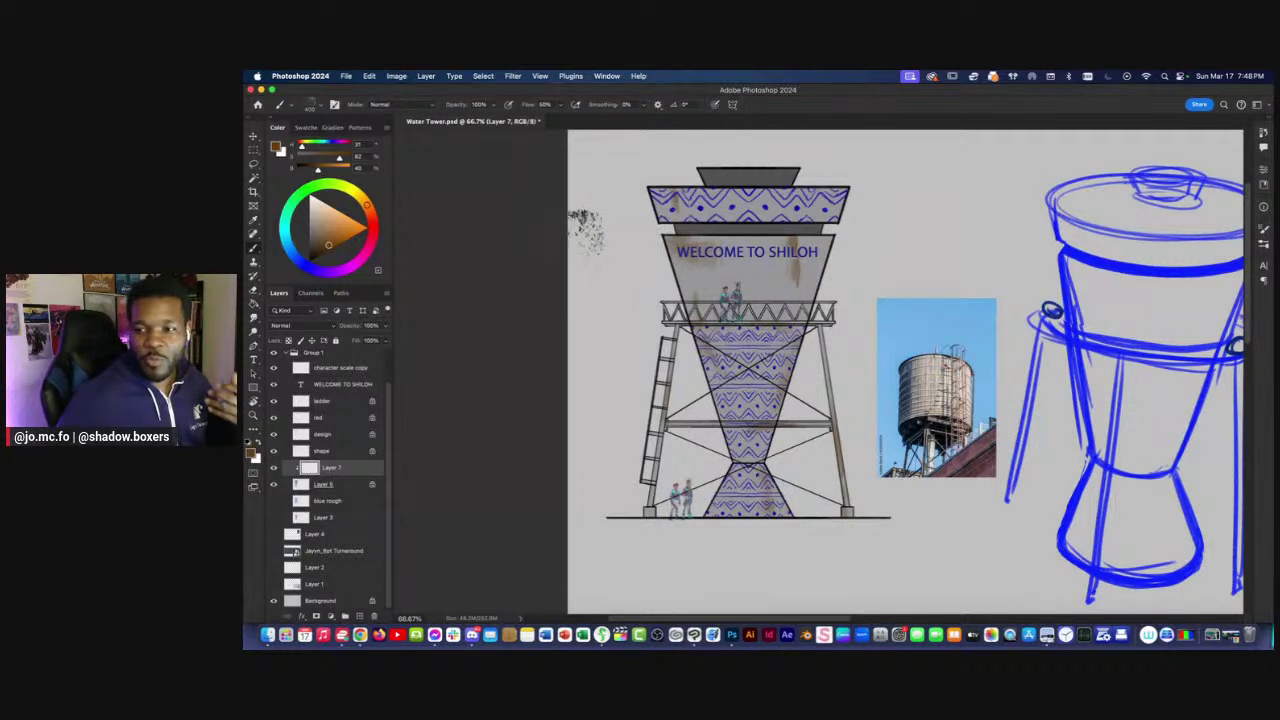
{"action": "key", "text": "super+z"}
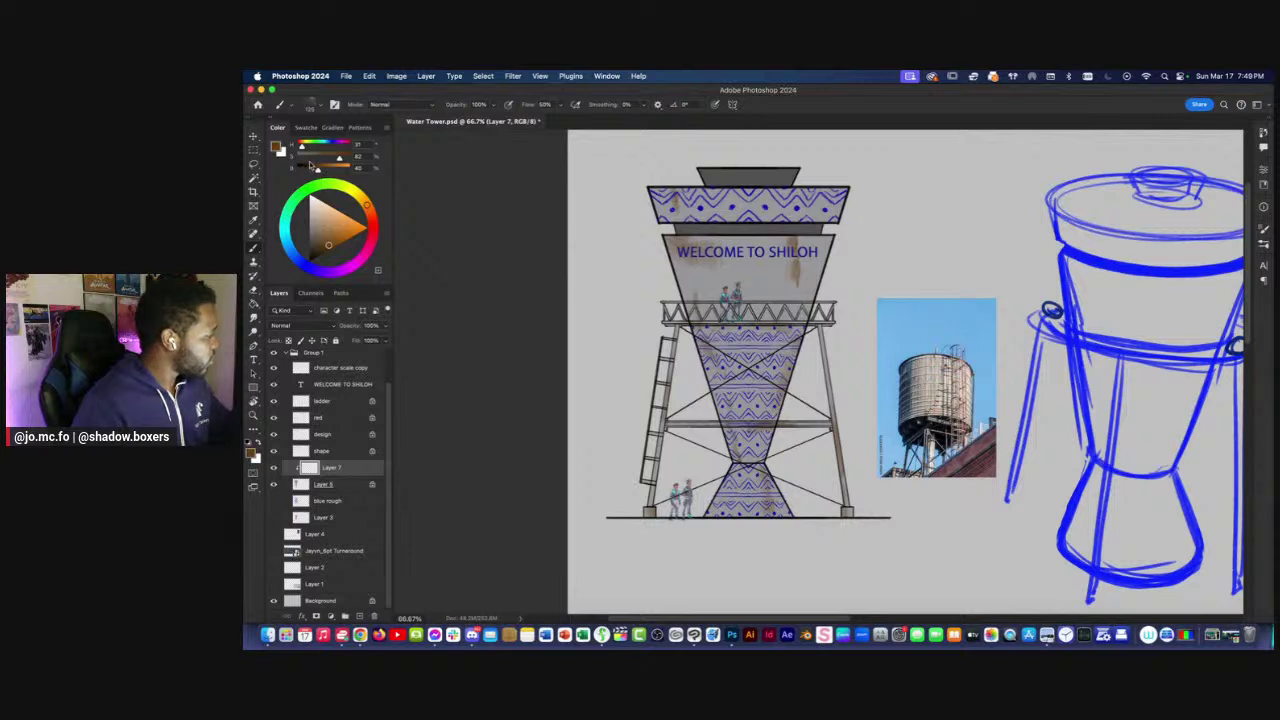
Darken the foreground color to a near-black brown with 24% saturation and choose the "texture - Rust" brush from GAM233_brushes.
{"action": "left_click_drag", "start_coordinate": [312, 170], "coordinate": [307, 172]}
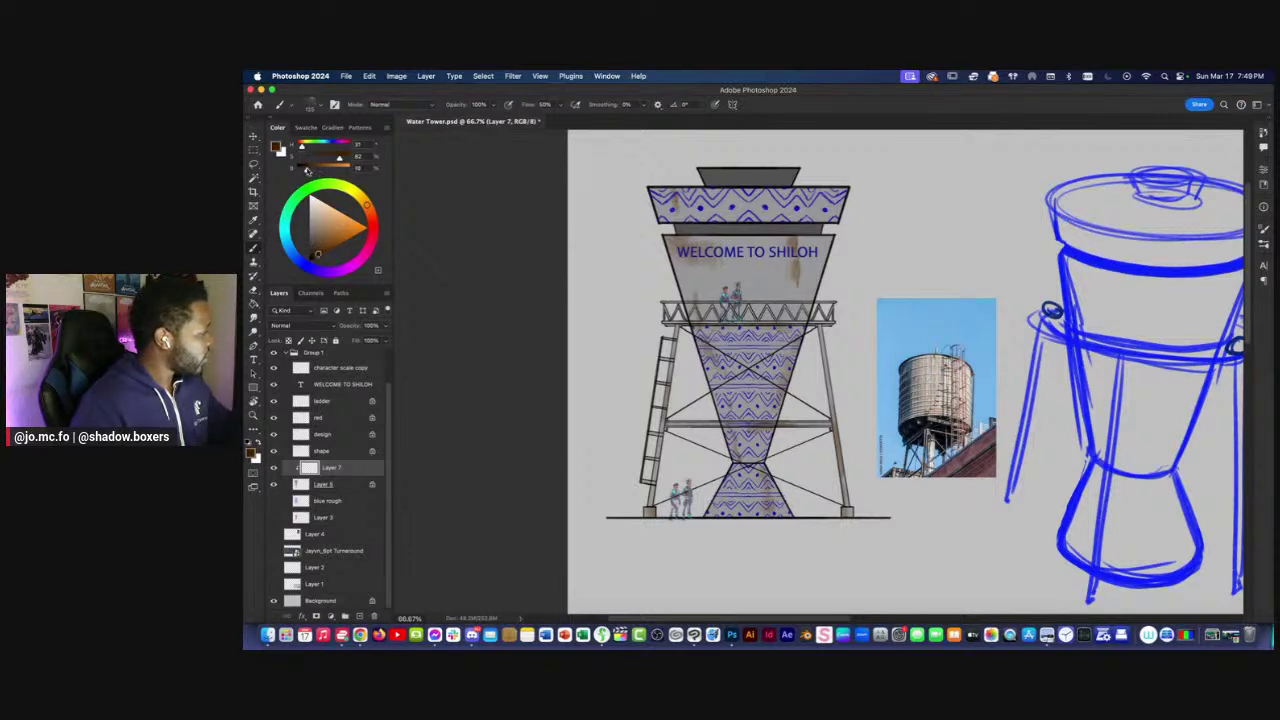
{"action": "left_click", "coordinate": [310, 158]}
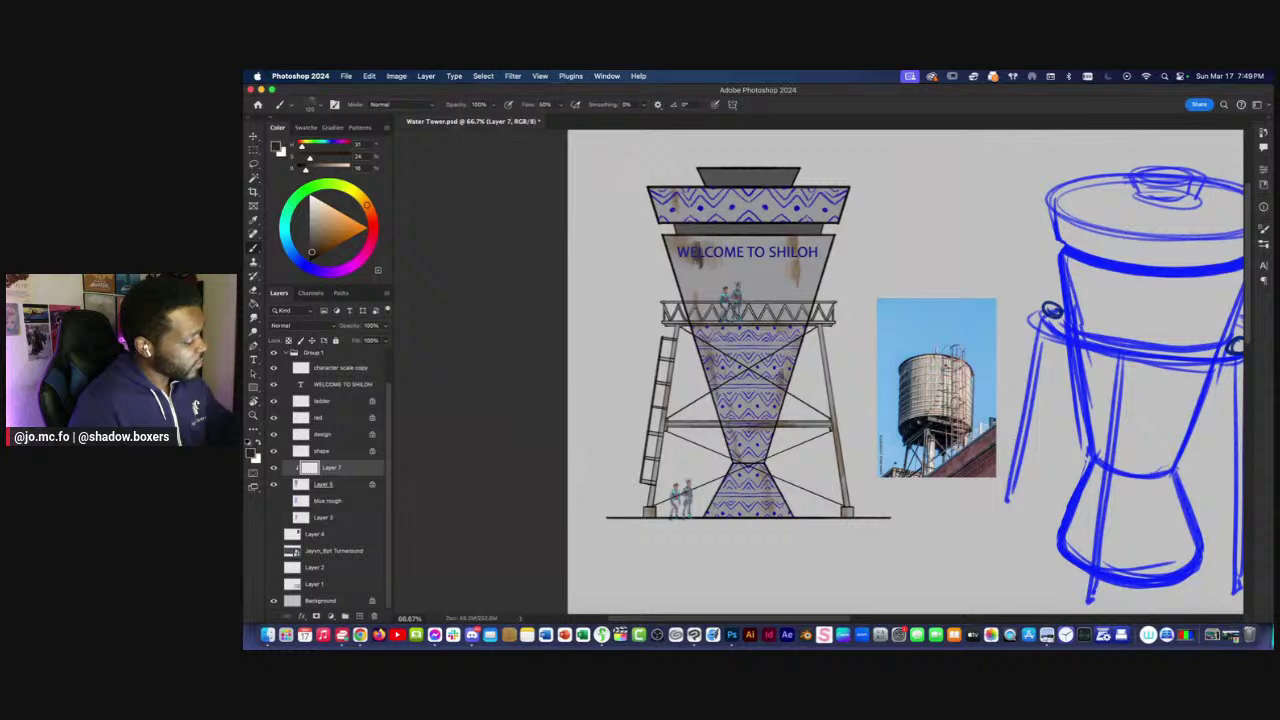
{"action": "left_click", "coordinate": [314, 104]}
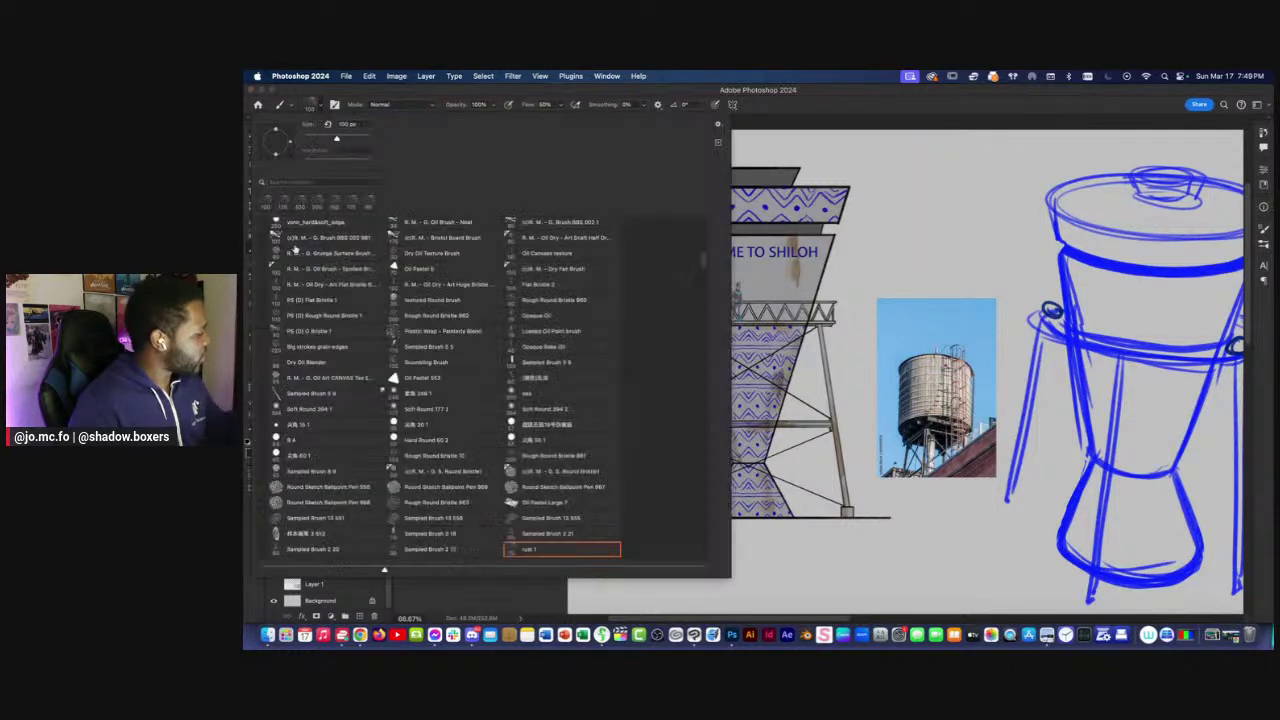
{"action": "left_click", "coordinate": [294, 181]}
{"action": "type", "text": "rust"}
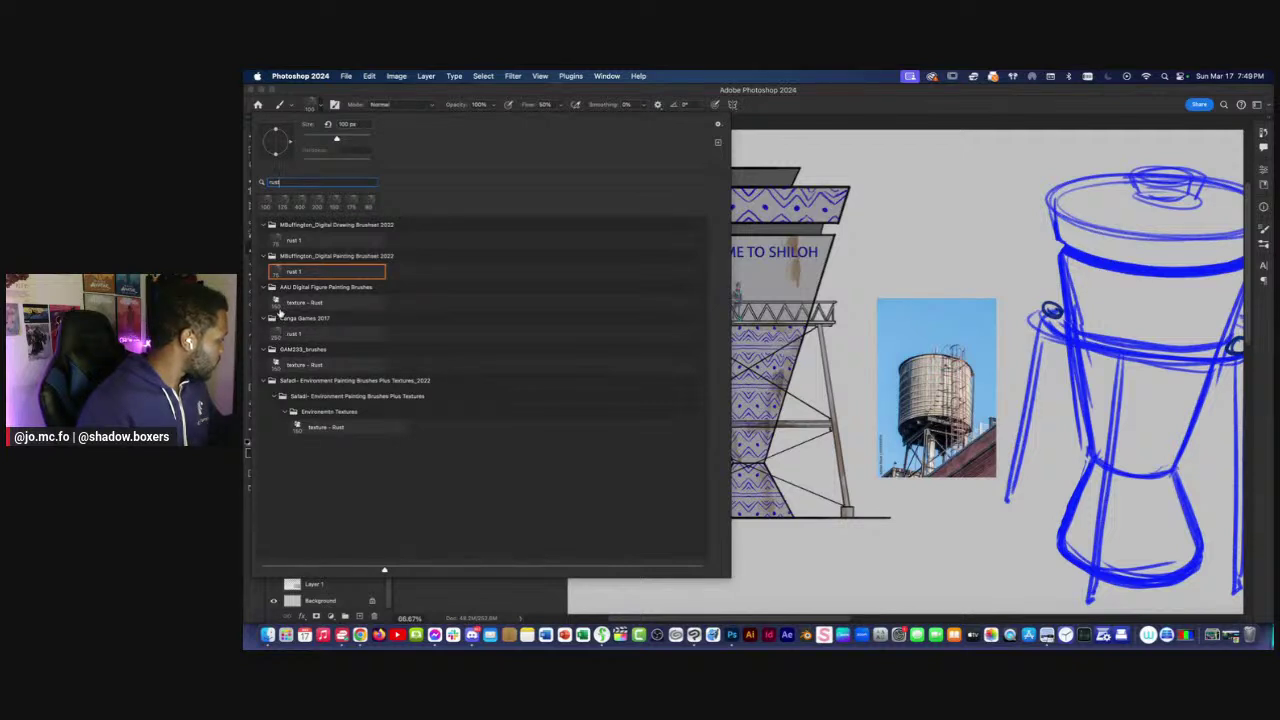
{"action": "left_click", "coordinate": [280, 364]}
{"action": "left_click", "coordinate": [466, 595]}
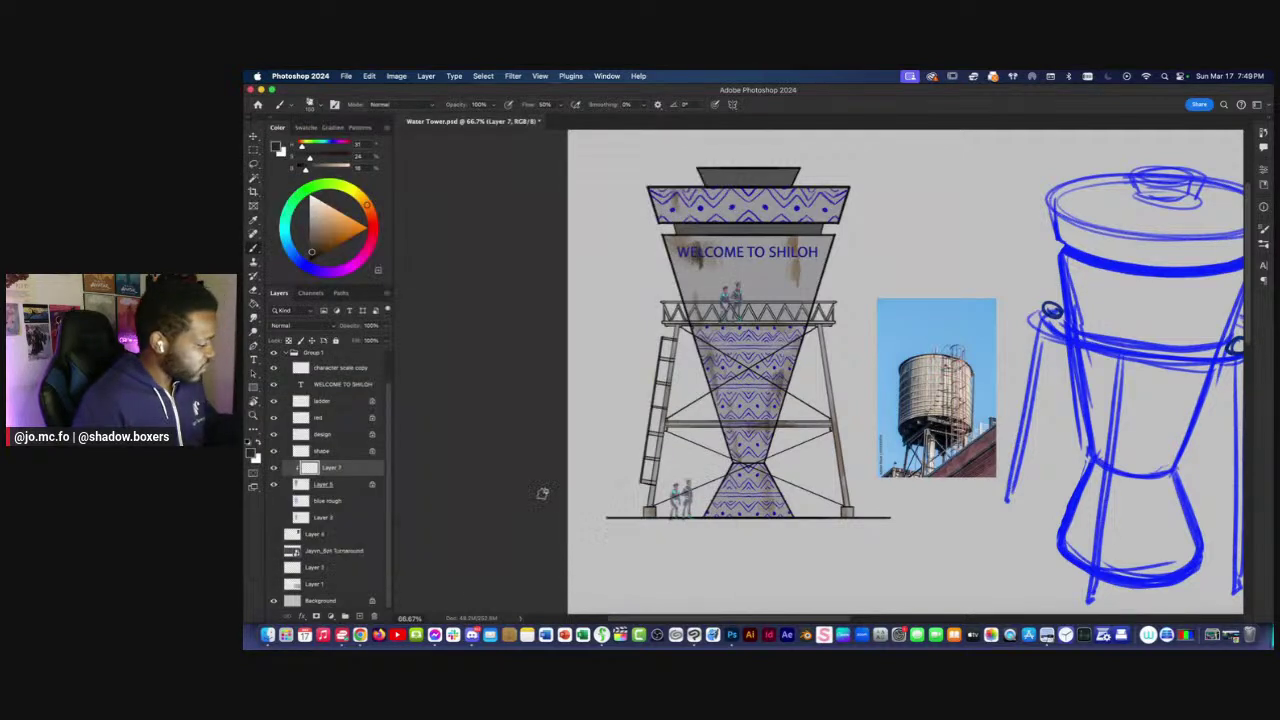
Paint dark rust texture on Layer 7 over the tank's upper corners, the patterned top band and the lower patterned column, enlarging the brush partway.
{"action": "key", "text": "super+plus"}
{"action": "left_click_drag", "start_coordinate": [662, 282], "coordinate": [656, 343]}
{"action": "left_click_drag", "start_coordinate": [622, 258], "coordinate": [599, 232]}
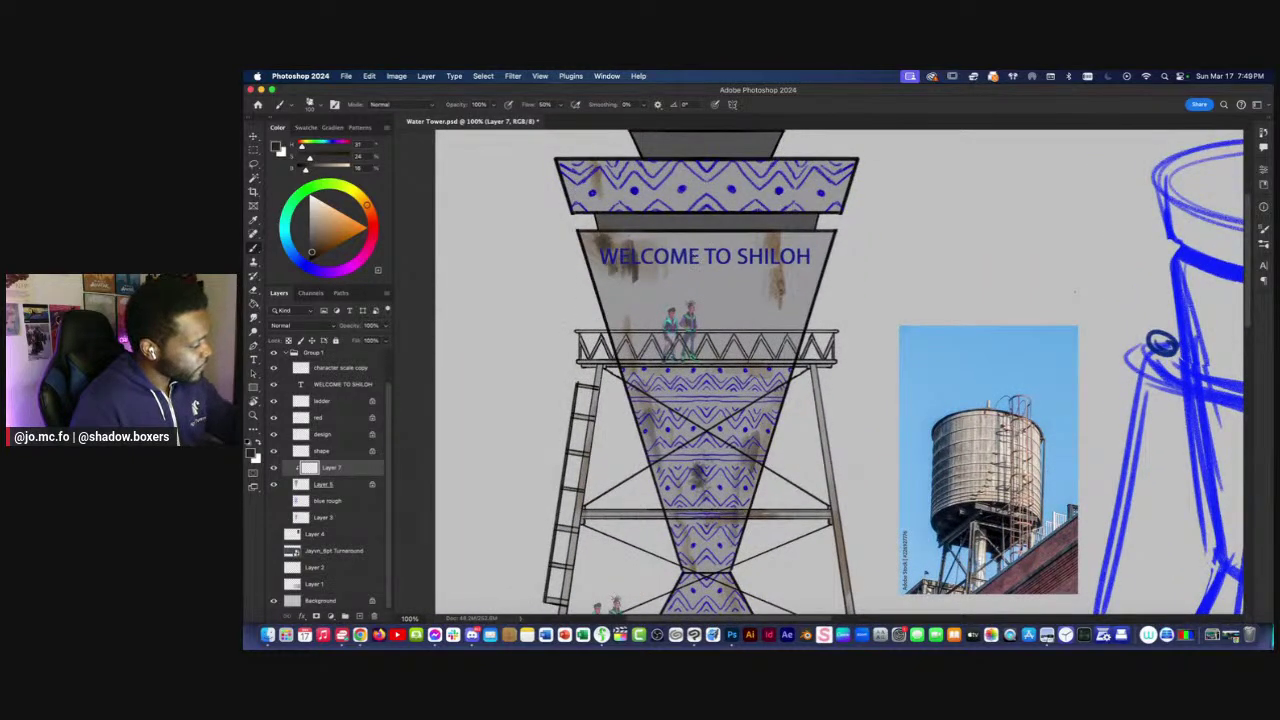
{"action": "left_click_drag", "start_coordinate": [788, 238], "coordinate": [817, 268]}
{"action": "key", "text": "bracketright"}
{"action": "left_click_drag", "start_coordinate": [846, 168], "coordinate": [839, 188]}
{"action": "key", "text": "super+minus"}
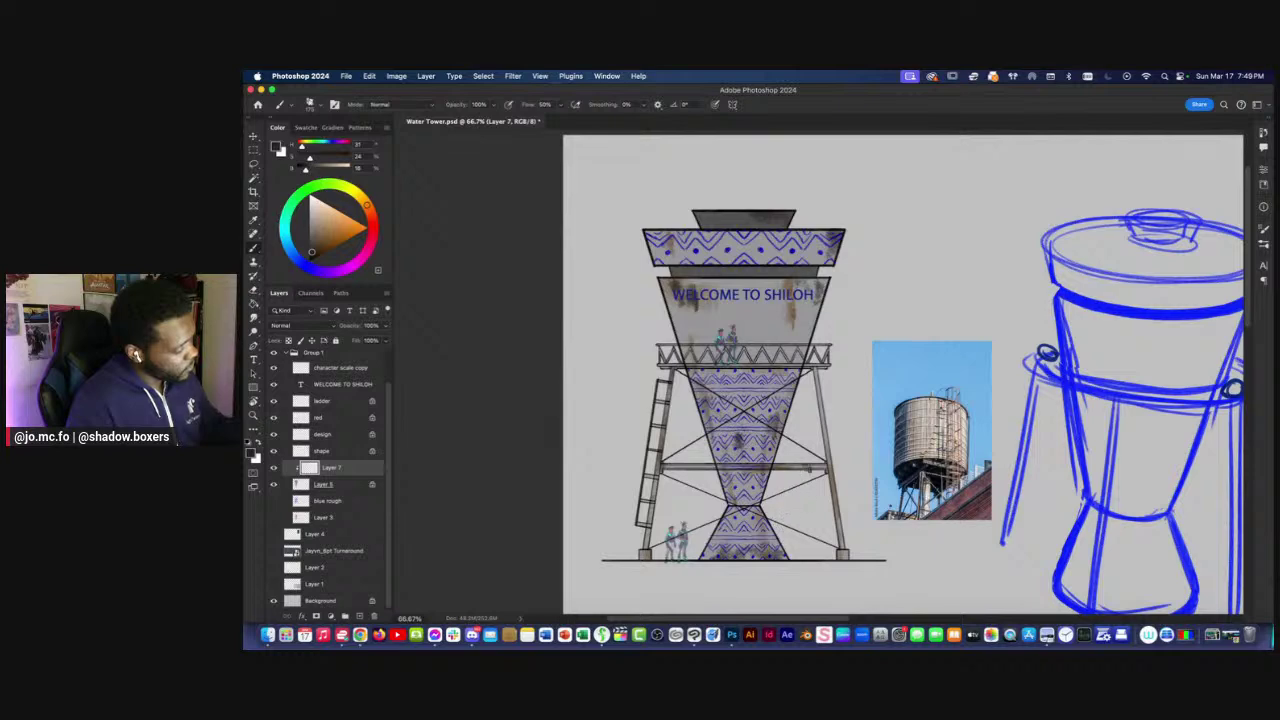
{"action": "key", "text": "super+minus"}
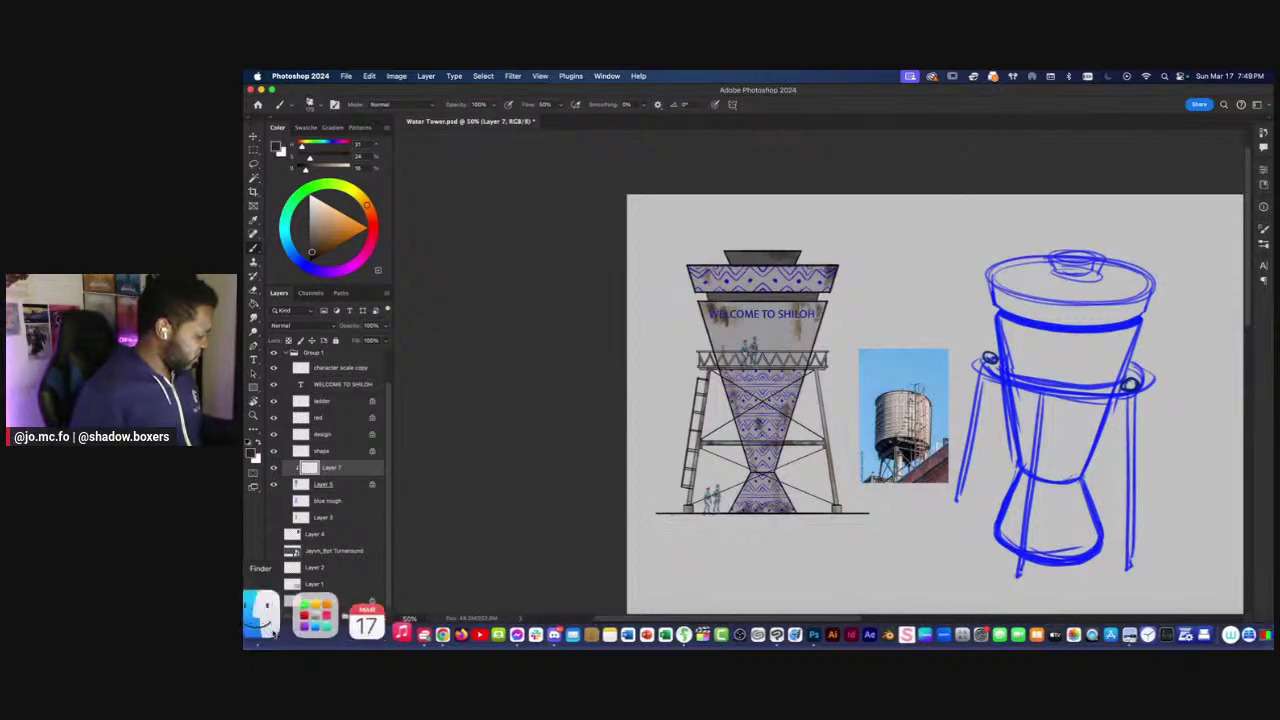
Switch to Finder and, in a new tab, open the artist's own work folder inside Industry Projects > Block Tackle (2022) > Artwork.
{"action": "left_click", "coordinate": [268, 635]}
{"action": "left_click_drag", "start_coordinate": [732, 127], "coordinate": [686, 127]}
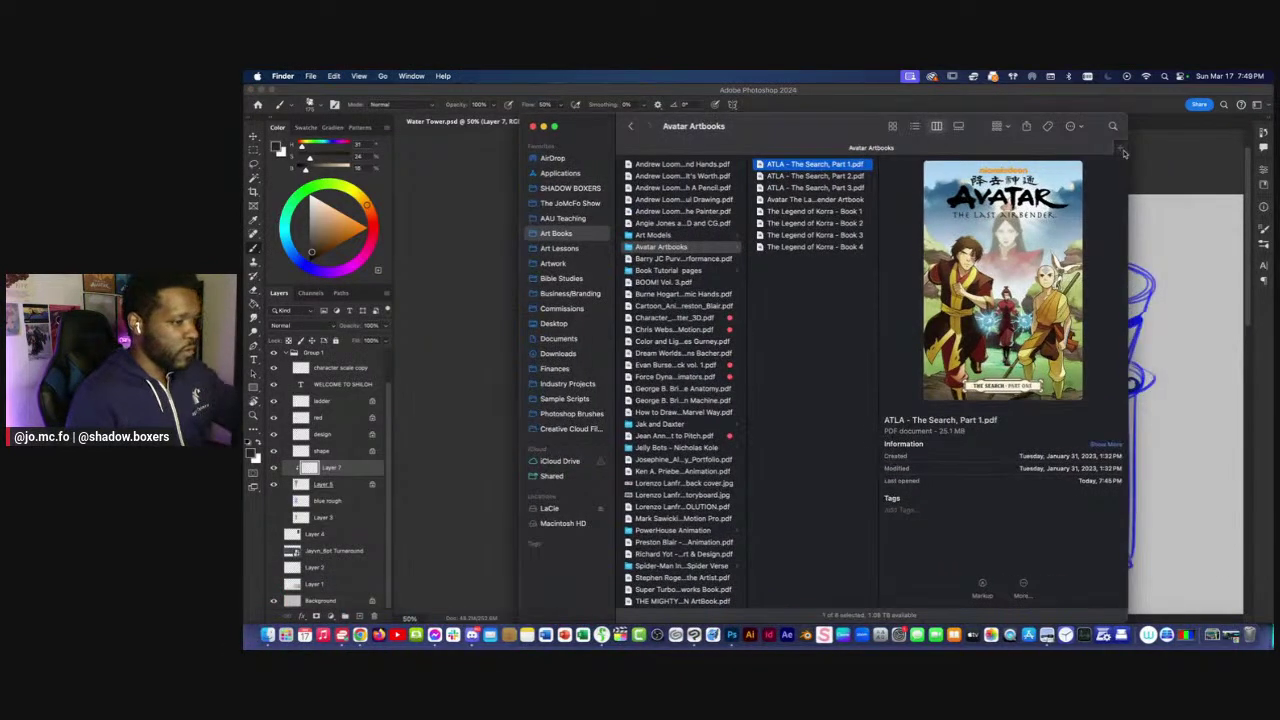
{"action": "left_click", "coordinate": [1120, 150]}
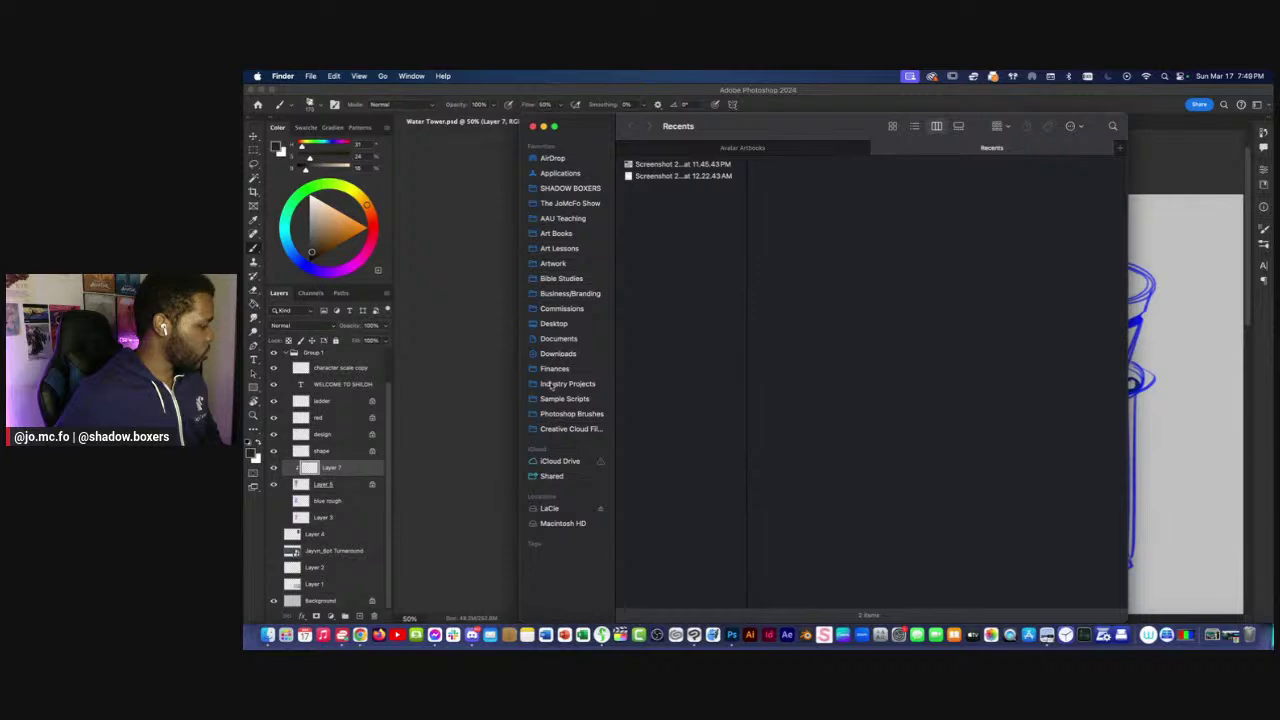
{"action": "left_click", "coordinate": [549, 386]}
{"action": "left_click", "coordinate": [665, 164]}
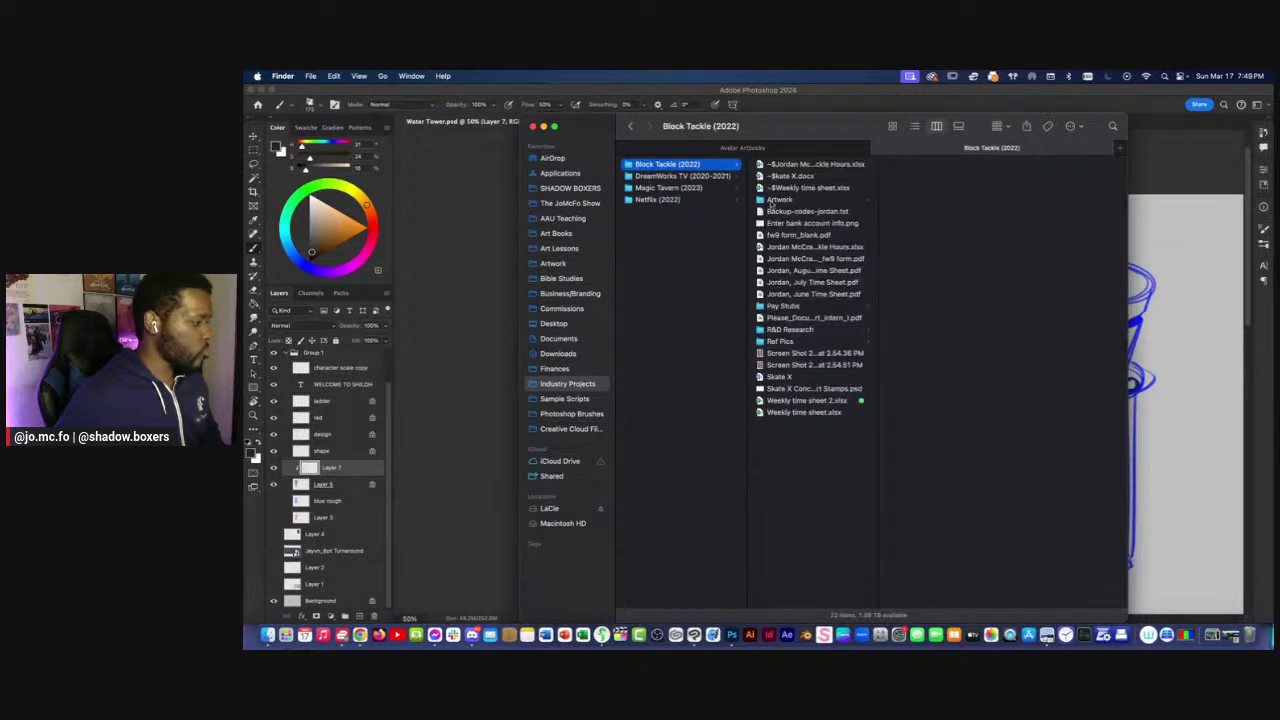
{"action": "left_click", "coordinate": [776, 200]}
{"action": "left_click", "coordinate": [919, 224]}
Look through the sx_Lighting Comps, sx_Service Room and sx_Pillars folders, checking the pillar sheets up to sx_Pillars.jpg.
{"action": "left_click", "coordinate": [1040, 247]}
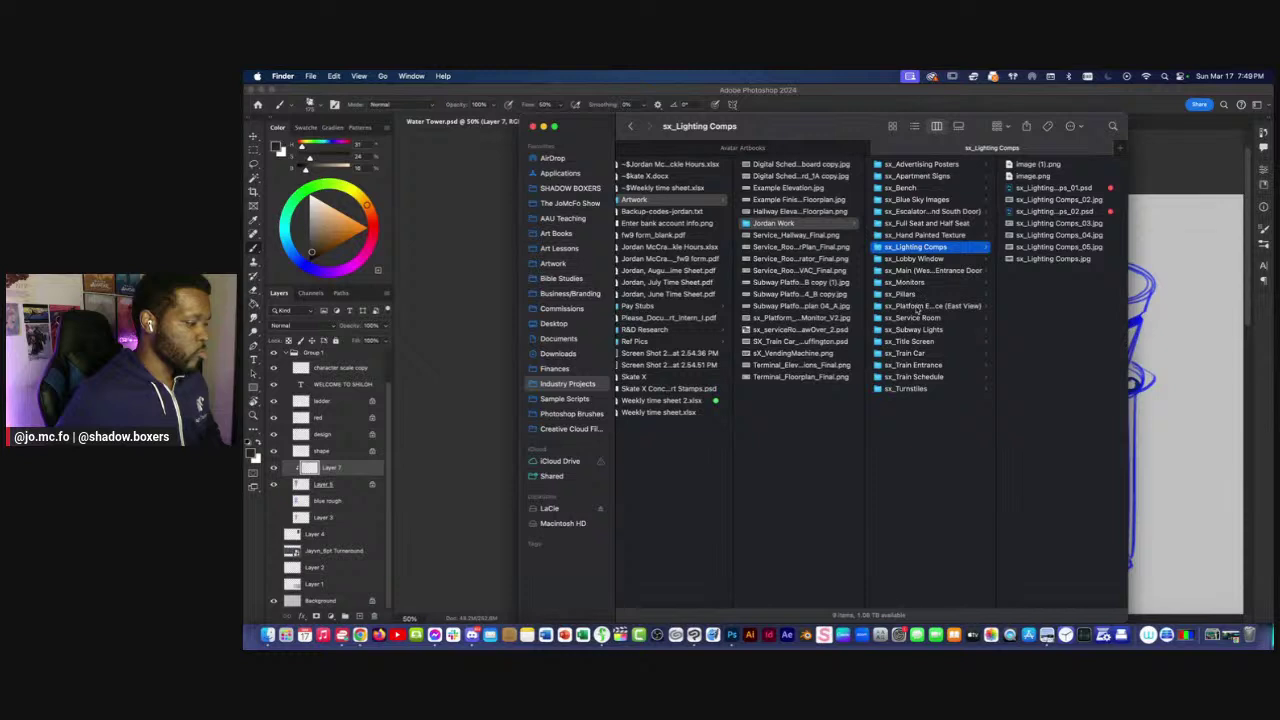
{"action": "left_click", "coordinate": [913, 318]}
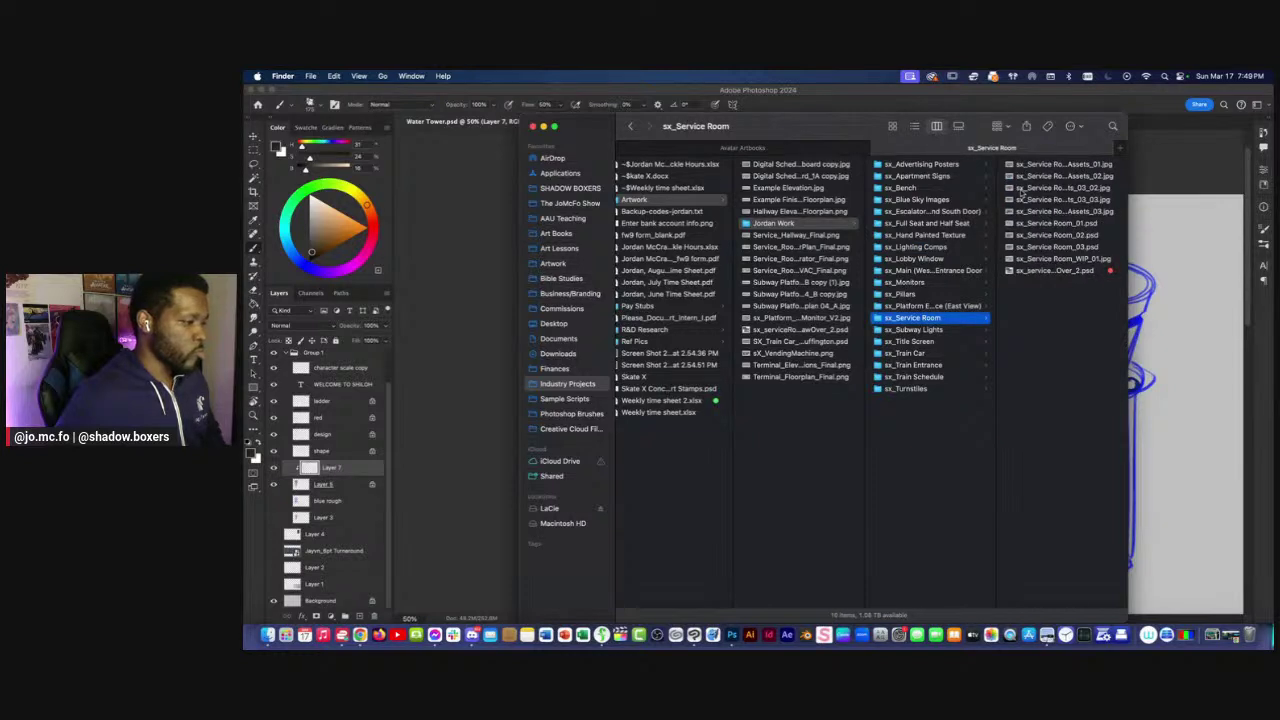
{"action": "left_click", "coordinate": [903, 294]}
{"action": "left_click", "coordinate": [1070, 176]}
{"action": "key", "text": "Down"}
{"action": "key", "text": "Down"}
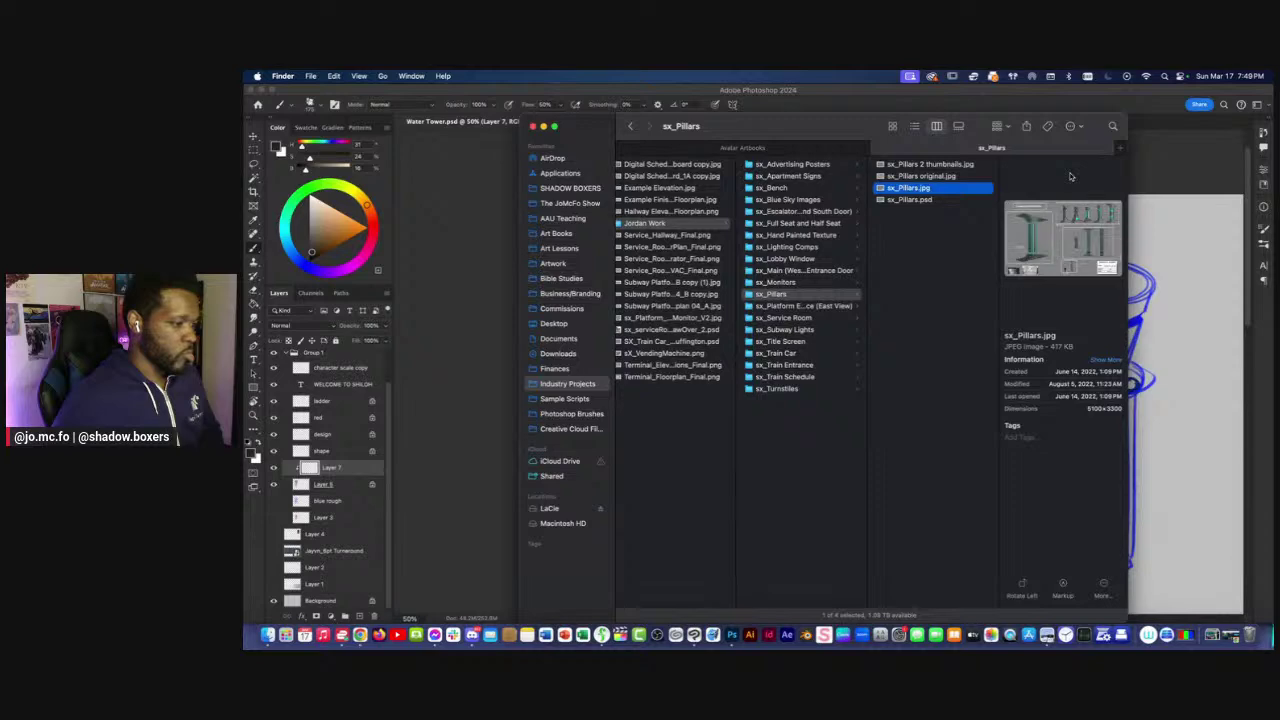
Preview the train car design sheet PSD in the sx_Train Car folder to examine its layout and texture callouts.
{"action": "left_click", "coordinate": [788, 353]}
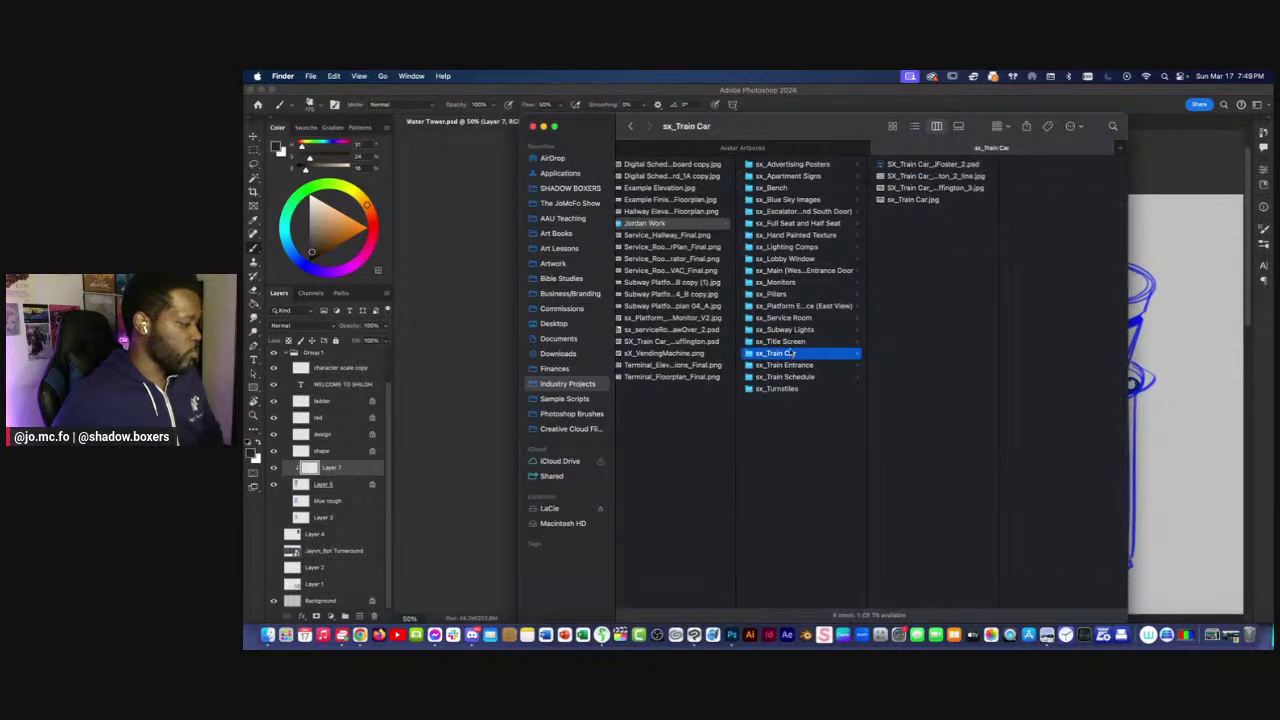
{"action": "left_click", "coordinate": [913, 165]}
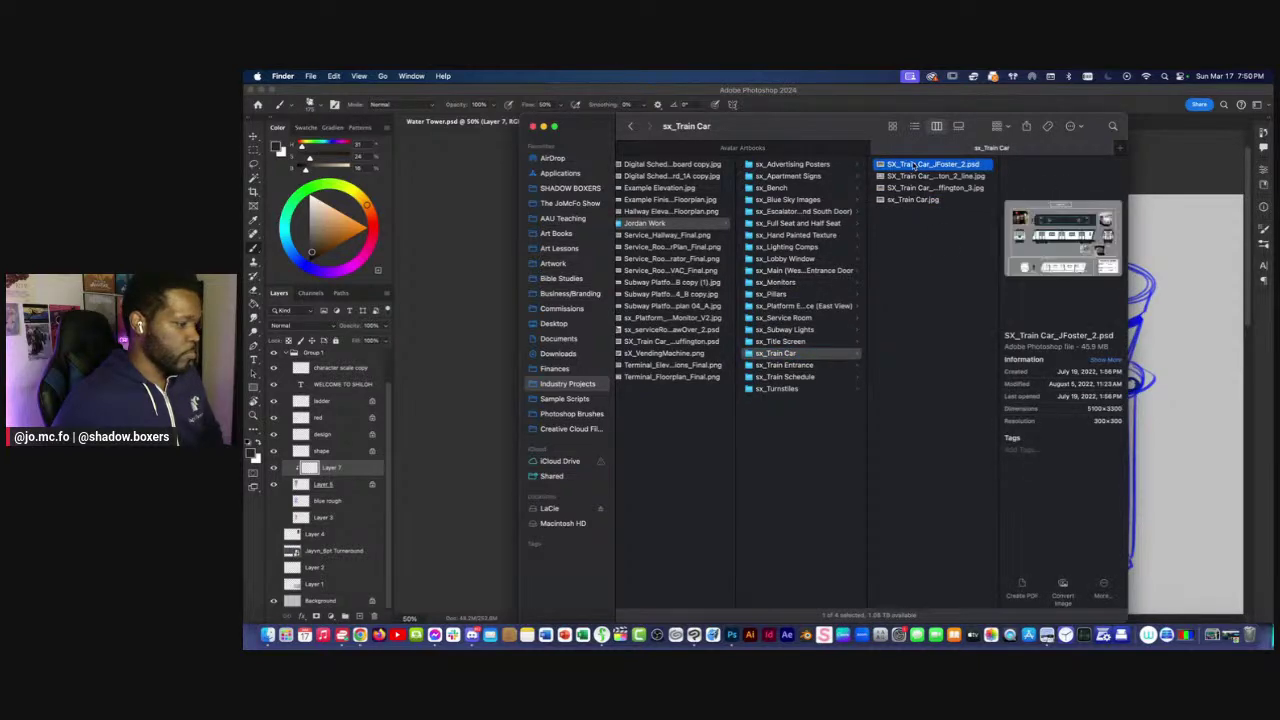
{"action": "key", "text": "space"}
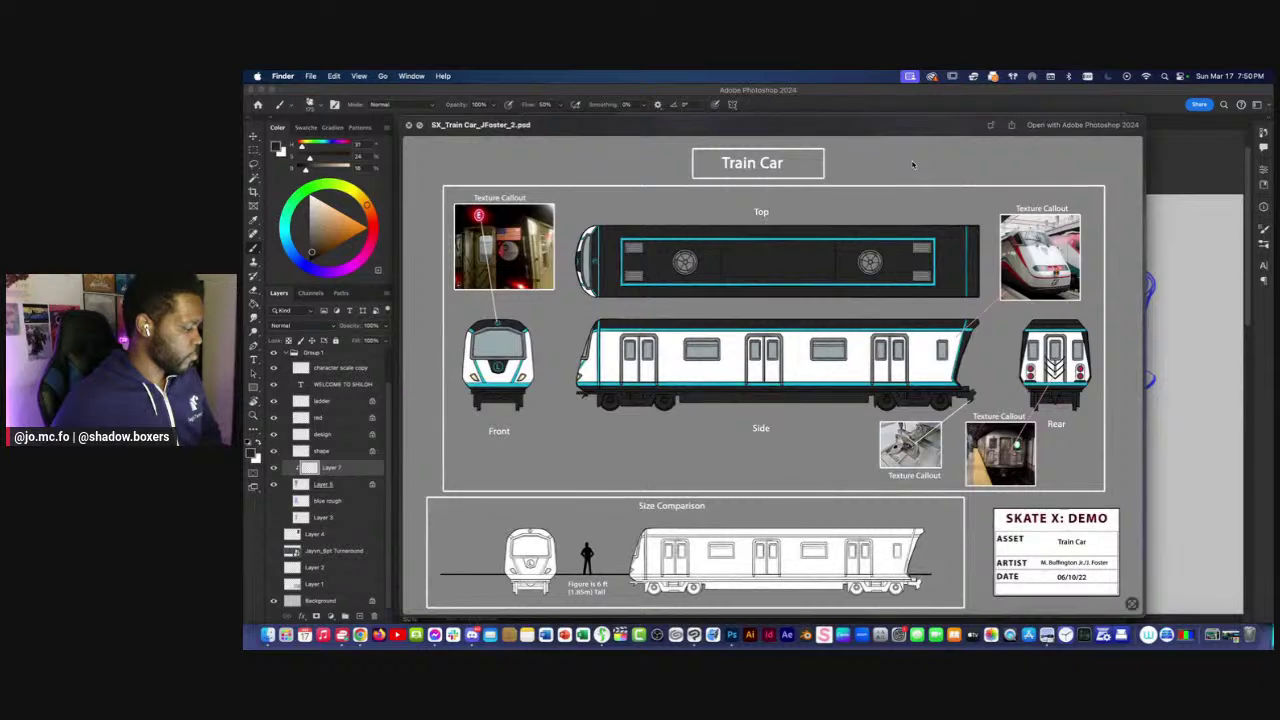
{"action": "key", "text": "space"}
{"action": "key", "text": "Down"}
Preview the images in the sx_Train Entrance folder, from sx_Train Entrance_01.psd through sx_Train Entrance_WIP2.jpg.
{"action": "key", "text": "Left"}
{"action": "key", "text": "Down"}
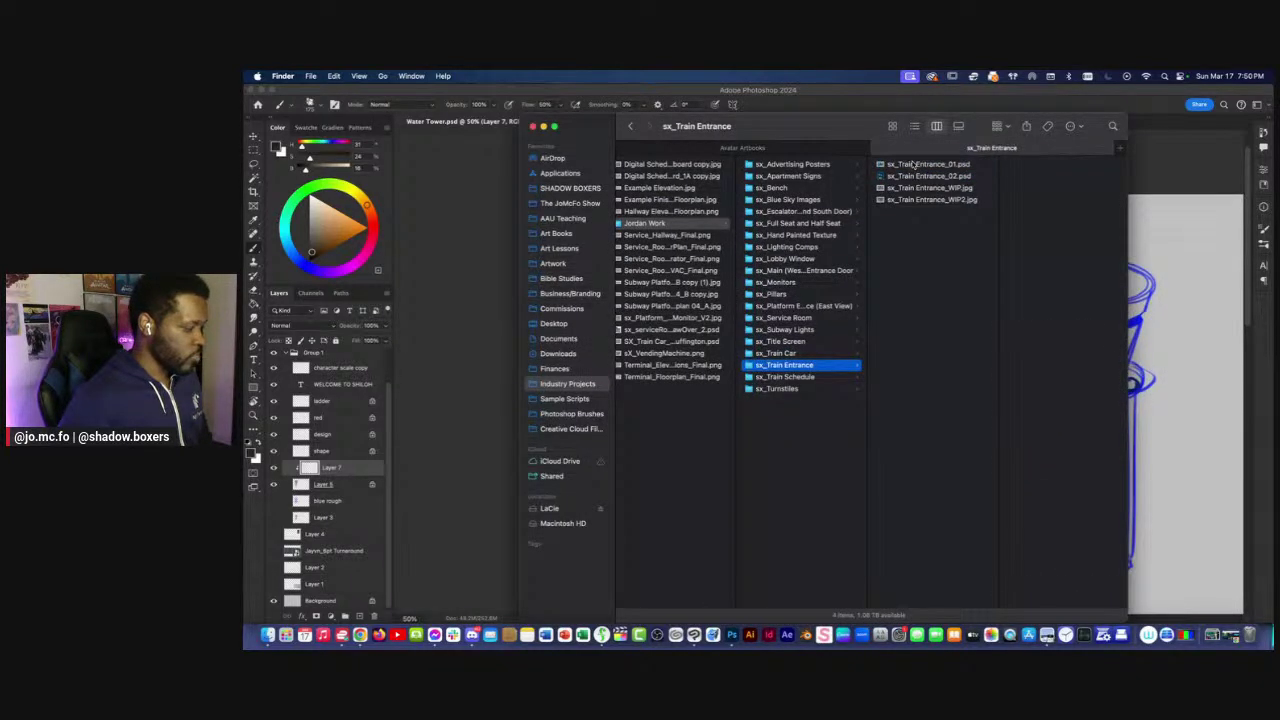
{"action": "key", "text": "Right"}
{"action": "key", "text": "Down"}
{"action": "key", "text": "Up"}
{"action": "key", "text": "space"}
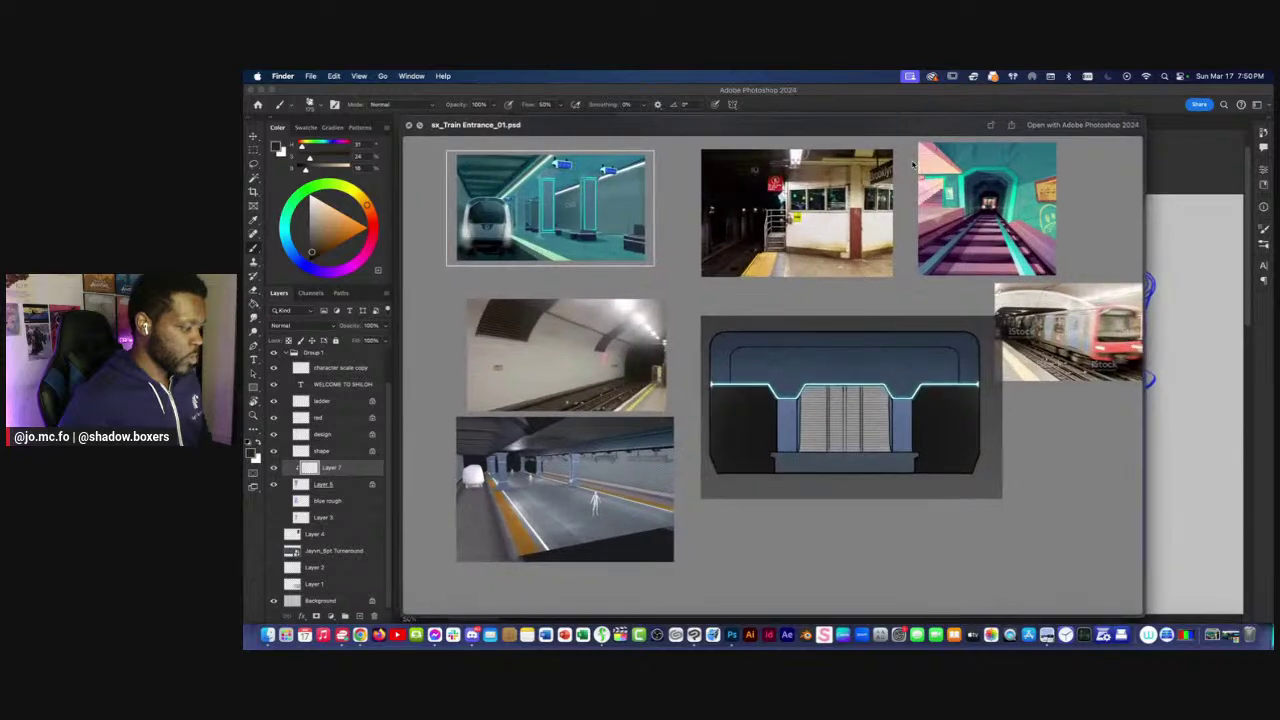
{"action": "key", "text": "Down"}
{"action": "key", "text": "Up"}
{"action": "key", "text": "Down"}
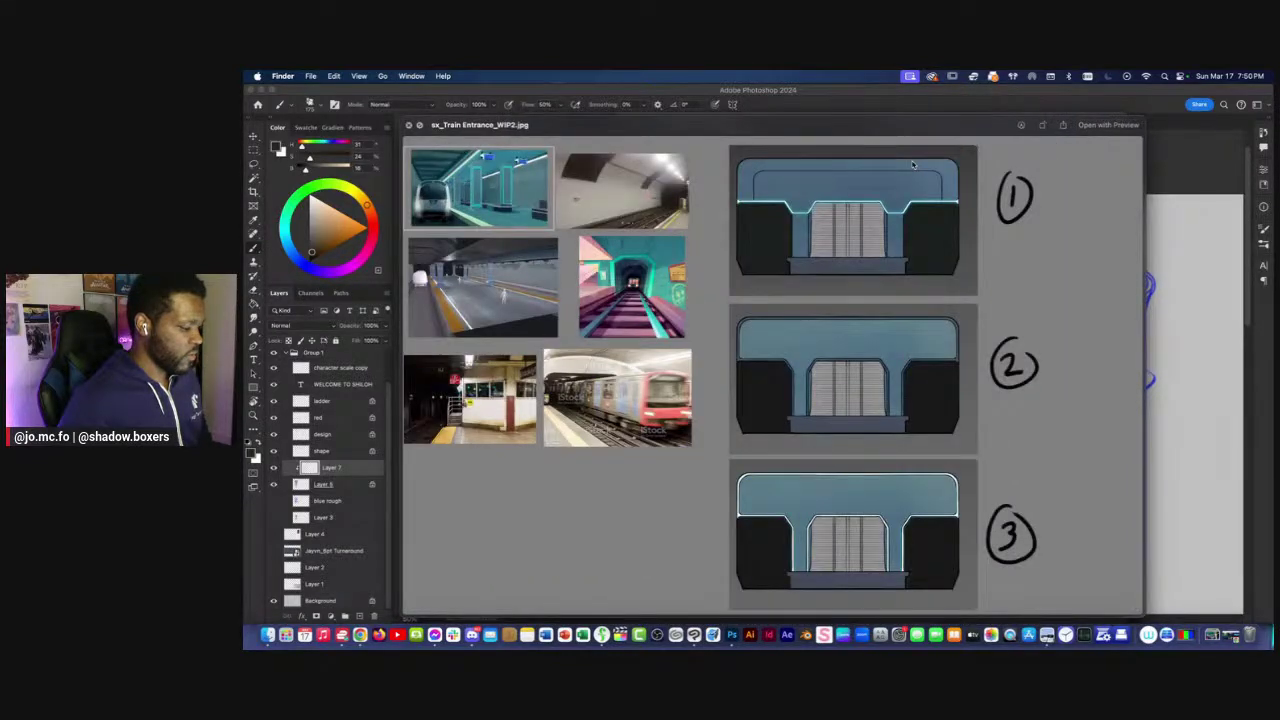
Close the file preview, switch back to Photoshop and rename Layer 7 as rust.
{"action": "key", "text": "space"}
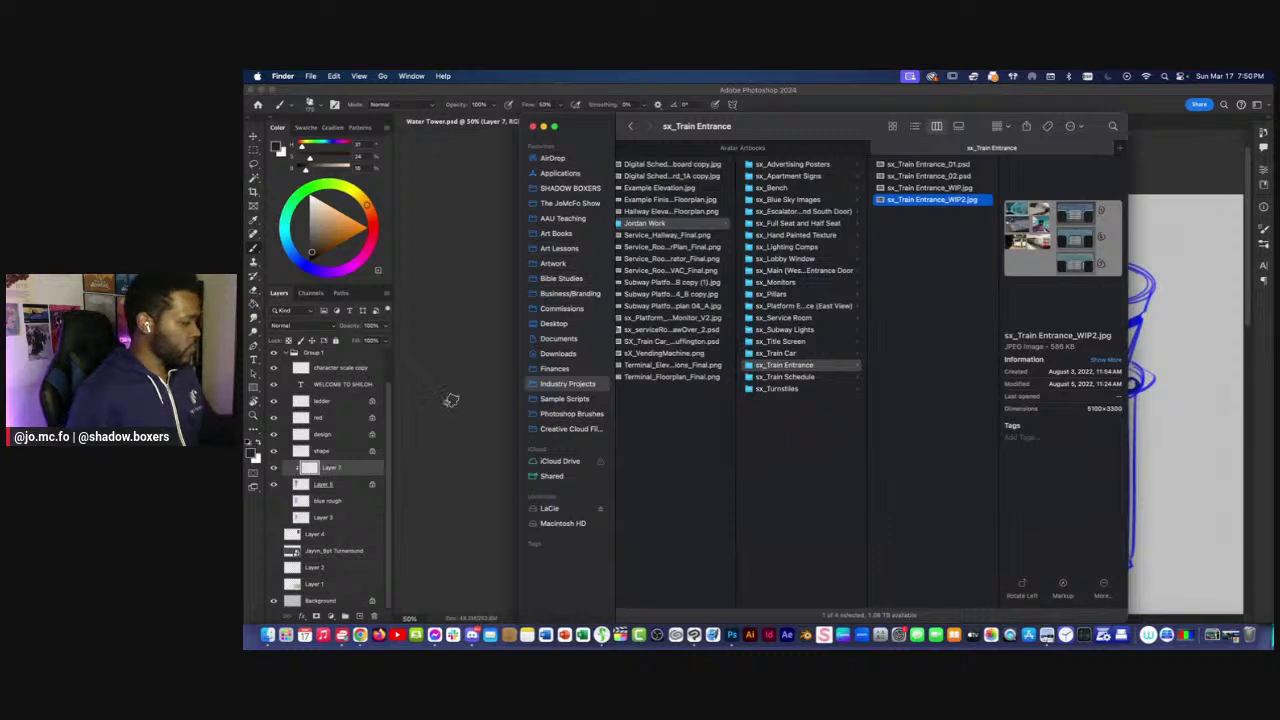
{"action": "left_click", "coordinate": [451, 400]}
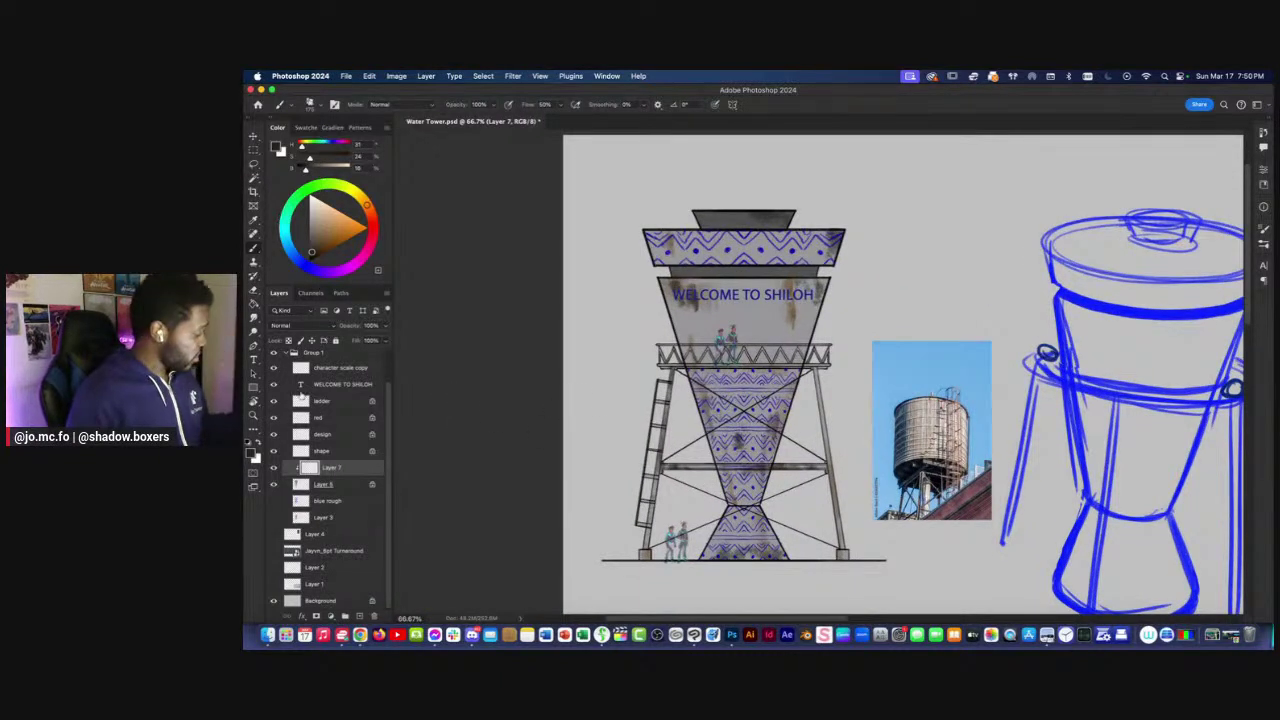
{"action": "type", "text": "rust"}
{"action": "key", "text": "Return"}
Add a layer named shadow above the rust layer and clip it to the tower fill below.
{"action": "left_click", "coordinate": [359, 616]}
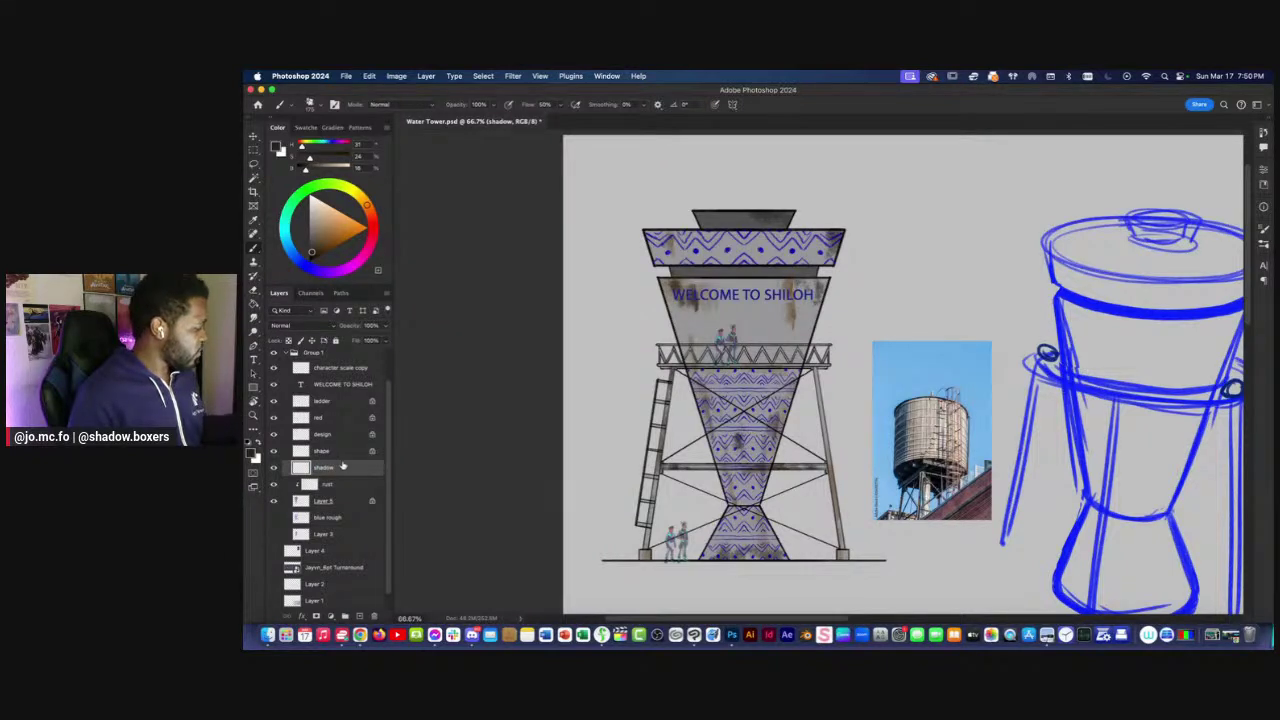
{"action": "right_click", "coordinate": [348, 473]}
{"action": "left_click", "coordinate": [395, 486]}
Tidy the brush presets by collapsing the expanded brush folders, including AAU Digital Figure Painting Brushes, the Safadi environment set and GAM233_brushes.
{"action": "left_click", "coordinate": [319, 106]}
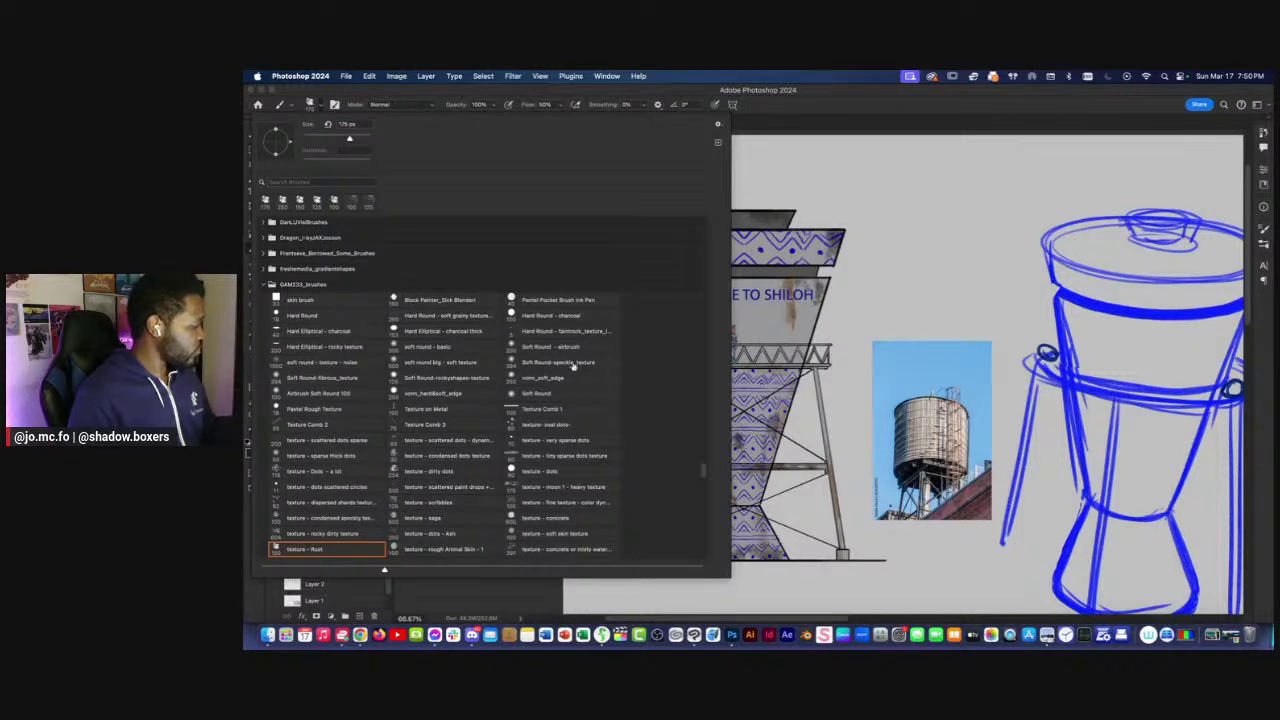
{"action": "scroll", "coordinate": [703, 470], "scroll_direction": "up", "scroll_amount": 10}
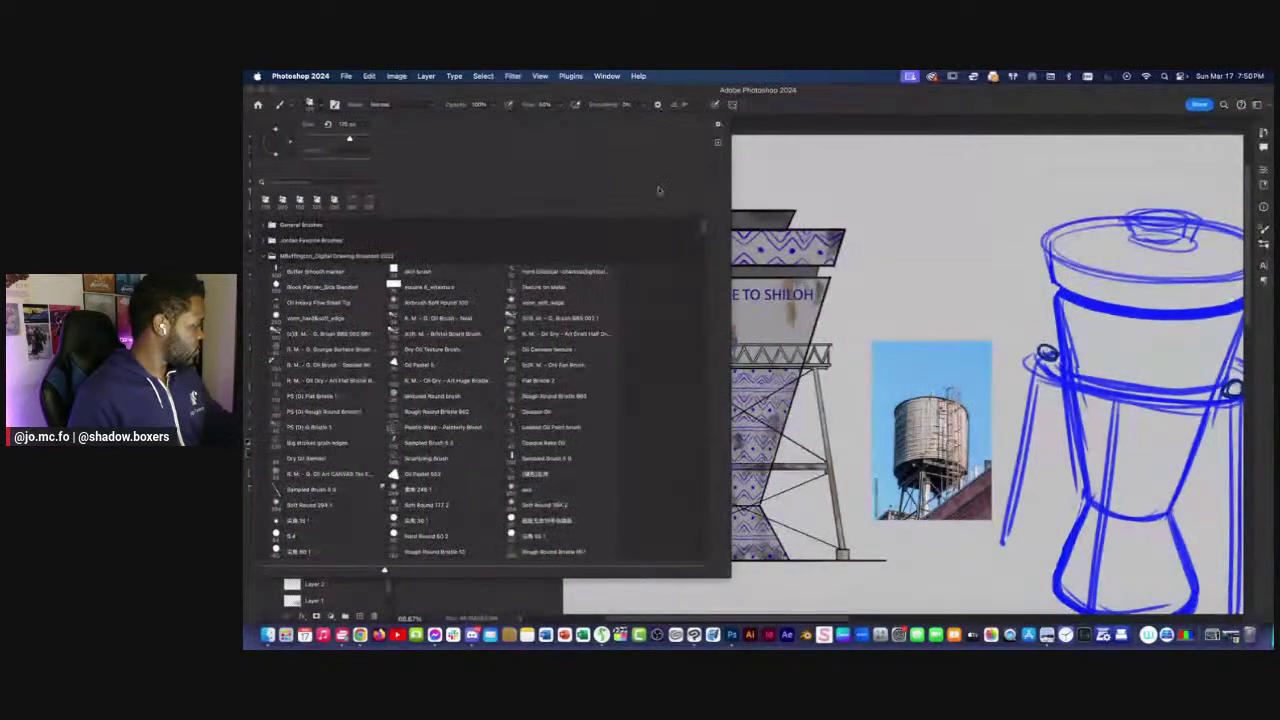
{"action": "left_click", "coordinate": [263, 257]}
{"action": "left_click", "coordinate": [265, 271]}
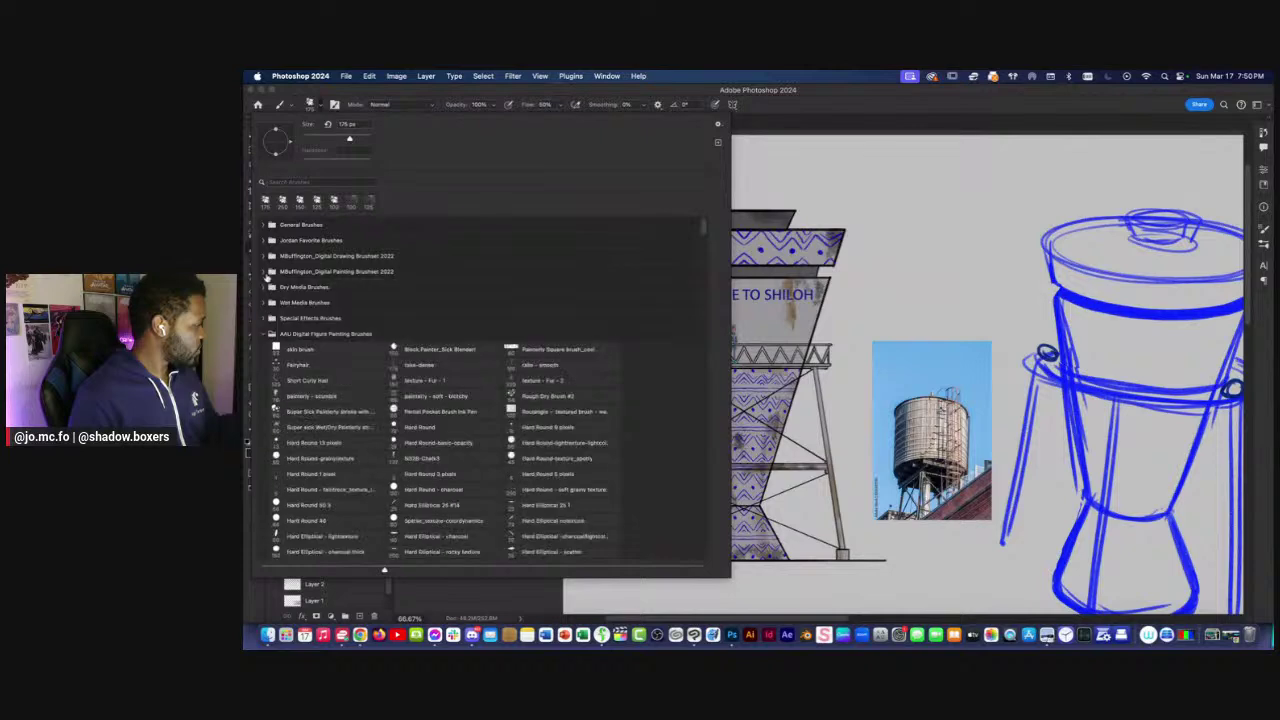
{"action": "left_click", "coordinate": [270, 333]}
{"action": "left_click", "coordinate": [265, 381]}
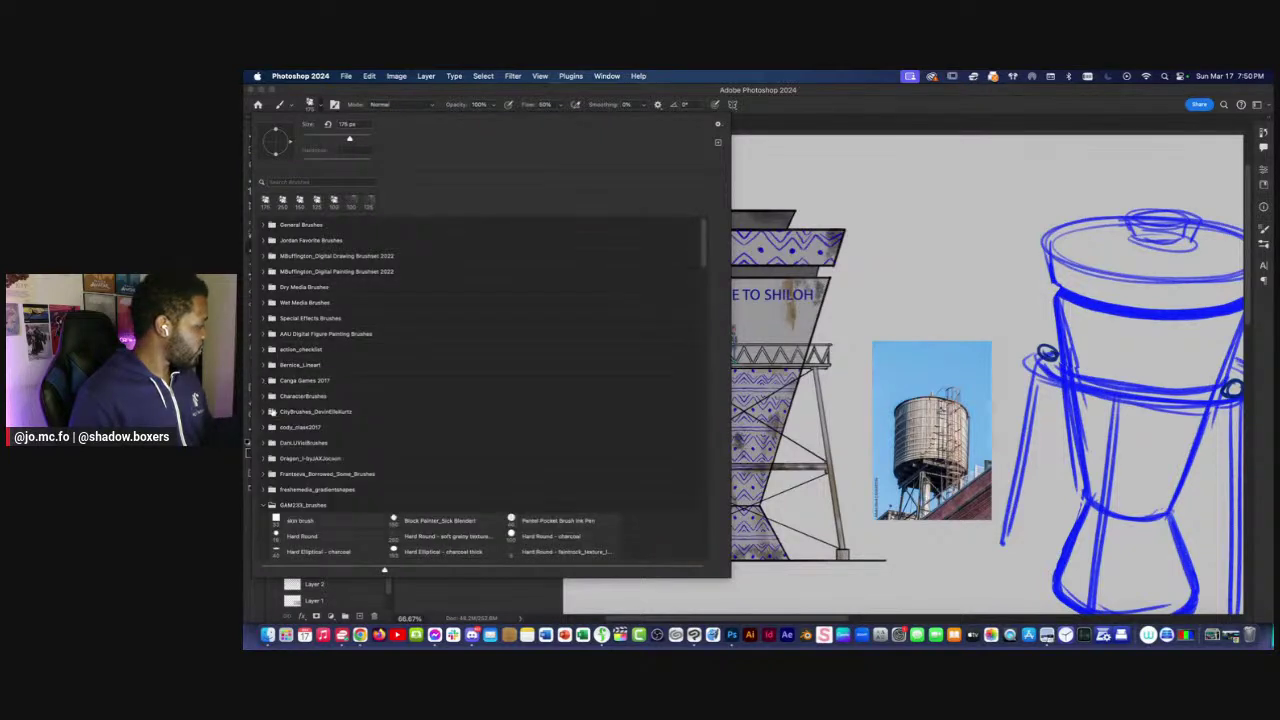
{"action": "scroll", "coordinate": [665, 293], "scroll_direction": "down", "scroll_amount": 15}
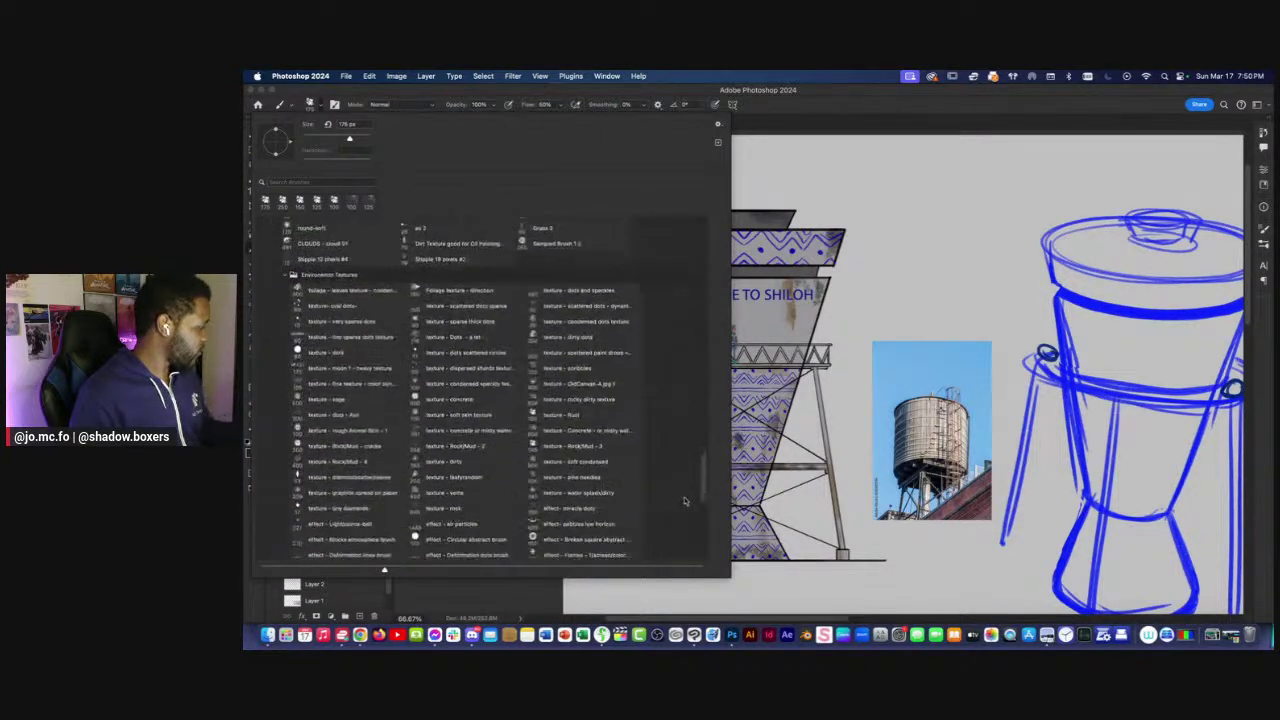
{"action": "scroll", "coordinate": [686, 448], "scroll_direction": "down", "scroll_amount": 10}
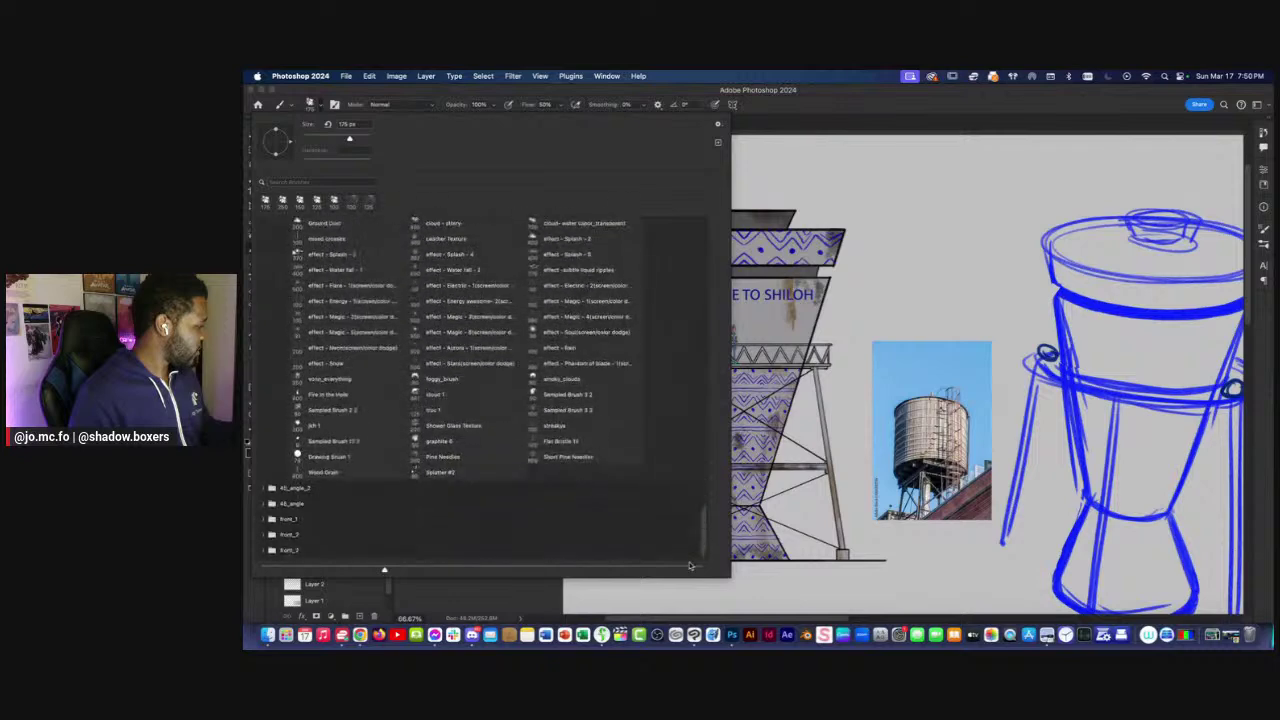
{"action": "scroll", "coordinate": [690, 520], "scroll_direction": "up", "scroll_amount": 8}
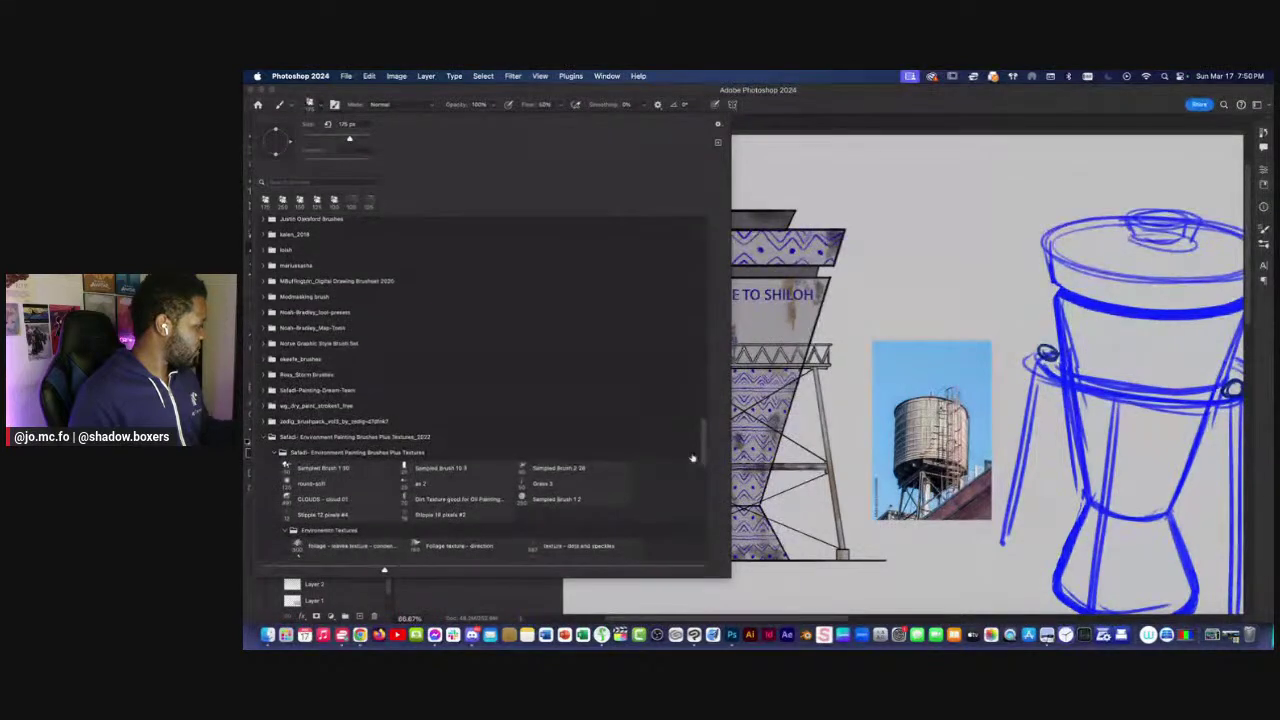
{"action": "left_click", "coordinate": [266, 437]}
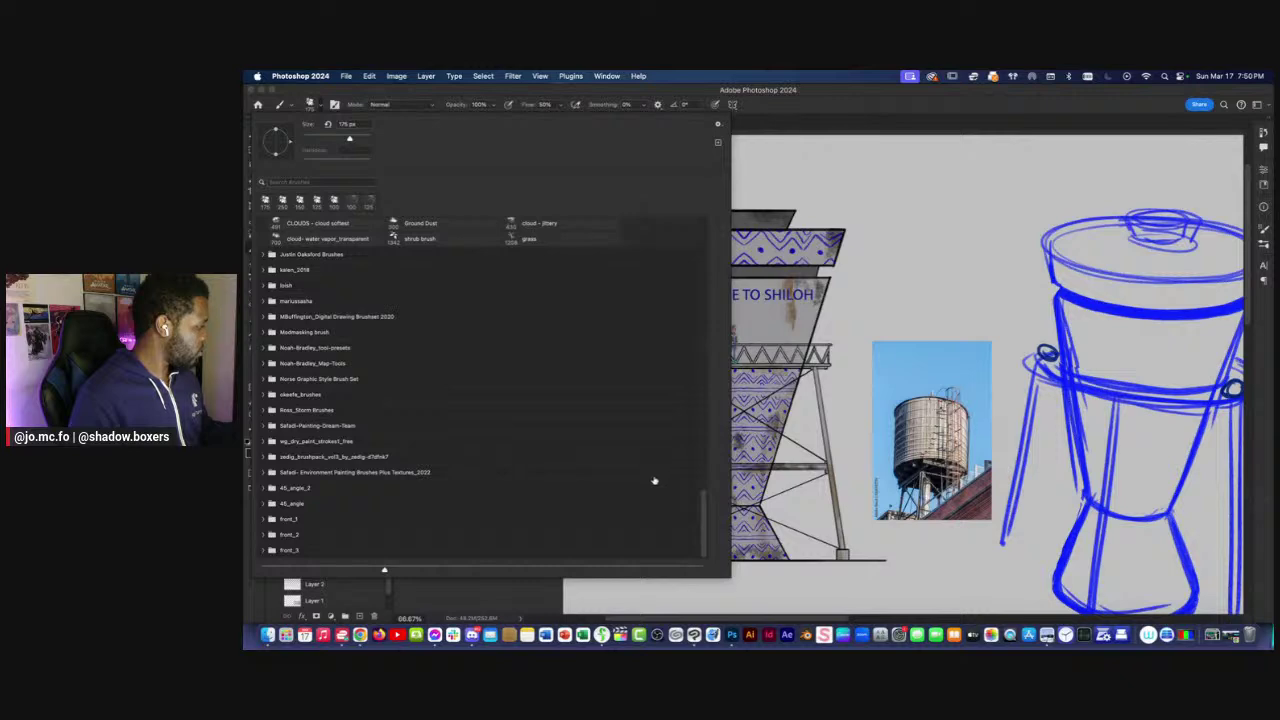
{"action": "left_click_drag", "start_coordinate": [700, 505], "coordinate": [696, 212]}
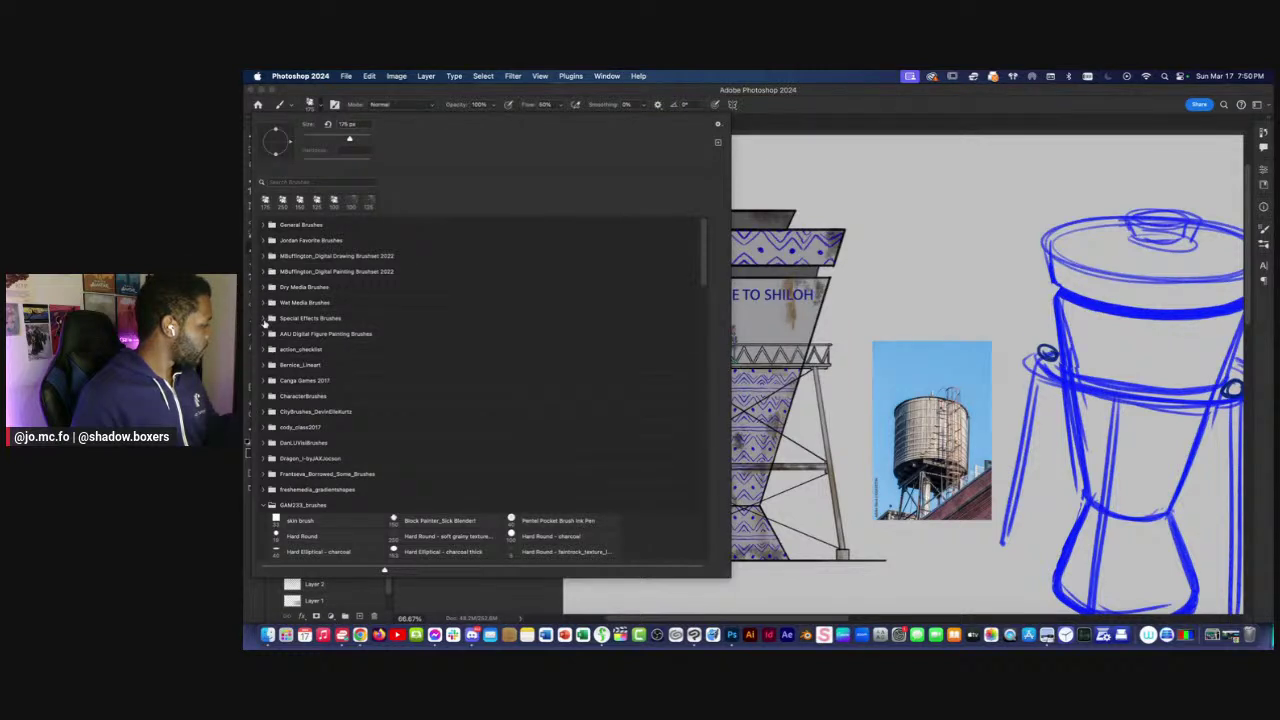
{"action": "left_click", "coordinate": [264, 505]}
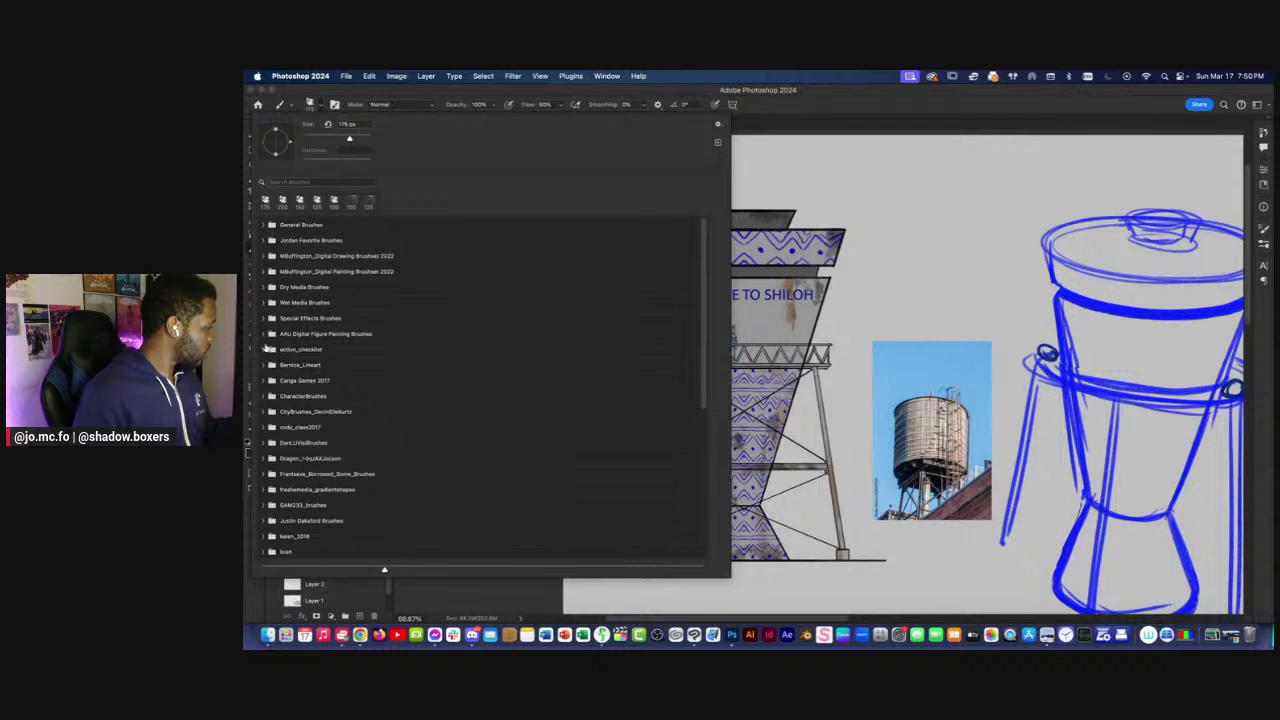
Check the Jordan Favorite Brushes and General Brushes folders, then search the presets for the okeefe_brushes folder and expand it.
{"action": "left_click", "coordinate": [265, 241]}
{"action": "left_click", "coordinate": [264, 242]}
{"action": "left_click", "coordinate": [264, 225]}
{"action": "left_click", "coordinate": [264, 226]}
{"action": "left_click", "coordinate": [295, 182]}
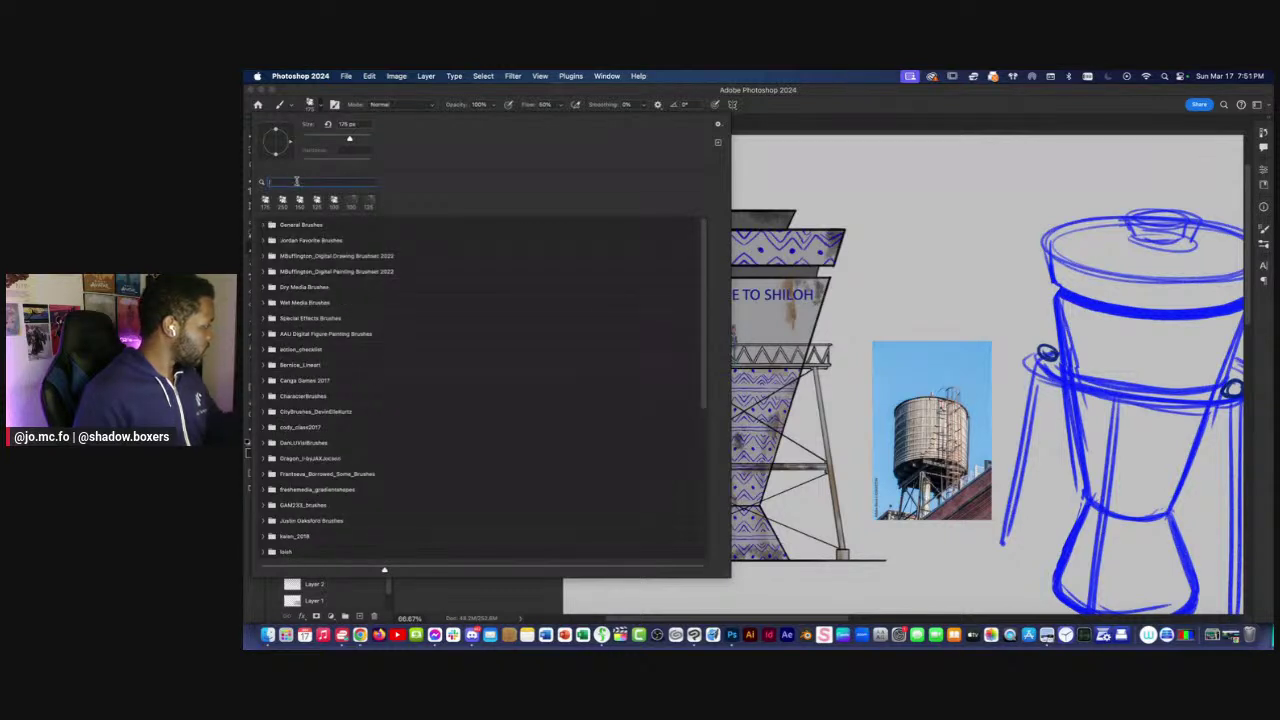
{"action": "type", "text": "oke"}
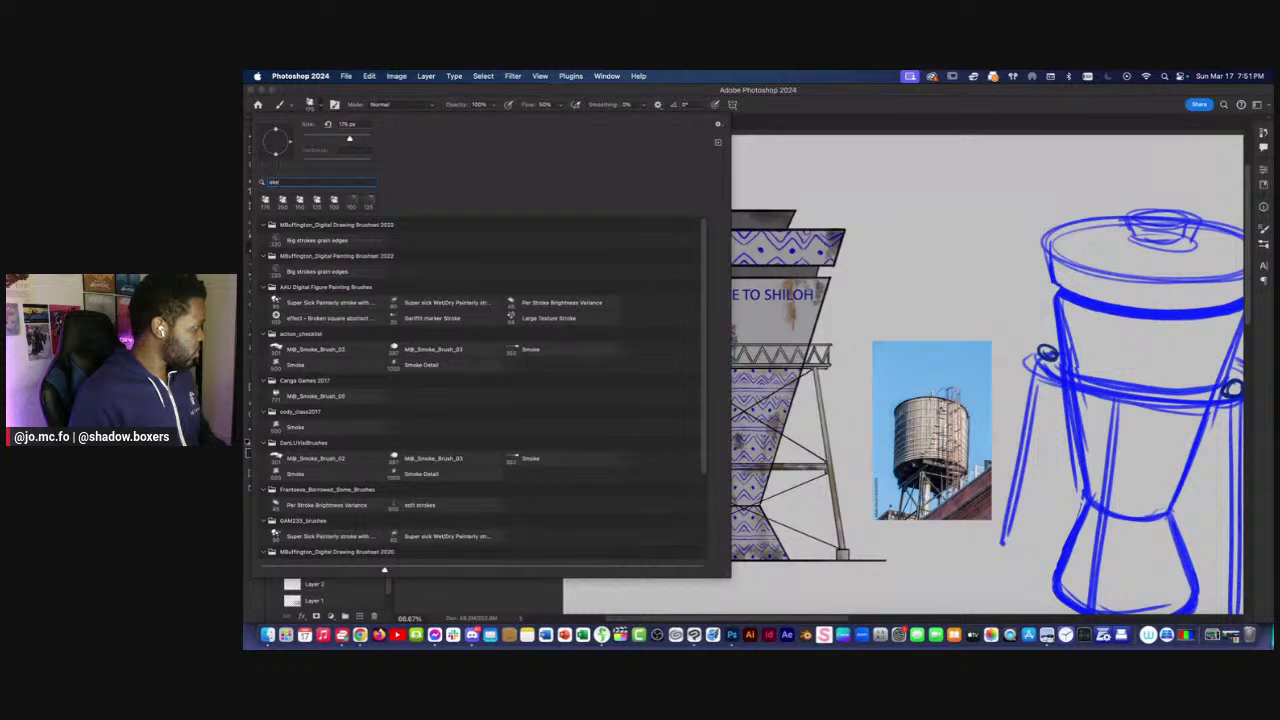
{"action": "type", "text": "ke"}
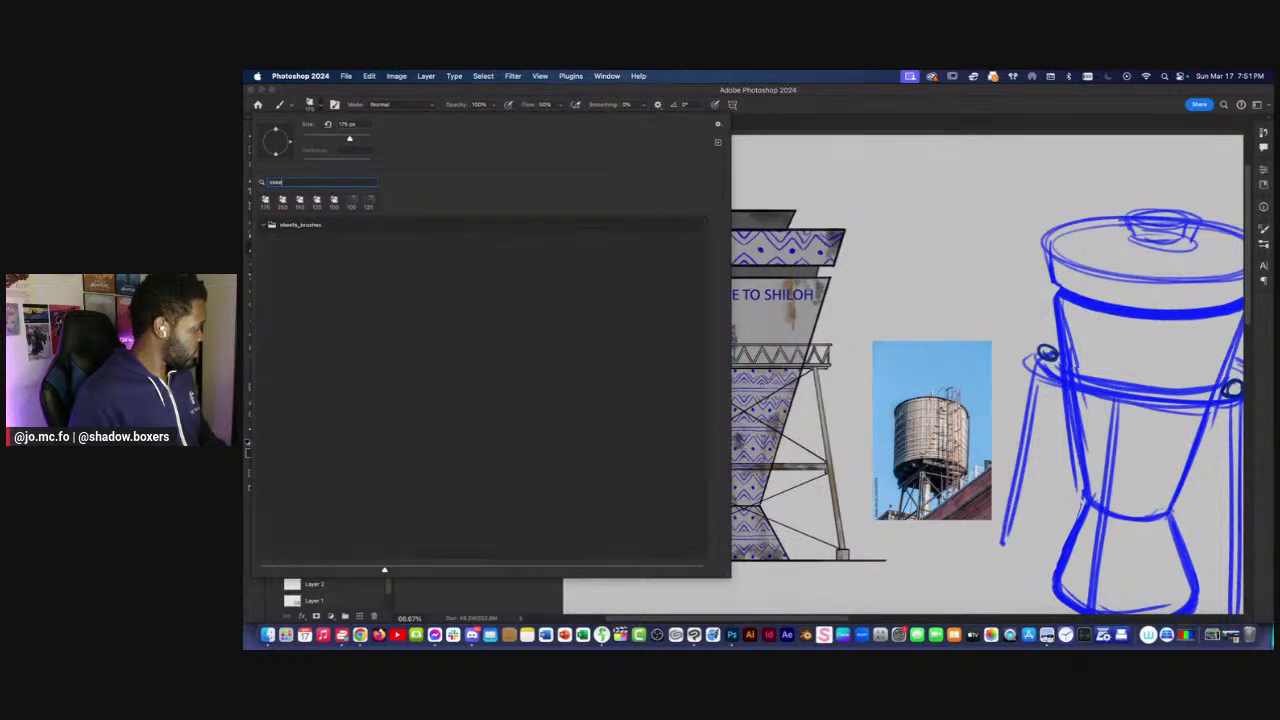
{"action": "double_click", "coordinate": [275, 227]}
Select the wide rake brush from okeefe_brushes and try a smaller stroke on the tank in the shadow layer.
{"action": "left_click", "coordinate": [313, 105]}
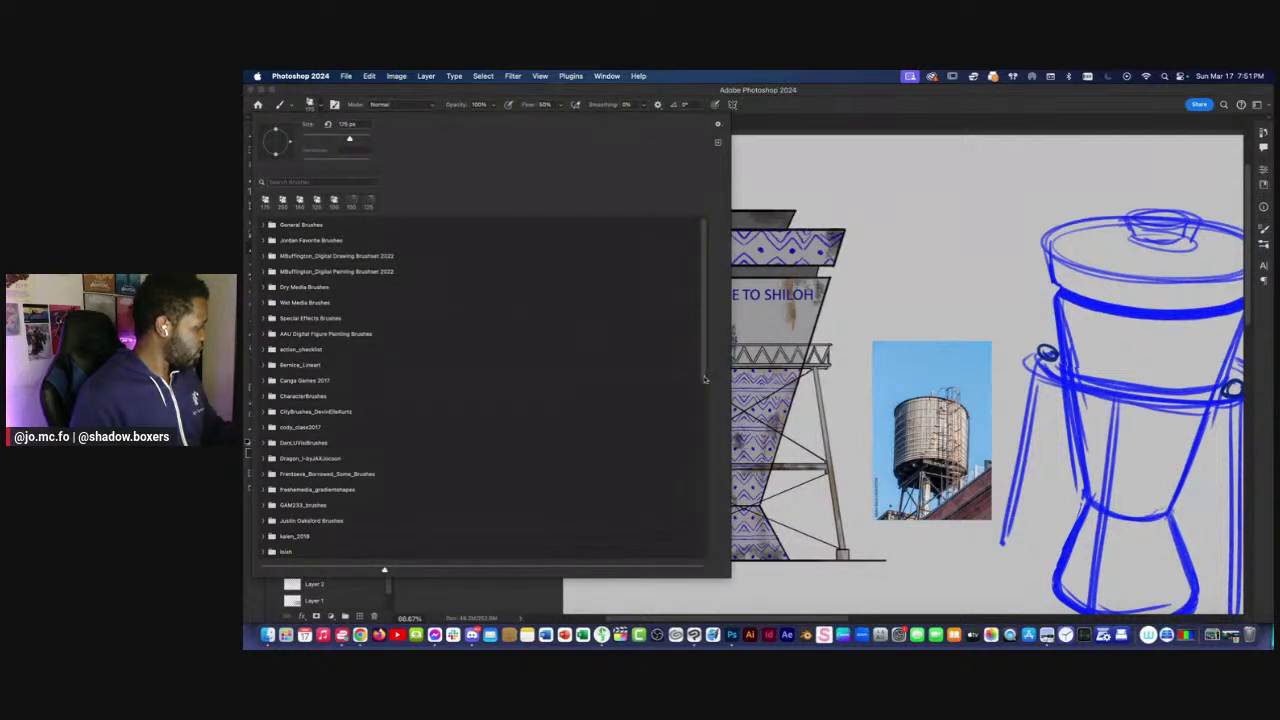
{"action": "scroll", "coordinate": [348, 368], "scroll_direction": "down", "scroll_amount": 10}
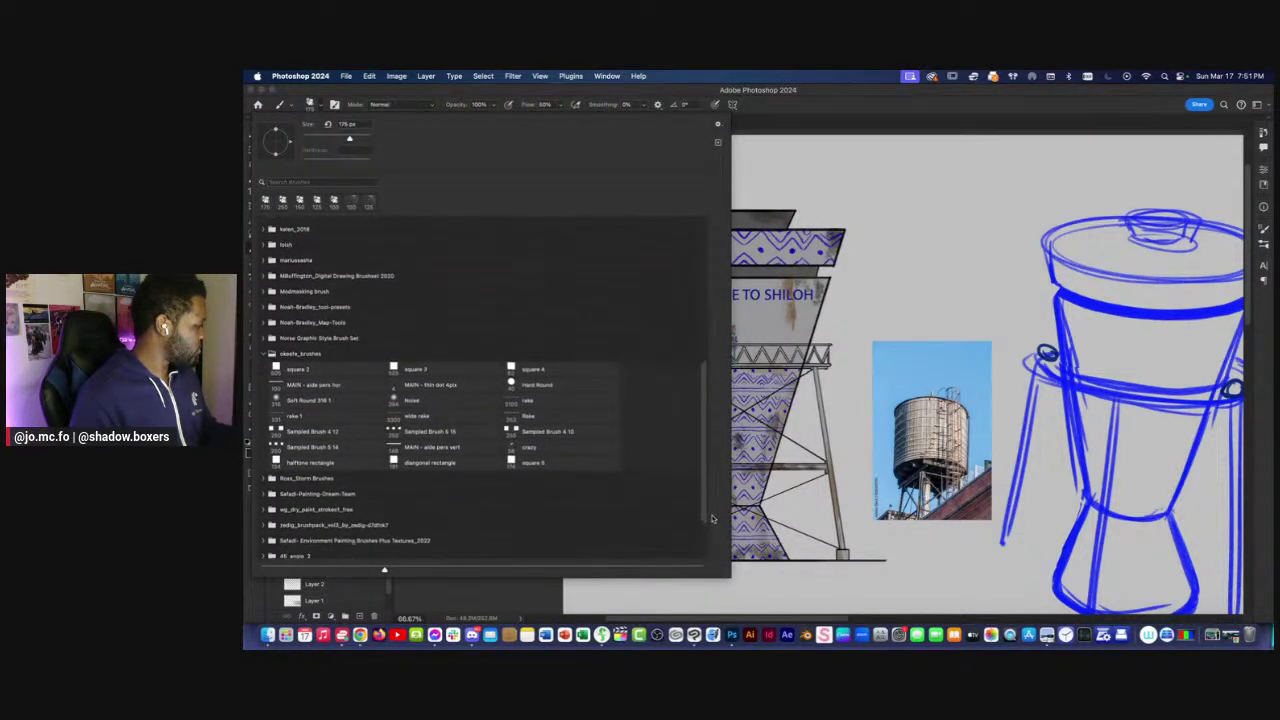
{"action": "left_click", "coordinate": [412, 412]}
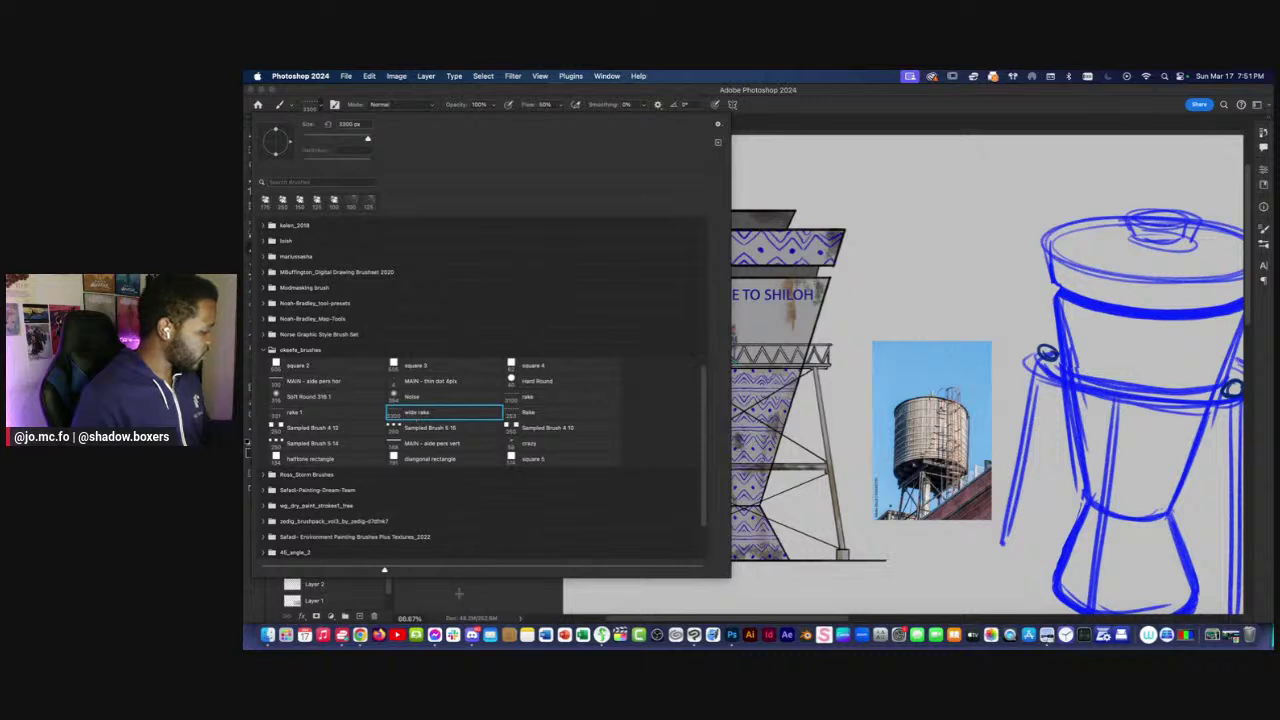
{"action": "left_click", "coordinate": [460, 592]}
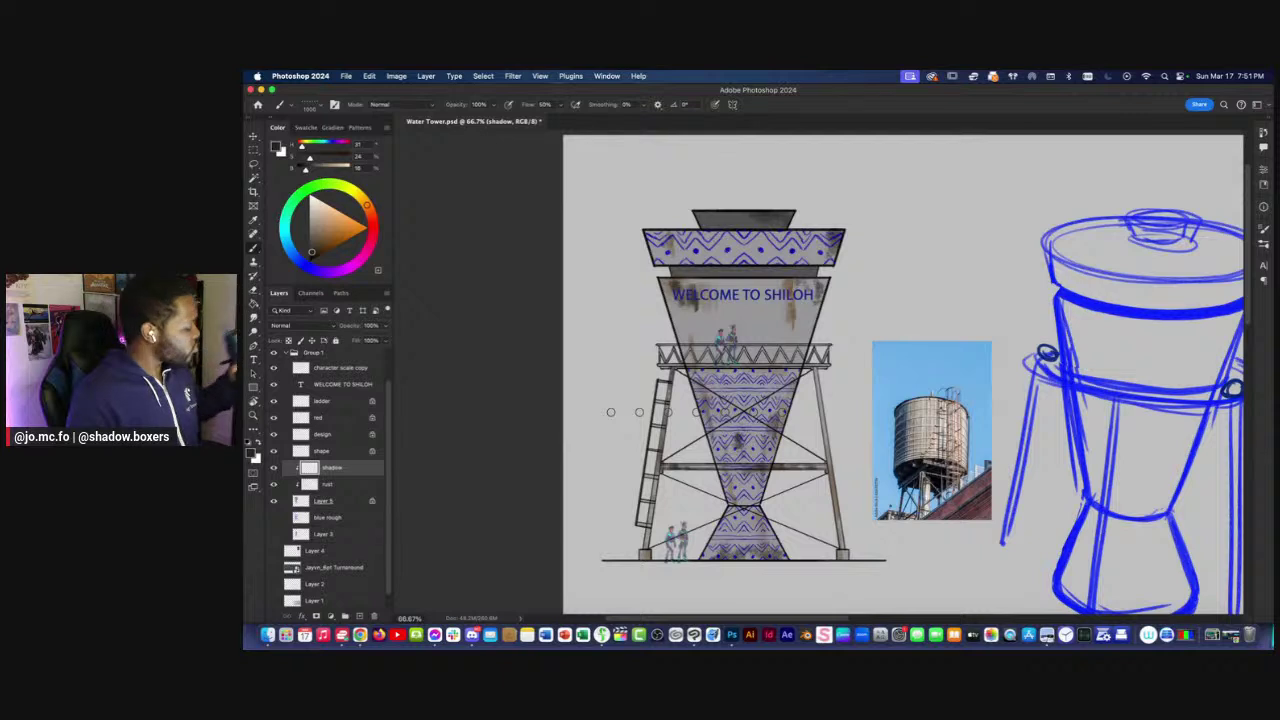
{"action": "left_click_drag", "start_coordinate": [695, 304], "coordinate": [695, 320]}
Switch to the Noise brush from okeefe_brushes and add speckled shading to the tank on the shadow layer.
{"action": "left_click", "coordinate": [300, 104]}
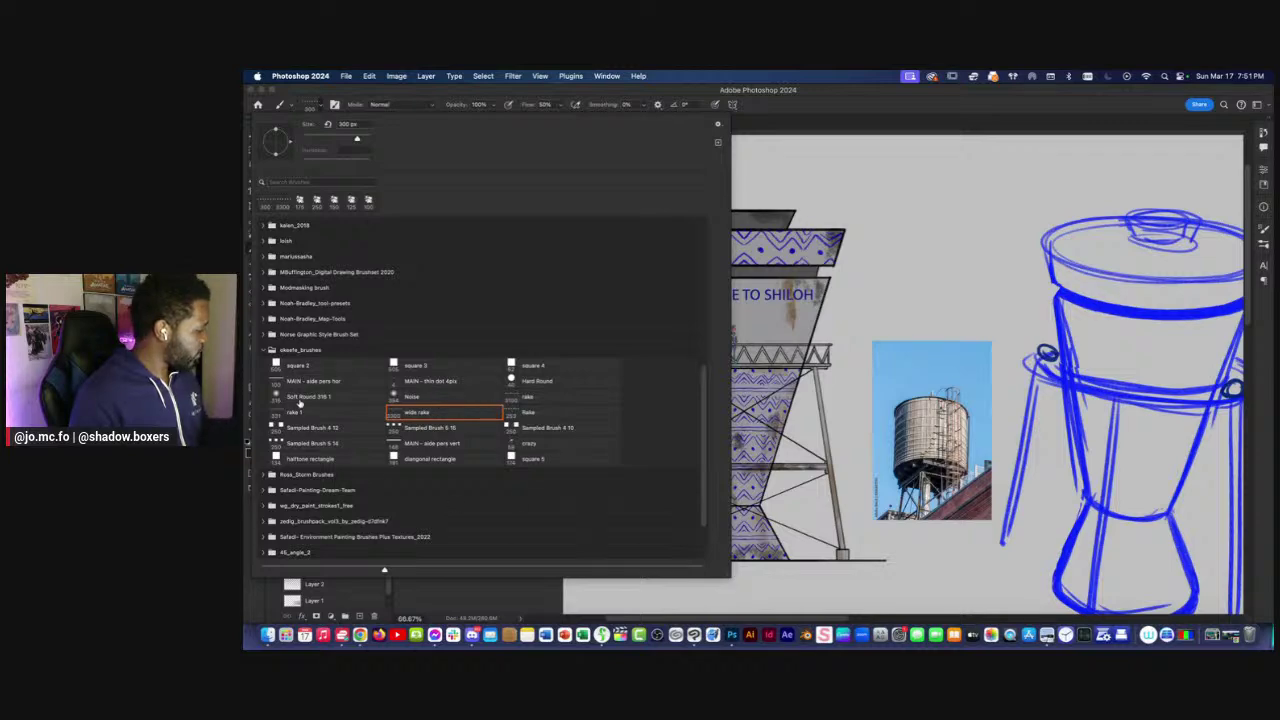
{"action": "left_click", "coordinate": [401, 397]}
{"action": "left_click", "coordinate": [457, 591]}
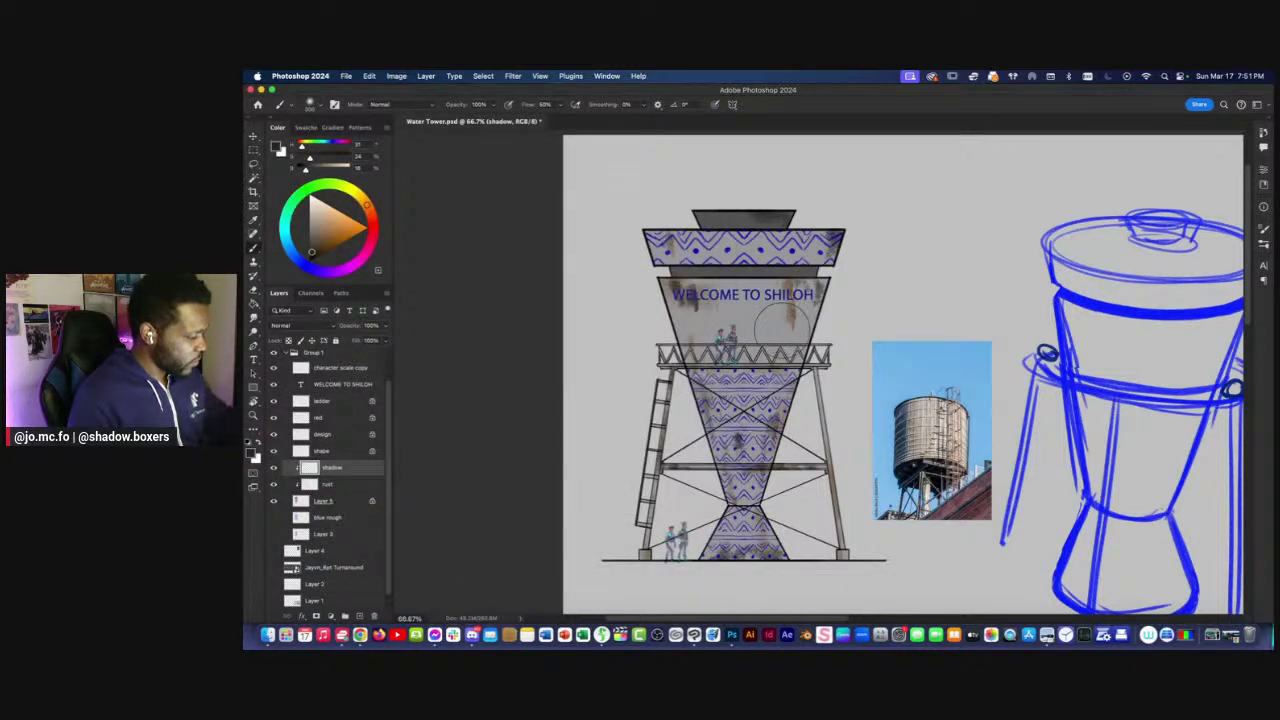
{"action": "key", "text": "super+equal"}
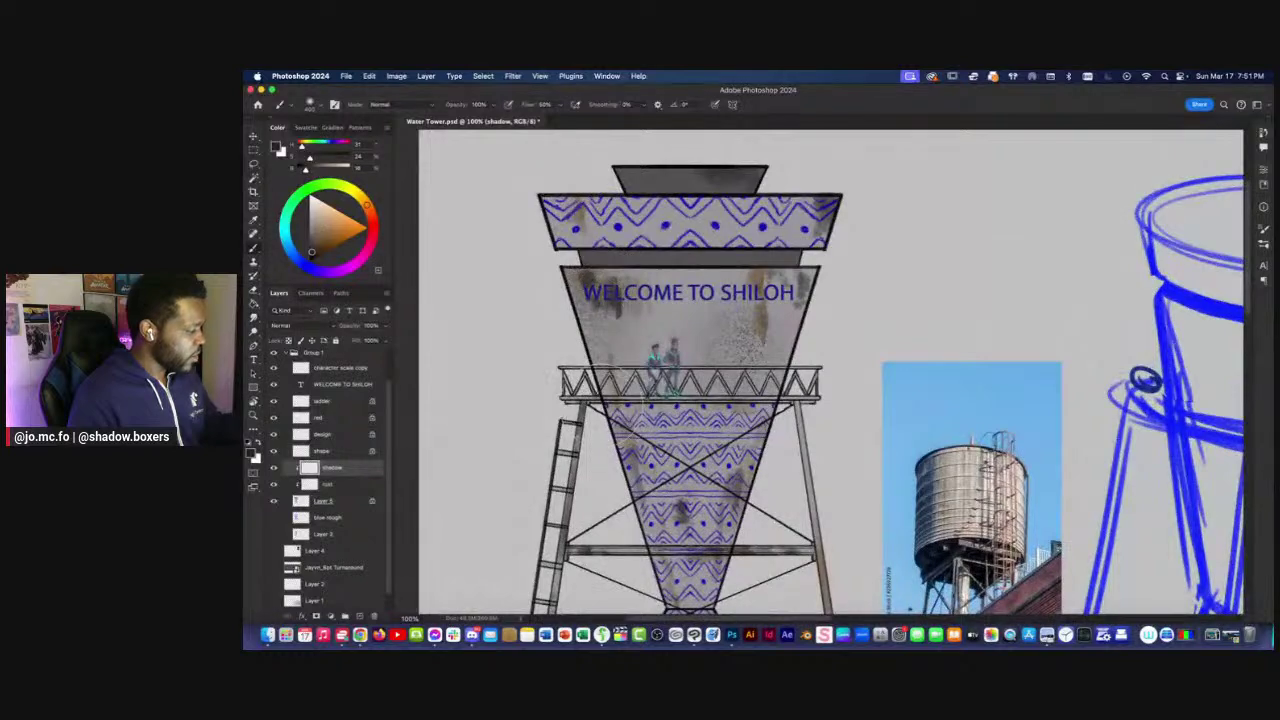
{"action": "key", "text": "super+minus"}
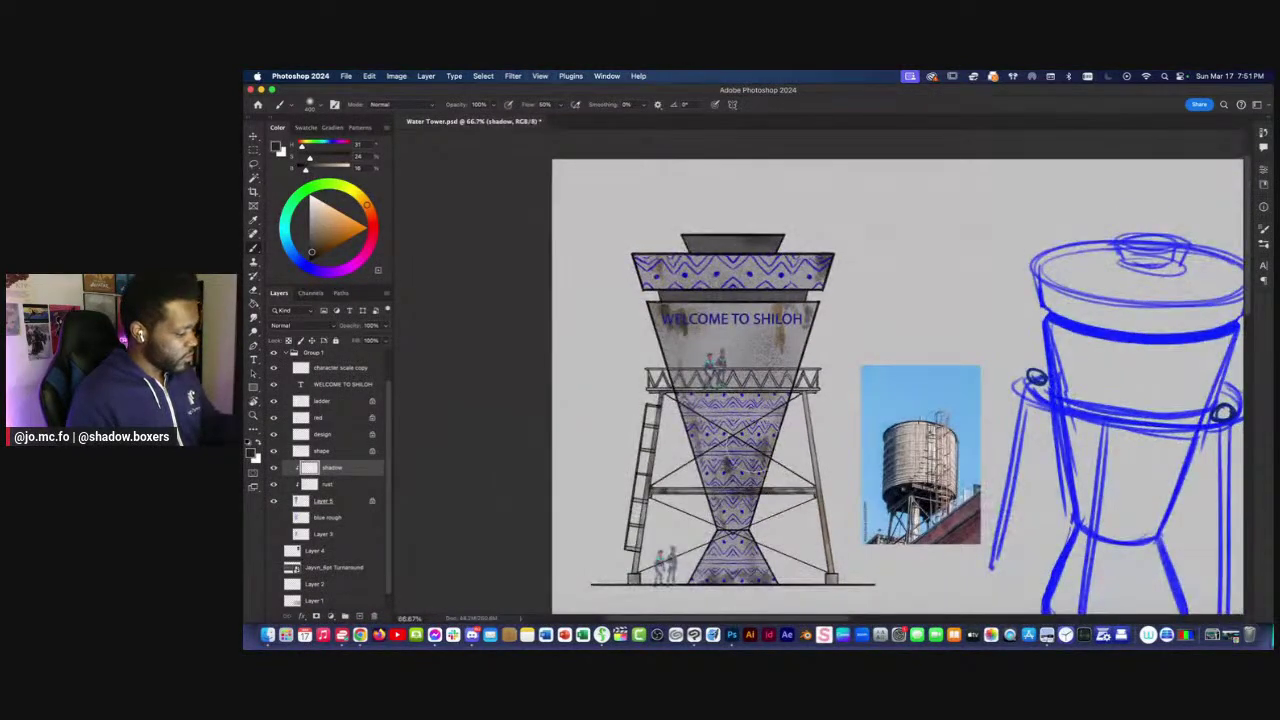
{"action": "key", "text": "super+minus"}
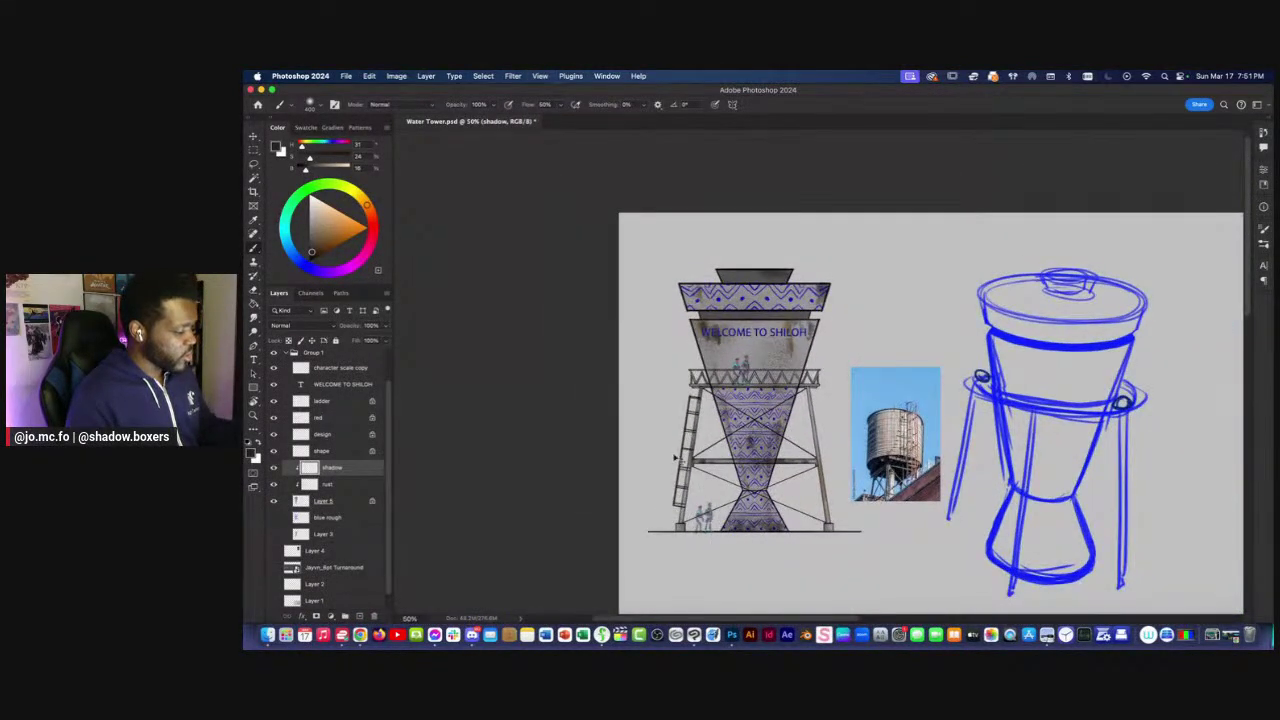
Select everything on the shadow layer and delete the speckled shading.
{"action": "key", "text": "super+equal"}
{"action": "key", "text": "super+a"}
{"action": "key", "text": "Delete"}
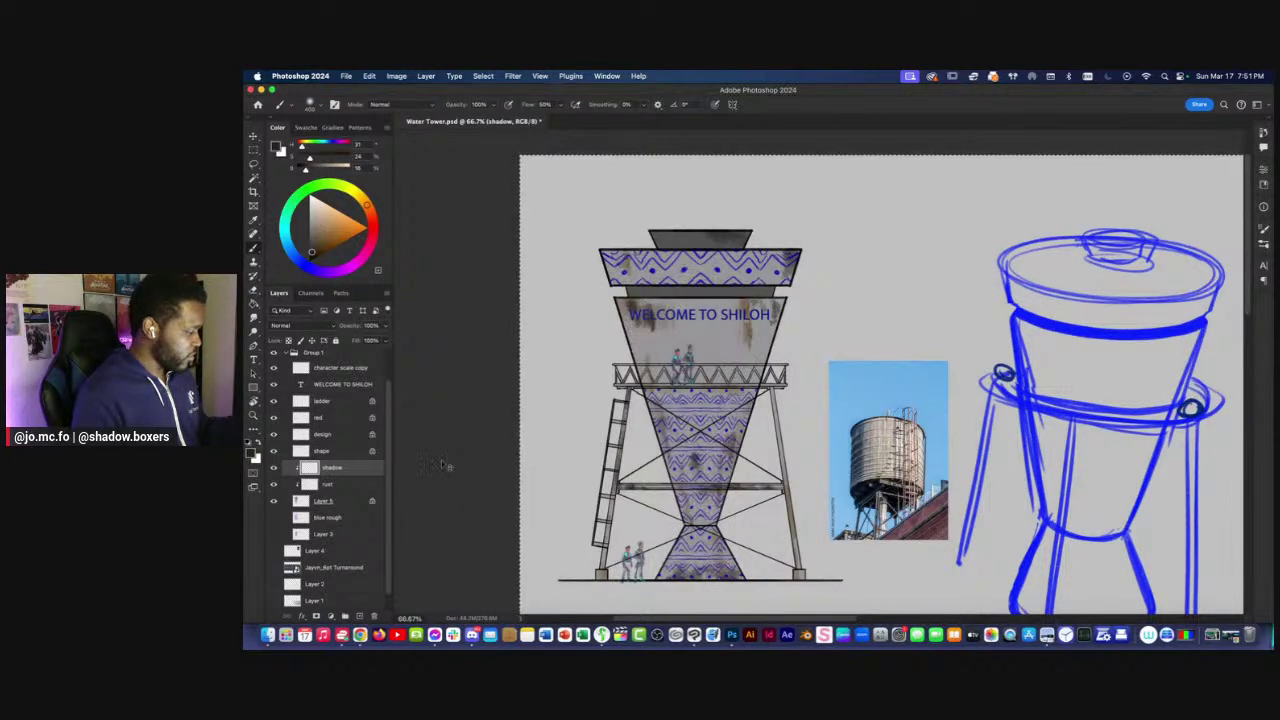
Lightly shade the tank beneath the WELCOME TO SHILOH lettering on the rust layer at 40% brush opacity.
{"action": "left_click", "coordinate": [320, 484]}
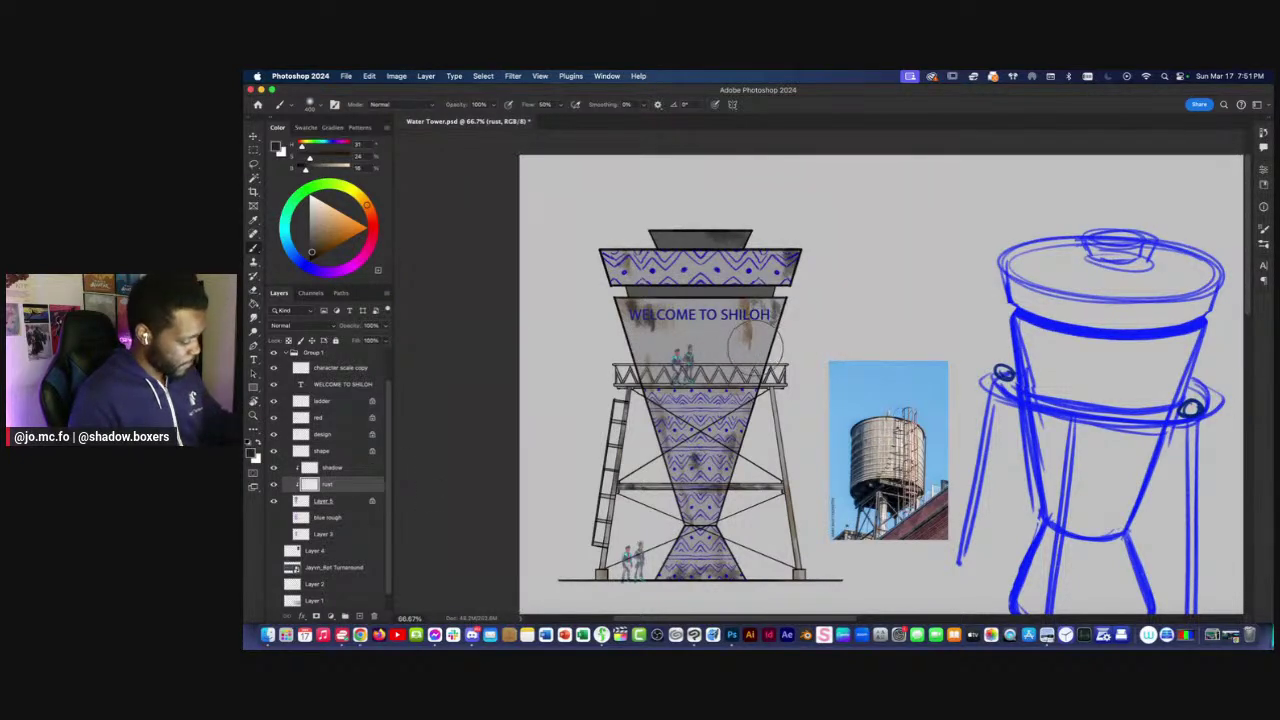
{"action": "key", "text": "4"}
{"action": "left_click_drag", "start_coordinate": [754, 354], "coordinate": [748, 336]}
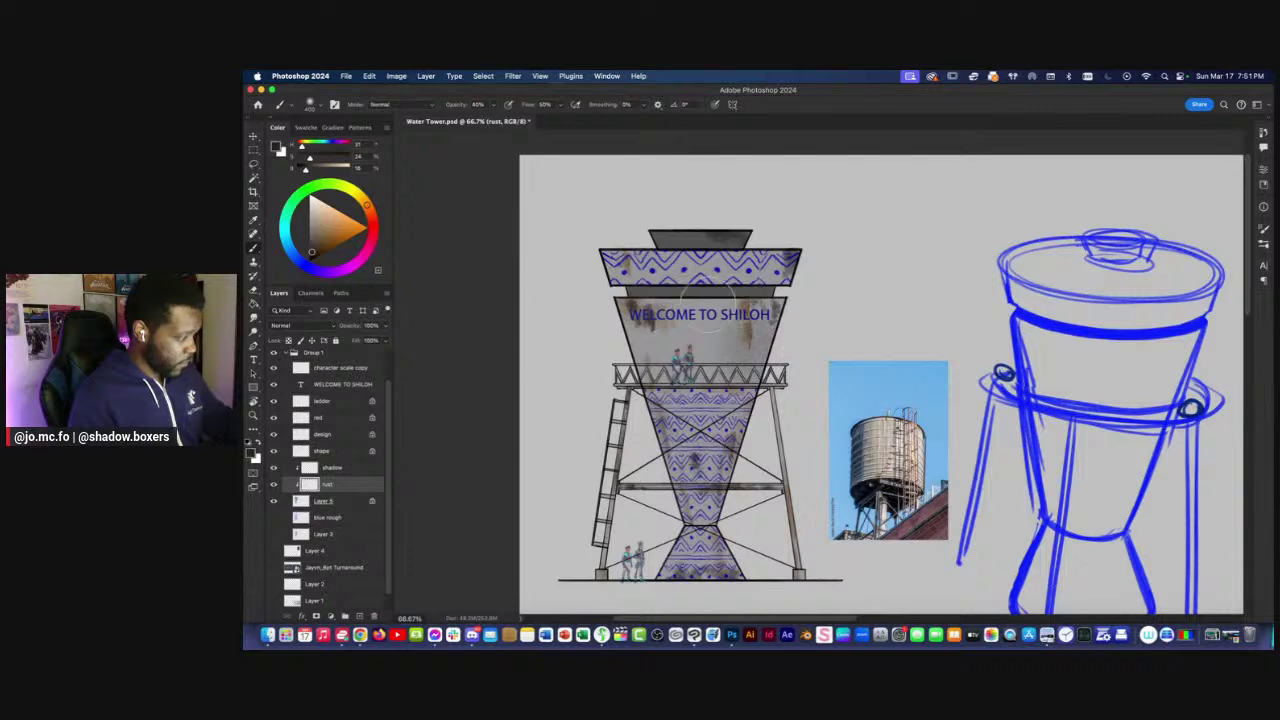
{"action": "scroll", "coordinate": [720, 488], "scroll_direction": "down", "scroll_amount": 2}
{"action": "key", "text": "super+minus"}
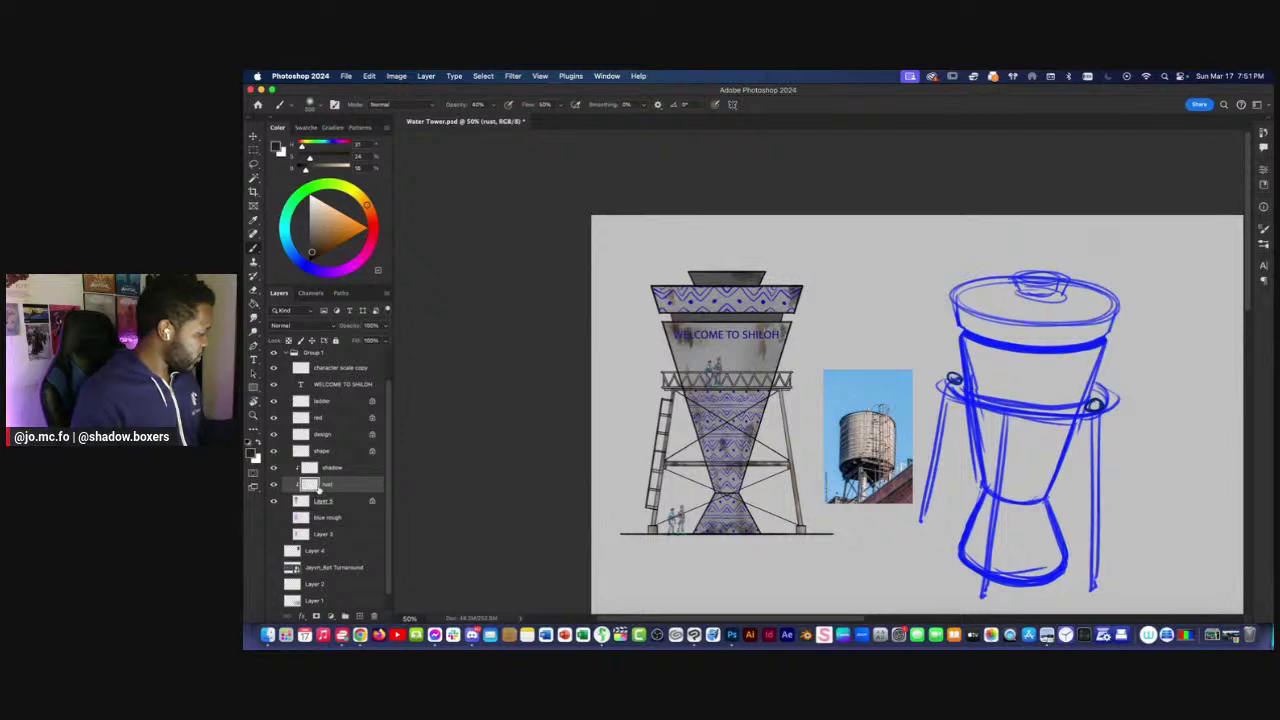
Hide the rust and shadow layers, make Layer 5 active and sample the tank's gray, keeping the Noise brush.
{"action": "left_click", "coordinate": [305, 501]}
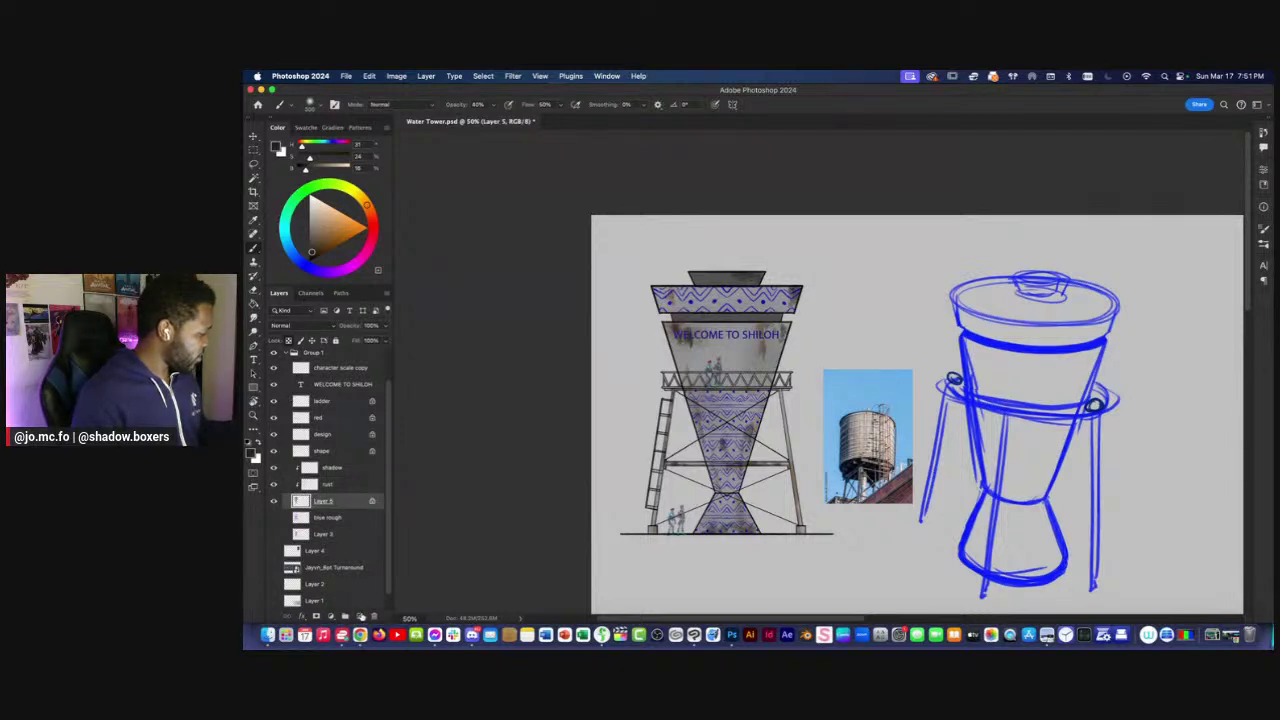
{"action": "left_click", "coordinate": [275, 483]}
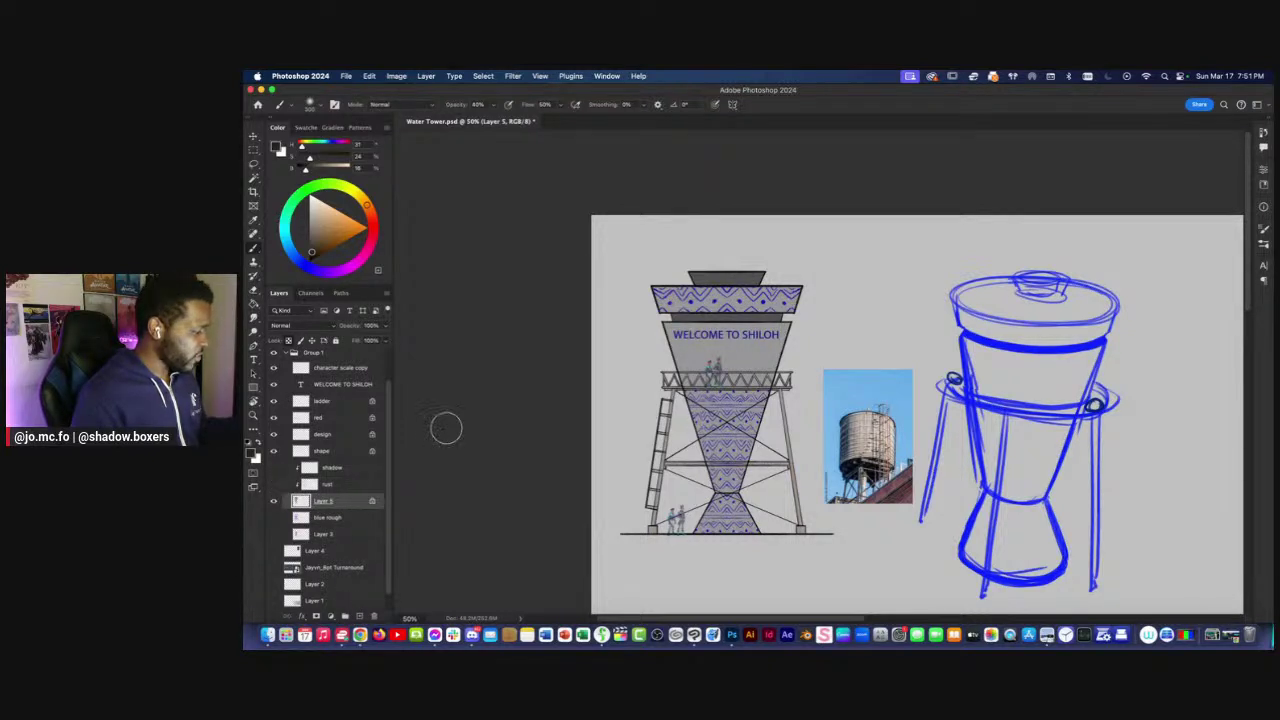
{"action": "left_click", "coordinate": [737, 351], "text": "alt"}
{"action": "left_click", "coordinate": [310, 104]}
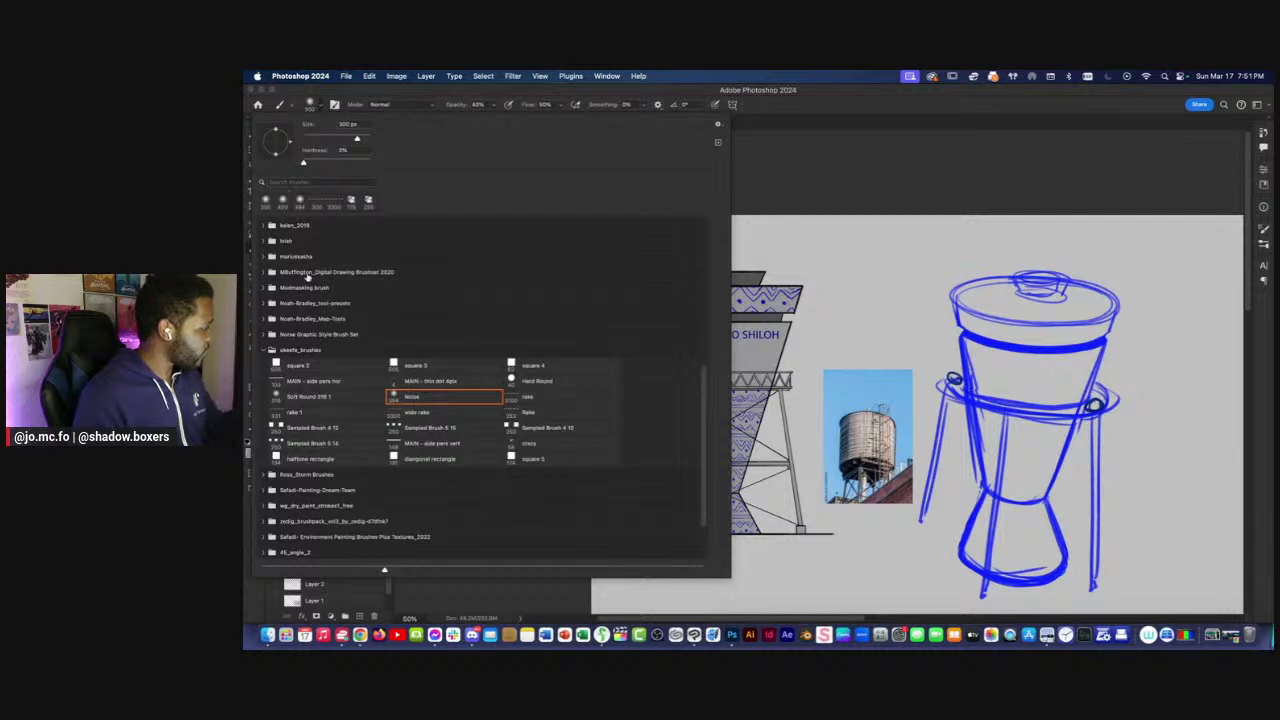
{"action": "left_click", "coordinate": [475, 582]}
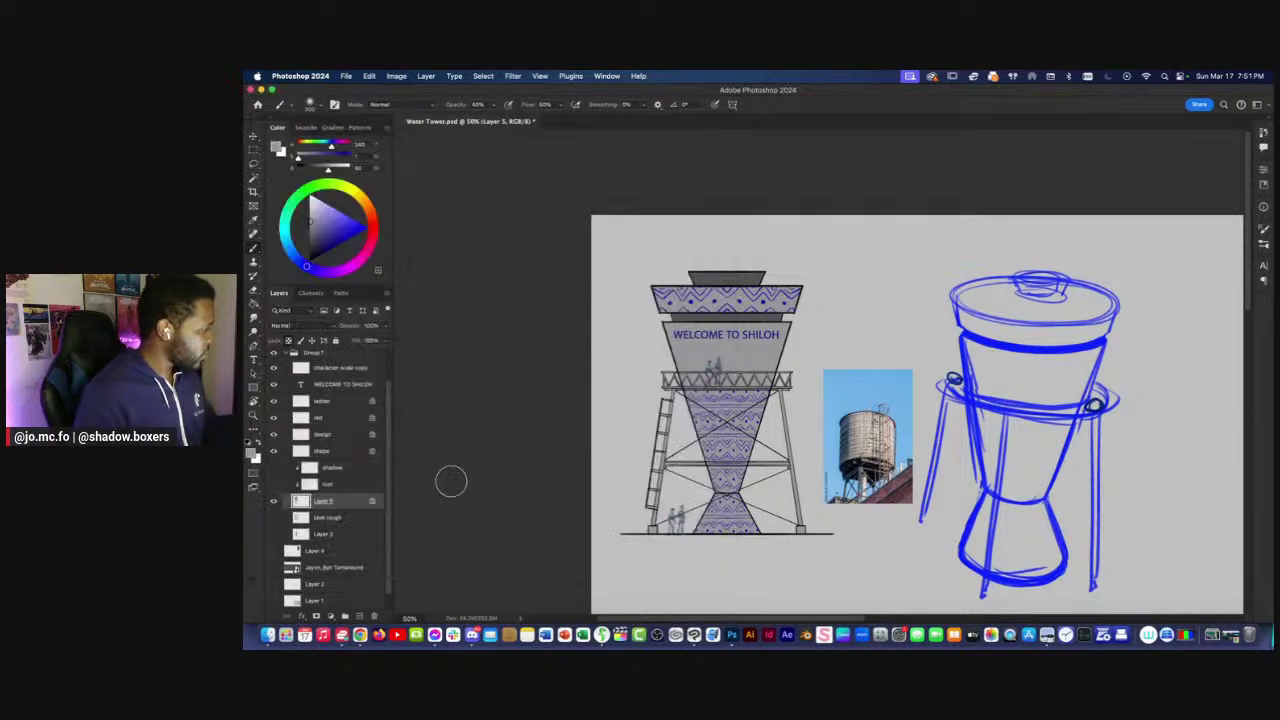
Choose a darker gray for shading Layer 5 and enlarge the Noise brush to 700 px.
{"action": "left_click", "coordinate": [310, 231]}
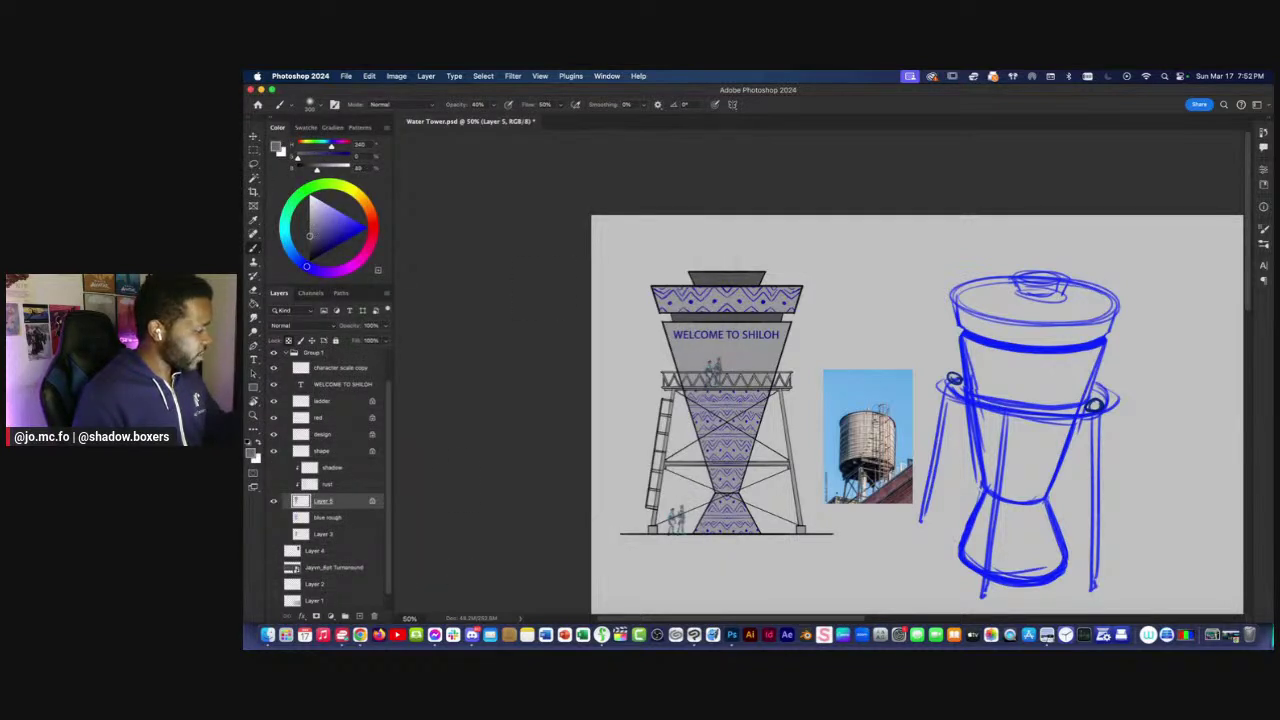
{"action": "key", "text": "]"}
{"action": "key", "text": "]"}
{"action": "key", "text": "]"}
{"action": "key", "text": "]"}
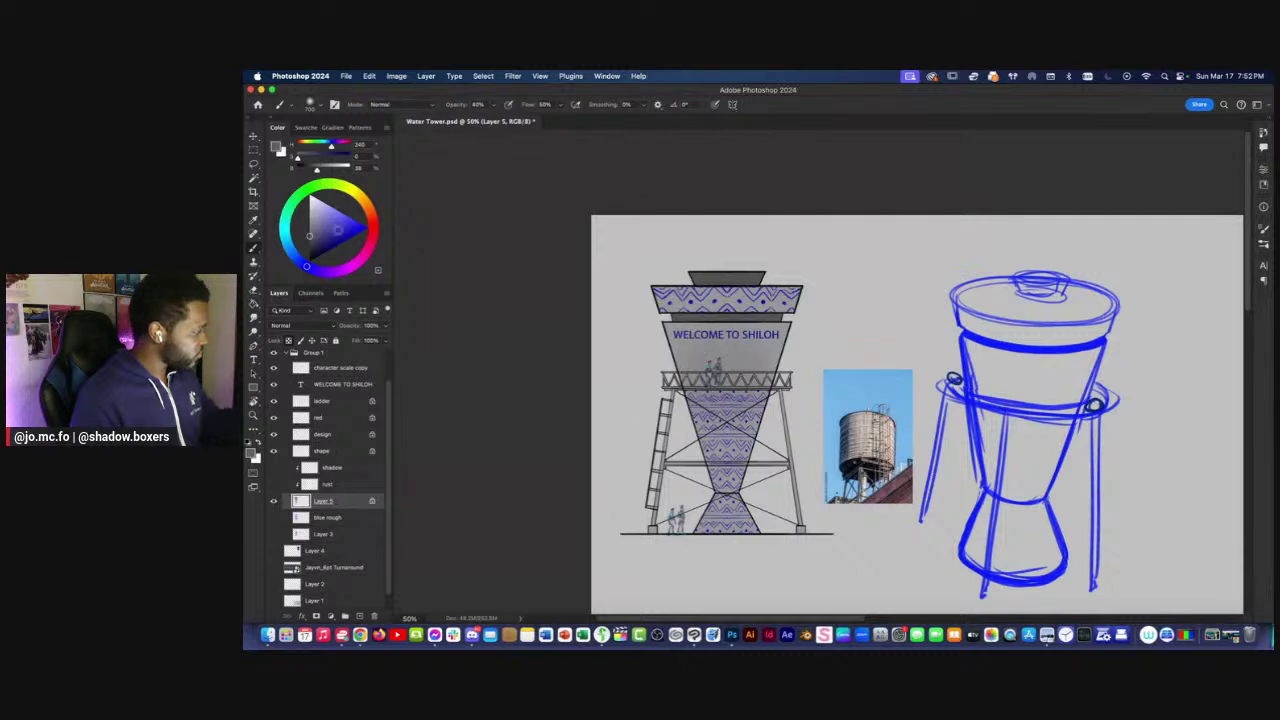
Show the rust layer and switch to the square 2 brush at 100% opacity.
{"action": "left_click", "coordinate": [274, 484]}
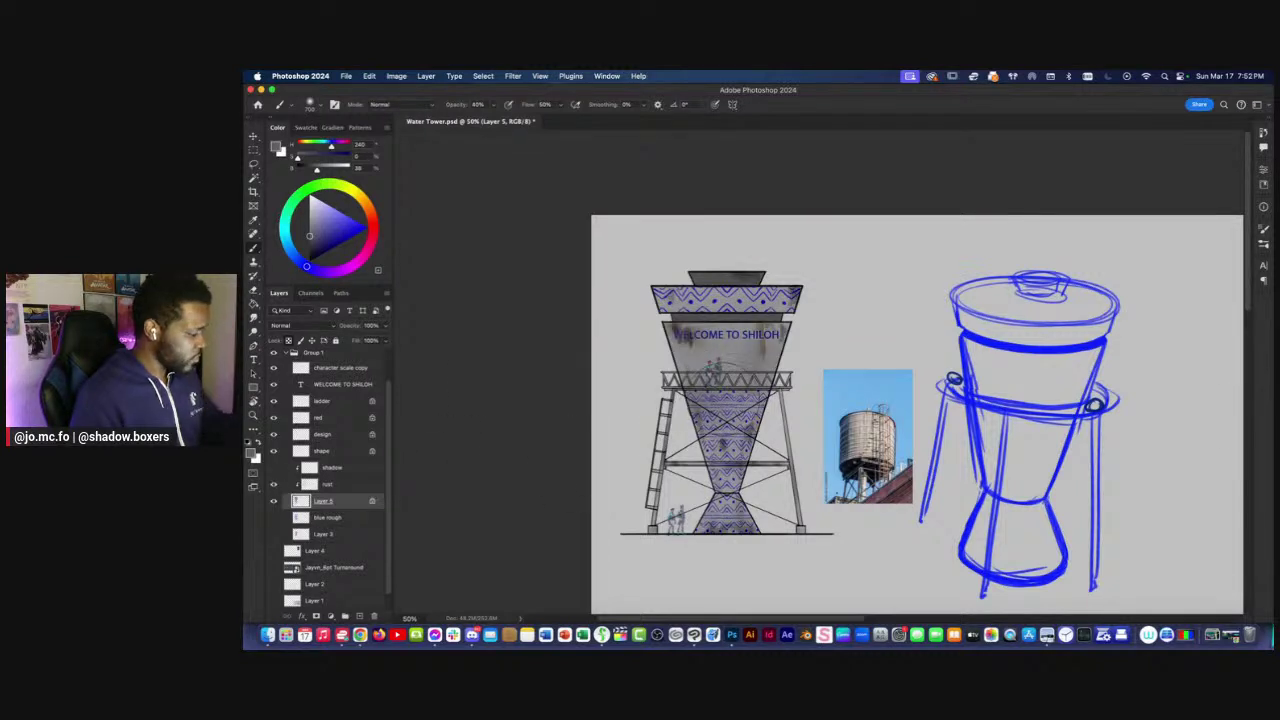
{"action": "left_click", "coordinate": [312, 105]}
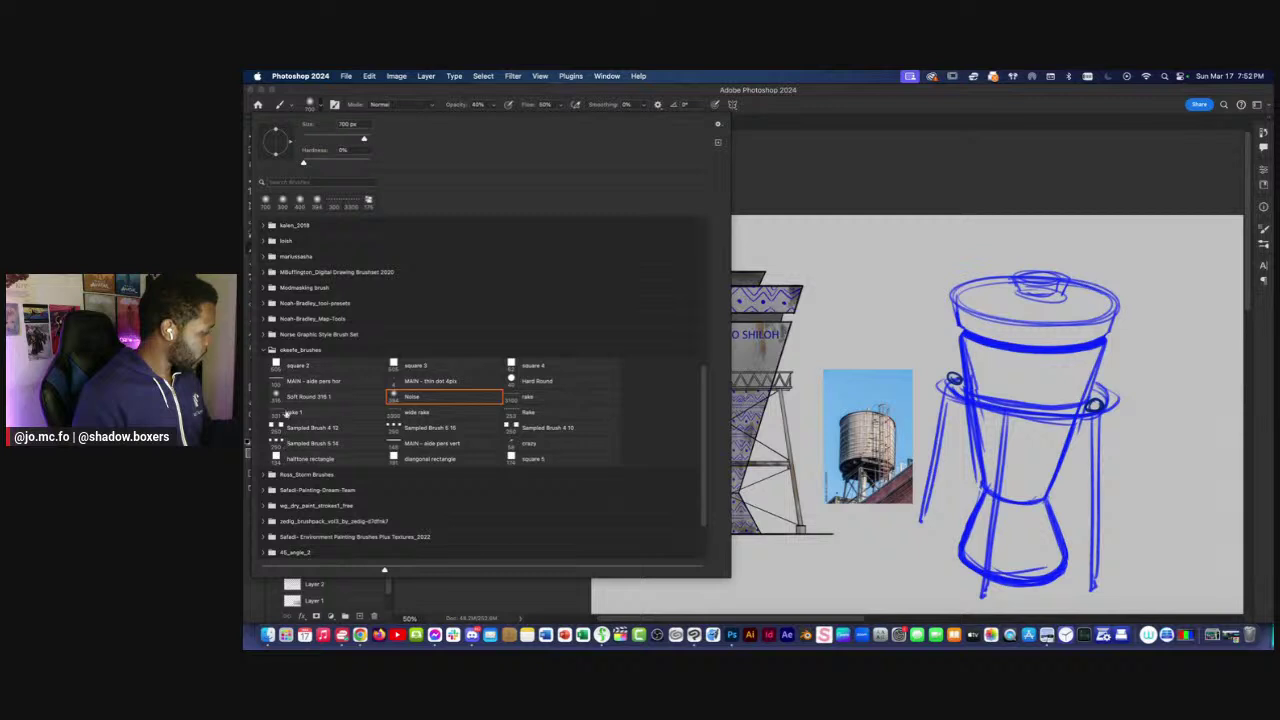
{"action": "left_click", "coordinate": [297, 366]}
{"action": "left_click", "coordinate": [516, 586]}
{"action": "left_click", "coordinate": [727, 355]}
{"action": "key", "text": "super+plus"}
{"action": "key", "text": "0"}
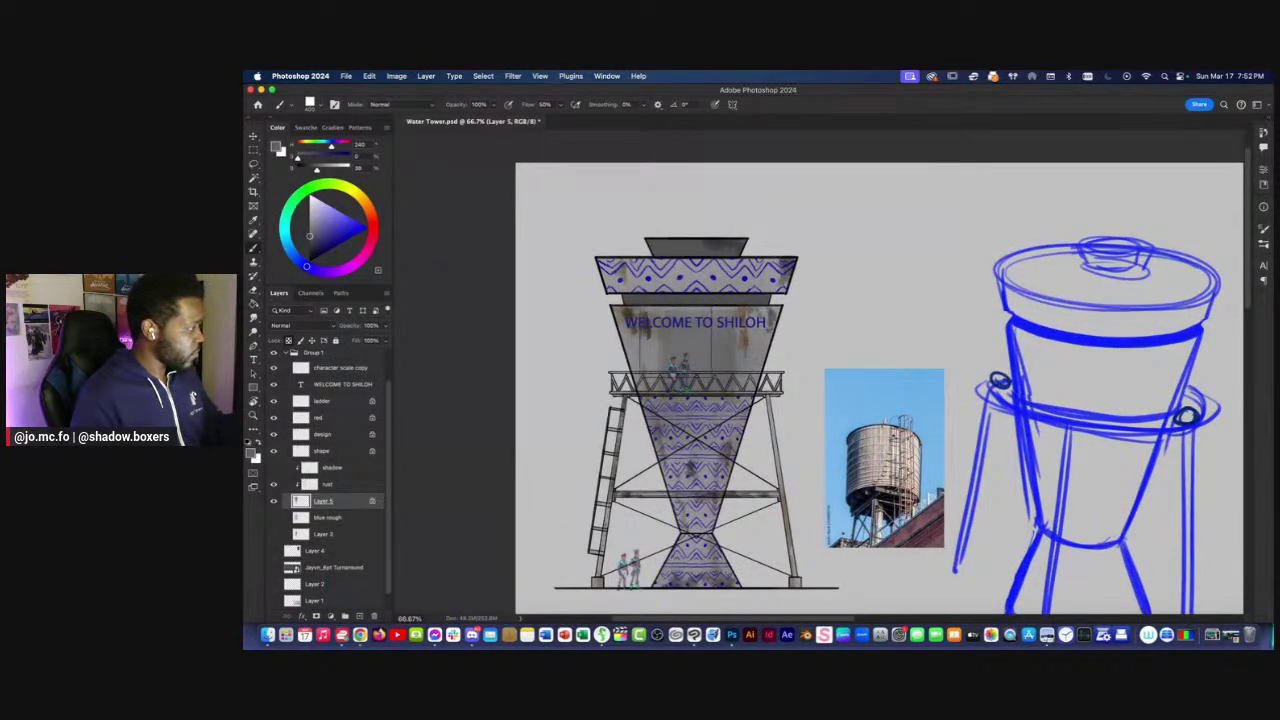
Hide the rust layer and block in gray shading on the middle of the tank beneath the WELCOME TO SHILOH lettering.
{"action": "left_click", "coordinate": [685, 344]}
{"action": "left_click", "coordinate": [728, 304], "text": "alt"}
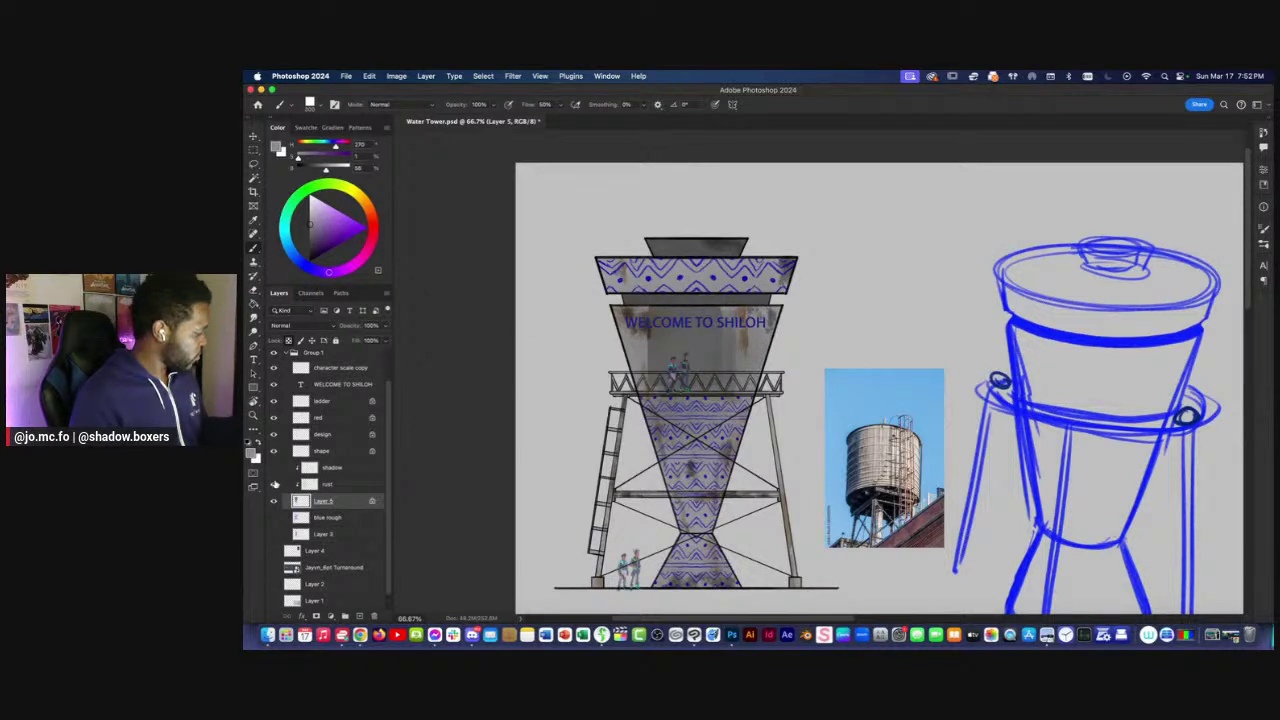
{"action": "left_click", "coordinate": [274, 482]}
{"action": "left_click", "coordinate": [650, 350], "text": "alt"}
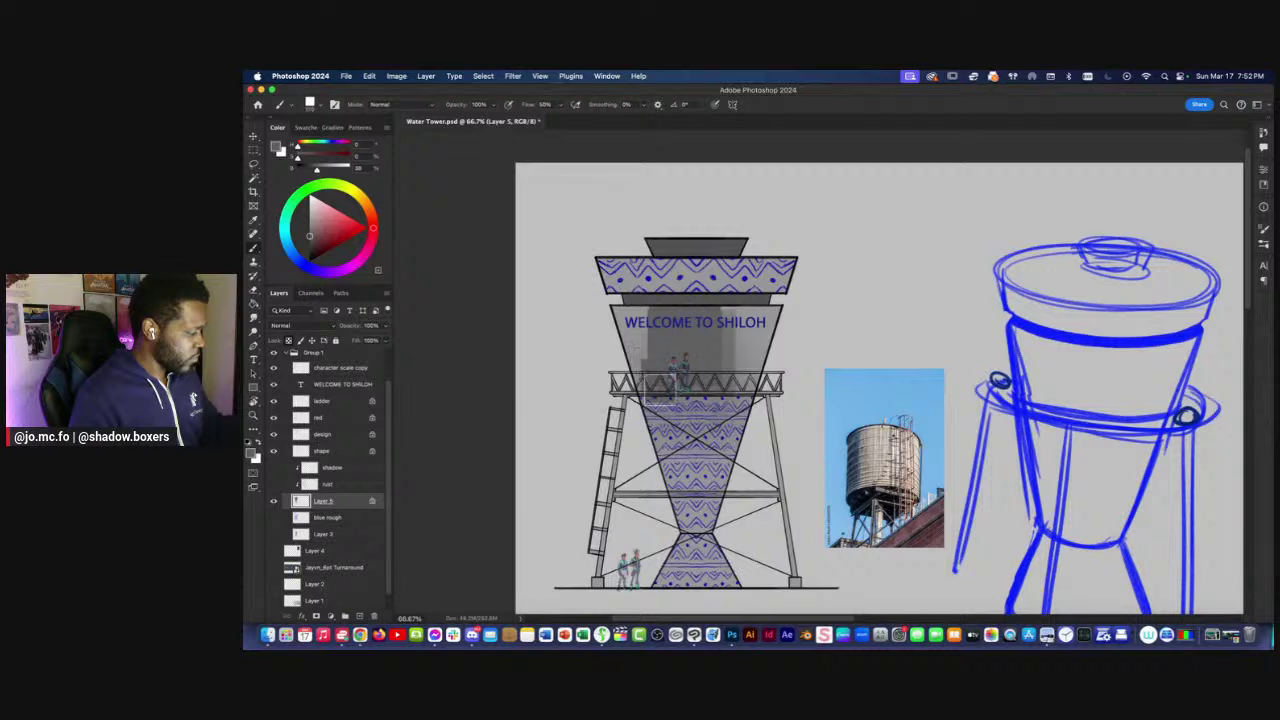
{"action": "left_click_drag", "start_coordinate": [660, 385], "coordinate": [662, 406]}
{"action": "left_click", "coordinate": [641, 345], "text": "alt"}
{"action": "mouse_move", "coordinate": [642, 350]}
{"action": "left_mouse_down"}
{"action": "mouse_move", "coordinate": [646, 382]}
{"action": "mouse_move", "coordinate": [678, 417]}
{"action": "left_mouse_up"}
{"action": "left_click", "coordinate": [665, 353], "text": "alt"}
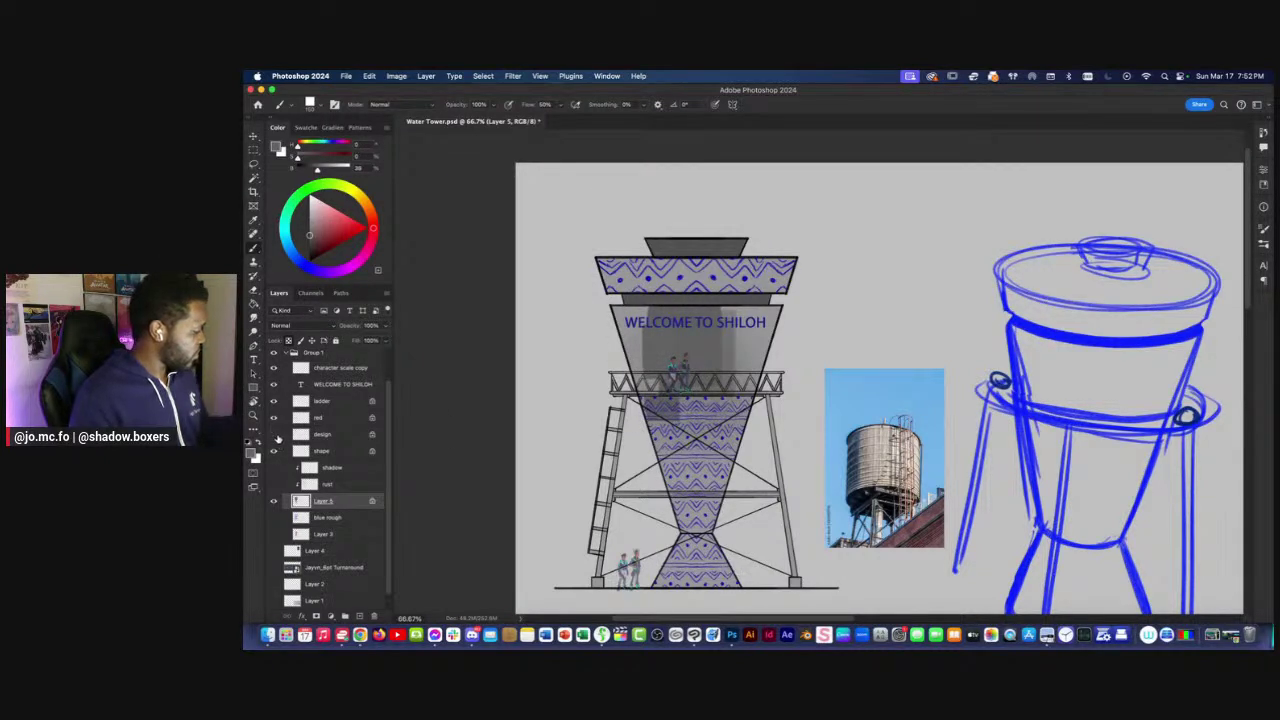
Hide the design layer and block in dark gray on the right half of the tank and funnel and beneath the walkway.
{"action": "key", "text": "bracketright"}
{"action": "left_click", "coordinate": [701, 355], "text": "alt"}
{"action": "mouse_move", "coordinate": [712, 376]}
{"action": "left_mouse_down"}
{"action": "mouse_move", "coordinate": [720, 442]}
{"action": "mouse_move", "coordinate": [732, 328]}
{"action": "mouse_move", "coordinate": [699, 435]}
{"action": "mouse_move", "coordinate": [731, 400]}
{"action": "mouse_move", "coordinate": [744, 343]}
{"action": "mouse_move", "coordinate": [754, 350]}
{"action": "mouse_move", "coordinate": [694, 535]}
{"action": "mouse_move", "coordinate": [710, 578]}
{"action": "left_mouse_up"}
{"action": "left_click", "coordinate": [690, 432], "text": "alt"}
{"action": "mouse_move", "coordinate": [692, 428]}
{"action": "left_mouse_down"}
{"action": "mouse_move", "coordinate": [677, 422]}
{"action": "mouse_move", "coordinate": [662, 405]}
{"action": "mouse_move", "coordinate": [670, 337]}
{"action": "mouse_move", "coordinate": [658, 408]}
{"action": "left_mouse_up"}
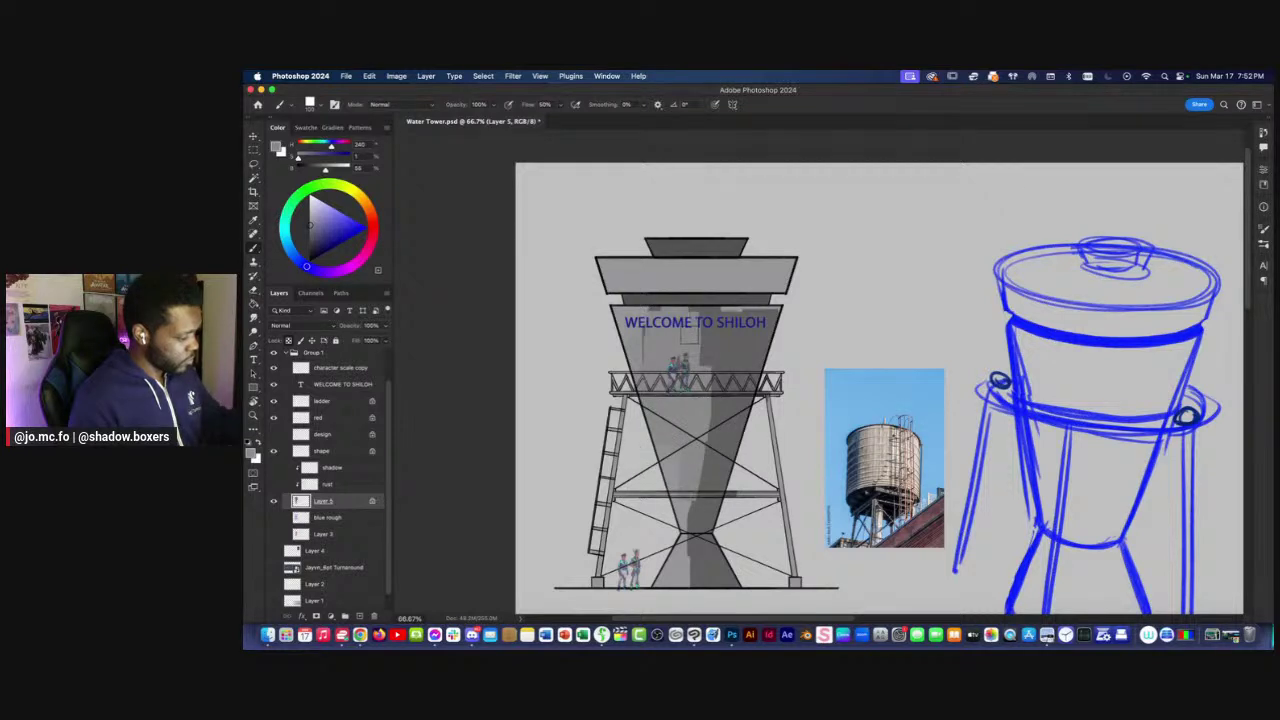
{"action": "left_click", "coordinate": [731, 401], "text": "alt"}
{"action": "left_click_drag", "start_coordinate": [704, 402], "coordinate": [642, 401]}
Shade the right half of the wide upper band and paint the roof cap and the collar below the band in darker gray.
{"action": "left_click", "coordinate": [677, 330], "text": "alt"}
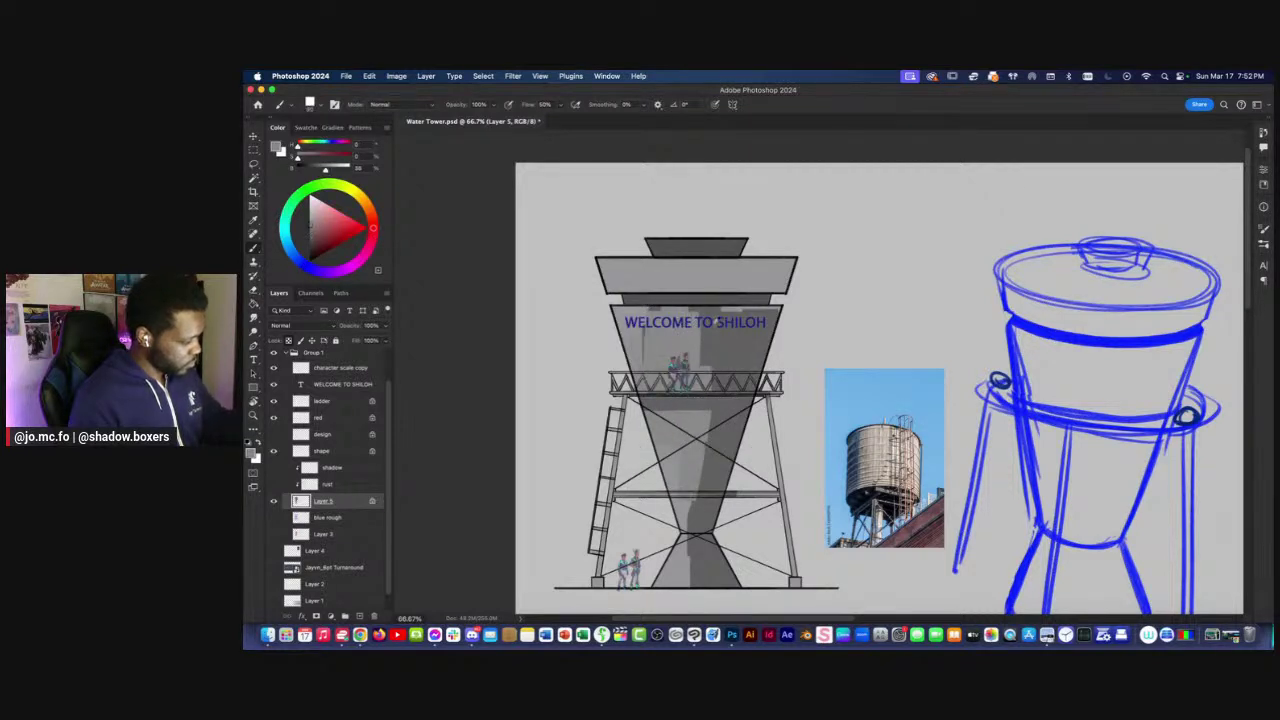
{"action": "mouse_move", "coordinate": [783, 270]}
{"action": "left_mouse_down"}
{"action": "mouse_move", "coordinate": [690, 268]}
{"action": "mouse_move", "coordinate": [671, 284]}
{"action": "left_mouse_up"}
{"action": "left_click", "coordinate": [676, 242], "text": "alt"}
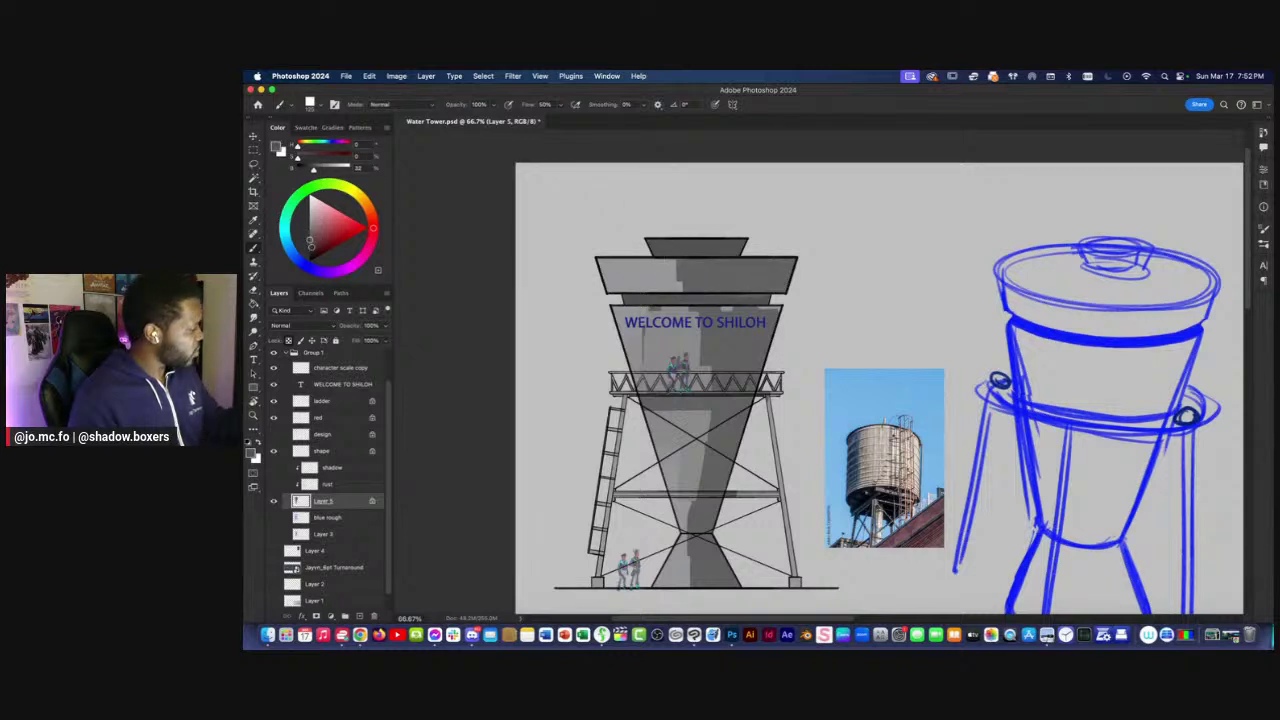
{"action": "left_click", "coordinate": [310, 249]}
{"action": "key", "text": "["}
{"action": "mouse_move", "coordinate": [724, 250]}
{"action": "left_mouse_down"}
{"action": "mouse_move", "coordinate": [737, 245]}
{"action": "mouse_move", "coordinate": [657, 250]}
{"action": "mouse_move", "coordinate": [668, 246]}
{"action": "left_mouse_up"}
{"action": "left_click_drag", "start_coordinate": [764, 299], "coordinate": [626, 299]}
{"action": "left_click_drag", "start_coordinate": [760, 298], "coordinate": [626, 303]}
{"action": "key", "text": "["}
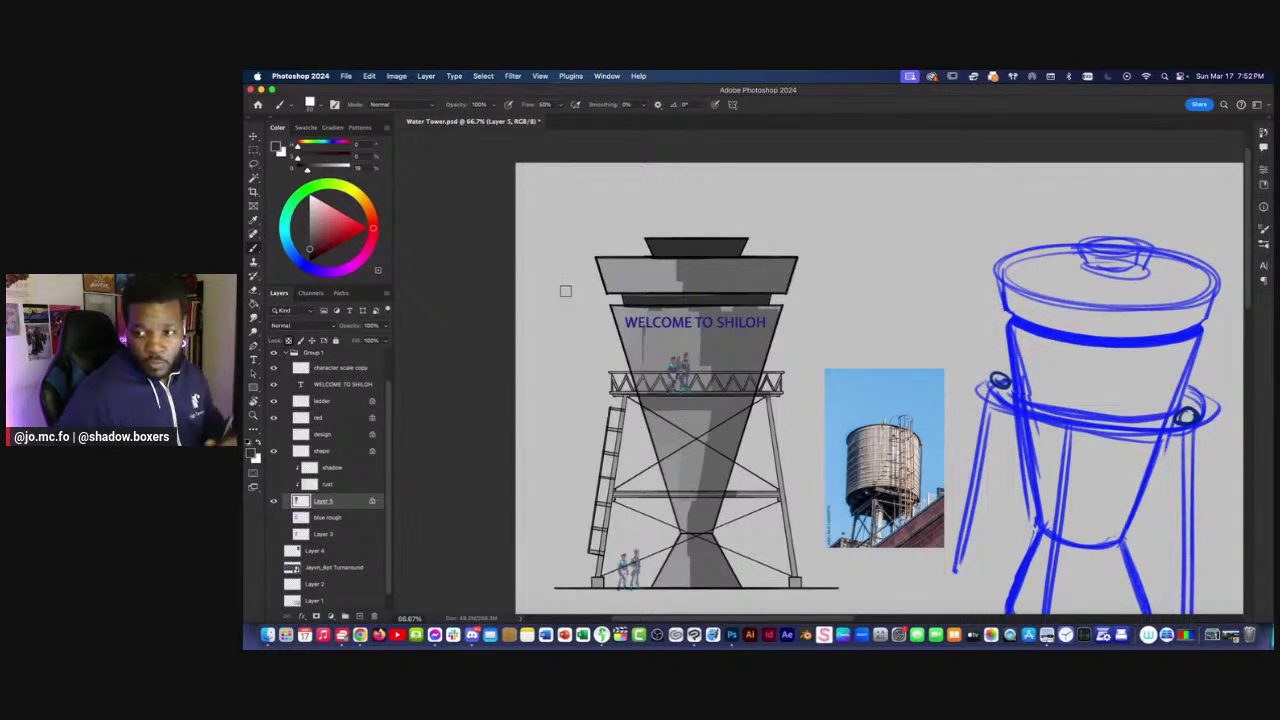
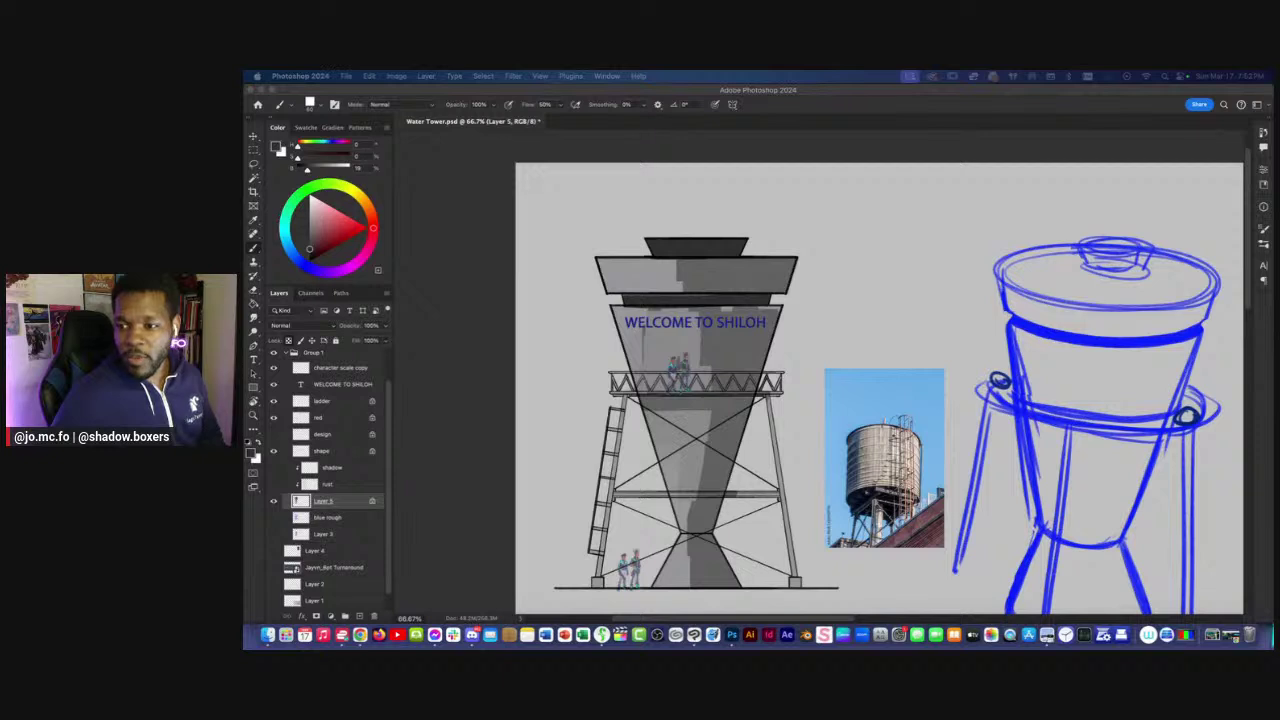
Sample the tank's dark gray and extend the shading over the lower funnel and the tower's base.
{"action": "left_click", "coordinate": [446, 334]}
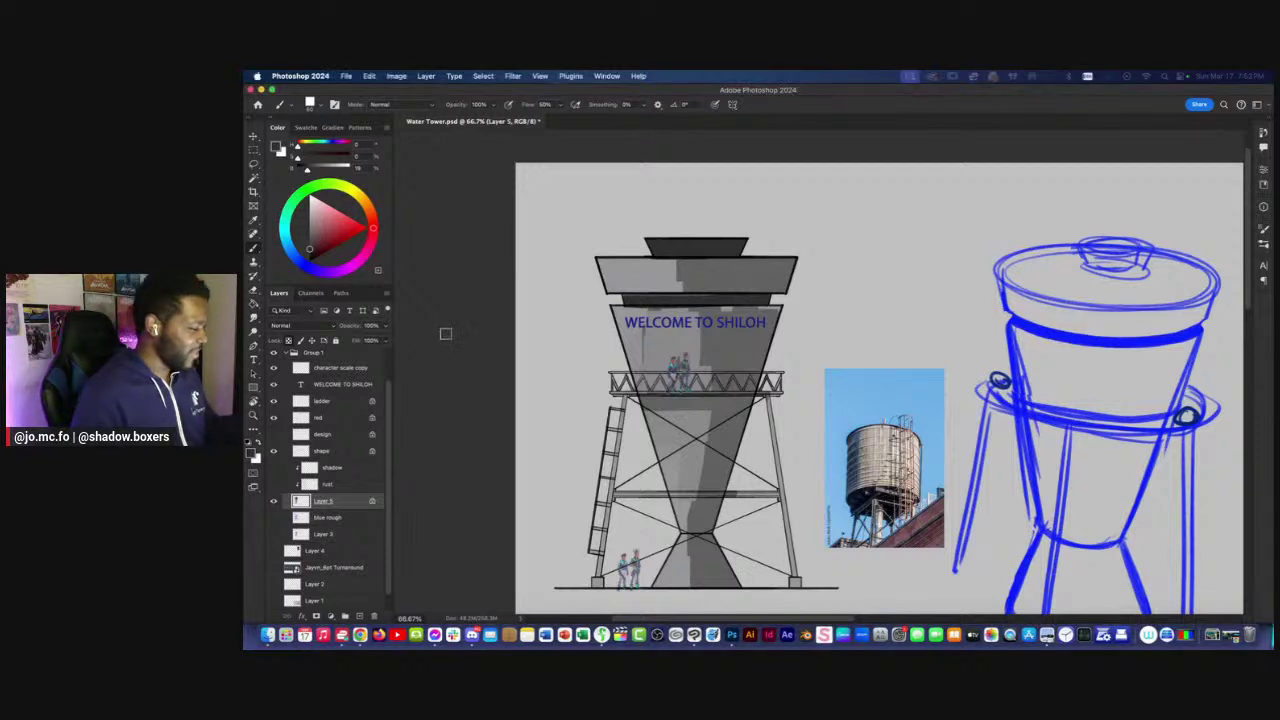
{"action": "left_click", "coordinate": [703, 372], "text": "alt"}
{"action": "mouse_move", "coordinate": [700, 545]}
{"action": "left_mouse_down"}
{"action": "mouse_move", "coordinate": [684, 574]}
{"action": "mouse_move", "coordinate": [681, 548]}
{"action": "left_mouse_up"}
{"action": "left_click_drag", "start_coordinate": [718, 414], "coordinate": [689, 527]}
{"action": "left_click_drag", "start_coordinate": [766, 390], "coordinate": [783, 584]}
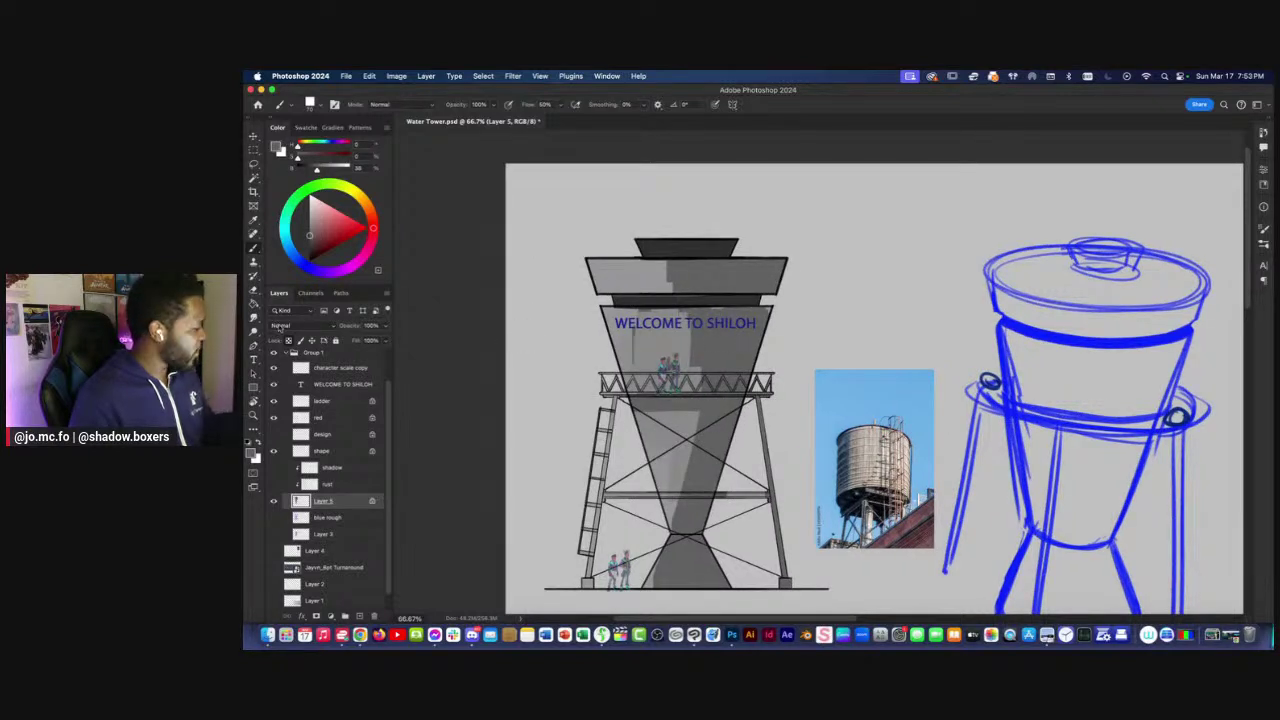
Switch to the Soft Round 318 1 brush and blend the light-to-dark edge on the tank and funnel with sampled grays.
{"action": "left_click", "coordinate": [316, 104]}
{"action": "left_click", "coordinate": [317, 397]}
{"action": "key", "text": "Return"}
{"action": "left_click", "coordinate": [684, 340], "text": "alt"}
{"action": "left_click_drag", "start_coordinate": [682, 344], "coordinate": [681, 406]}
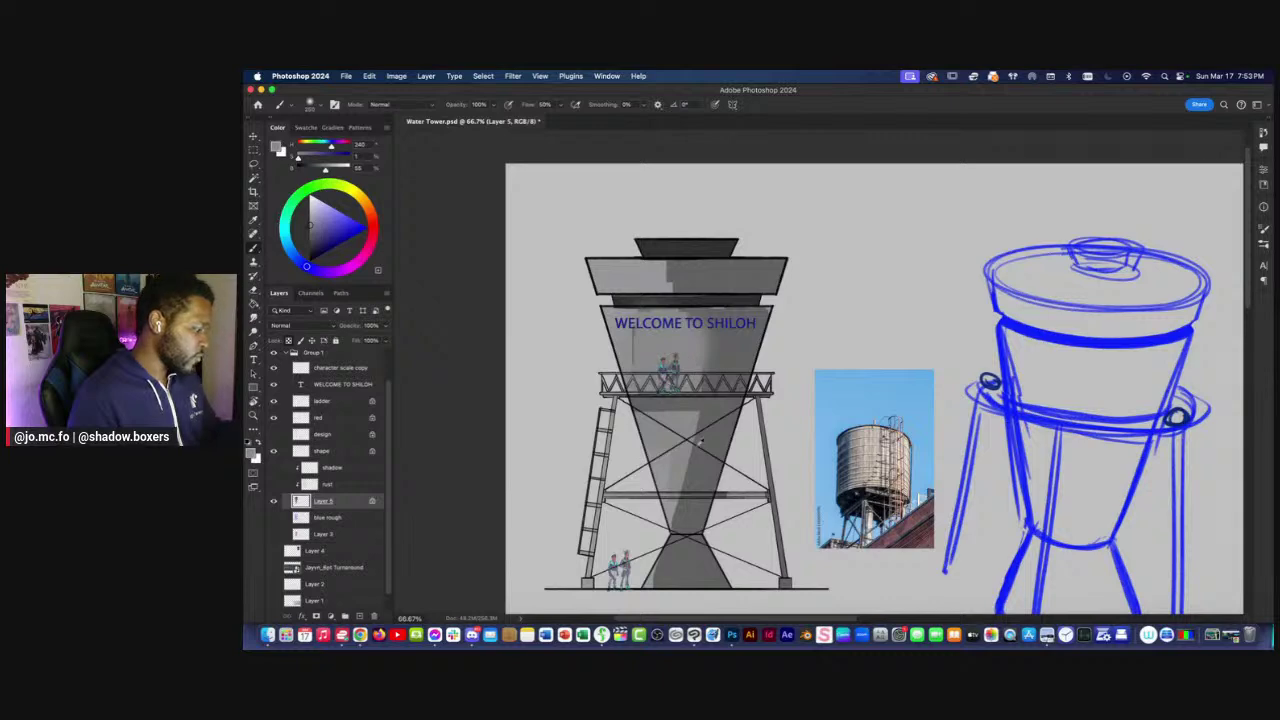
{"action": "left_click", "coordinate": [710, 431], "text": "alt"}
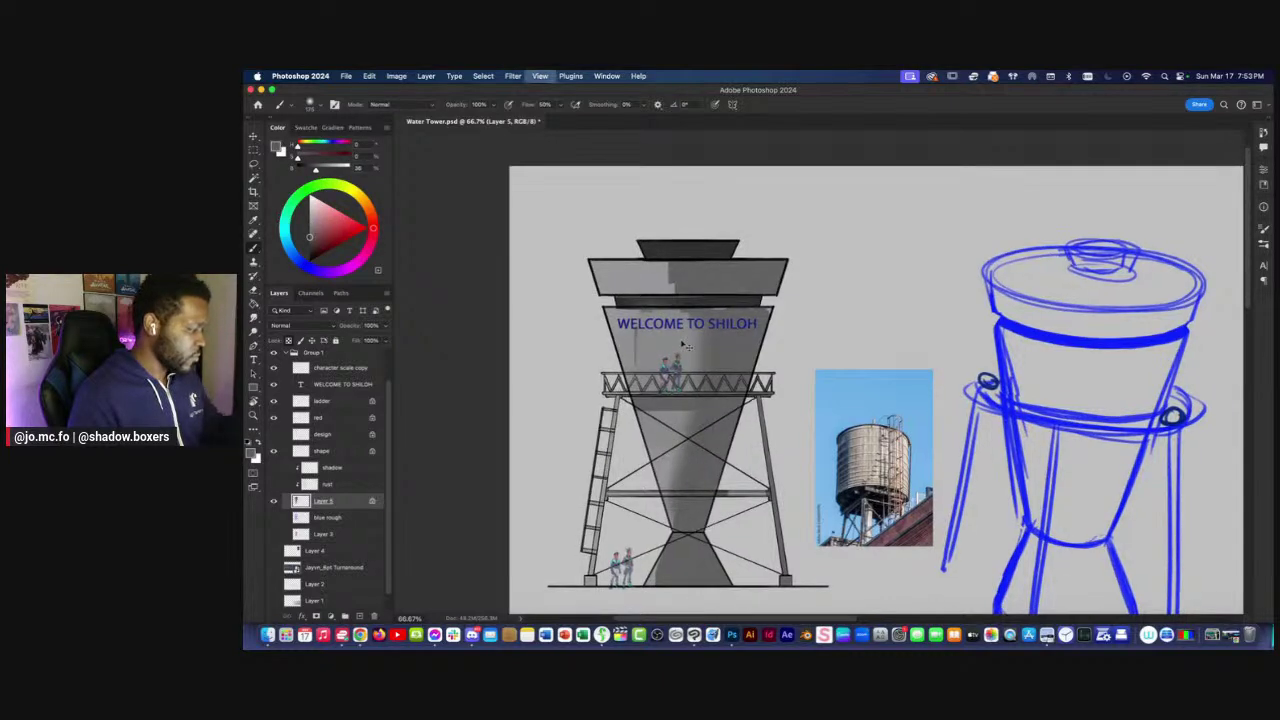
{"action": "key", "text": "super+minus"}
{"action": "key", "text": "super+minus"}
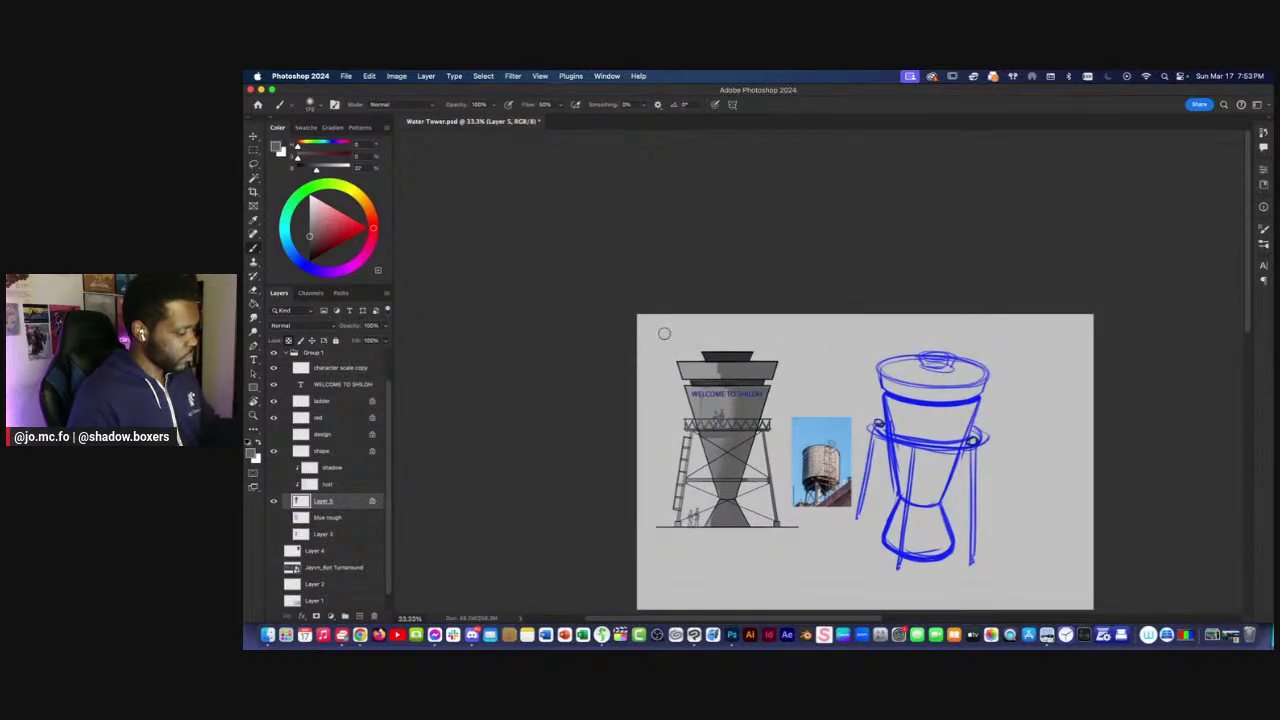
Try to soften the light-to-dark edge on the wide upper band with a sampled light gray.
{"action": "left_click", "coordinate": [728, 399], "text": "alt"}
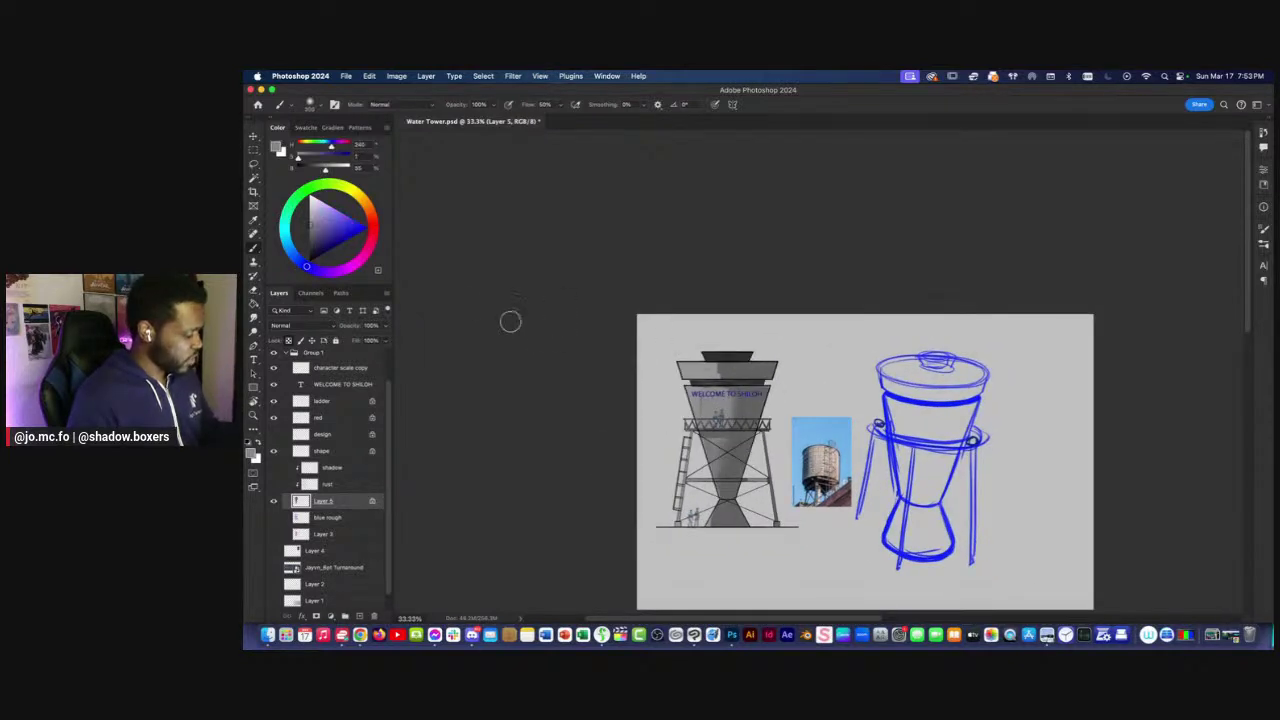
{"action": "left_click", "coordinate": [713, 368], "text": "alt"}
{"action": "left_click", "coordinate": [716, 371], "text": "alt"}
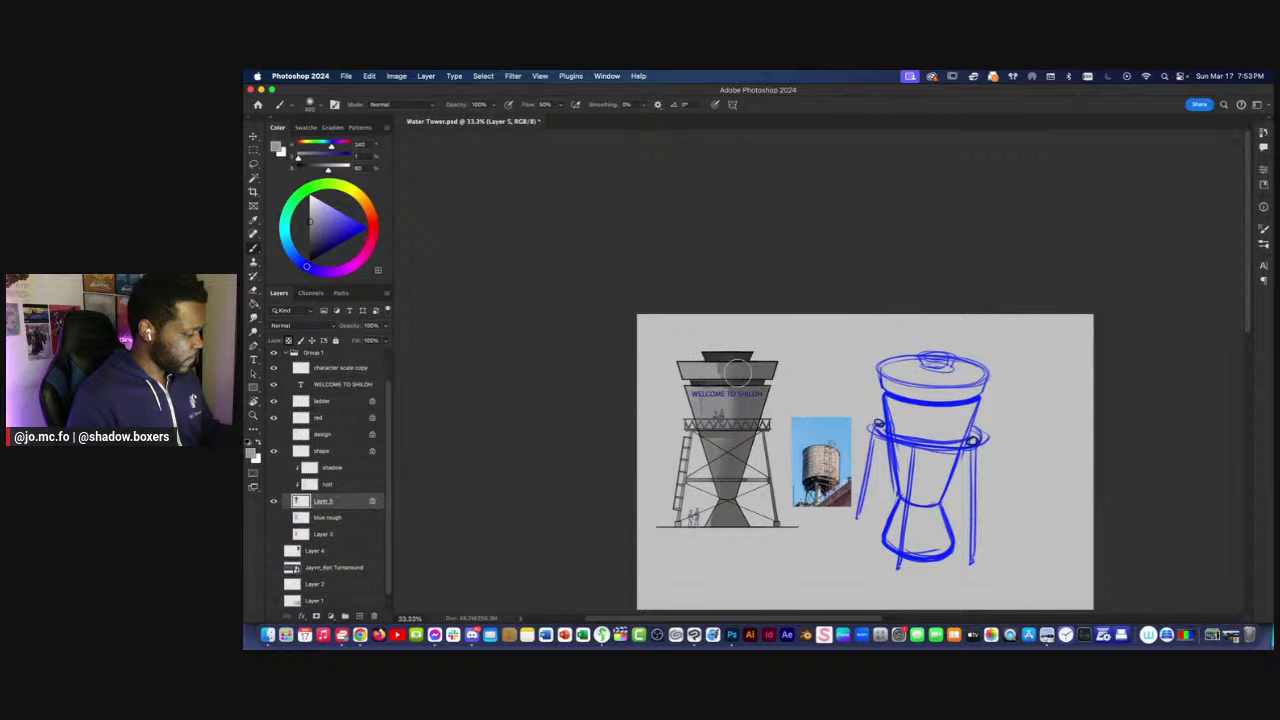
{"action": "key", "text": "super+z"}
{"action": "left_click_drag", "start_coordinate": [712, 362], "coordinate": [712, 378]}
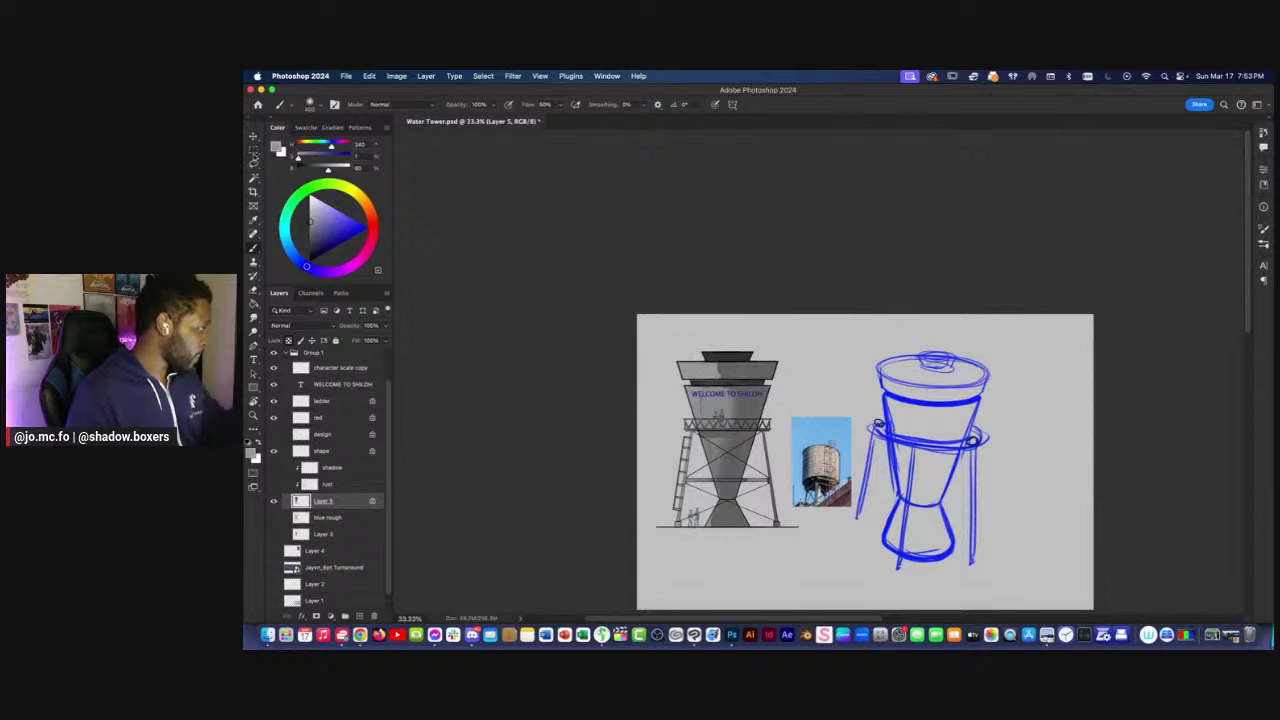
{"action": "key", "text": "m"}
{"action": "key", "text": "super+equal"}
{"action": "left_click_drag", "start_coordinate": [711, 378], "coordinate": [718, 382]}
{"action": "key", "text": "b"}
{"action": "key", "text": "super+z"}
Reduce the brush size and blend the light-to-dark edge across the wide upper band.
{"action": "key", "text": "bracketleft"}
{"action": "key", "text": "bracketleft"}
{"action": "left_click_drag", "start_coordinate": [636, 370], "coordinate": [668, 370]}
{"action": "key", "text": "super+minus"}
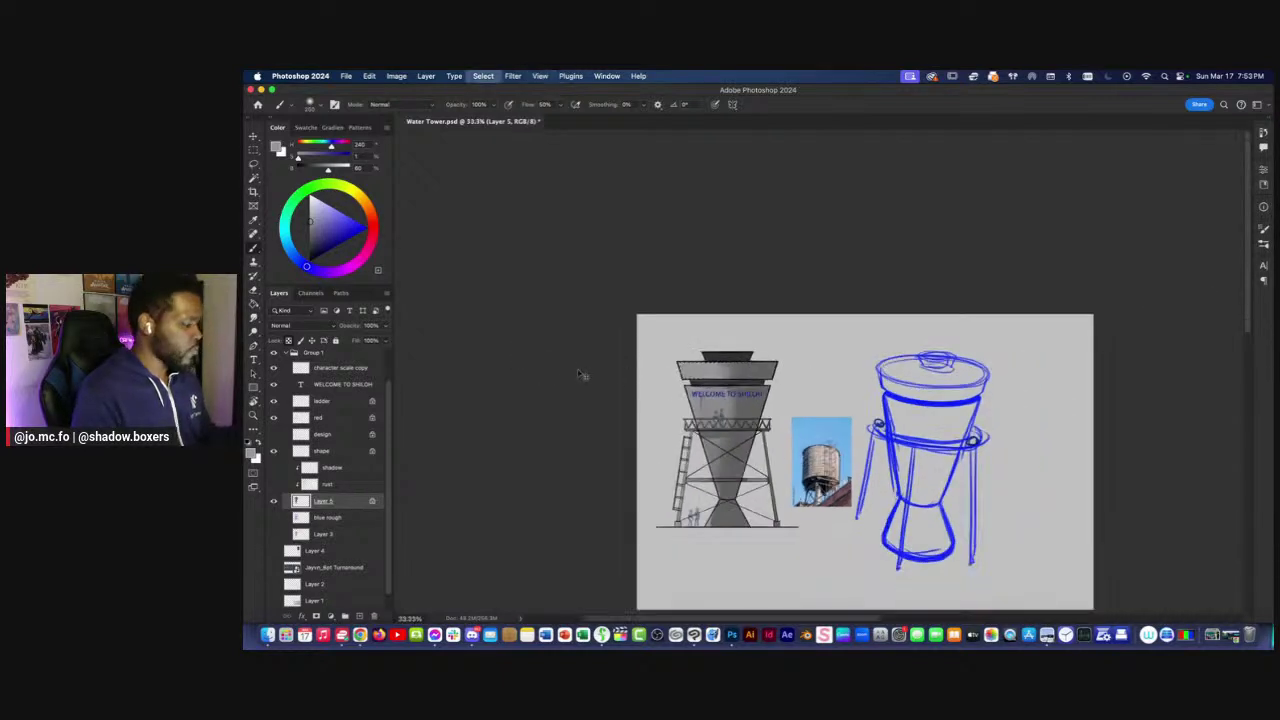
Sample the funnel's dark gray and deepen the soft shading on the shaded side of the band, tank and funnel.
{"action": "left_click", "coordinate": [716, 393], "text": "alt"}
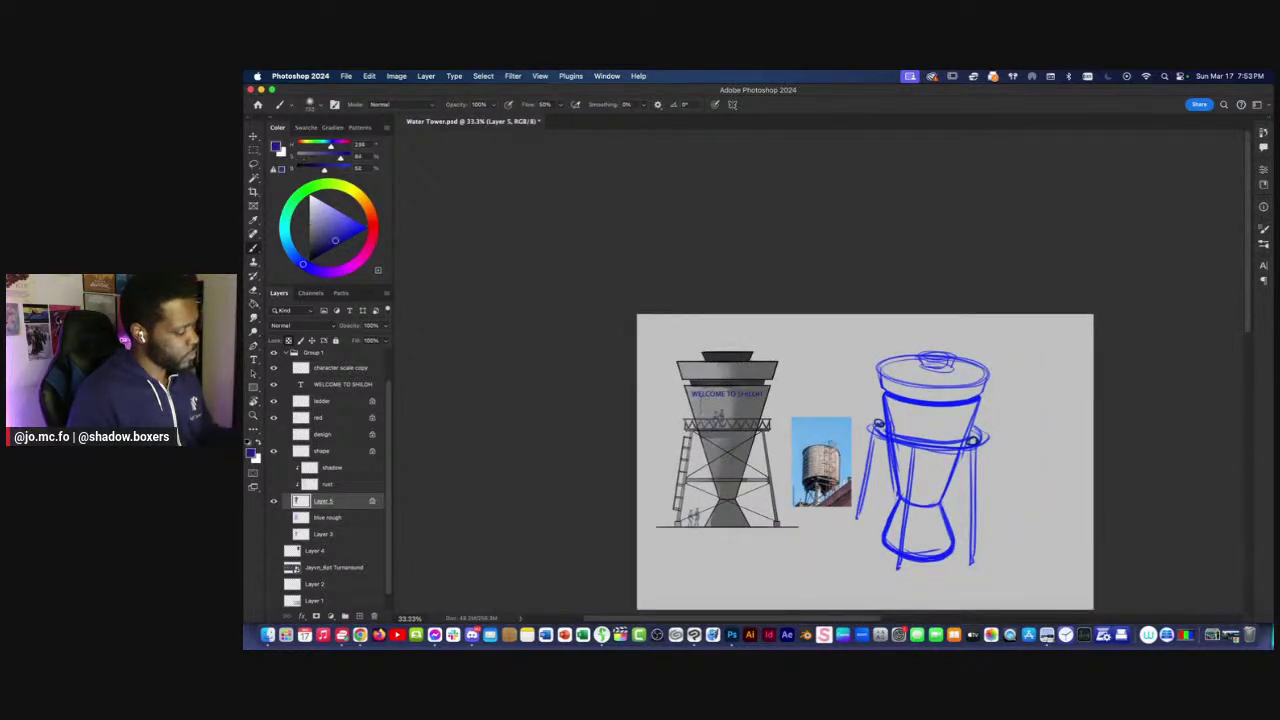
{"action": "left_click", "coordinate": [739, 442], "text": "alt"}
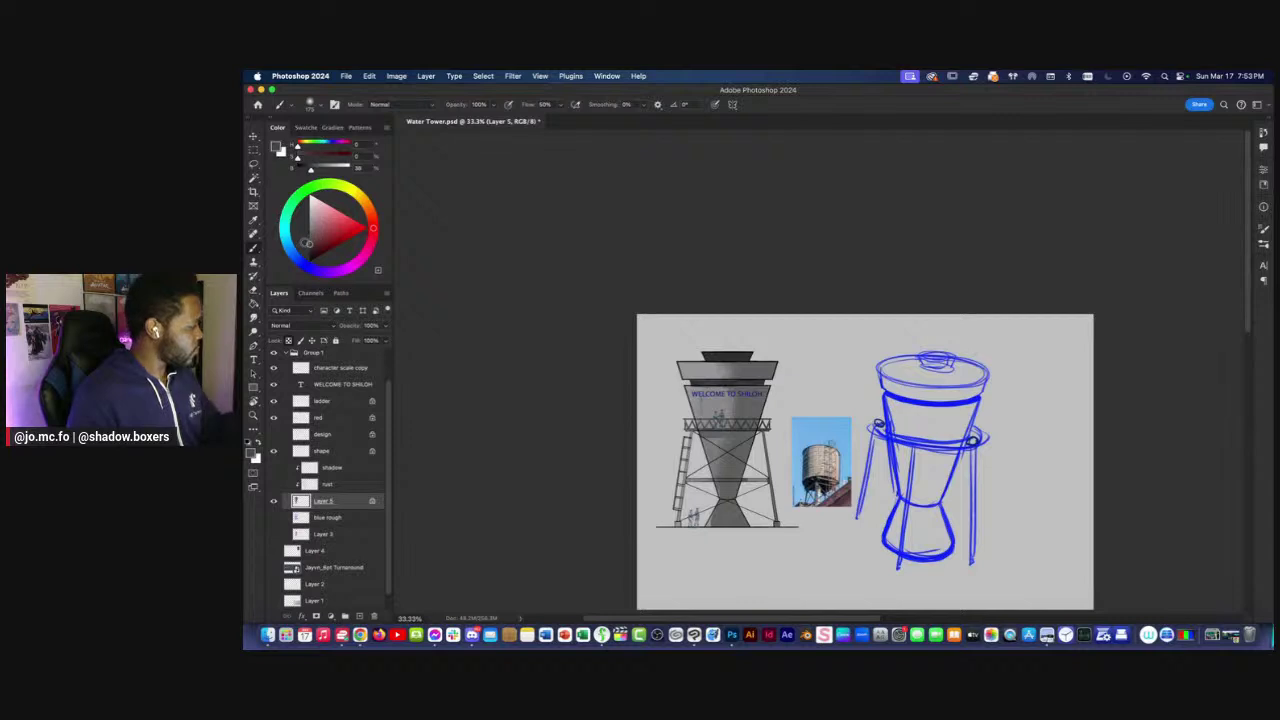
{"action": "key", "text": "super+plus"}
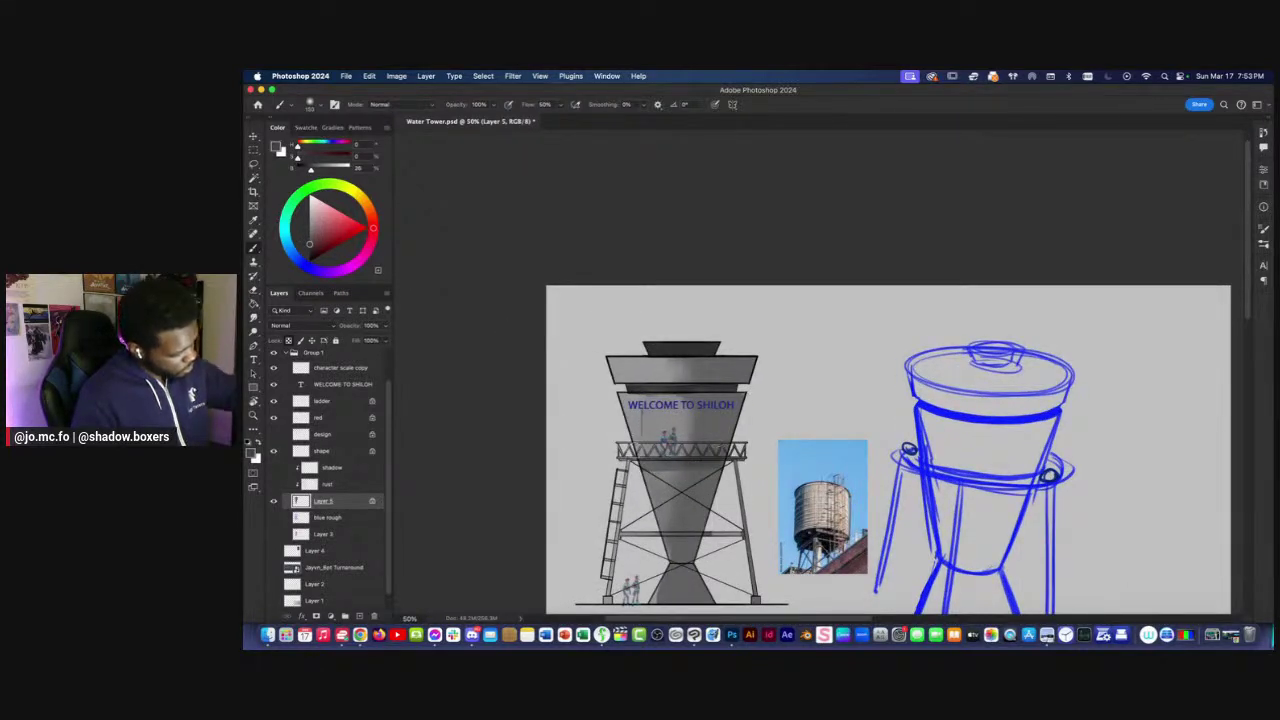
{"action": "scroll", "coordinate": [598, 378], "scroll_direction": "right", "scroll_amount": 3}
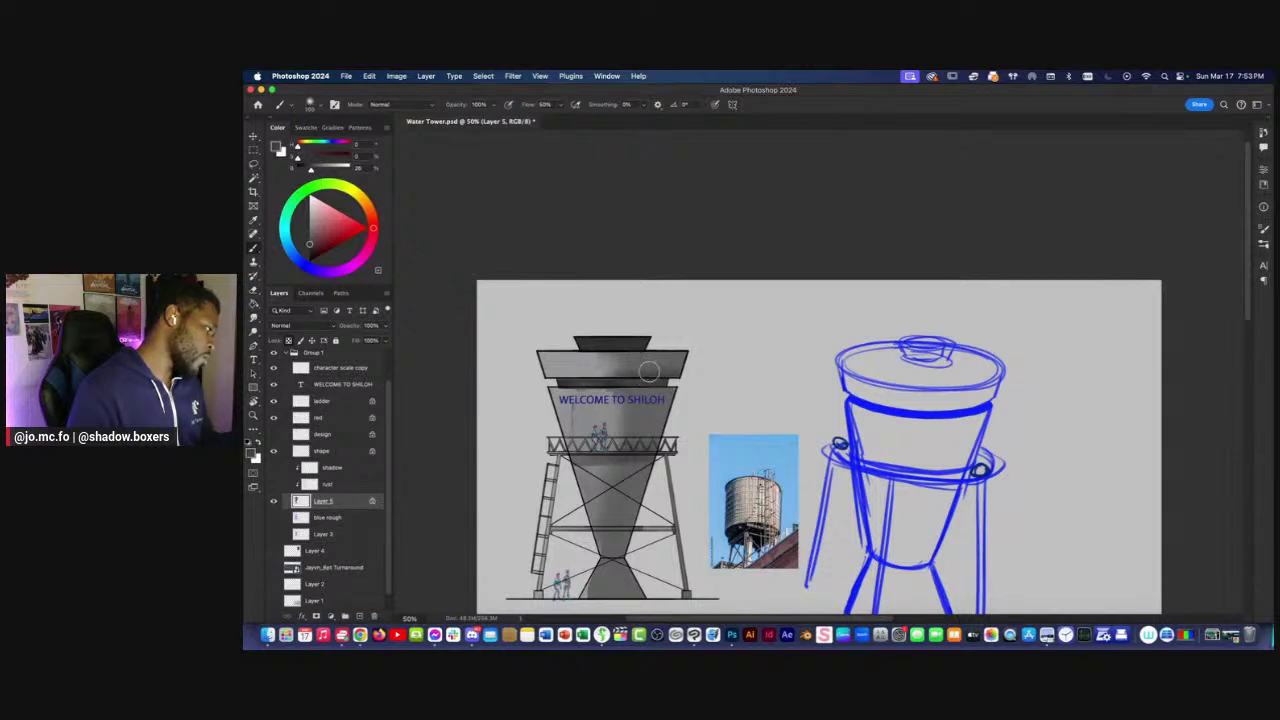
{"action": "scroll", "coordinate": [546, 423], "scroll_direction": "down", "scroll_amount": 3}
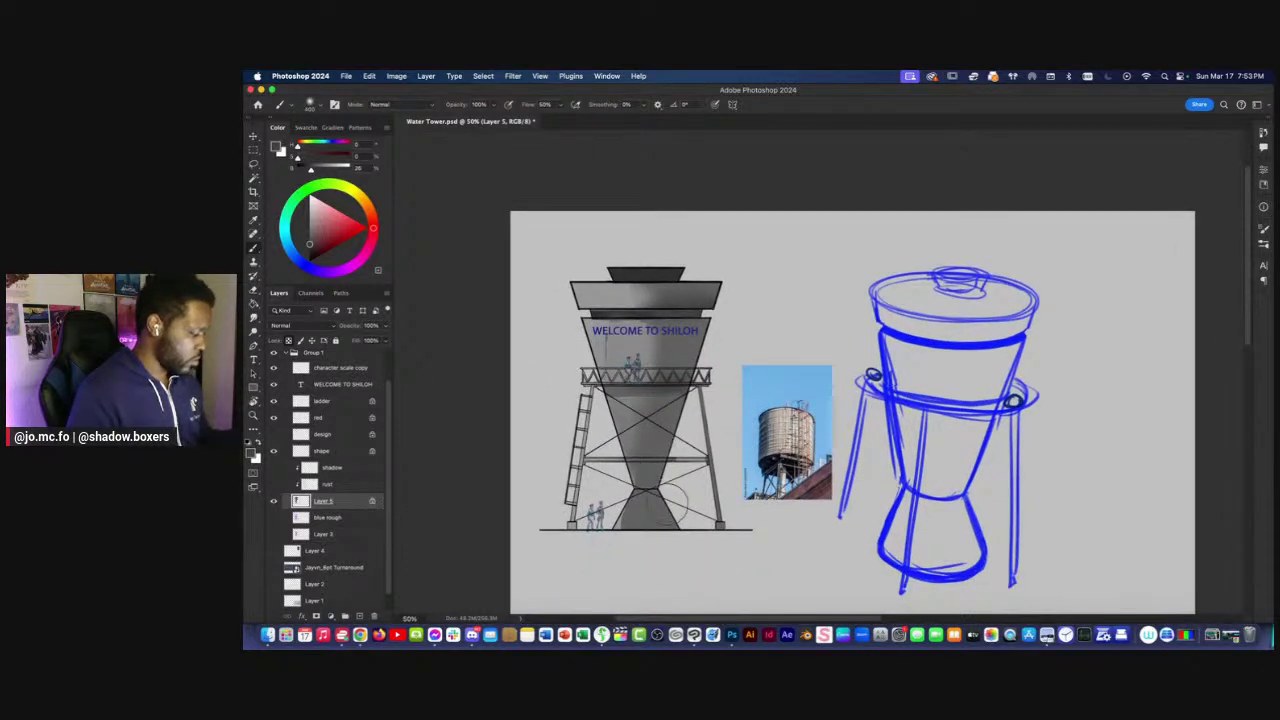
{"action": "key", "text": "super+minus"}
{"action": "key", "text": "super+plus"}
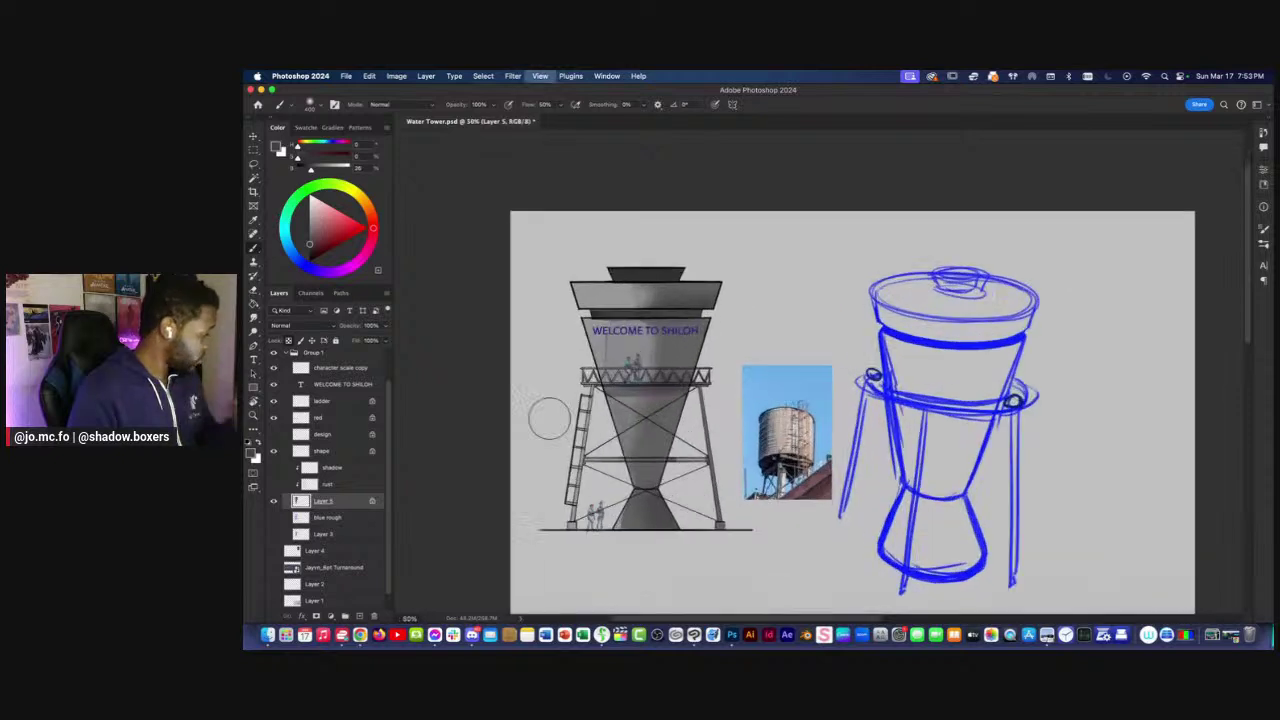
Shade the tower's base and the lit side of the funnel using a smaller brush and sampled light and dark grays.
{"action": "left_click", "coordinate": [625, 520], "text": "alt"}
{"action": "key", "text": "bracketleft"}
{"action": "key", "text": "bracketleft"}
{"action": "key", "text": "bracketleft"}
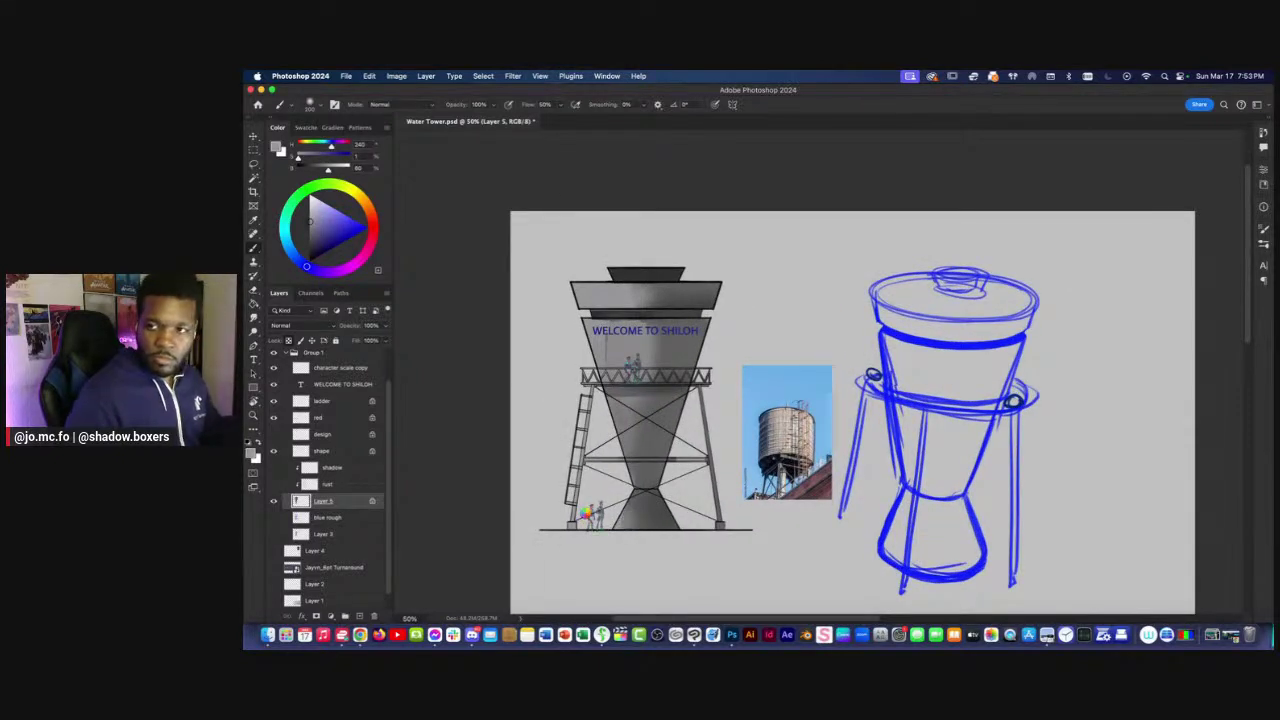
{"action": "left_click", "coordinate": [630, 513], "text": "alt"}
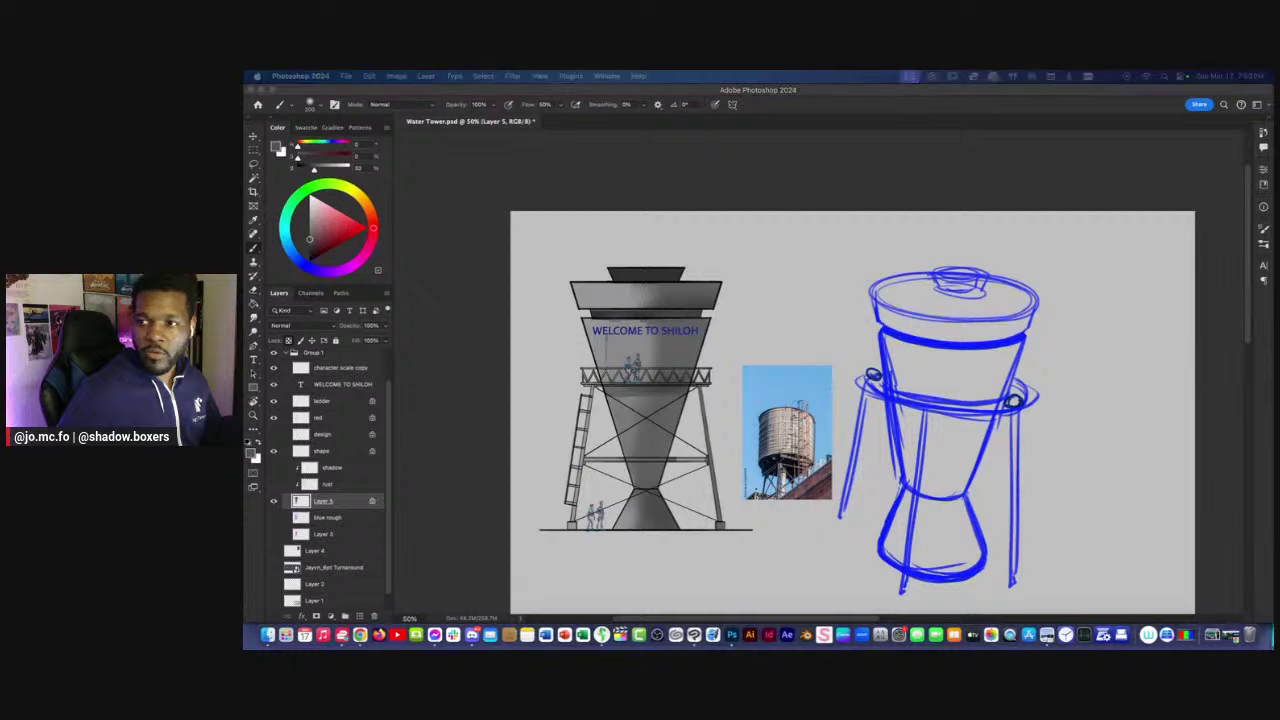
{"action": "left_click", "coordinate": [628, 490], "text": "alt"}
{"action": "left_click", "coordinate": [627, 413], "text": "alt"}
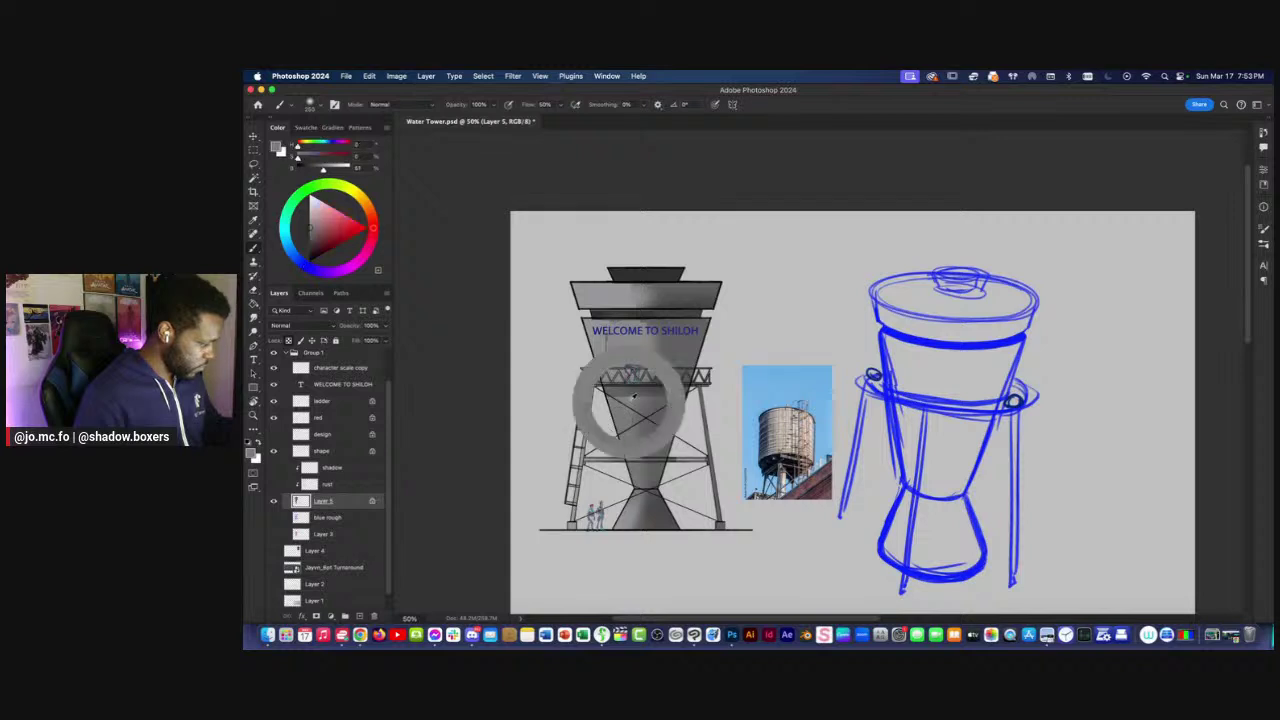
Sample the base's dark gray and stipple grain along the light-to-dark edge of the band, tank and funnel using a smaller Noise brush.
{"action": "left_click", "coordinate": [652, 512], "text": "alt"}
{"action": "left_click", "coordinate": [316, 103]}
{"action": "left_click", "coordinate": [401, 396]}
{"action": "left_click", "coordinate": [442, 583]}
{"action": "key", "text": "bracketleft"}
{"action": "key", "text": "bracketleft"}
{"action": "key", "text": "bracketleft"}
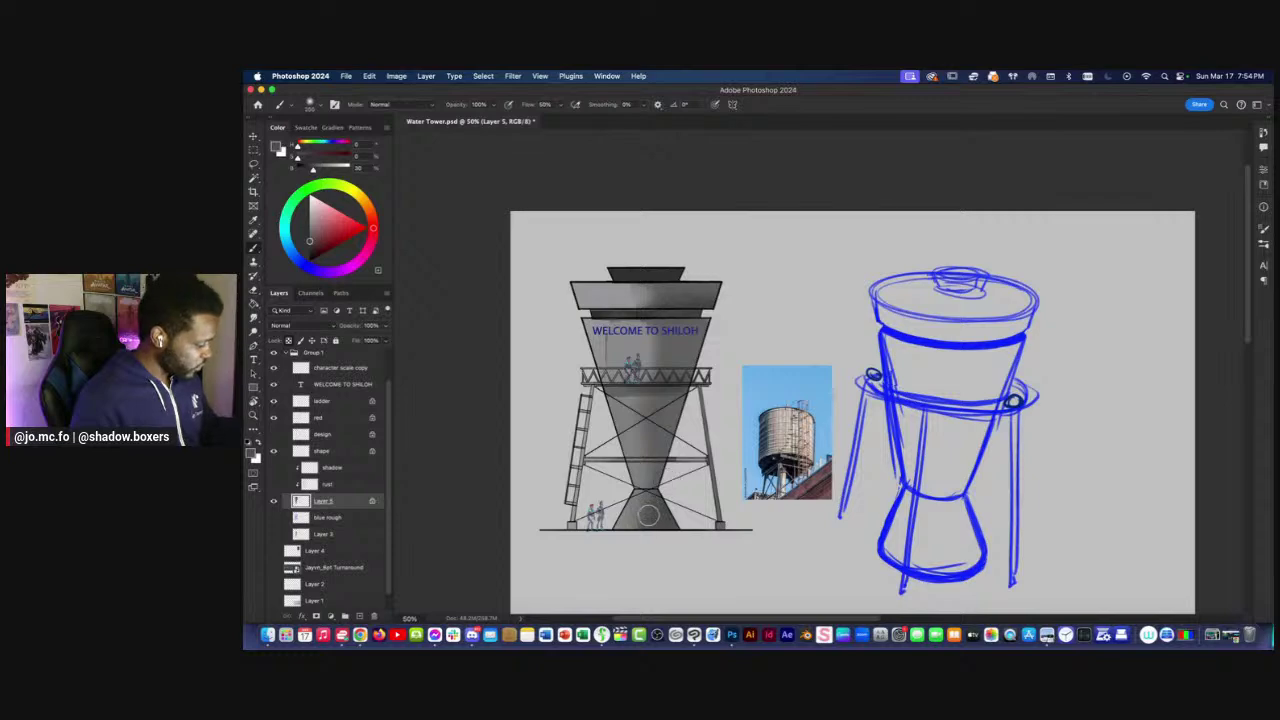
{"action": "key", "text": "super+equal"}
{"action": "key", "text": "super+equal"}
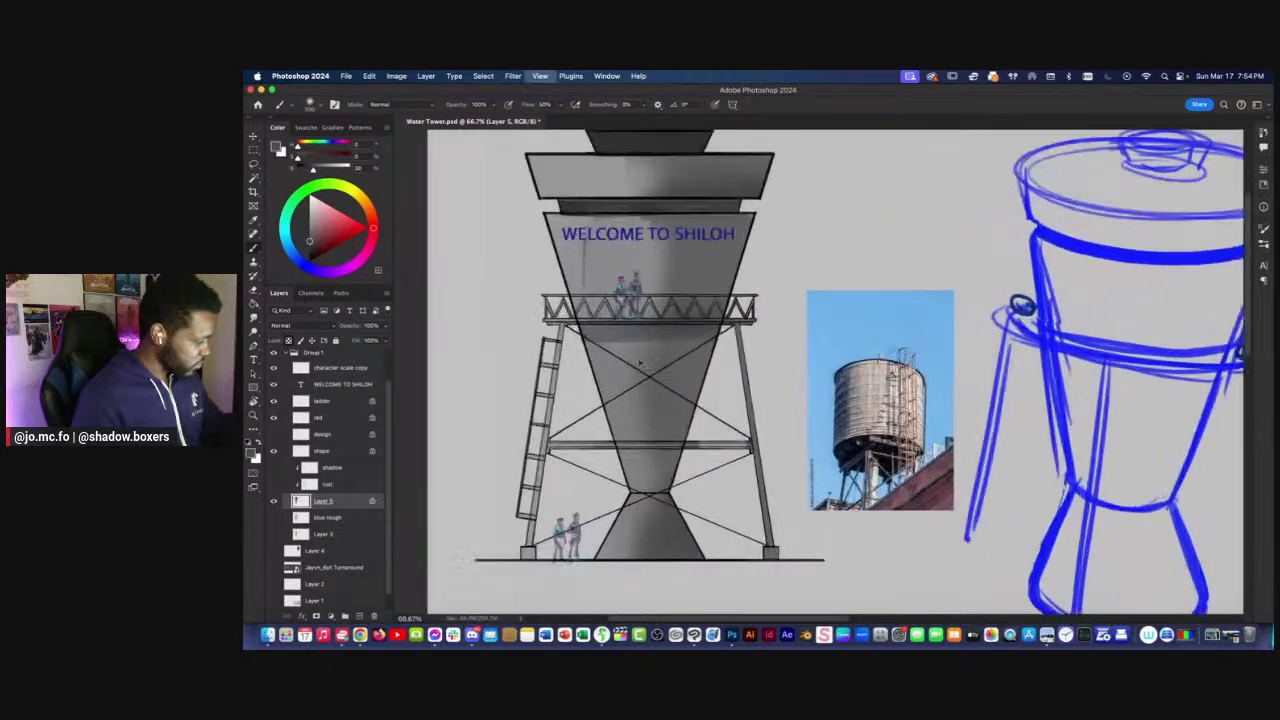
{"action": "key", "text": "super+equal"}
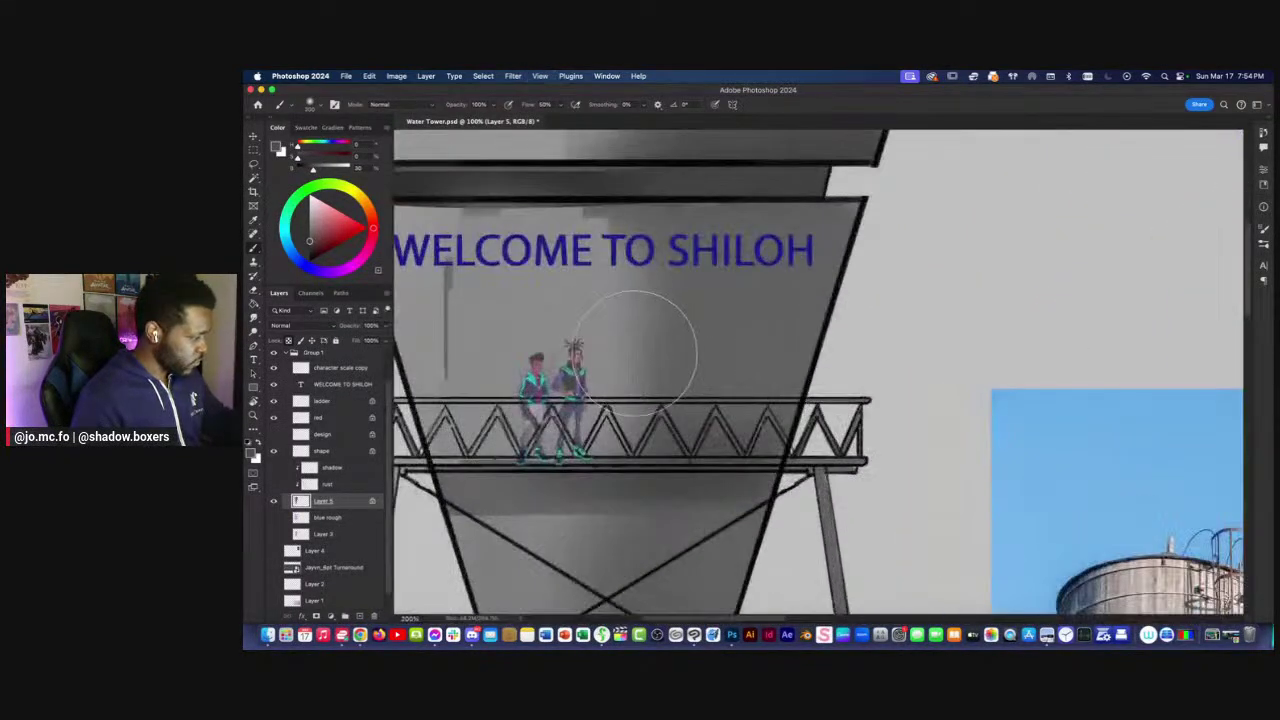
{"action": "key", "text": "super+minus"}
{"action": "key", "text": "super+minus"}
{"action": "scroll", "coordinate": [747, 266], "scroll_direction": "down", "scroll_amount": 5}
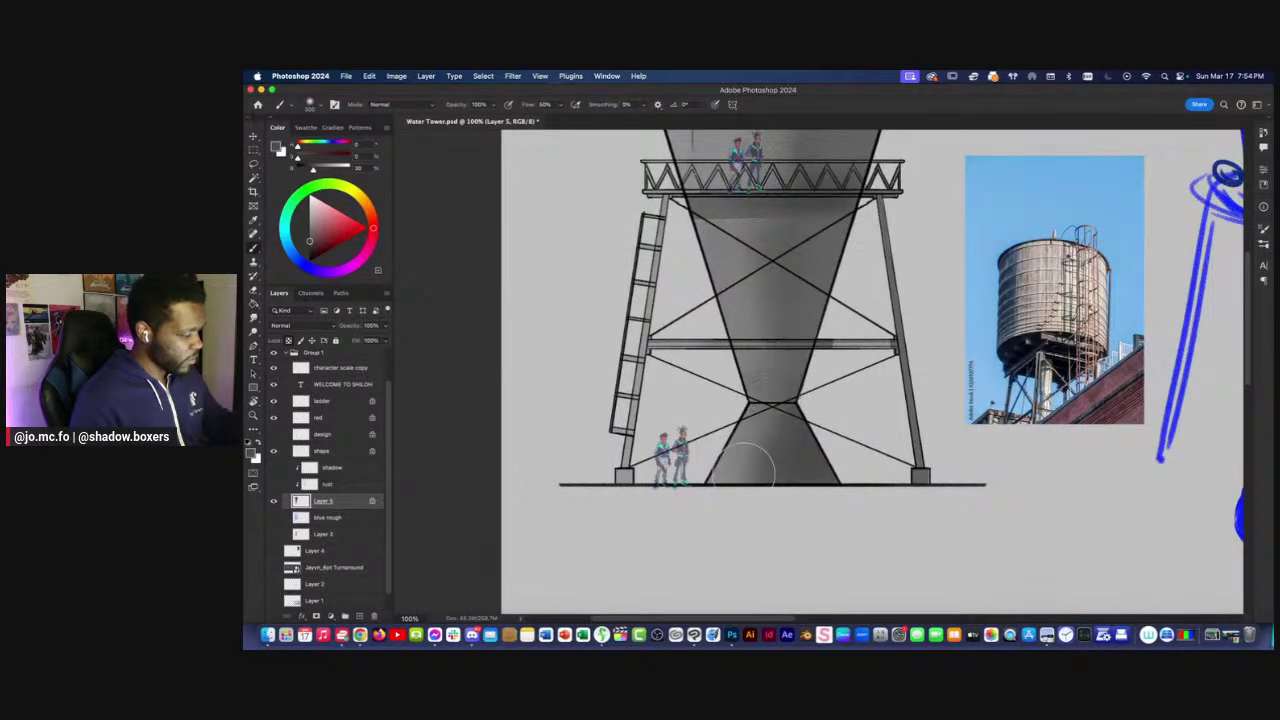
{"action": "key", "text": "super+minus"}
Add halftone dots to the shaded side of the upper band's lower edge and the narrow neck using the halftone rectangle brush.
{"action": "left_click", "coordinate": [310, 104]}
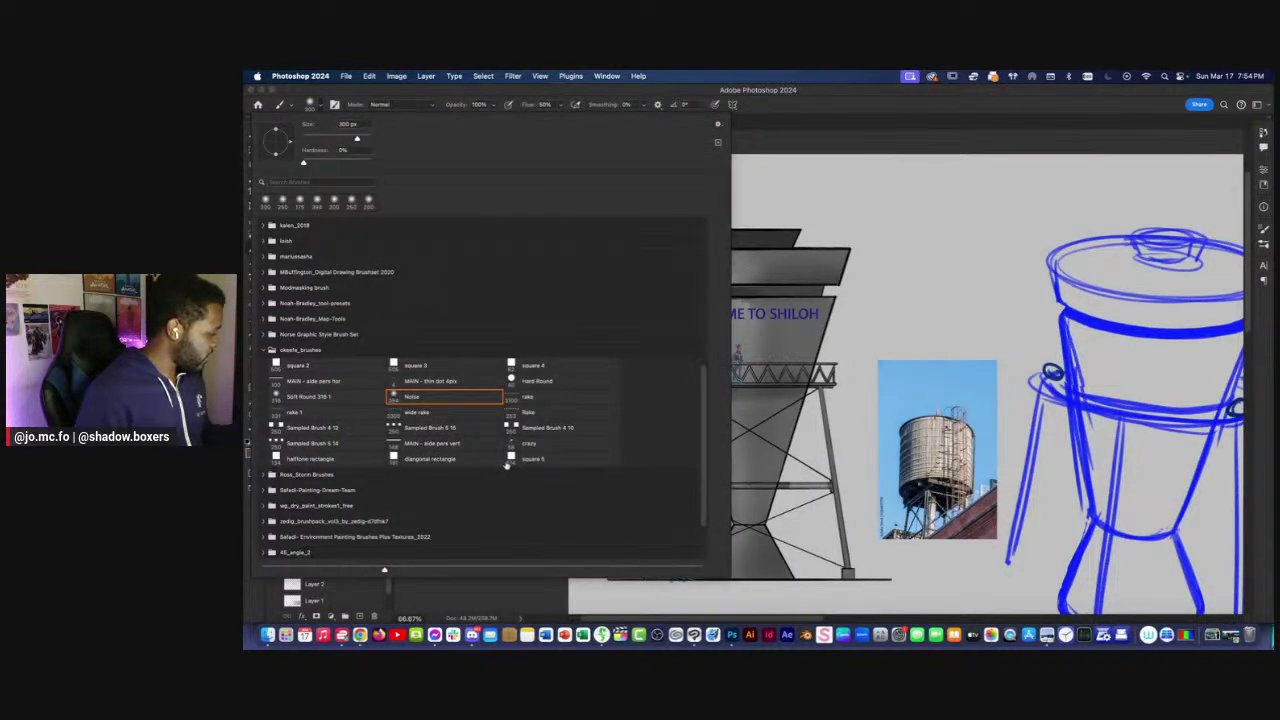
{"action": "left_click", "coordinate": [315, 460]}
{"action": "key", "text": "Return"}
{"action": "key", "text": "super+equal"}
{"action": "key", "text": "super+equal"}
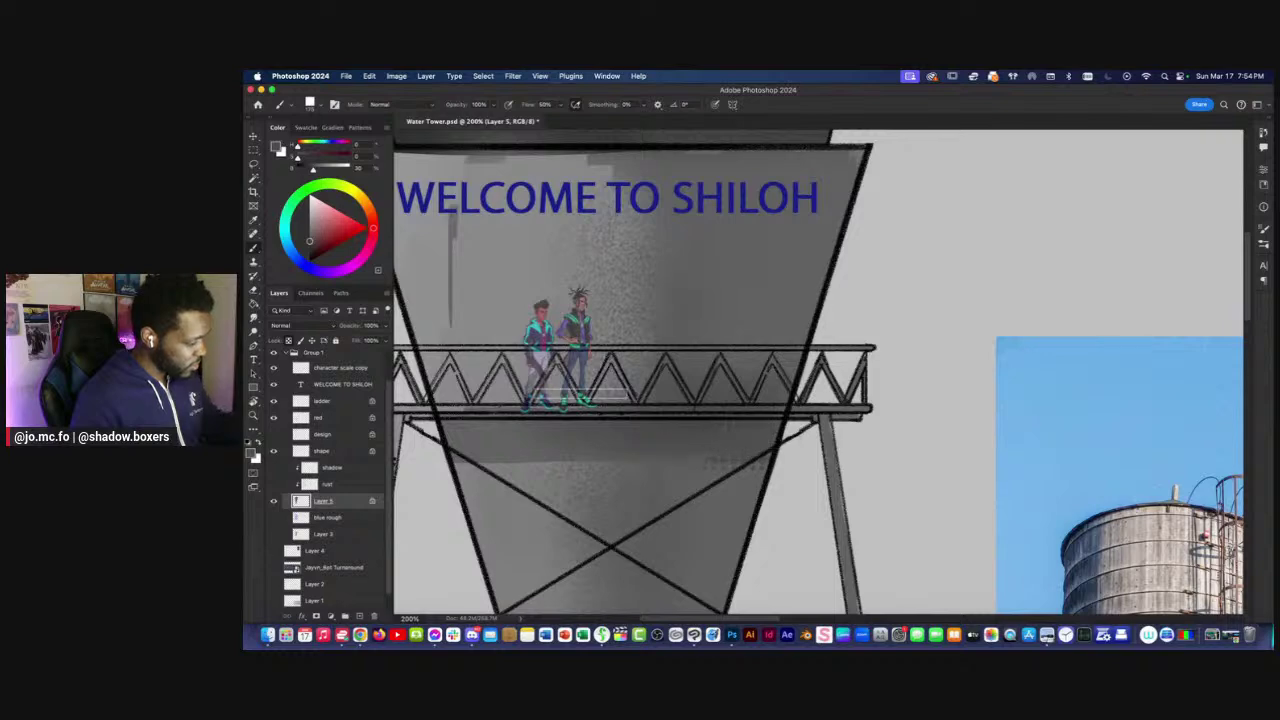
{"action": "key", "text": "super+minus"}
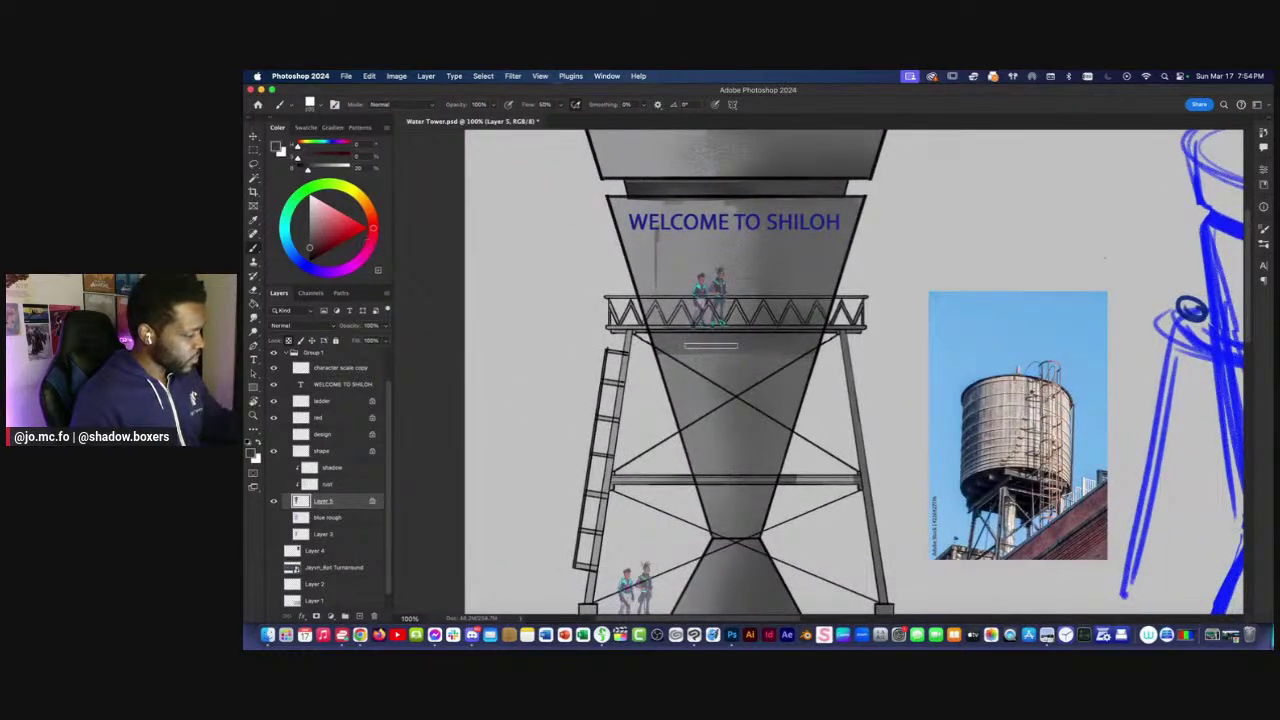
{"action": "scroll", "coordinate": [700, 345], "scroll_direction": "up", "scroll_amount": 3}
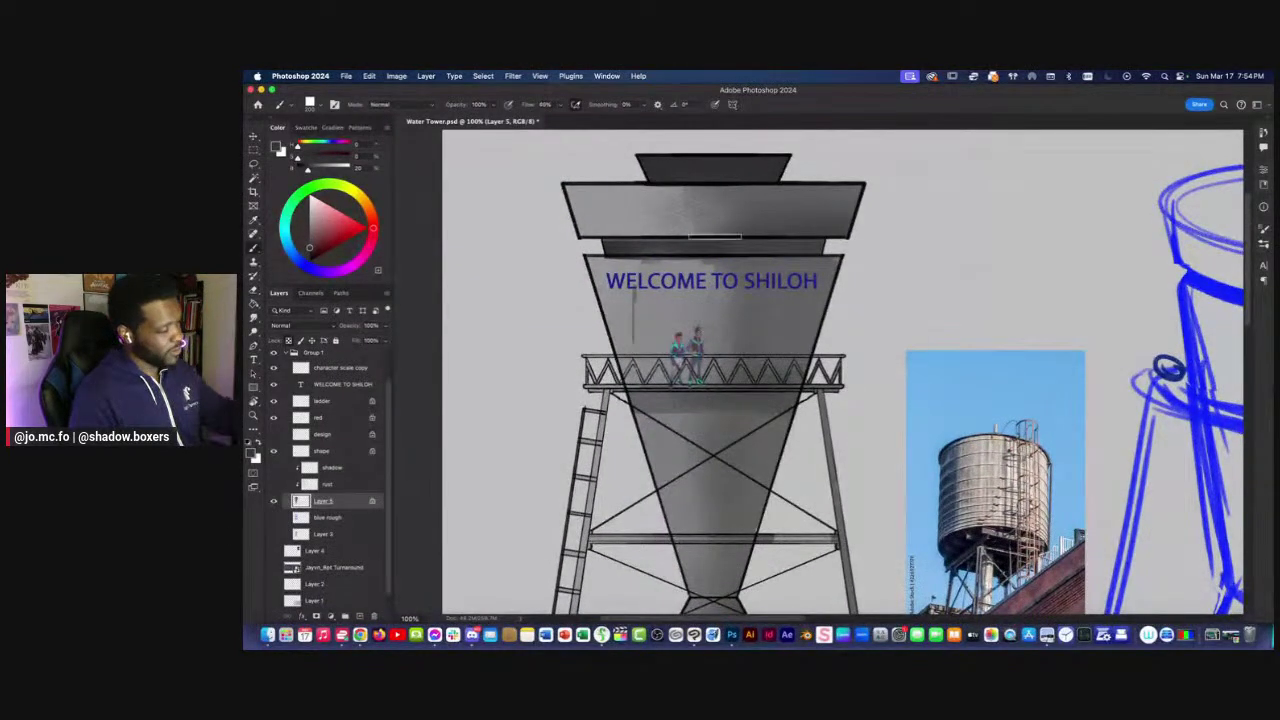
{"action": "scroll", "coordinate": [788, 195], "scroll_direction": "up", "scroll_amount": 2}
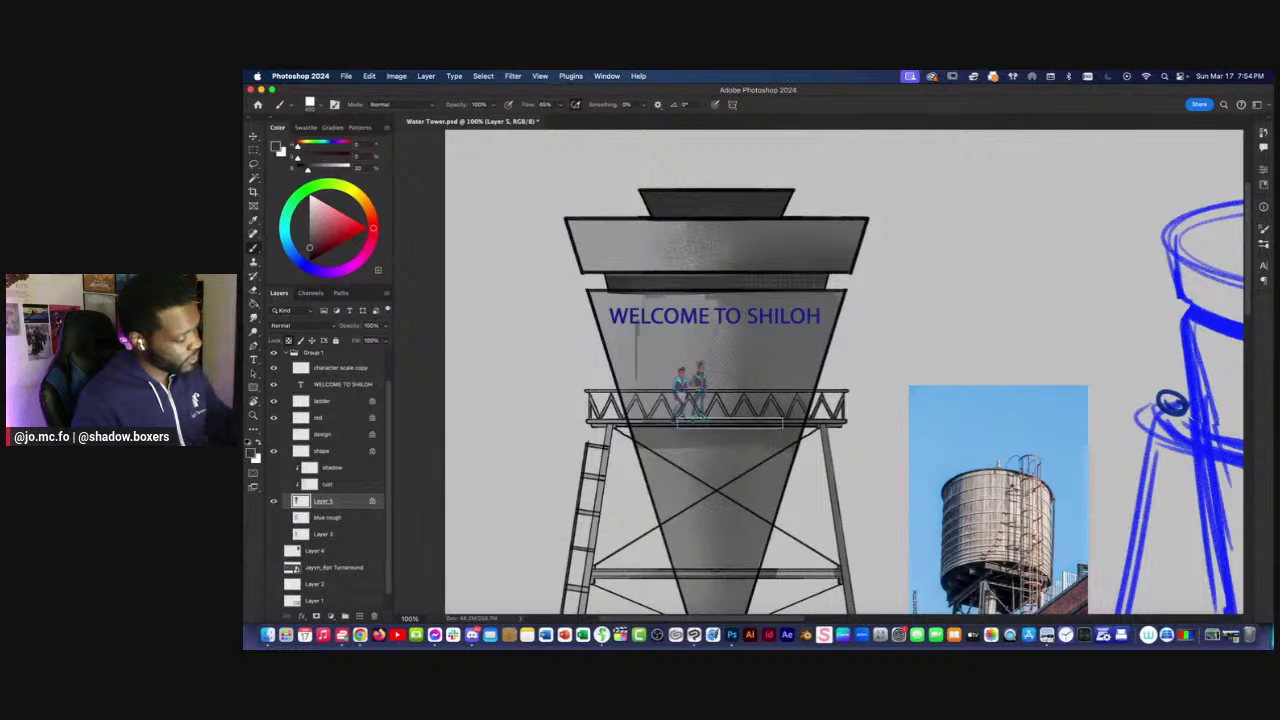
Add halftone dots beneath the walkway and on the lower funnel, base, crossbeam and shaded leg, reducing the brush size as needed.
{"action": "scroll", "coordinate": [740, 435], "scroll_direction": "down", "scroll_amount": 5}
{"action": "left_click_drag", "start_coordinate": [725, 493], "coordinate": [732, 538]}
{"action": "key", "text": "["}
{"action": "left_click_drag", "start_coordinate": [745, 462], "coordinate": [777, 356]}
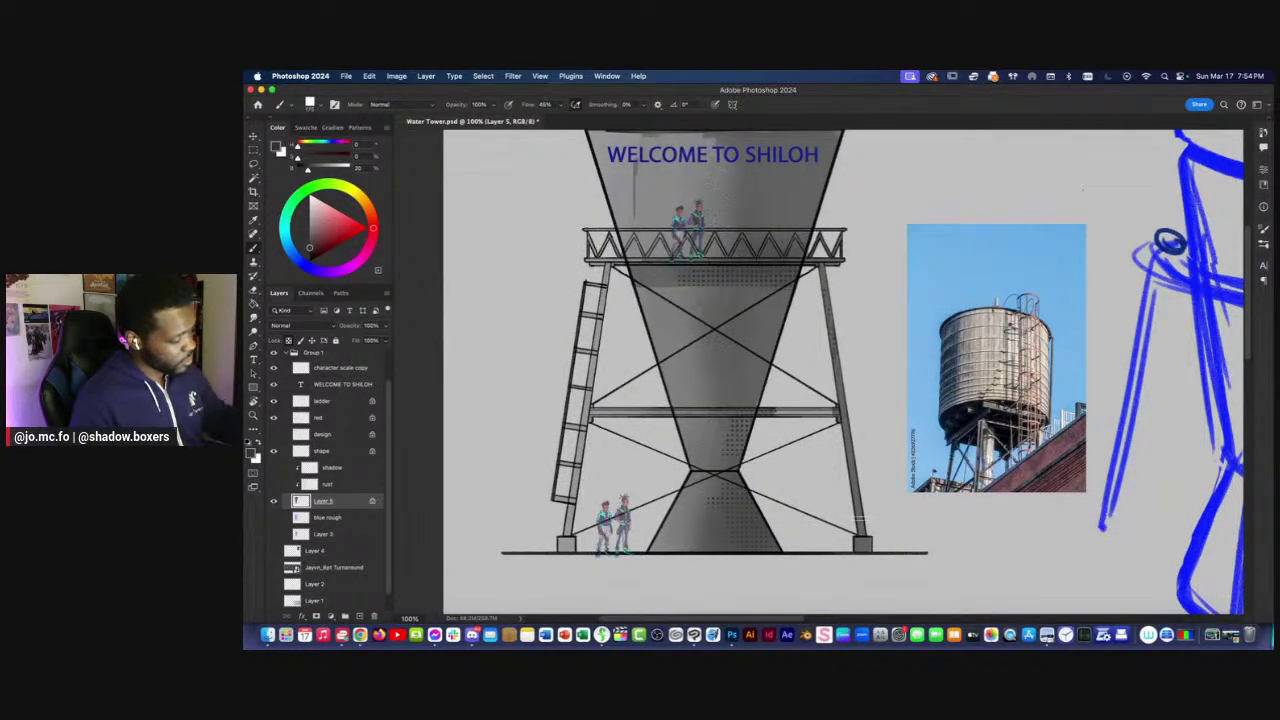
{"action": "key", "text": "super+minus"}
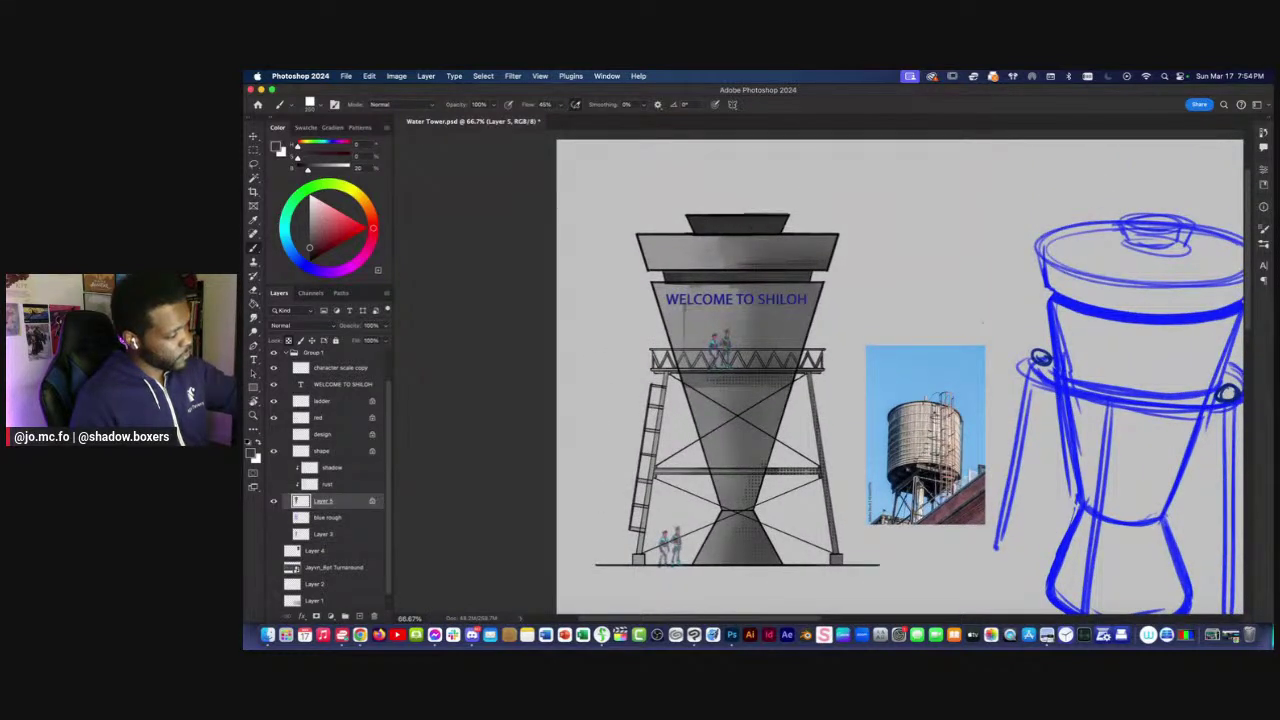
{"action": "left_click_drag", "start_coordinate": [586, 457], "coordinate": [562, 466]}
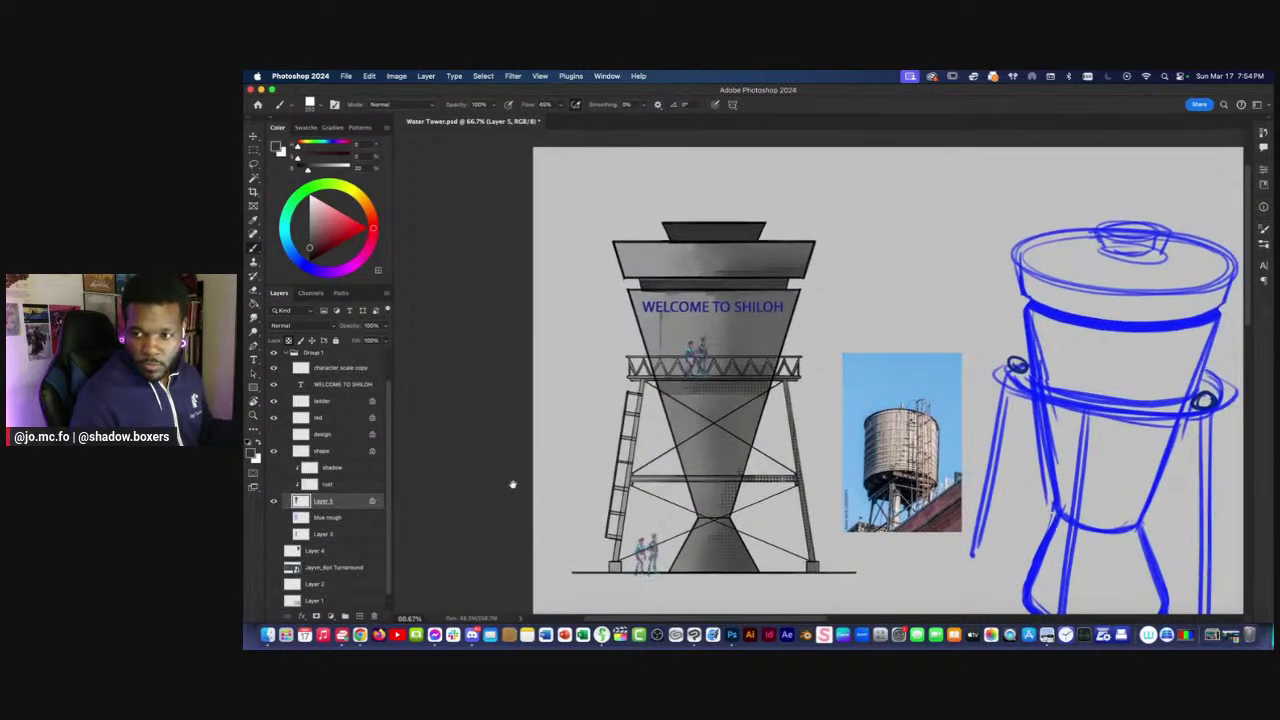
Test the crazy brush, undo the test mark, and texture the wide upper band in dark gray at 30% opacity.
{"action": "left_click", "coordinate": [312, 104]}
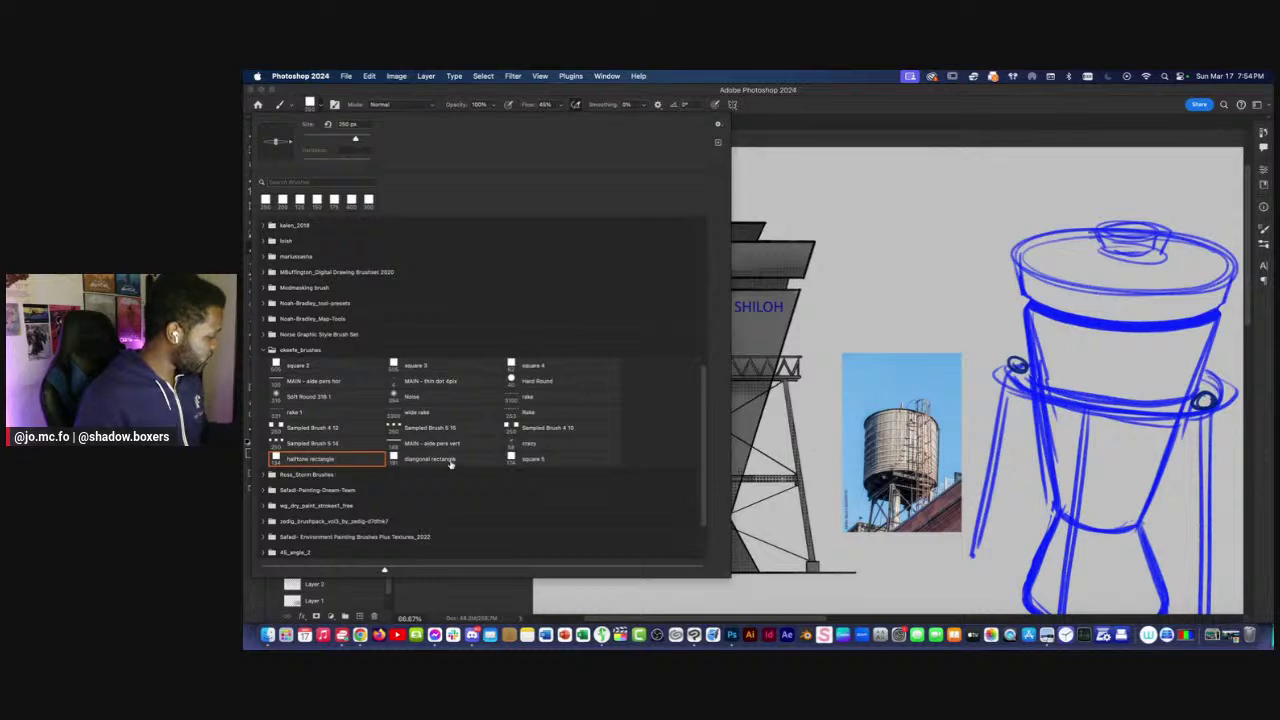
{"action": "left_click", "coordinate": [516, 443]}
{"action": "key", "text": "super+plus"}
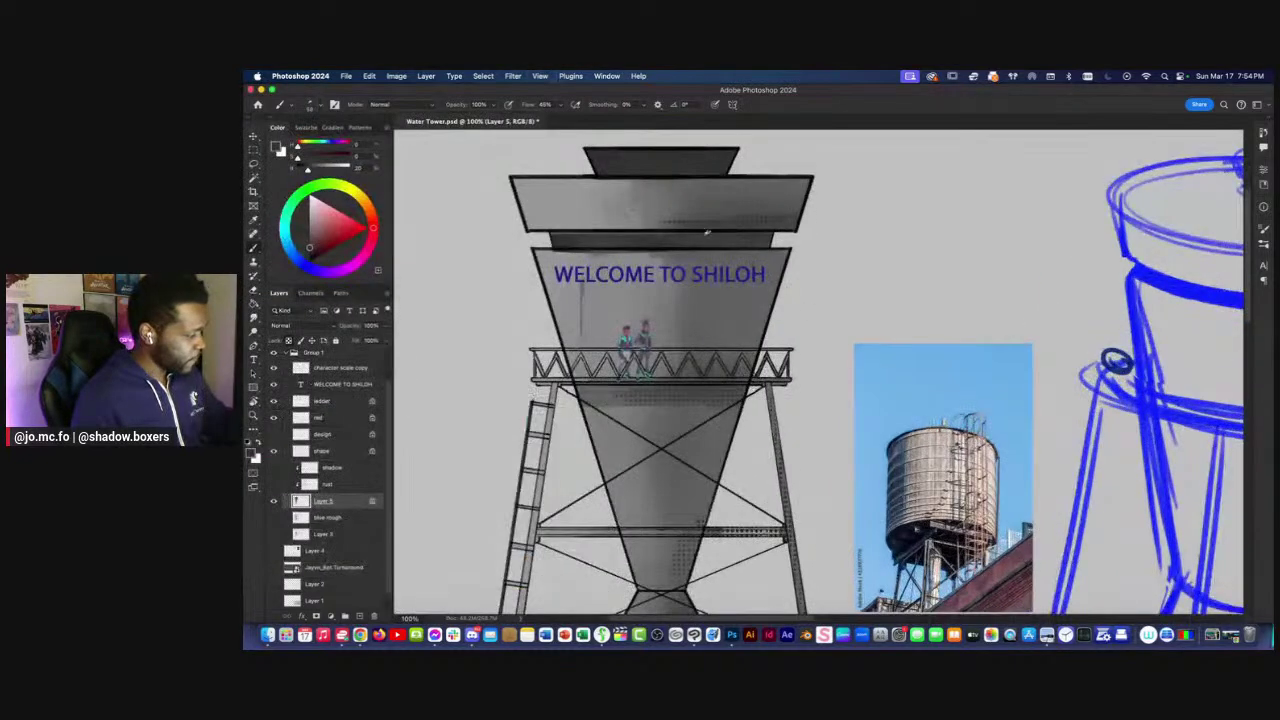
{"action": "left_click_drag", "start_coordinate": [710, 208], "coordinate": [676, 210]}
{"action": "left_click_drag", "start_coordinate": [610, 171], "coordinate": [664, 218]}
{"action": "key", "text": "super+z"}
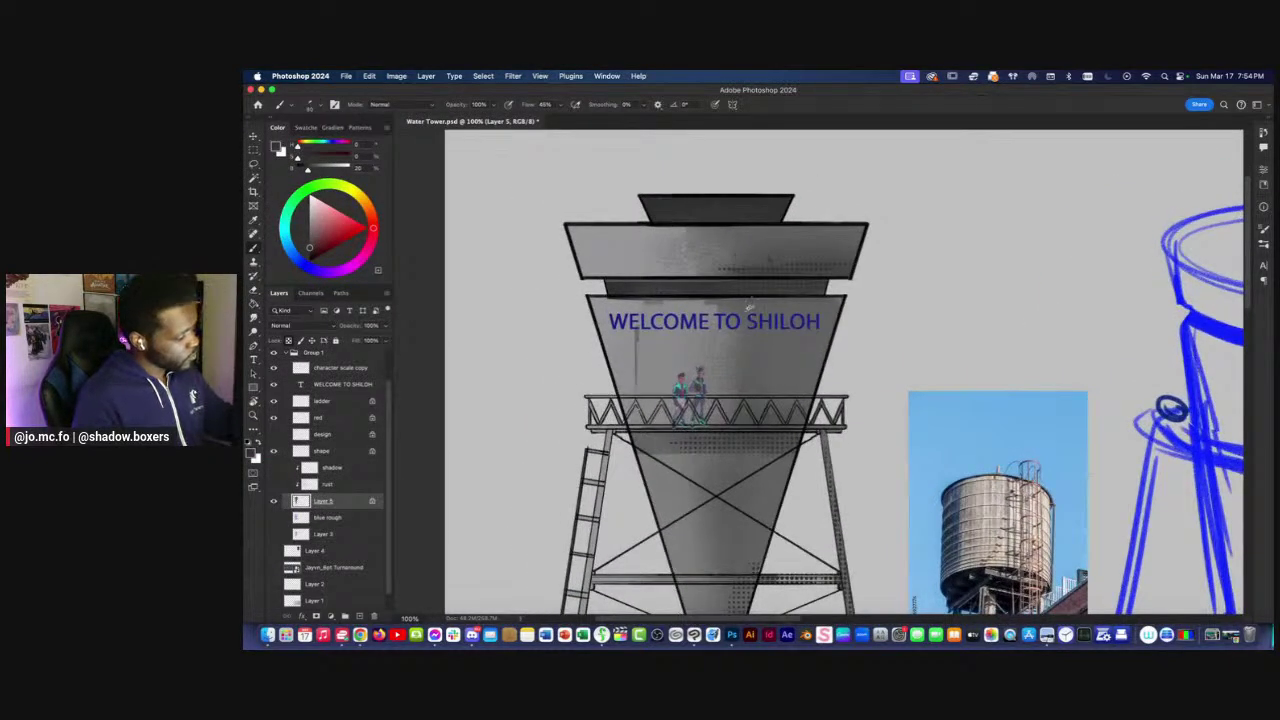
{"action": "key", "text": "super+minus"}
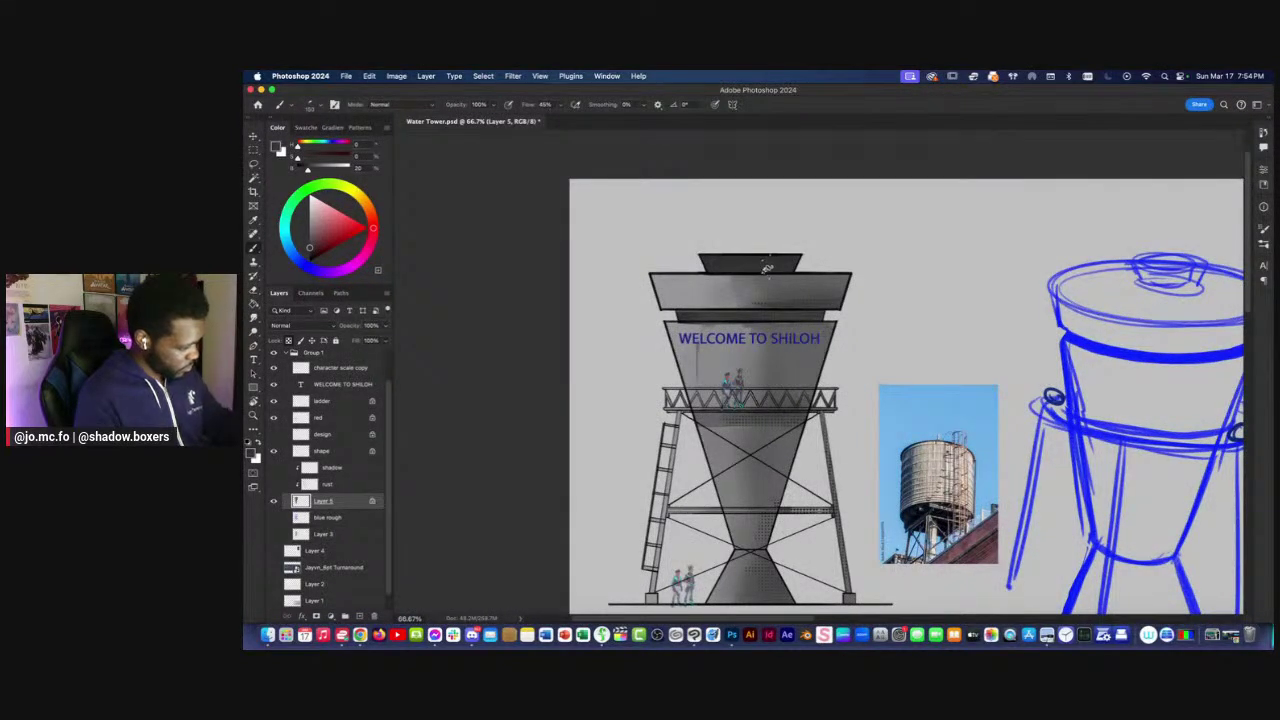
{"action": "left_click_drag", "start_coordinate": [787, 289], "coordinate": [712, 296]}
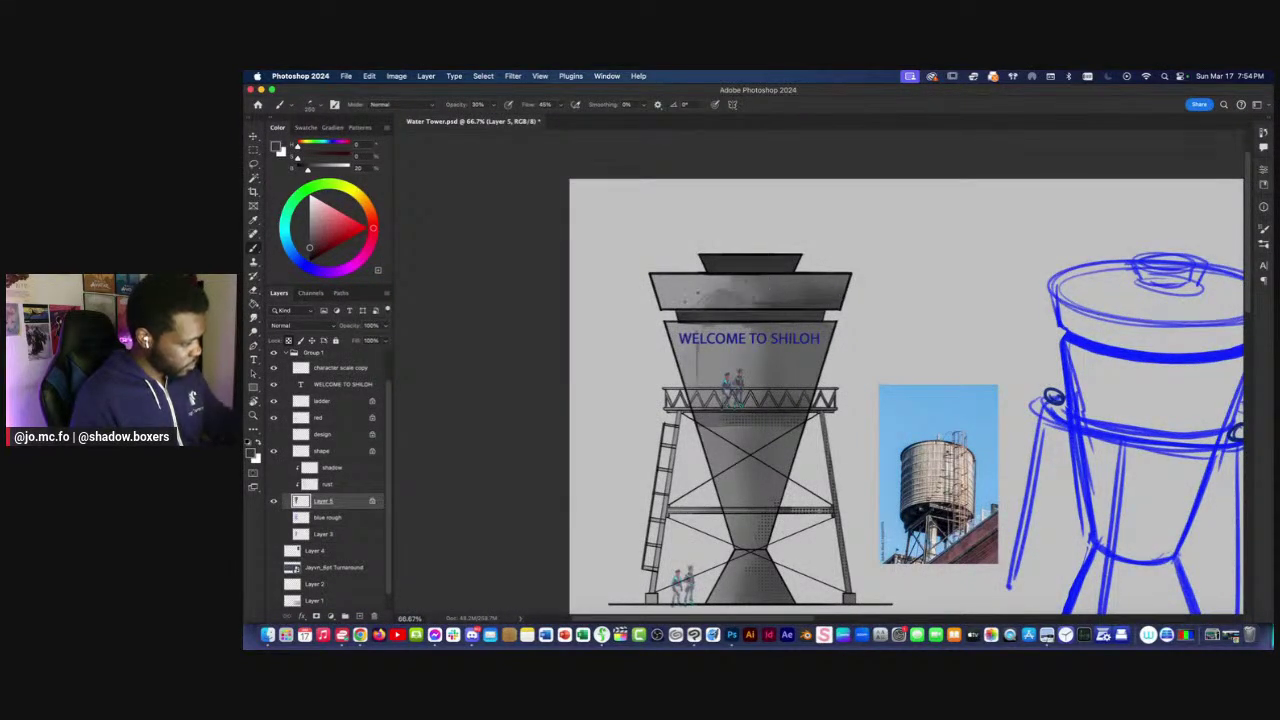
Sample the band's gray, darken it to 45% brightness, and texture the lit side of the wide upper band.
{"action": "left_click", "coordinate": [697, 298], "text": "alt"}
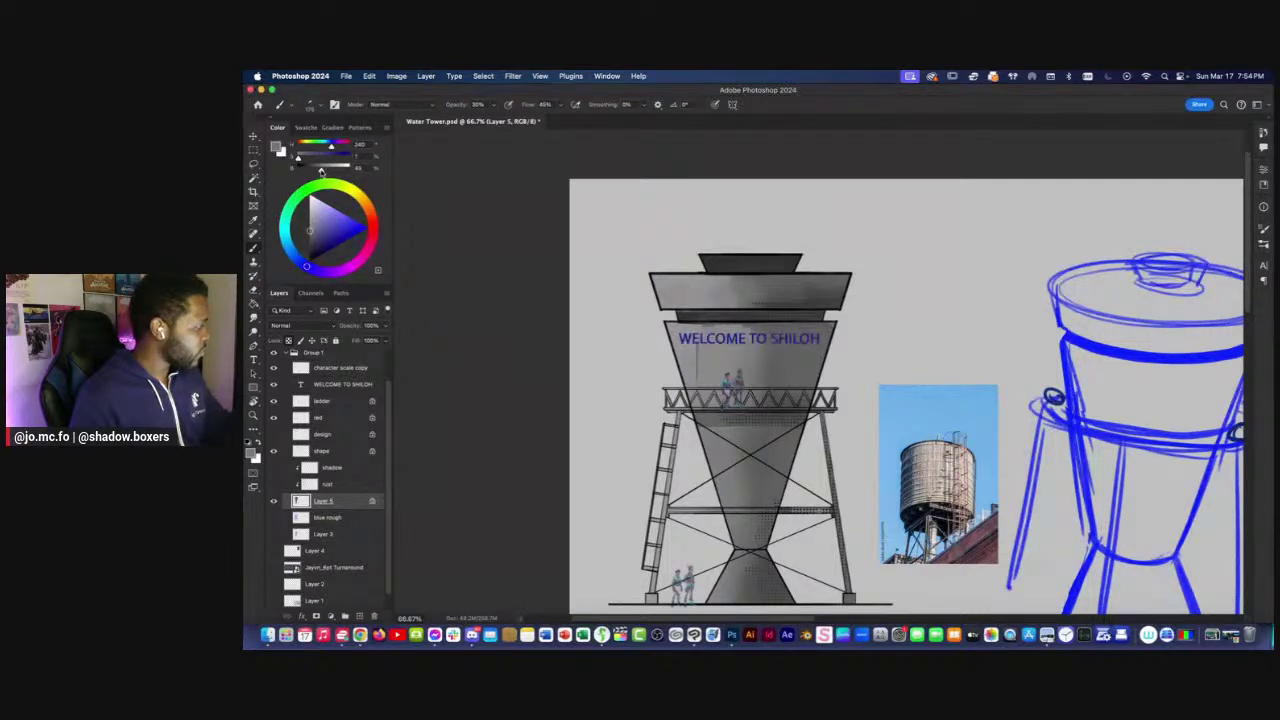
{"action": "left_click_drag", "start_coordinate": [322, 172], "coordinate": [320, 170]}
{"action": "key", "text": "super+plus"}
{"action": "left_click_drag", "start_coordinate": [634, 259], "coordinate": [705, 316]}
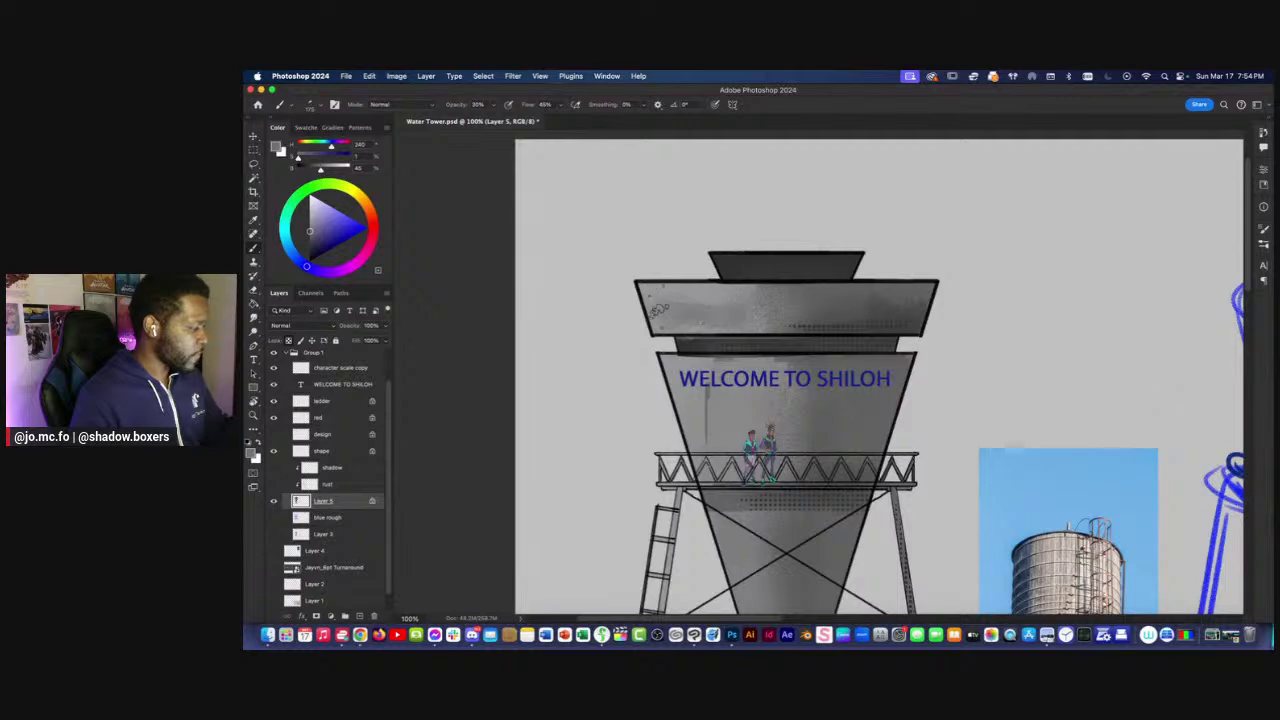
{"action": "key", "text": "super+minus"}
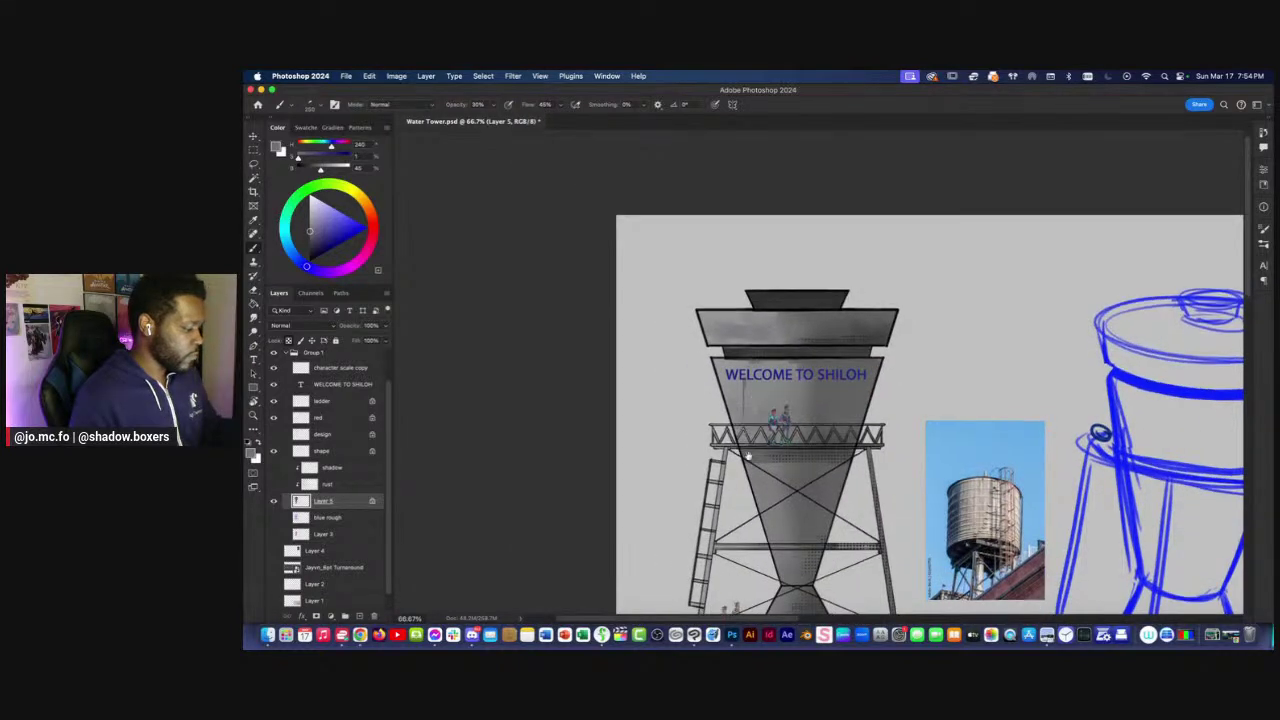
{"action": "scroll", "coordinate": [757, 440], "scroll_direction": "down", "scroll_amount": 3}
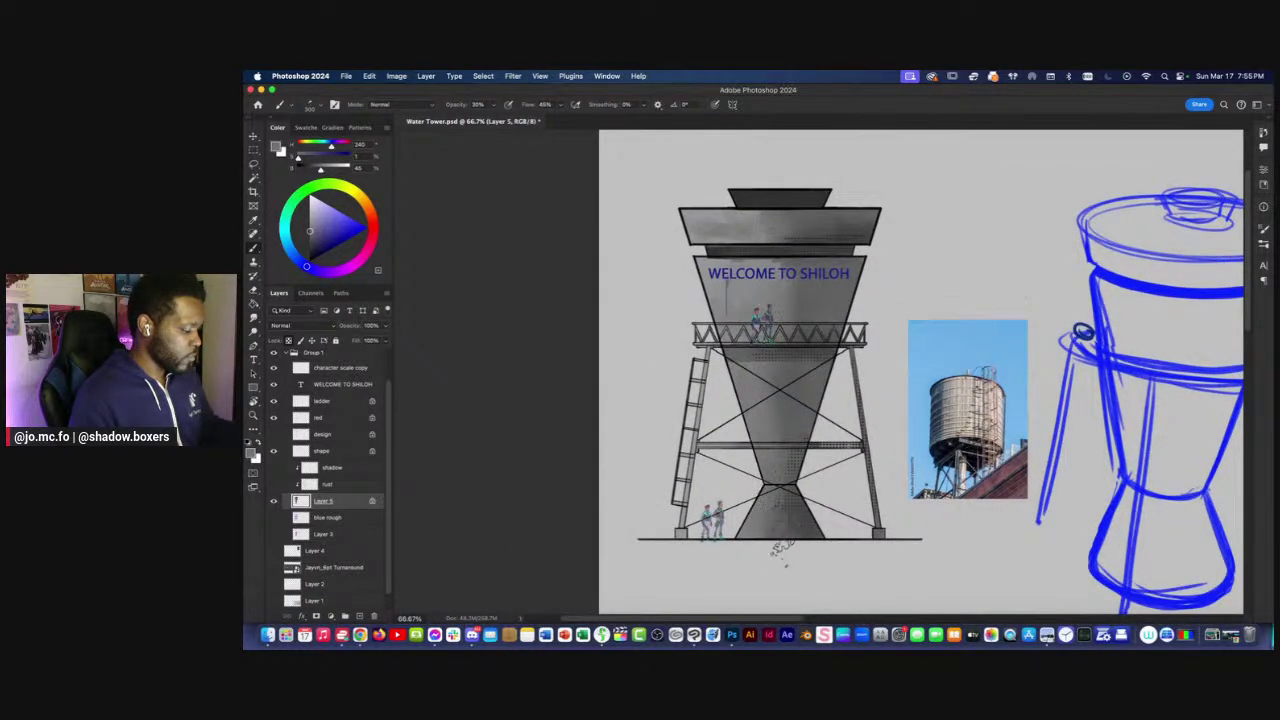
{"action": "scroll", "coordinate": [620, 400], "scroll_direction": "down", "scroll_amount": 2}
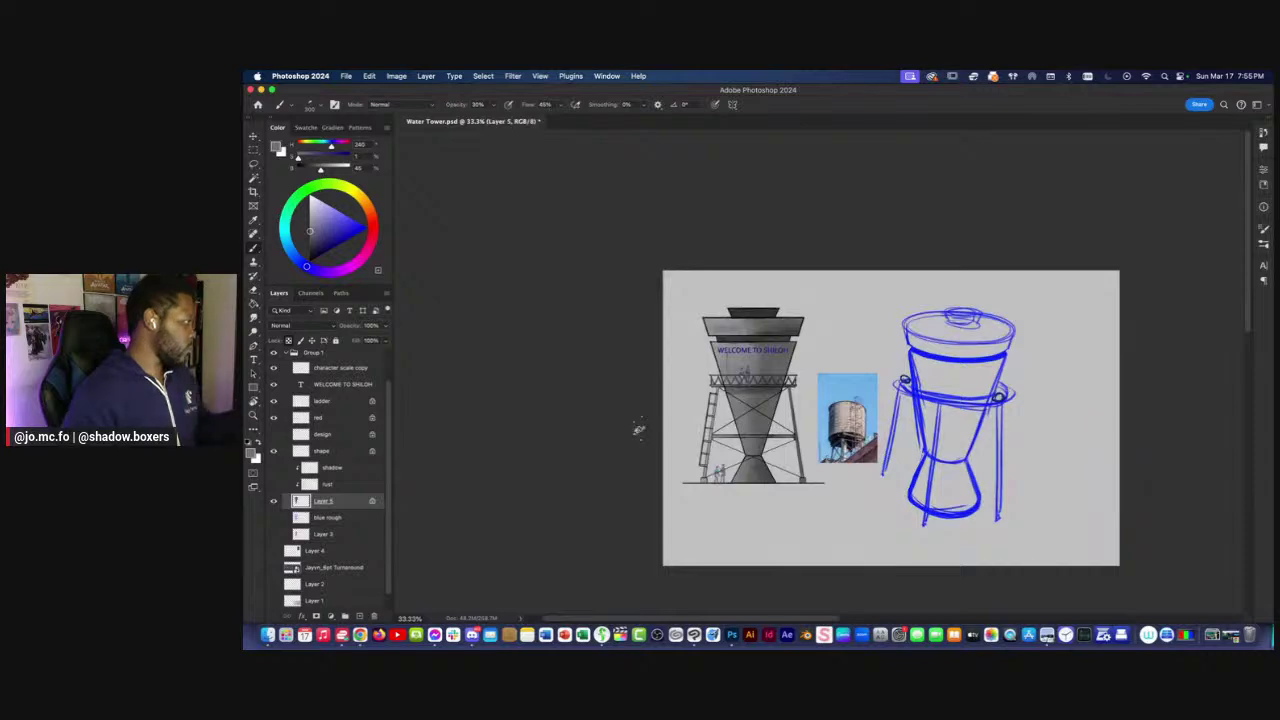
Hatch the shaded side of the wide upper band and tank with the diagonal rectangle brush, raising its flow to 100%.
{"action": "left_click", "coordinate": [312, 107]}
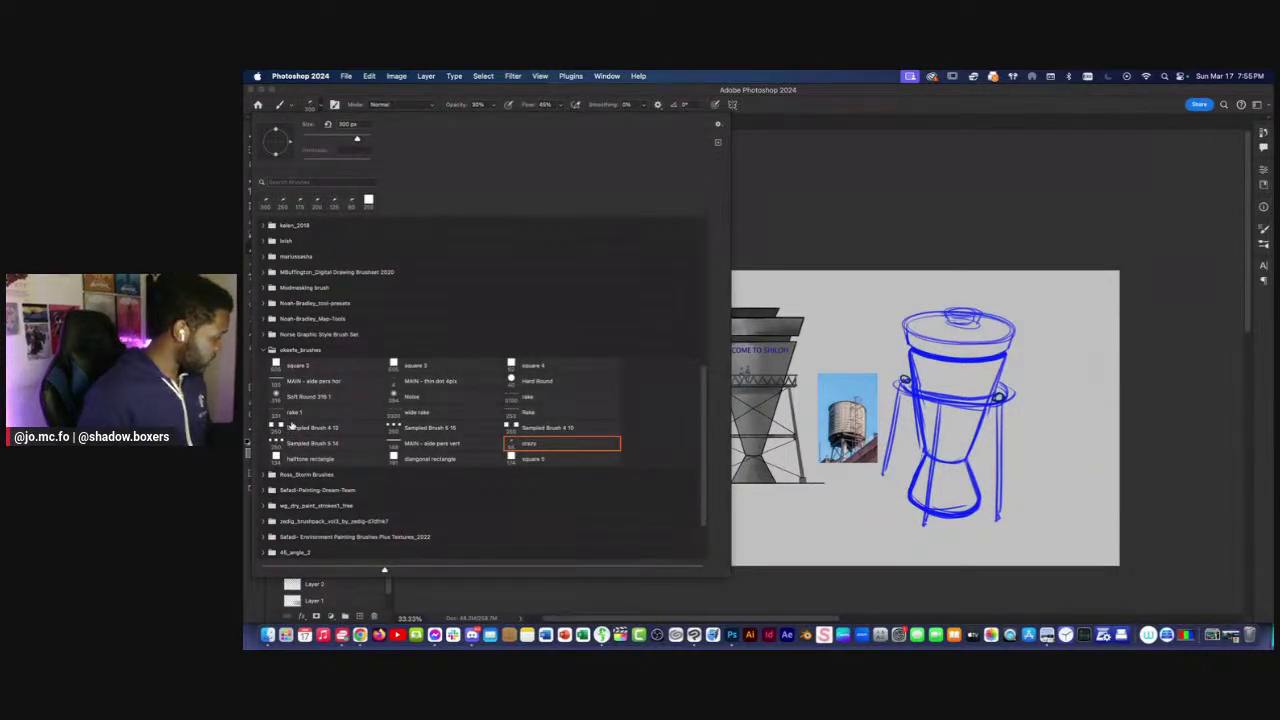
{"action": "left_click", "coordinate": [418, 461]}
{"action": "left_click", "coordinate": [560, 590]}
{"action": "key", "text": "super+plus"}
{"action": "key", "text": "super+plus"}
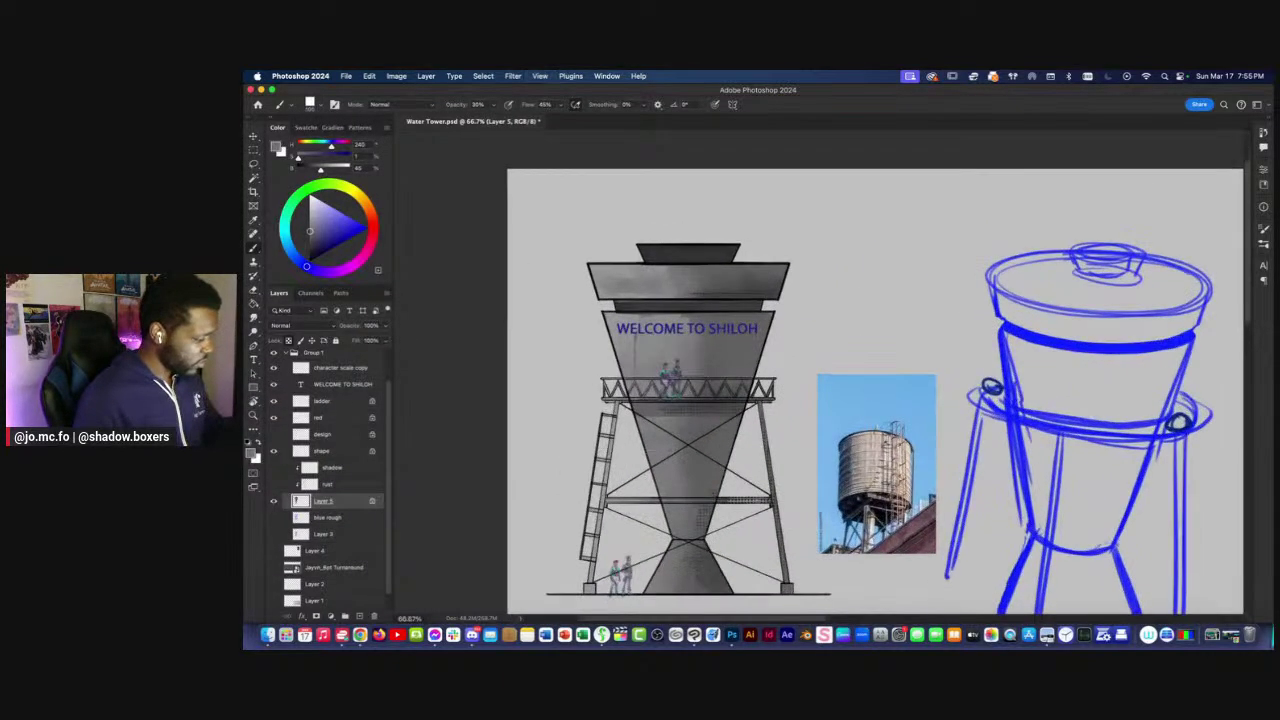
{"action": "scroll", "coordinate": [708, 411], "scroll_direction": "up", "scroll_amount": 3}
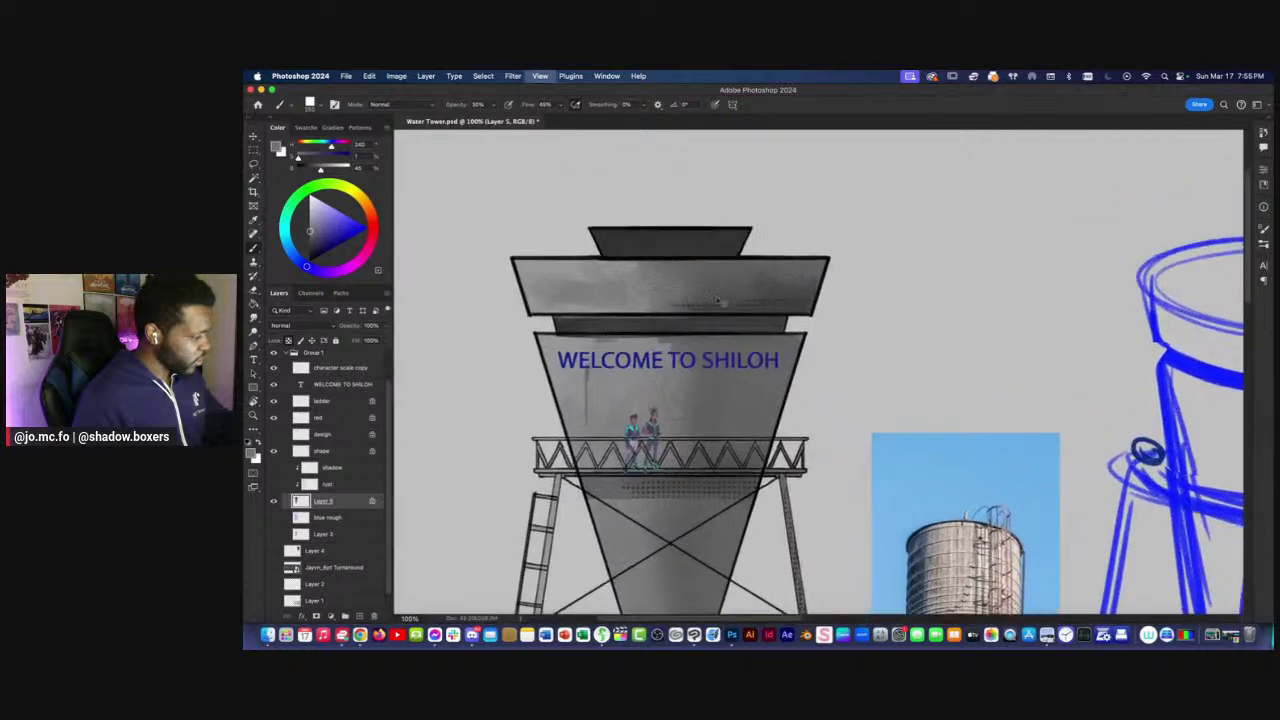
{"action": "left_click_drag", "start_coordinate": [657, 203], "coordinate": [740, 298]}
{"action": "key", "text": "0"}
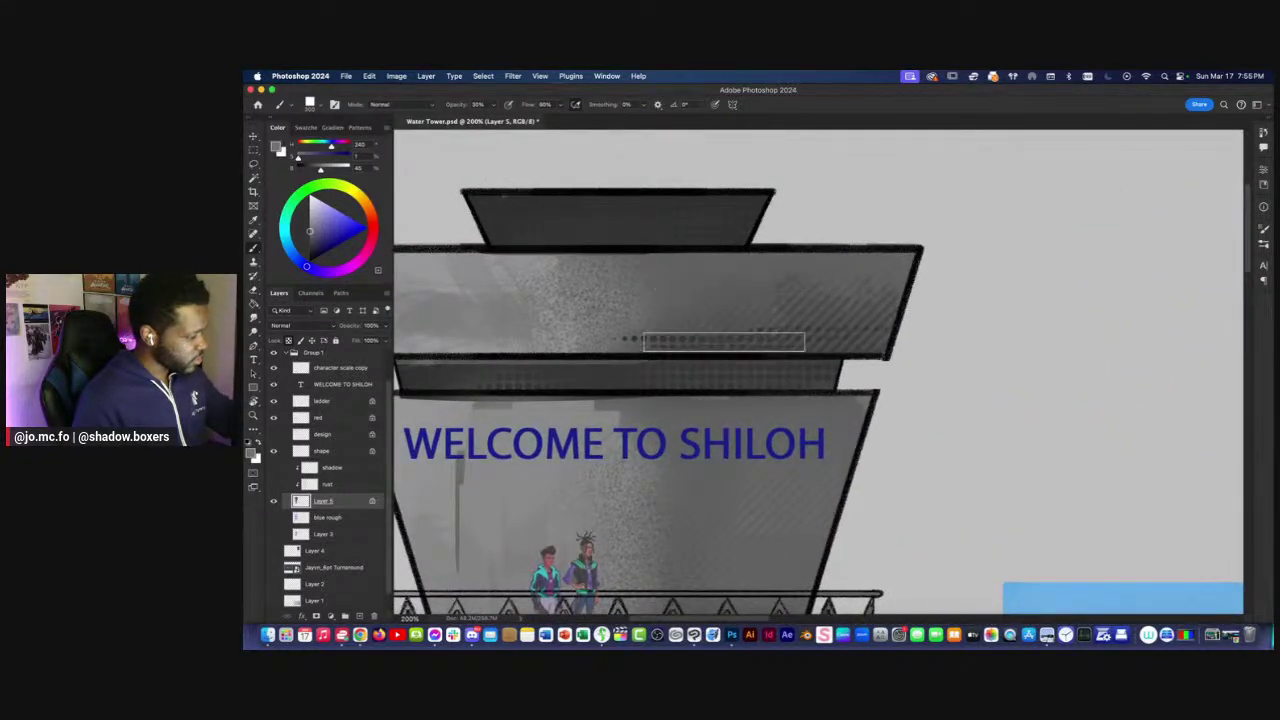
{"action": "key", "text": "super+minus"}
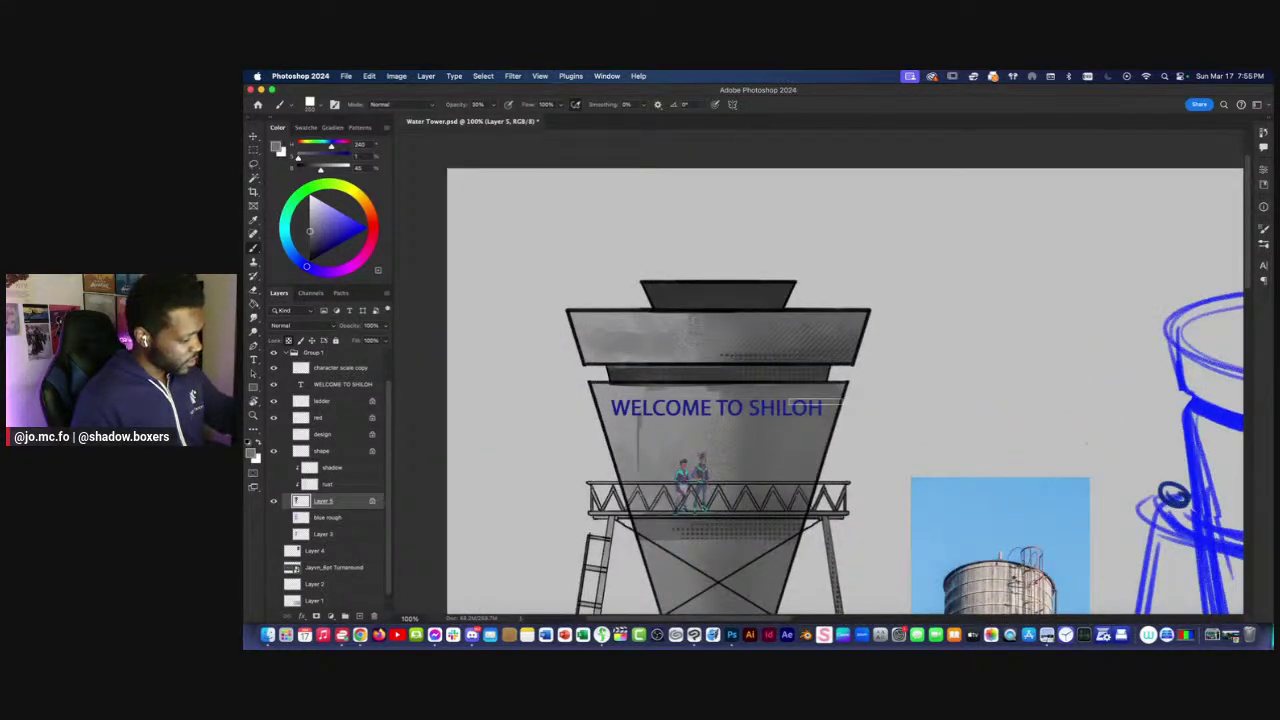
Add halftone dots in a darker 25% brightness gray to the shaded side of the tank and base using the halftone rectangle brush.
{"action": "scroll", "coordinate": [752, 462], "scroll_direction": "down", "scroll_amount": 3}
{"action": "scroll", "coordinate": [830, 402], "scroll_direction": "down", "scroll_amount": 3}
{"action": "scroll", "coordinate": [846, 399], "scroll_direction": "right", "scroll_amount": 2}
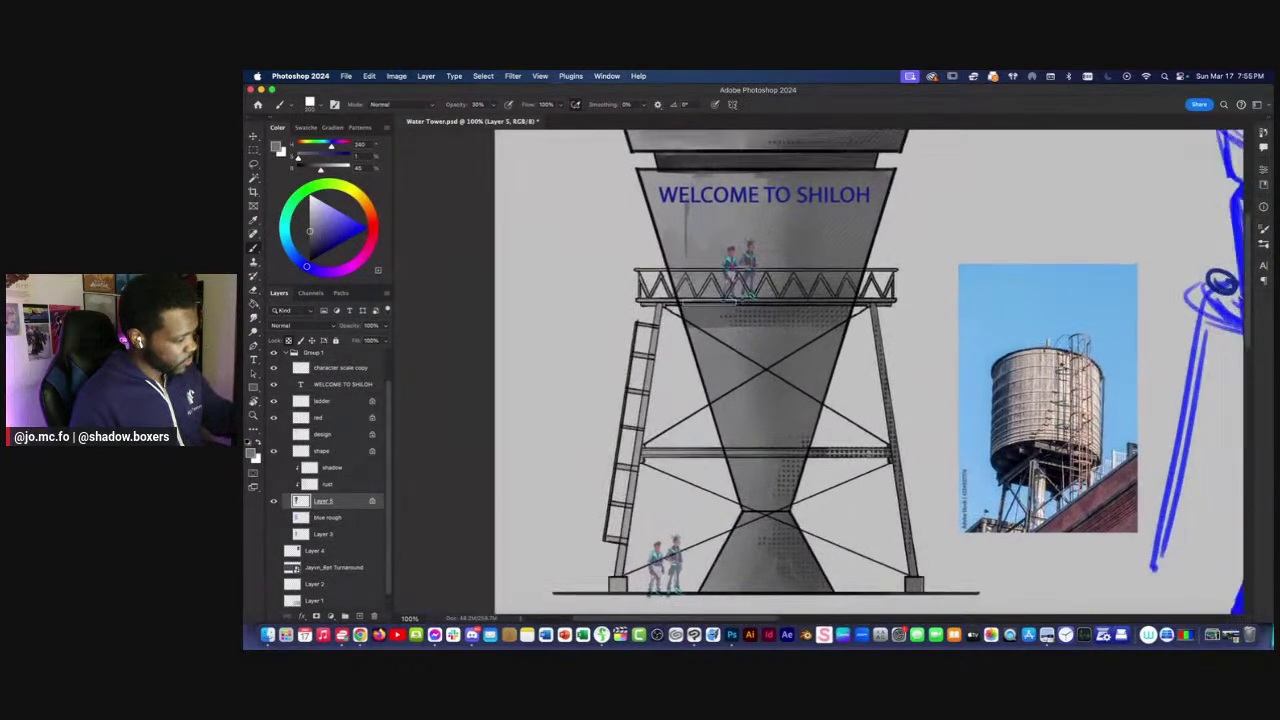
{"action": "left_click", "coordinate": [311, 105]}
{"action": "left_click", "coordinate": [308, 459]}
{"action": "key", "text": "Return"}
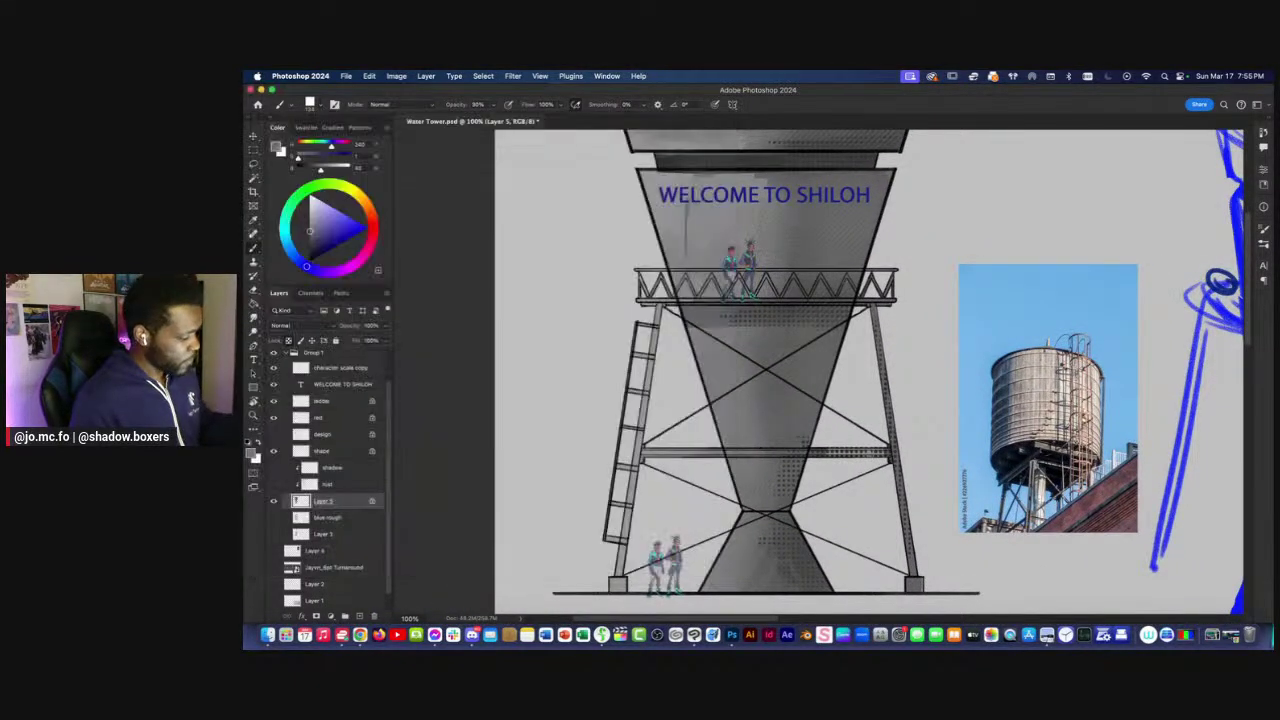
{"action": "left_click", "coordinate": [310, 243]}
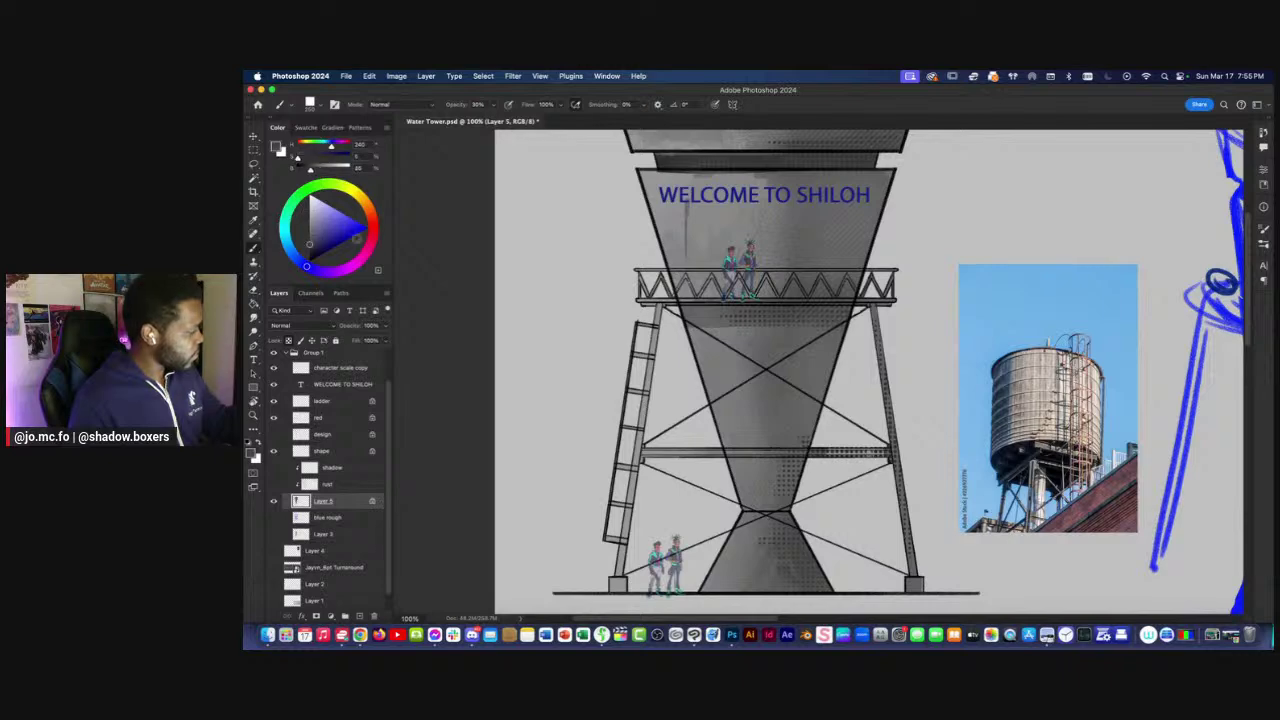
{"action": "key", "text": "super+minus"}
{"action": "key", "text": "super+minus"}
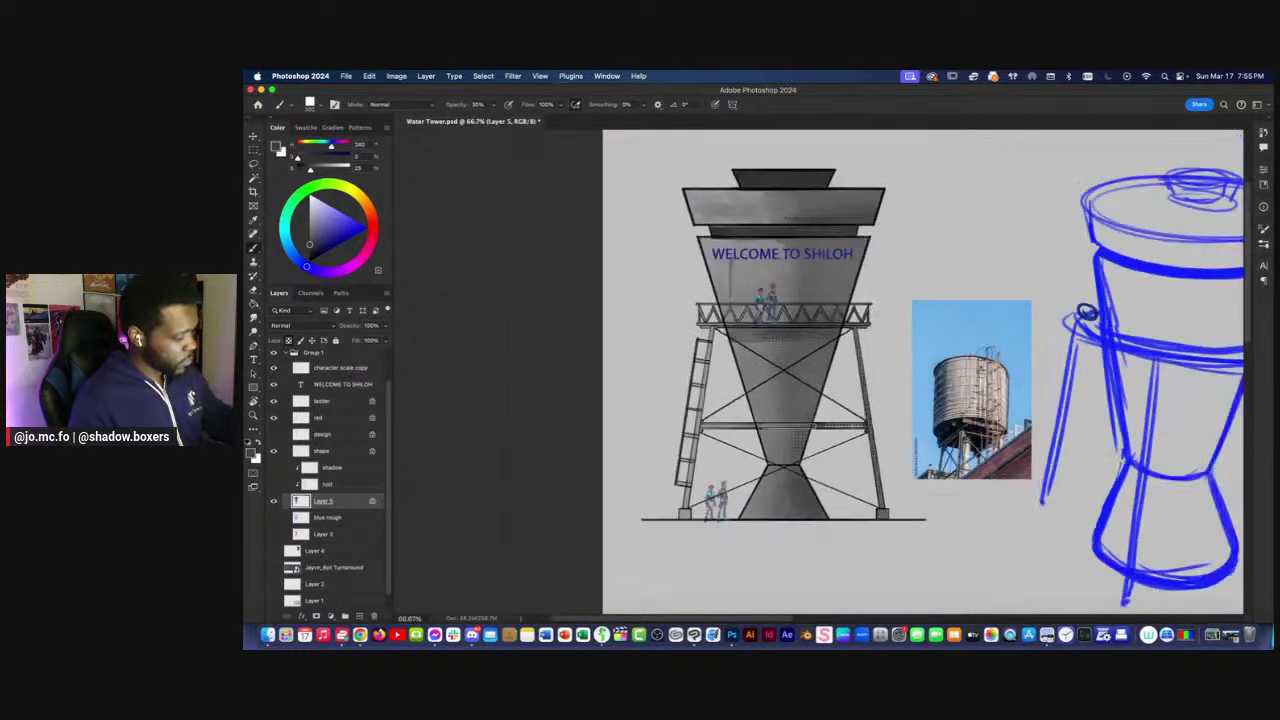
{"action": "key", "text": "super+plus"}
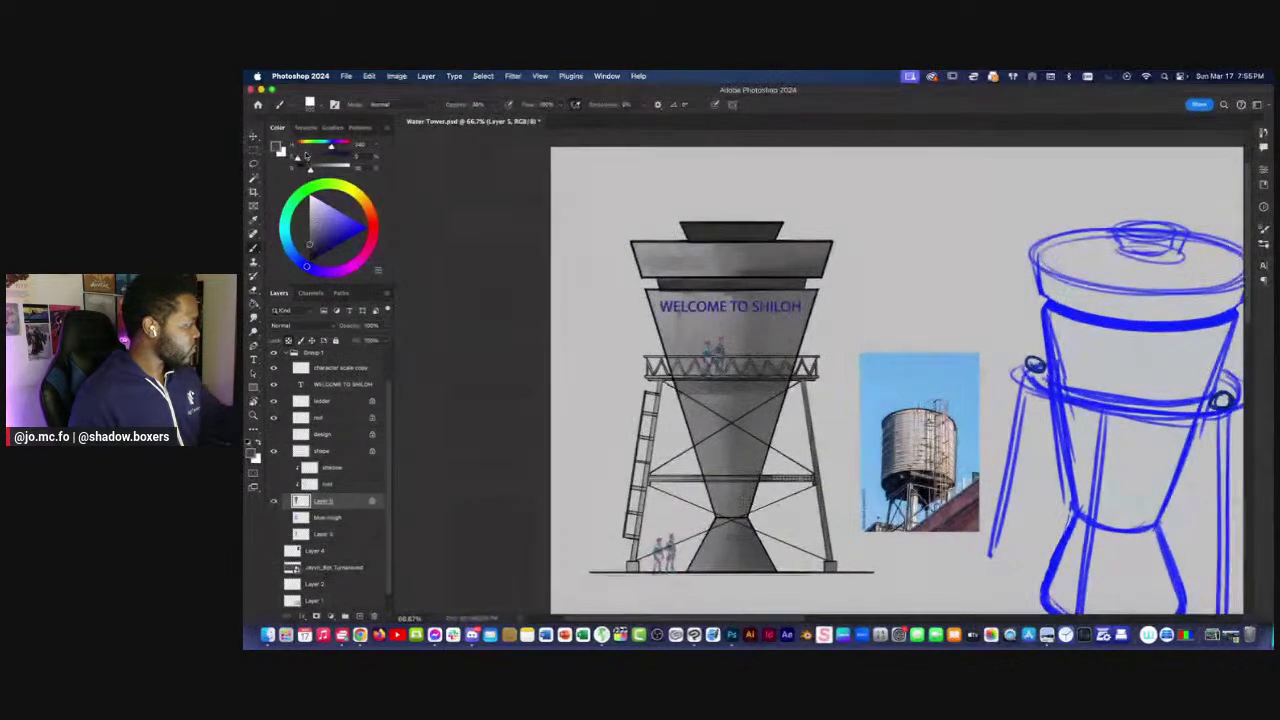
Streak the wide upper band, tank and base with Sampled Brush 4 10 in a light gray at 70% brightness.
{"action": "left_click", "coordinate": [314, 104]}
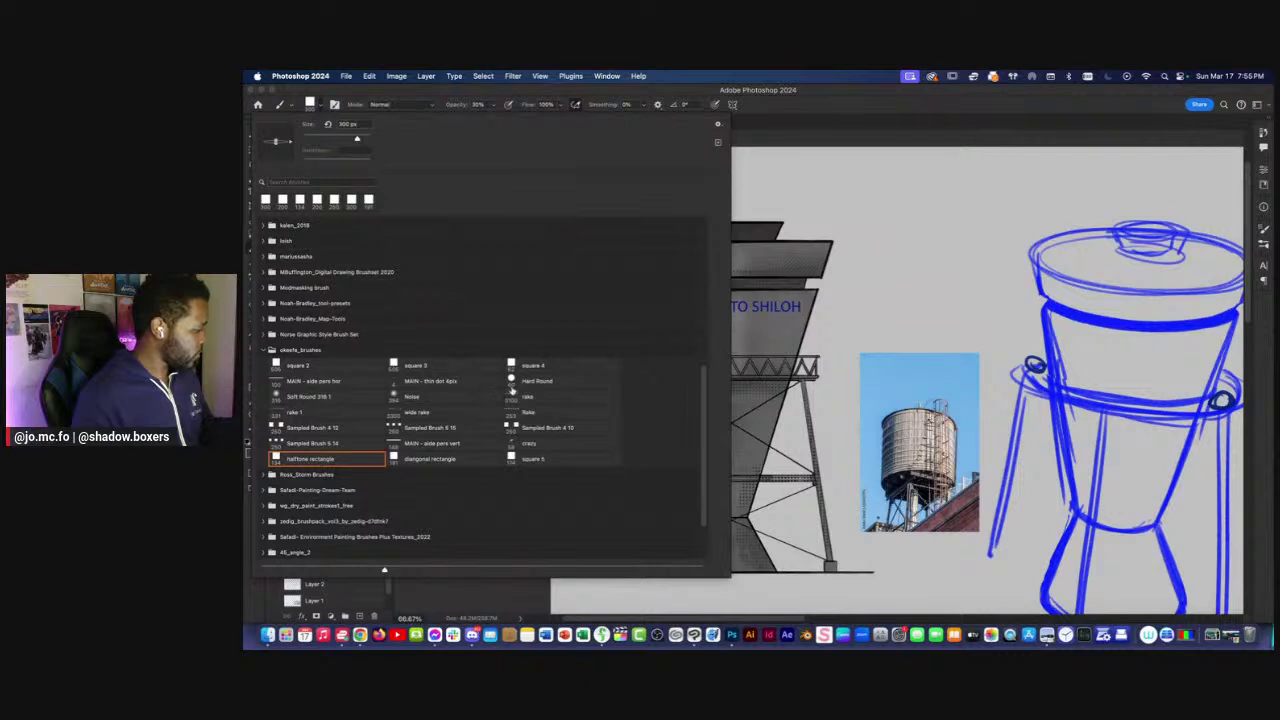
{"action": "left_click", "coordinate": [517, 428]}
{"action": "left_click", "coordinate": [502, 589]}
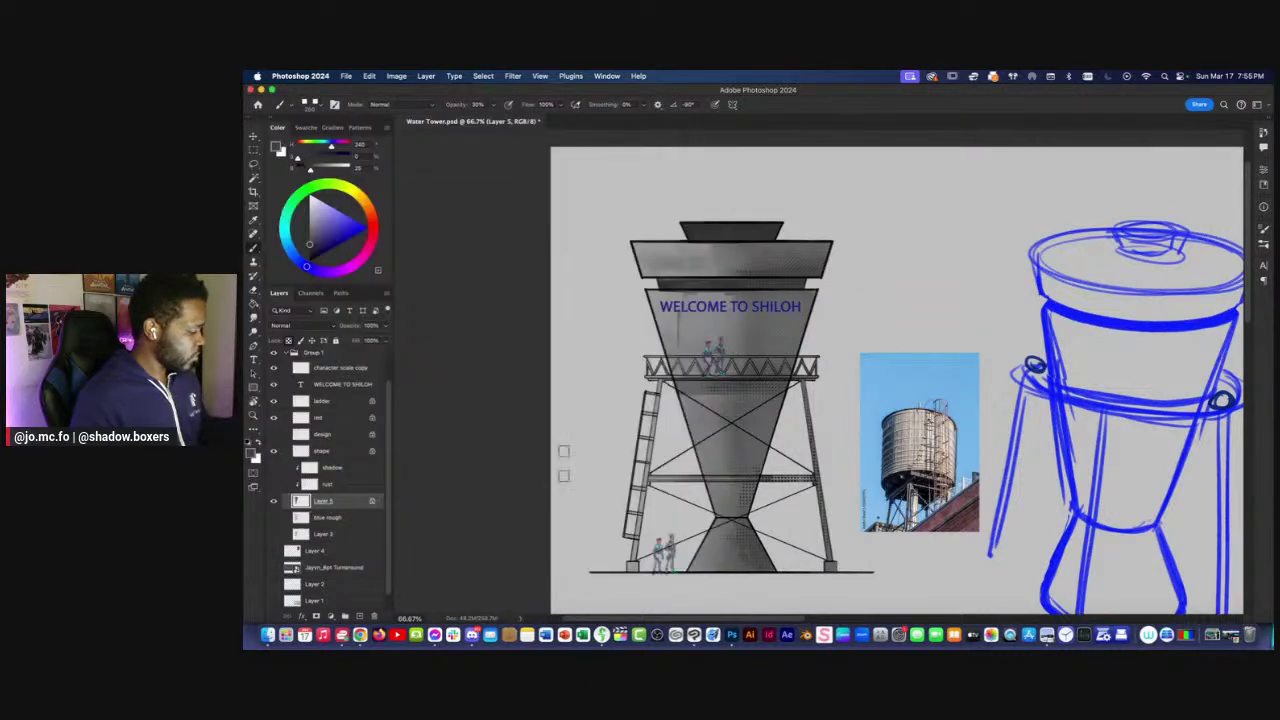
{"action": "left_click", "coordinate": [313, 205]}
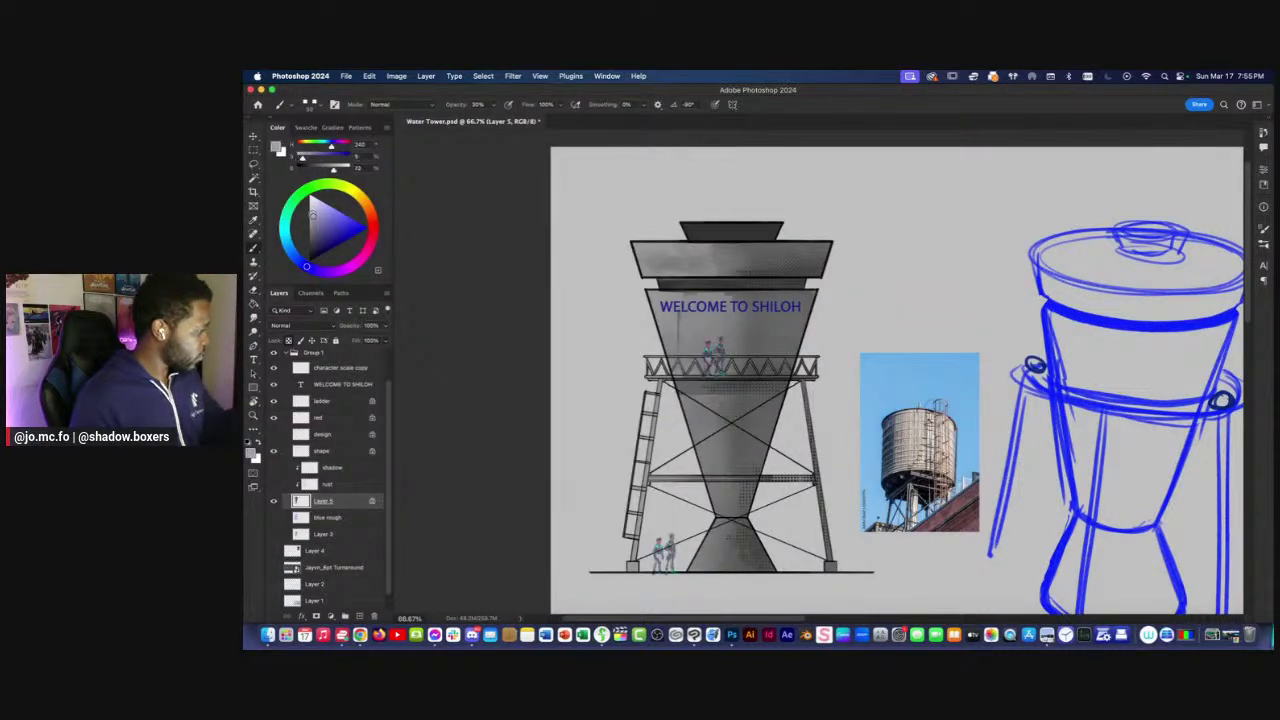
{"action": "key", "text": "super+plus"}
{"action": "left_click_drag", "start_coordinate": [625, 320], "coordinate": [643, 348]}
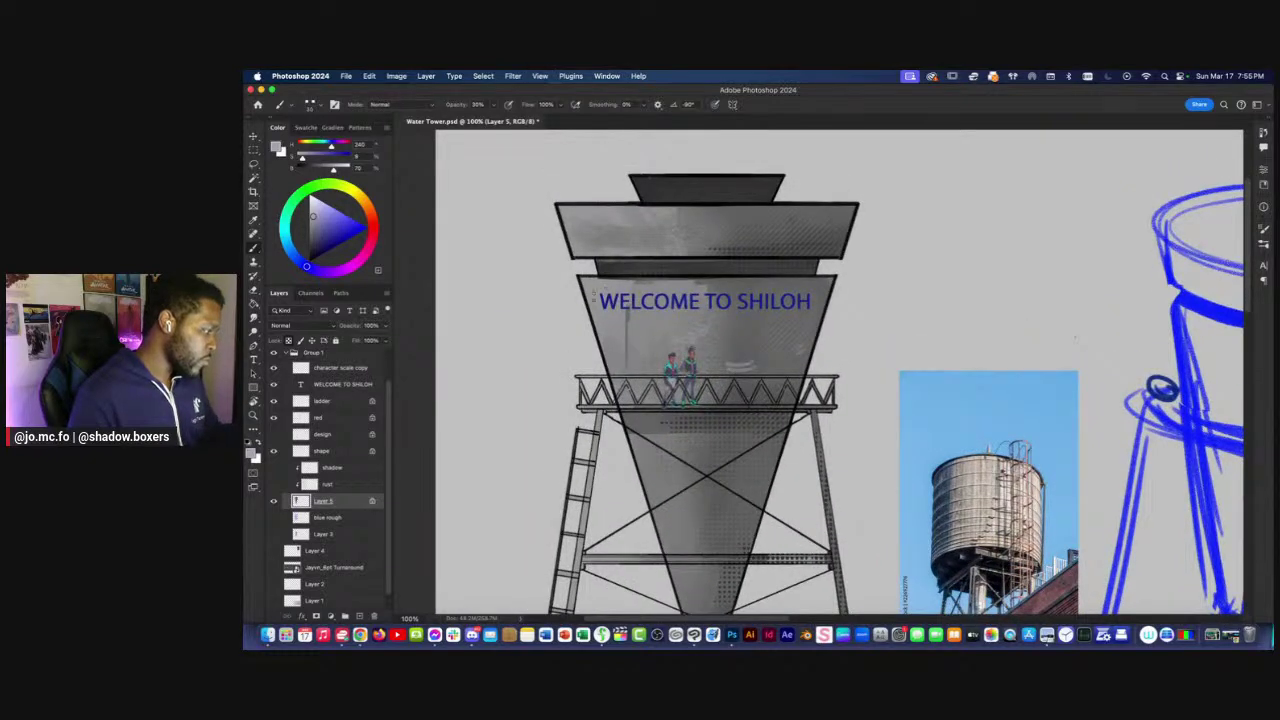
{"action": "left_click_drag", "start_coordinate": [740, 365], "coordinate": [755, 411]}
{"action": "left_click_drag", "start_coordinate": [794, 272], "coordinate": [842, 265]}
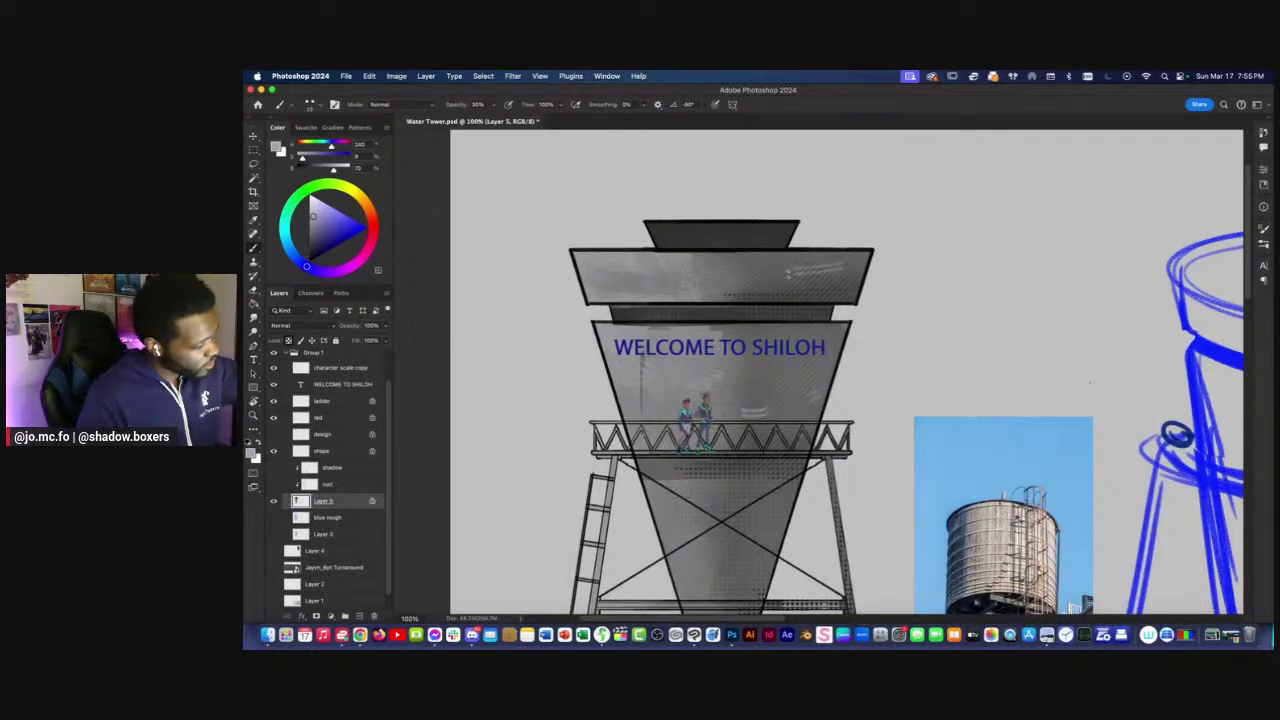
{"action": "key", "text": "super+minus"}
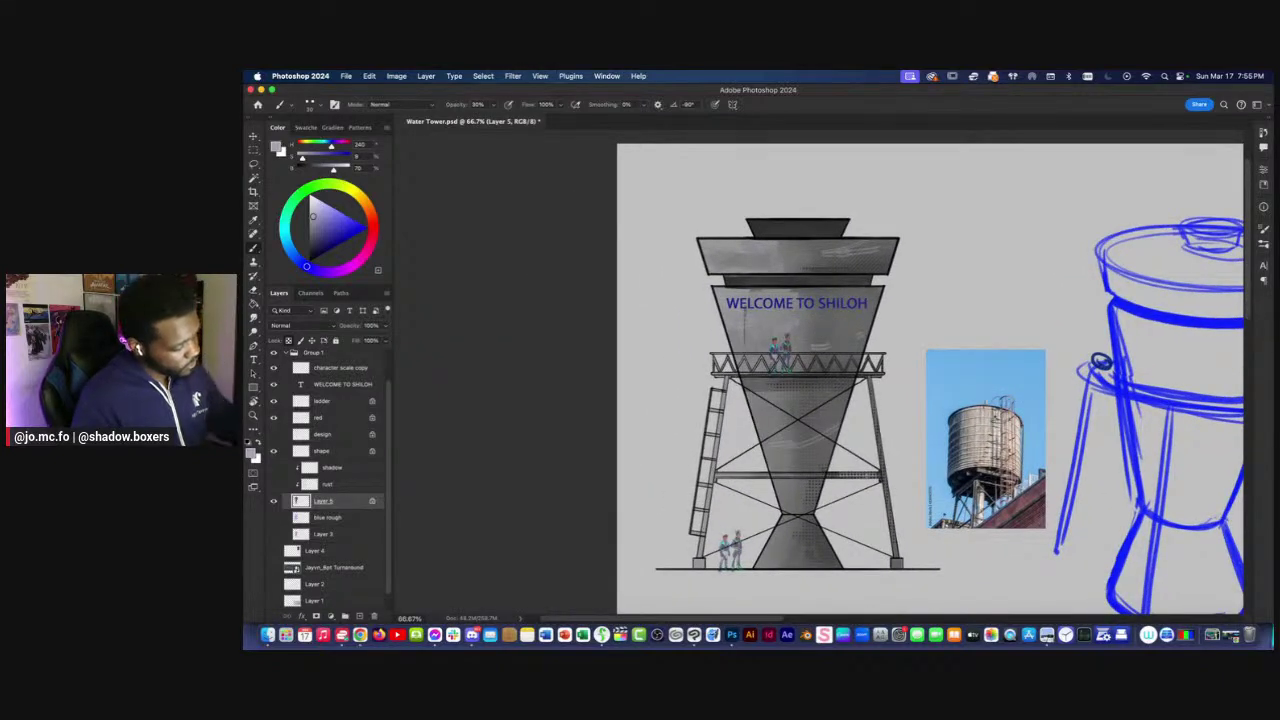
{"action": "scroll", "coordinate": [1220, 390], "scroll_direction": "right", "scroll_amount": 3}
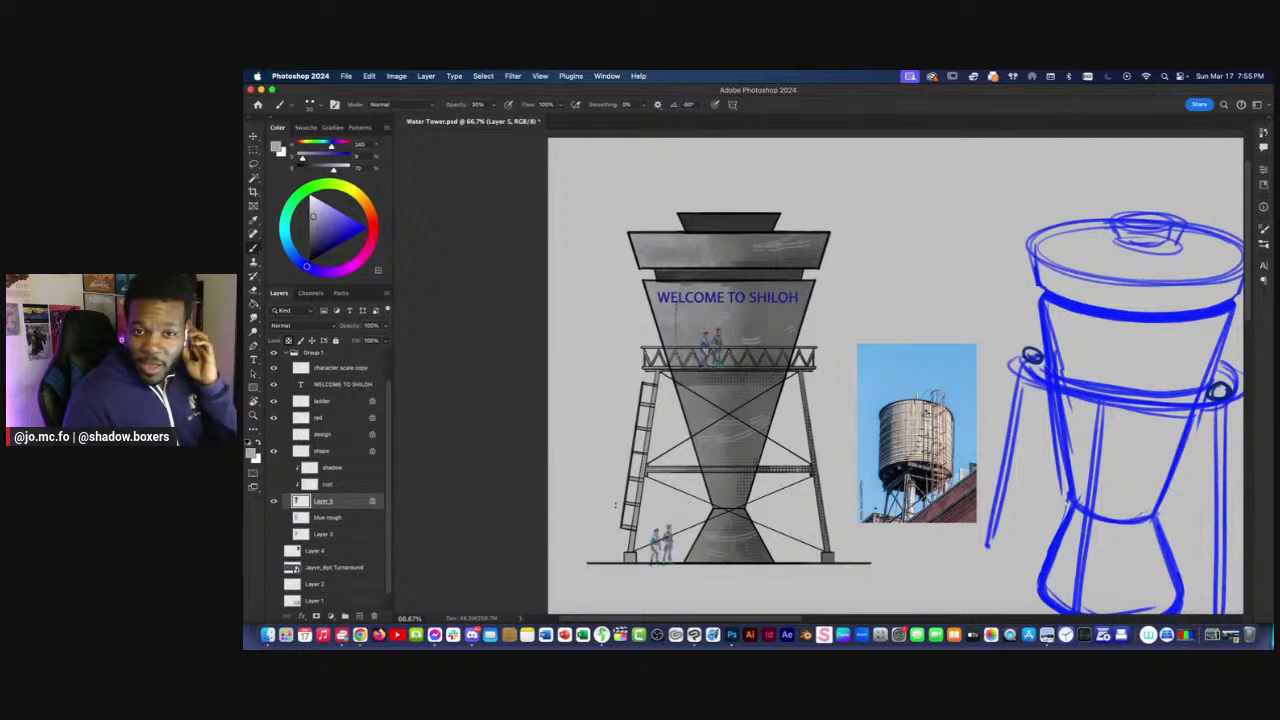
Examine the light streak texture on the water tower both close up and from a distance.
{"action": "key", "text": "super+equal"}
{"action": "scroll", "coordinate": [670, 445], "scroll_direction": "up", "scroll_amount": 2}
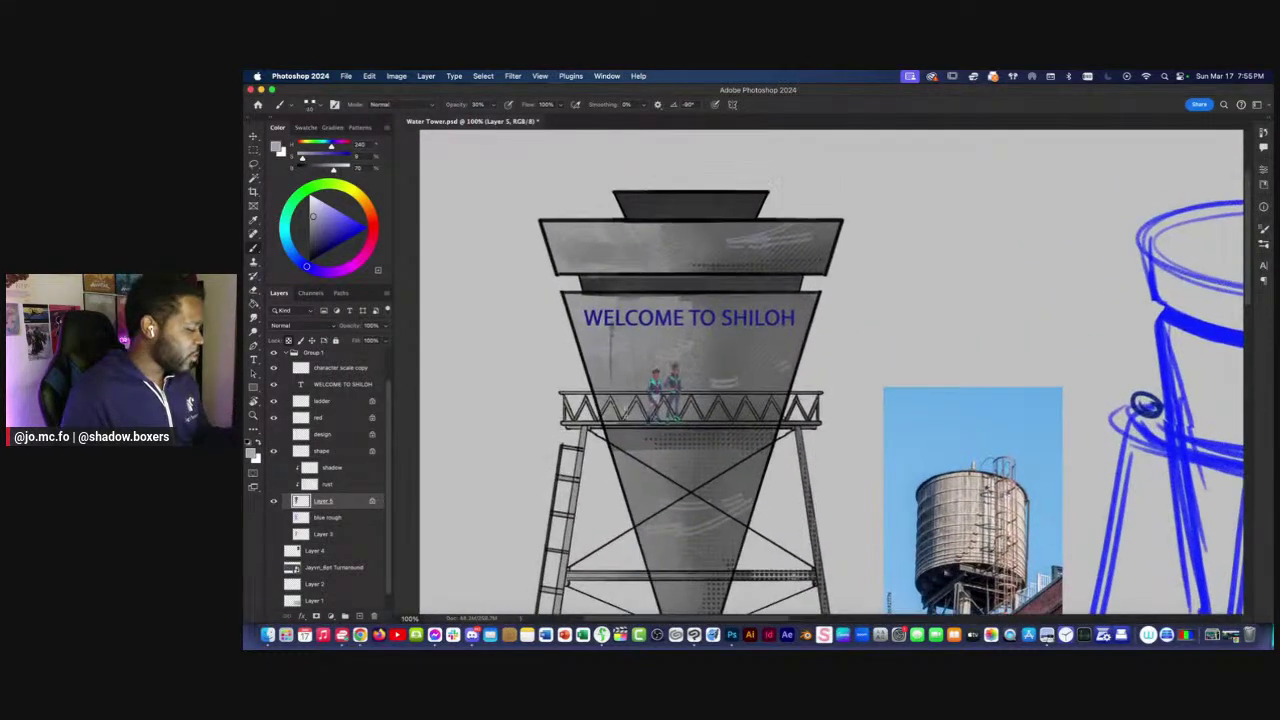
{"action": "key", "text": "super+minus"}
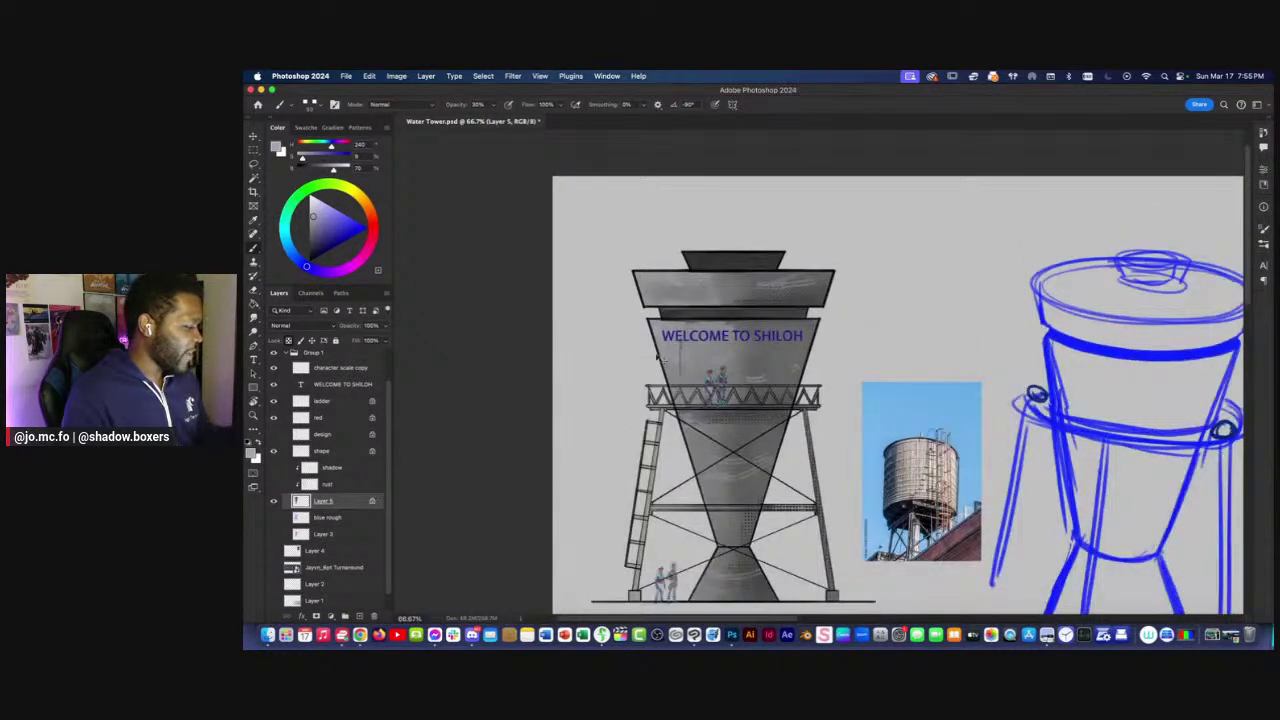
{"action": "key", "text": "super+equal"}
{"action": "key", "text": "super+minus"}
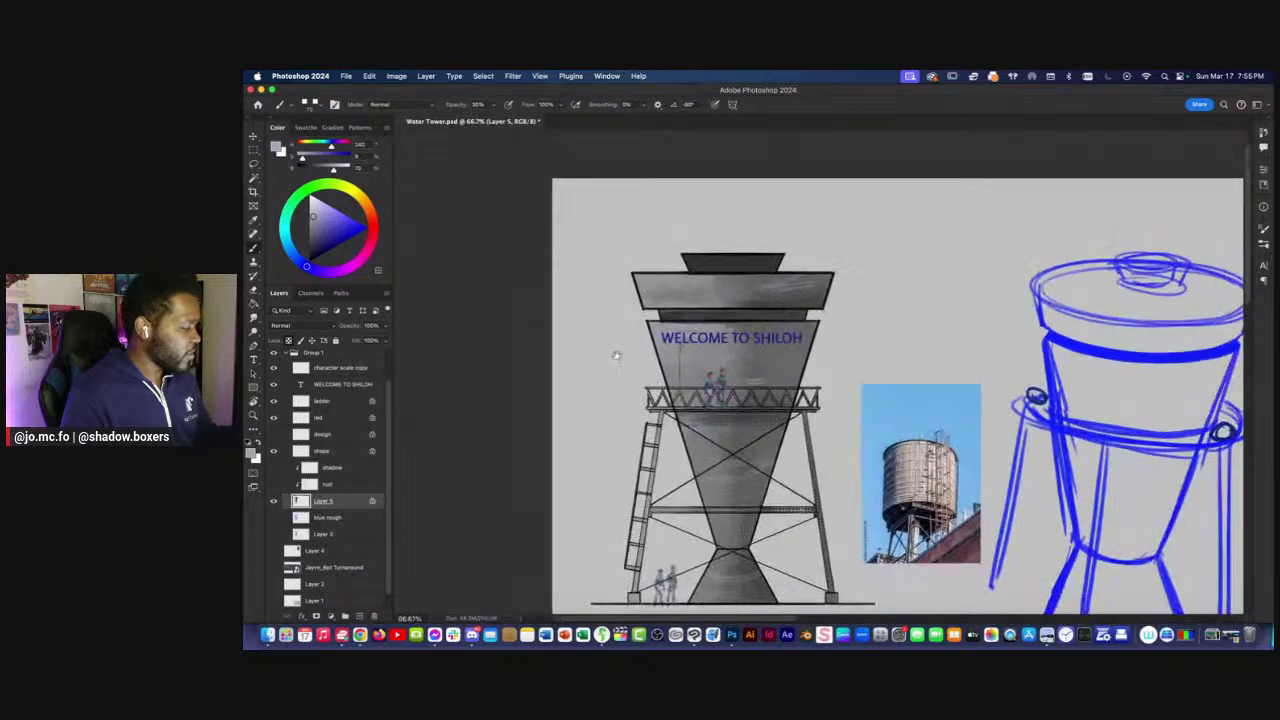
{"action": "scroll", "coordinate": [890, 410], "scroll_direction": "up", "scroll_amount": 1}
{"action": "key", "text": "super+minus"}
{"action": "key", "text": "super+minus"}
{"action": "key", "text": "super+minus"}
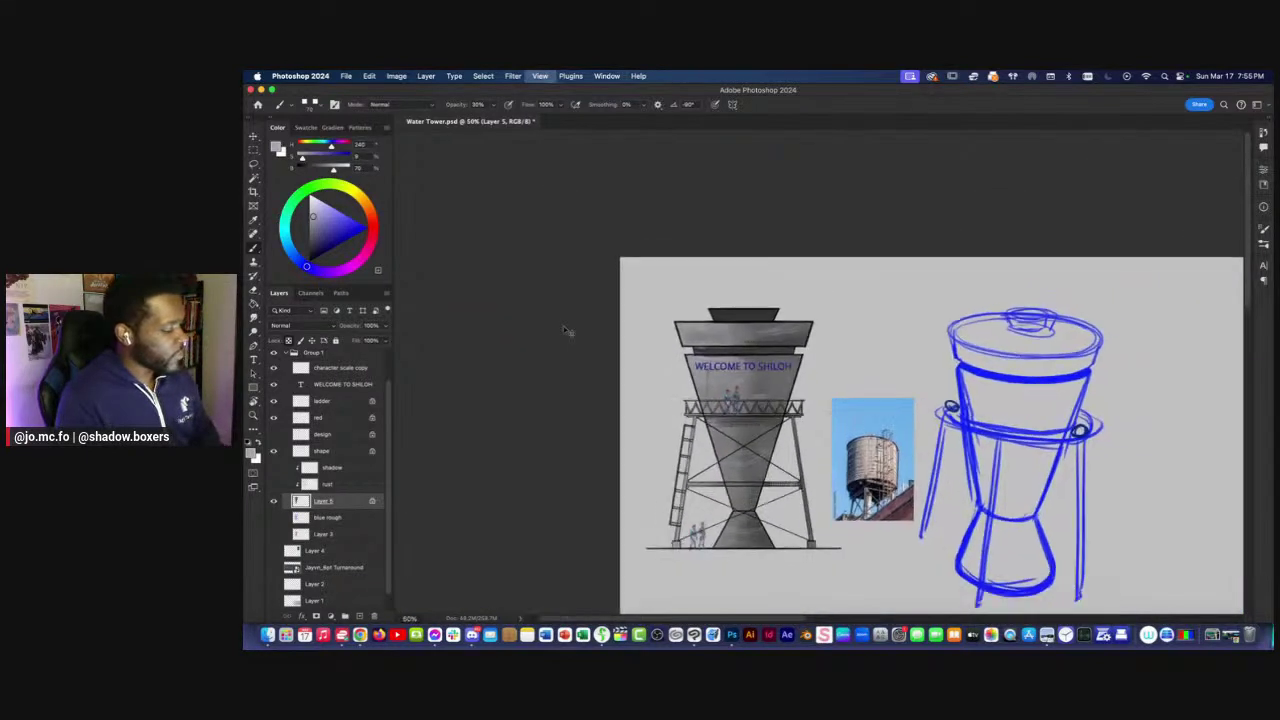
{"action": "key", "text": "super+equal"}
{"action": "key", "text": "super+equal"}
{"action": "key", "text": "super+equal"}
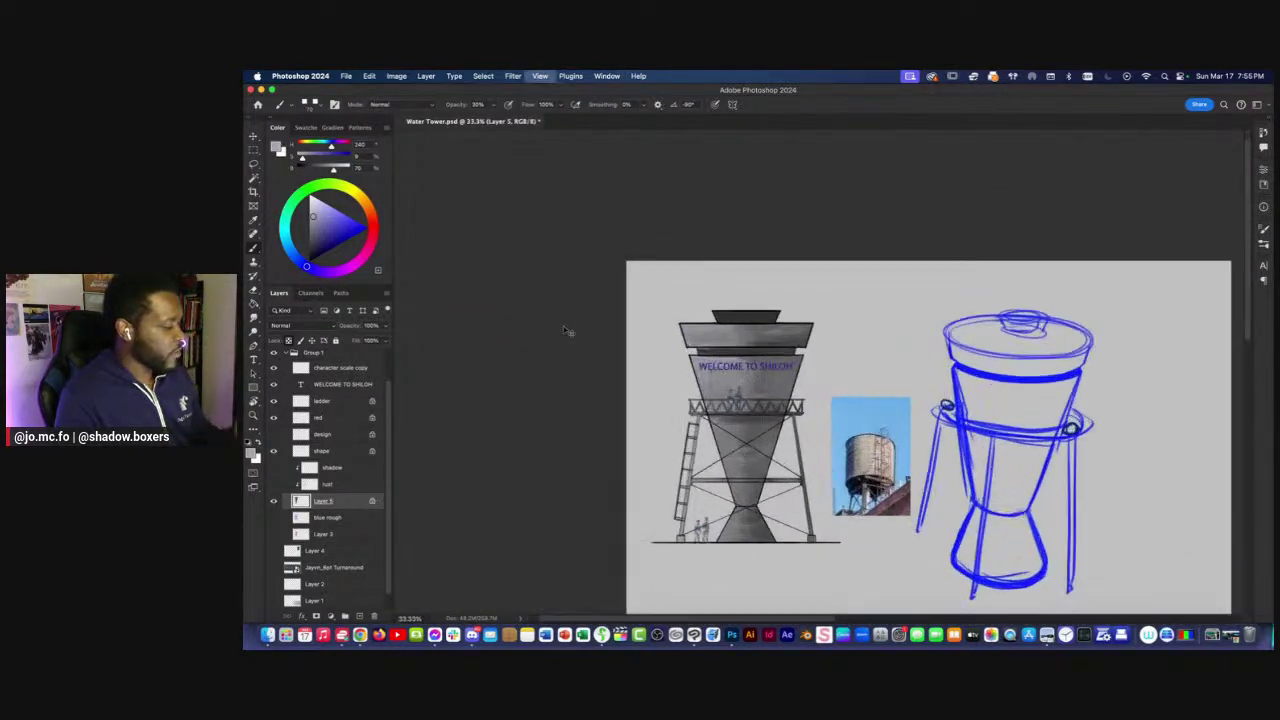
{"action": "scroll", "coordinate": [563, 326], "scroll_direction": "down", "scroll_amount": 5}
{"action": "scroll", "coordinate": [563, 326], "scroll_direction": "left", "scroll_amount": 5}
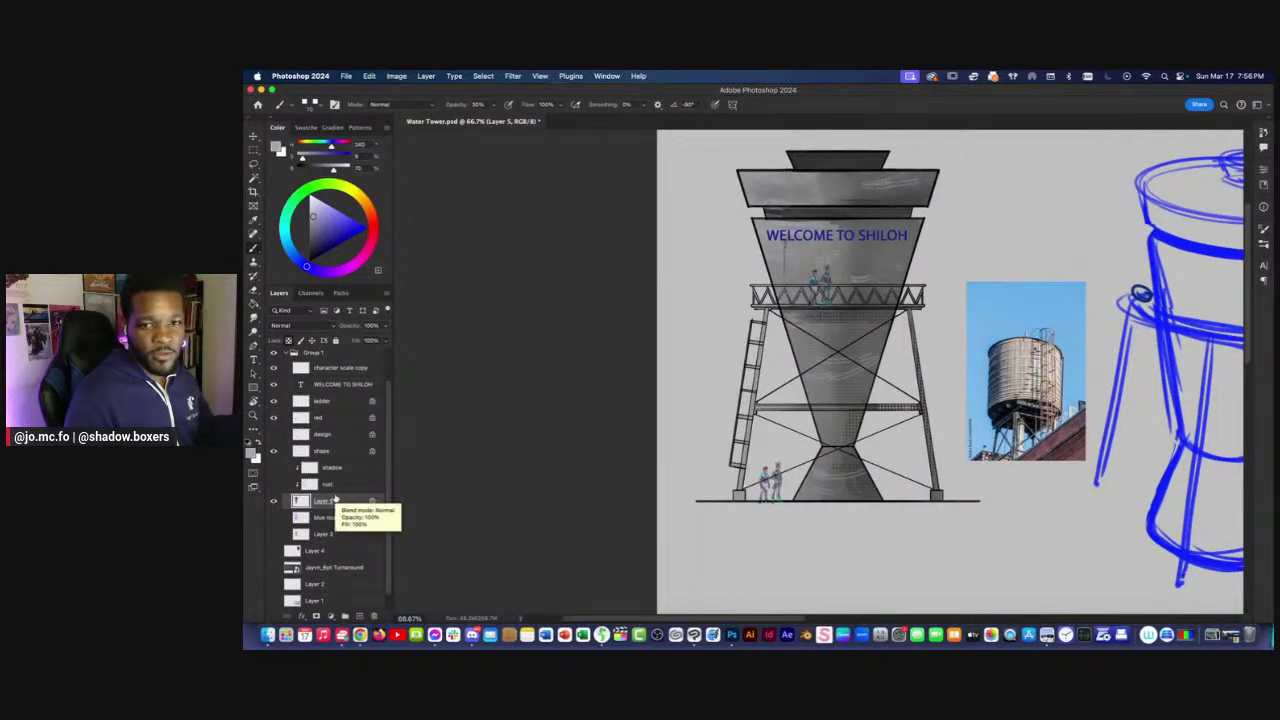
{"action": "key", "text": "super+minus"}
{"action": "scroll", "coordinate": [520, 360], "scroll_direction": "right", "scroll_amount": 3}
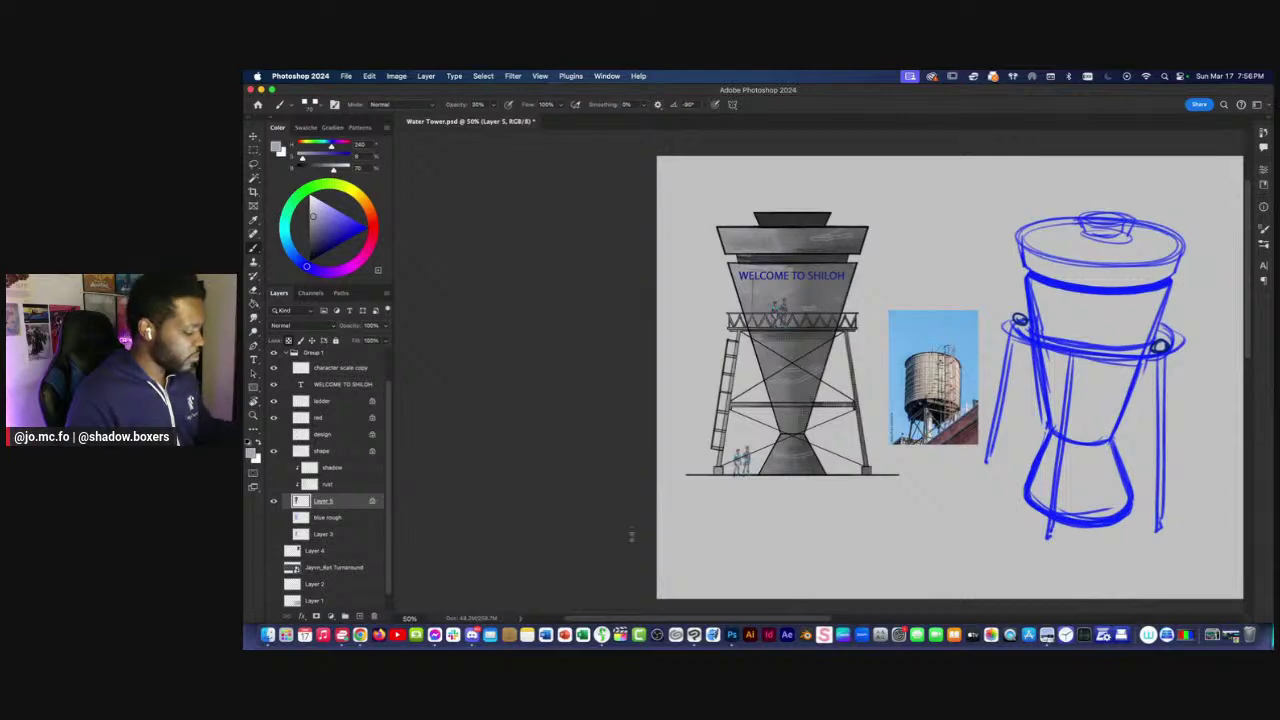
Switch to Preview and browse the ATLA - The Search, Part 1 comic for its background and building rendering.
{"action": "left_click", "coordinate": [1031, 628]}
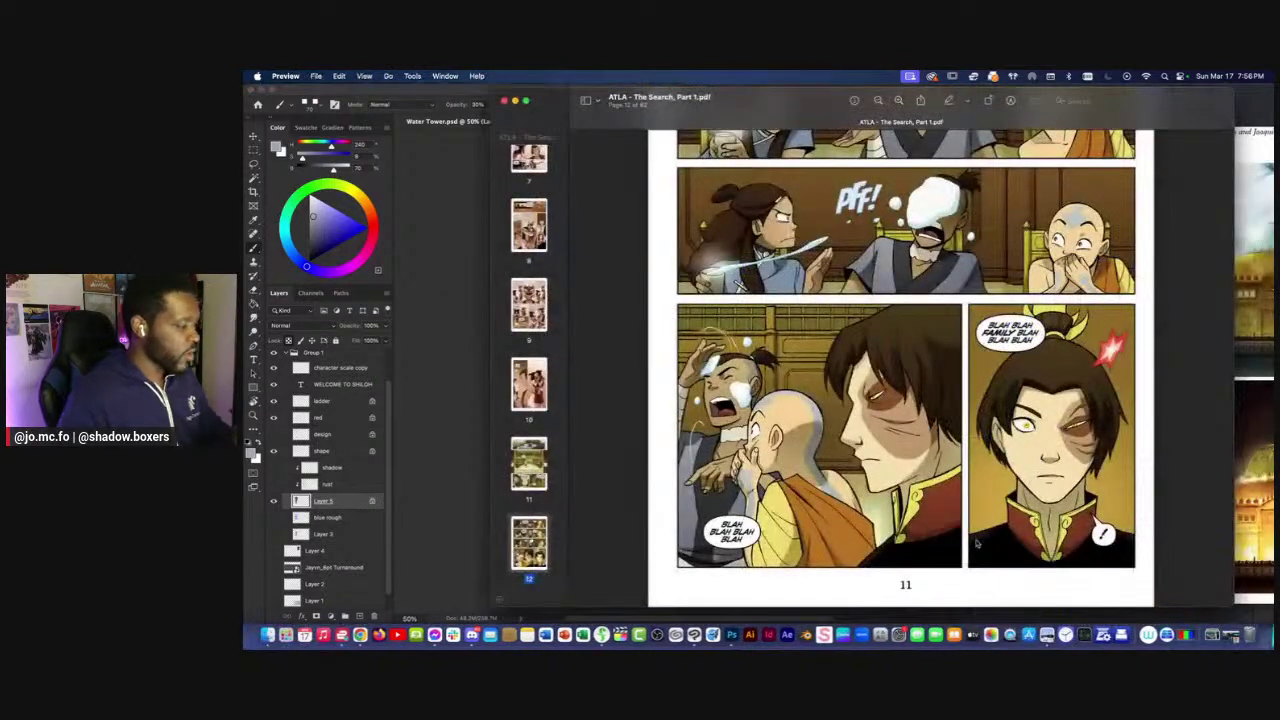
{"action": "scroll", "coordinate": [900, 370], "scroll_direction": "up", "scroll_amount": 15}
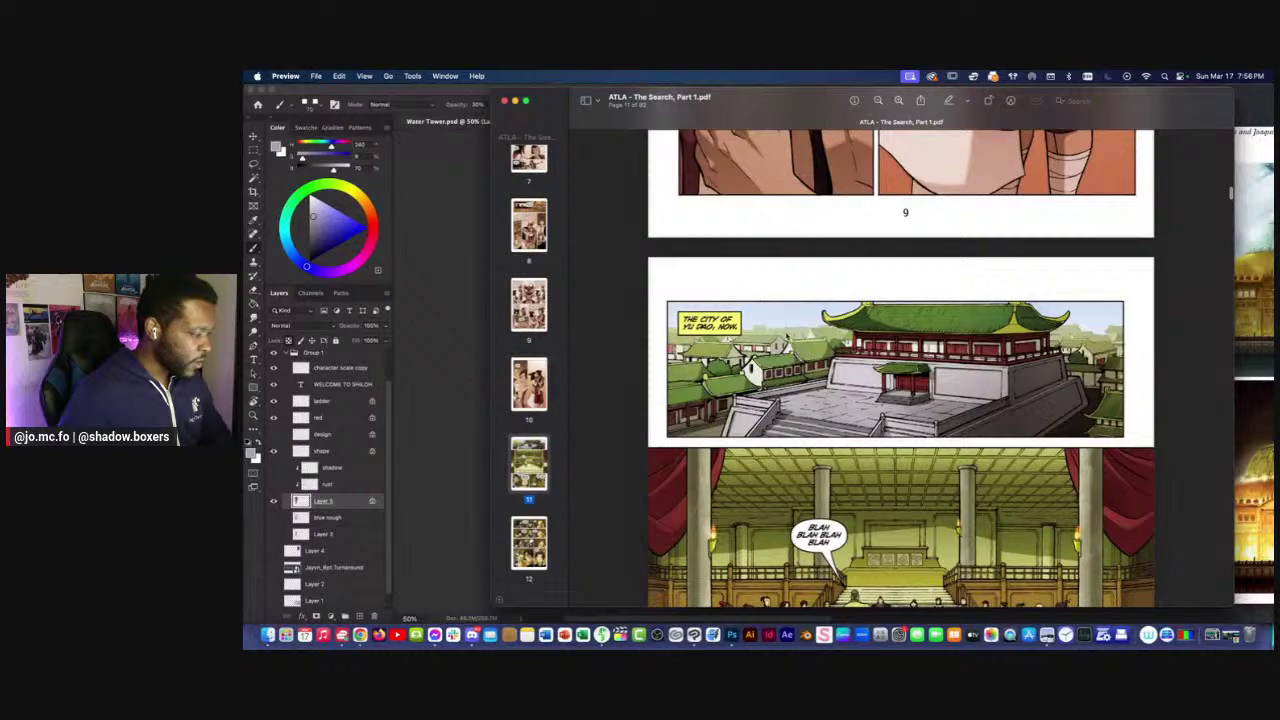
{"action": "scroll", "coordinate": [1092, 329], "scroll_direction": "up", "scroll_amount": 10}
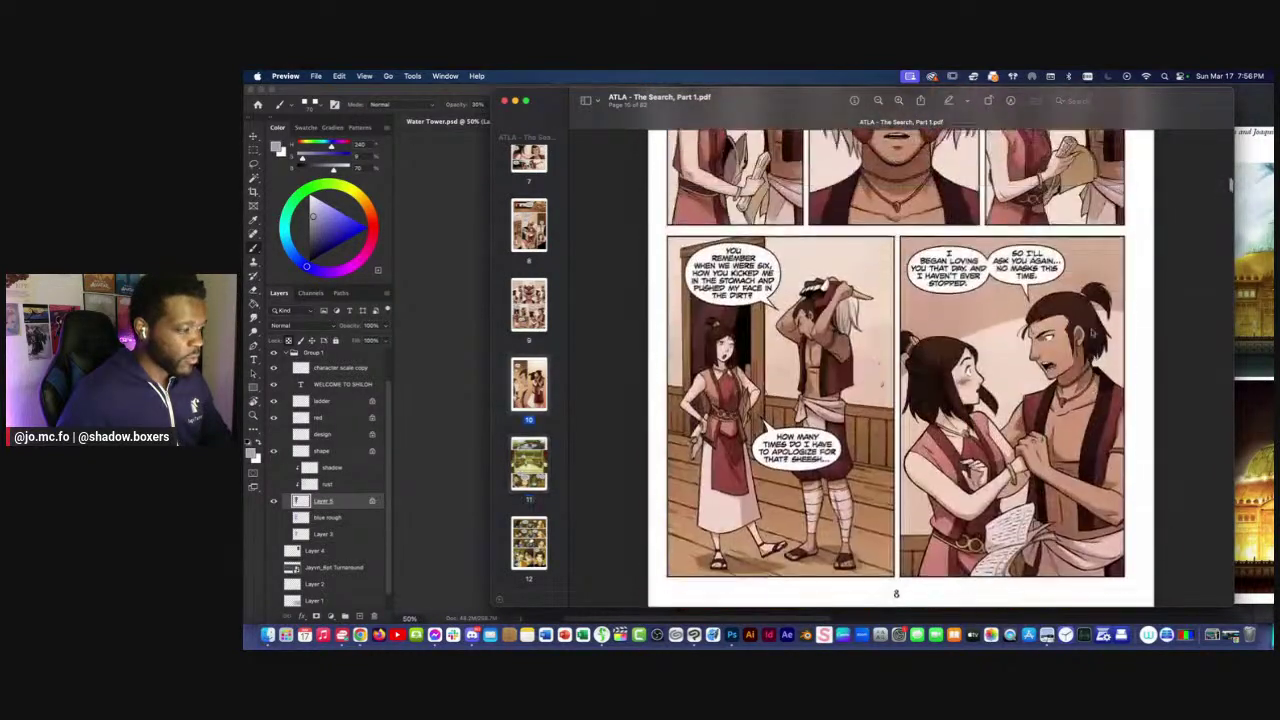
{"action": "scroll", "coordinate": [1092, 329], "scroll_direction": "up", "scroll_amount": 20}
{"action": "scroll", "coordinate": [1092, 333], "scroll_direction": "down", "scroll_amount": 8}
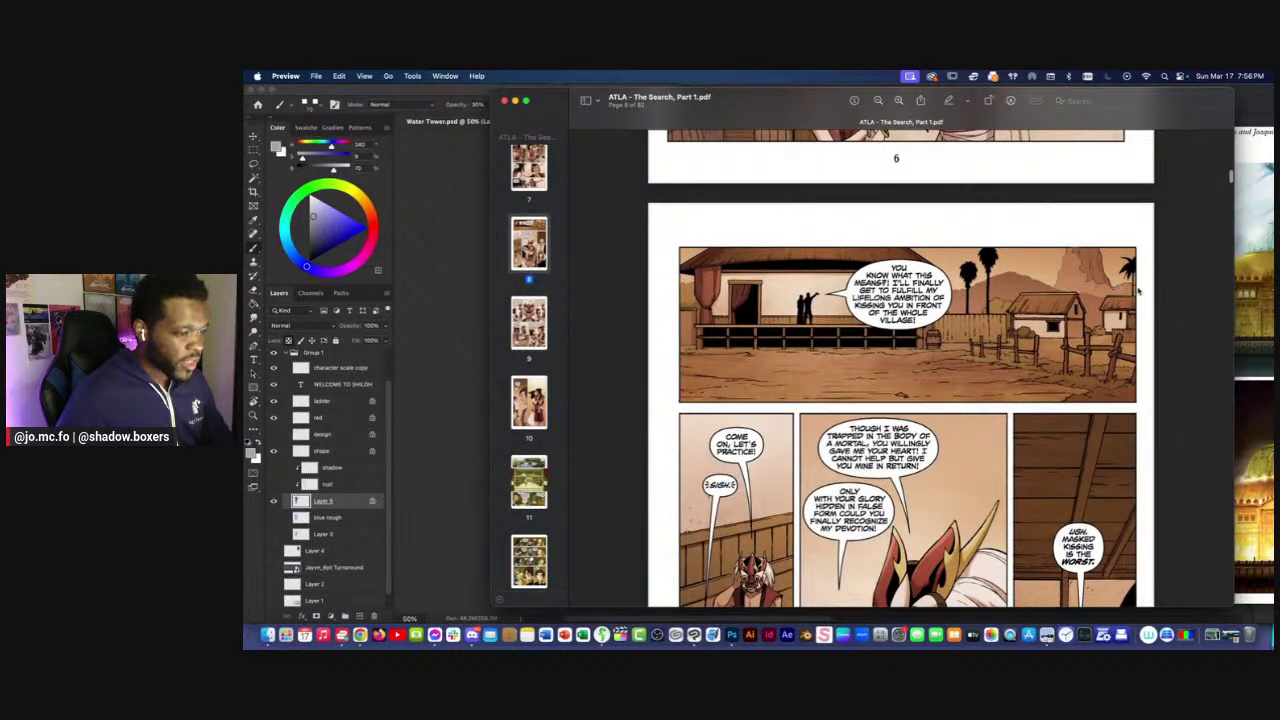
Return to Photoshop and undo the recent light gray streaks on the upper band, lower tank and base.
{"action": "left_click", "coordinate": [463, 362]}
{"action": "left_click_drag", "start_coordinate": [650, 391], "coordinate": [613, 431]}
{"action": "key", "text": "super+plus"}
{"action": "mouse_move", "coordinate": [682, 372]}
{"action": "left_mouse_down"}
{"action": "mouse_move", "coordinate": [740, 386]}
{"action": "mouse_move", "coordinate": [790, 372]}
{"action": "left_mouse_up"}
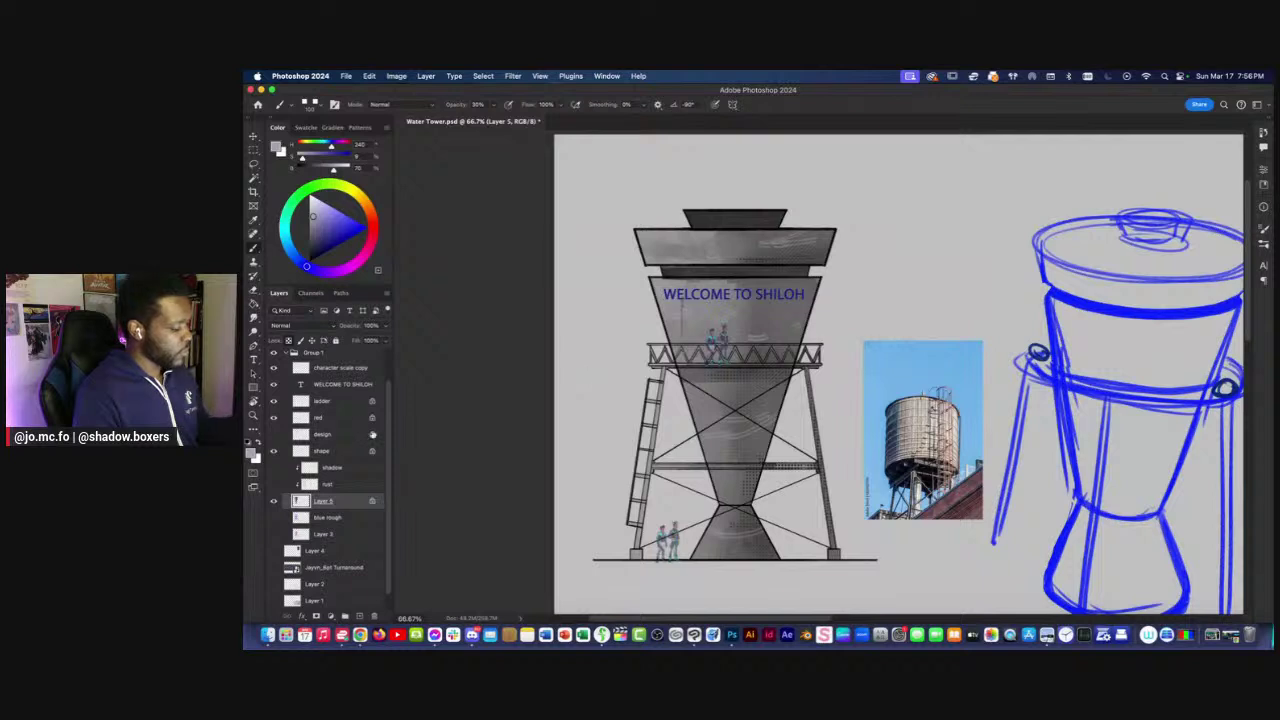
{"action": "key", "text": "super+z"}
{"action": "key", "text": "super+z"}
{"action": "key", "text": "super+z"}
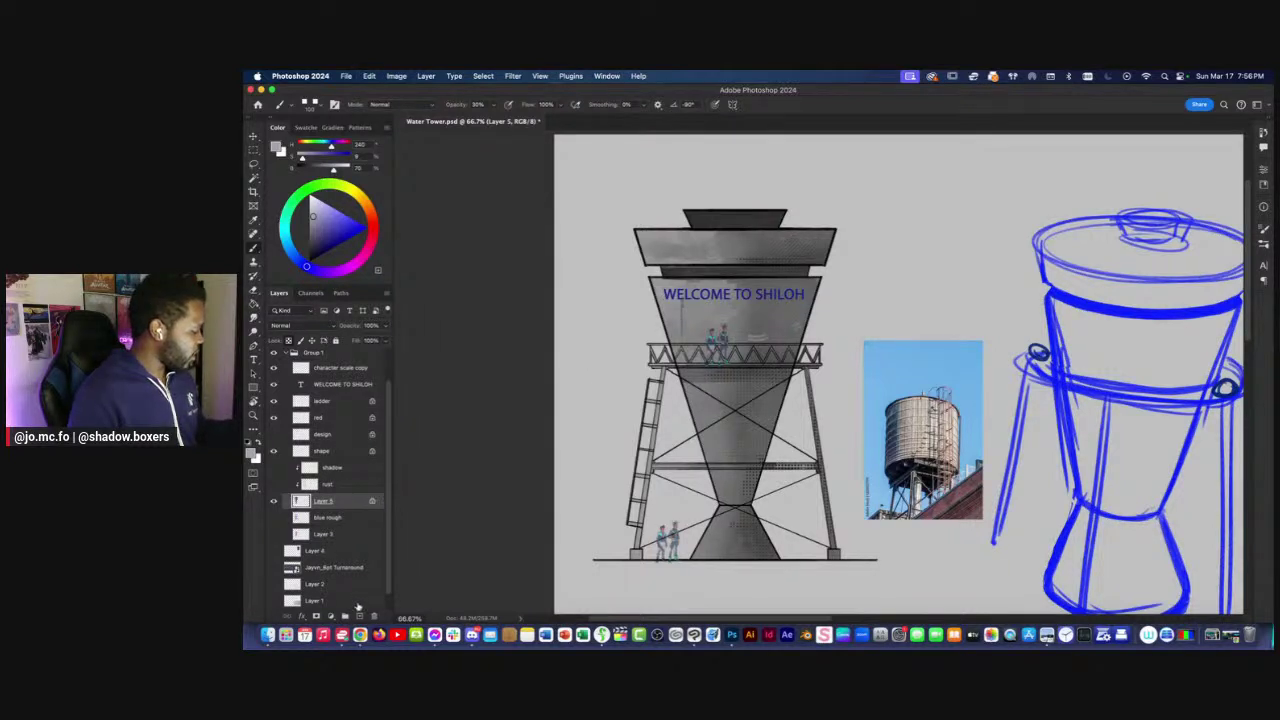
Add a new clipped layer above the gray tower layer and repaint light gray streaks over the tank, band and base.
{"action": "left_click", "coordinate": [359, 614]}
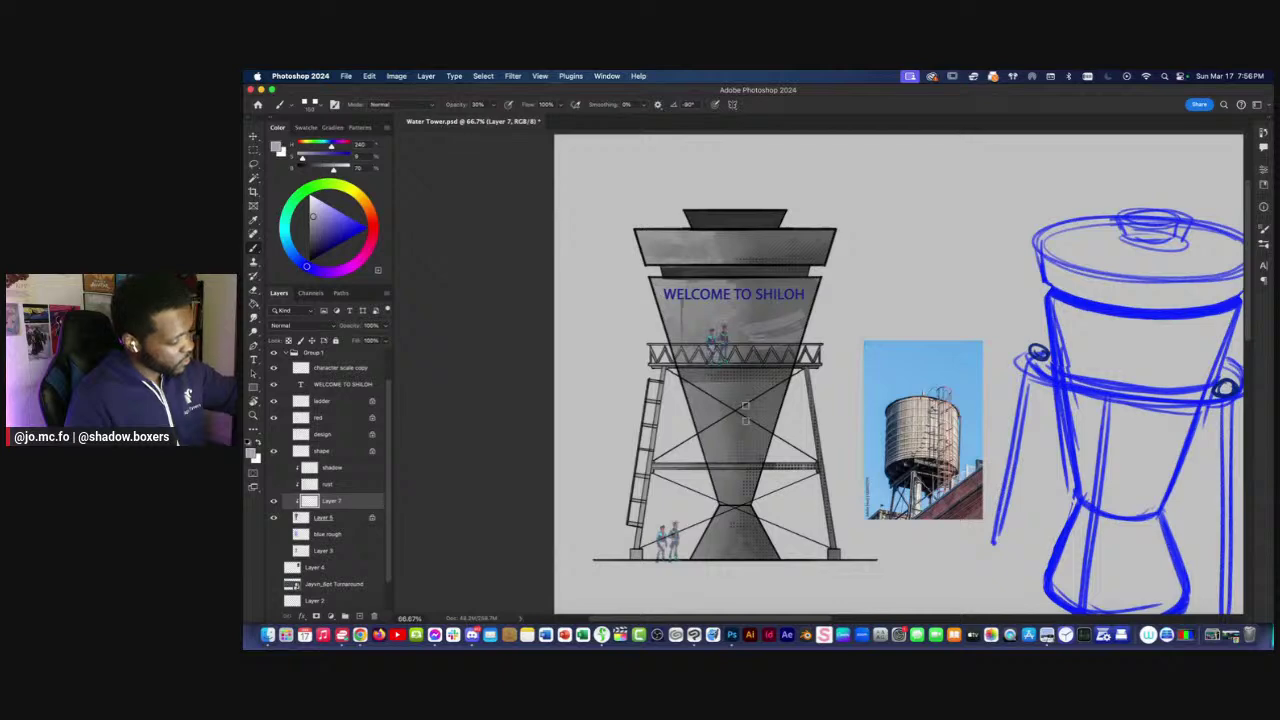
{"action": "left_click_drag", "start_coordinate": [746, 518], "coordinate": [712, 548]}
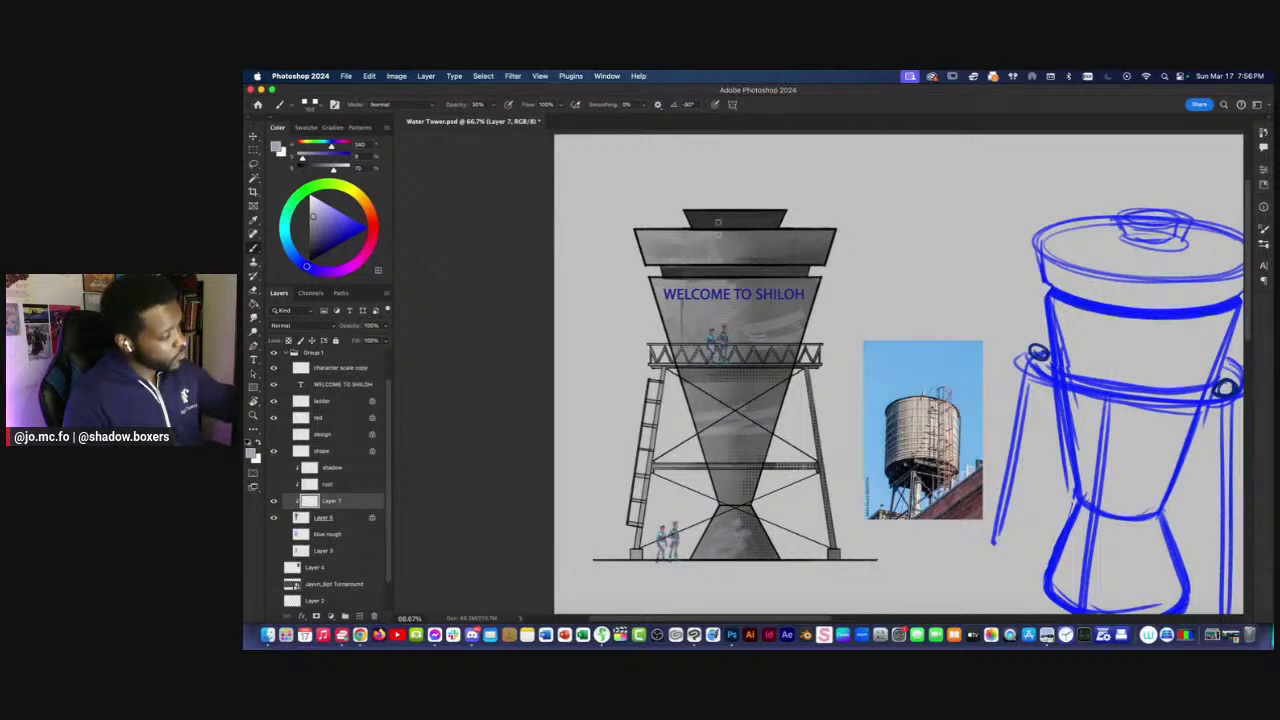
{"action": "key", "text": "super+minus"}
{"action": "key", "text": "super+minus"}
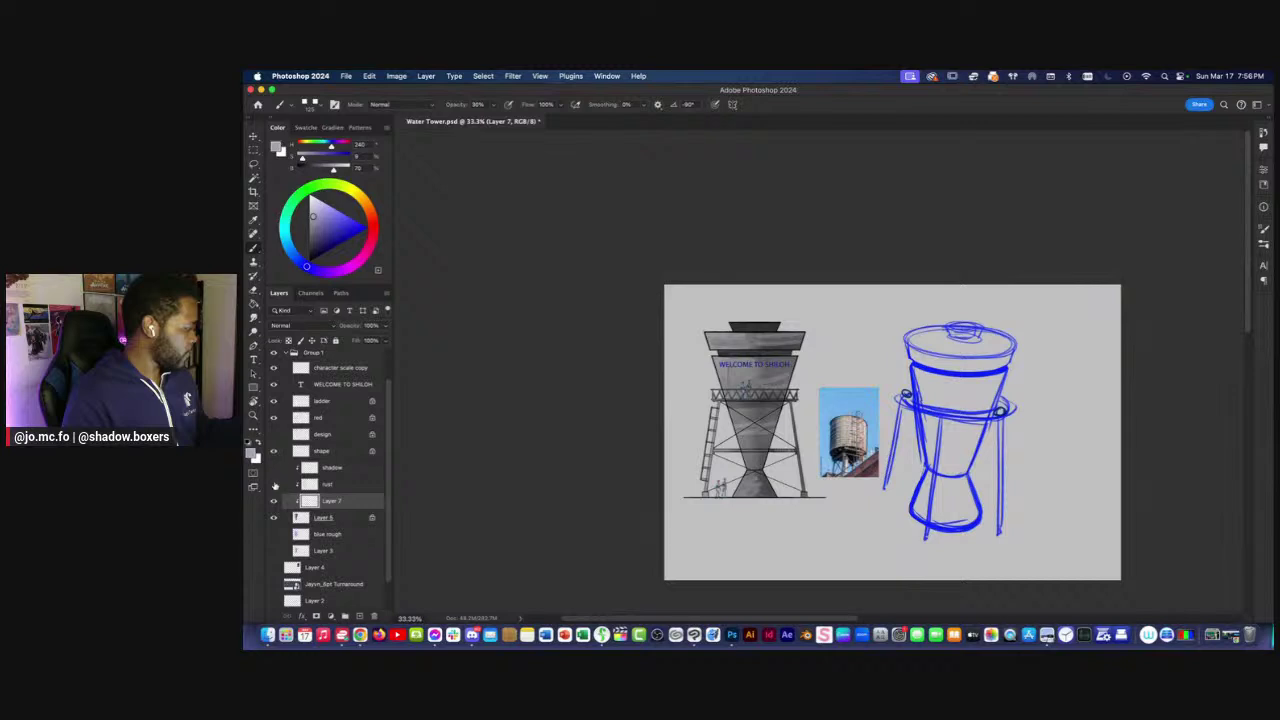
Show the rust and shadow layers, select the shadow layer, and choose a soft brush from the General Brushes set.
{"action": "left_click", "coordinate": [274, 484]}
{"action": "key", "text": "super+plus"}
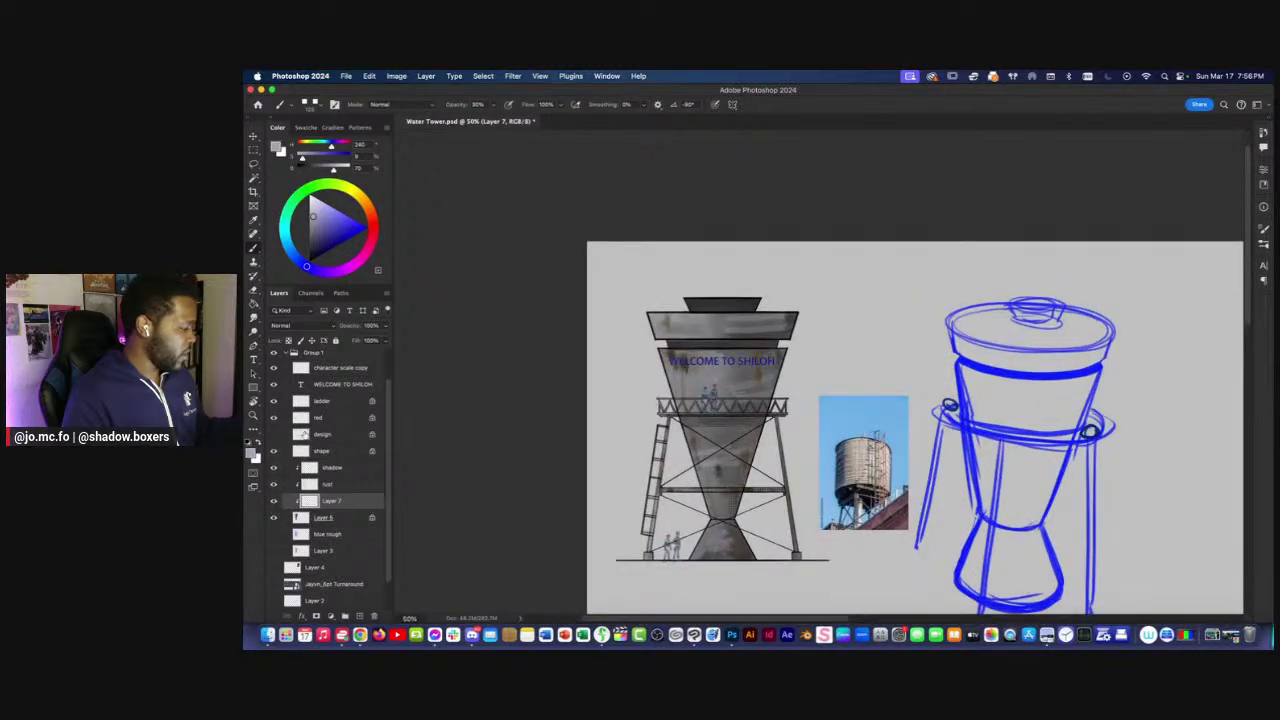
{"action": "left_click", "coordinate": [329, 471]}
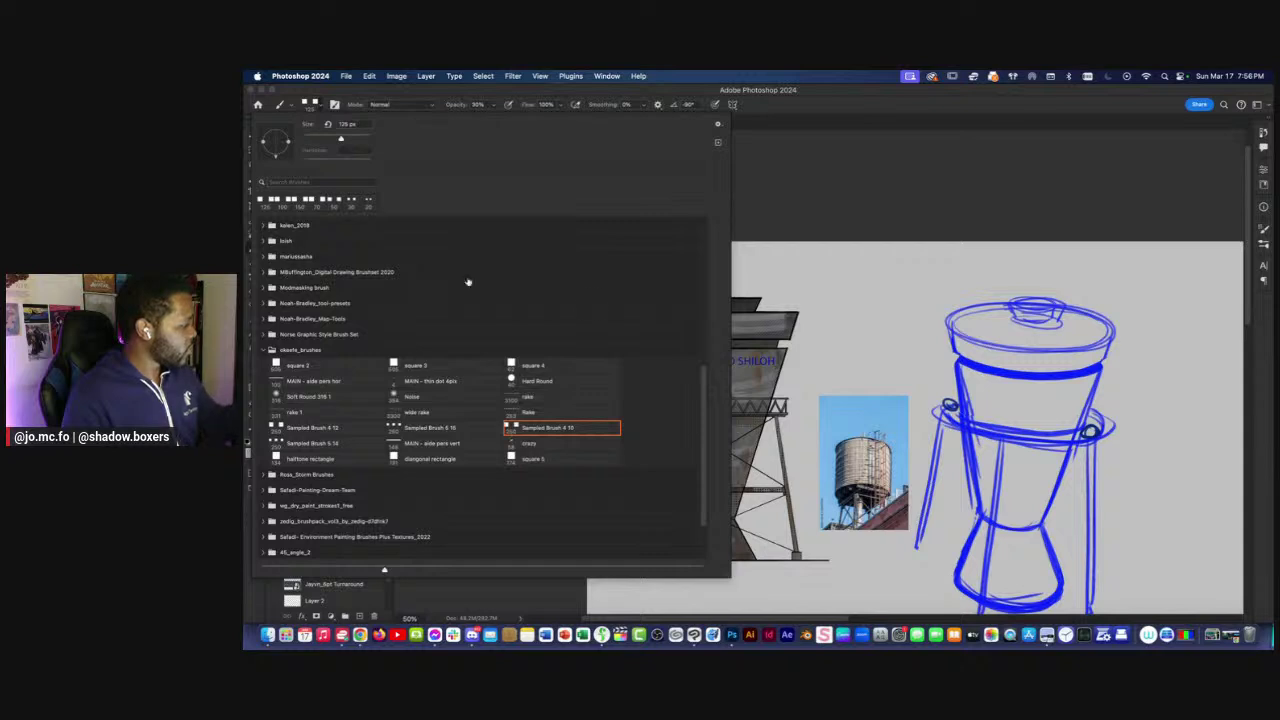
{"action": "left_click_drag", "start_coordinate": [703, 381], "coordinate": [703, 236]}
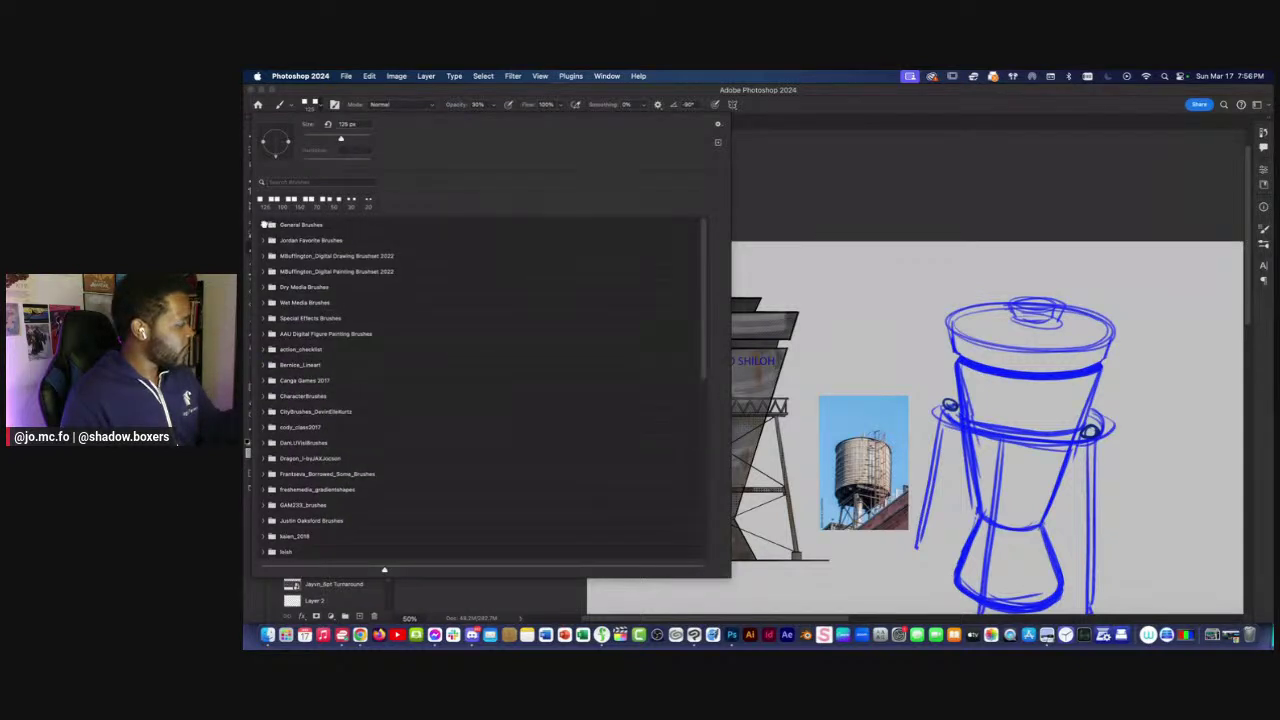
{"action": "left_click", "coordinate": [267, 225]}
{"action": "left_click", "coordinate": [325, 242]}
{"action": "left_click", "coordinate": [806, 213]}
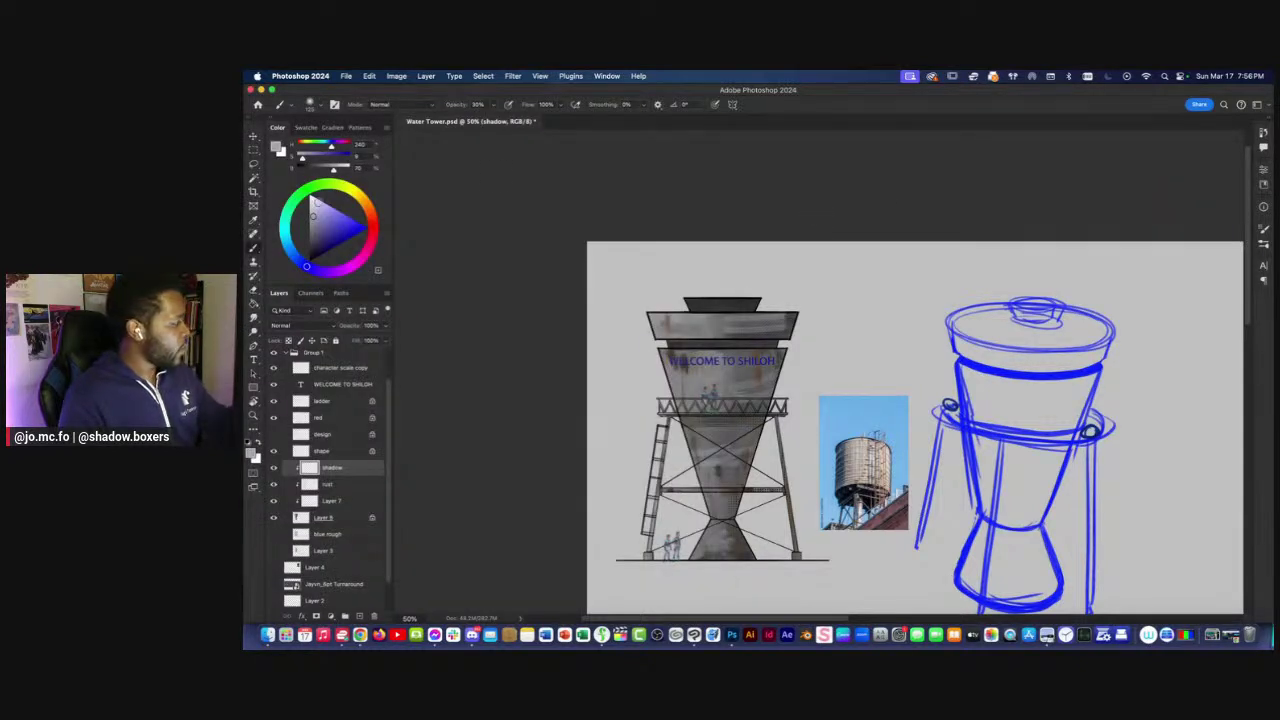
Set the shadow layer to Darken and shade the tower in dark gray at 27% brightness with a large soft brush at 100% opacity.
{"action": "left_click", "coordinate": [309, 243]}
{"action": "left_click", "coordinate": [300, 326]}
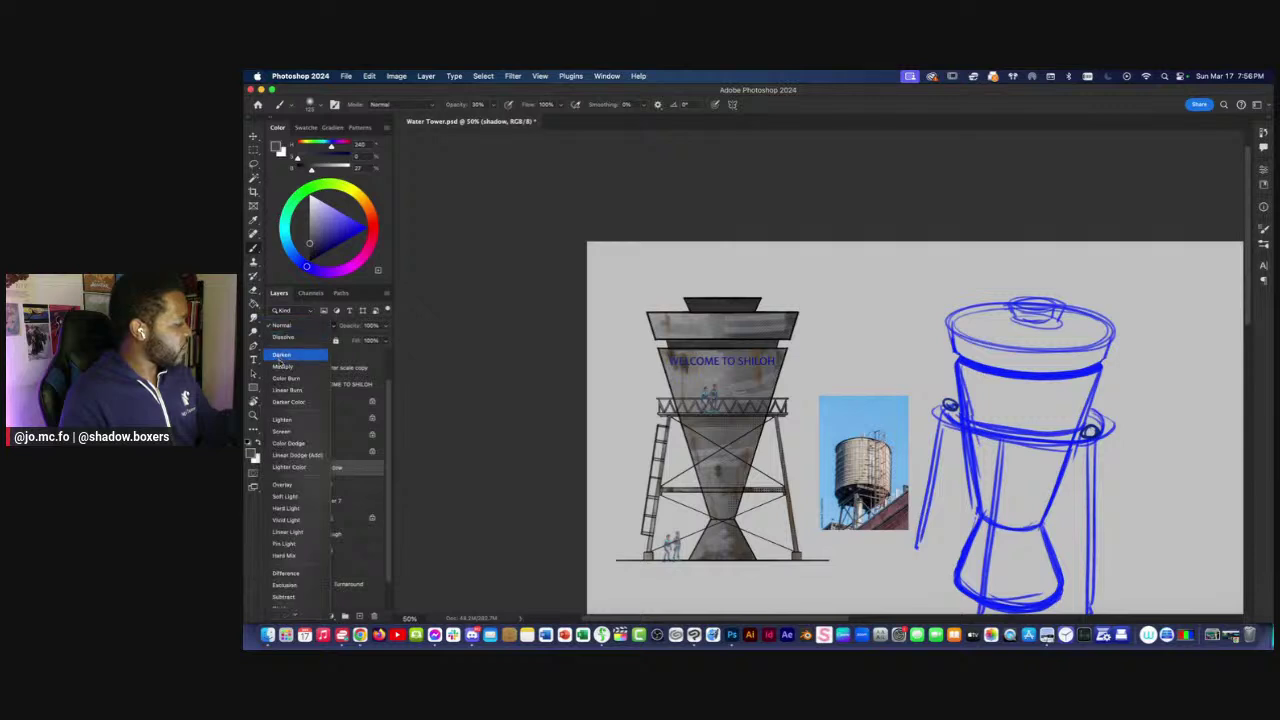
{"action": "left_click", "coordinate": [322, 356]}
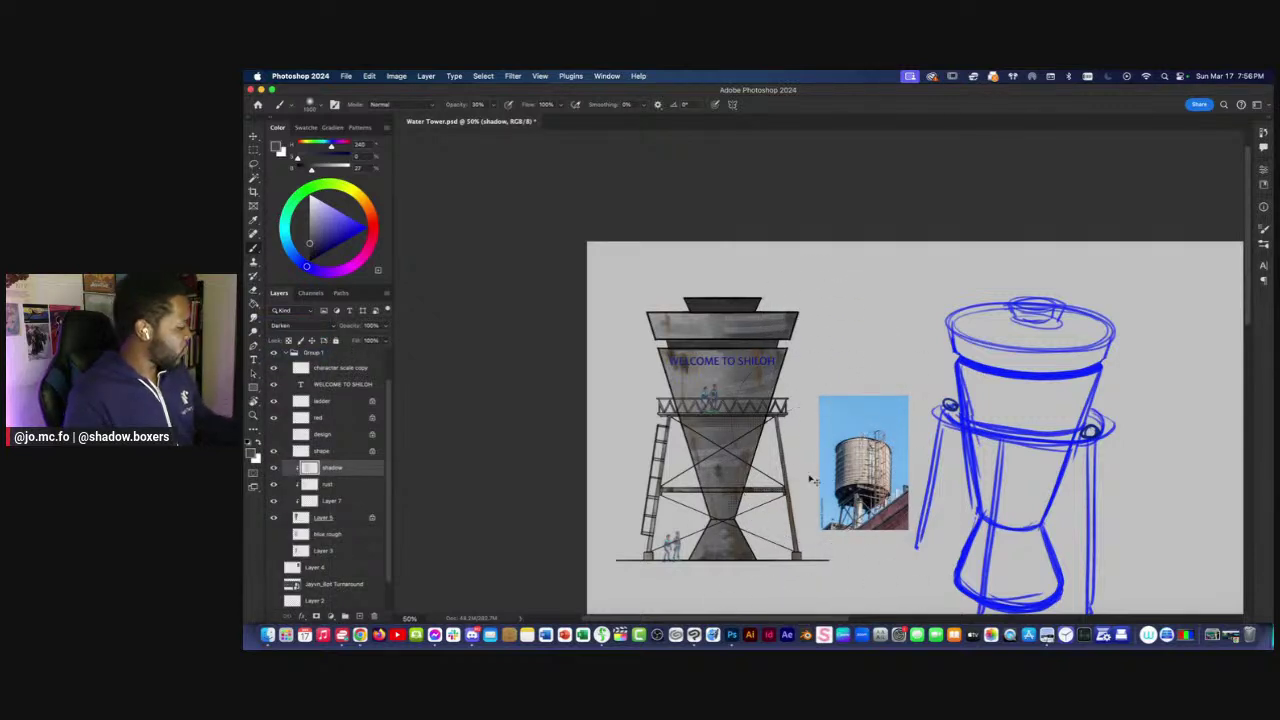
{"action": "mouse_move", "coordinate": [766, 548]}
{"action": "left_mouse_down"}
{"action": "mouse_move", "coordinate": [812, 303]}
{"action": "mouse_move", "coordinate": [792, 535]}
{"action": "left_mouse_up"}
{"action": "key", "text": "["}
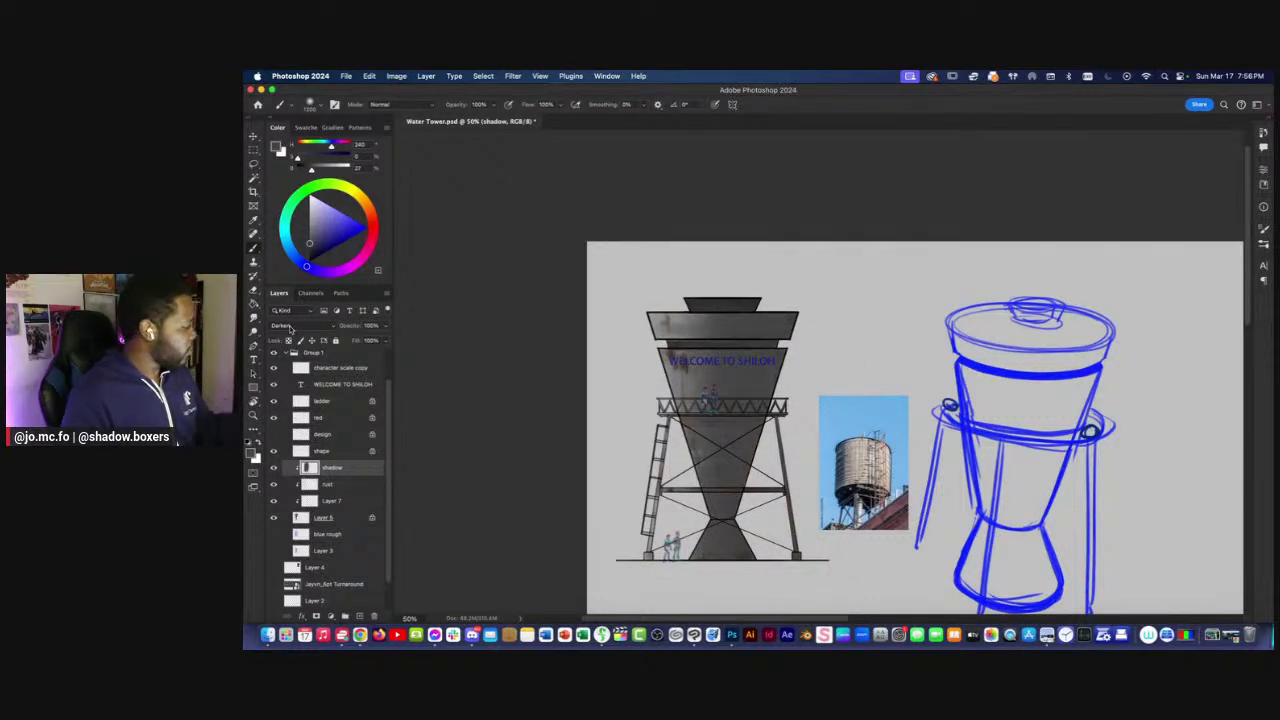
Change the shadow layer's blend mode to Multiply and lower its opacity to 52%.
{"action": "left_click", "coordinate": [290, 325]}
{"action": "left_click", "coordinate": [284, 337]}
{"action": "key", "text": "super+minus"}
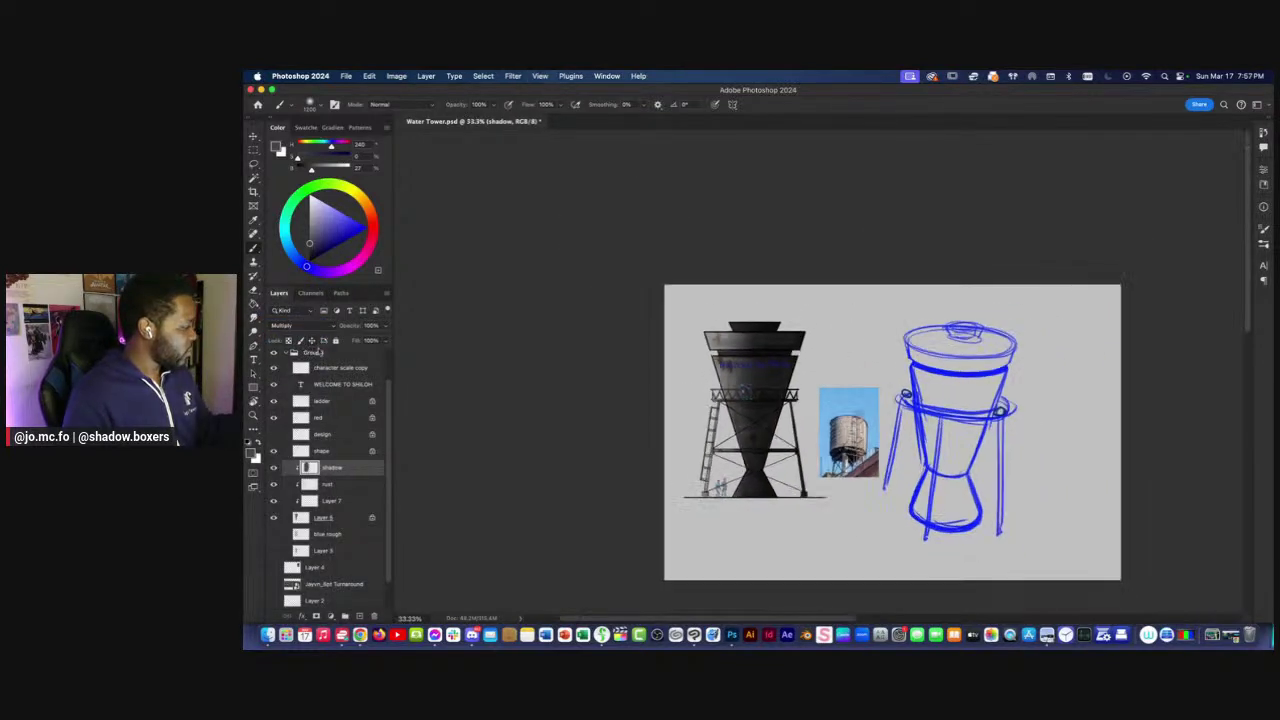
{"action": "left_click_drag", "start_coordinate": [348, 328], "coordinate": [338, 328]}
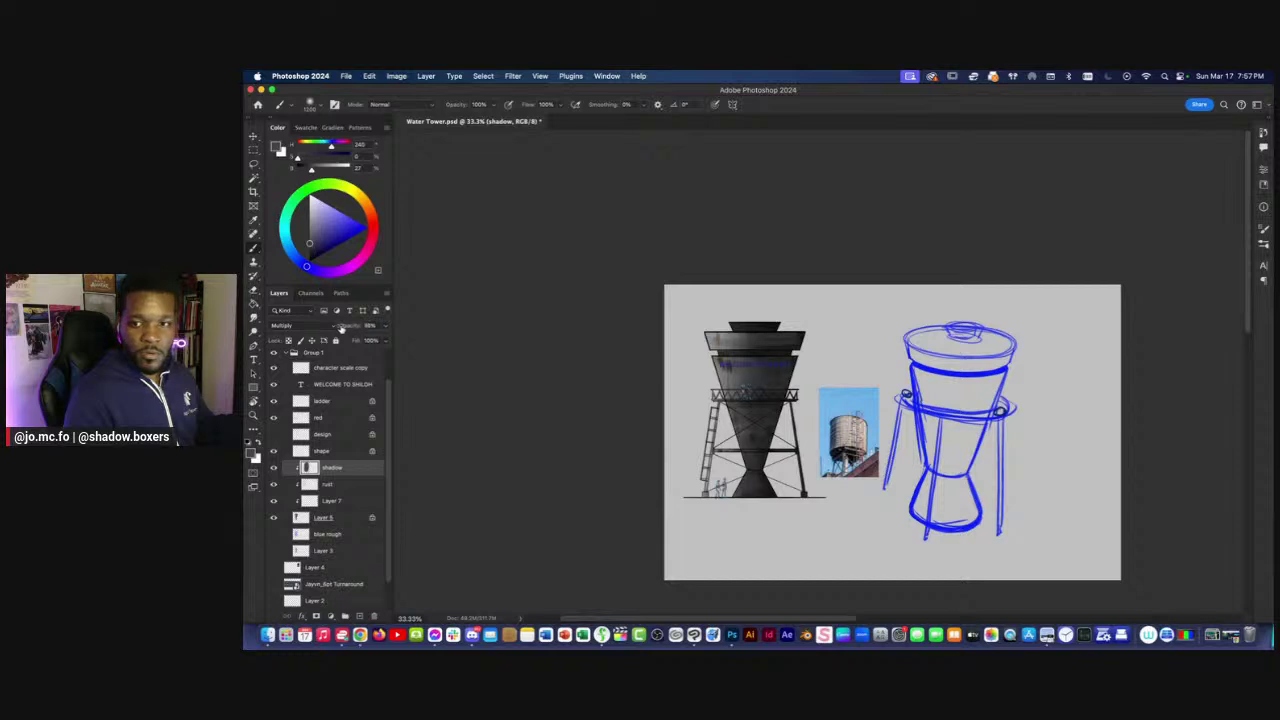
{"action": "key", "text": "super+plus"}
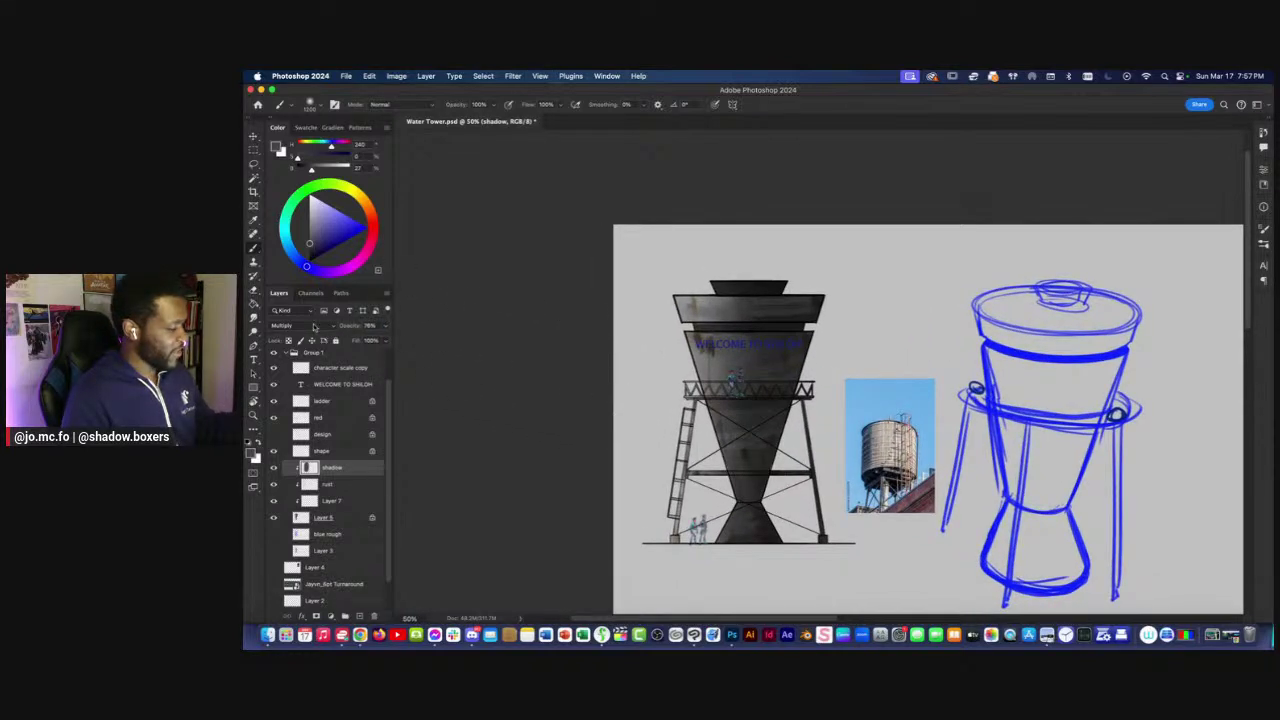
{"action": "left_click_drag", "start_coordinate": [340, 330], "coordinate": [346, 330]}
{"action": "key", "text": "super+minus"}
{"action": "key", "text": "super+plus"}
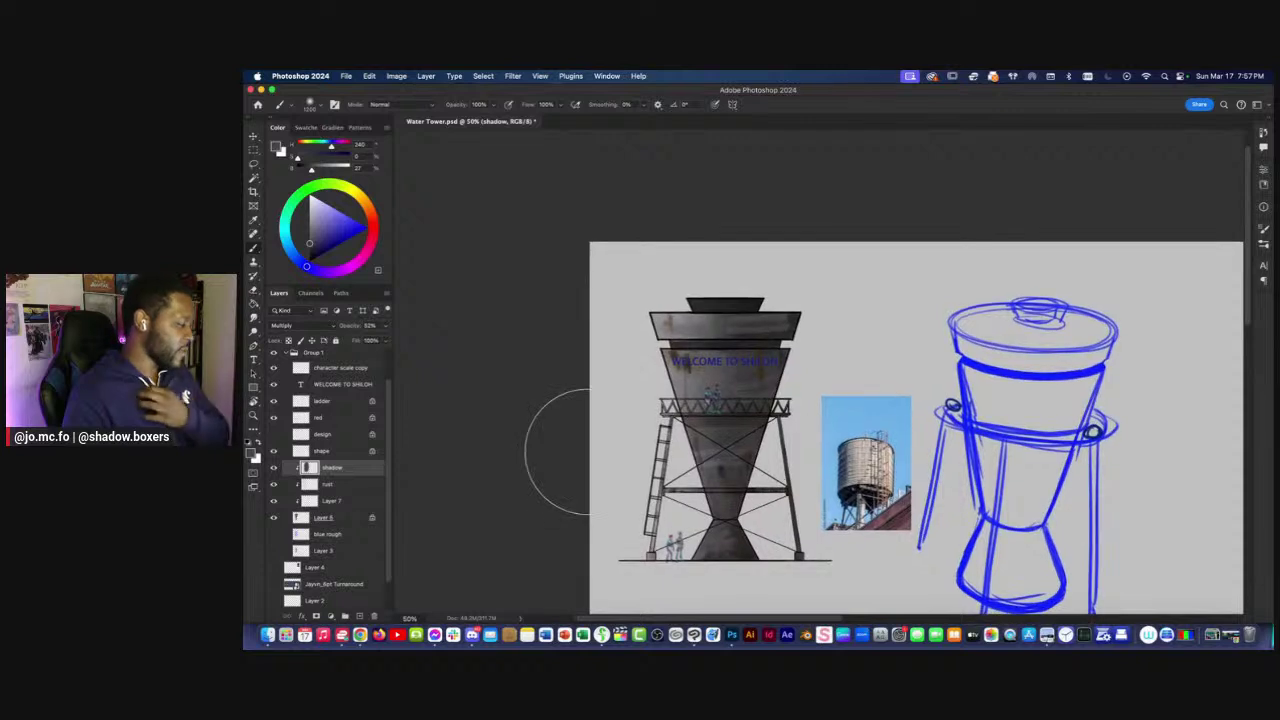
{"action": "left_click_drag", "start_coordinate": [536, 427], "coordinate": [504, 398]}
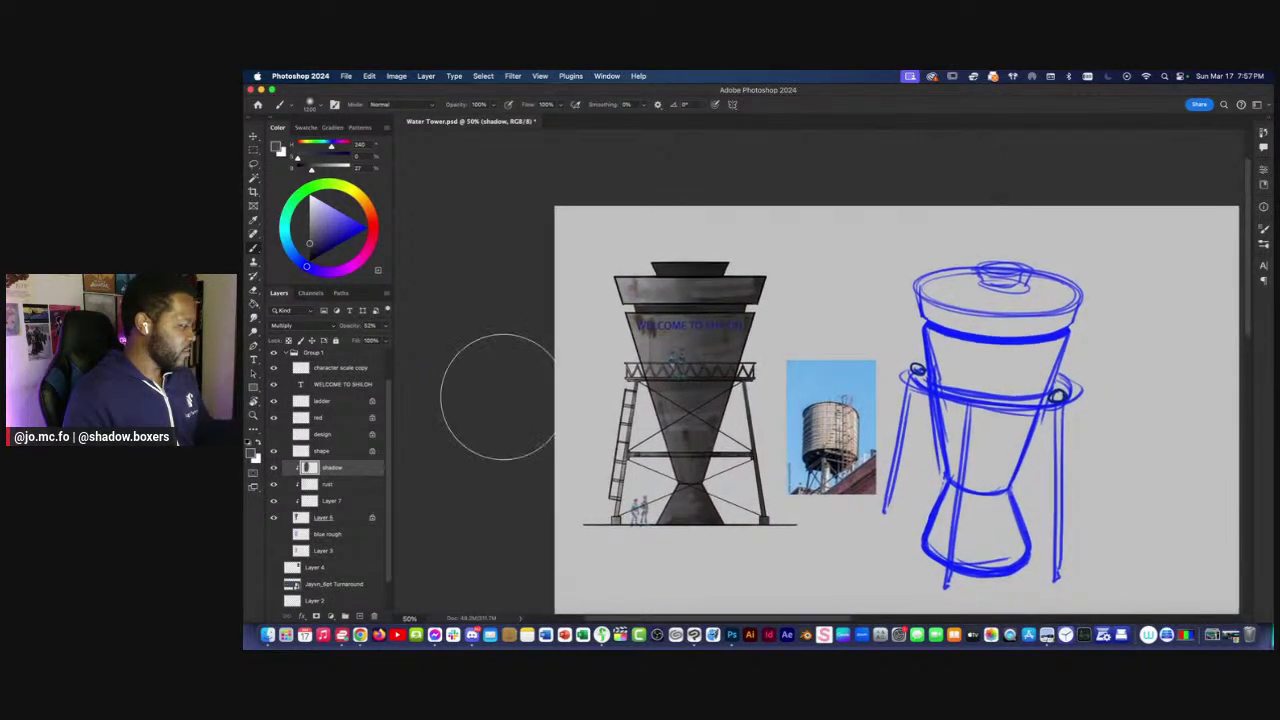
Change the color of the WELCOME TO SHILOH text on the tank to white.
{"action": "scroll", "coordinate": [327, 436], "scroll_direction": "up", "scroll_amount": 1}
{"action": "left_click", "coordinate": [335, 420]}
{"action": "left_click", "coordinate": [256, 358]}
{"action": "triple_click", "coordinate": [660, 338]}
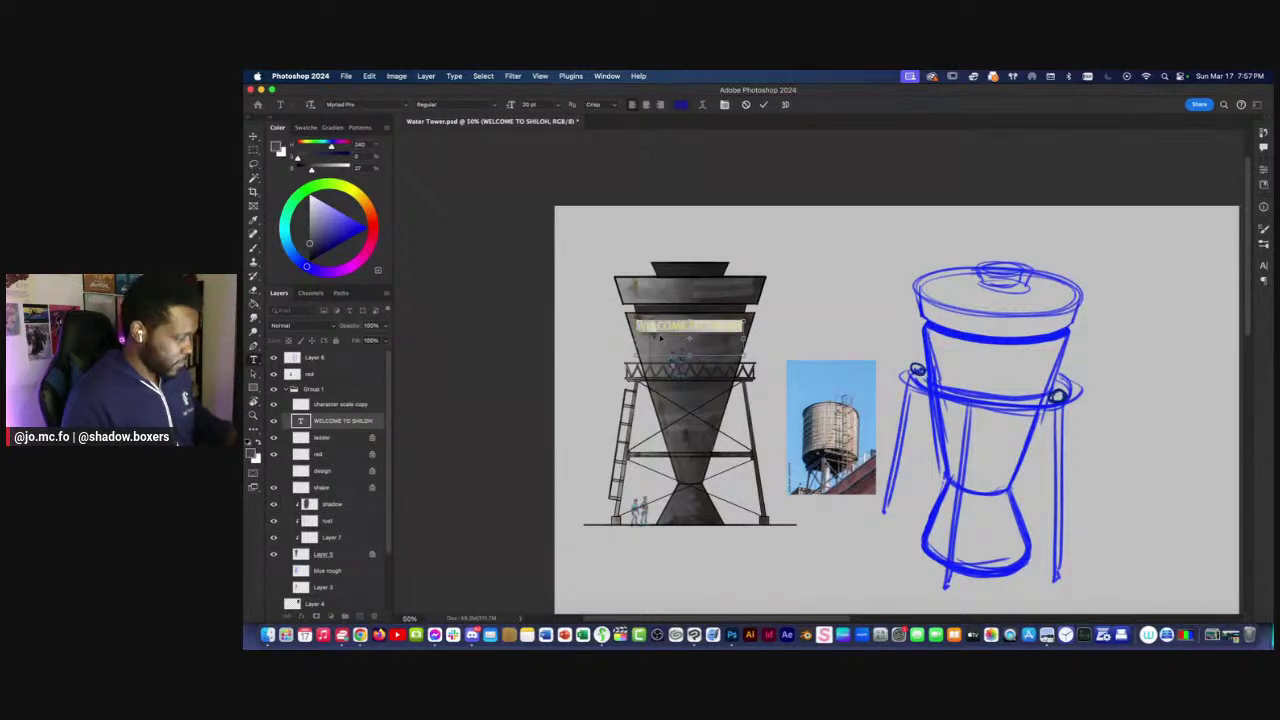
{"action": "left_click", "coordinate": [681, 105]}
{"action": "left_click_drag", "start_coordinate": [600, 430], "coordinate": [394, 283]}
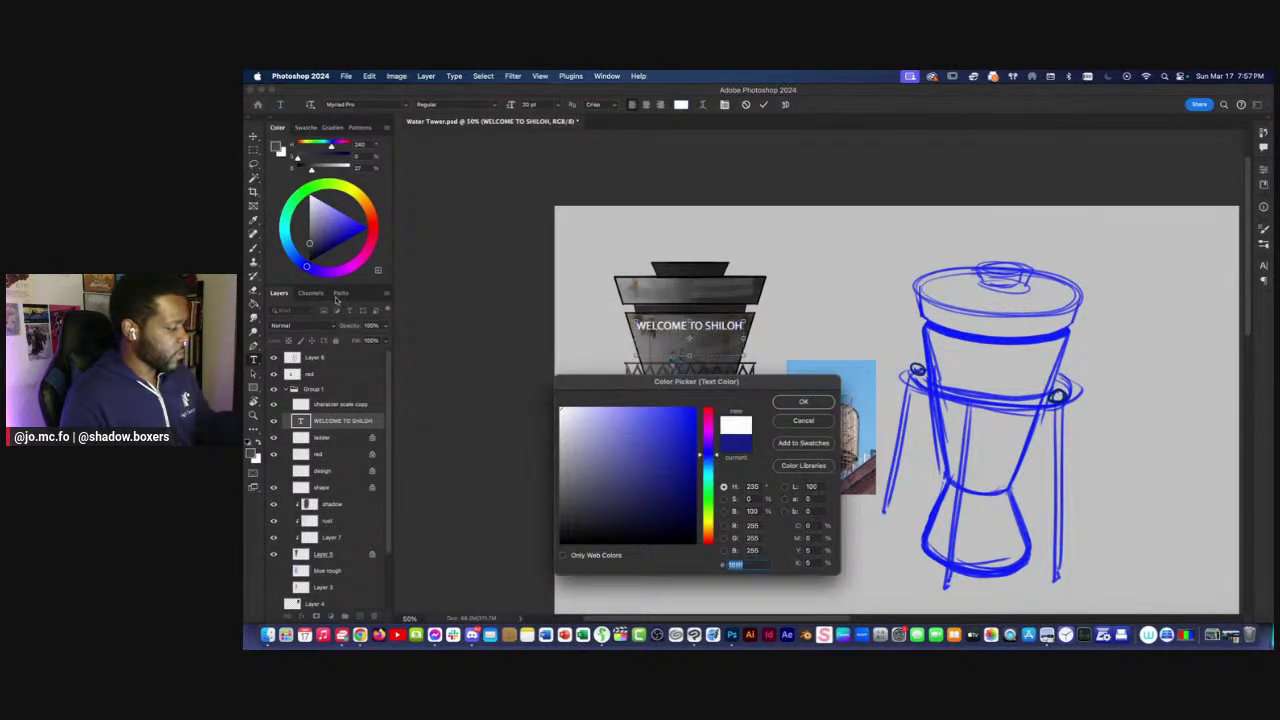
{"action": "key", "text": "Return"}
Move the WELCOME TO SHILOH lettering slightly lower on the tank and deselect it.
{"action": "left_click", "coordinate": [254, 137]}
{"action": "left_click", "coordinate": [513, 329]}
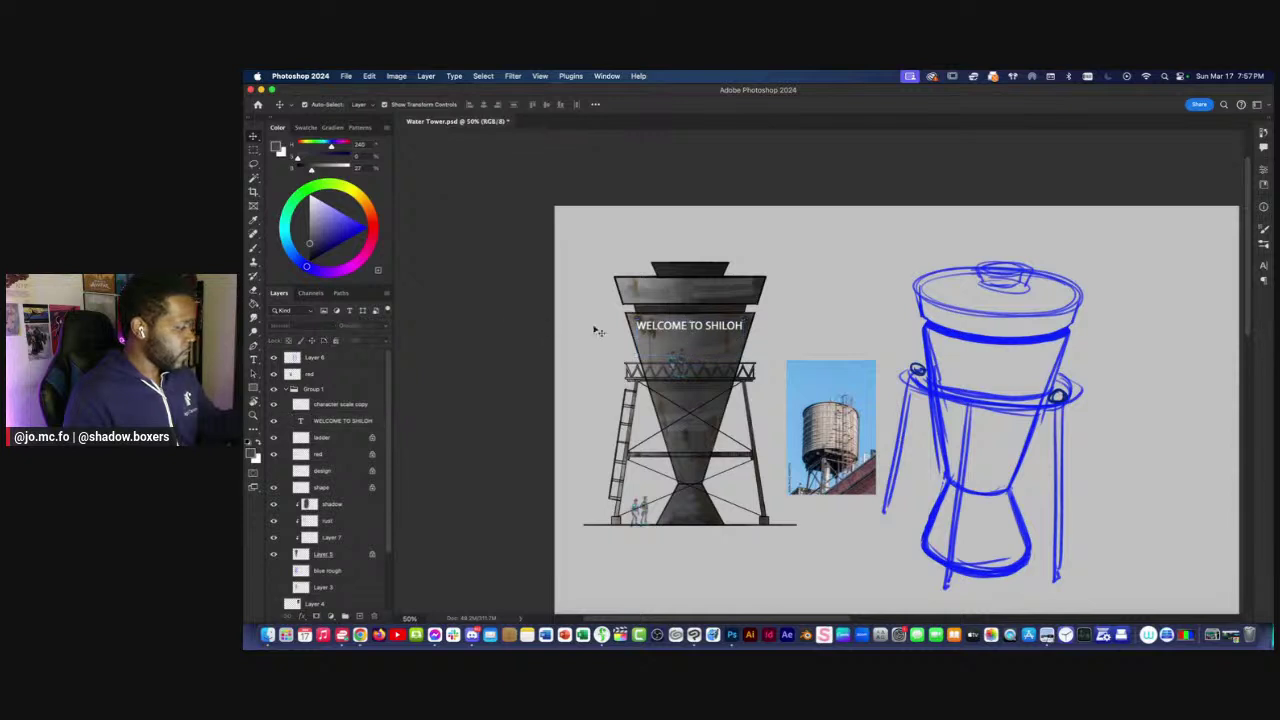
{"action": "left_click_drag", "start_coordinate": [656, 331], "coordinate": [656, 342]}
{"action": "left_click", "coordinate": [485, 420]}
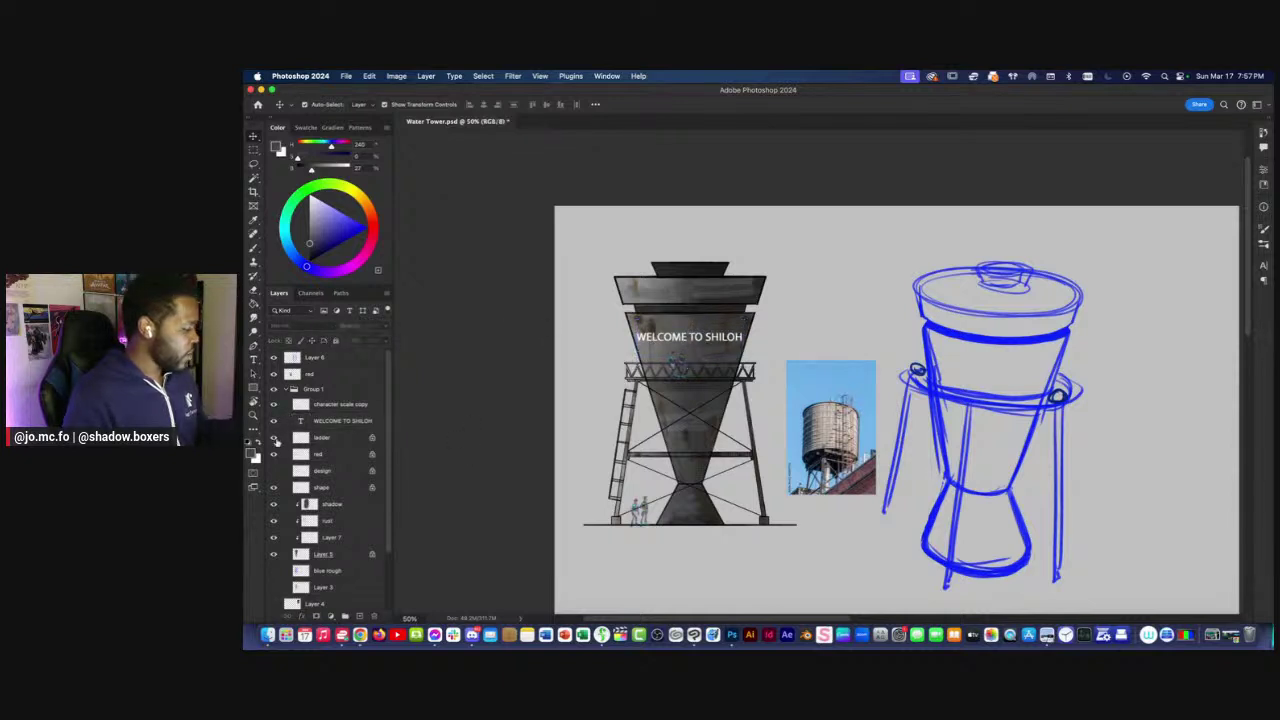
Show the design layer and use Hue/Saturation to desaturate and lighten its blue pattern into a soft gray.
{"action": "left_click", "coordinate": [273, 470]}
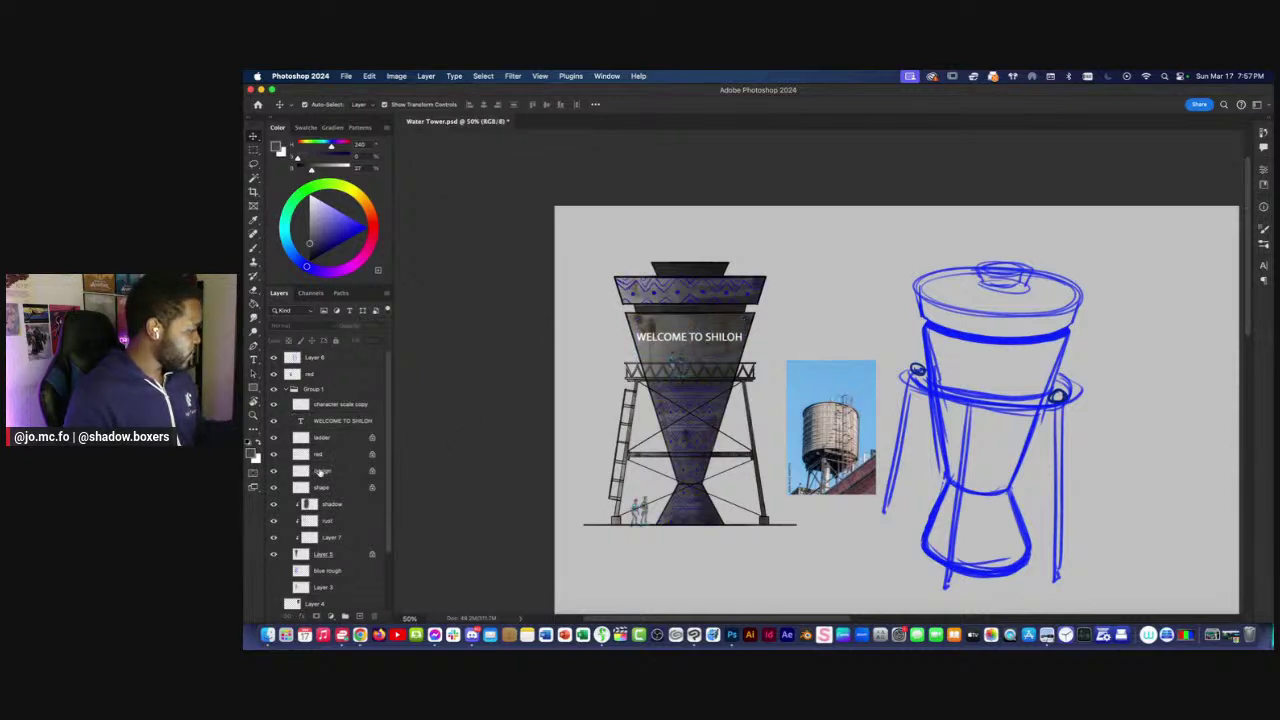
{"action": "left_click", "coordinate": [320, 470]}
{"action": "key", "text": "ctrl+u"}
{"action": "left_click_drag", "start_coordinate": [498, 316], "coordinate": [657, 380]}
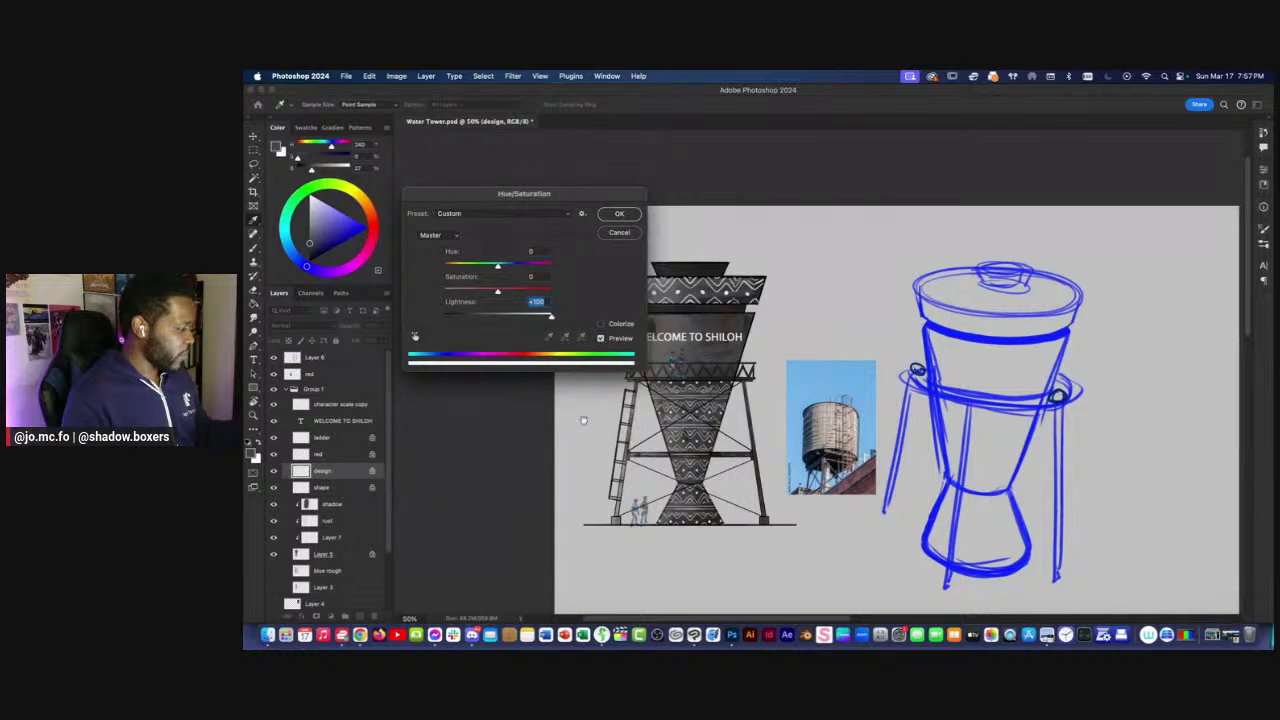
{"action": "left_click_drag", "start_coordinate": [569, 414], "coordinate": [708, 469]}
{"action": "left_click_drag", "start_coordinate": [550, 316], "coordinate": [457, 291]}
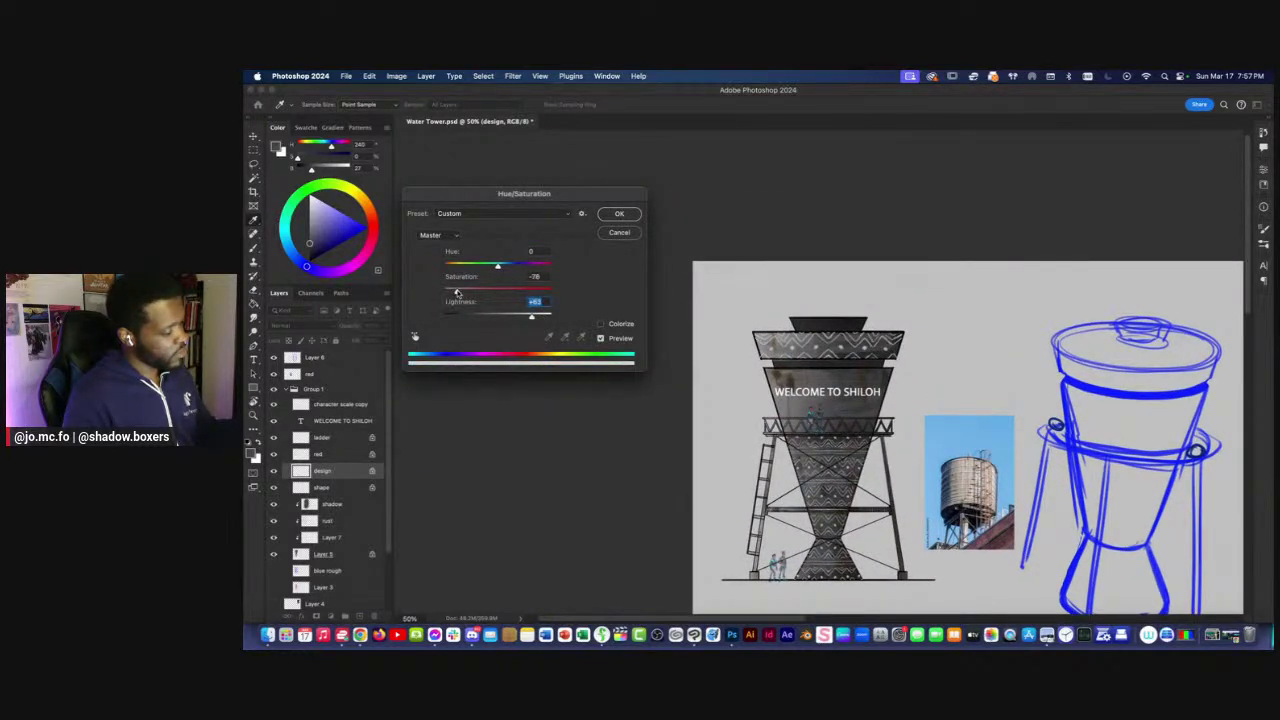
{"action": "left_click_drag", "start_coordinate": [532, 318], "coordinate": [524, 317]}
{"action": "left_click_drag", "start_coordinate": [457, 291], "coordinate": [464, 292]}
{"action": "key", "text": "Return"}
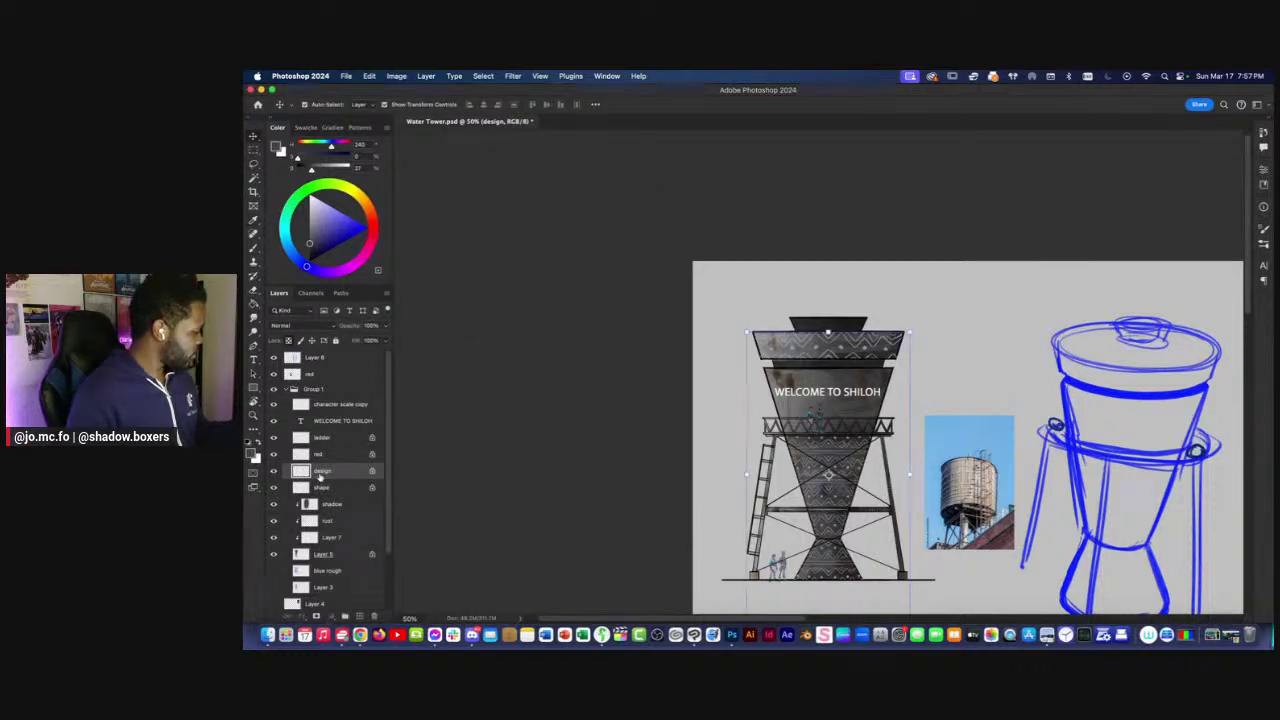
Move the design layer below the shape layer and save the document.
{"action": "left_click_drag", "start_coordinate": [317, 482], "coordinate": [325, 494]}
{"action": "left_click", "coordinate": [525, 503]}
{"action": "key", "text": "super+plus"}
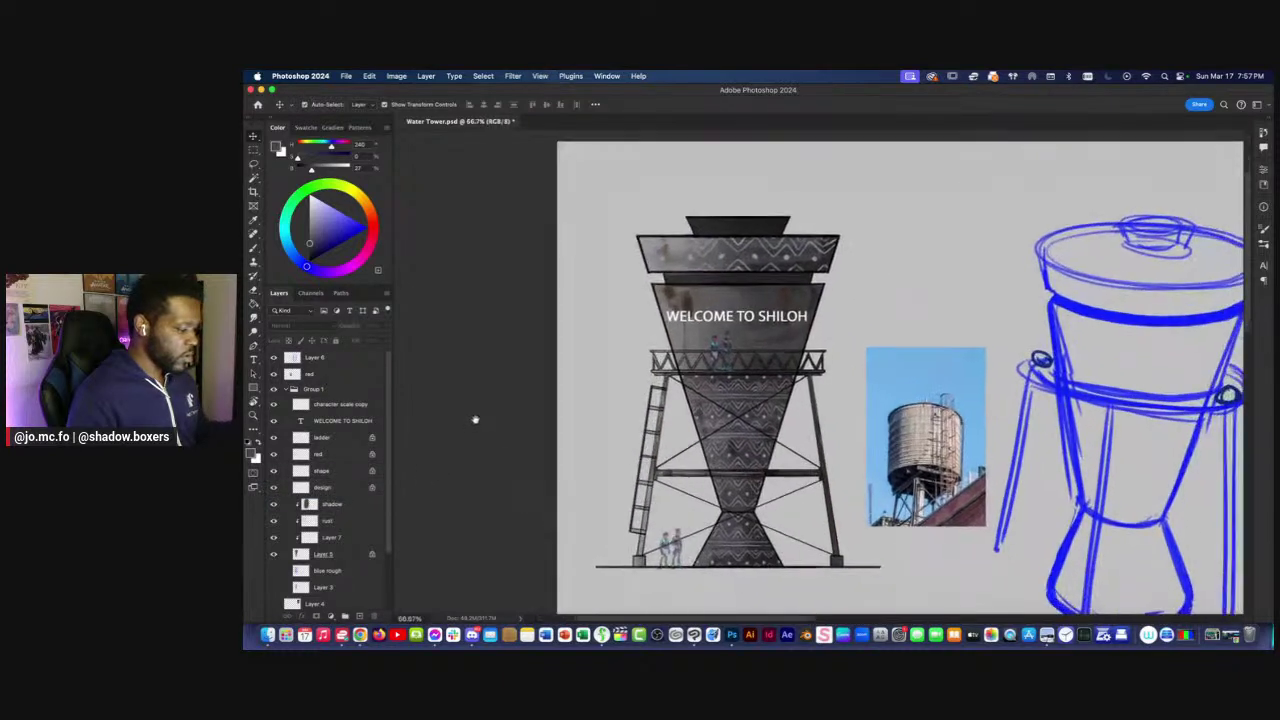
{"action": "key", "text": "super+s"}
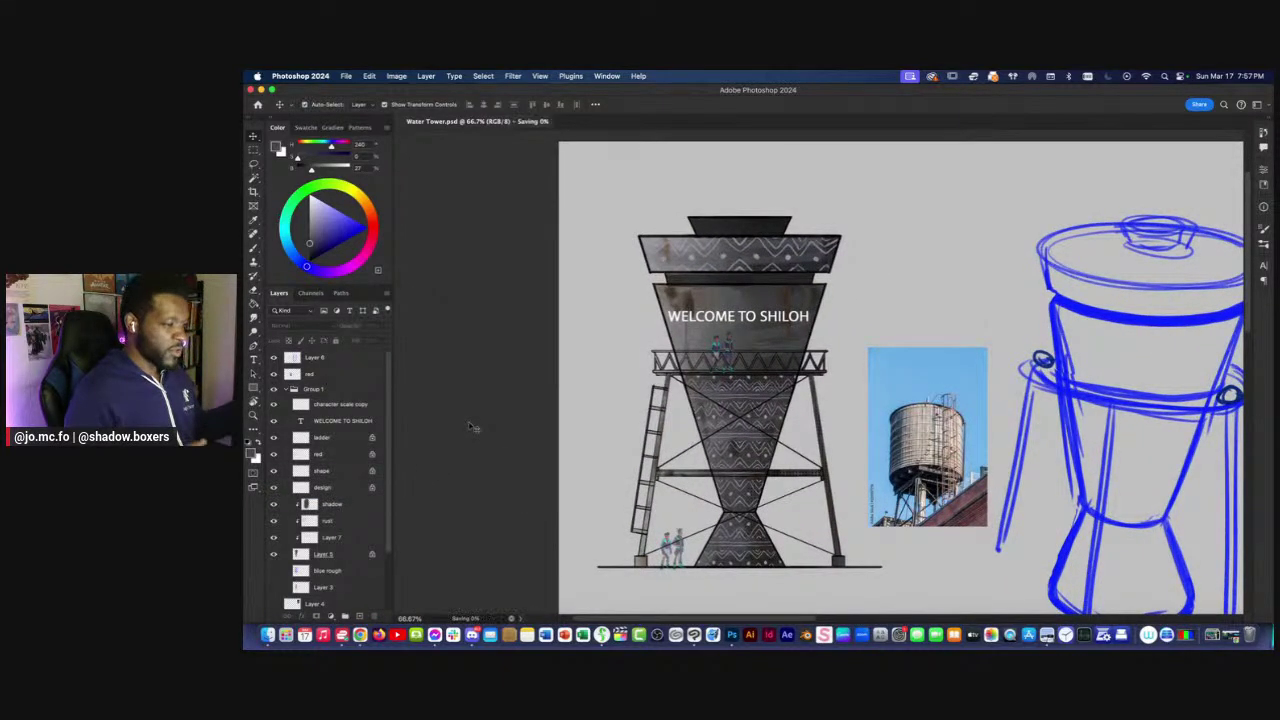
Collapse Group 1, hide it and the two layers above it, and show Layer 1 with the thumbnail sketches.
{"action": "scroll", "coordinate": [523, 450], "scroll_direction": "right", "scroll_amount": 1}
{"action": "scroll", "coordinate": [523, 450], "scroll_direction": "down", "scroll_amount": 1}
{"action": "scroll", "coordinate": [523, 450], "scroll_direction": "right", "scroll_amount": 1}
{"action": "key", "text": "super+minus"}
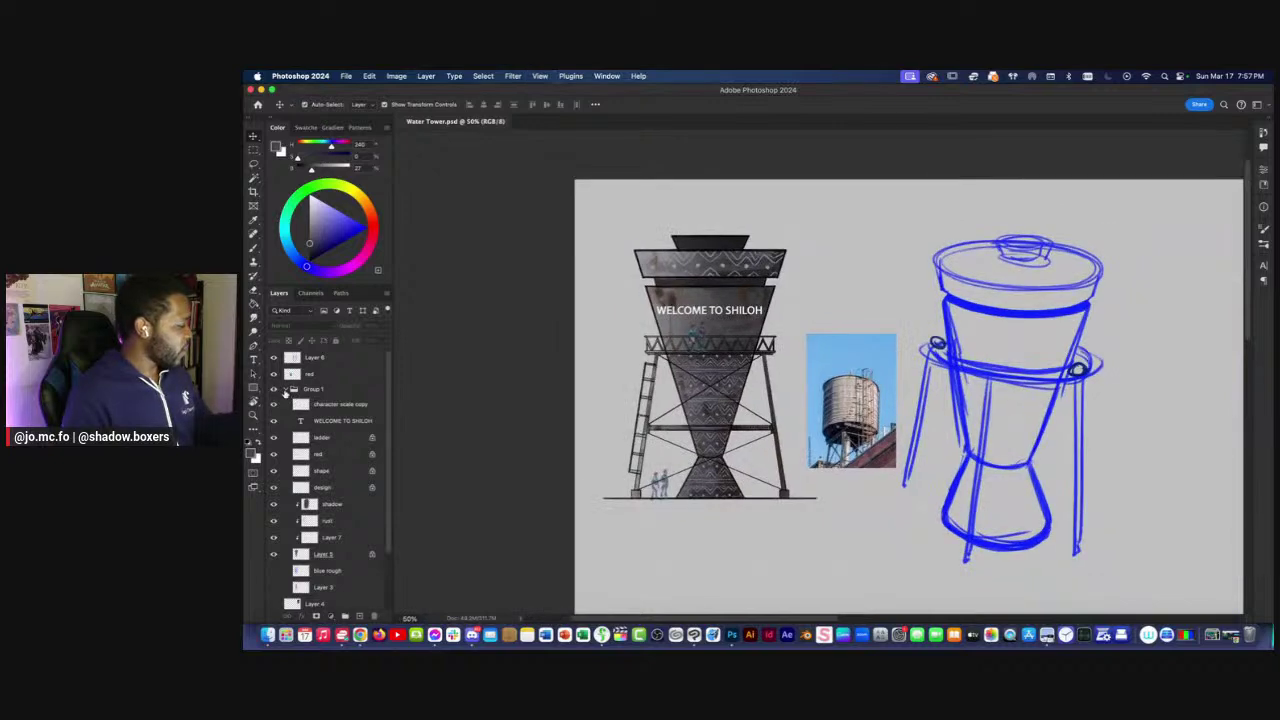
{"action": "left_click", "coordinate": [286, 390]}
{"action": "left_click_drag", "start_coordinate": [273, 358], "coordinate": [273, 390]}
{"action": "left_click", "coordinate": [273, 454]}
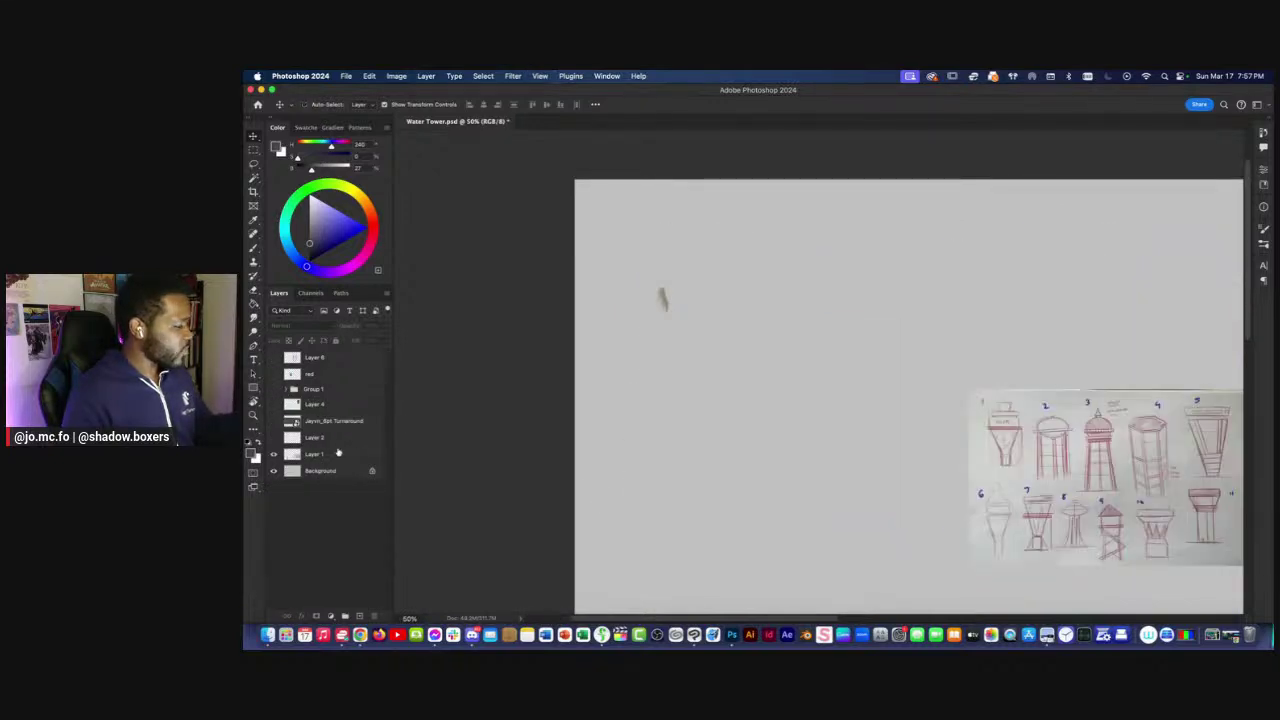
Examine the numbered water tower thumbnails up close and show the red selection circles on Layer 2.
{"action": "key", "text": "super+minus"}
{"action": "scroll", "coordinate": [491, 471], "scroll_direction": "right", "scroll_amount": 1}
{"action": "key", "text": "super+plus"}
{"action": "key", "text": "super+plus"}
{"action": "left_click_drag", "start_coordinate": [701, 506], "coordinate": [406, 329]}
{"action": "key", "text": "super+plus"}
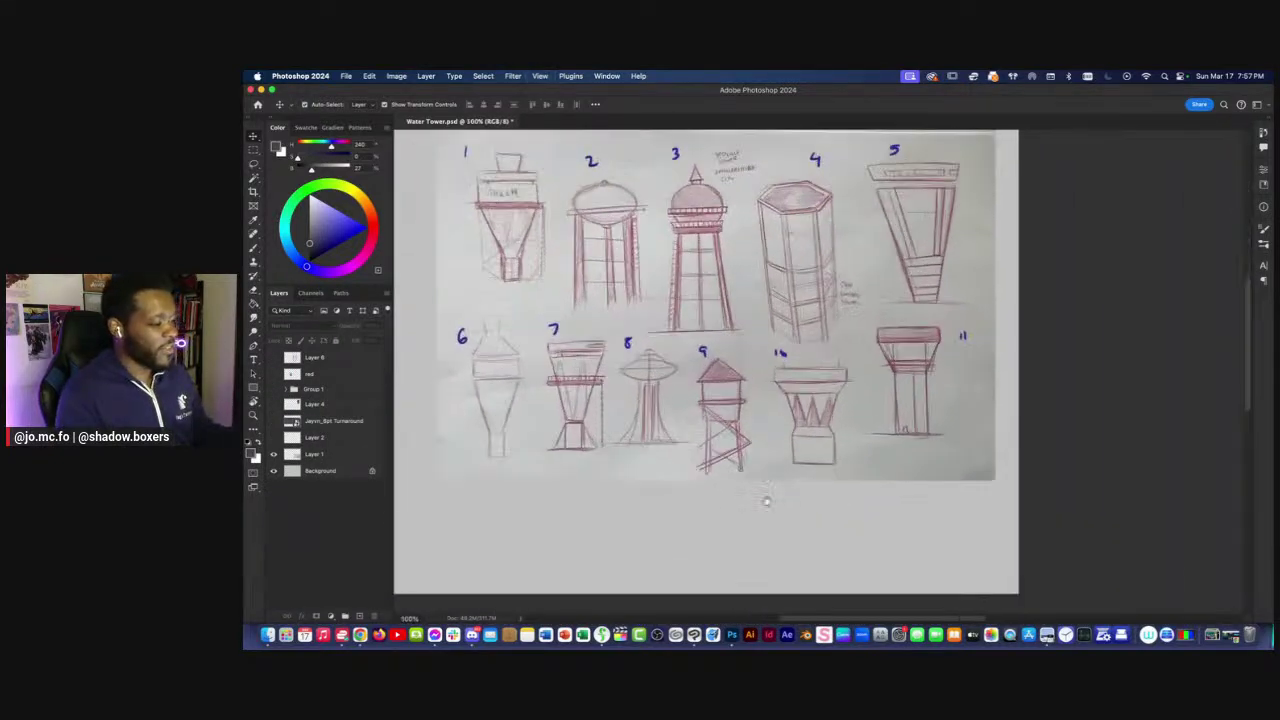
{"action": "left_click_drag", "start_coordinate": [777, 508], "coordinate": [857, 574]}
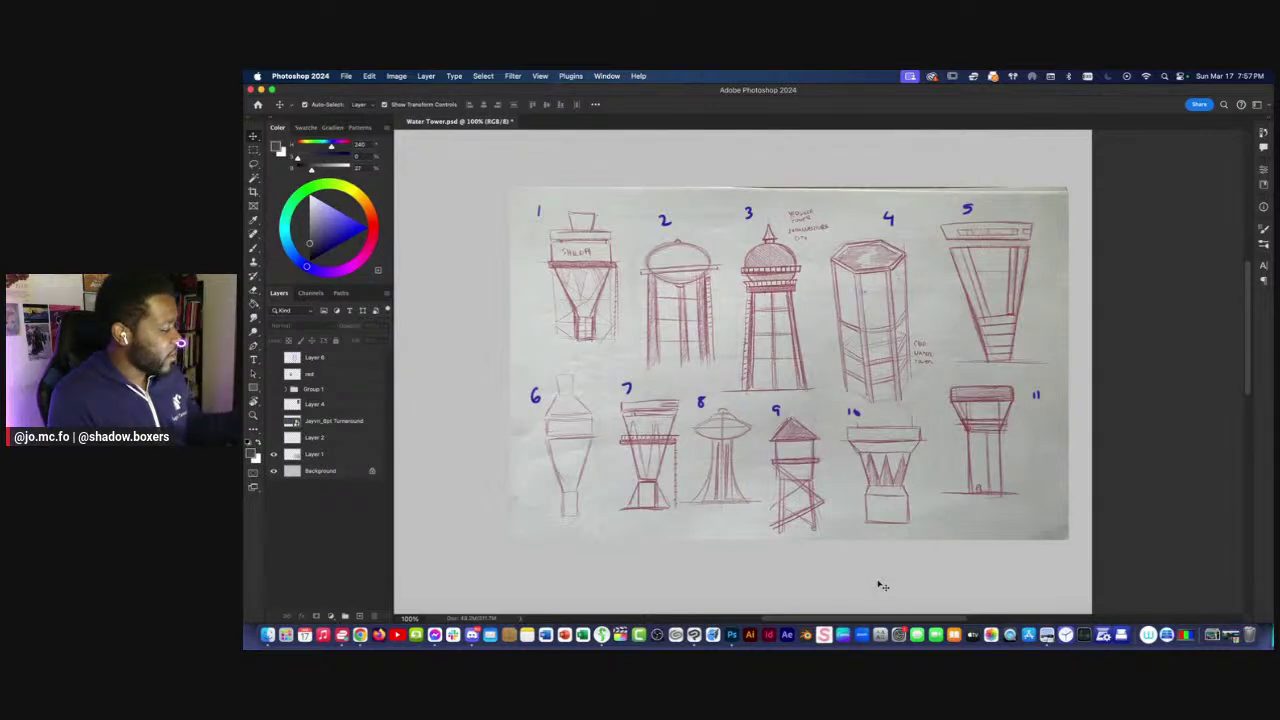
{"action": "left_click", "coordinate": [273, 437]}
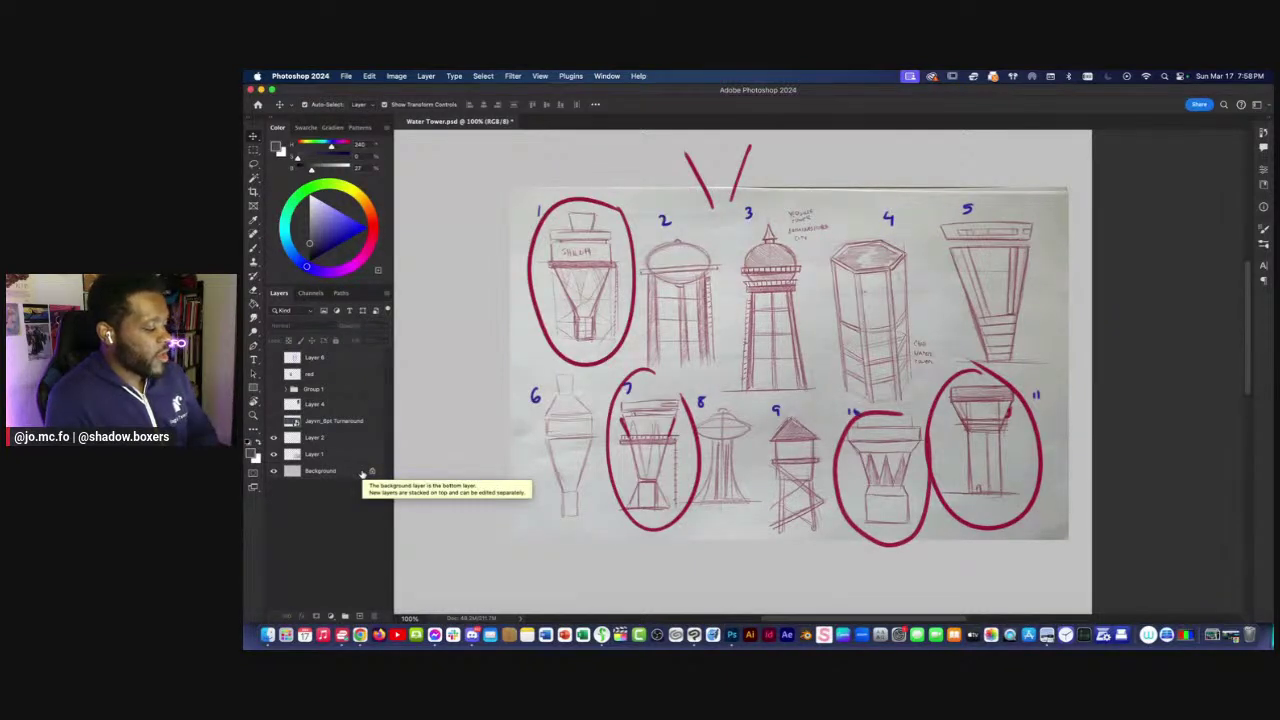
Show the character turnaround layer, examine the hooded portrait and pendant up close, and hide the layer again.
{"action": "left_click", "coordinate": [273, 421]}
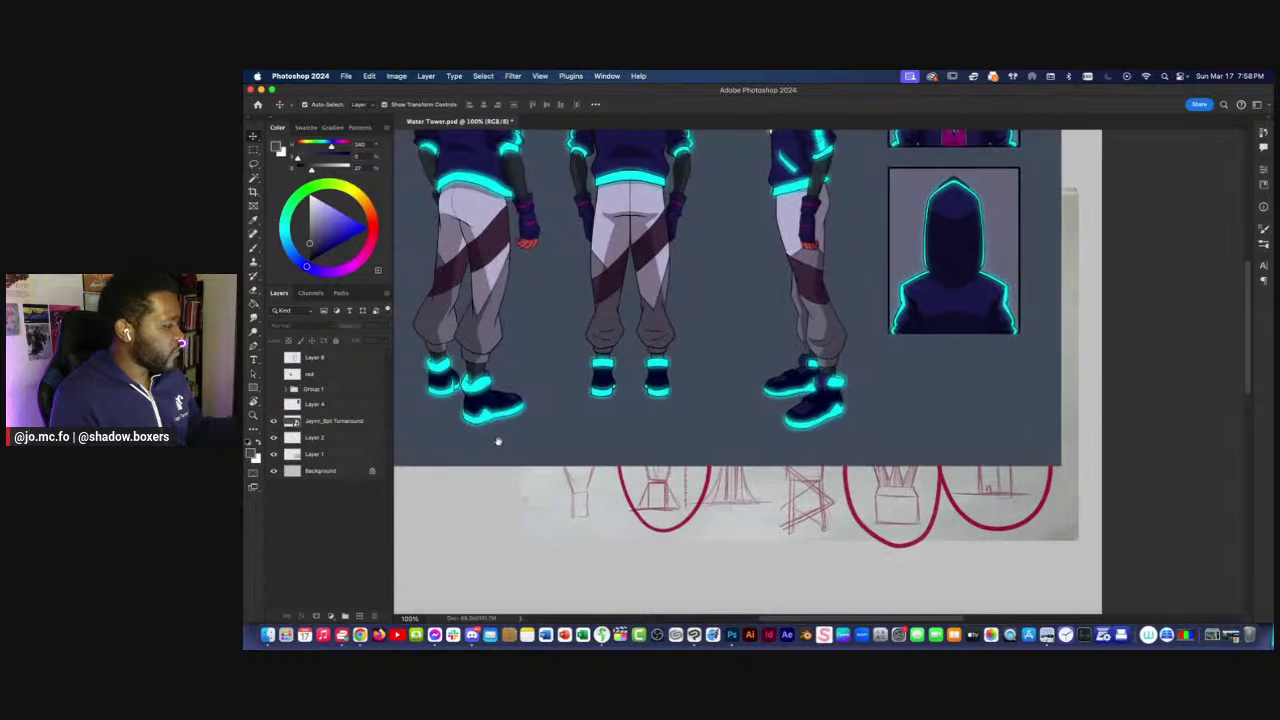
{"action": "key", "text": "super+plus"}
{"action": "key", "text": "super+plus"}
{"action": "left_click_drag", "start_coordinate": [715, 487], "coordinate": [560, 497]}
{"action": "key", "text": "super+plus"}
{"action": "left_click_drag", "start_coordinate": [1160, 440], "coordinate": [780, 428]}
{"action": "key", "text": "b"}
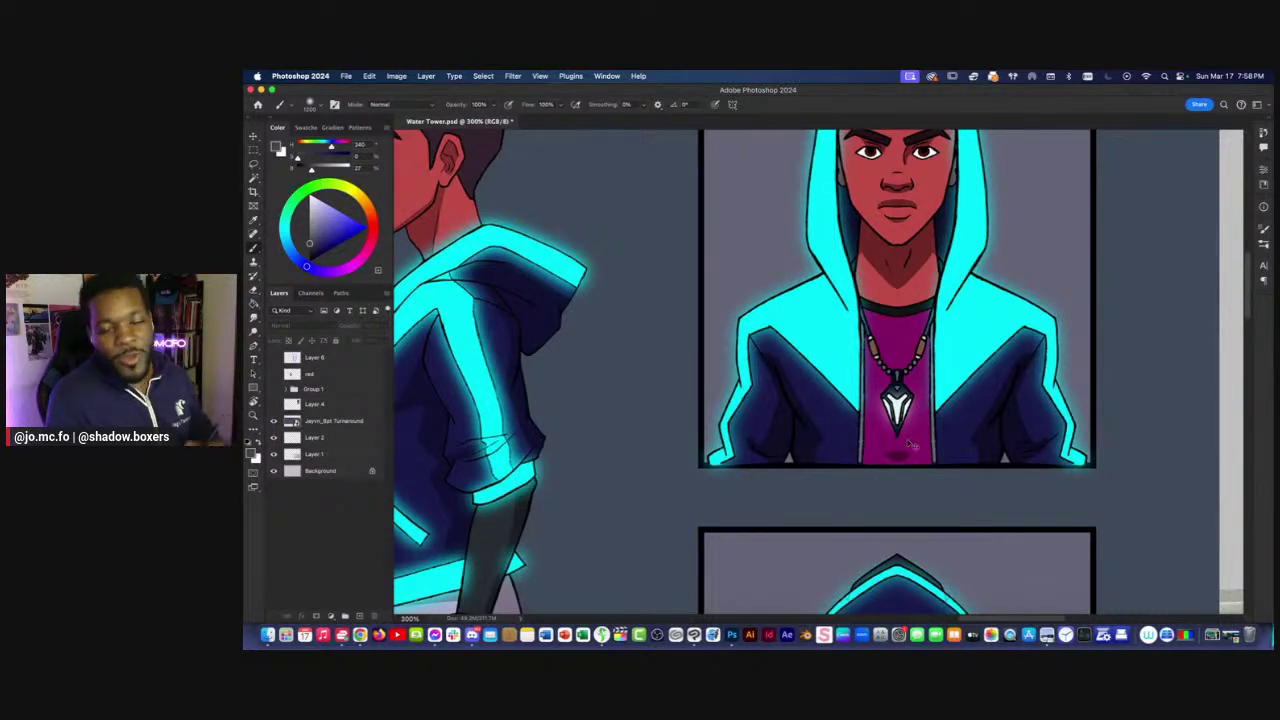
{"action": "key", "text": "super+minus"}
{"action": "key", "text": "super+minus"}
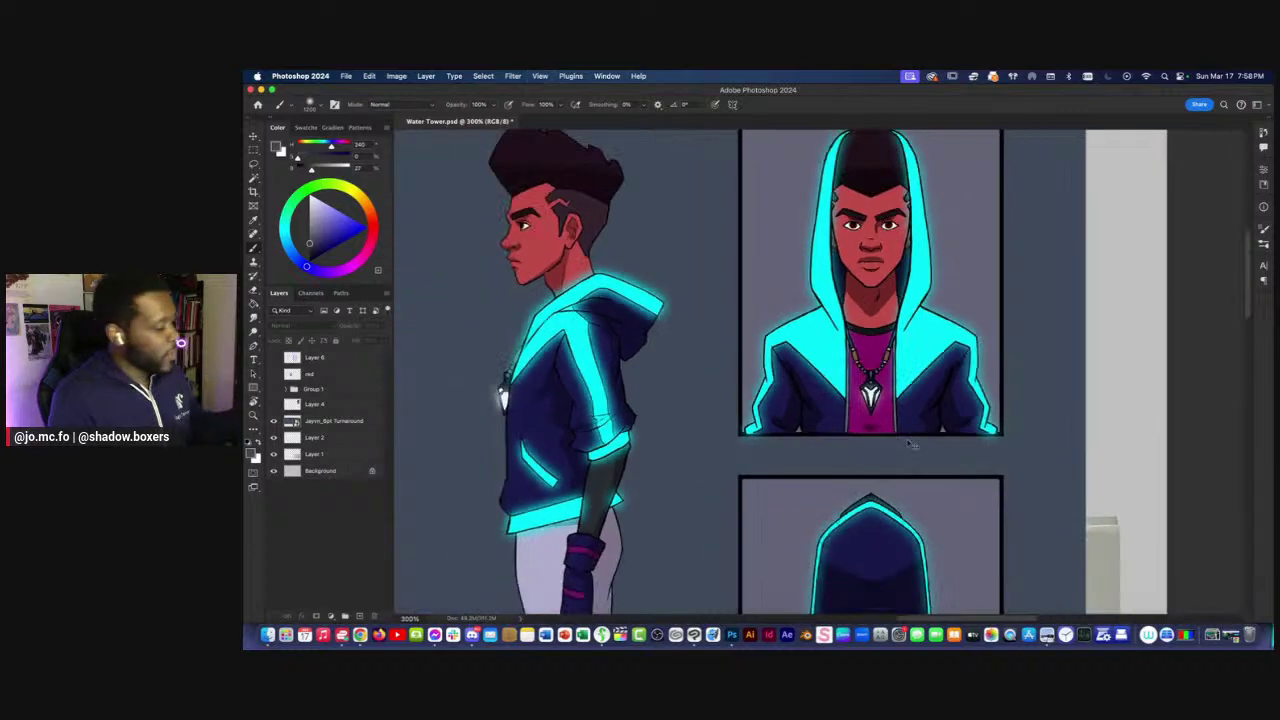
{"action": "scroll", "coordinate": [422, 441], "scroll_direction": "down", "scroll_amount": 3}
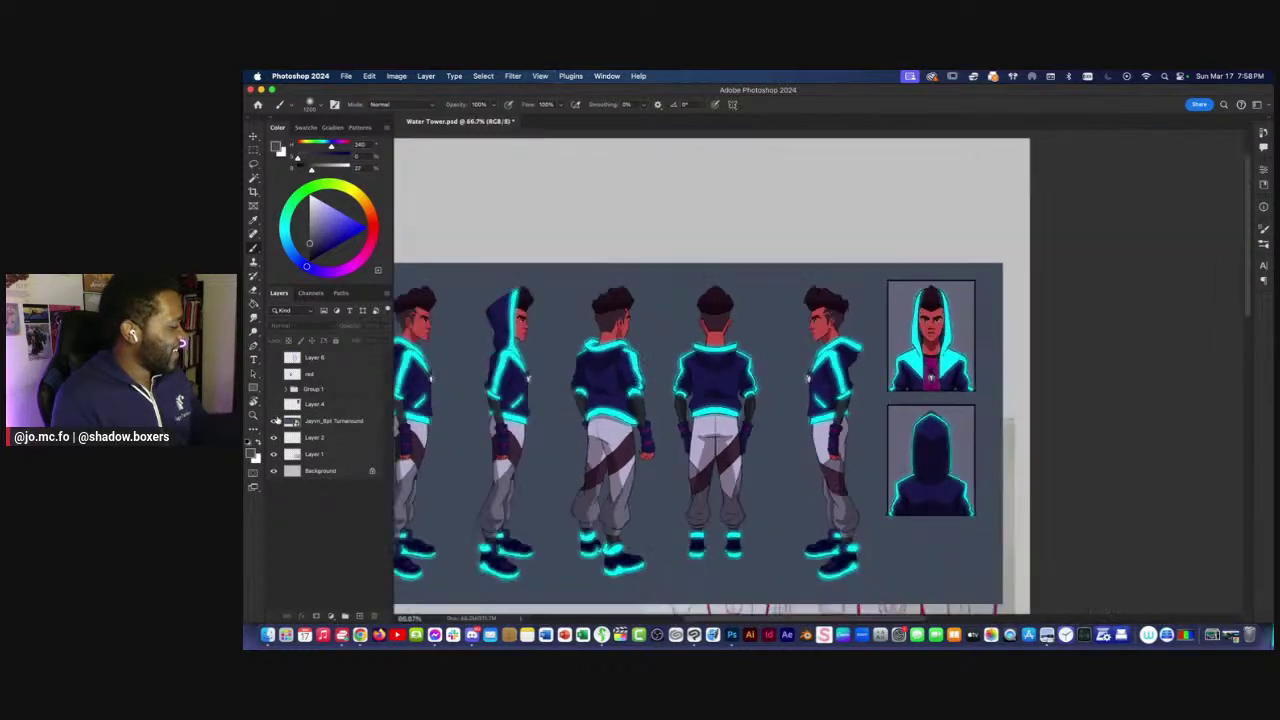
{"action": "left_click", "coordinate": [274, 421]}
{"action": "left_click_drag", "start_coordinate": [444, 455], "coordinate": [637, 462]}
{"action": "key", "text": "super+minus"}
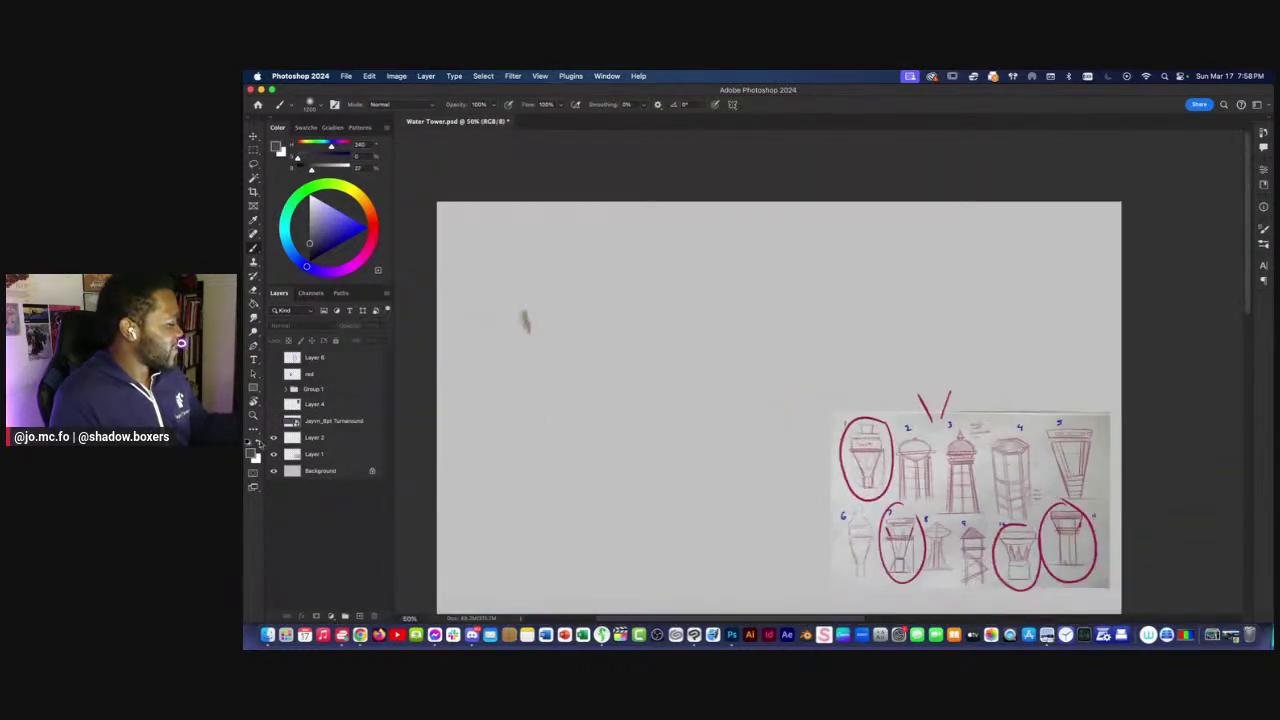
Hide Layer 2, show and expand Group 1, and hide all the layers inside it.
{"action": "left_click", "coordinate": [274, 438]}
{"action": "left_click", "coordinate": [274, 389]}
{"action": "scroll", "coordinate": [560, 450], "scroll_direction": "up", "scroll_amount": 2}
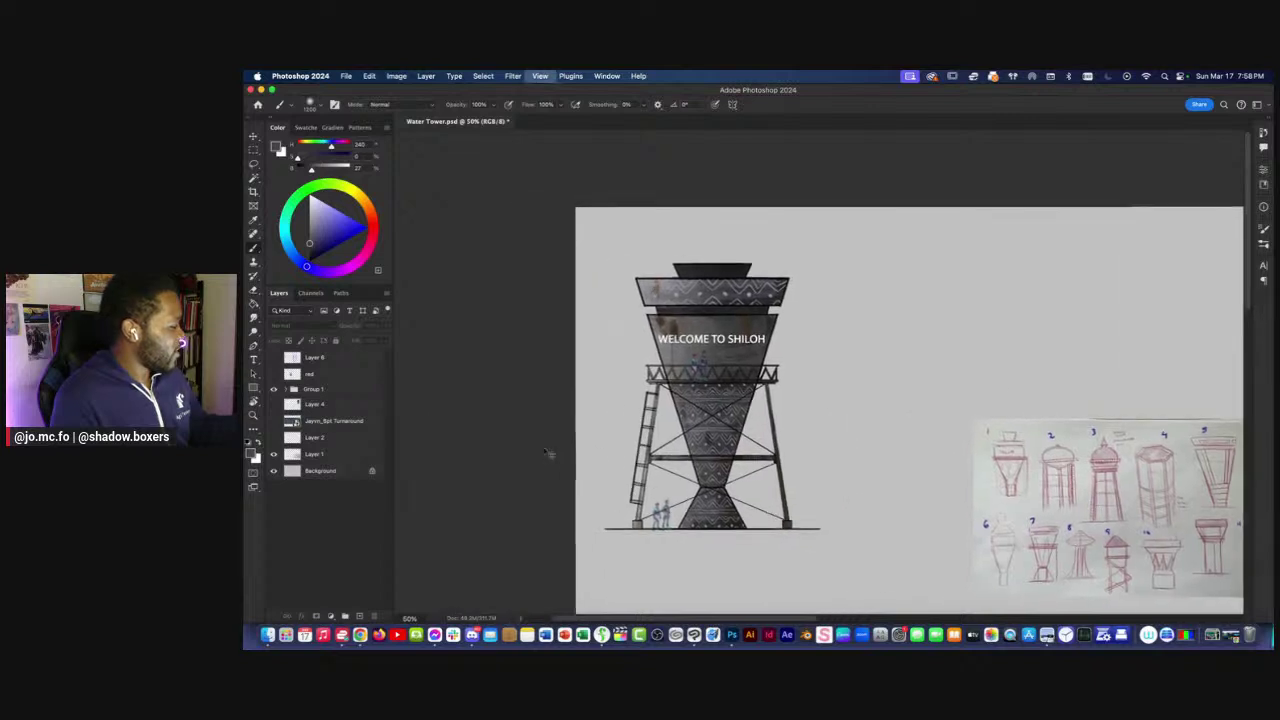
{"action": "left_click", "coordinate": [285, 390]}
{"action": "left_click_drag", "start_coordinate": [274, 410], "coordinate": [274, 560]}
Select the Background layer and paint over the stray brown mark with the sampled light gray.
{"action": "scroll", "coordinate": [297, 412], "scroll_direction": "down", "scroll_amount": 1}
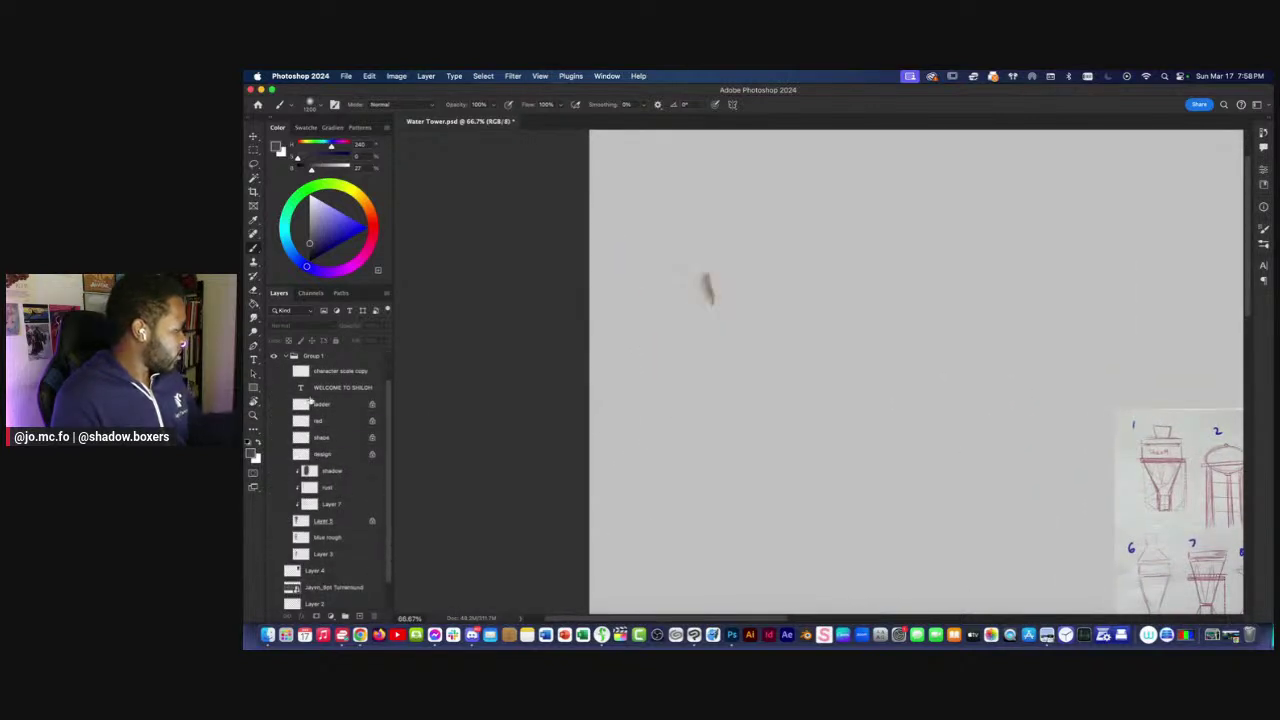
{"action": "scroll", "coordinate": [387, 434], "scroll_direction": "up", "scroll_amount": 2}
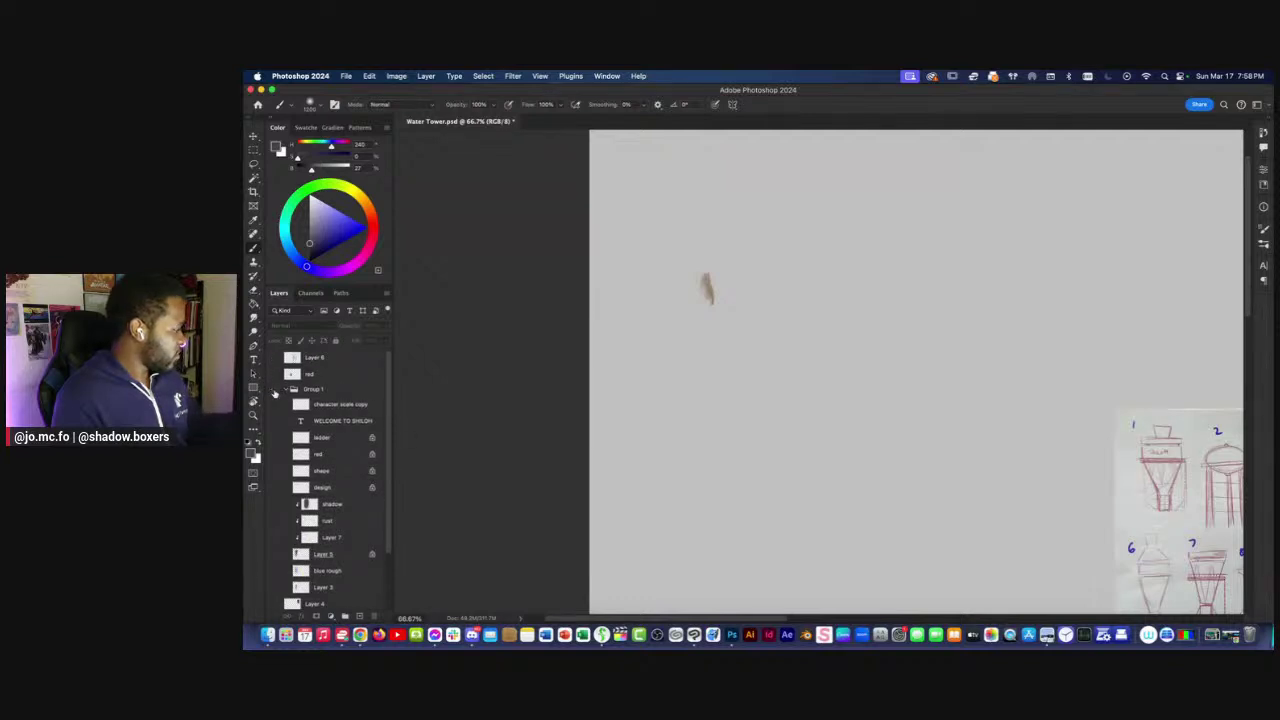
{"action": "scroll", "coordinate": [388, 450], "scroll_direction": "down", "scroll_amount": 4}
{"action": "left_click", "coordinate": [311, 600]}
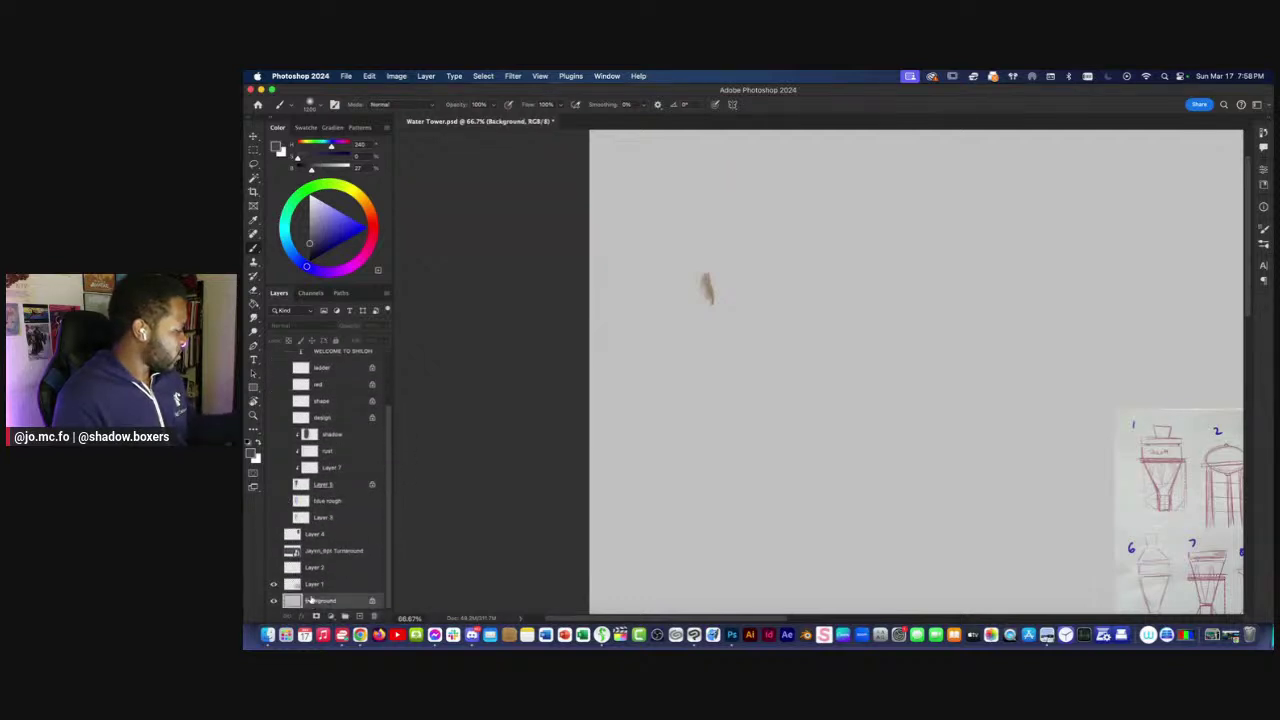
{"action": "left_click", "coordinate": [678, 490], "text": "alt"}
{"action": "left_click_drag", "start_coordinate": [730, 340], "coordinate": [676, 490]}
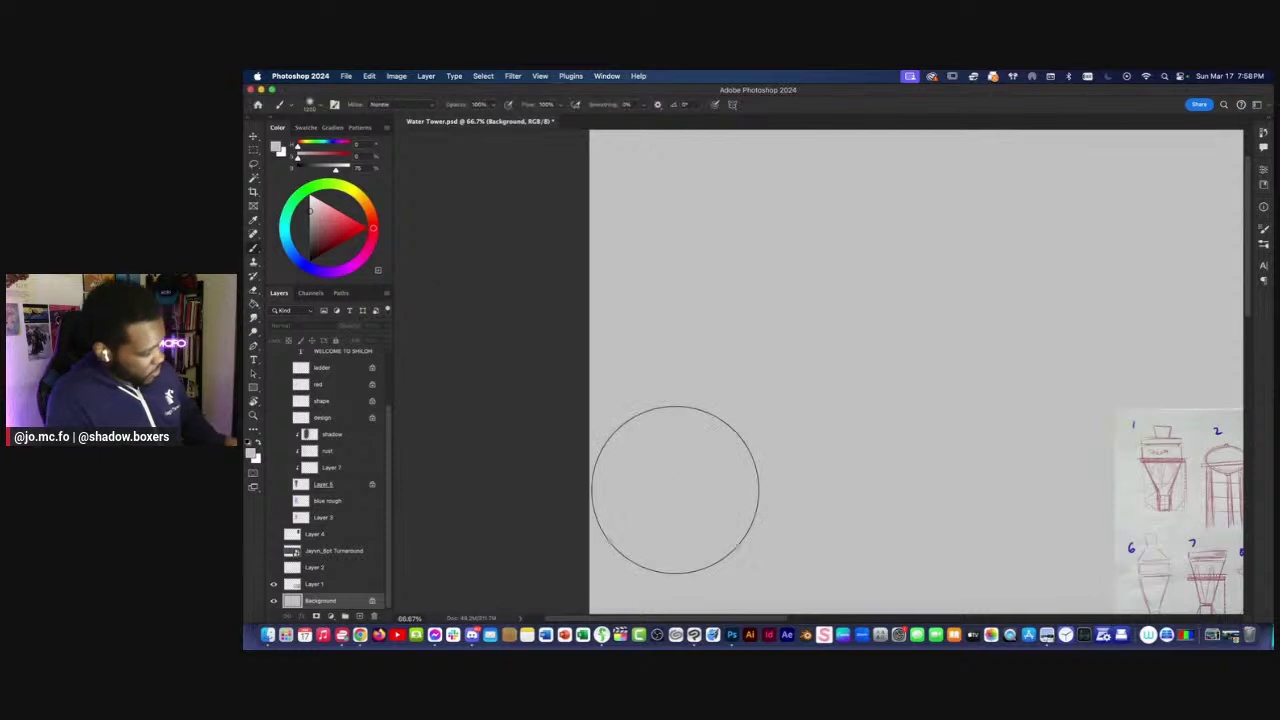
Show the red SHILOH tower sketch on Layer 3 and raise its opacity to 100%.
{"action": "left_click", "coordinate": [274, 518]}
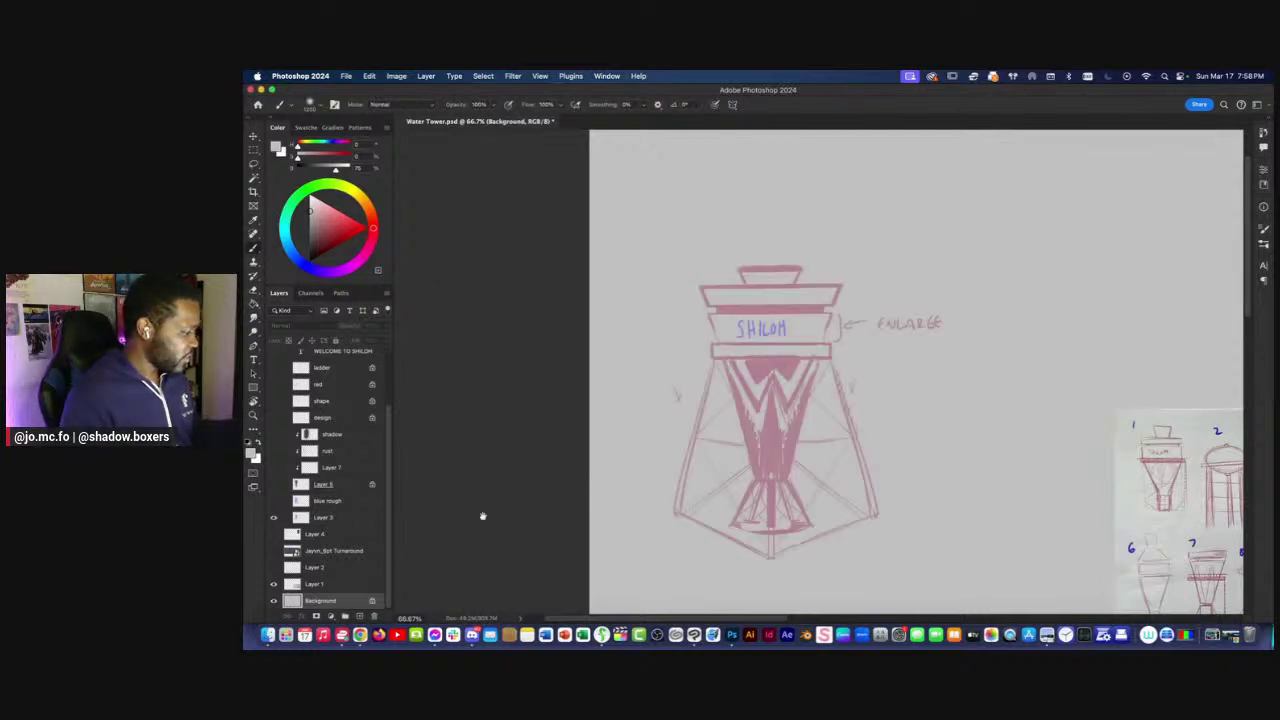
{"action": "scroll", "coordinate": [465, 495], "scroll_direction": "down", "scroll_amount": 2}
{"action": "left_click", "coordinate": [315, 517]}
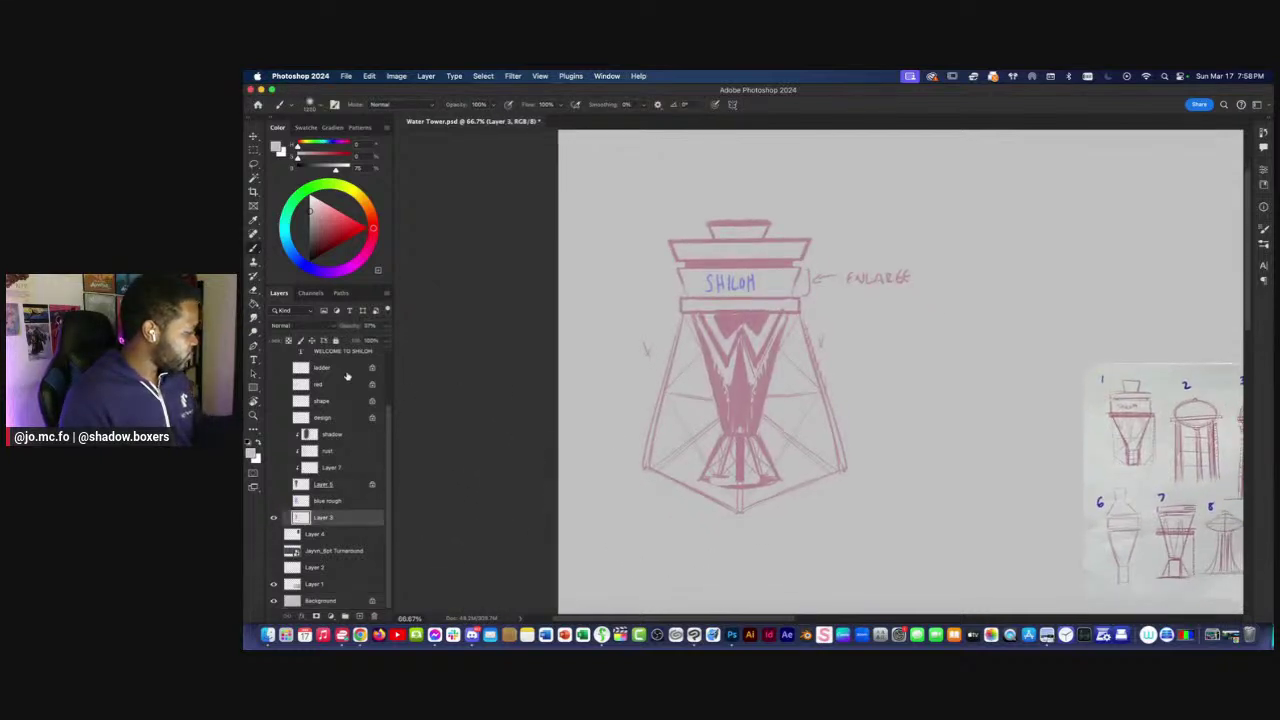
{"action": "left_click_drag", "start_coordinate": [352, 327], "coordinate": [460, 414]}
{"action": "scroll", "coordinate": [460, 414], "scroll_direction": "up", "scroll_amount": 2}
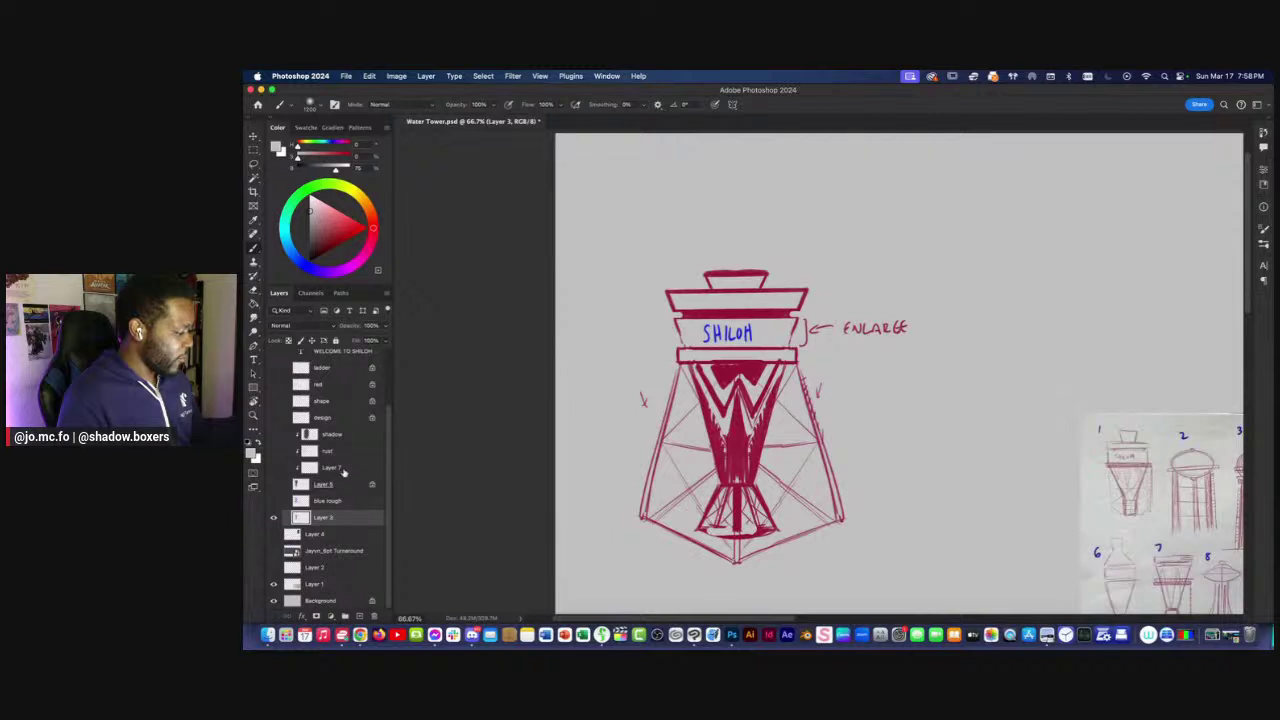
{"action": "scroll", "coordinate": [434, 457], "scroll_direction": "right", "scroll_amount": 3}
{"action": "scroll", "coordinate": [434, 457], "scroll_direction": "down", "scroll_amount": 2}
{"action": "scroll", "coordinate": [610, 445], "scroll_direction": "left", "scroll_amount": 3}
{"action": "scroll", "coordinate": [610, 445], "scroll_direction": "up", "scroll_amount": 2}
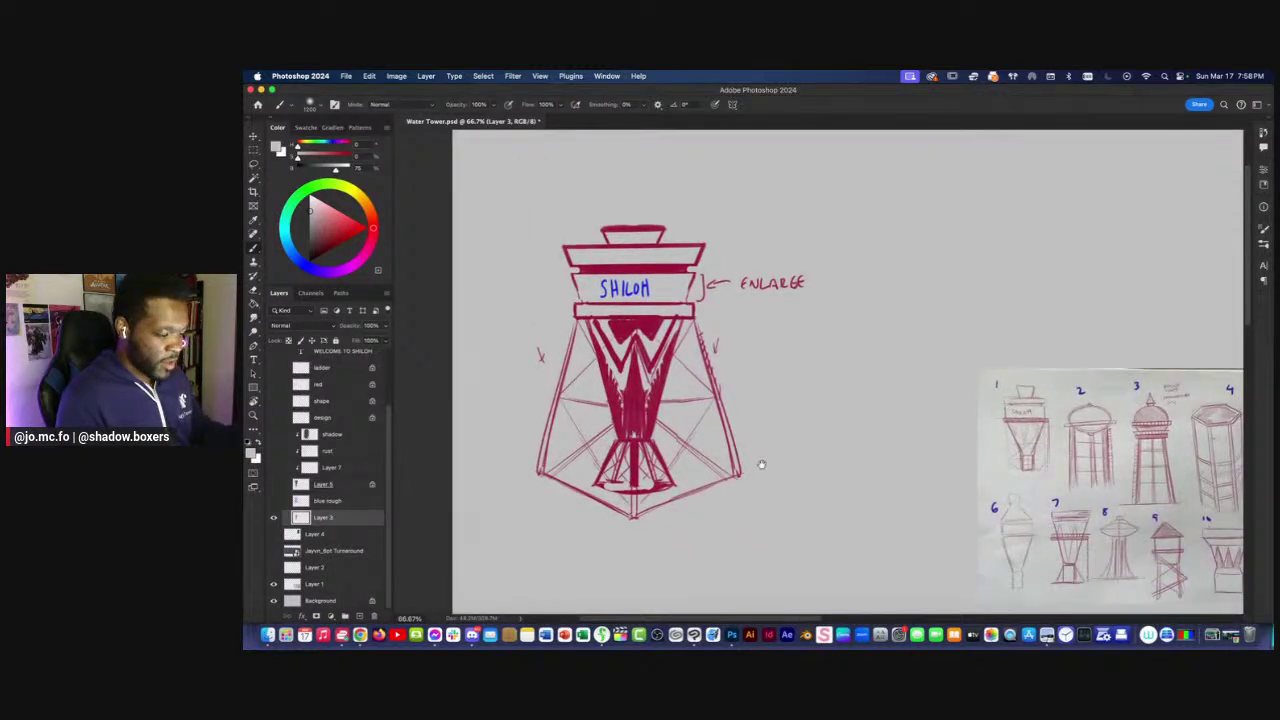
Hide Layer 3, show the blue rough layer, and briefly compare it with the gray tower shading.
{"action": "left_click", "coordinate": [273, 500]}
{"action": "left_click", "coordinate": [274, 517]}
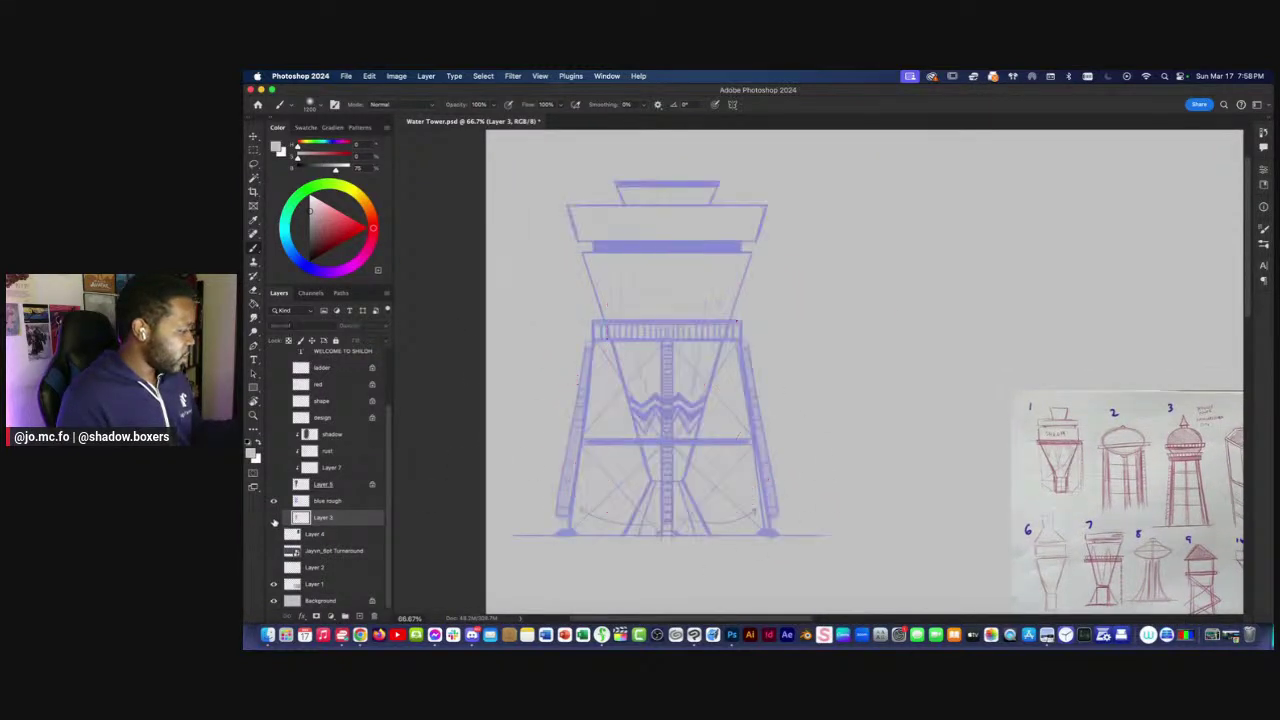
{"action": "left_click", "coordinate": [273, 500]}
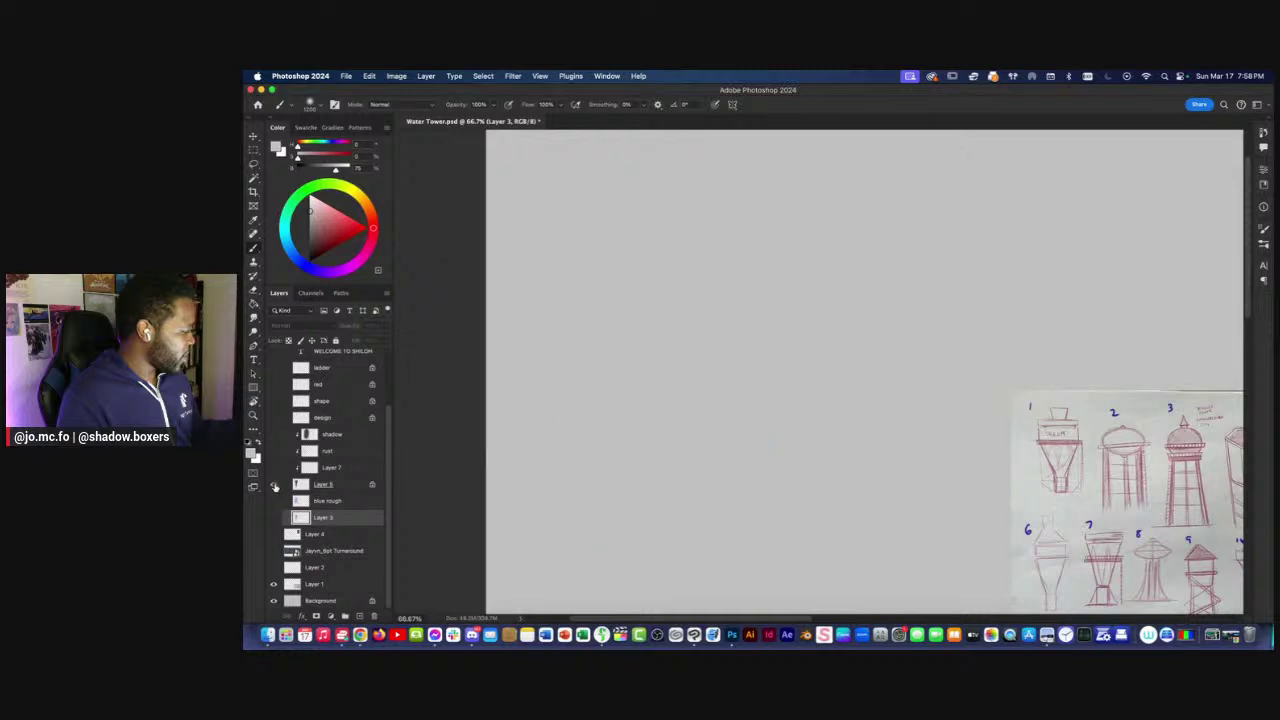
{"action": "left_click", "coordinate": [274, 484]}
{"action": "left_click", "coordinate": [273, 500]}
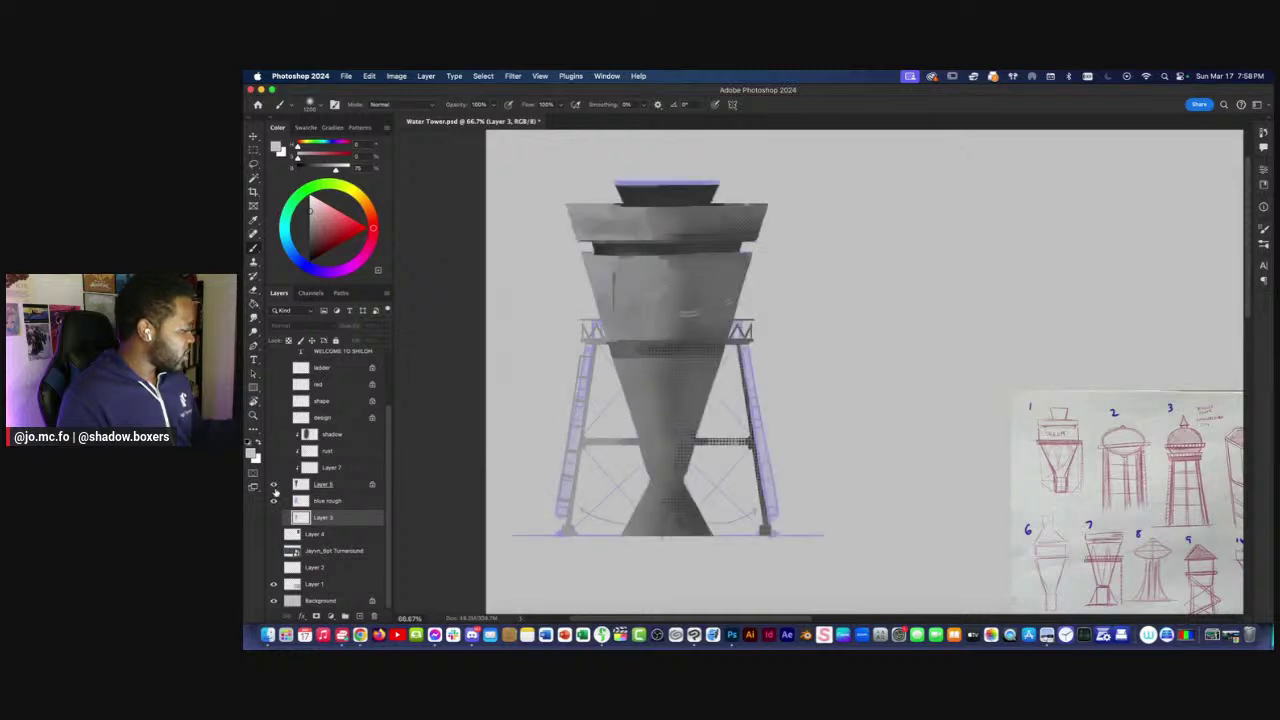
{"action": "left_click", "coordinate": [274, 484]}
Show the shape, red and ladder line-work layers over the blue rough.
{"action": "left_click", "coordinate": [274, 401]}
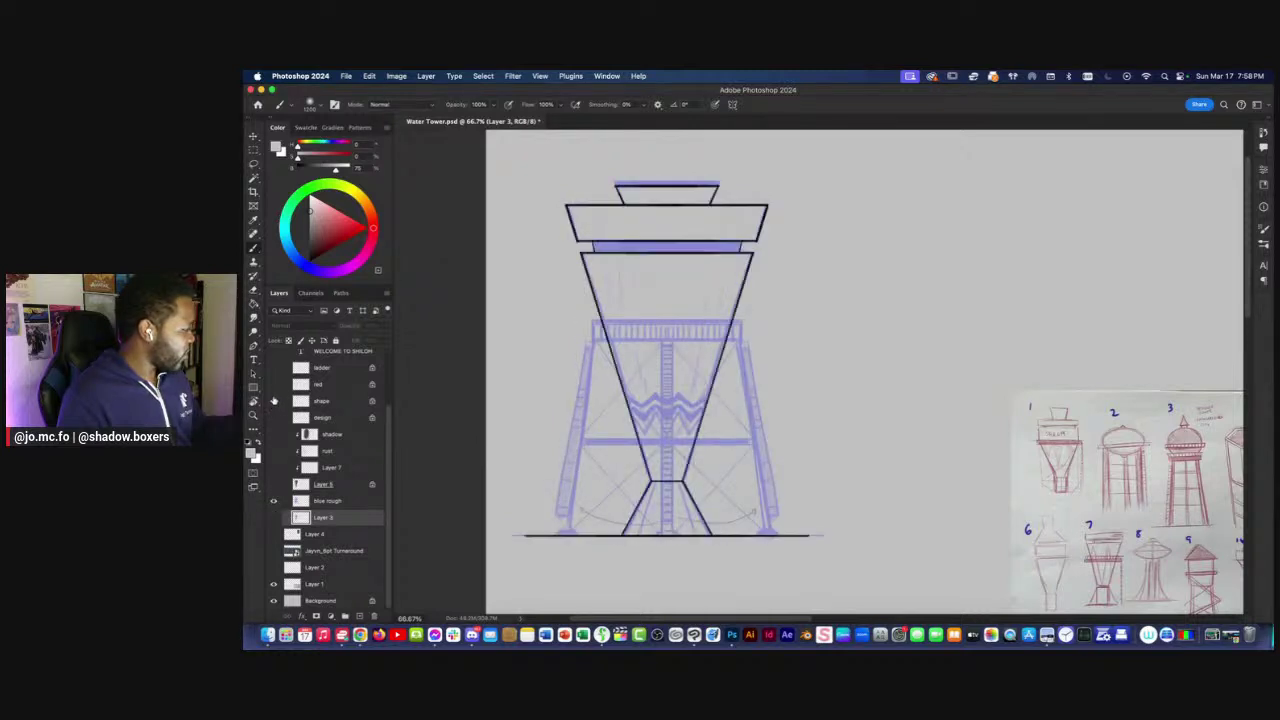
{"action": "left_click", "coordinate": [274, 385]}
{"action": "scroll", "coordinate": [272, 390], "scroll_direction": "up", "scroll_amount": 1}
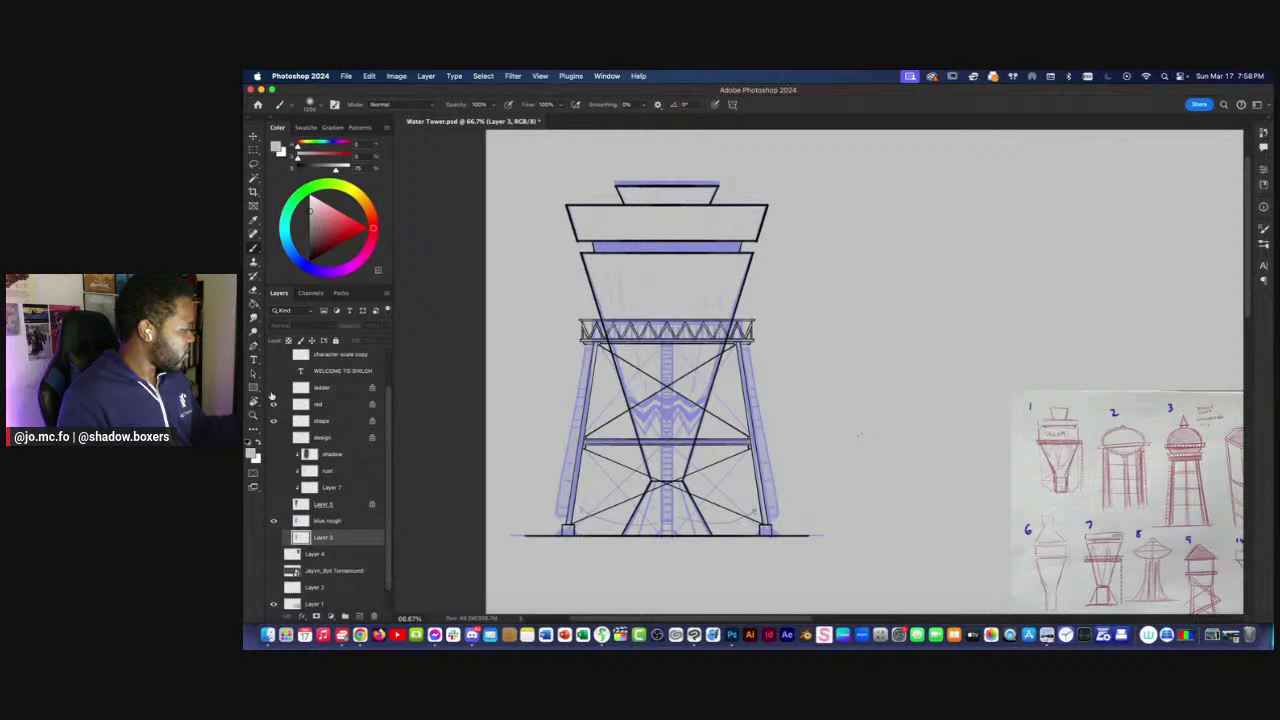
{"action": "left_click", "coordinate": [273, 388]}
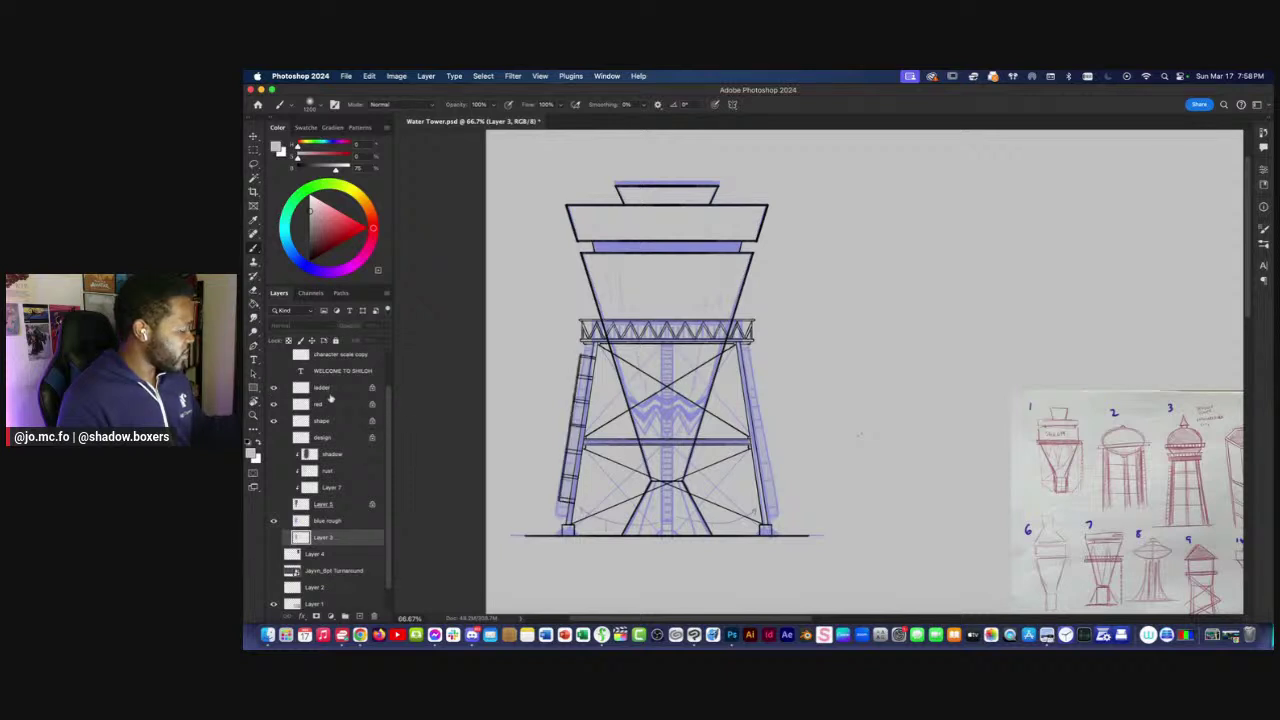
Show the gray tower fill with its Layer 7, rust and shadow layers, plus the WELCOME TO SHILOH text layer.
{"action": "left_click_drag", "start_coordinate": [441, 433], "coordinate": [484, 456]}
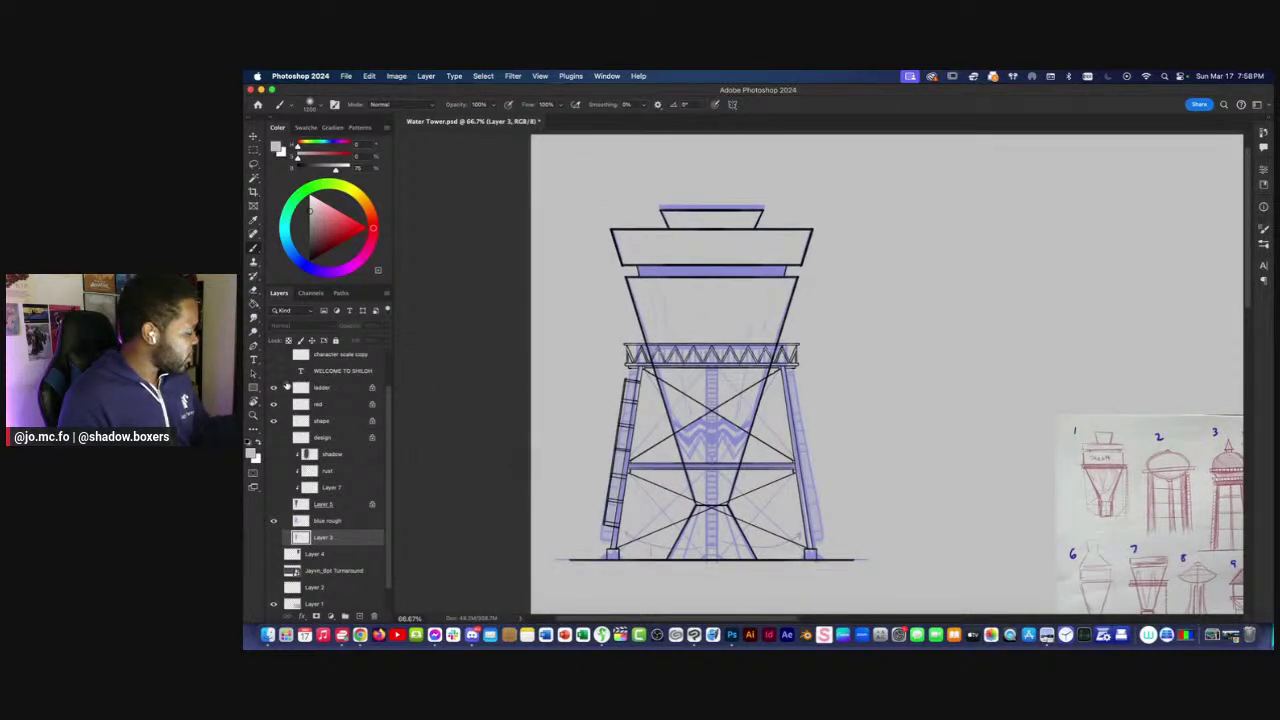
{"action": "left_click_drag", "start_coordinate": [274, 506], "coordinate": [274, 371]}
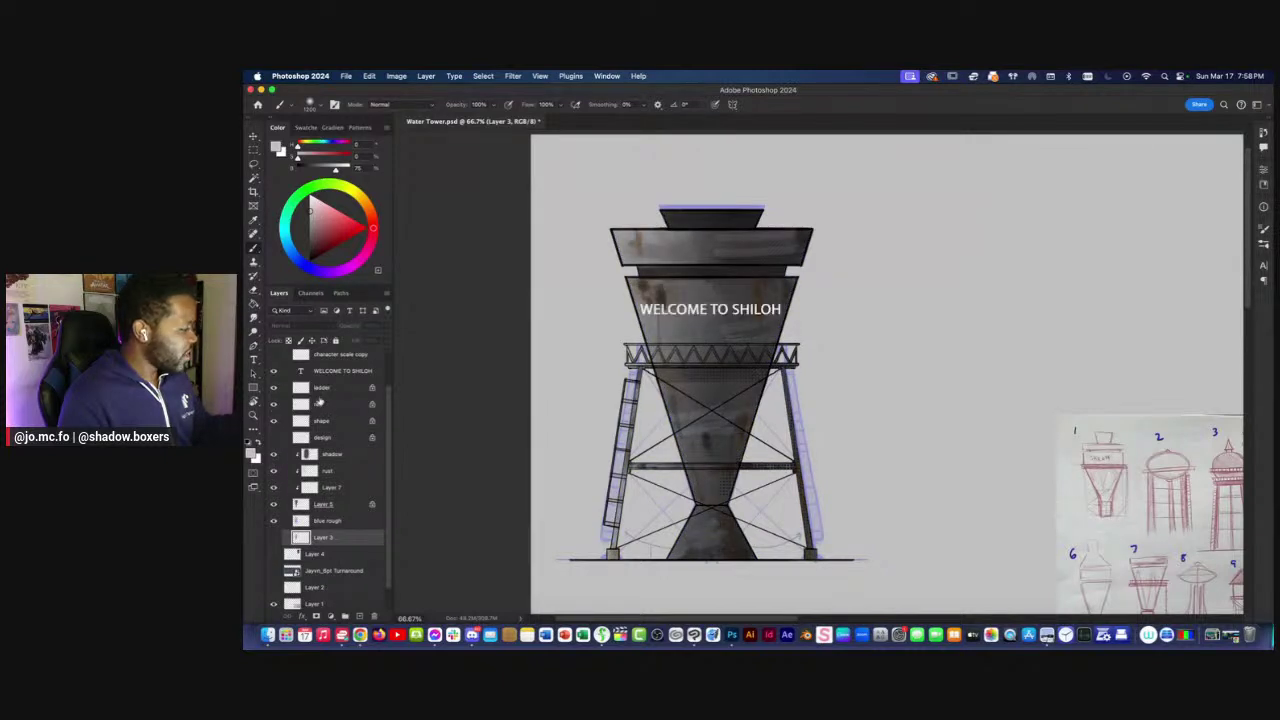
Show the character scale copy layer with the scale figures and hide the blue rough layer.
{"action": "scroll", "coordinate": [378, 408], "scroll_direction": "up", "scroll_amount": 3}
{"action": "left_click", "coordinate": [274, 404]}
{"action": "left_click", "coordinate": [274, 404]}
{"action": "left_click", "coordinate": [274, 404]}
{"action": "left_click_drag", "start_coordinate": [435, 485], "coordinate": [474, 492]}
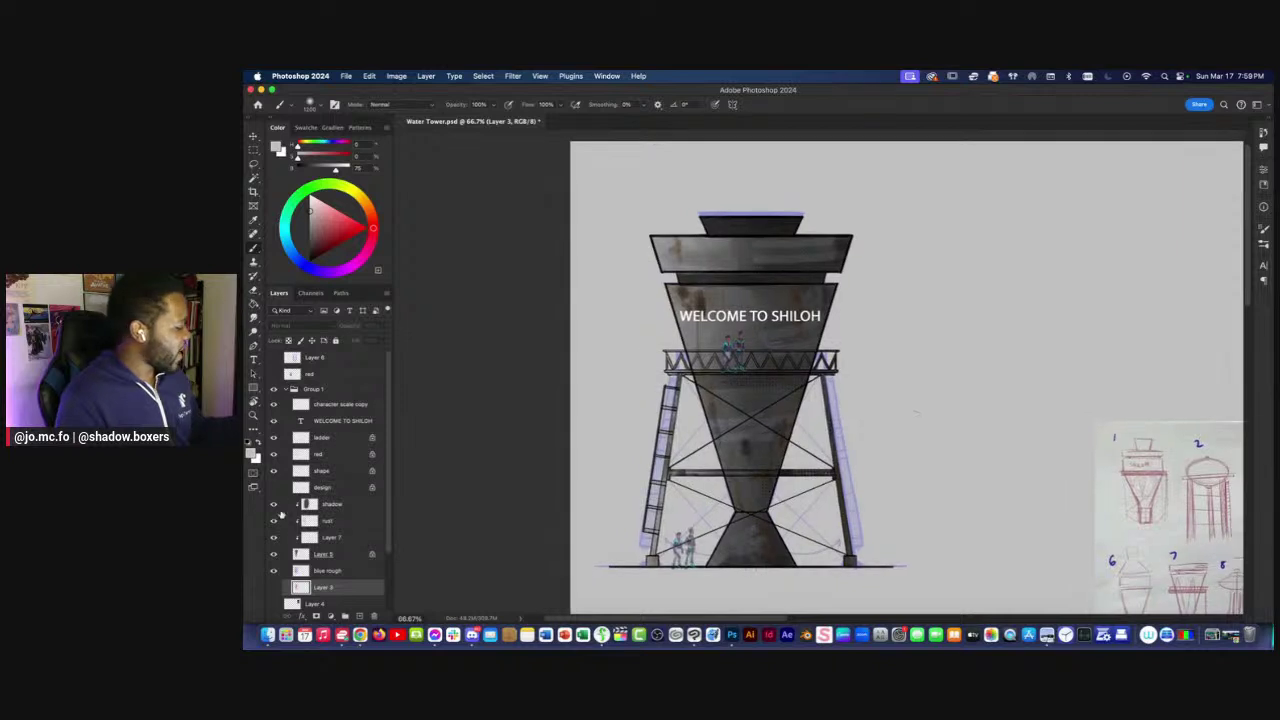
{"action": "left_click", "coordinate": [274, 570]}
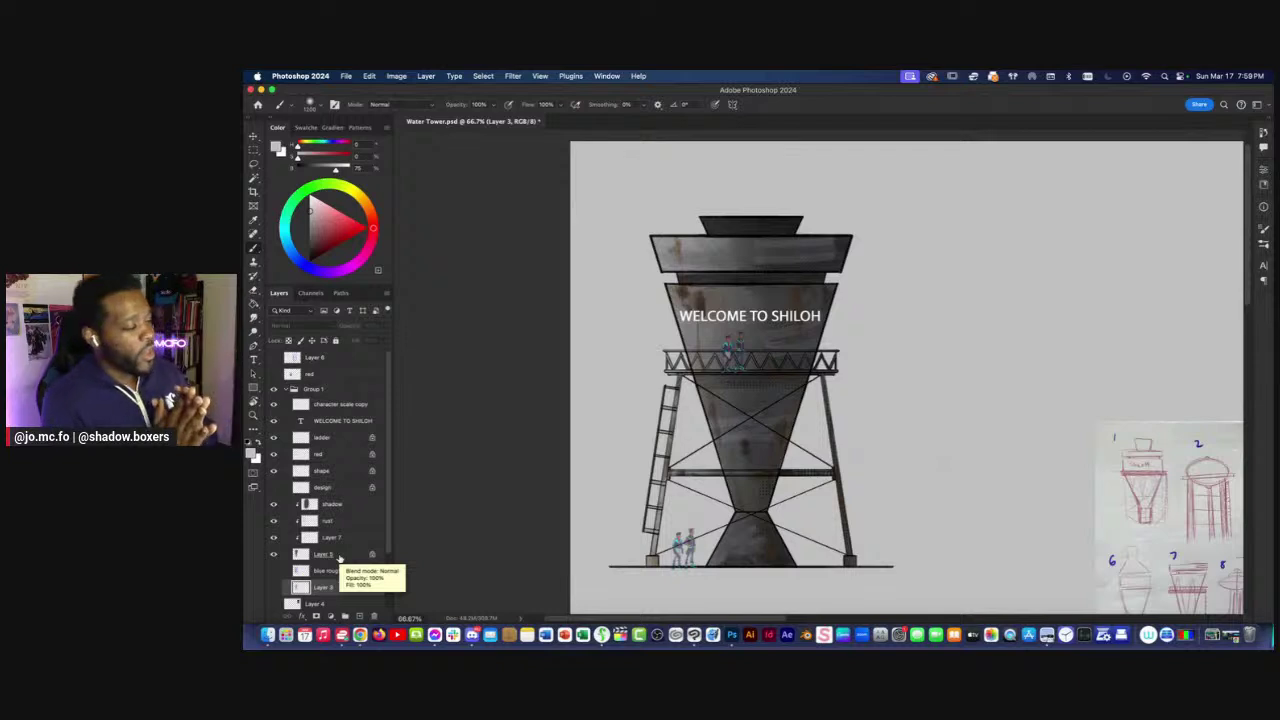
{"action": "scroll", "coordinate": [529, 329], "scroll_direction": "right", "scroll_amount": 5}
{"action": "scroll", "coordinate": [529, 329], "scroll_direction": "down", "scroll_amount": 2}
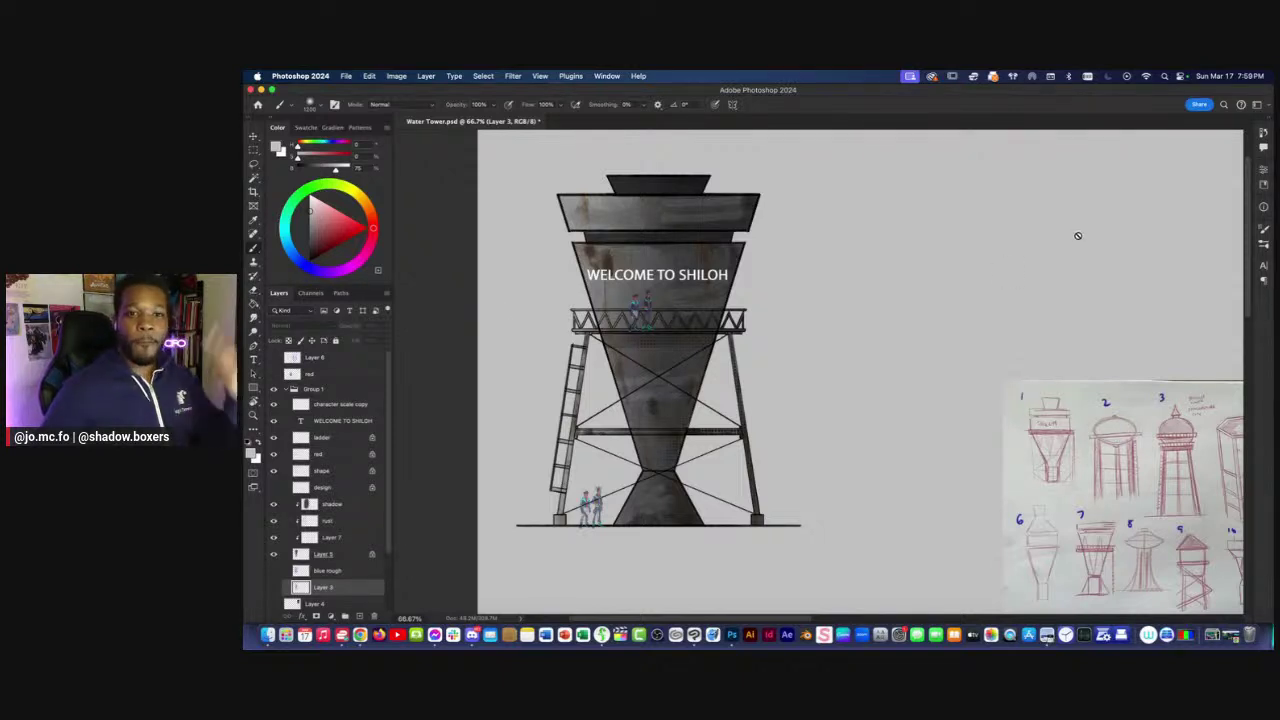
{"action": "scroll", "coordinate": [1187, 217], "scroll_direction": "left", "scroll_amount": 2}
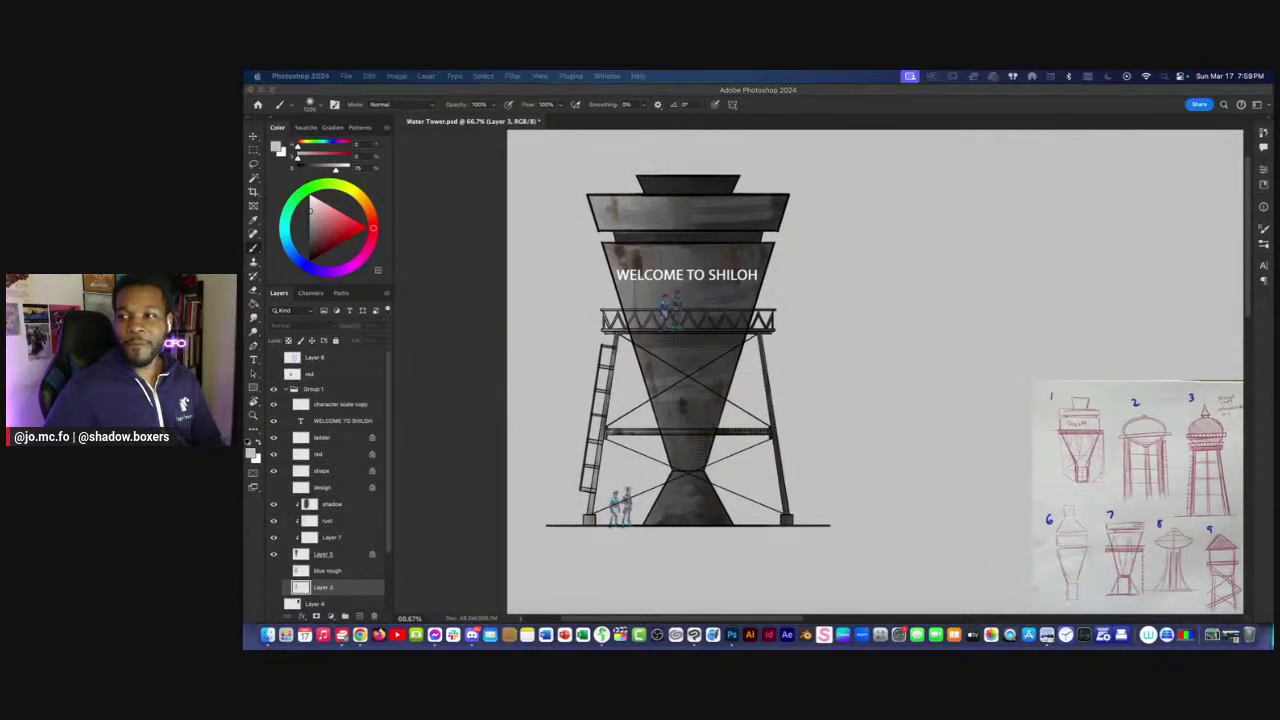